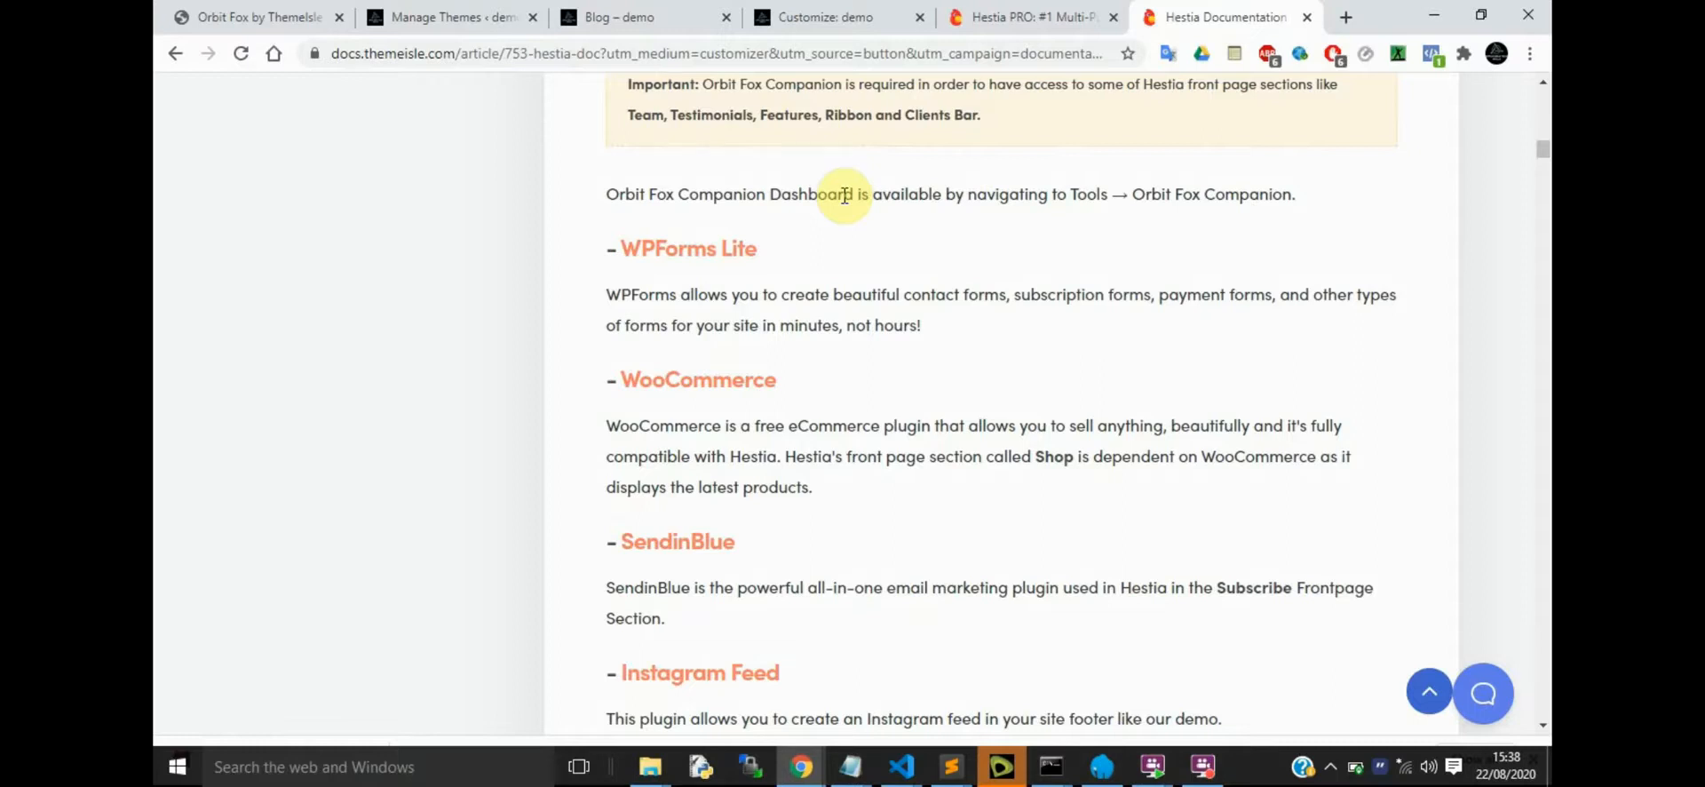
Review the demo site's blog page and homepage down to the Contact Us section, including its customizer preview
{"action": "left_click", "coordinate": [653, 10]}
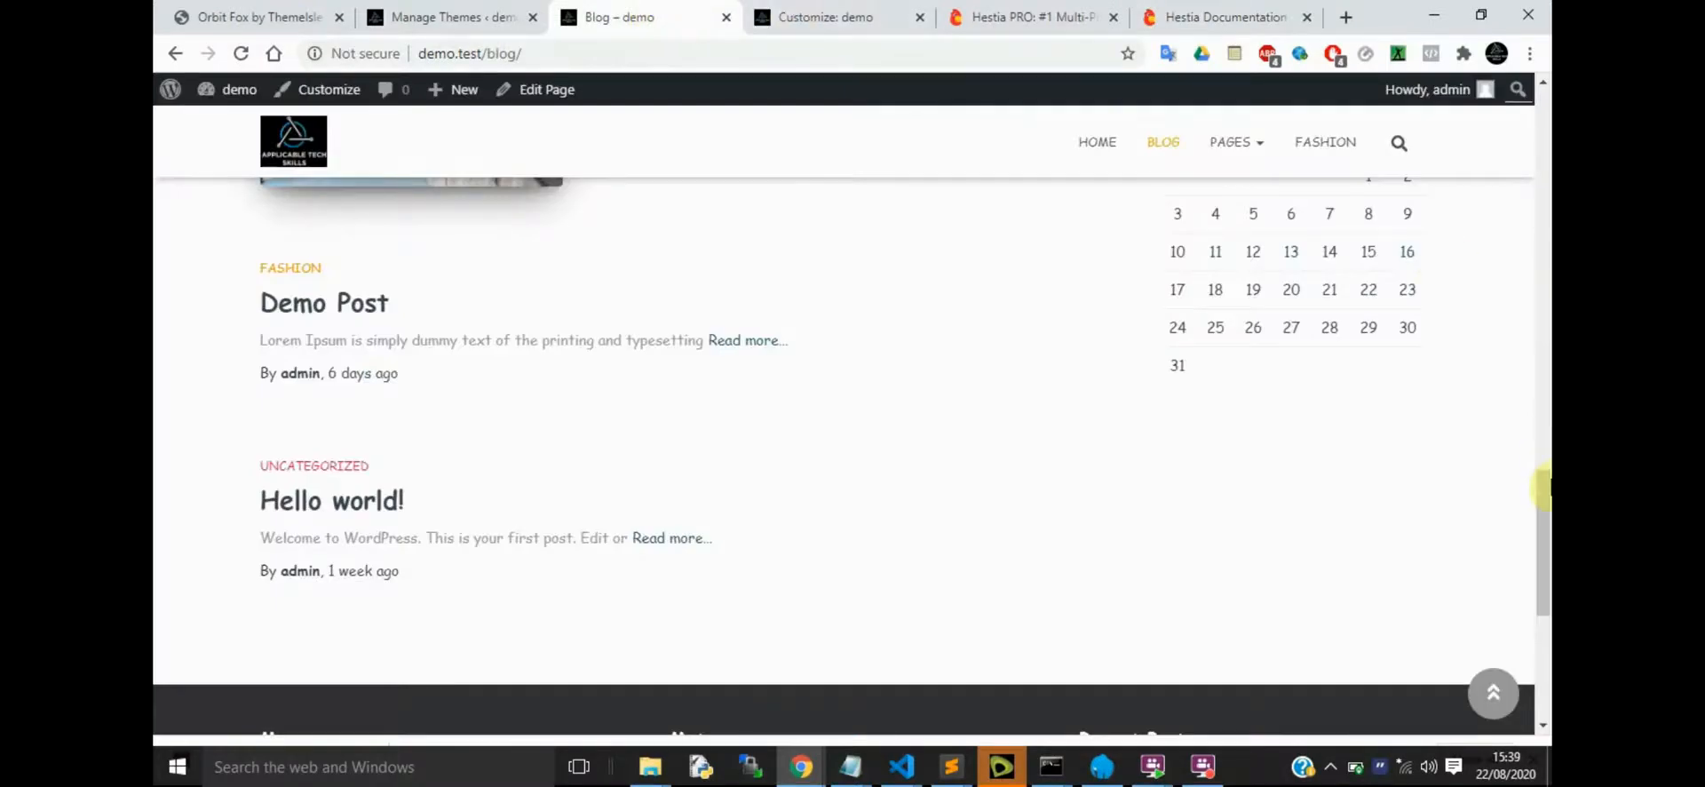
{"action": "left_click_drag", "start_coordinate": [1544, 485], "coordinate": [1544, 96]}
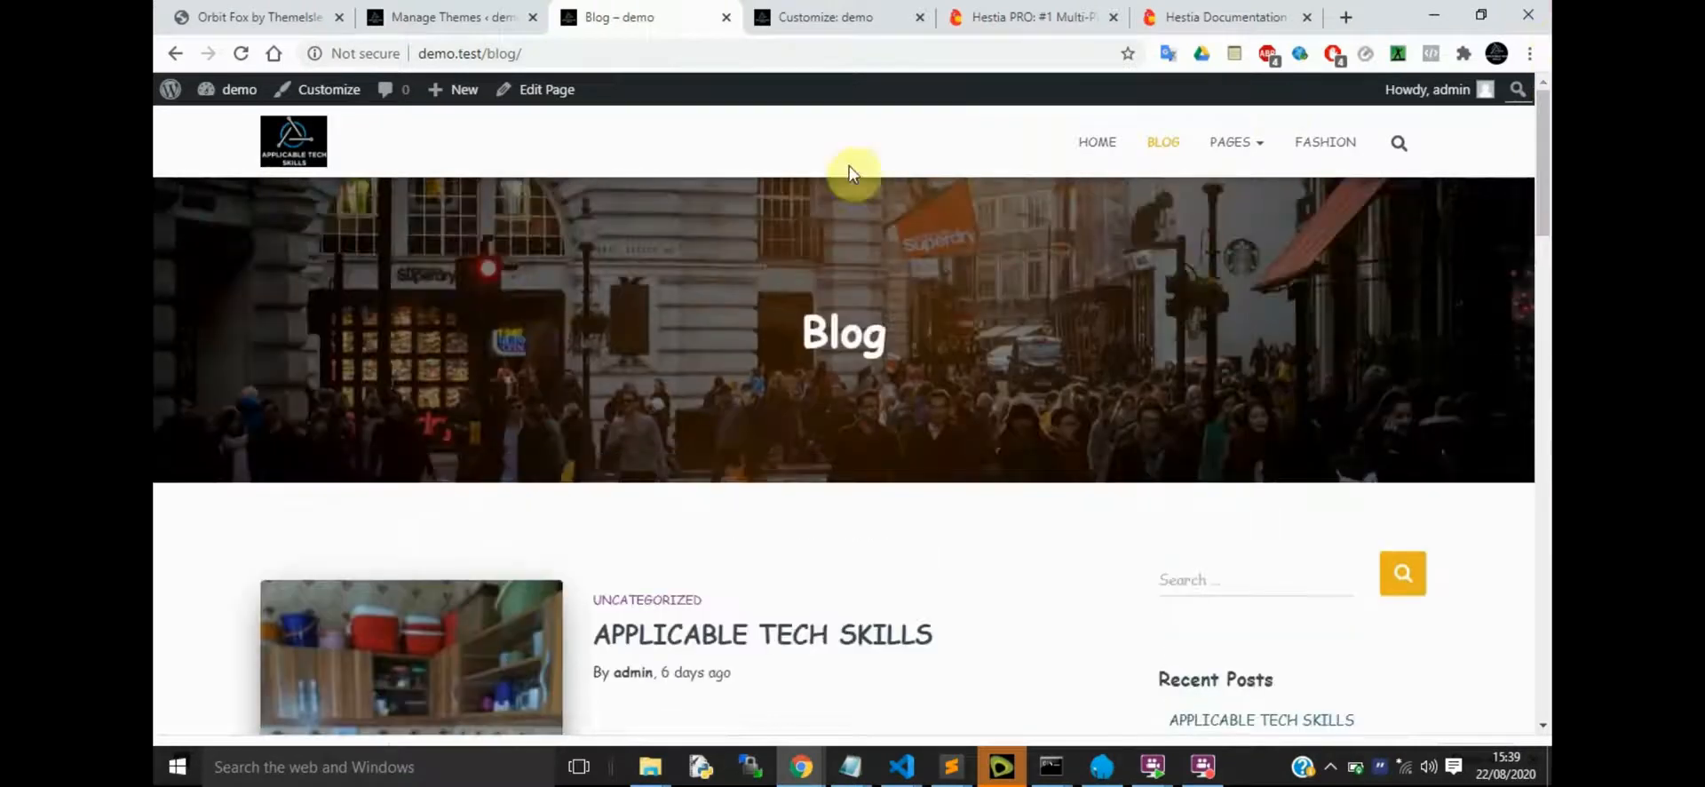
{"action": "left_click", "coordinate": [288, 140]}
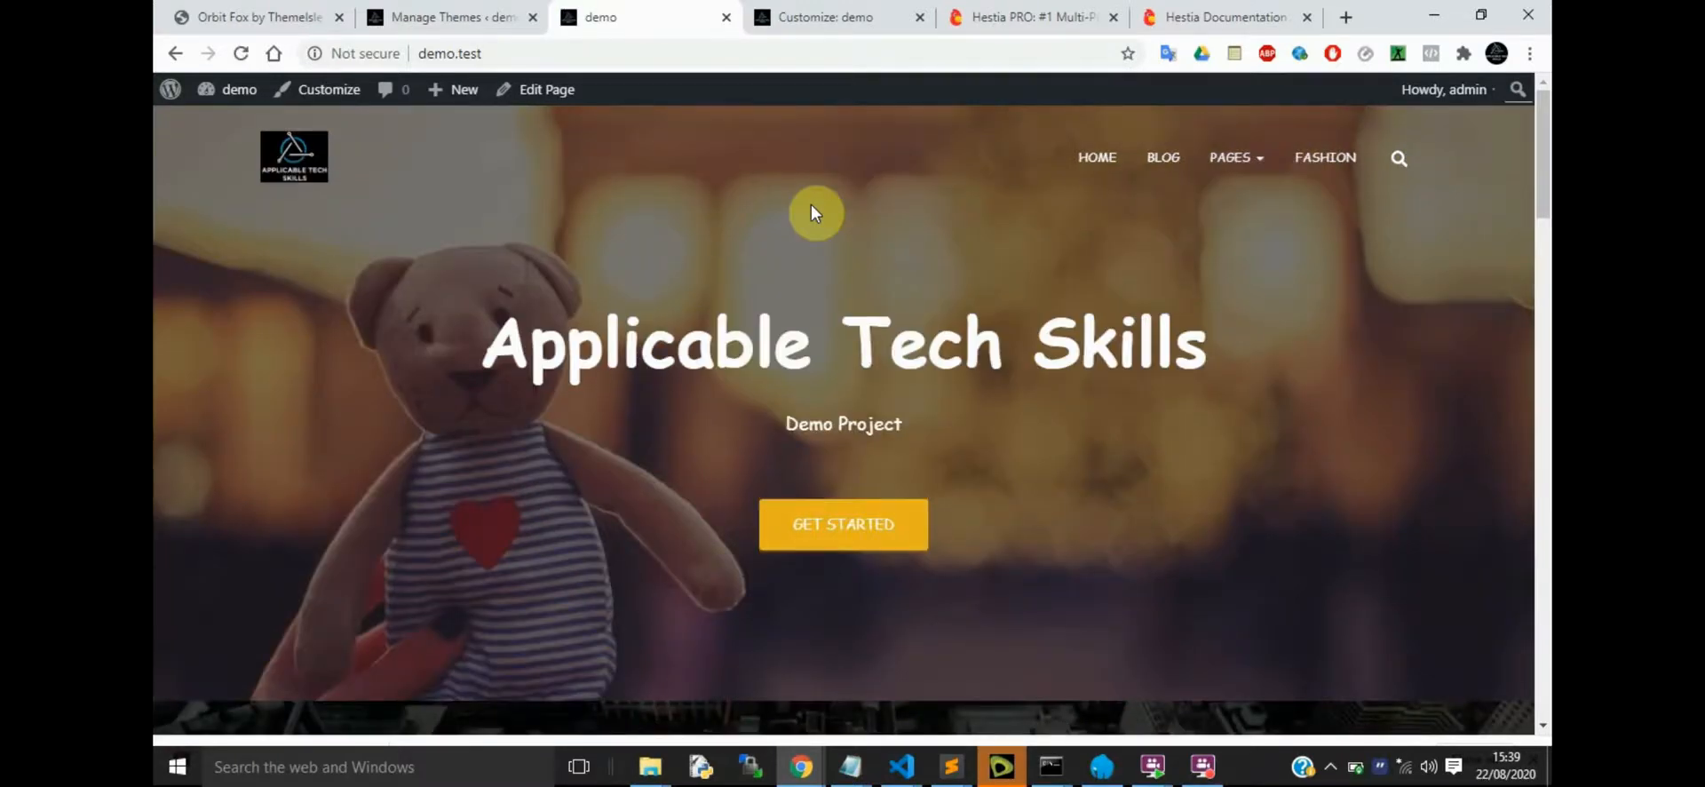
{"action": "left_click_drag", "start_coordinate": [1544, 202], "coordinate": [1545, 627]}
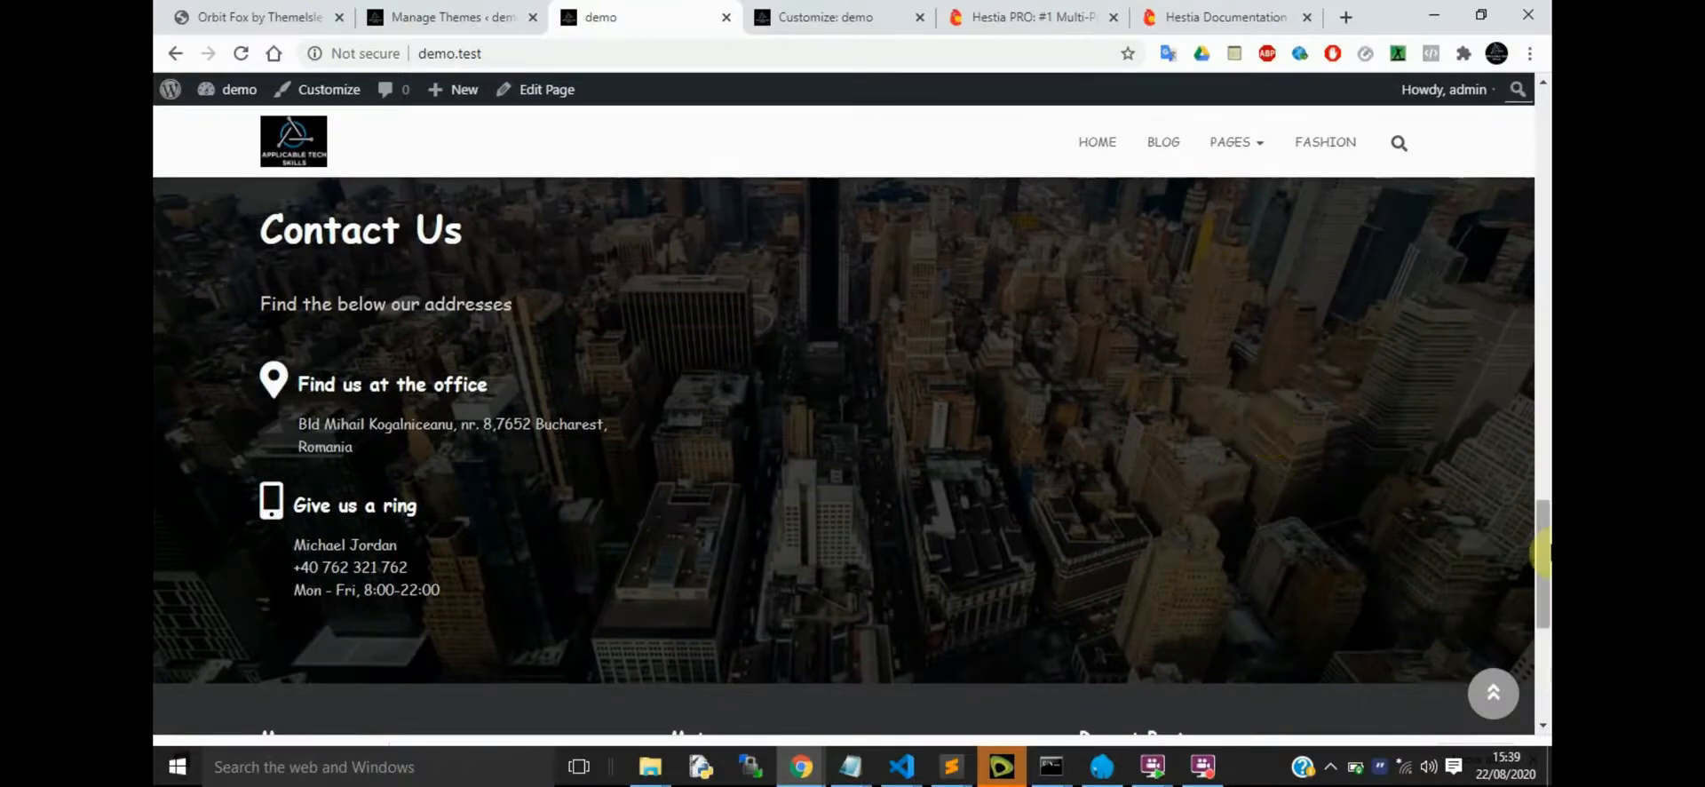
{"action": "mouse_move", "coordinate": [1545, 557]}
{"action": "left_mouse_down"}
{"action": "mouse_move", "coordinate": [1546, 124]}
{"action": "mouse_move", "coordinate": [1545, 543]}
{"action": "left_mouse_up"}
{"action": "left_click", "coordinate": [811, 17]}
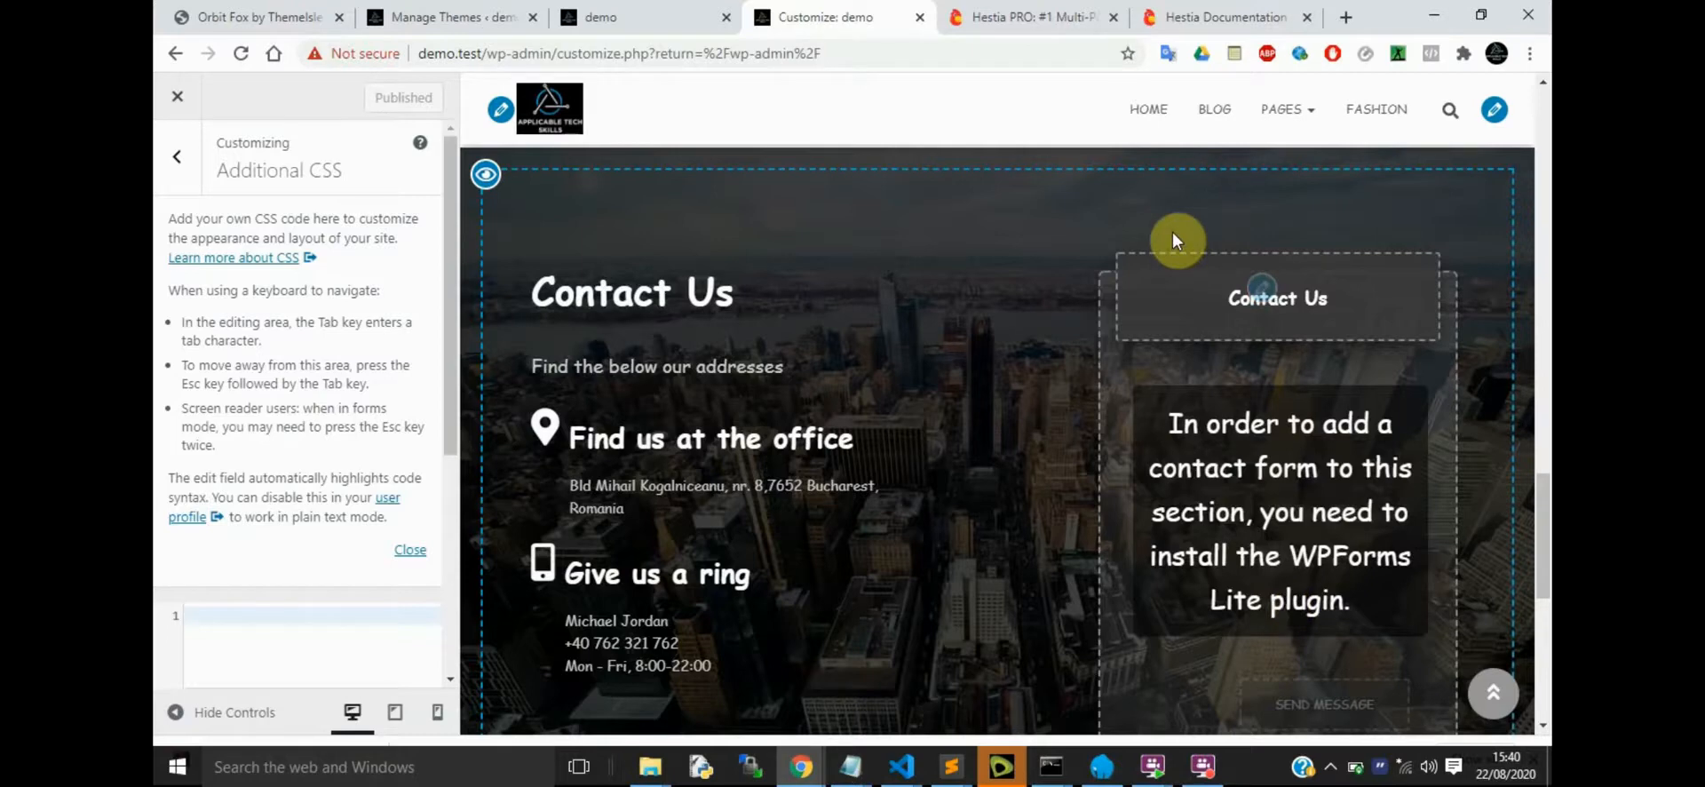
Read through the Recommended Plugins section of the Hestia documentation
{"action": "left_click", "coordinate": [1217, 16]}
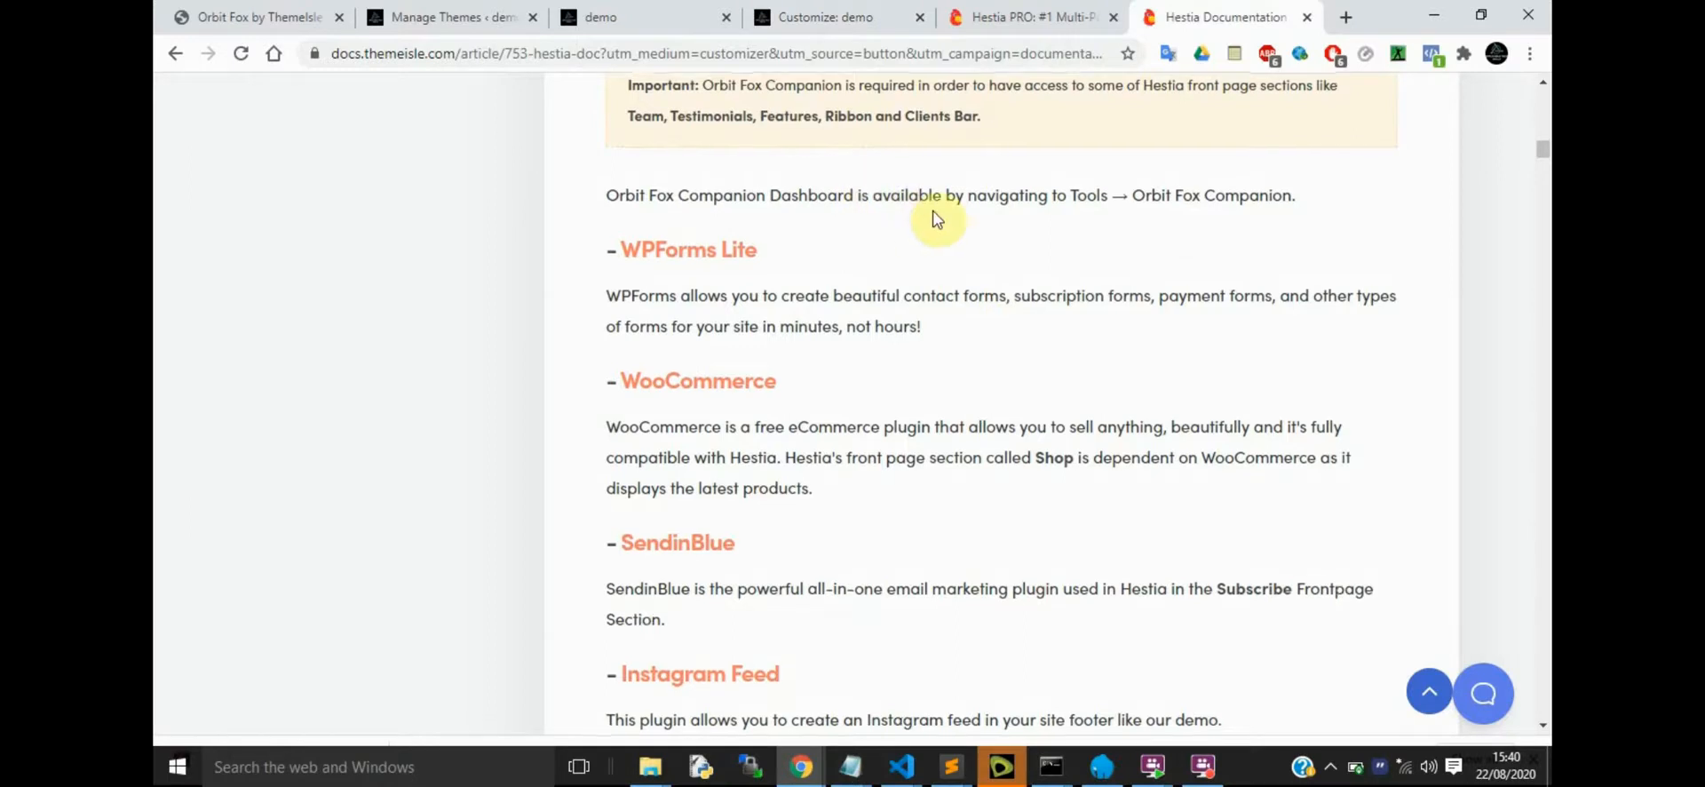
{"action": "scroll", "coordinate": [936, 220], "scroll_direction": "up", "scroll_amount": 2}
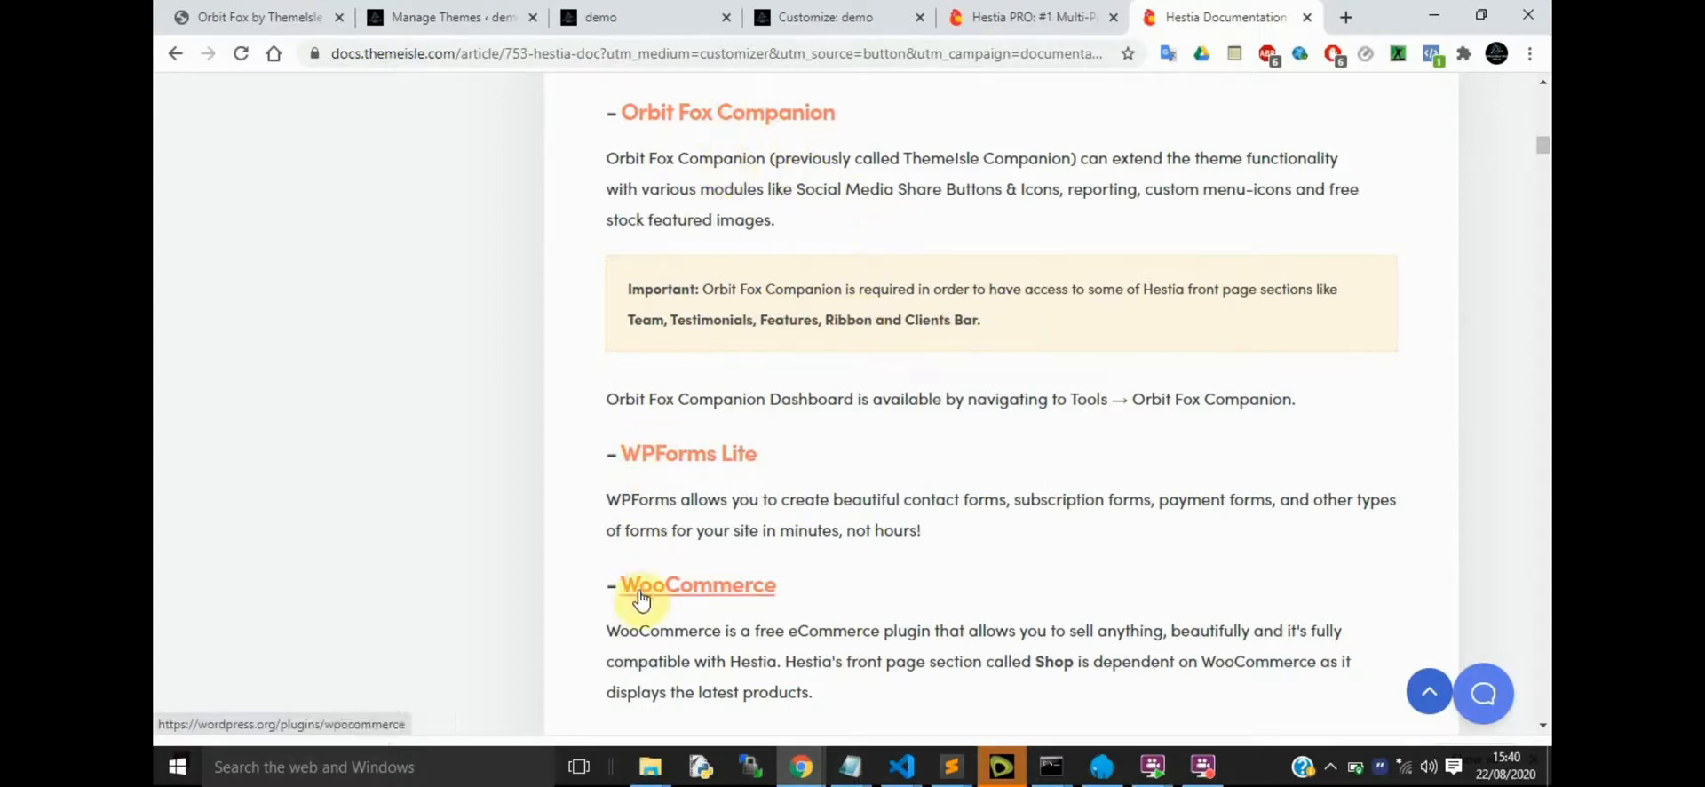
{"action": "scroll", "coordinate": [919, 433], "scroll_direction": "down", "scroll_amount": 4}
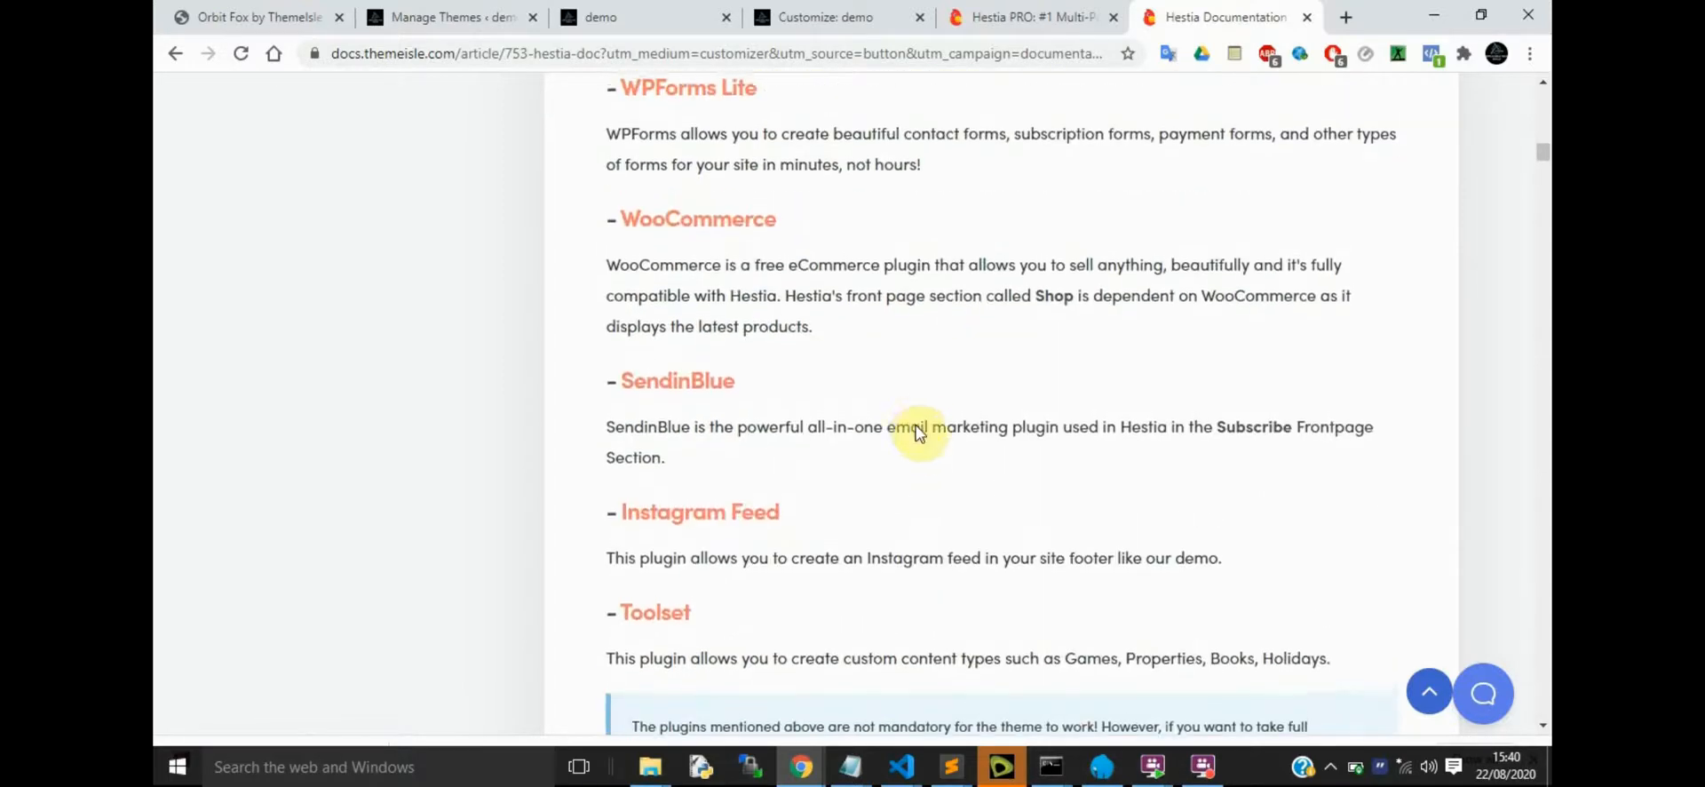
{"action": "scroll", "coordinate": [919, 434], "scroll_direction": "up", "scroll_amount": 5}
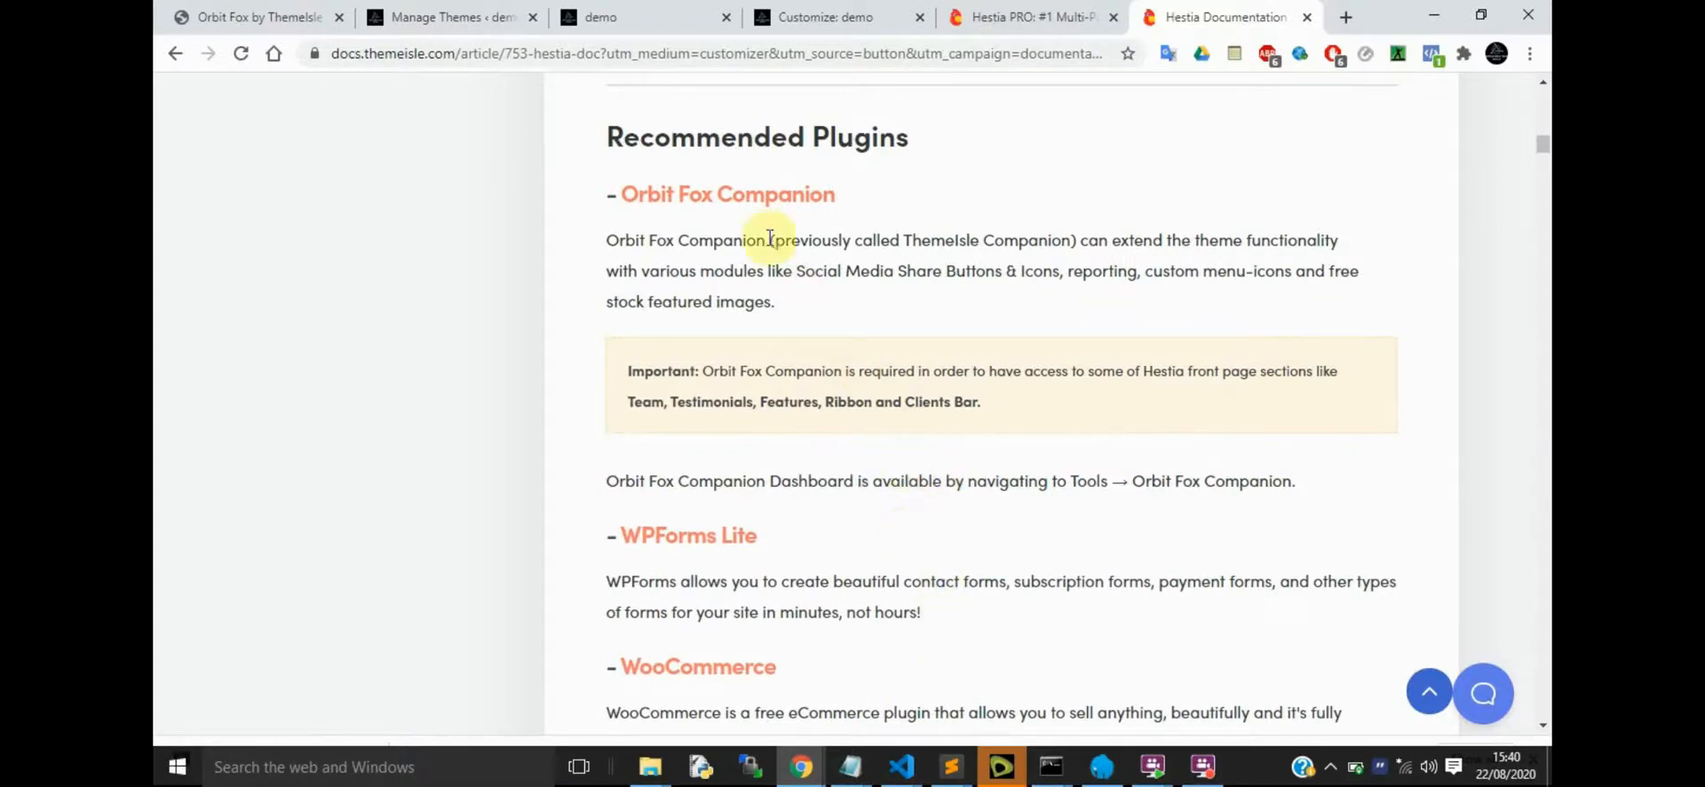
{"action": "right_click", "coordinate": [716, 202]}
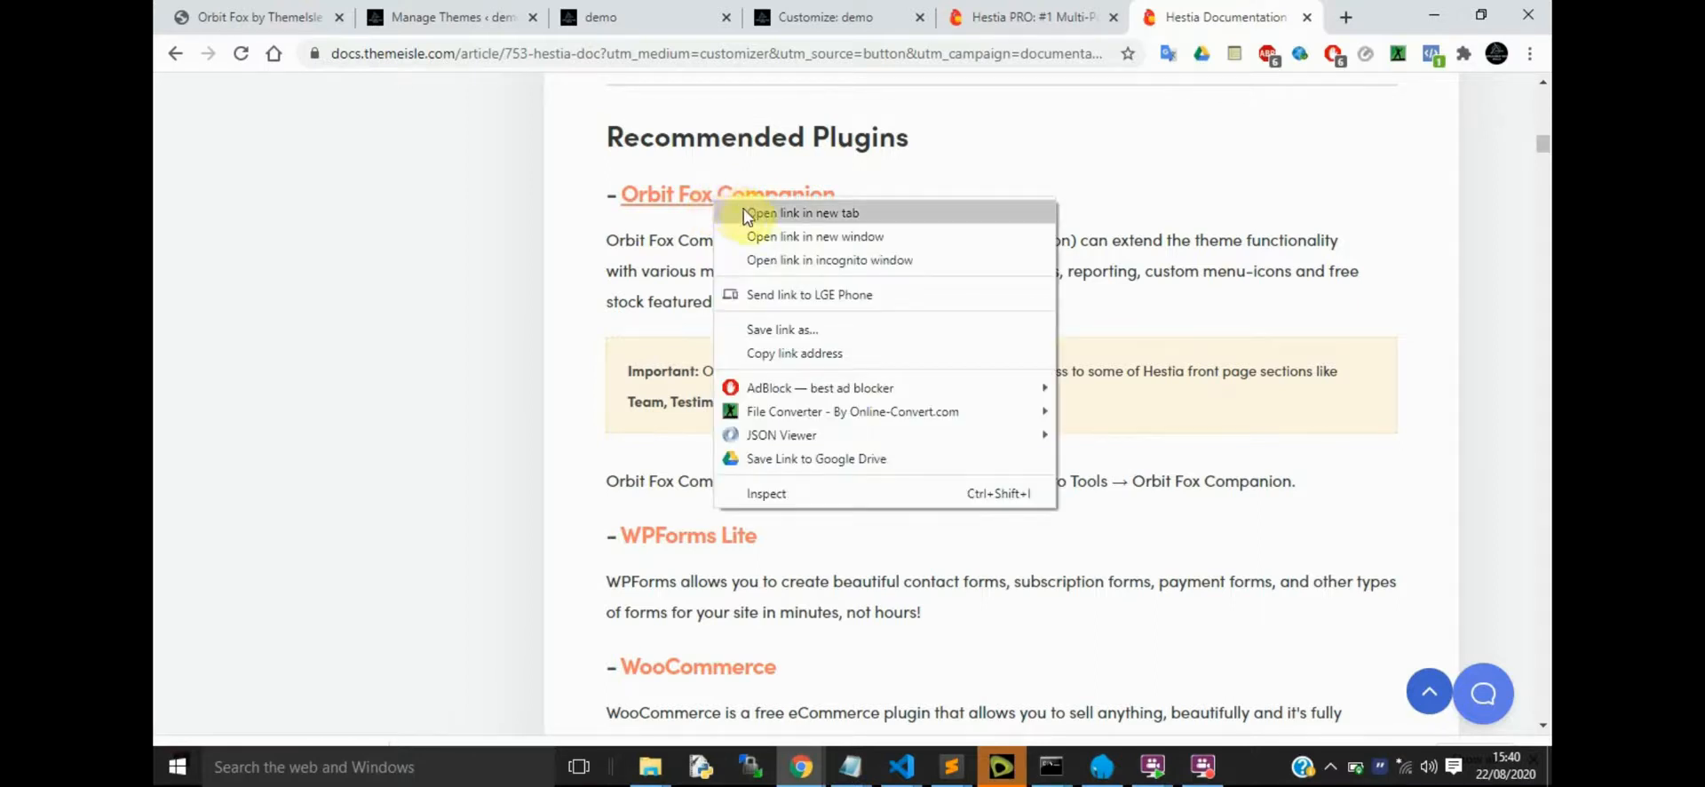
{"action": "left_click", "coordinate": [1002, 765]}
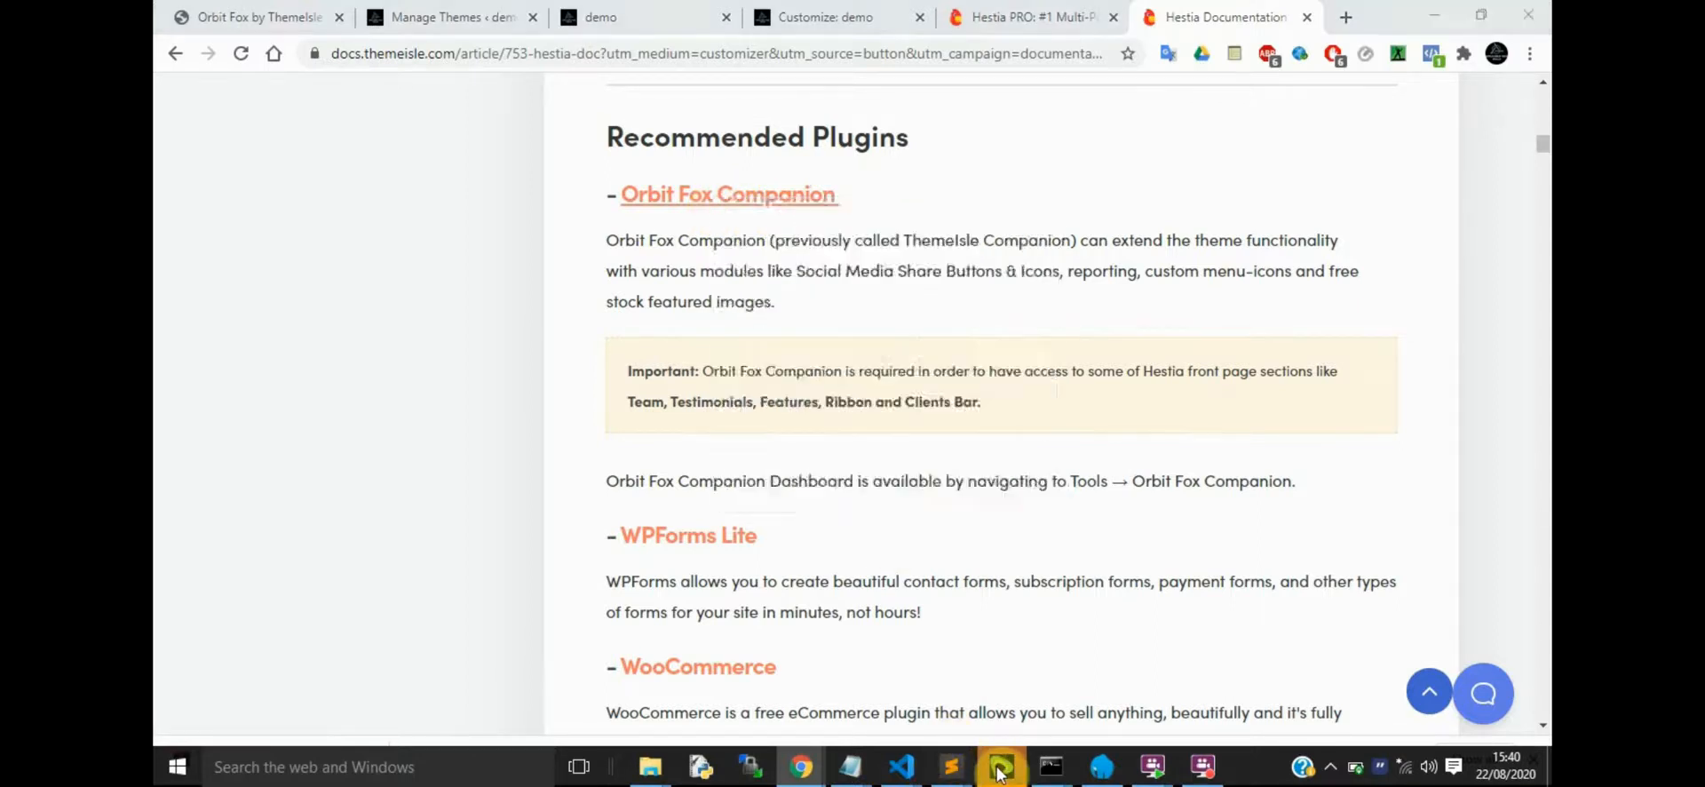
{"action": "left_click", "coordinate": [1135, 445]}
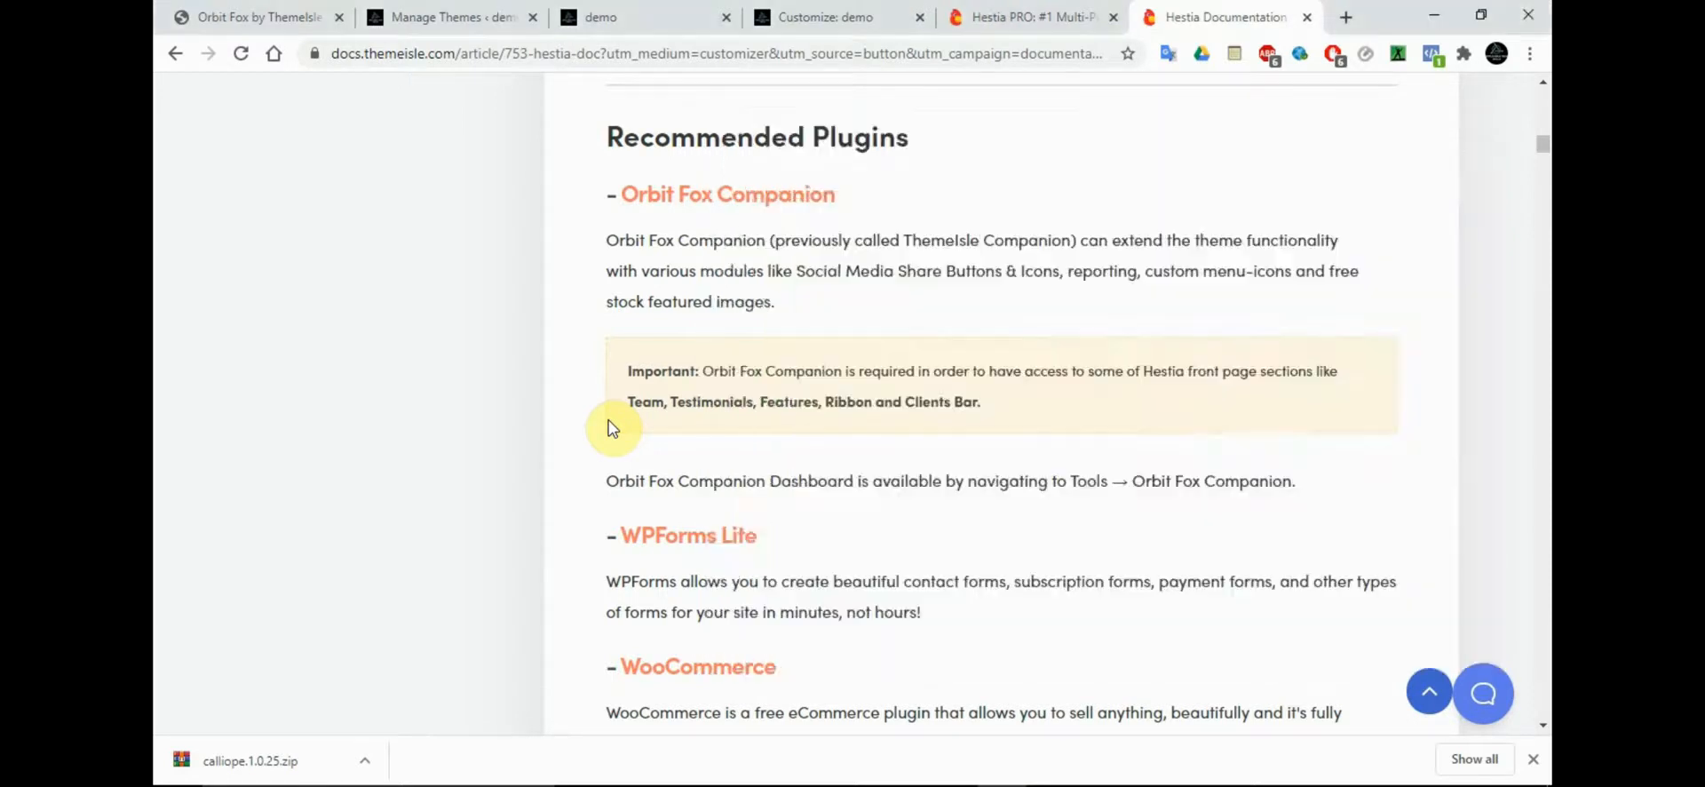
Open the Orbit Fox Companion plugin link in a new browser tab and close the Hestia PRO page
{"action": "right_click", "coordinate": [727, 204]}
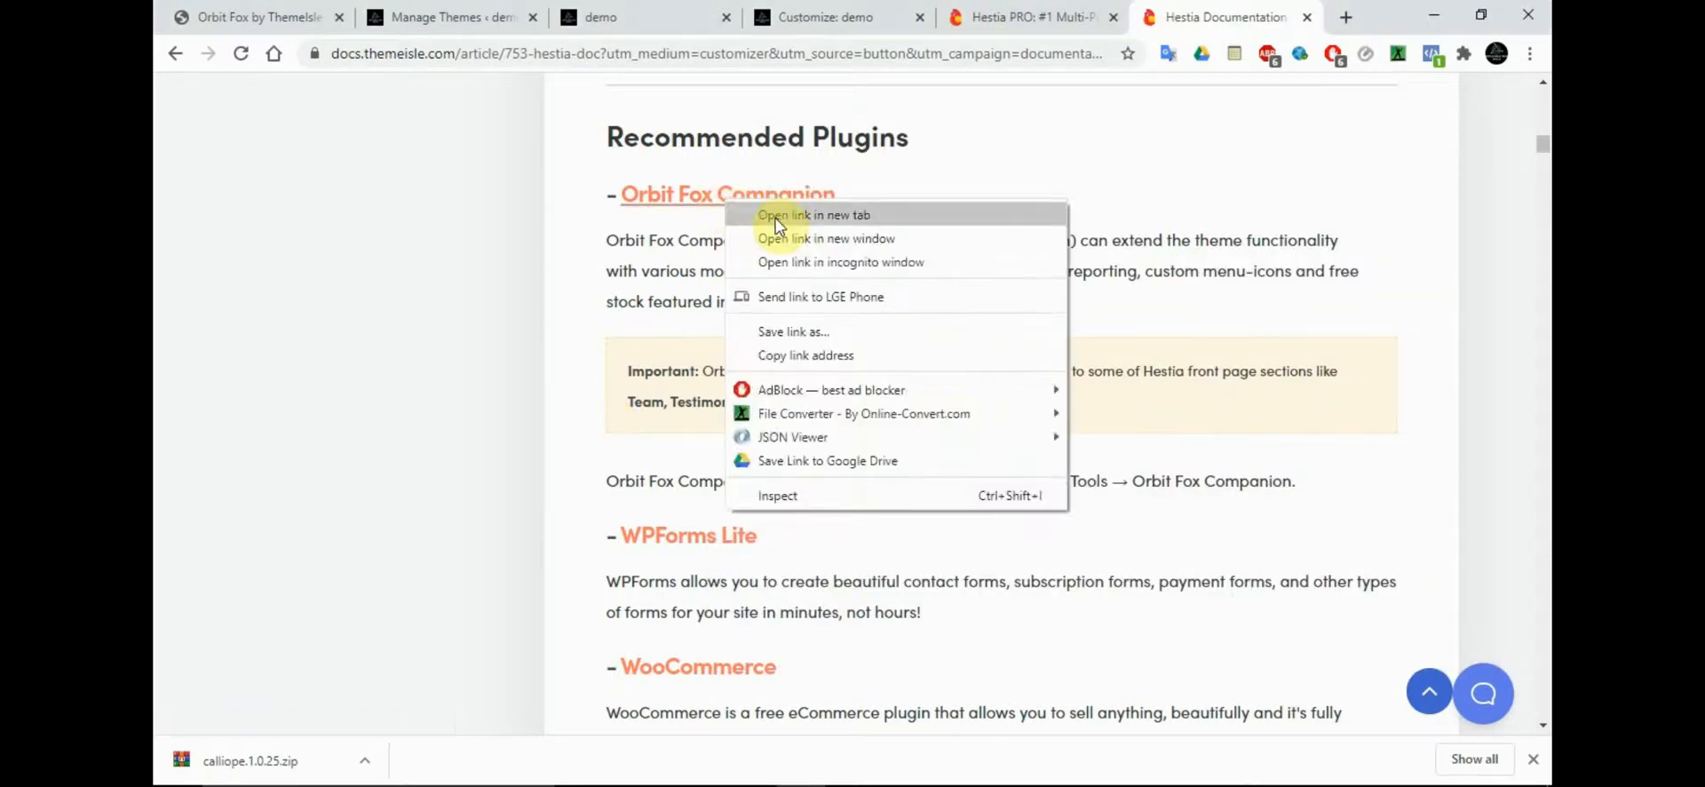
{"action": "left_click", "coordinate": [775, 216]}
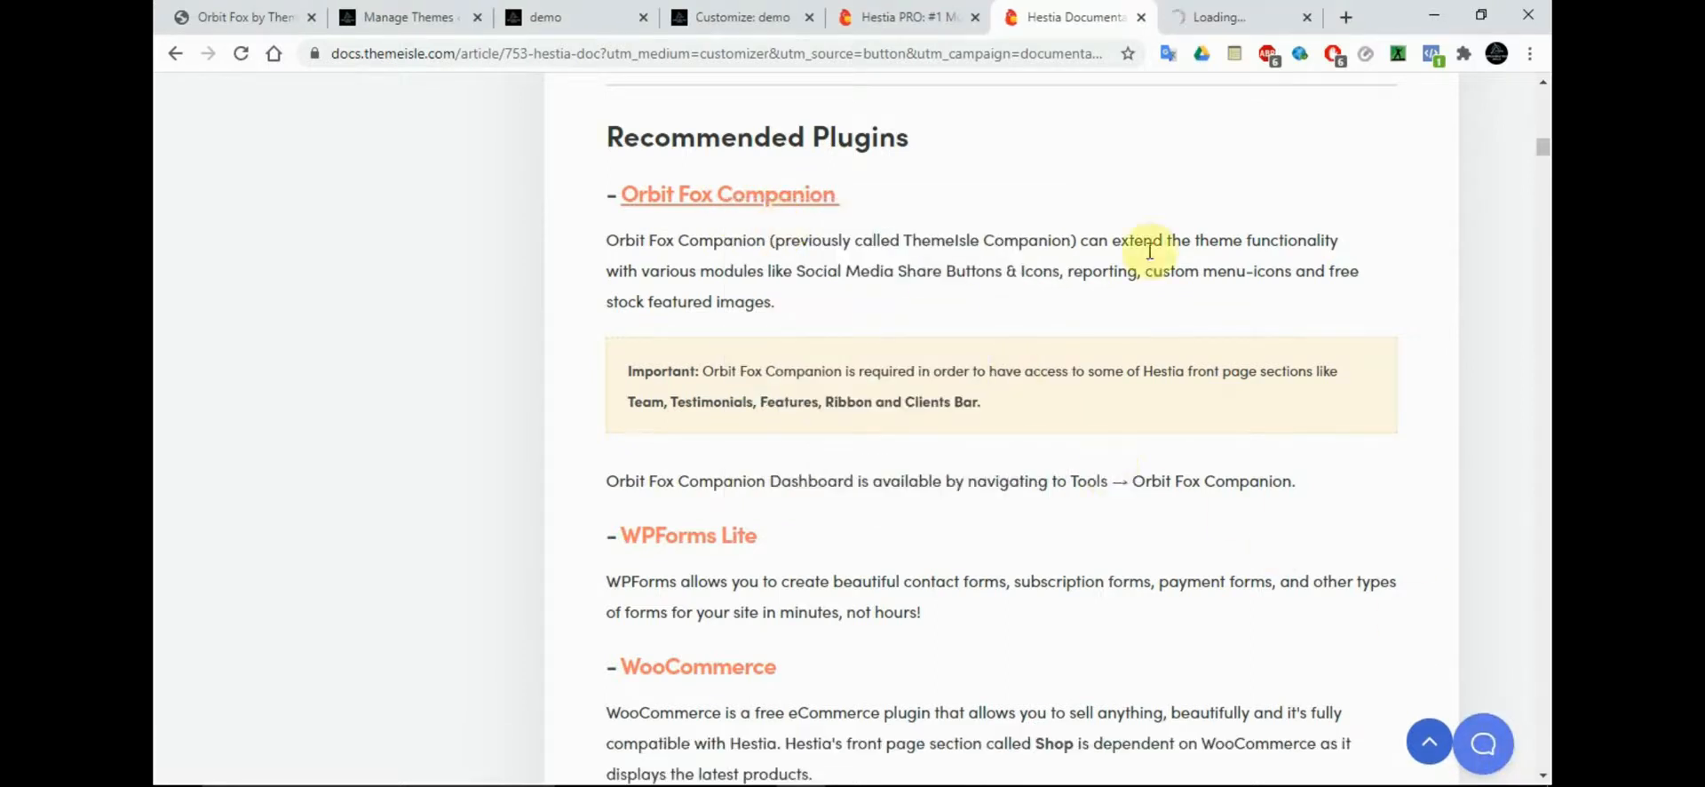
{"action": "left_click", "coordinate": [933, 18]}
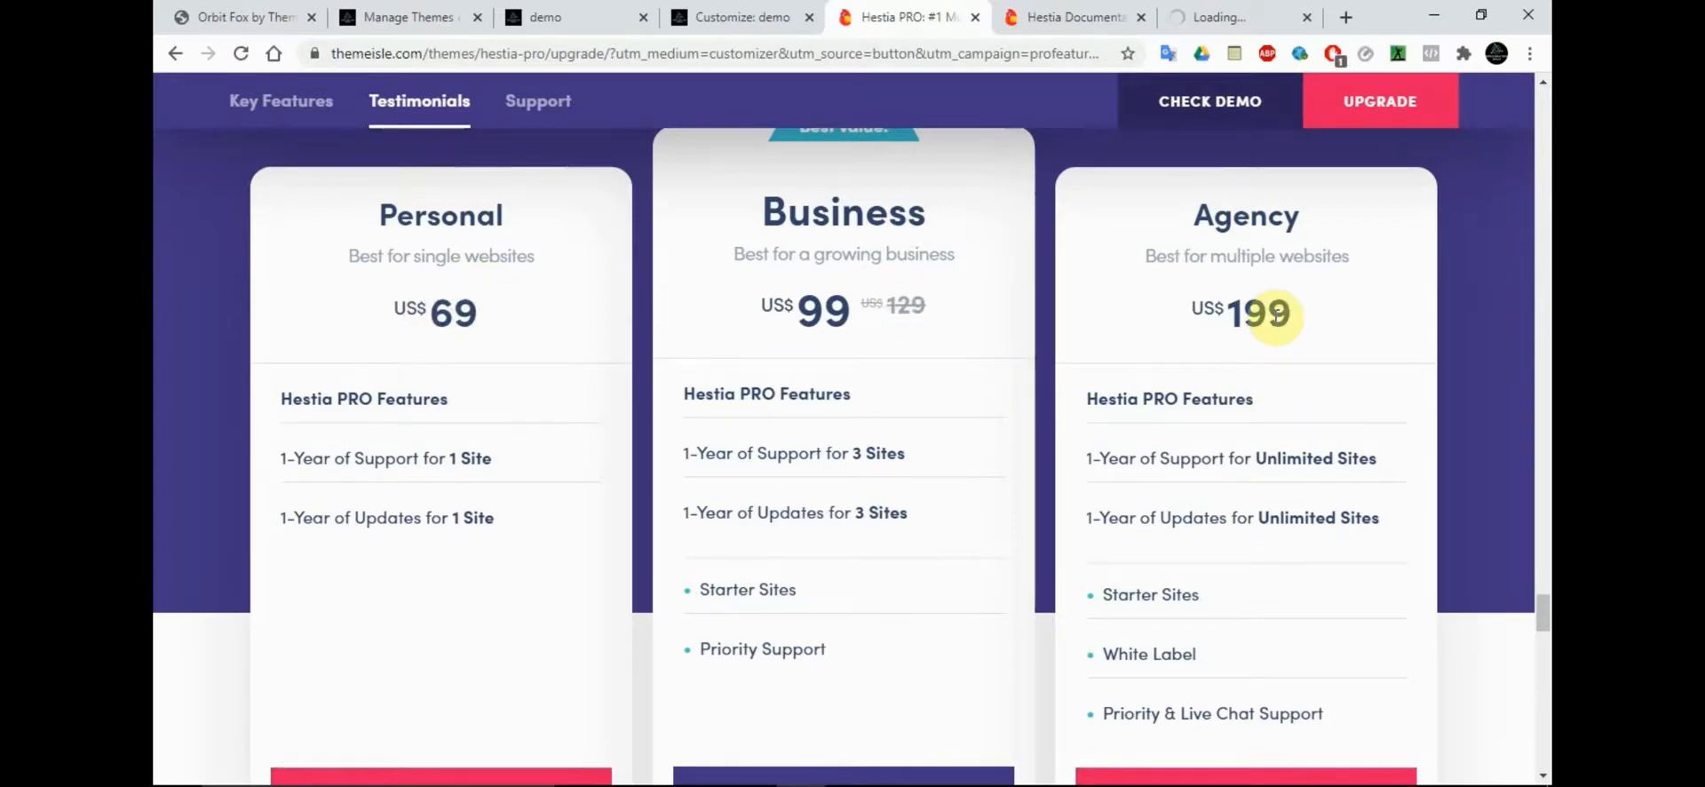
{"action": "left_click", "coordinate": [976, 18]}
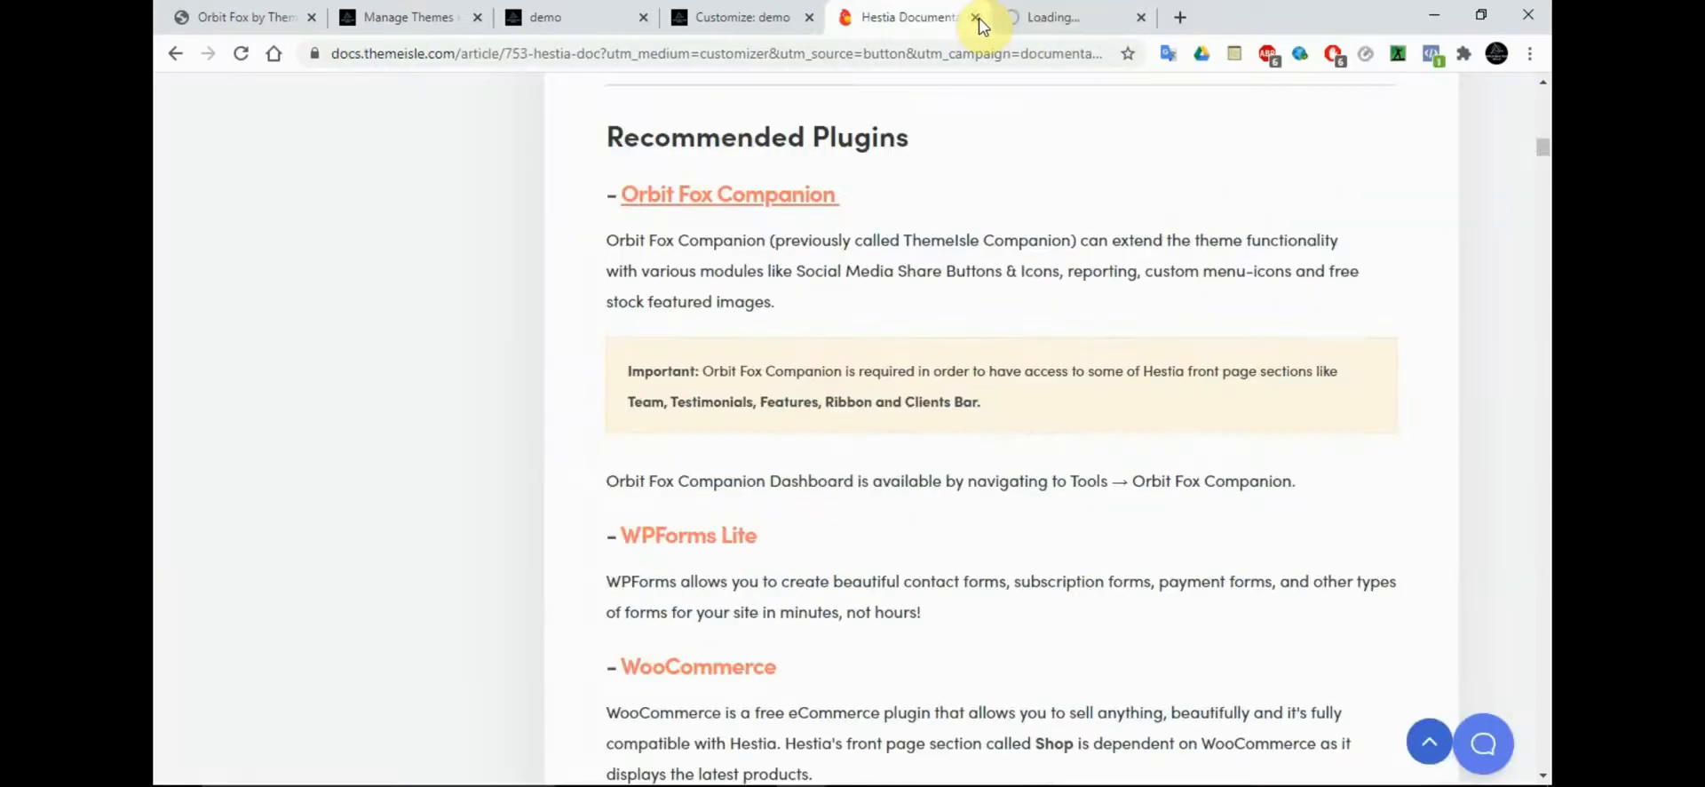
Download the Orbit Fox by ThemeIsle plugin from its WordPress.org page
{"action": "left_click", "coordinate": [1032, 19]}
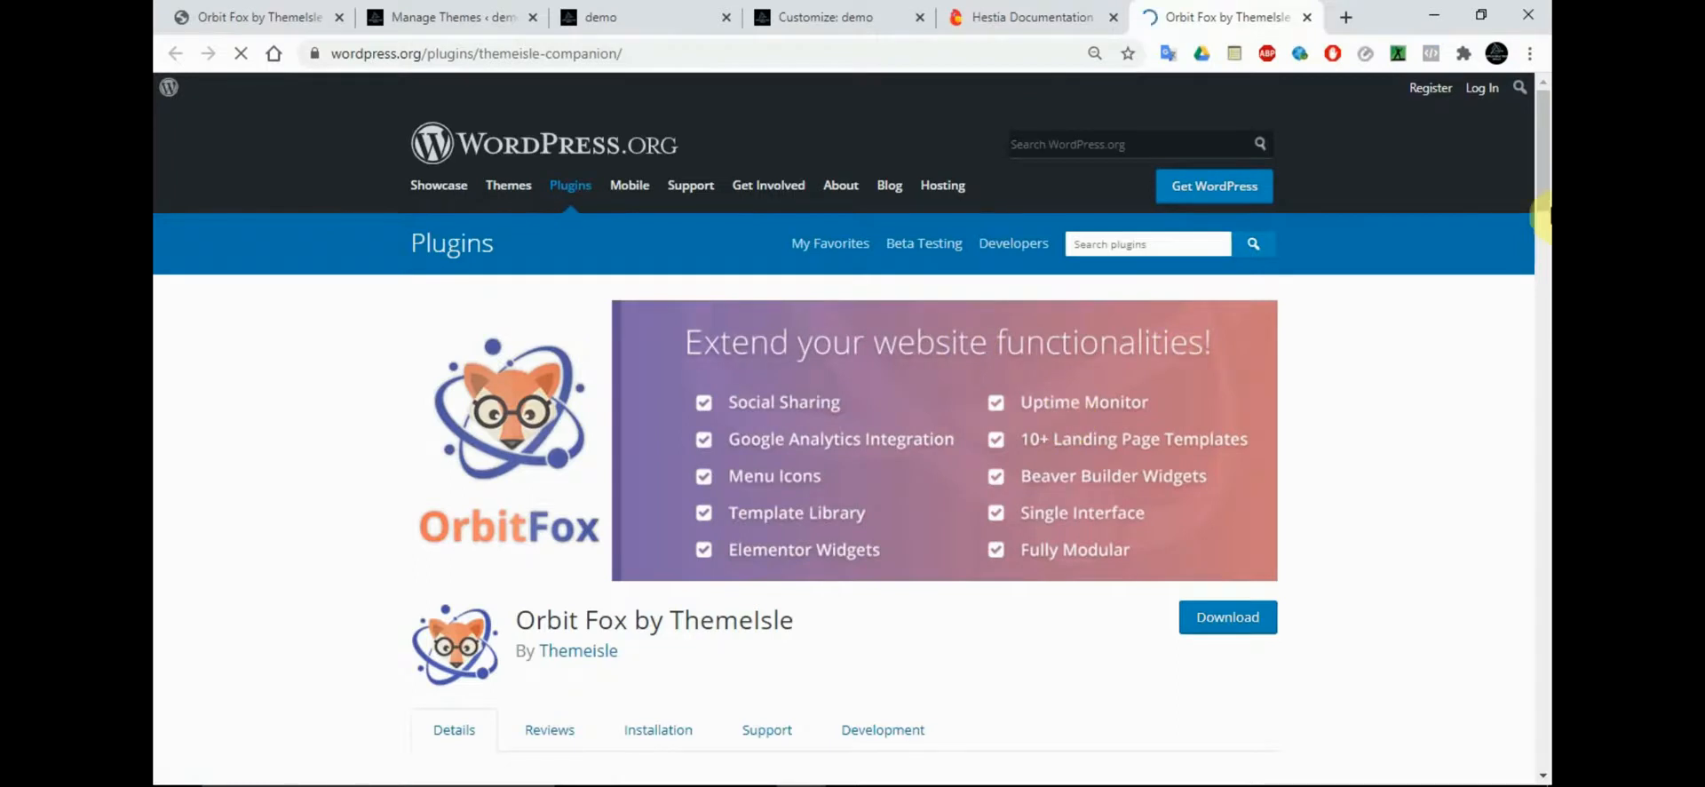
{"action": "left_click_drag", "start_coordinate": [1549, 207], "coordinate": [1546, 233]}
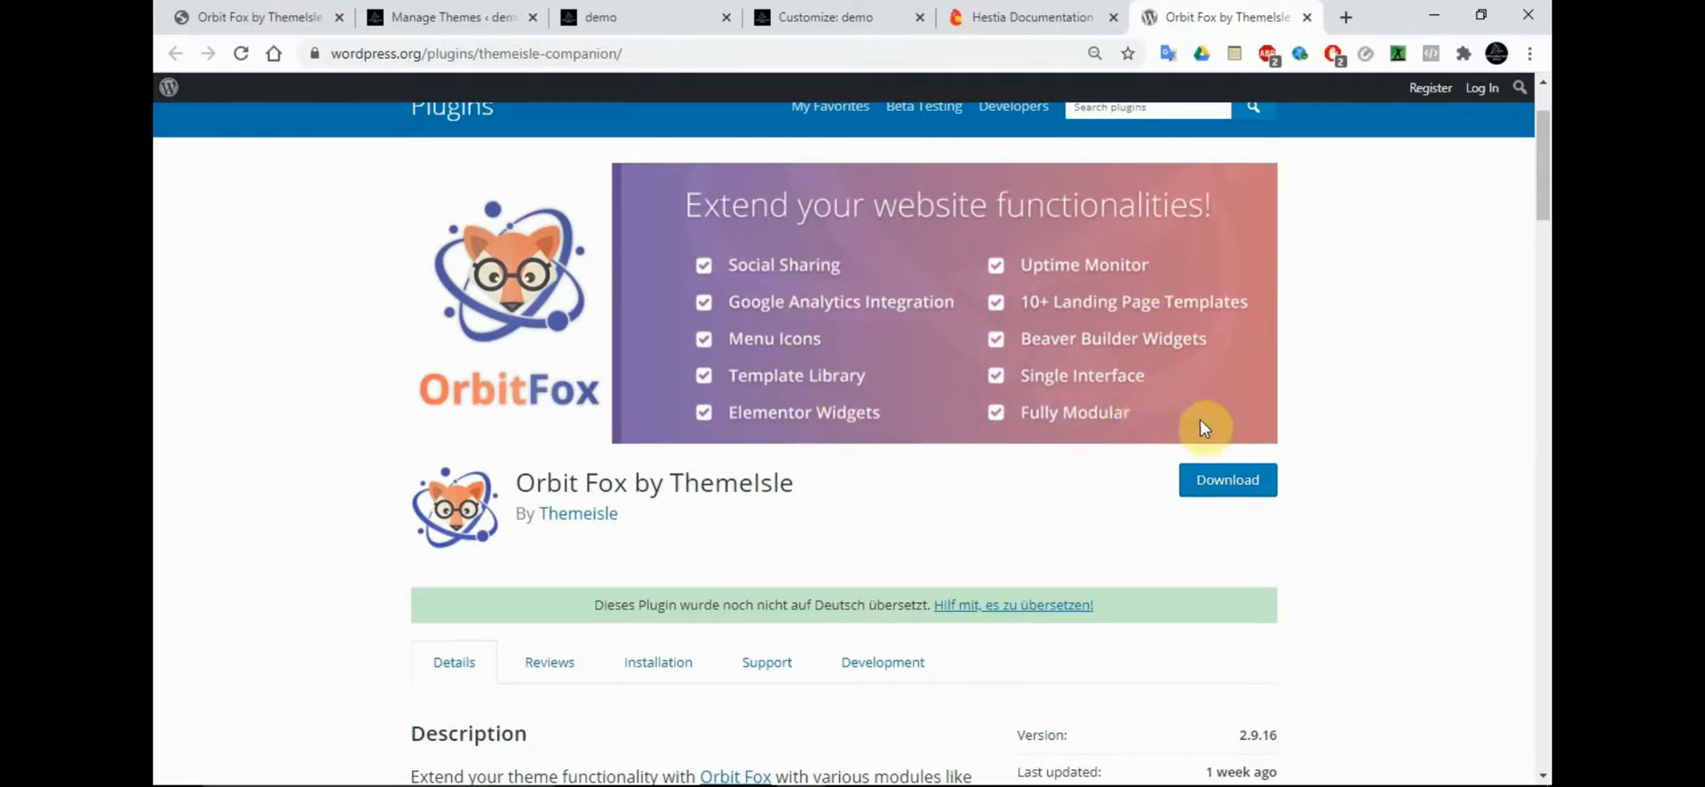
{"action": "left_click", "coordinate": [1218, 482]}
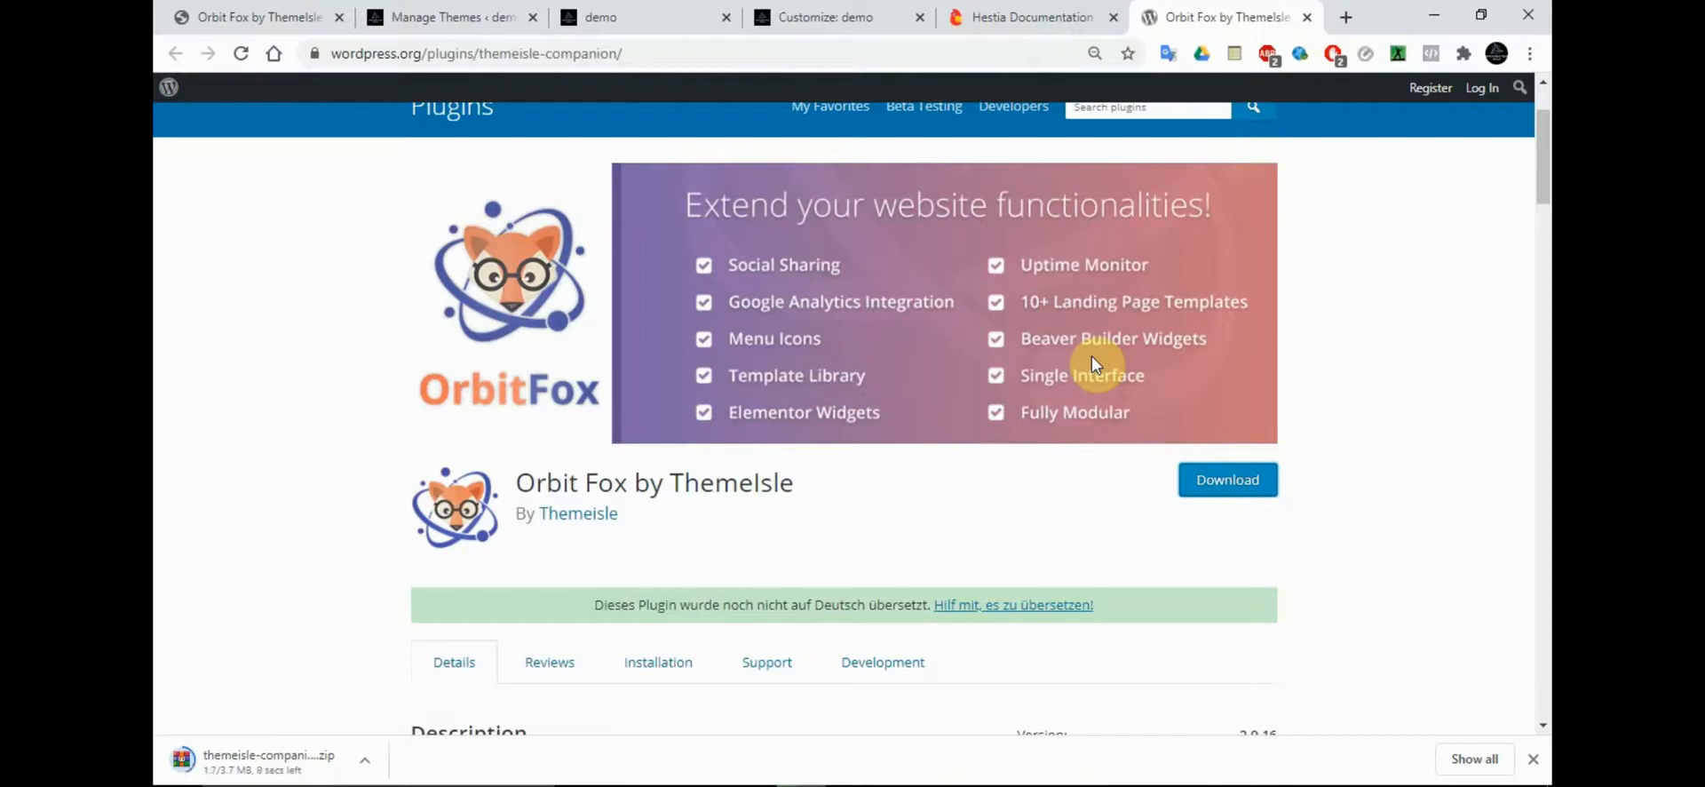
Review the Orbit Fox description and feature list, and open the plugin's demo link in a new tab
{"action": "left_click_drag", "start_coordinate": [1545, 164], "coordinate": [1545, 214]}
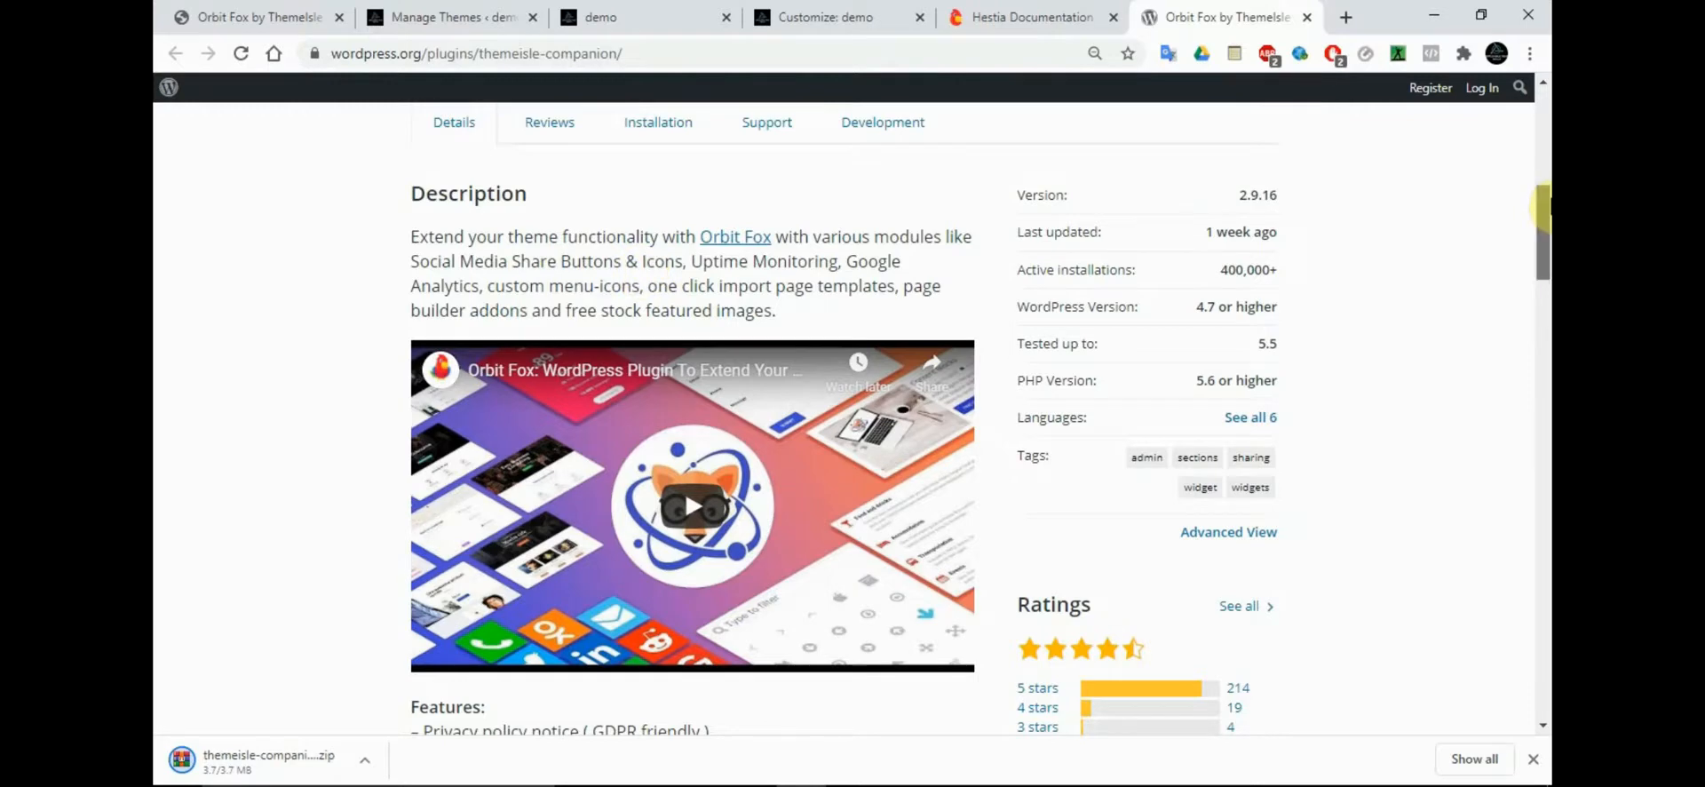
{"action": "left_click_drag", "start_coordinate": [1543, 209], "coordinate": [1543, 284]}
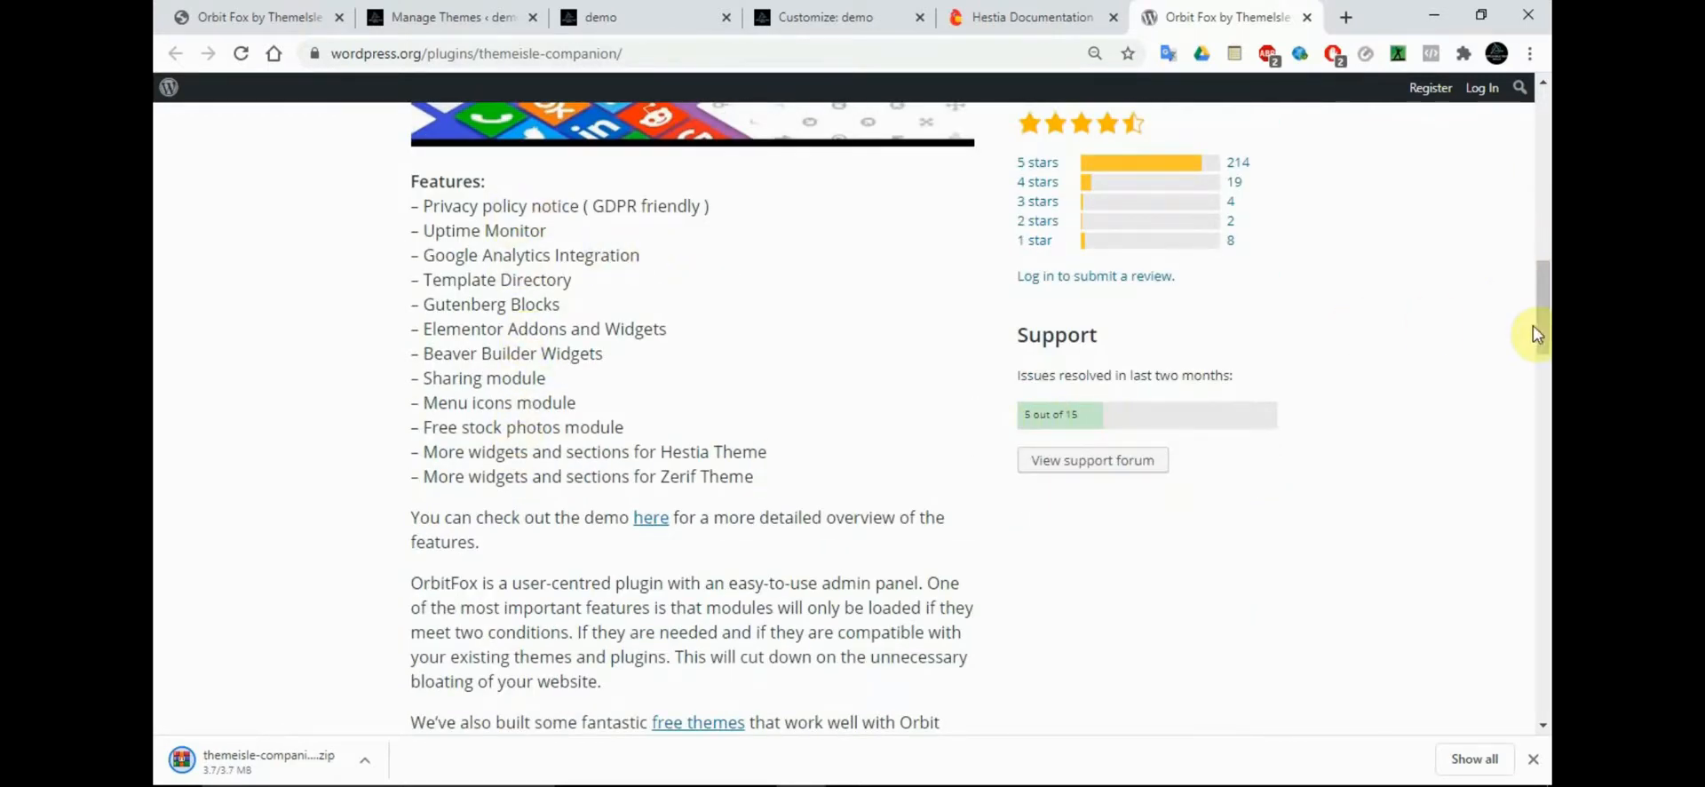
{"action": "left_click_drag", "start_coordinate": [1544, 346], "coordinate": [1544, 386]}
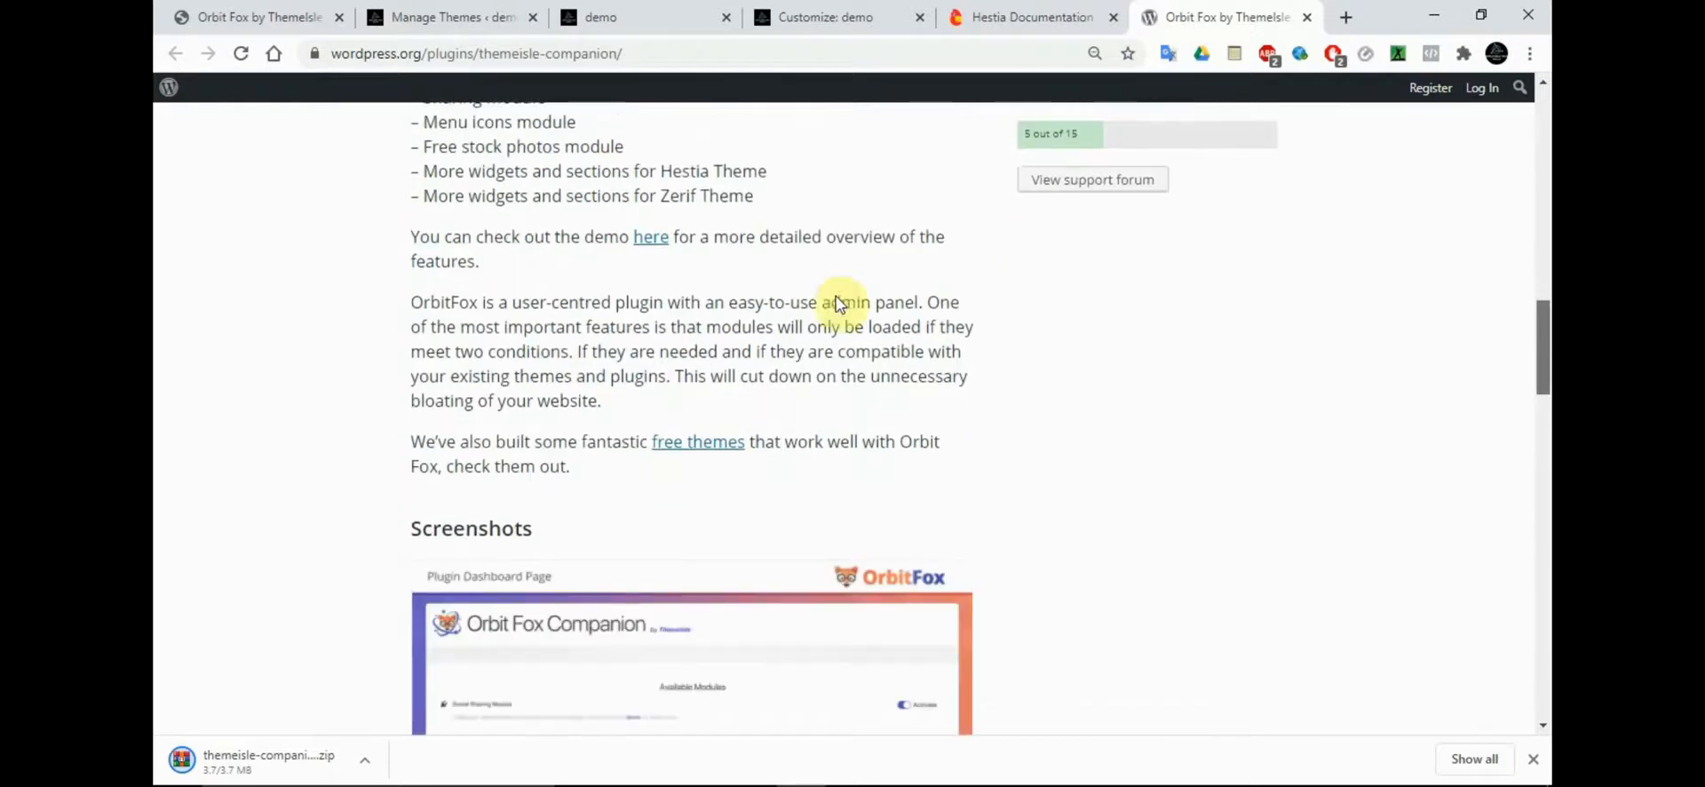
{"action": "right_click", "coordinate": [653, 241]}
{"action": "left_click", "coordinate": [702, 251]}
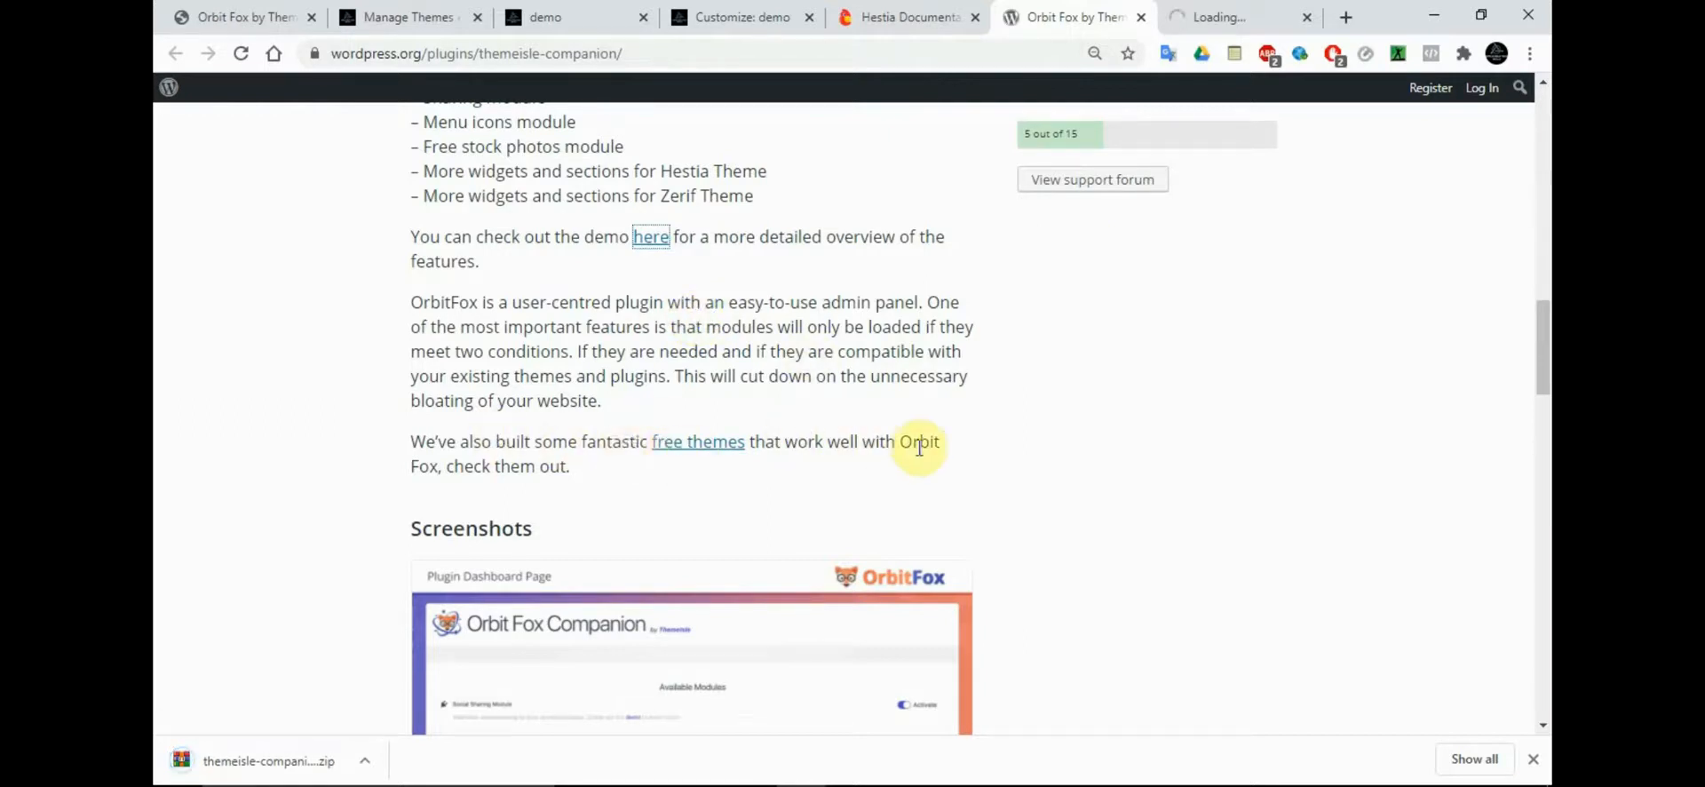
Examine the Orbit Fox blocks list and the gallery screenshots of its dashboard, template directory, menu icons and social sharing modules
{"action": "scroll", "coordinate": [1543, 426], "scroll_direction": "down", "scroll_amount": 3}
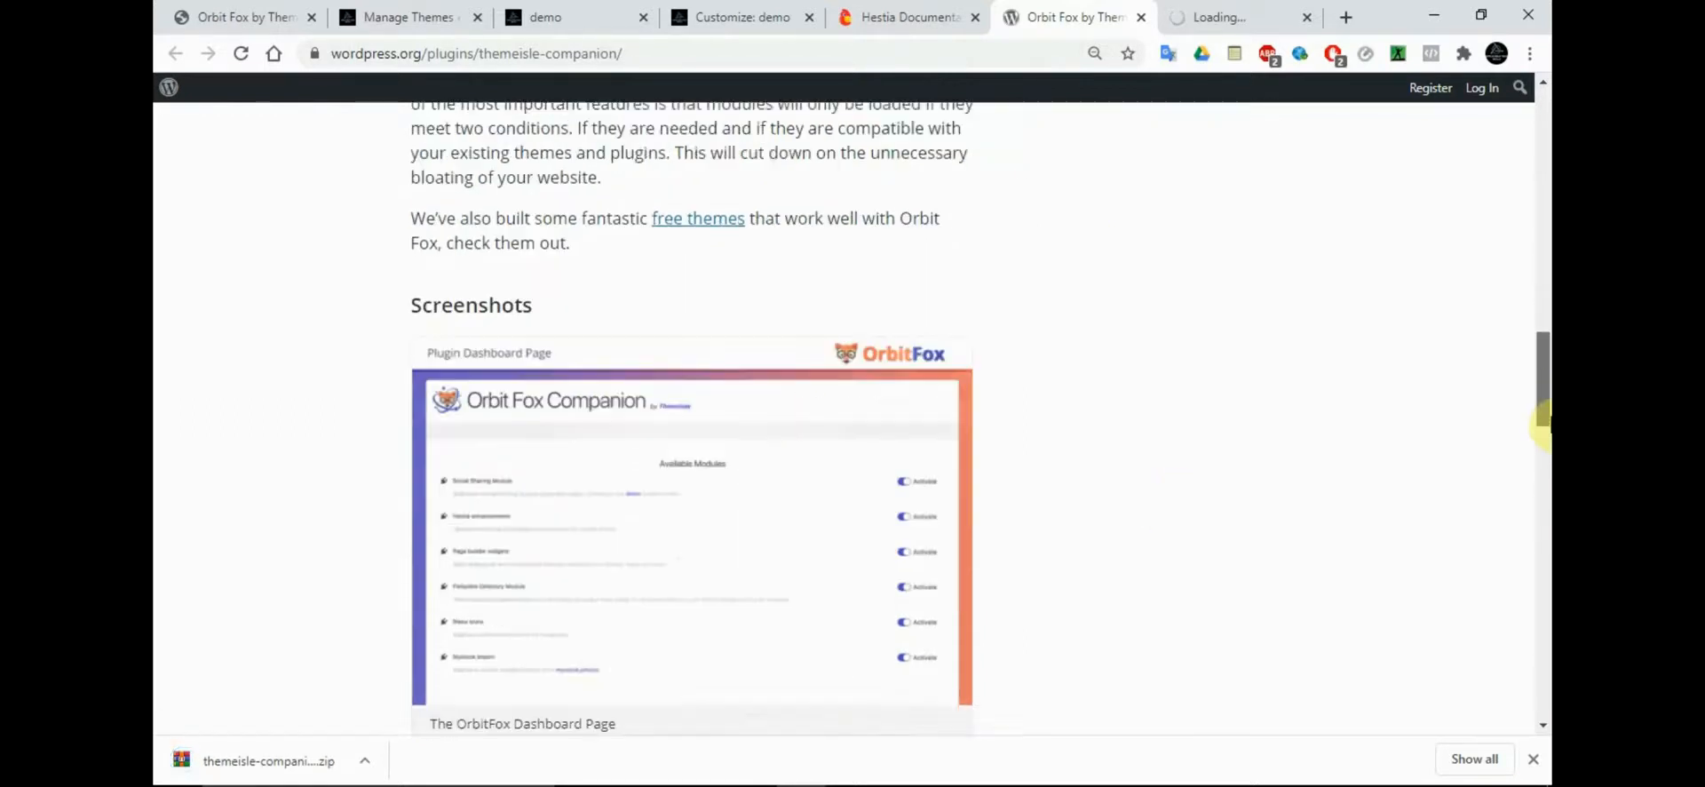
{"action": "left_click_drag", "start_coordinate": [1543, 427], "coordinate": [1546, 504]}
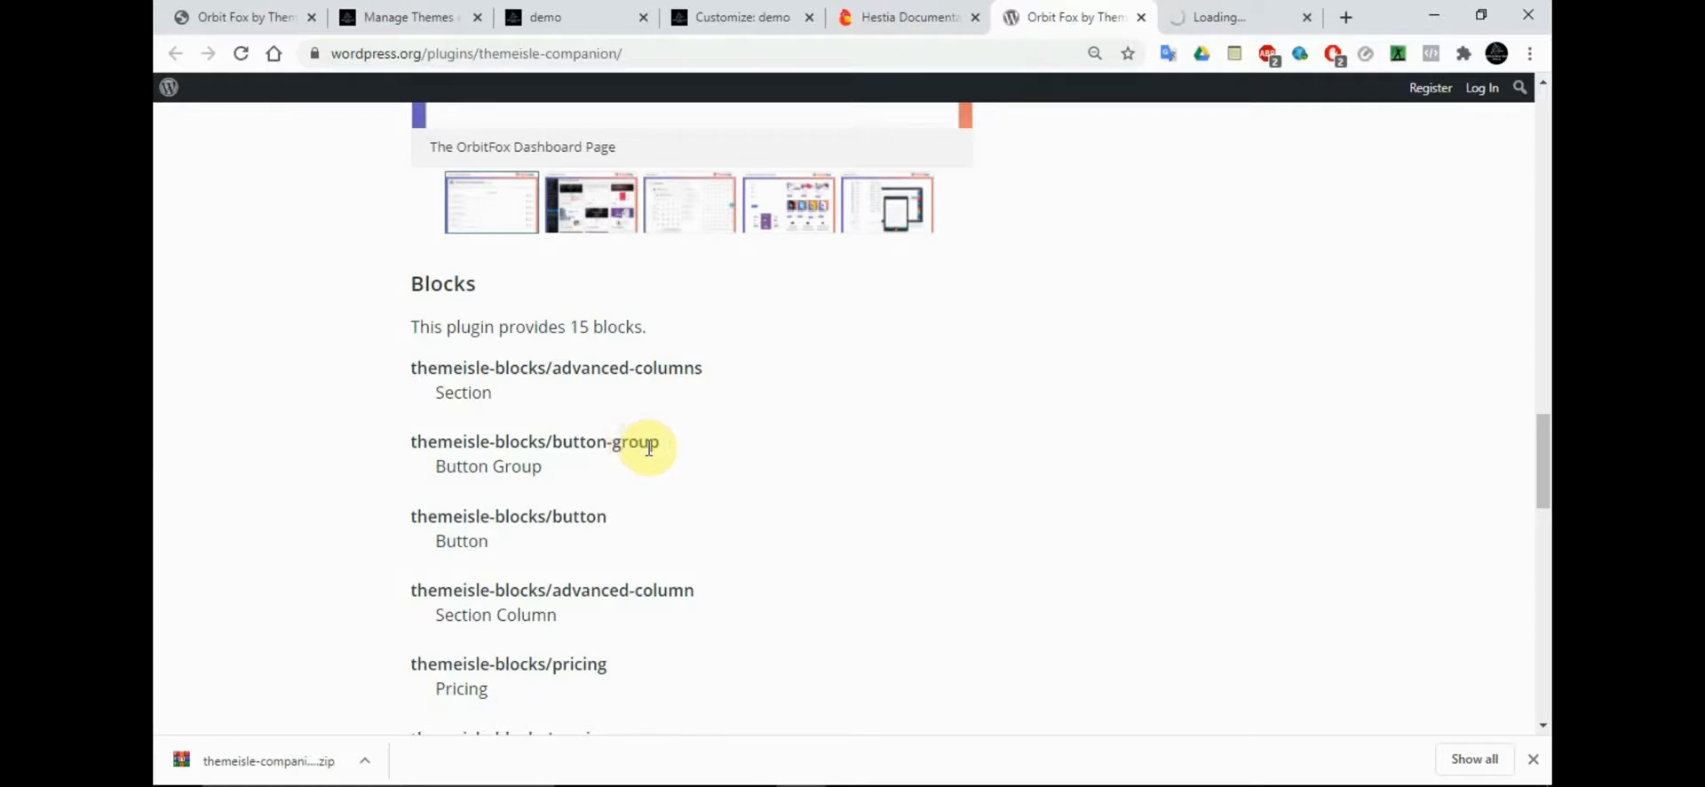
{"action": "scroll", "coordinate": [1545, 404], "scroll_direction": "up", "scroll_amount": 2}
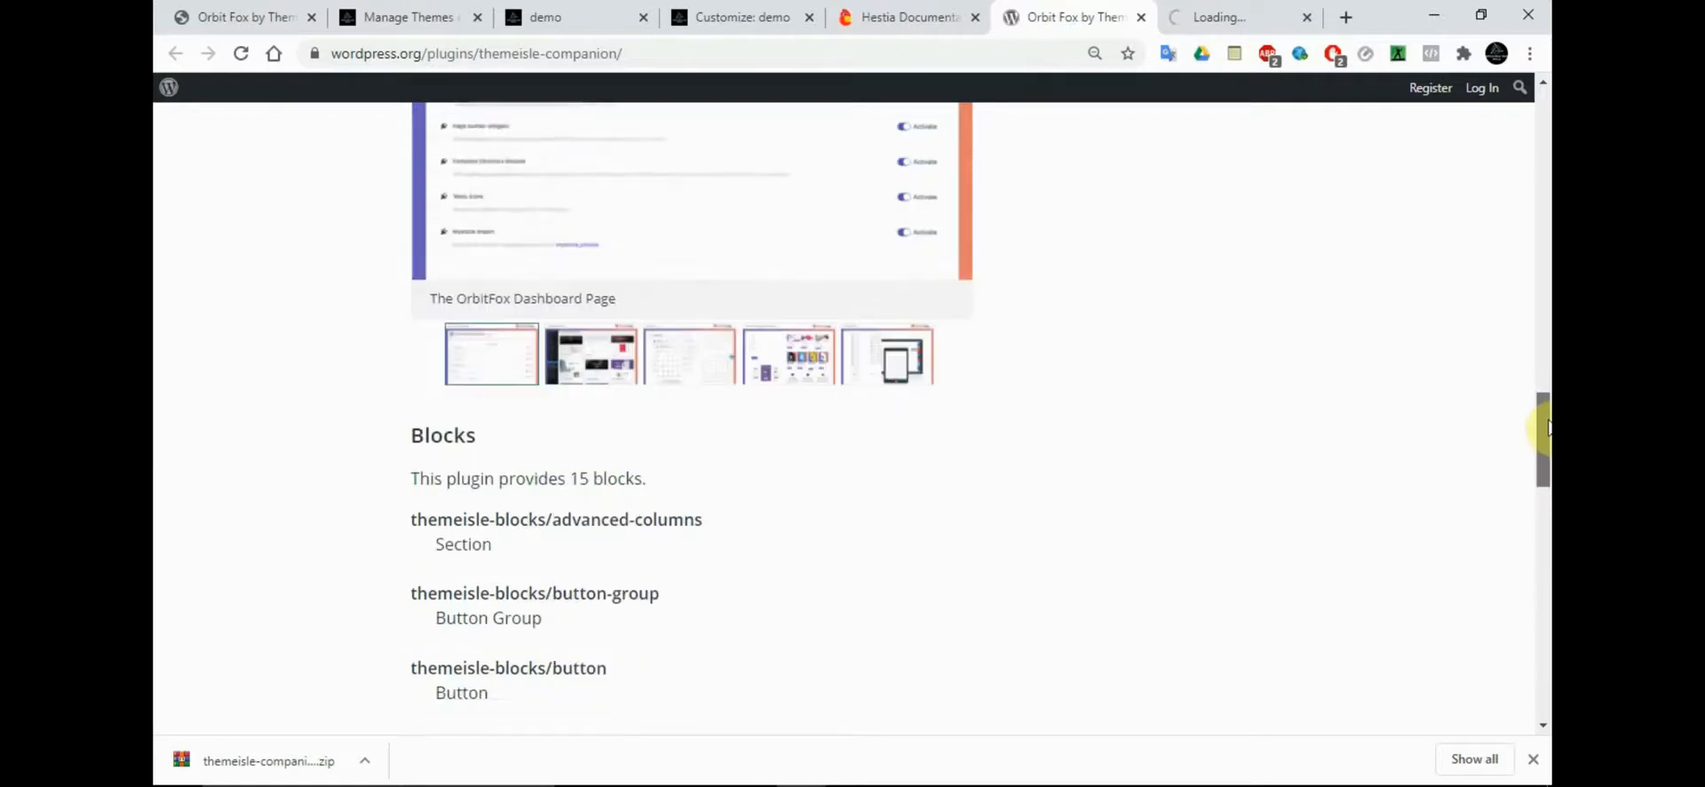
{"action": "left_click", "coordinate": [579, 389]}
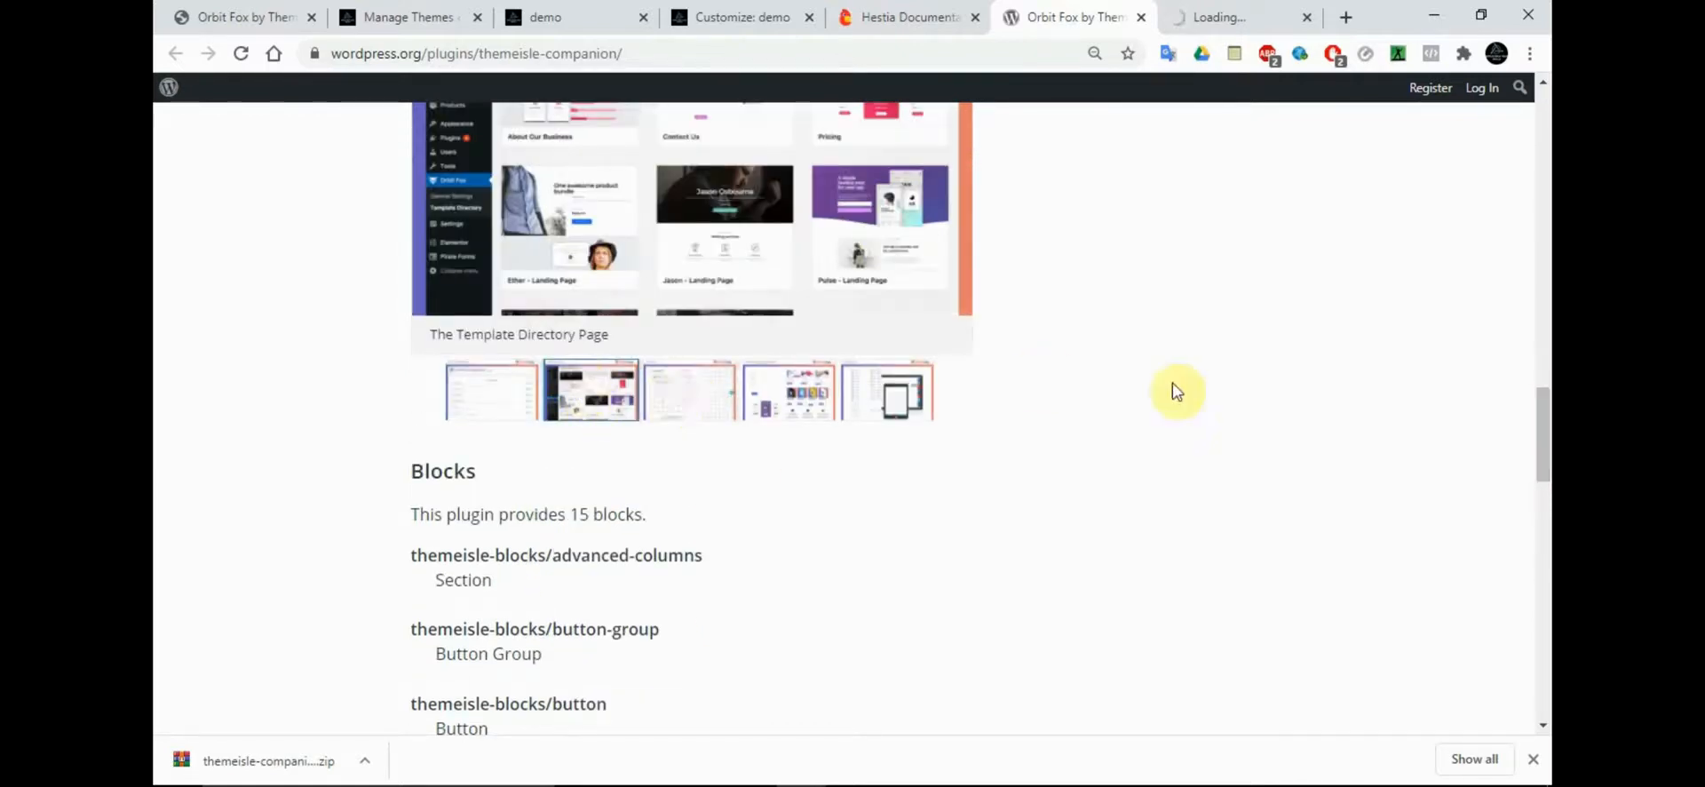
{"action": "scroll", "coordinate": [1544, 387], "scroll_direction": "up", "scroll_amount": 3}
{"action": "scroll", "coordinate": [1544, 386], "scroll_direction": "down", "scroll_amount": 2}
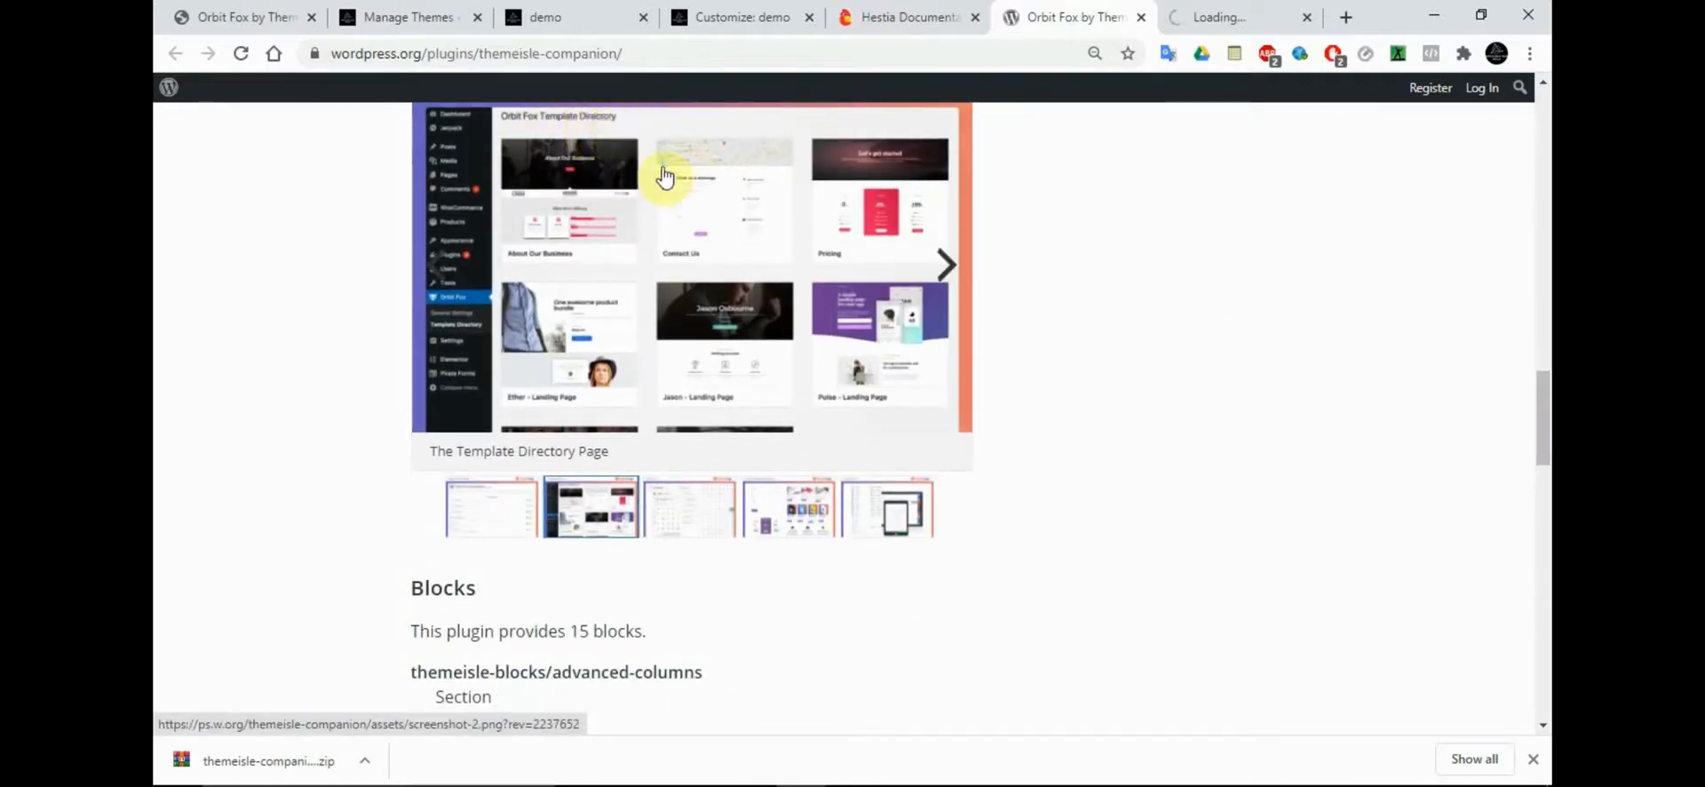
{"action": "left_click", "coordinate": [721, 502]}
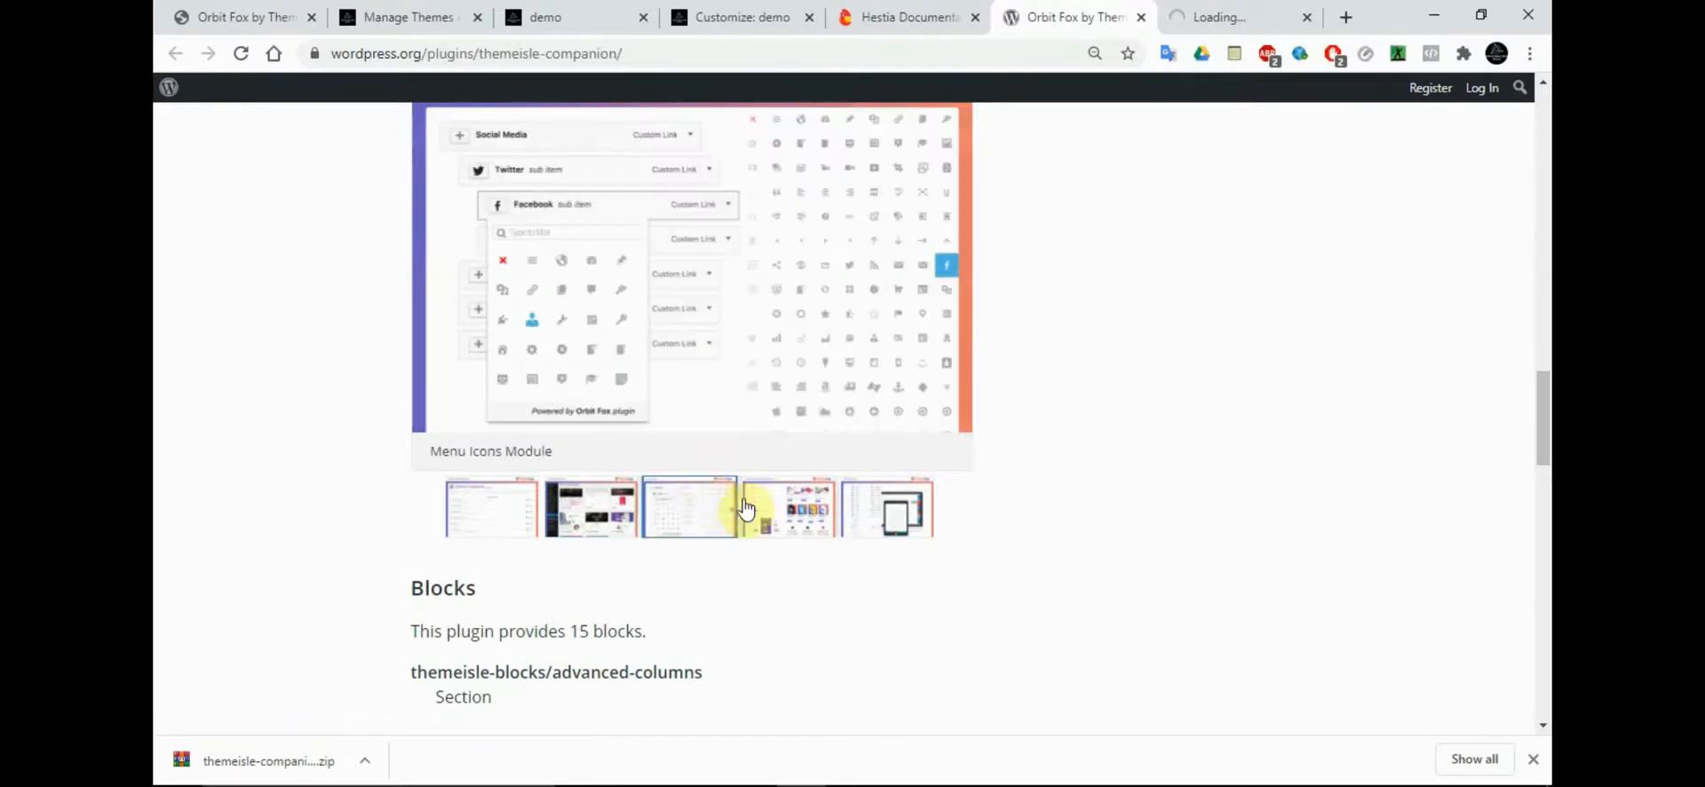
{"action": "left_click", "coordinate": [799, 518]}
{"action": "left_click", "coordinate": [888, 514]}
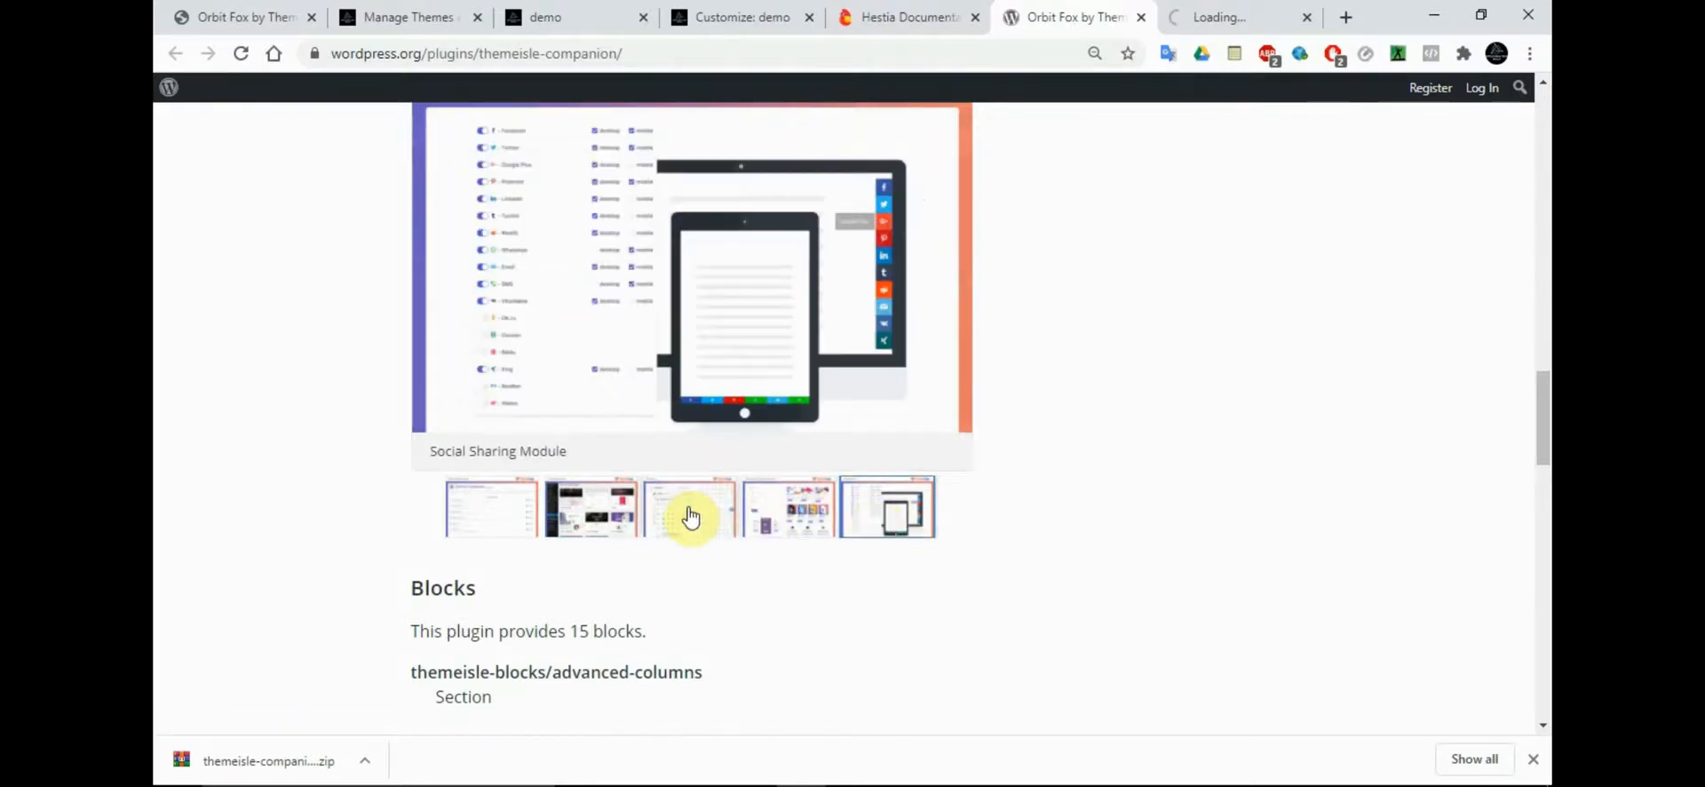
{"action": "left_click", "coordinate": [468, 531]}
{"action": "left_click", "coordinate": [576, 518]}
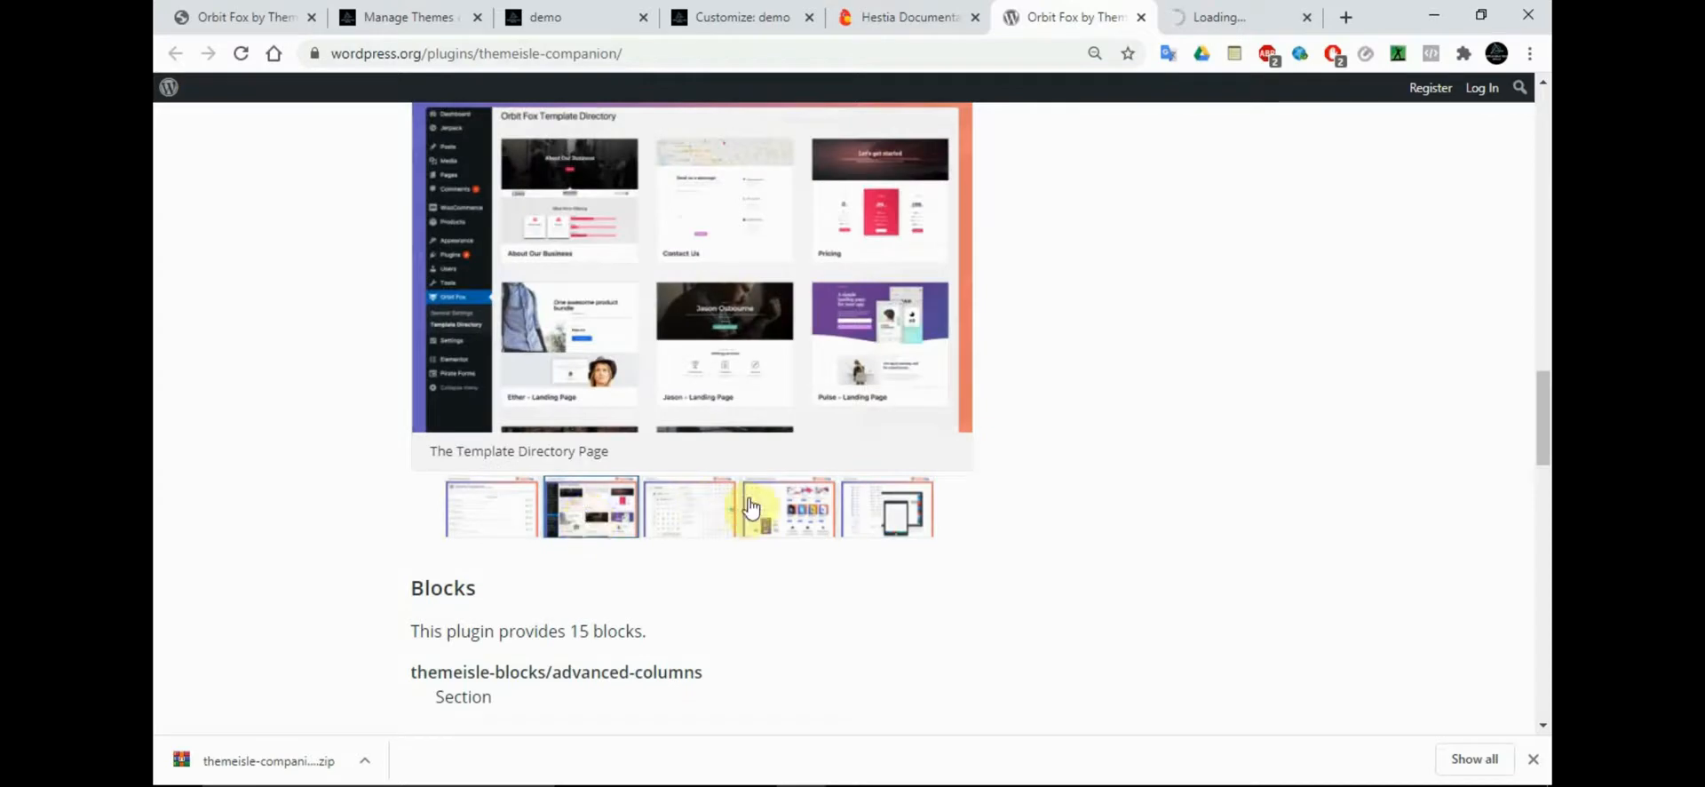
{"action": "left_click", "coordinate": [857, 520]}
{"action": "left_click", "coordinate": [721, 531]}
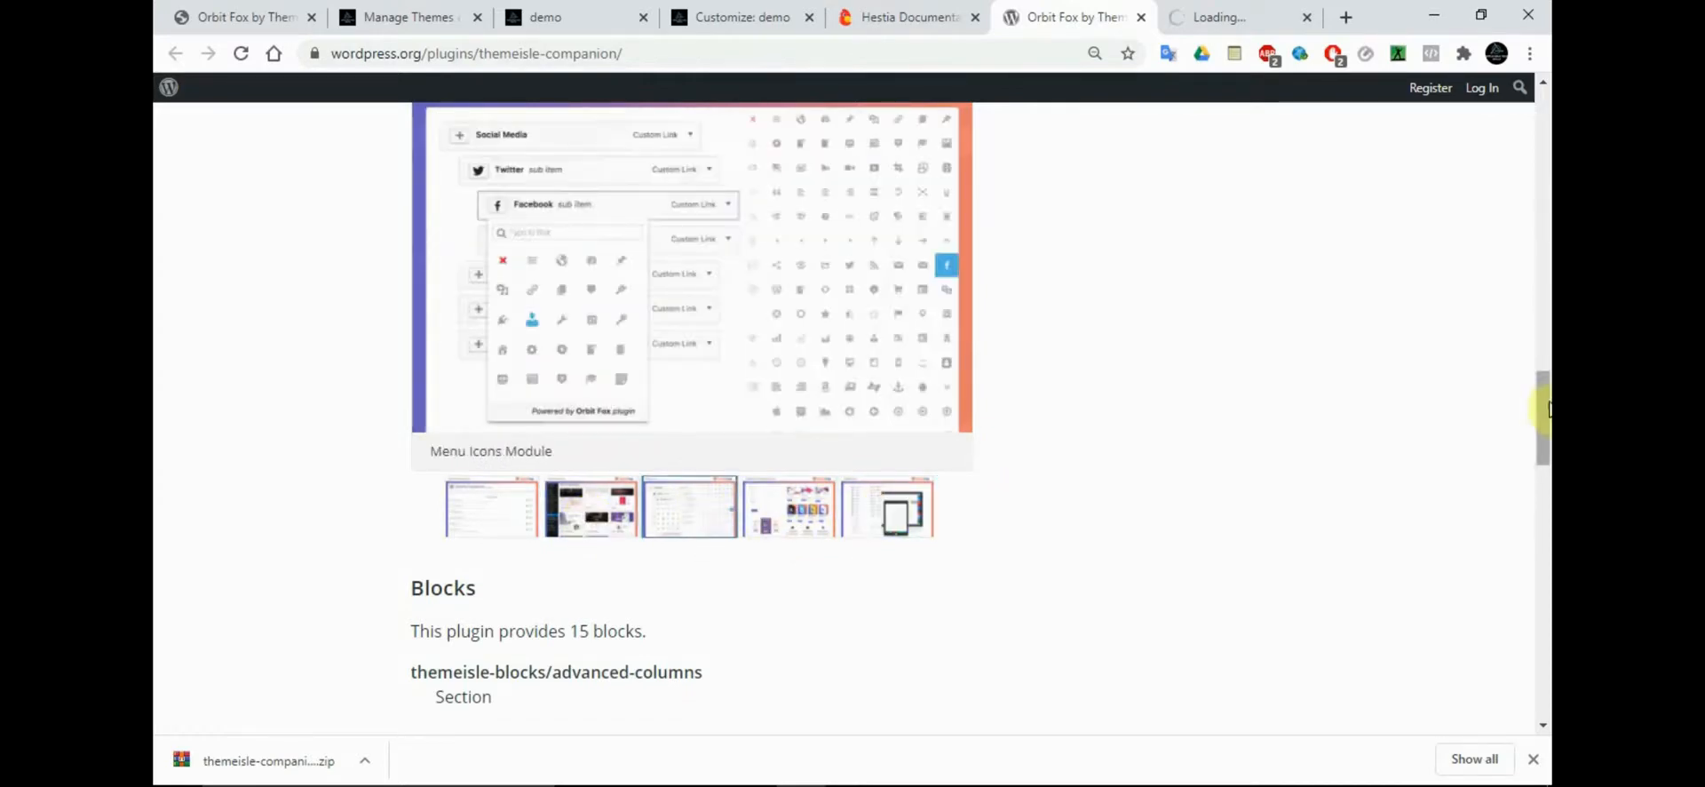
{"action": "left_click_drag", "start_coordinate": [1546, 409], "coordinate": [1543, 178]}
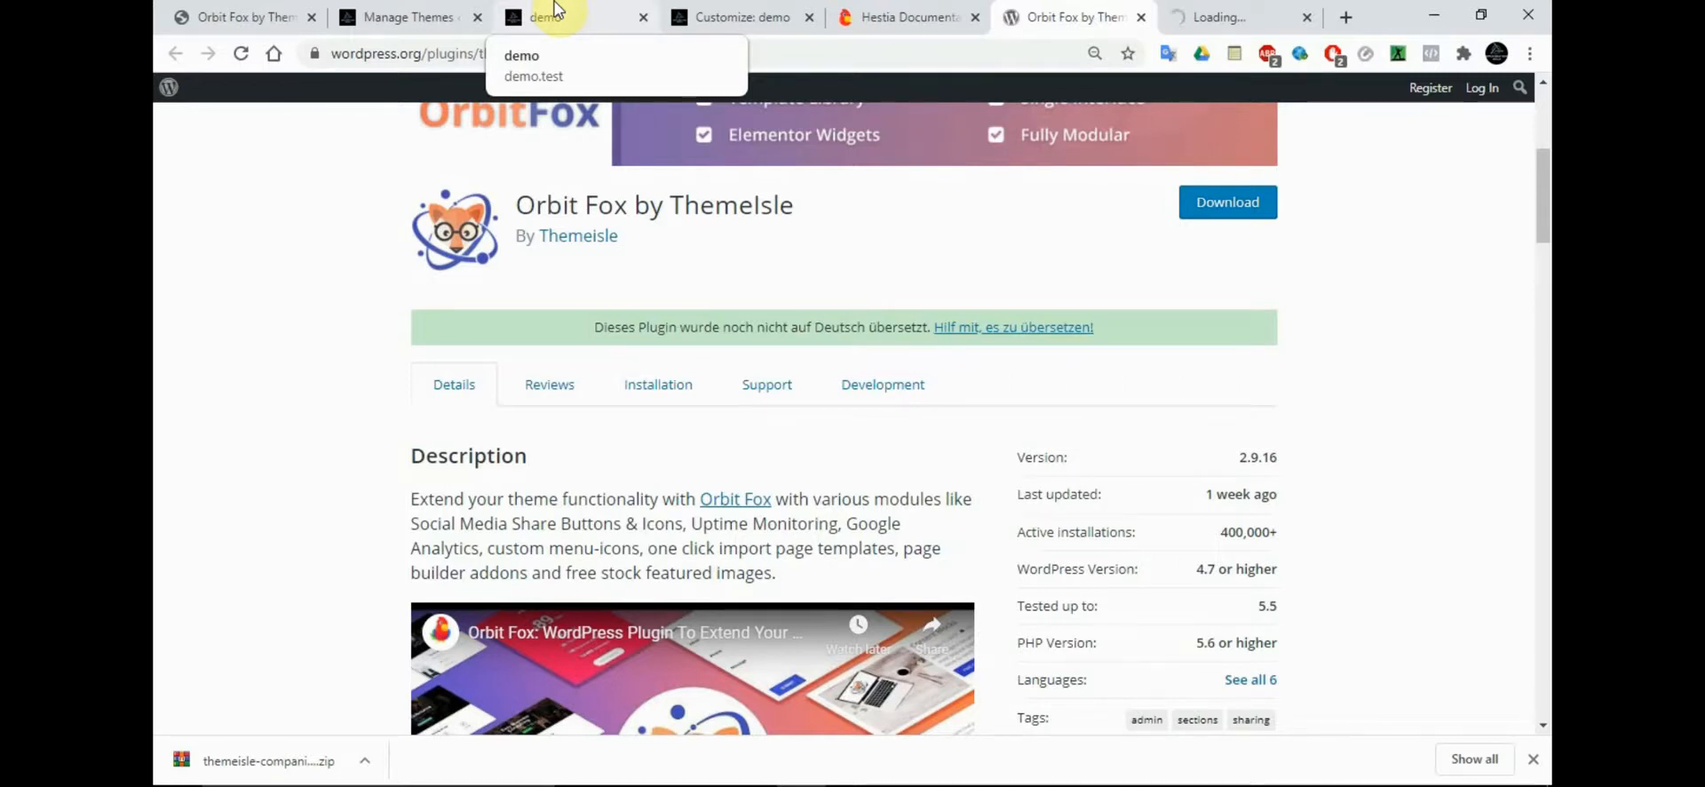
Switch to the demo site's WordPress admin and open the page for adding new plugins
{"action": "left_click", "coordinate": [557, 9]}
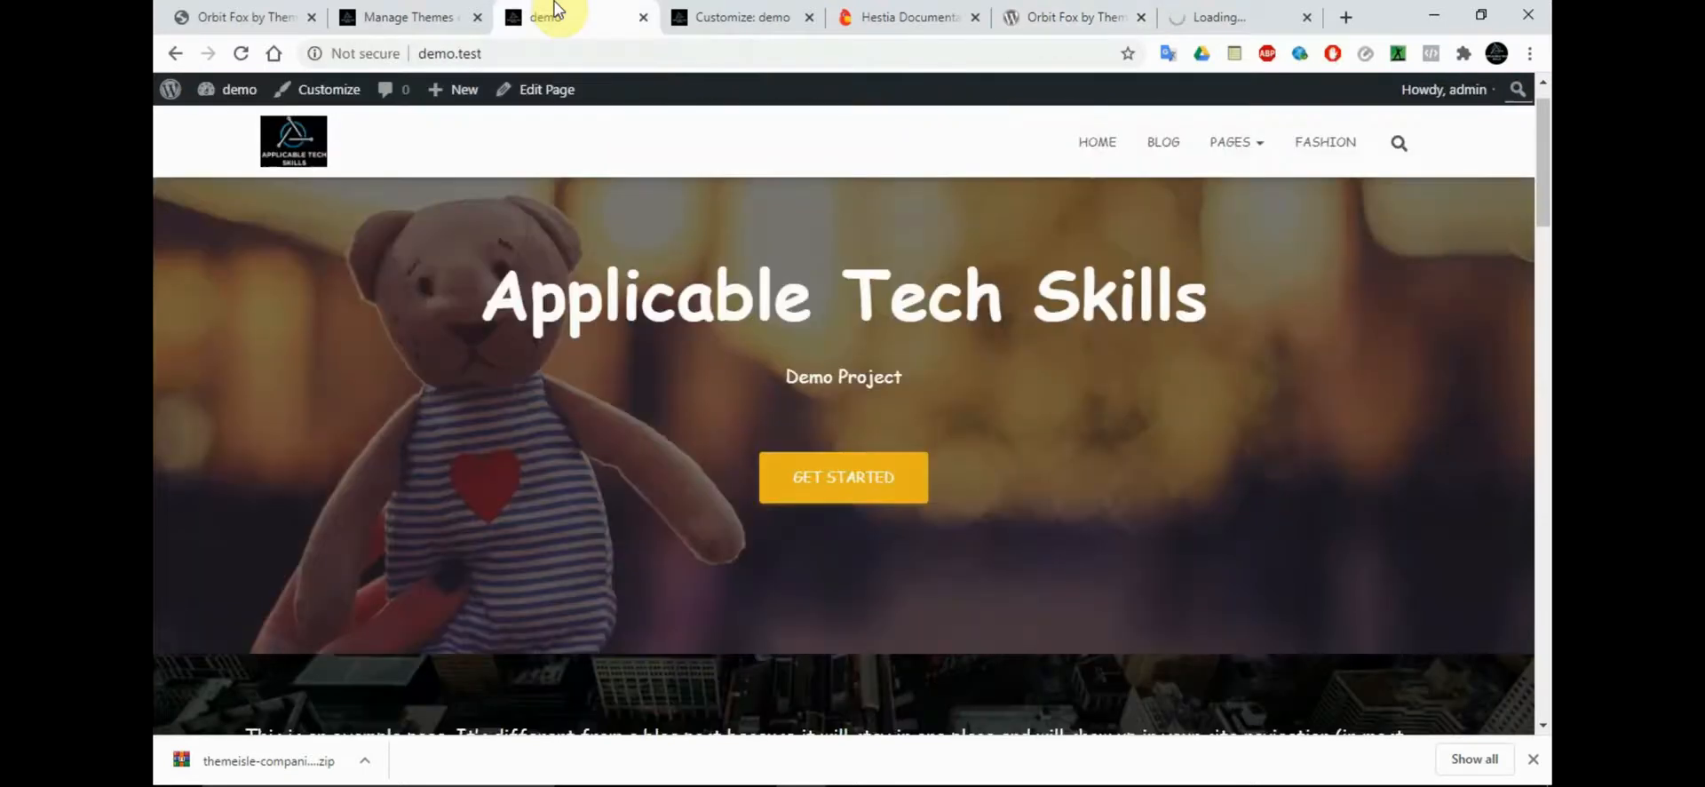
{"action": "left_click", "coordinate": [412, 11]}
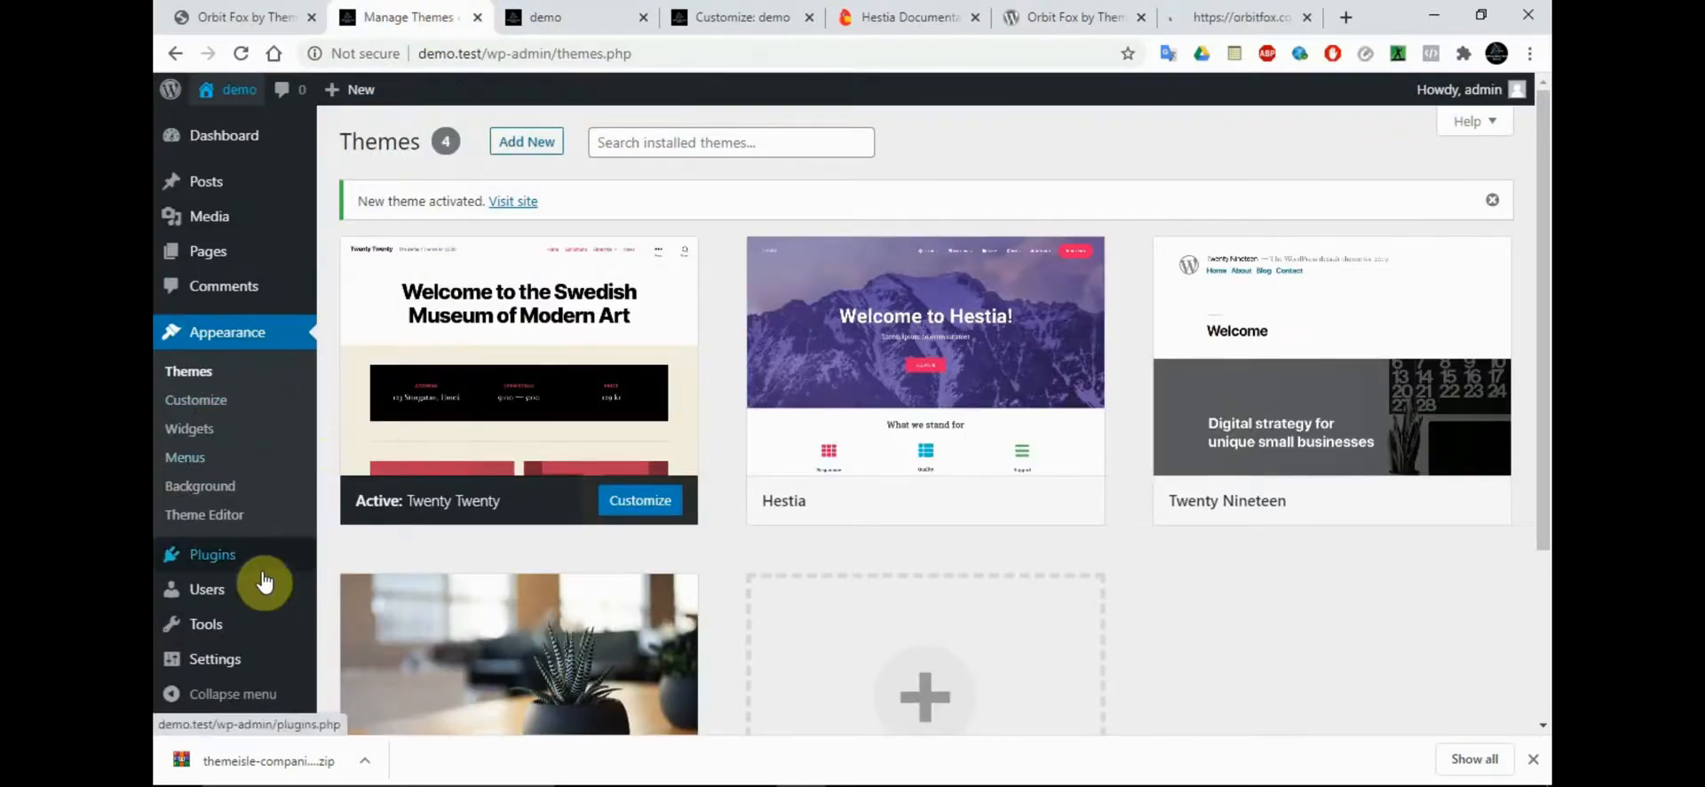
{"action": "mouse_move", "coordinate": [238, 568]}
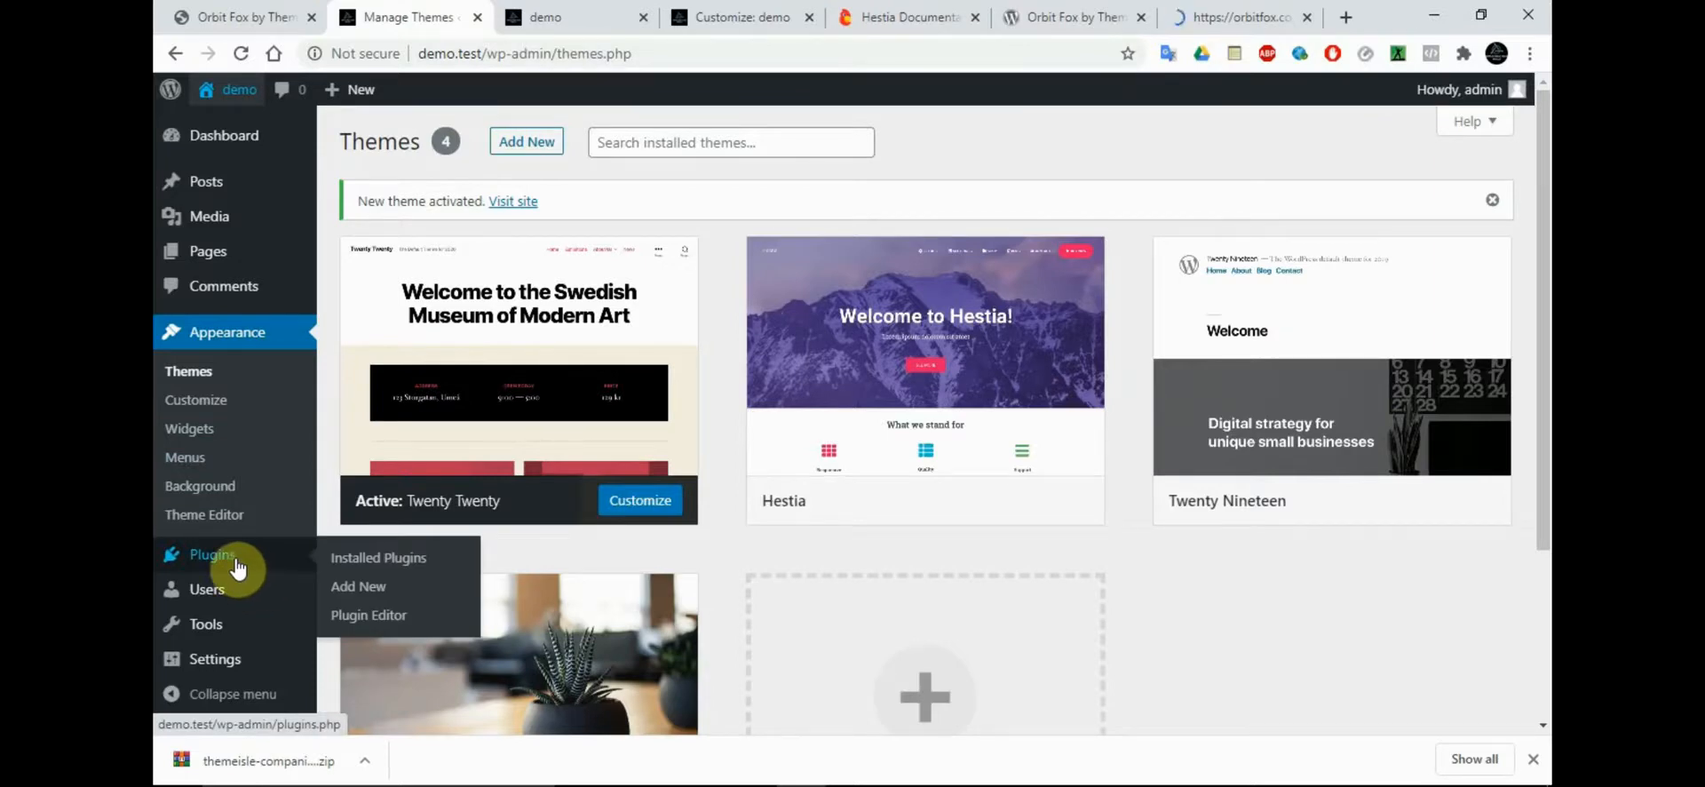
{"action": "left_click", "coordinate": [366, 561]}
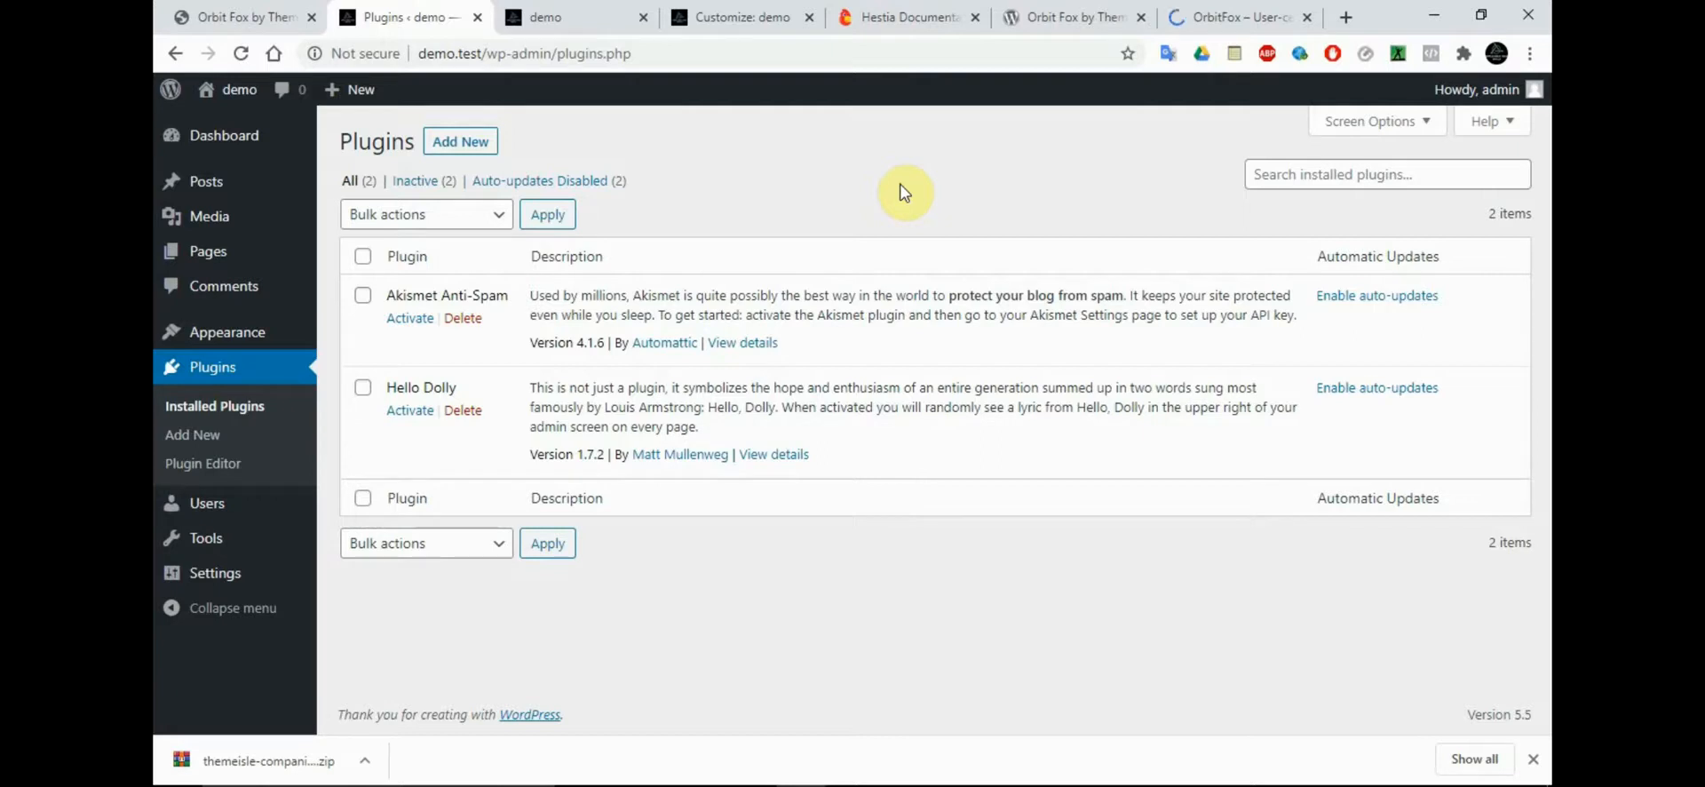
{"action": "left_click", "coordinate": [461, 160]}
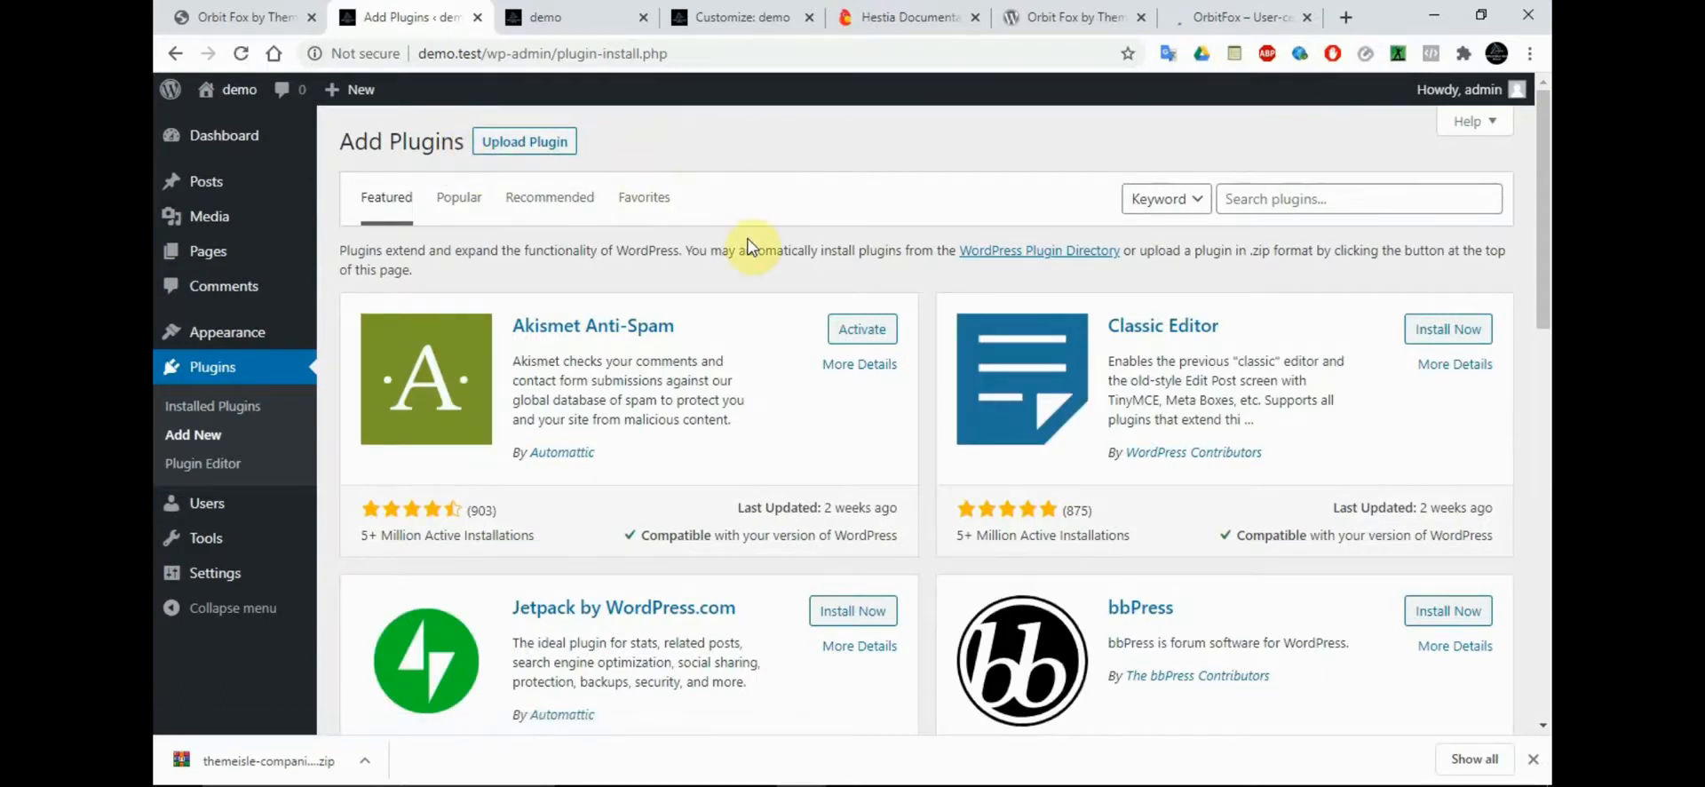
Start installing the Jetpack by WordPress.com plugin from the featured plugins
{"action": "left_click", "coordinate": [1290, 194]}
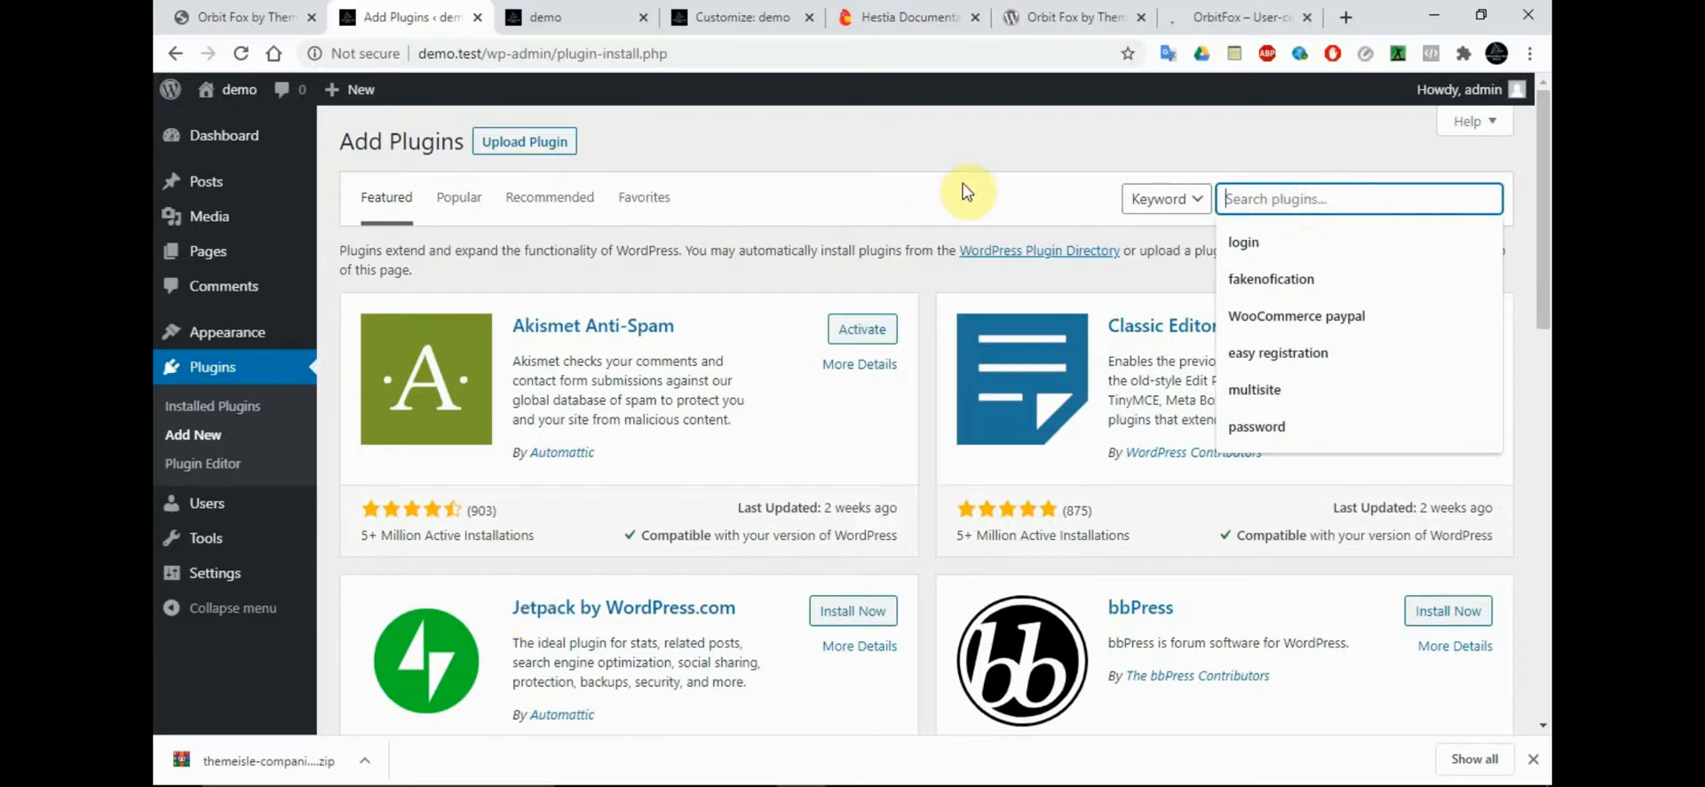
{"action": "left_click", "coordinate": [1293, 160]}
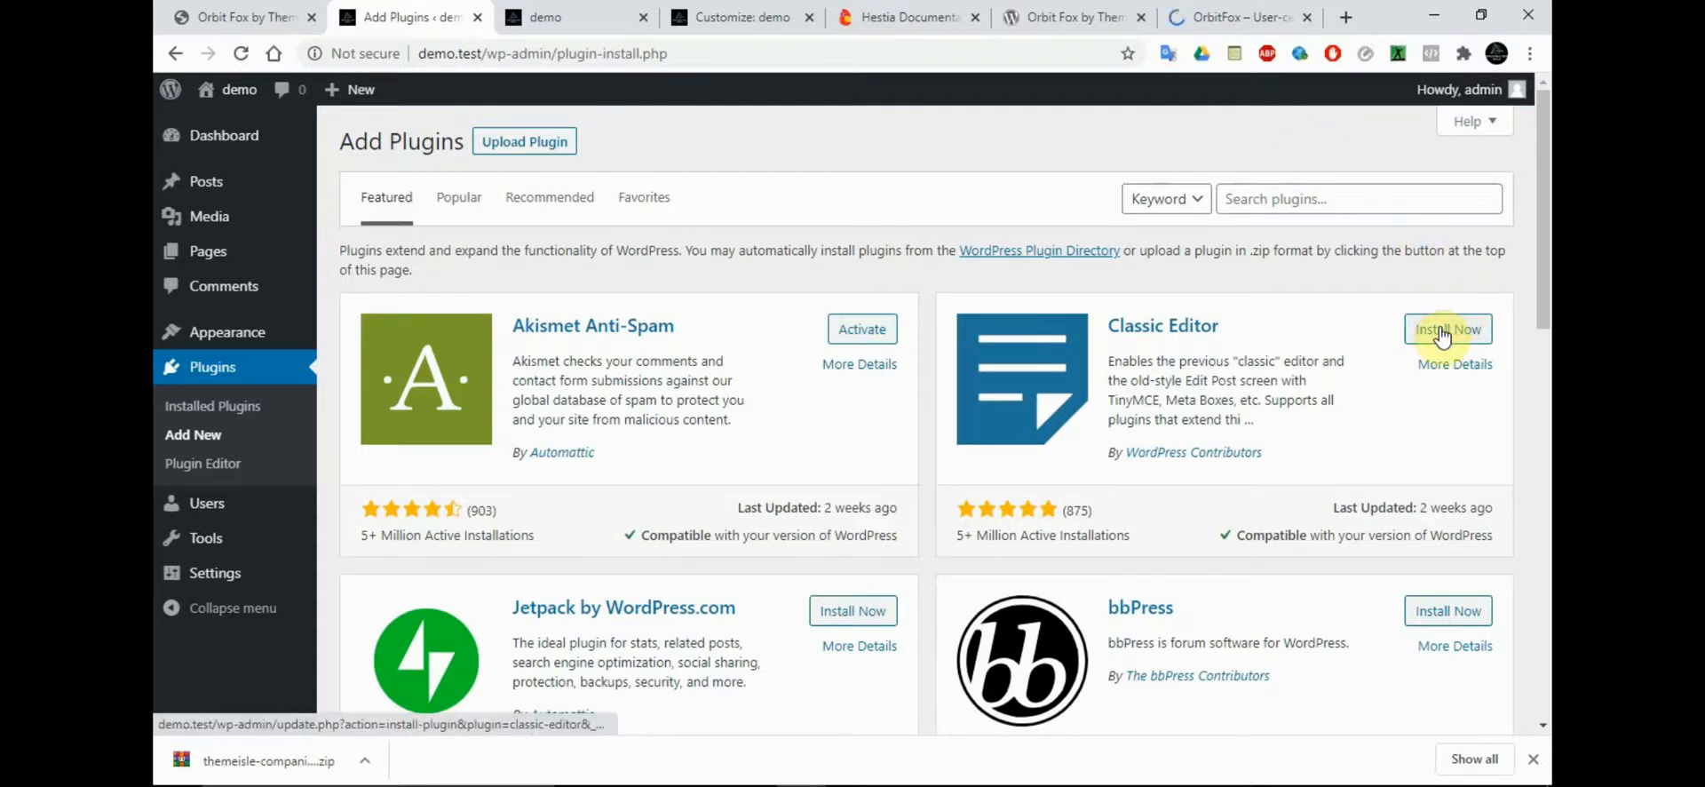
{"action": "left_click", "coordinate": [836, 613]}
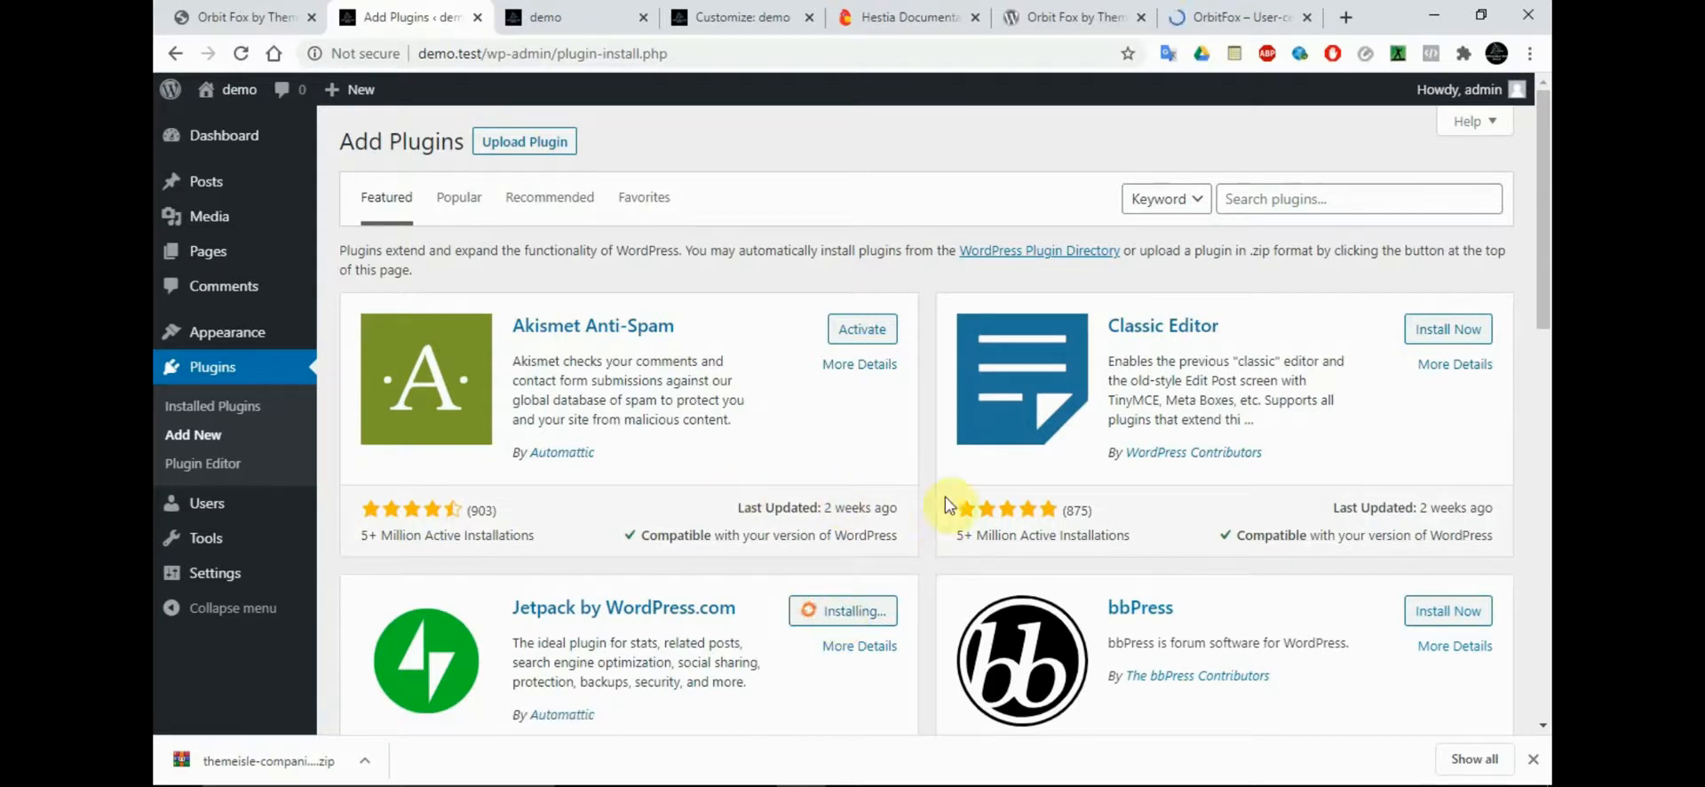
Upload the downloaded themeisle-companion (1).zip as a plugin and start its installation, agreeing to leave the page
{"action": "mouse_move", "coordinate": [1197, 744]}
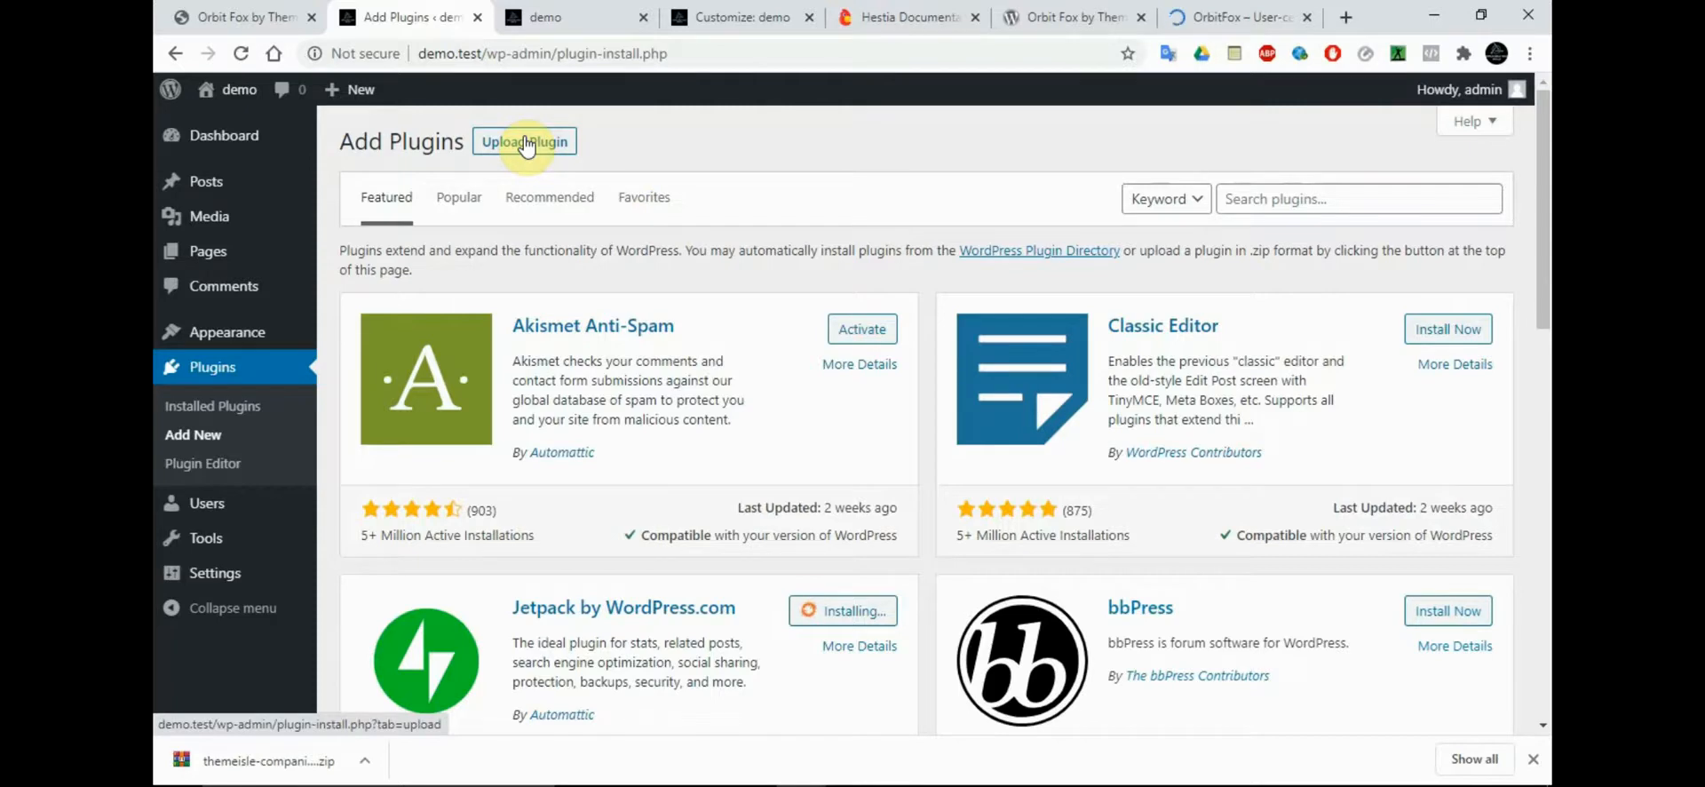
{"action": "left_click", "coordinate": [525, 142]}
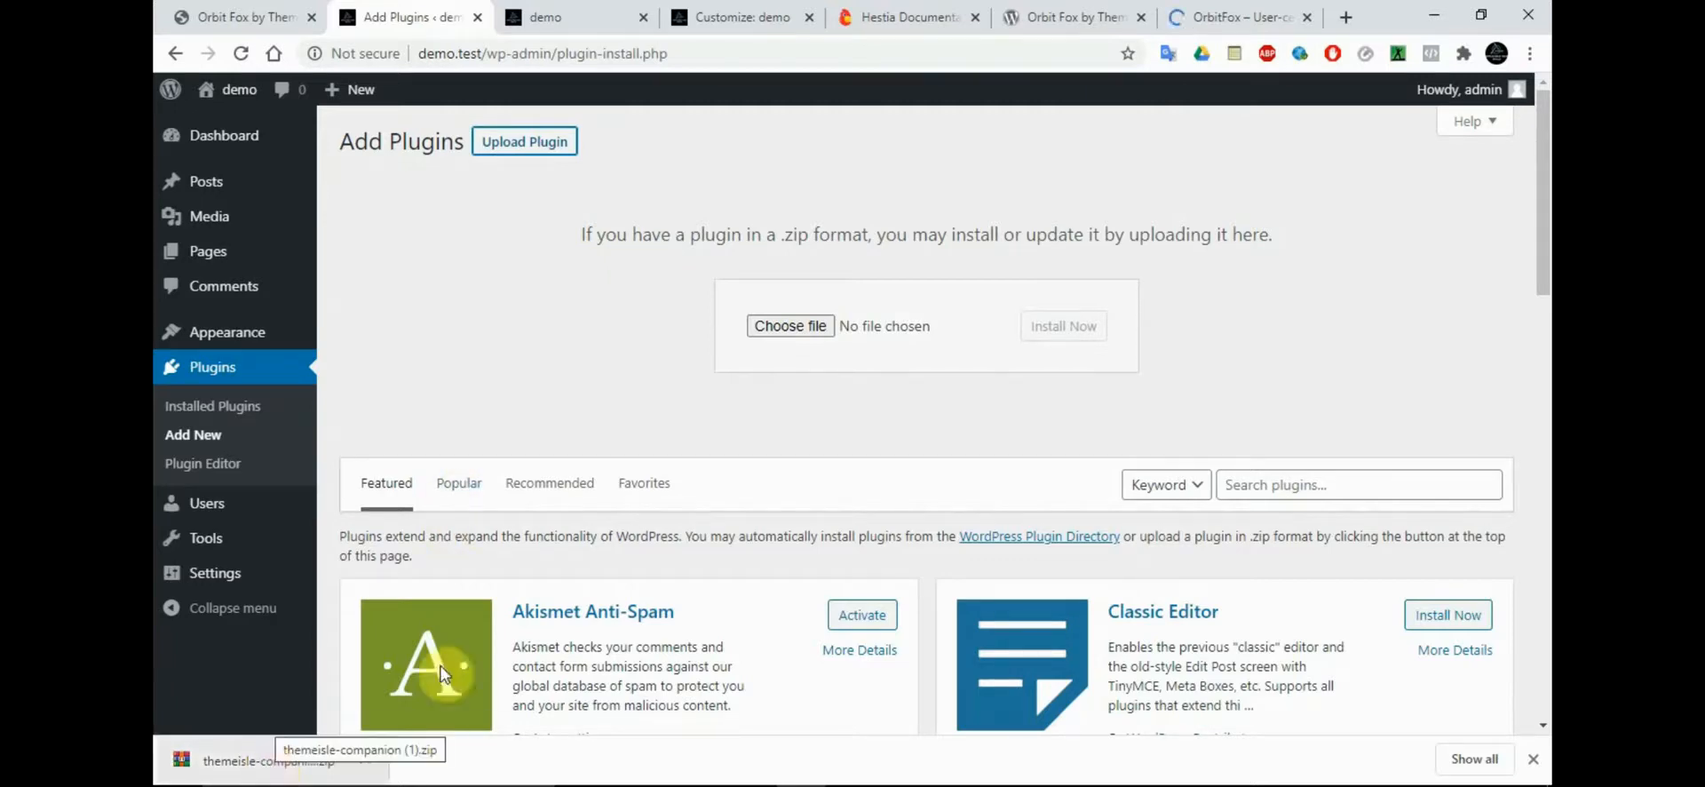
{"action": "left_click_drag", "start_coordinate": [1542, 293], "coordinate": [1543, 386]}
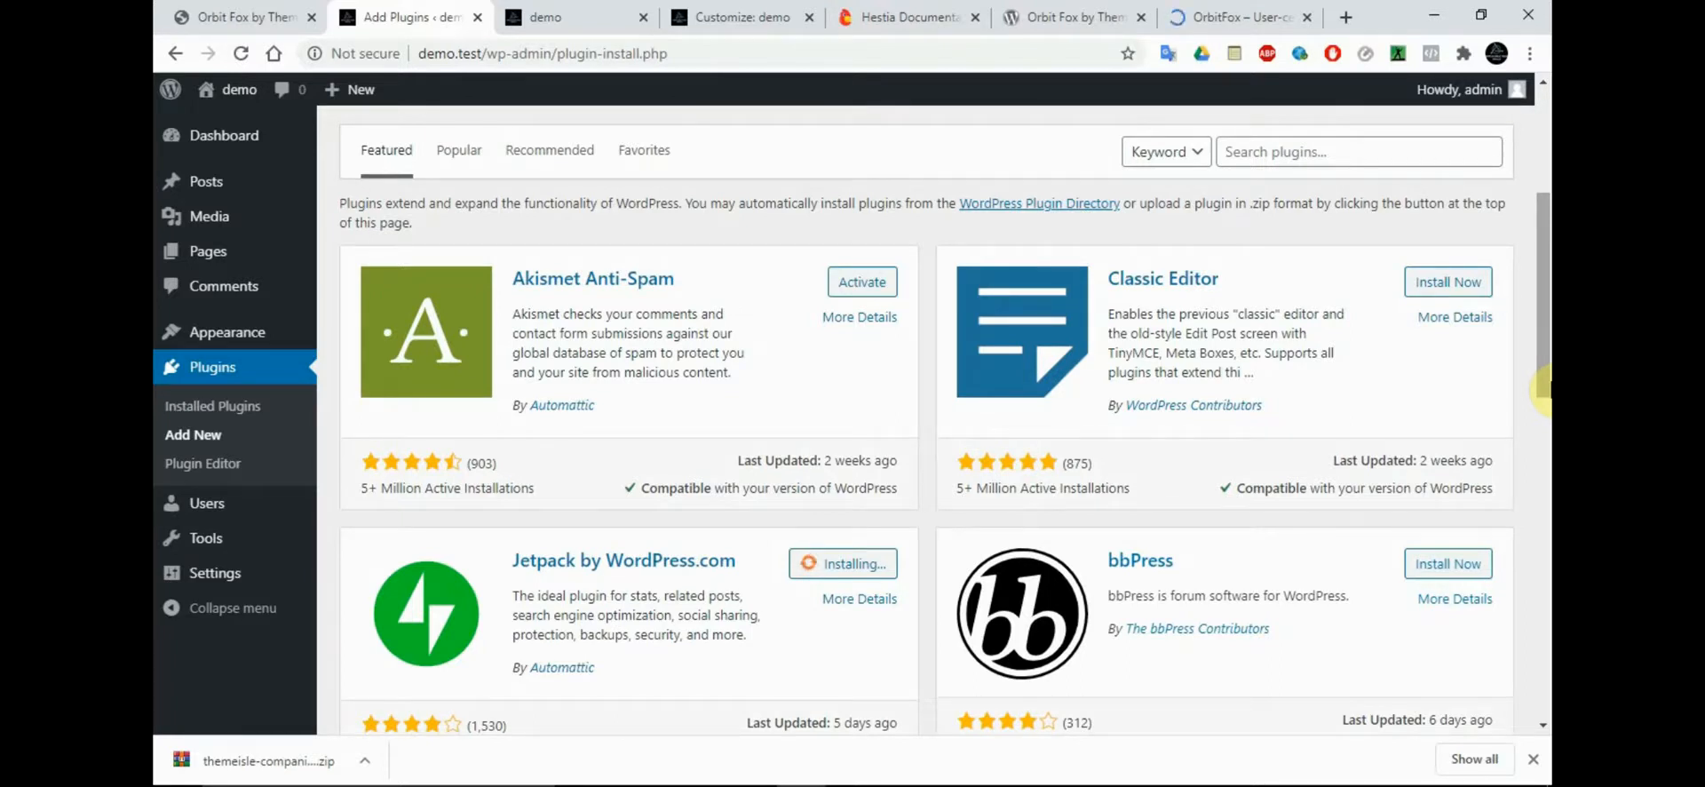
{"action": "left_click_drag", "start_coordinate": [1543, 343], "coordinate": [1545, 220]}
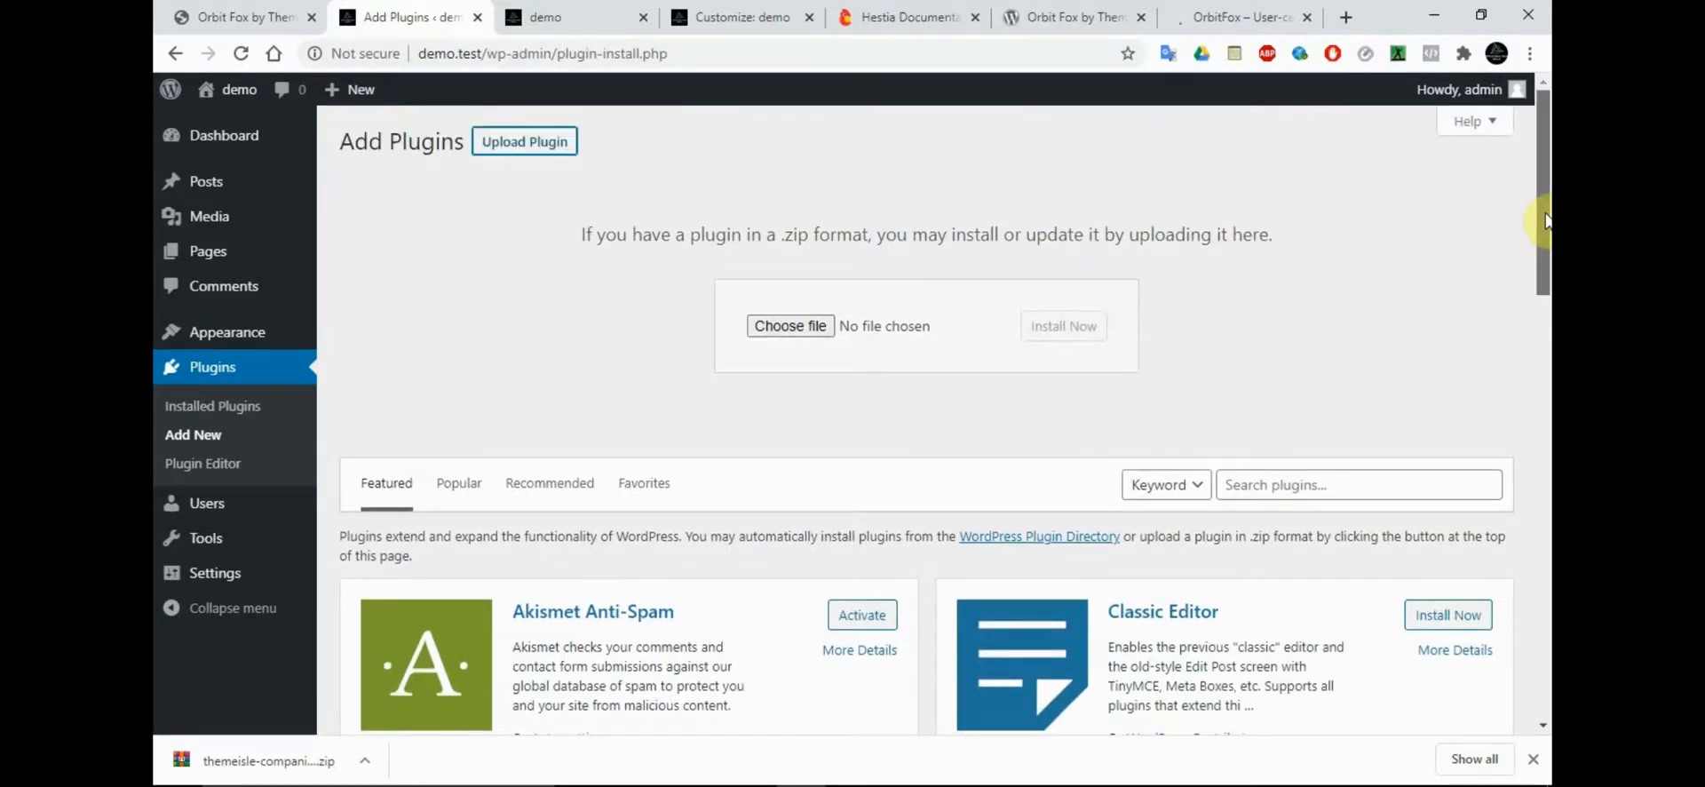
{"action": "left_click_drag", "start_coordinate": [1547, 221], "coordinate": [1550, 185]}
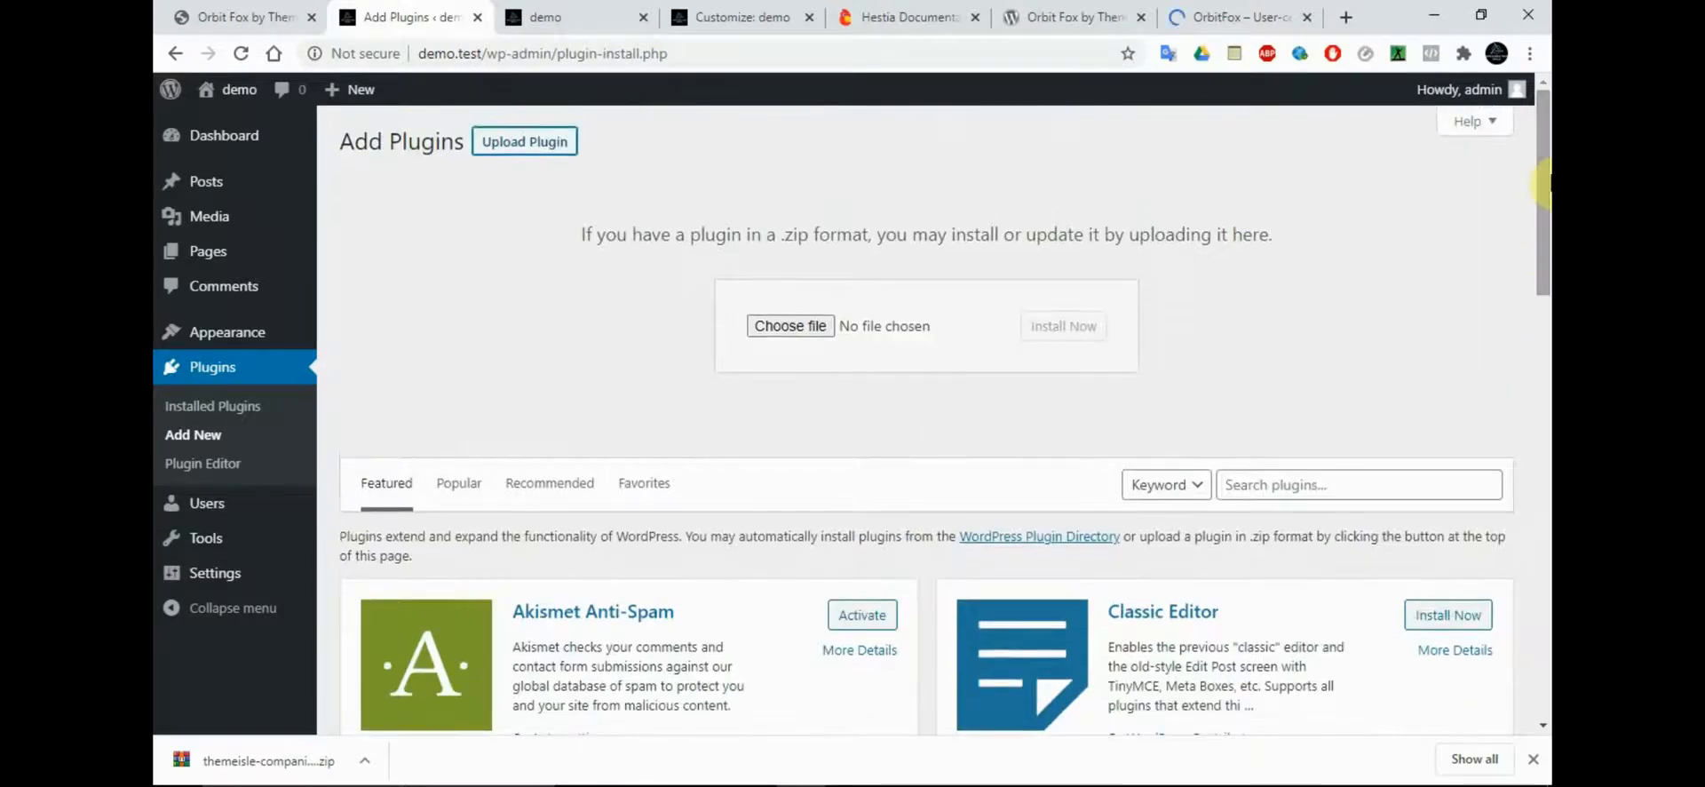
{"action": "left_click_drag", "start_coordinate": [228, 761], "coordinate": [815, 334]}
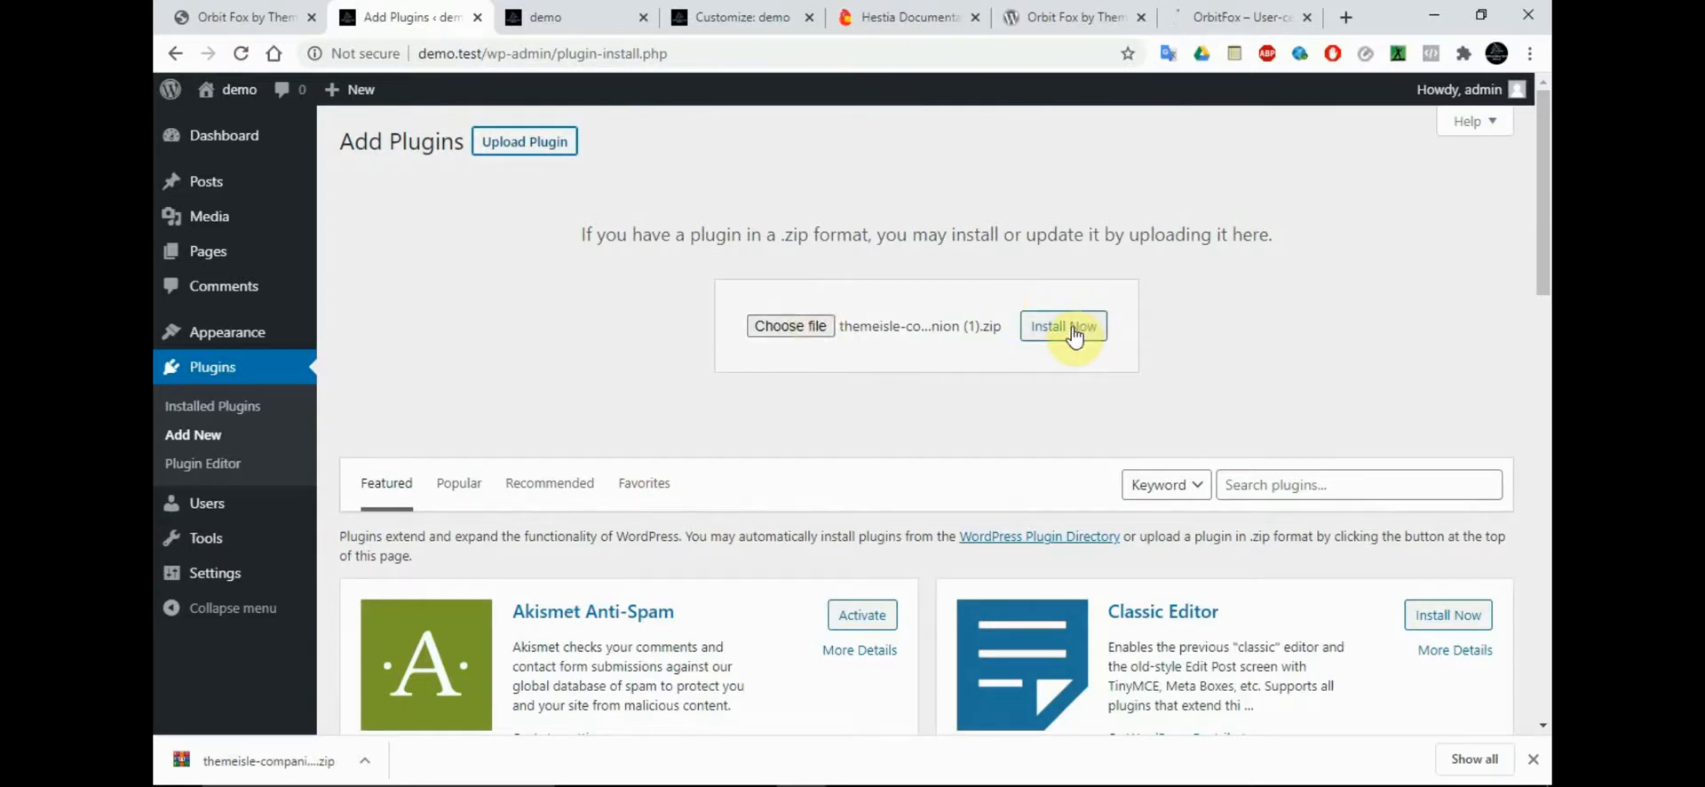
{"action": "left_click", "coordinate": [1073, 336]}
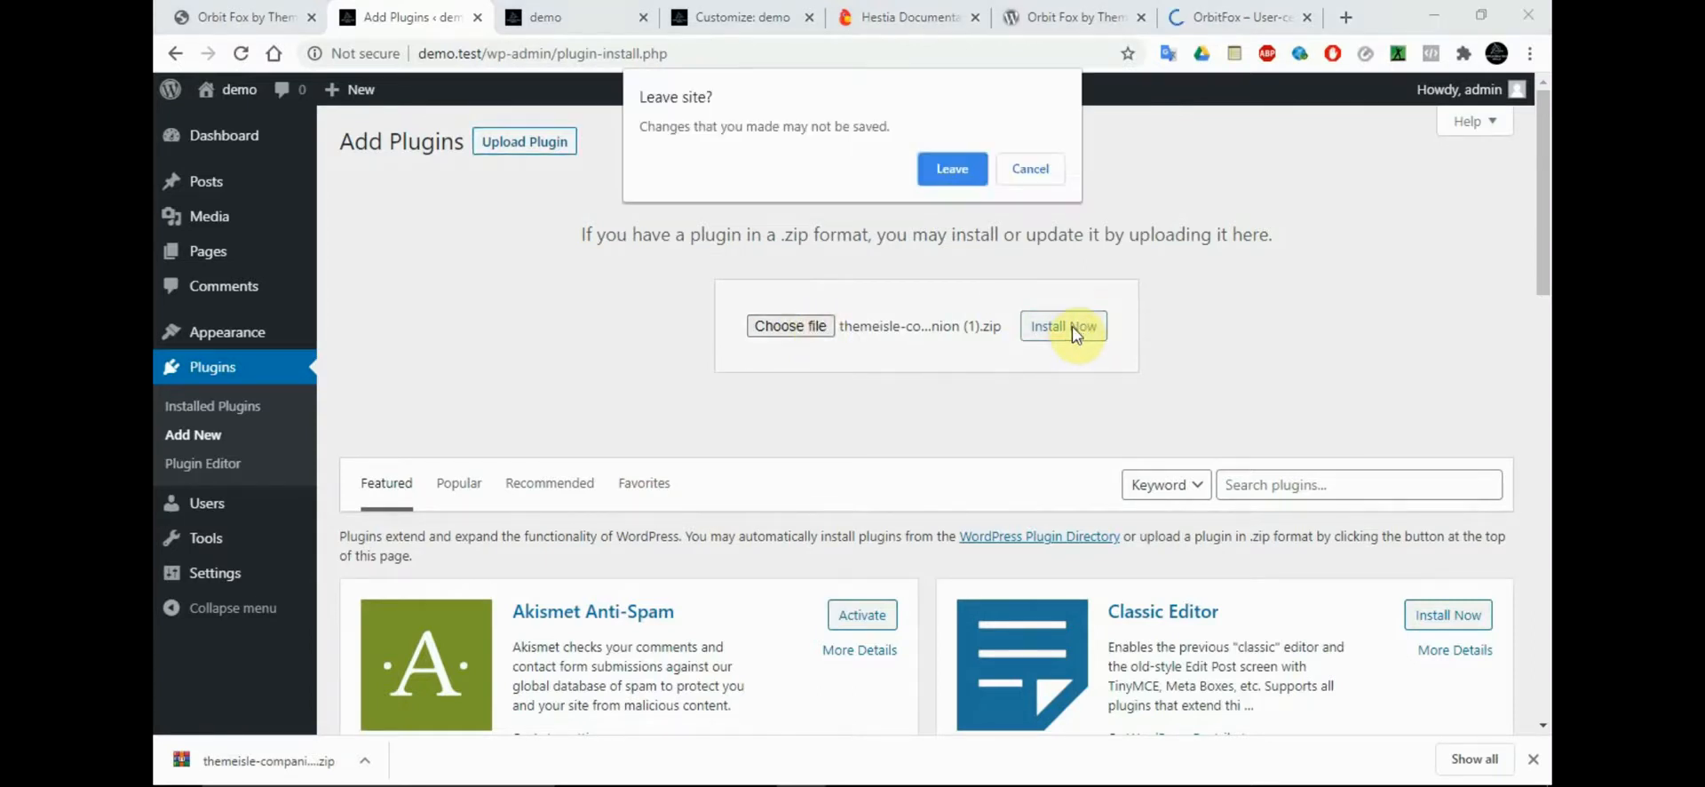
{"action": "left_click", "coordinate": [949, 171]}
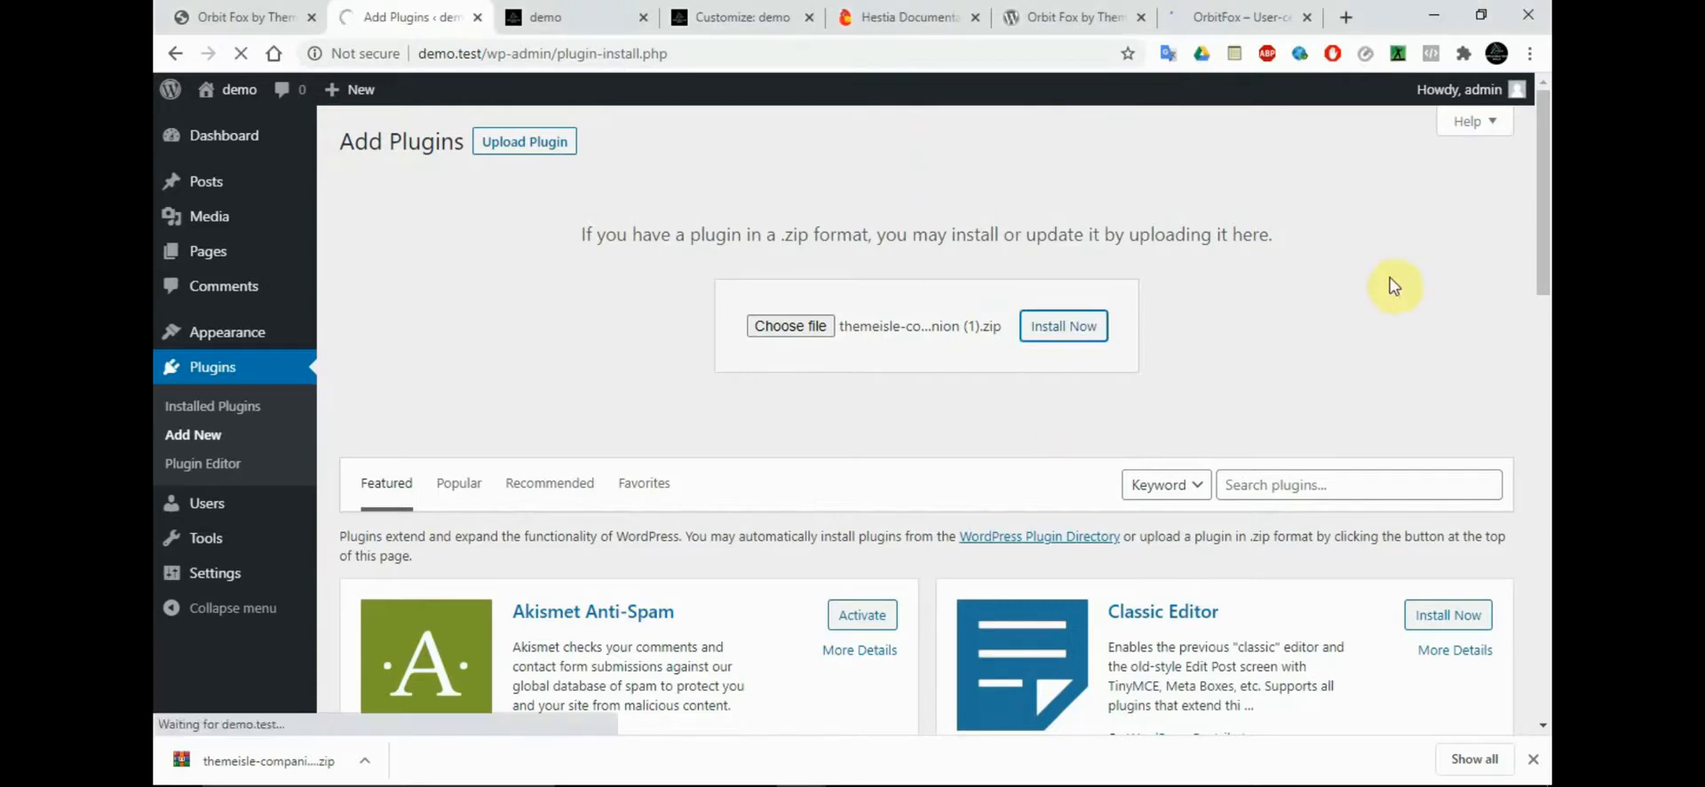
{"action": "left_click_drag", "start_coordinate": [1544, 277], "coordinate": [1541, 328]}
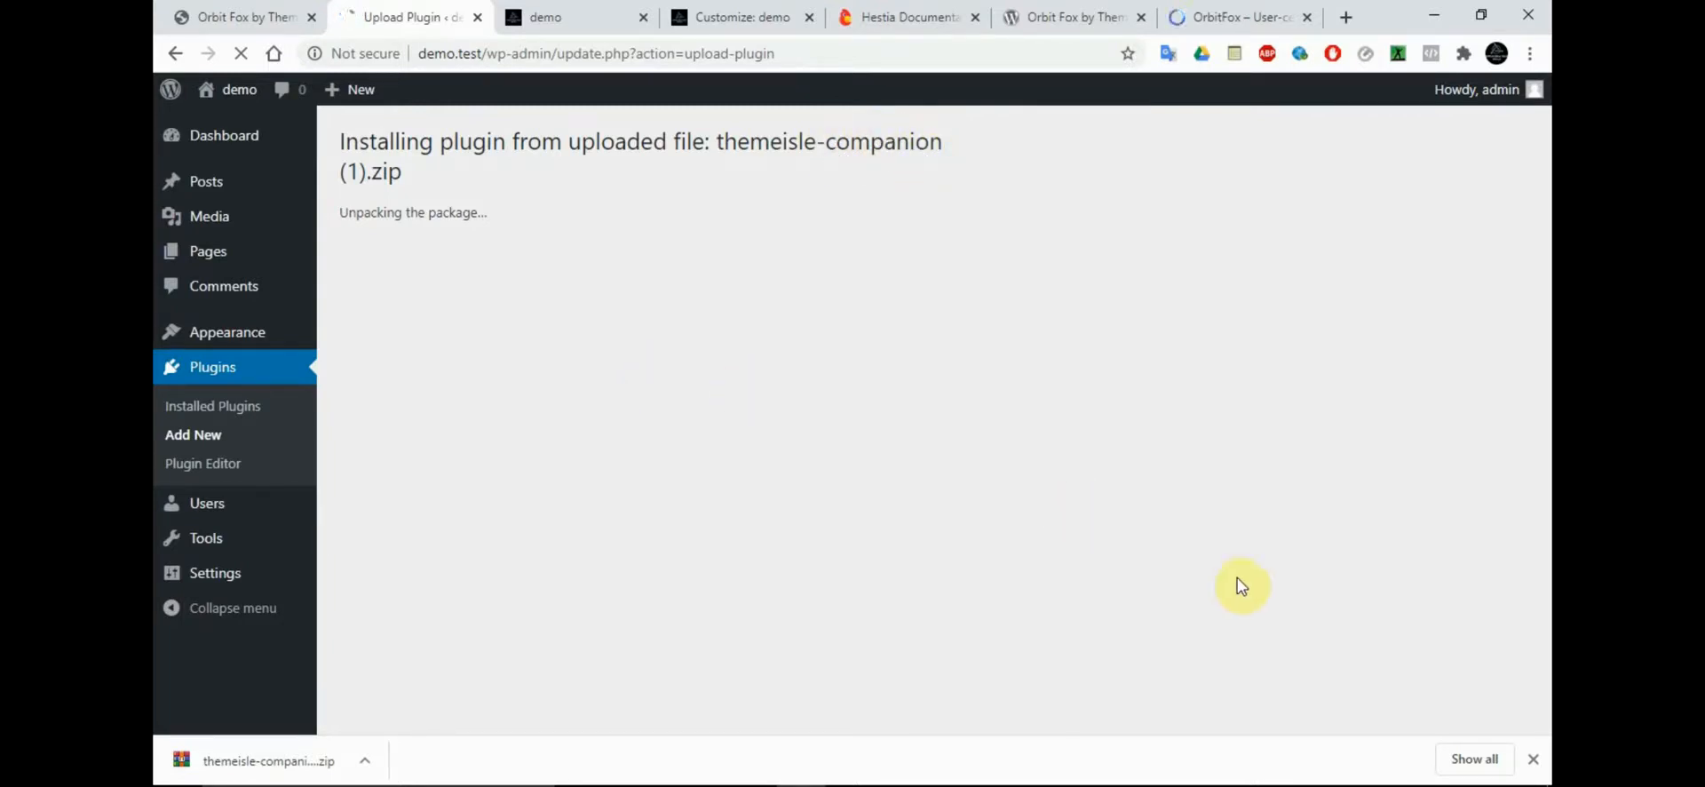
Examine the features on the OrbitFox website, including the Content Blocks page and the Template Directory entry
{"action": "left_click", "coordinate": [1213, 15]}
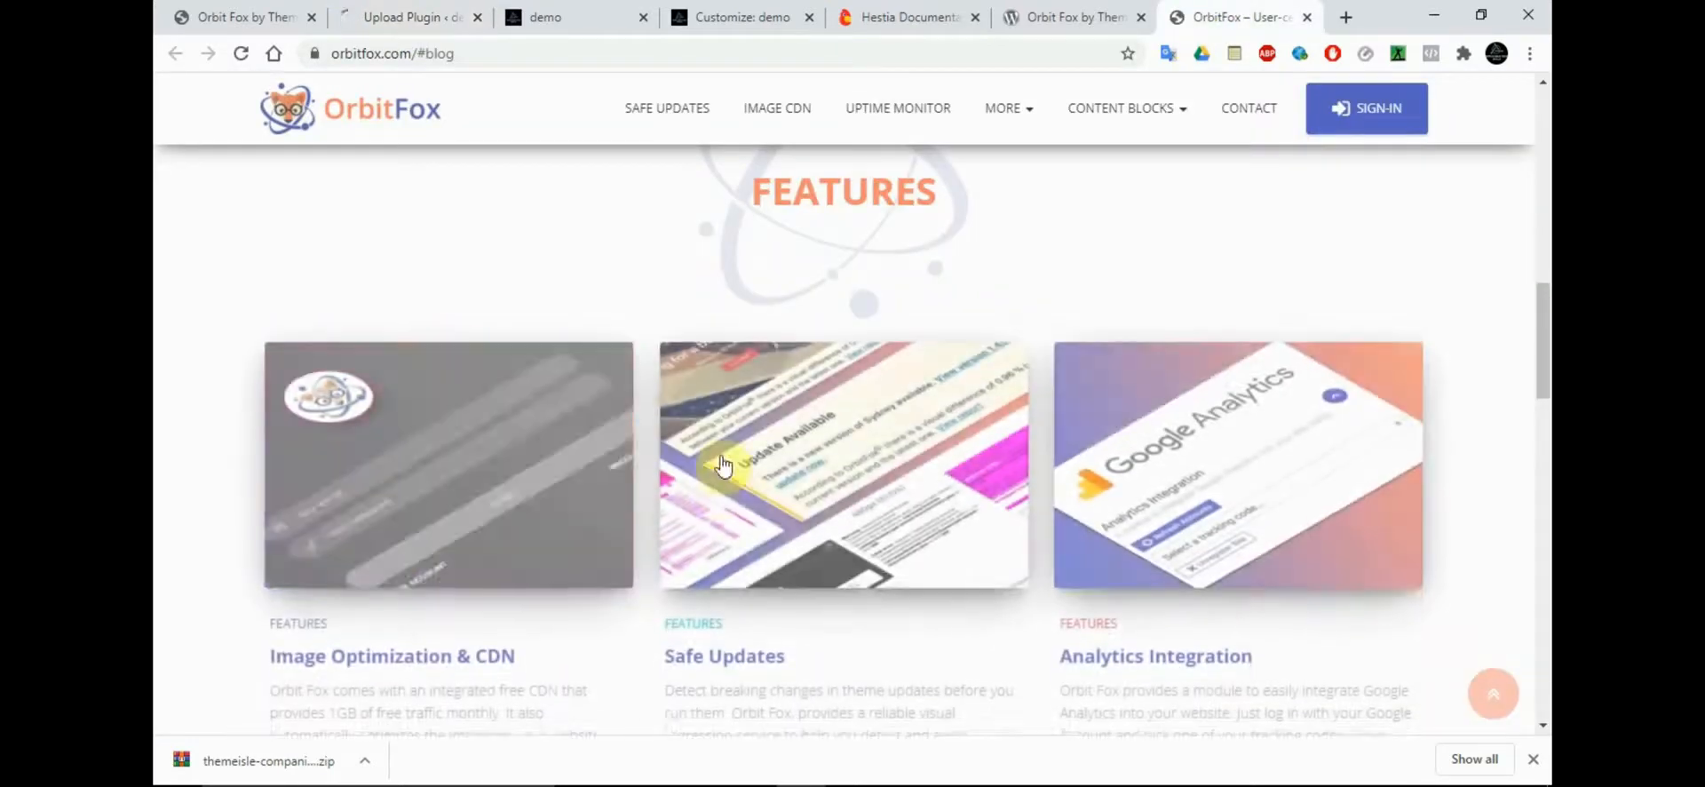
{"action": "left_click_drag", "start_coordinate": [1544, 313], "coordinate": [1544, 466]}
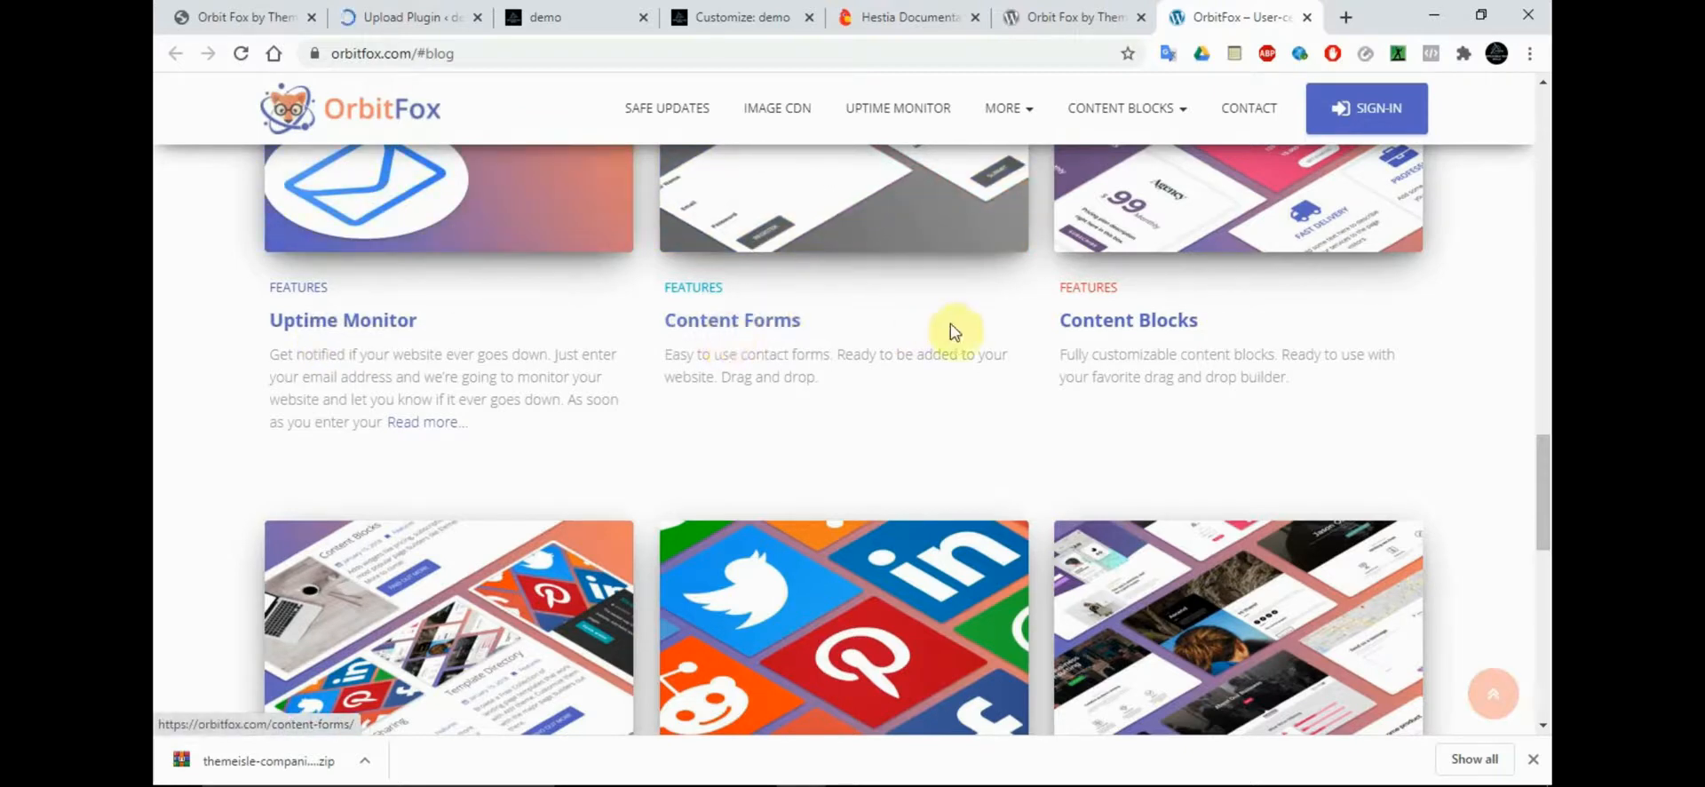
{"action": "left_click", "coordinate": [1152, 333]}
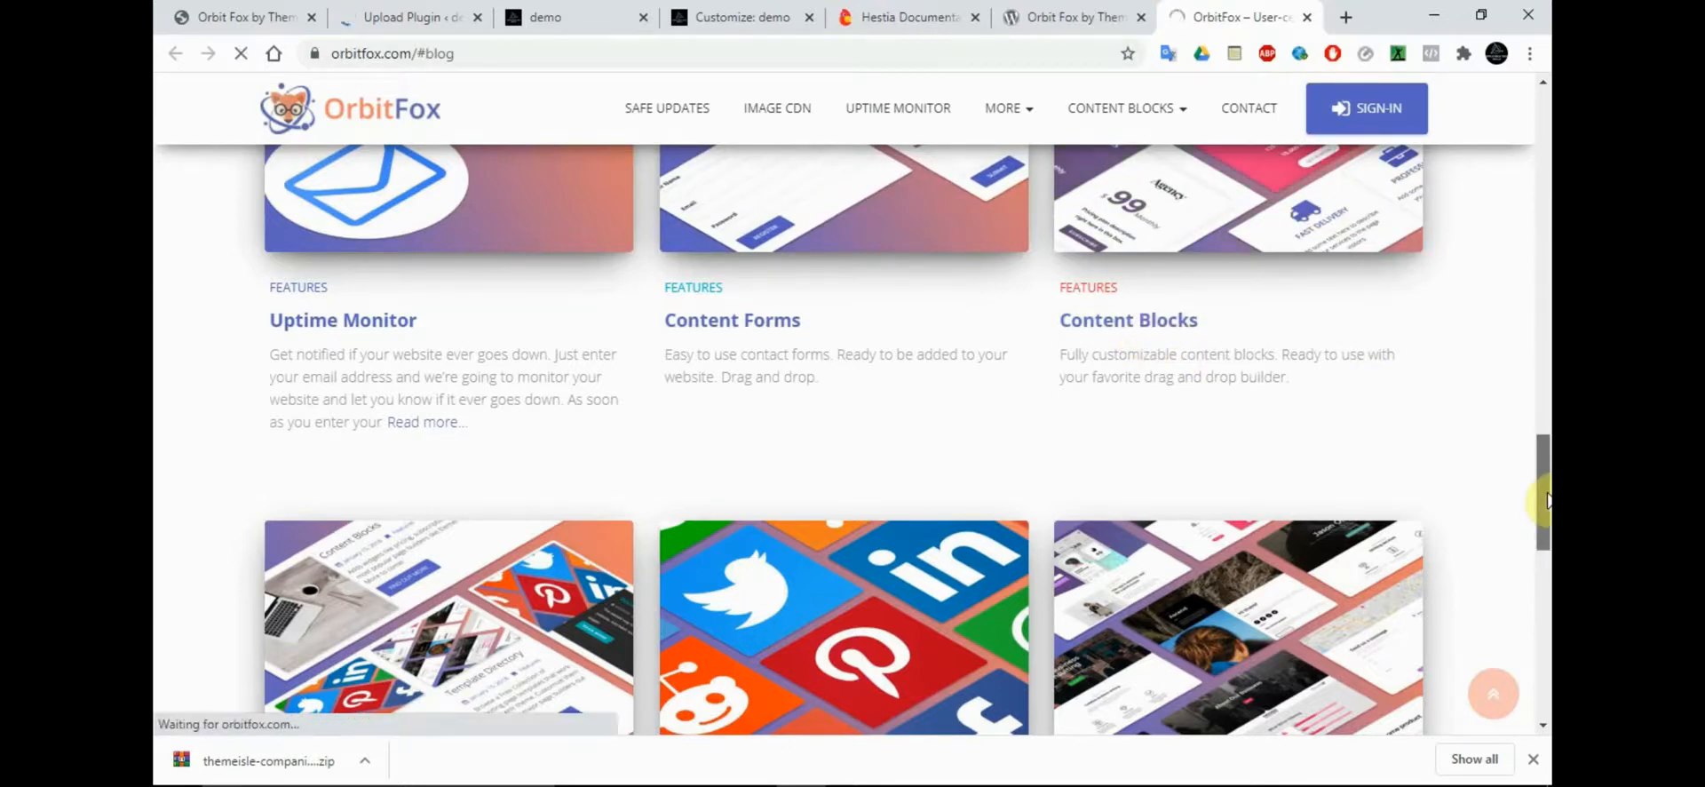
{"action": "left_click_drag", "start_coordinate": [1542, 494], "coordinate": [1542, 584]}
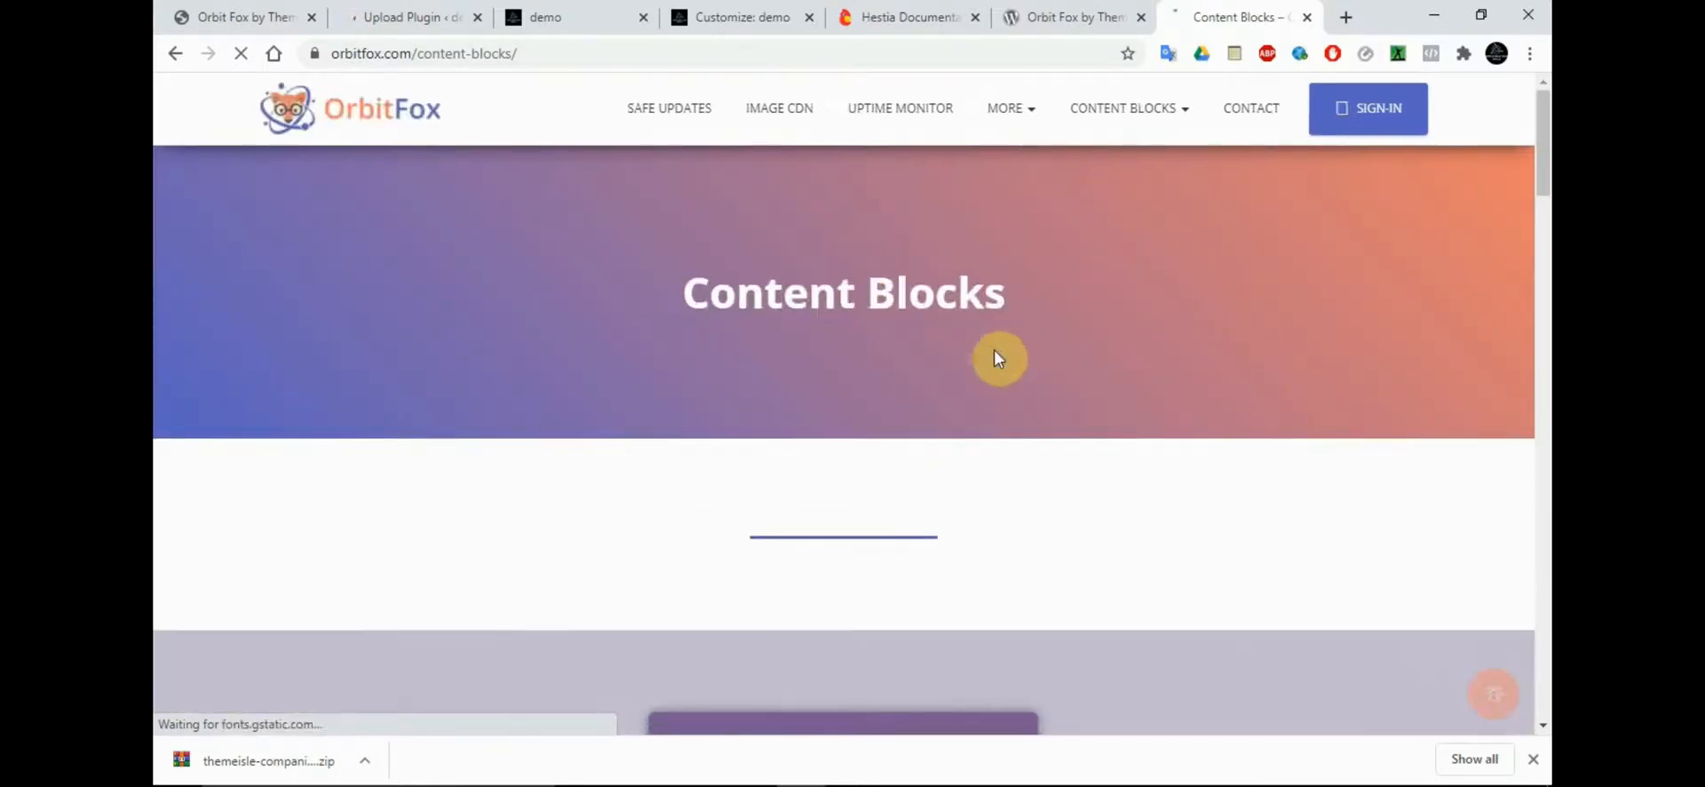
{"action": "left_click_drag", "start_coordinate": [1543, 169], "coordinate": [1542, 124]}
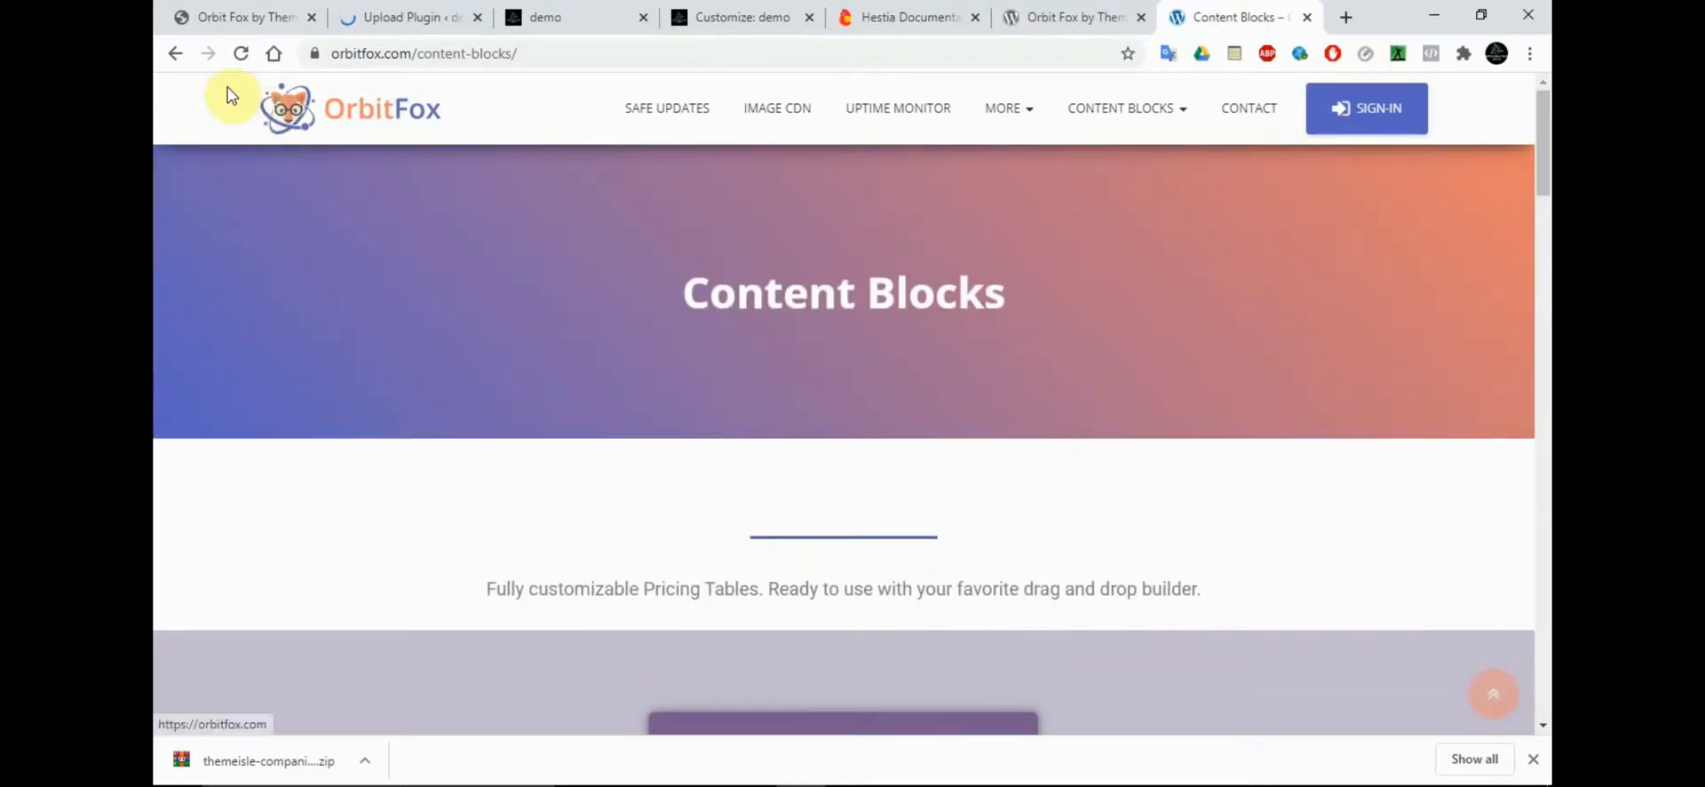
{"action": "left_click", "coordinate": [175, 53]}
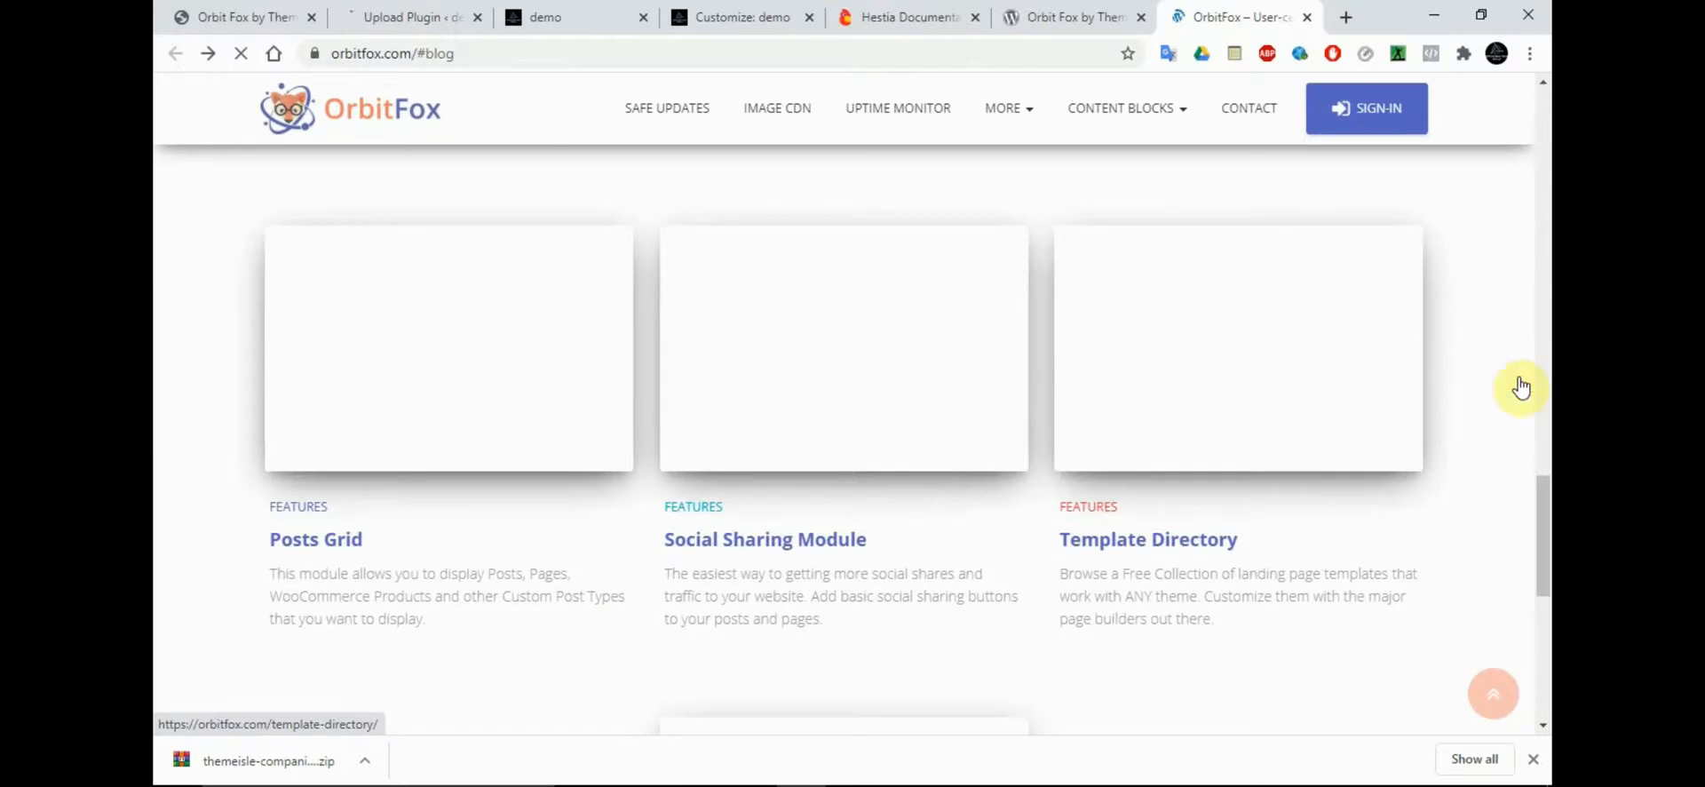
{"action": "mouse_move", "coordinate": [1543, 494]}
{"action": "left_mouse_down"}
{"action": "mouse_move", "coordinate": [1543, 570]}
{"action": "mouse_move", "coordinate": [1542, 507]}
{"action": "left_mouse_up"}
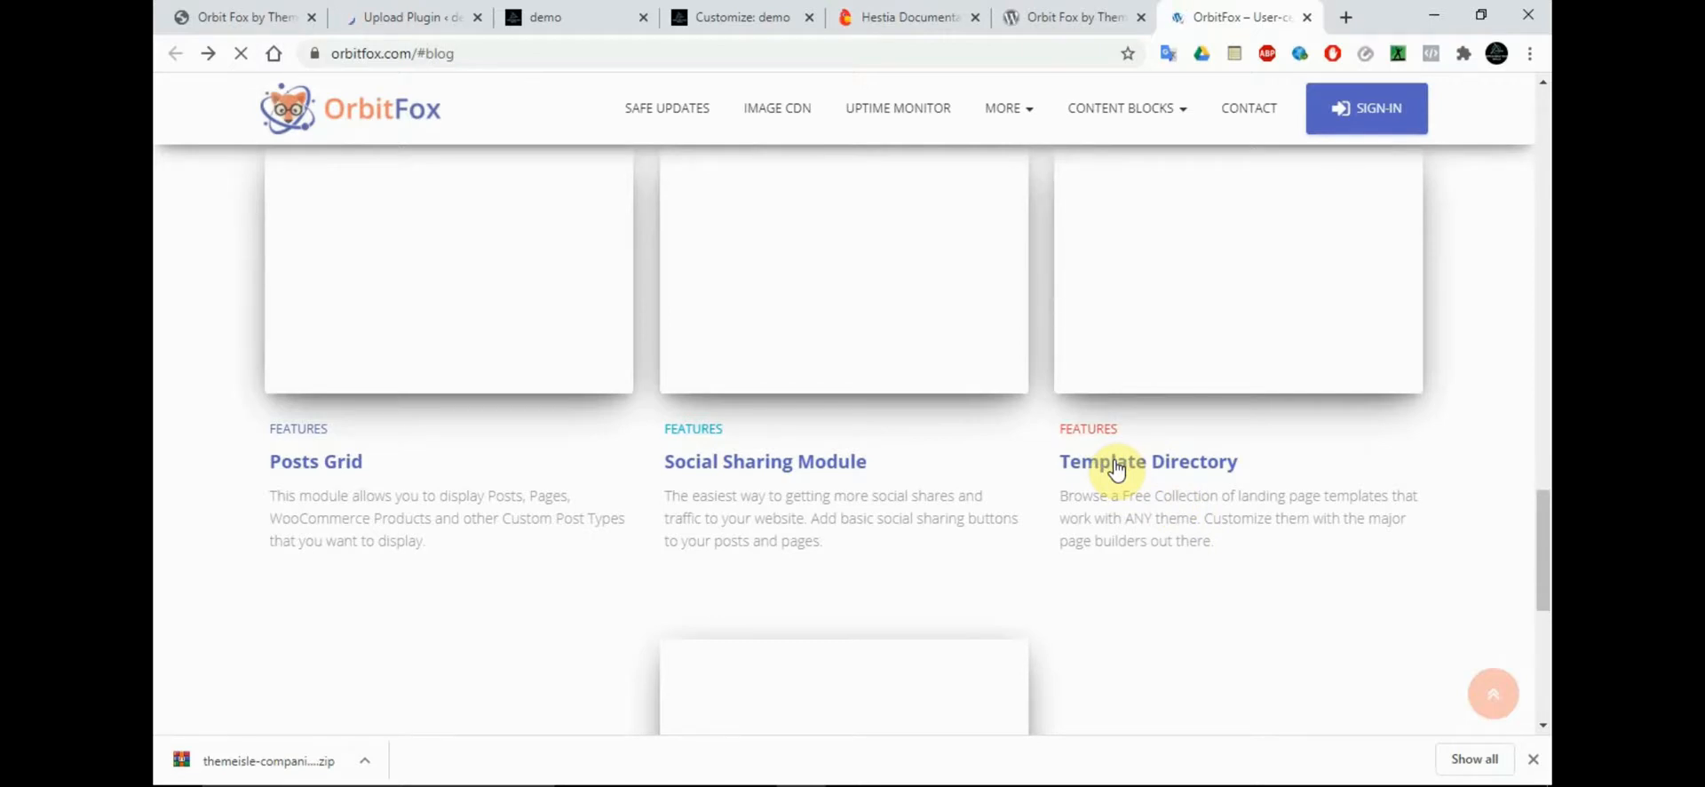
Activate the uploaded Orbit Fox plugin on the demo site and find its entry among the installed plugins
{"action": "left_click", "coordinate": [419, 13]}
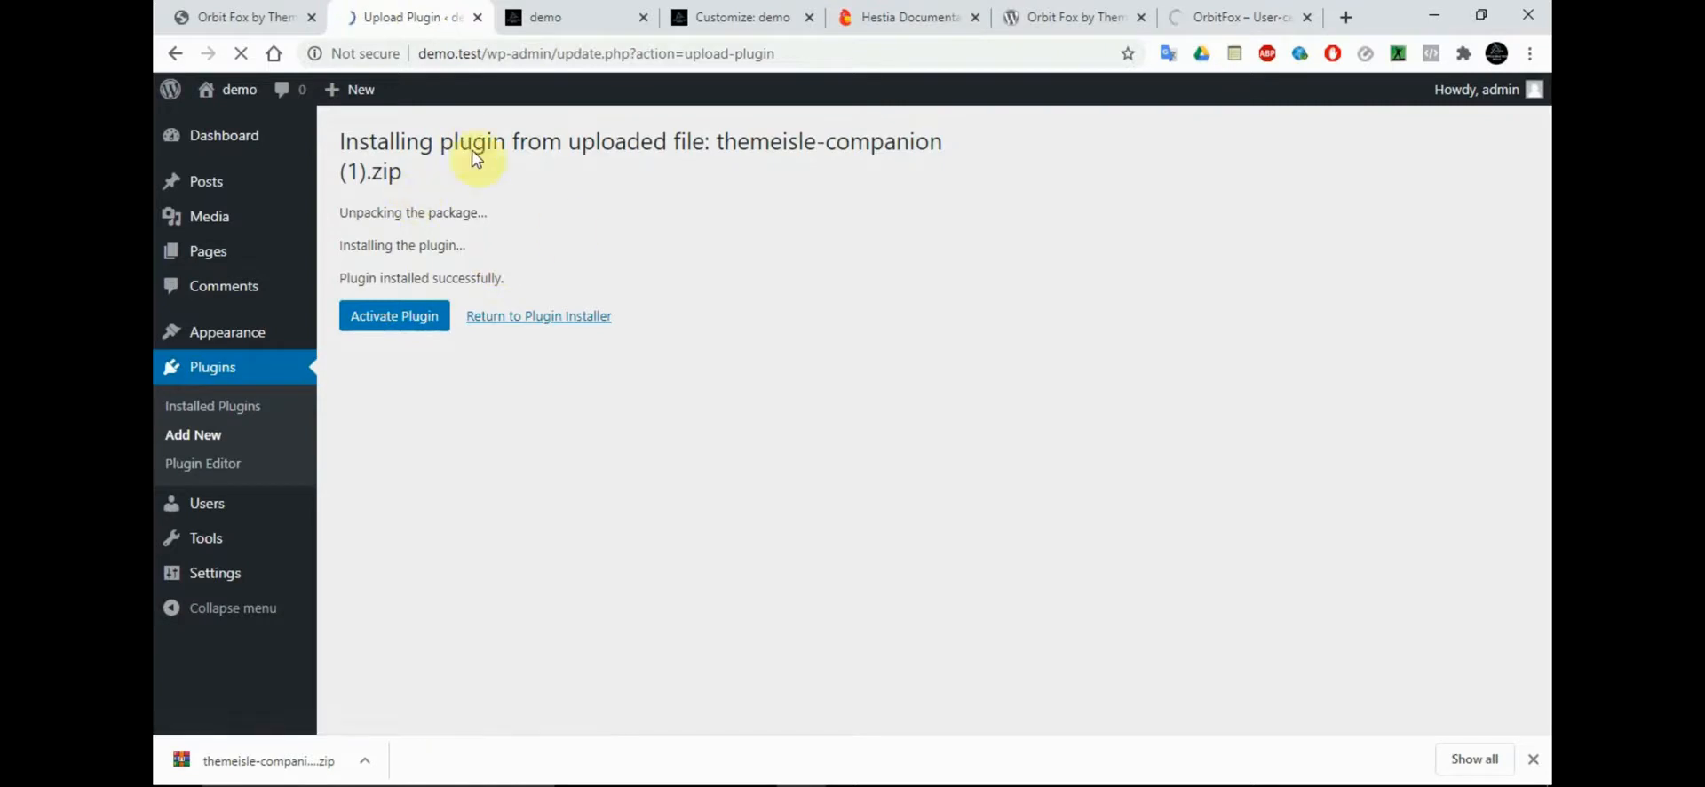
{"action": "left_click", "coordinate": [375, 331]}
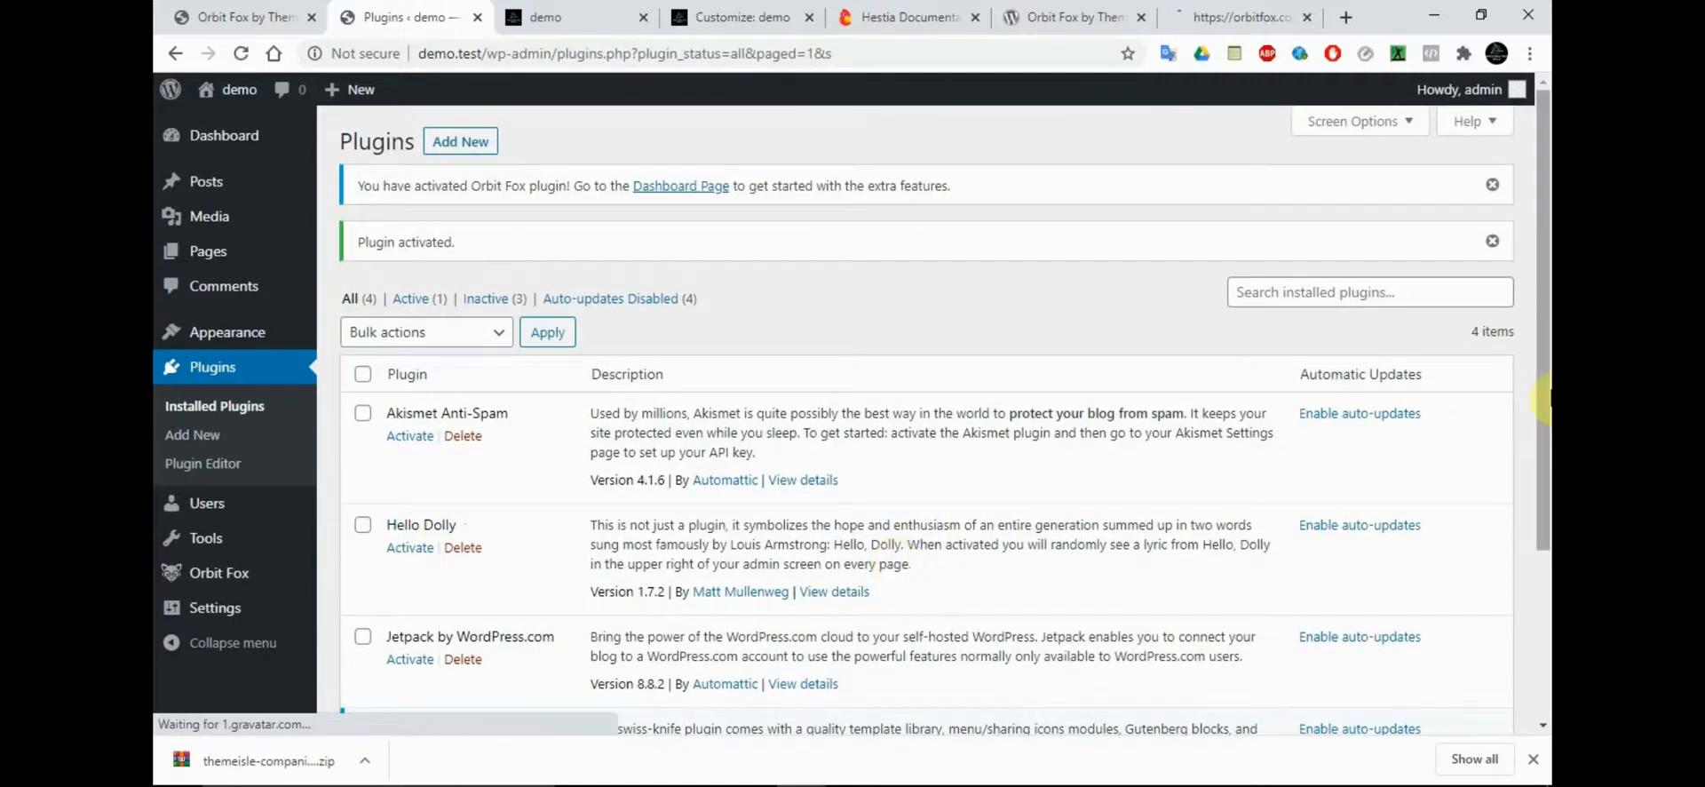
{"action": "scroll", "coordinate": [781, 490], "scroll_direction": "down", "scroll_amount": 3}
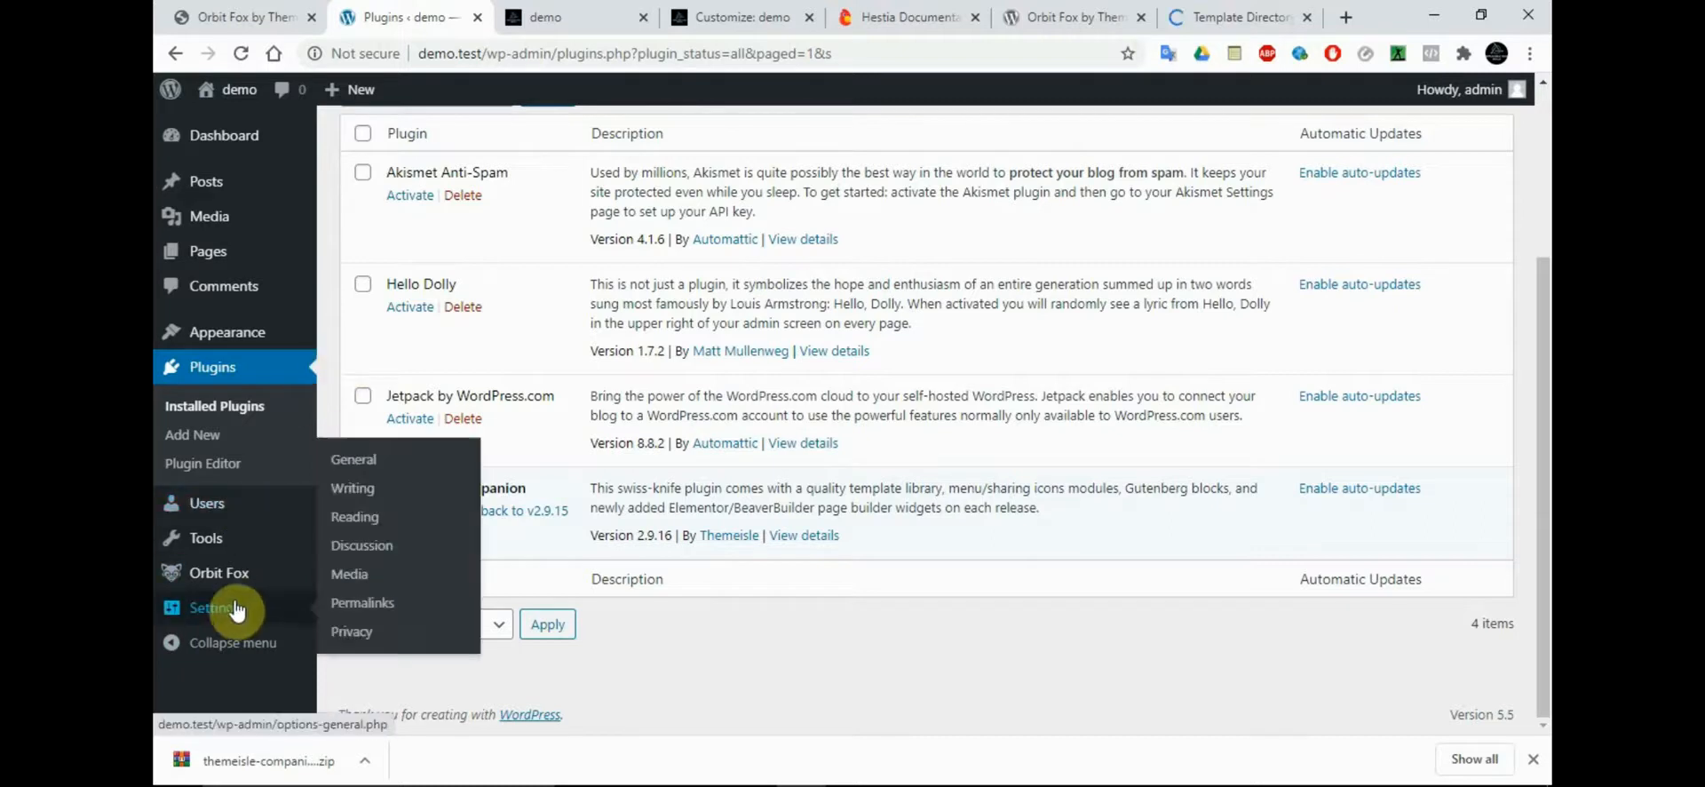
Open the Orbit Fox general settings page with its available modules
{"action": "mouse_move", "coordinate": [229, 586]}
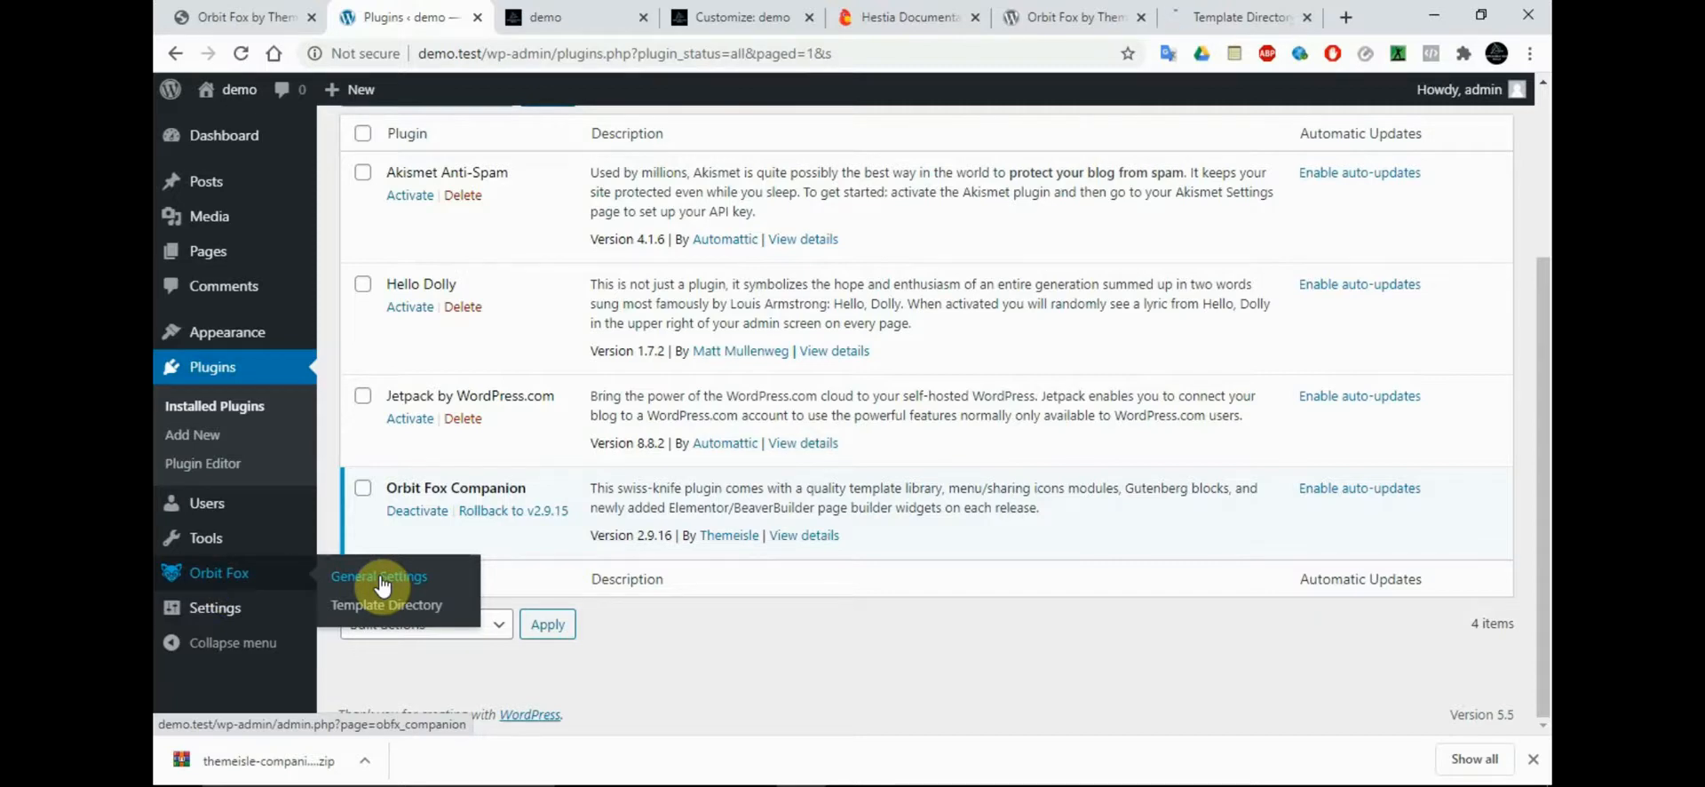
{"action": "scroll", "coordinate": [1543, 171], "scroll_direction": "up", "scroll_amount": 3}
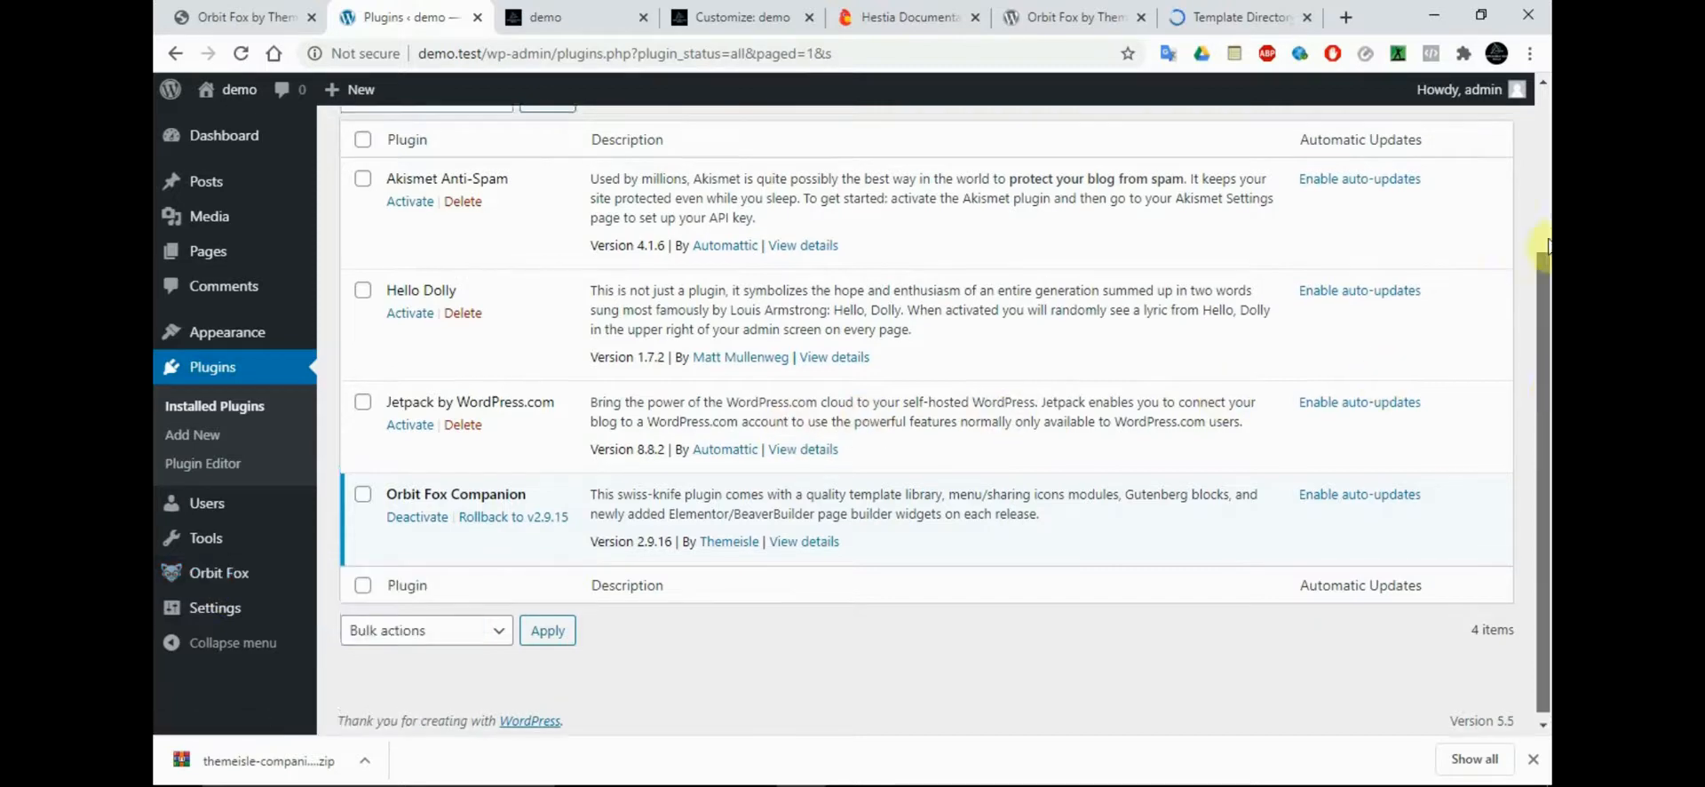
{"action": "left_click_drag", "start_coordinate": [1543, 167], "coordinate": [1549, 218]}
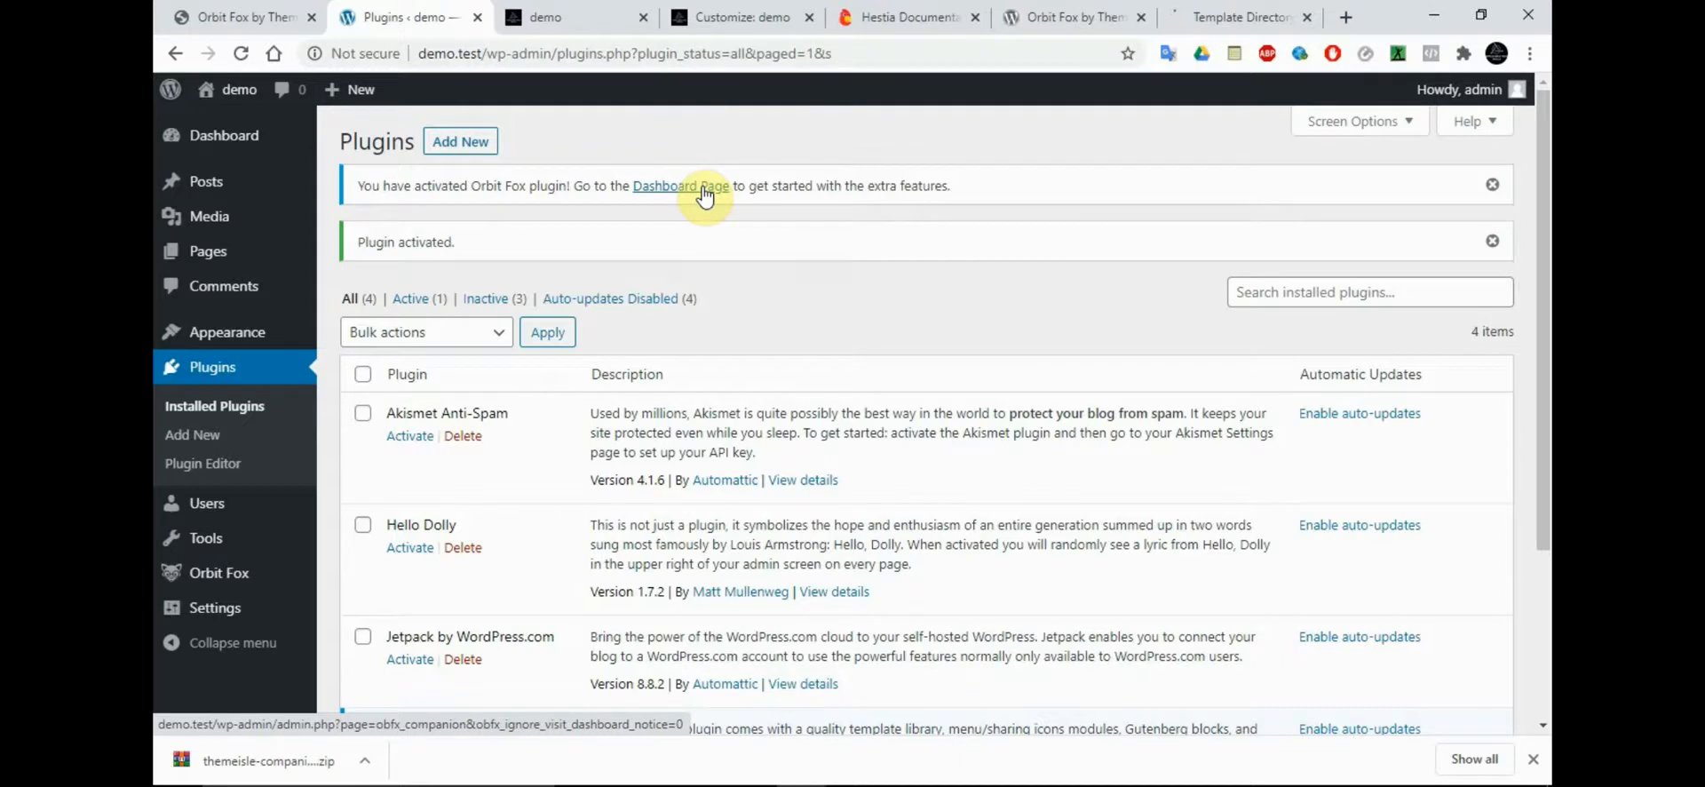
{"action": "mouse_move", "coordinate": [233, 579]}
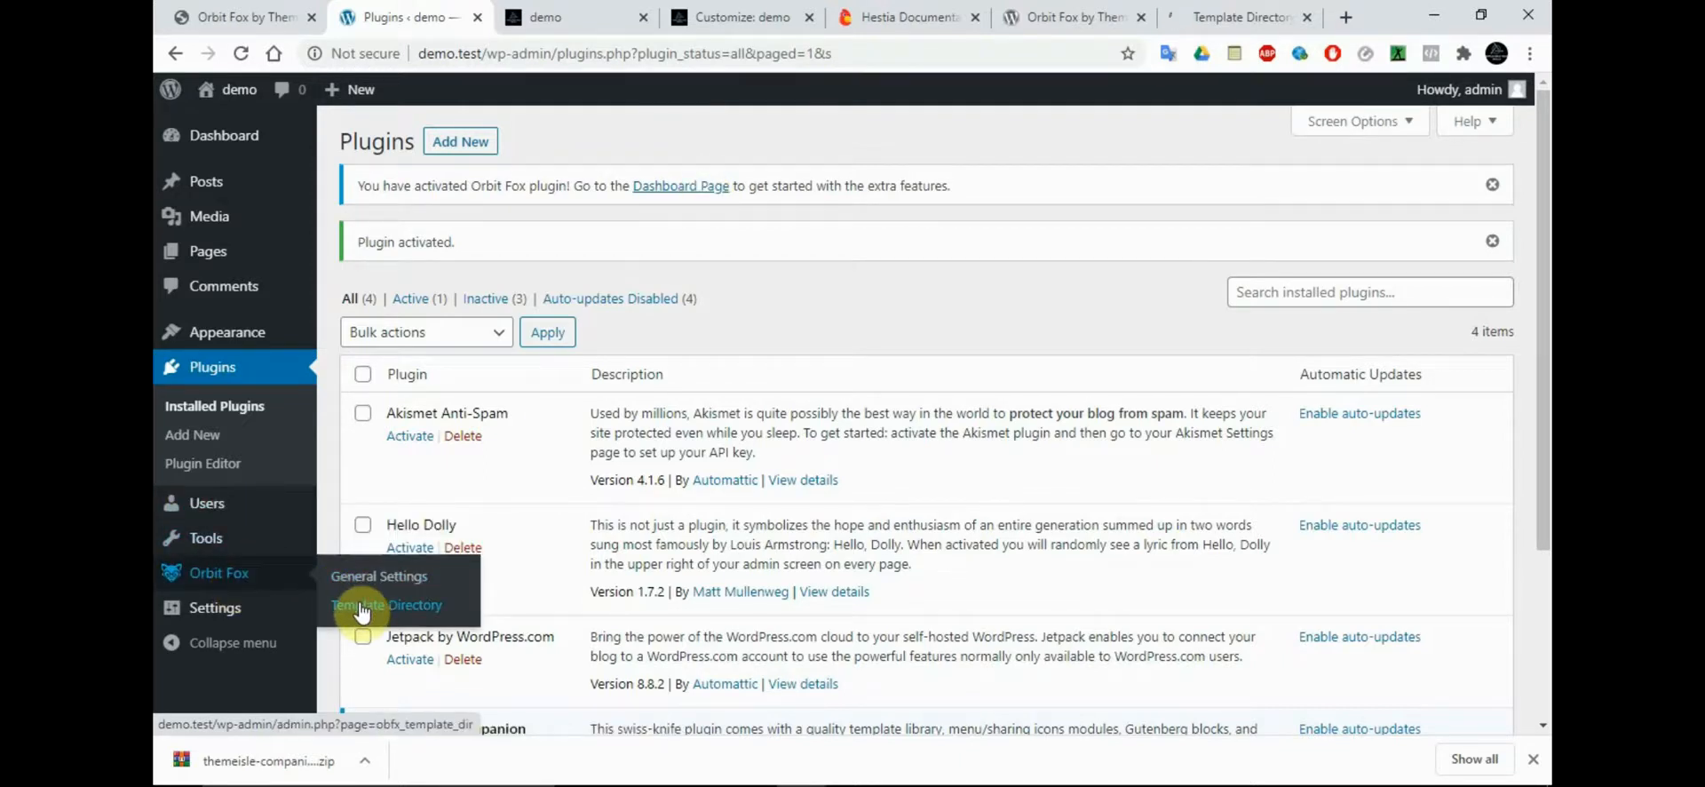
{"action": "left_click", "coordinate": [658, 188]}
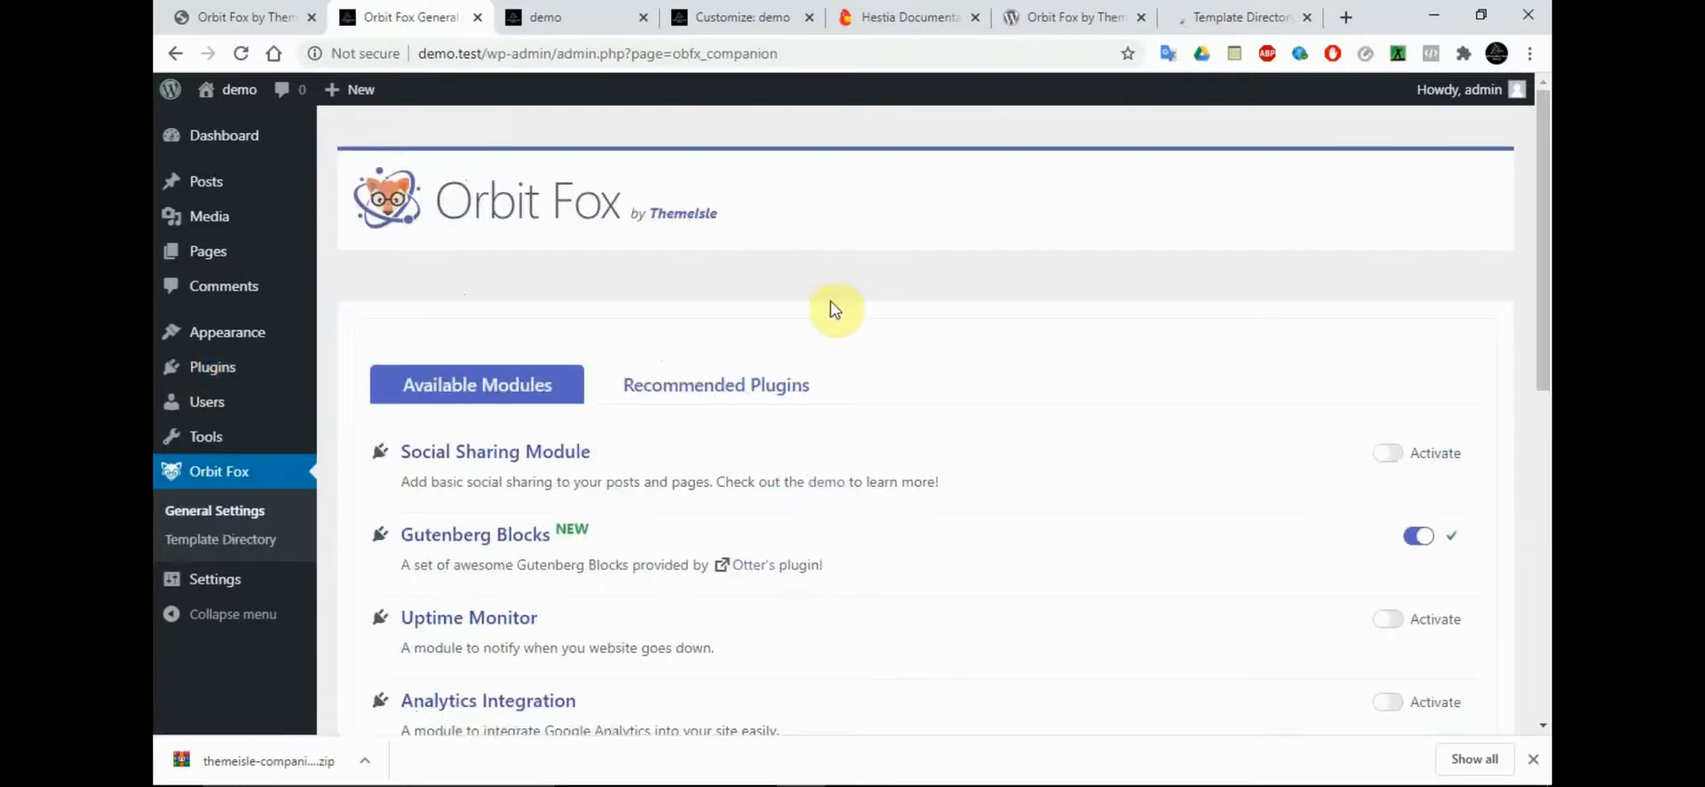
Activate Orbit Fox's Social Sharing Module and go to the networks list in its settings
{"action": "left_click_drag", "start_coordinate": [1545, 206], "coordinate": [1547, 263]}
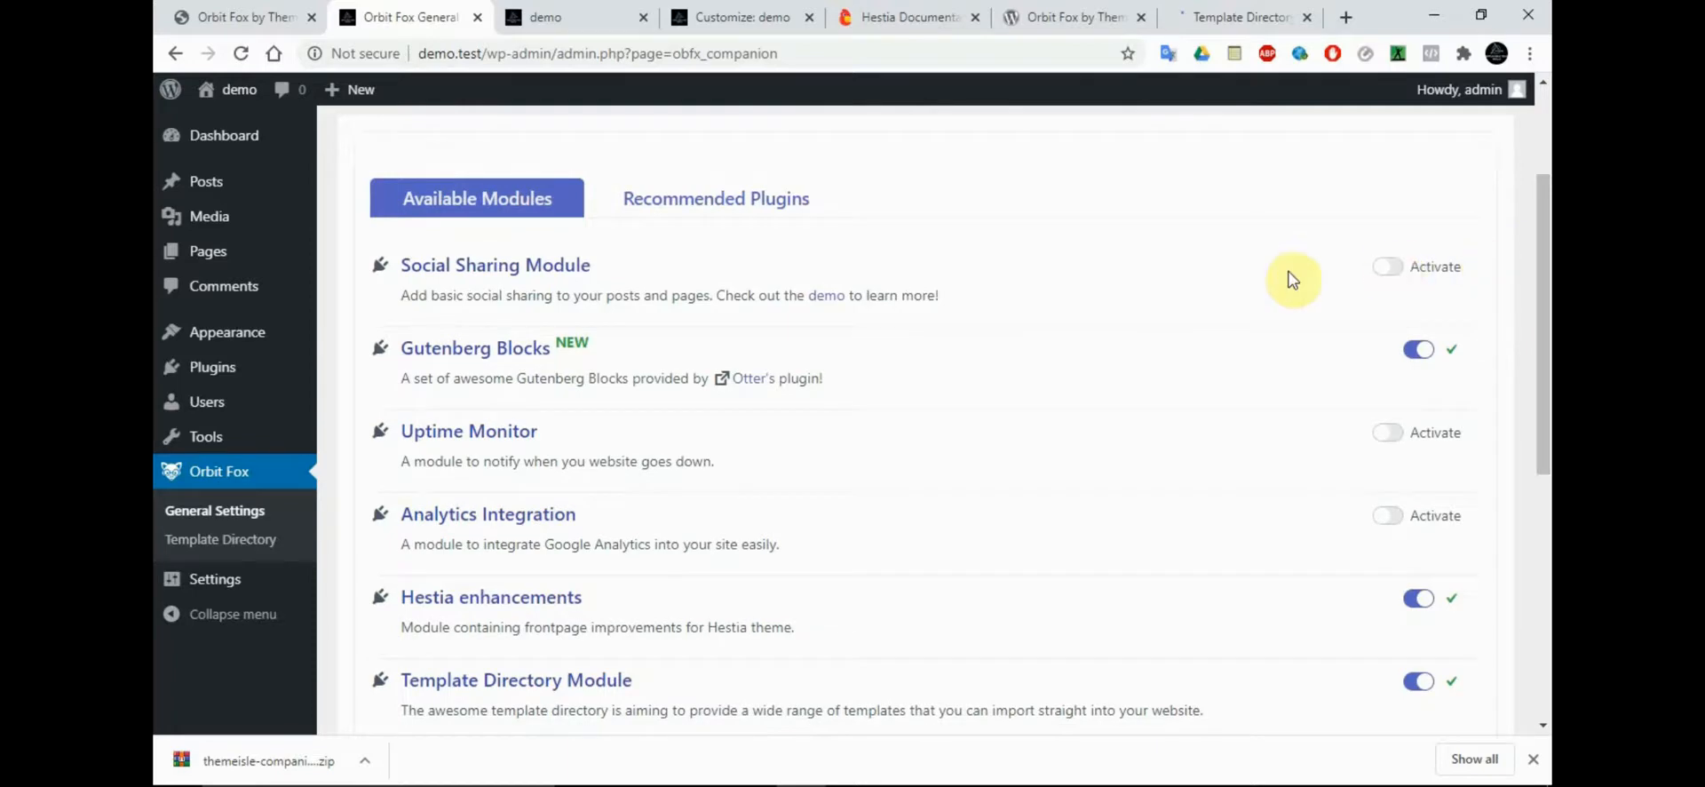
{"action": "left_click", "coordinate": [1401, 276]}
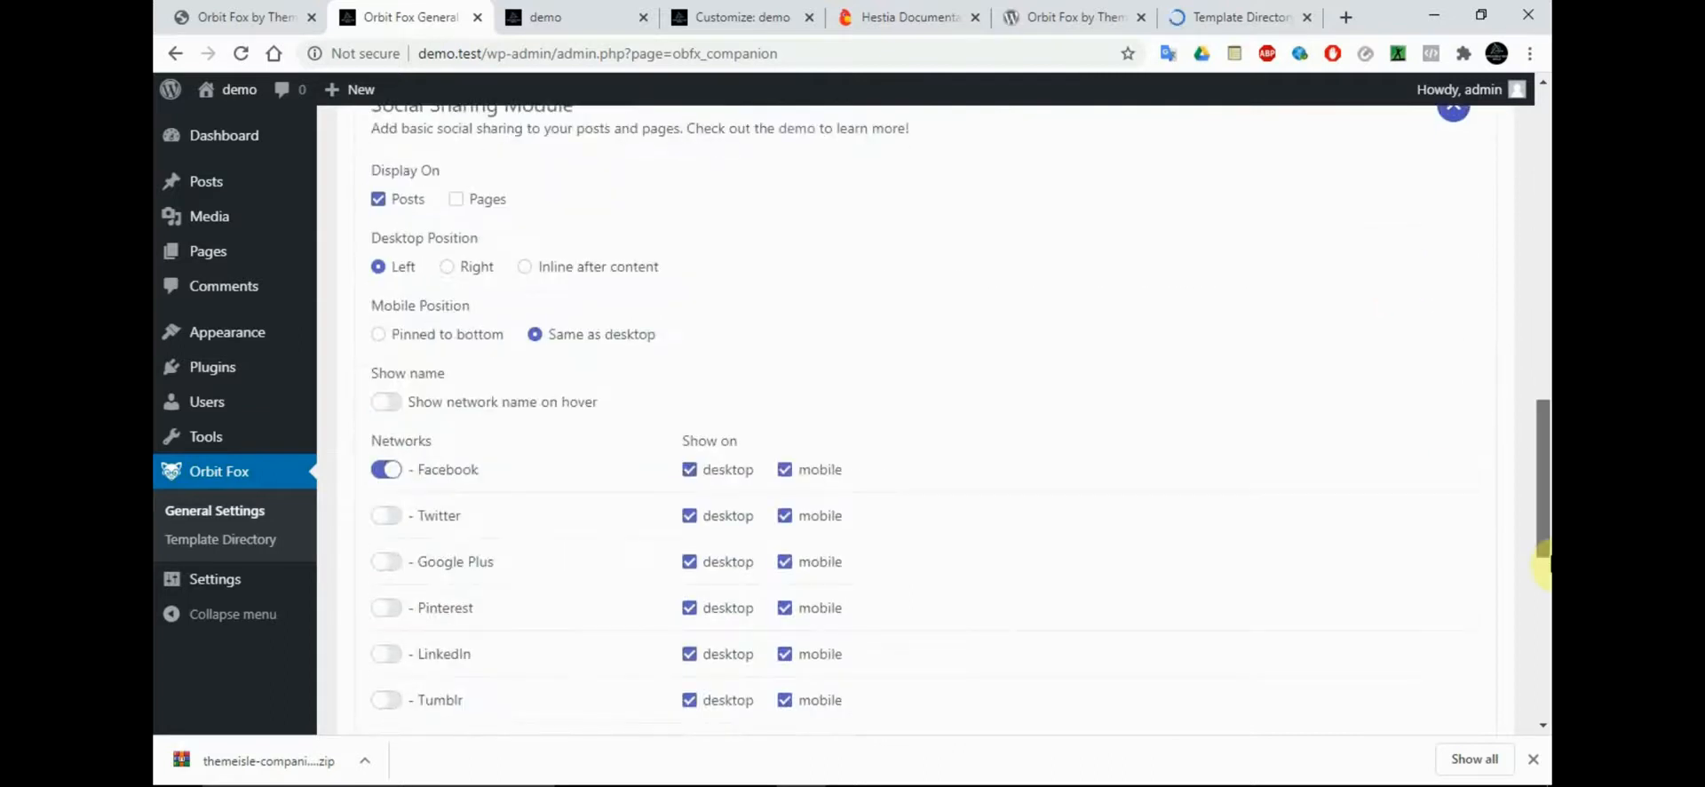
{"action": "left_click_drag", "start_coordinate": [1542, 564], "coordinate": [1542, 578]}
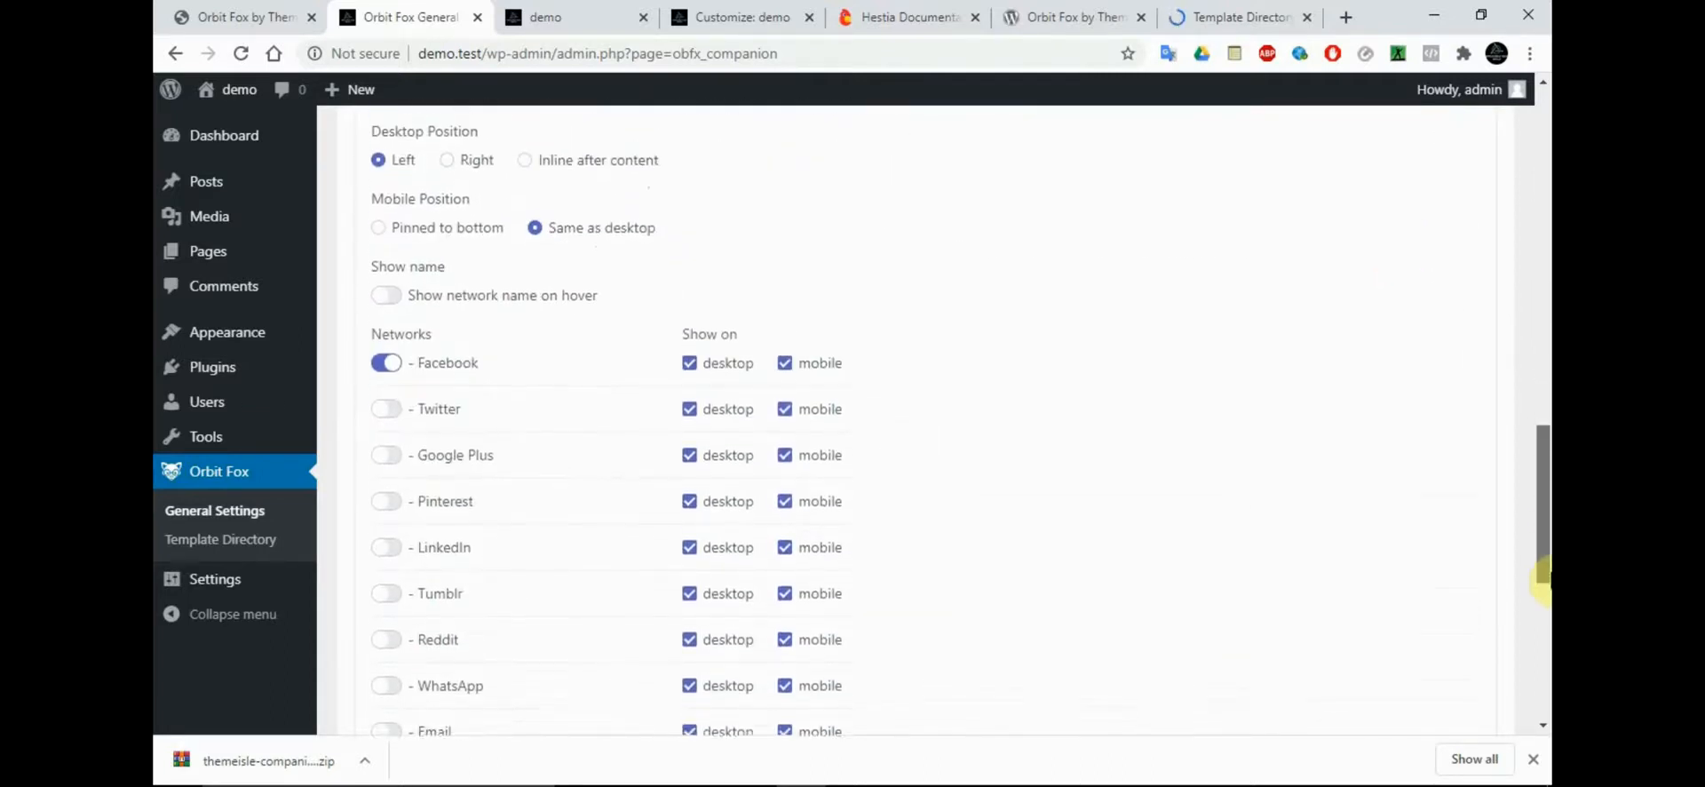
Enable Twitter, LinkedIn and WhatsApp alongside Facebook in the social sharing networks and save the module settings
{"action": "left_click", "coordinate": [395, 405]}
{"action": "left_click", "coordinate": [388, 446]}
{"action": "left_click_drag", "start_coordinate": [1542, 533], "coordinate": [1543, 551]}
{"action": "left_click", "coordinate": [386, 391]}
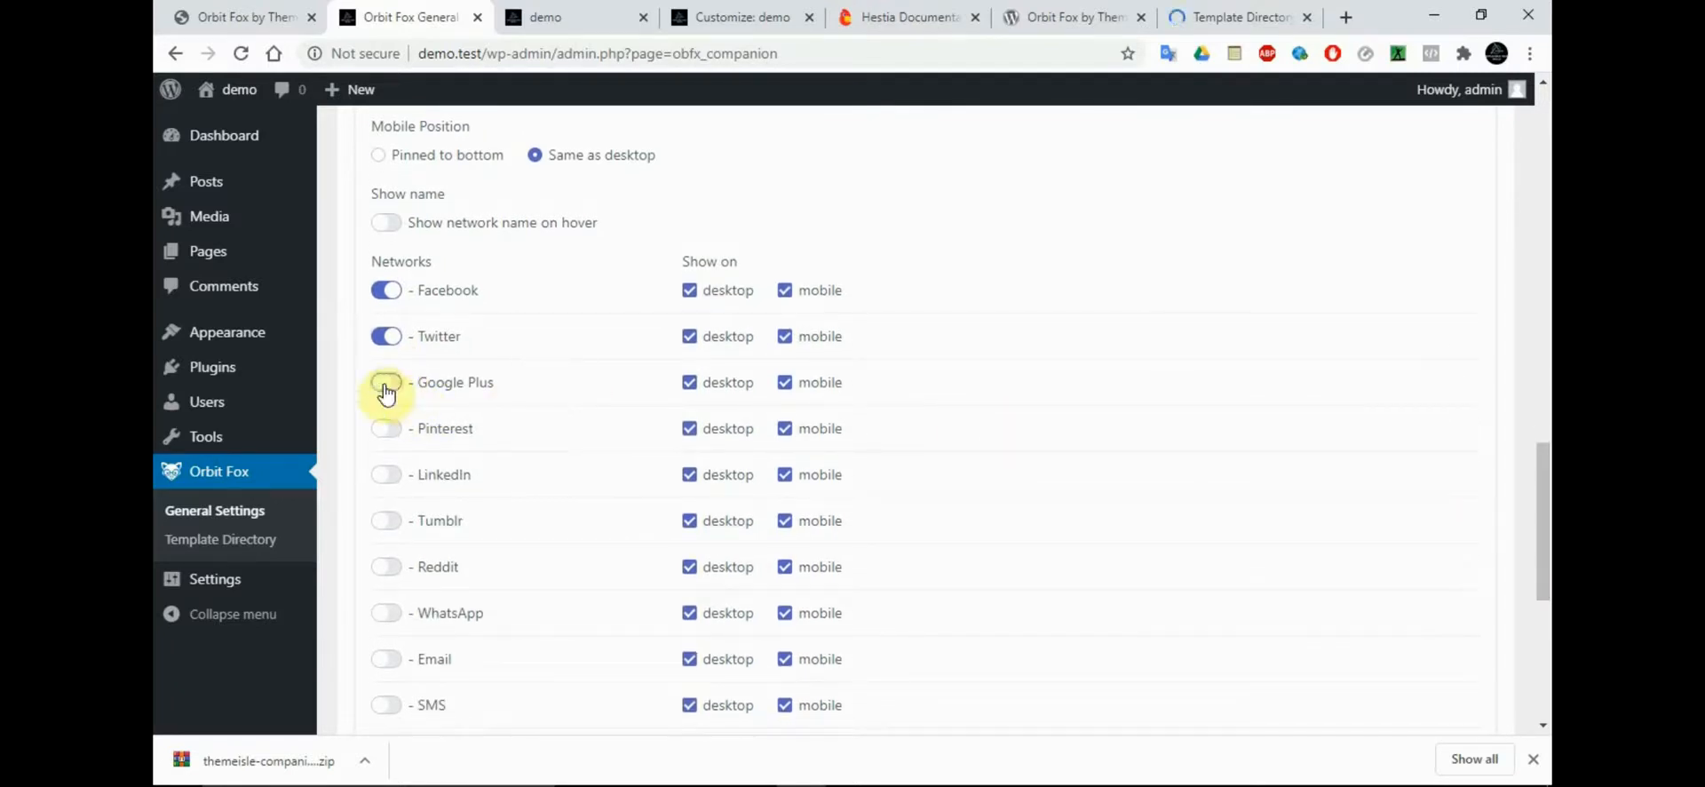
{"action": "left_click", "coordinate": [391, 476]}
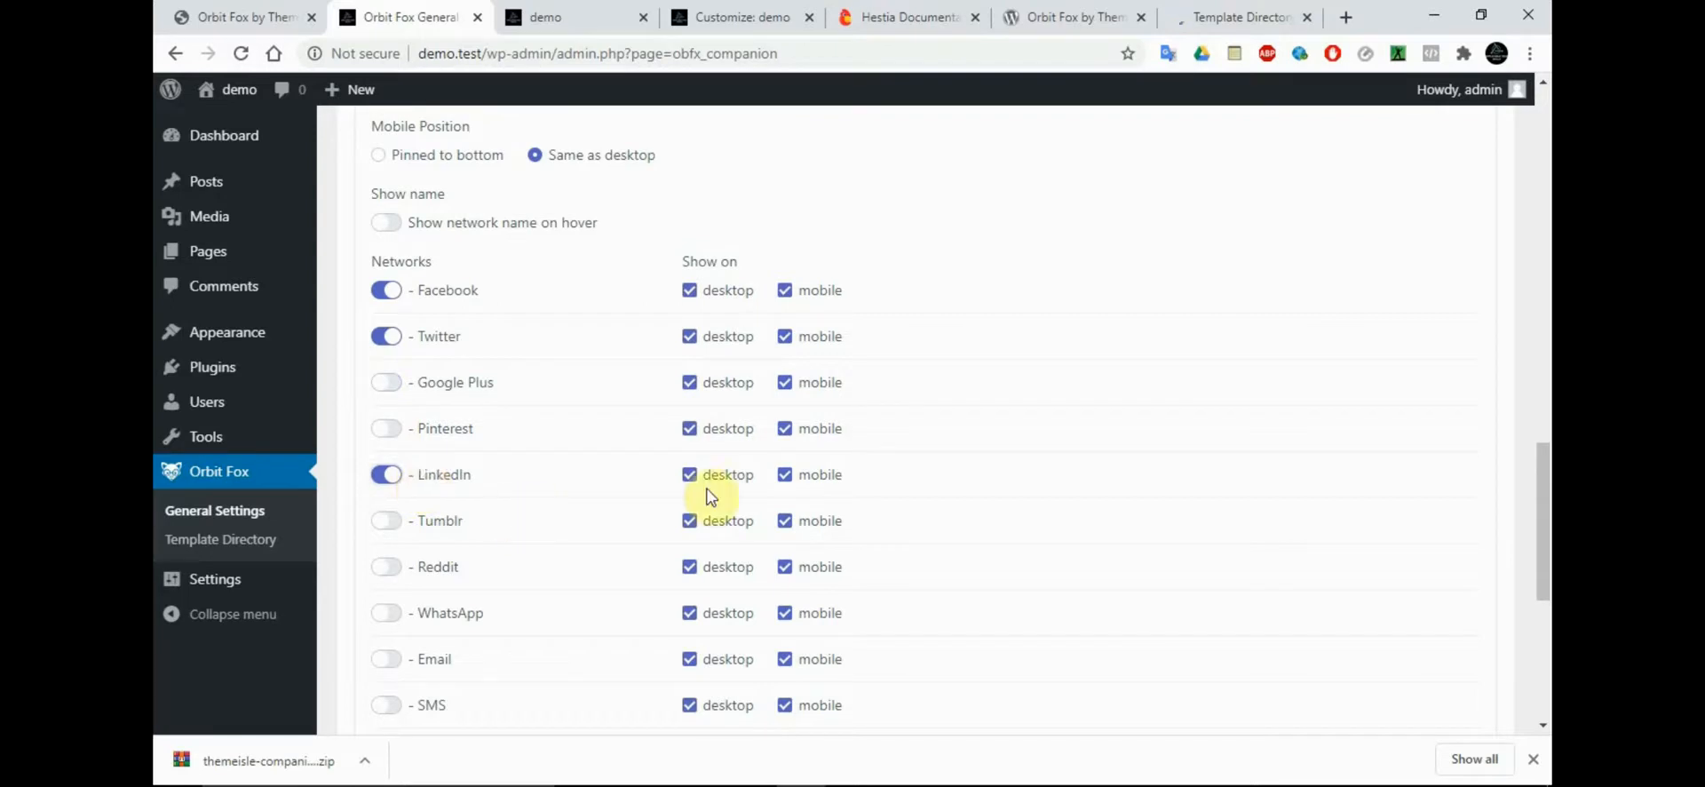
{"action": "left_click_drag", "start_coordinate": [1543, 546], "coordinate": [1522, 479]}
{"action": "scroll", "coordinate": [1522, 480], "scroll_direction": "down", "scroll_amount": 4}
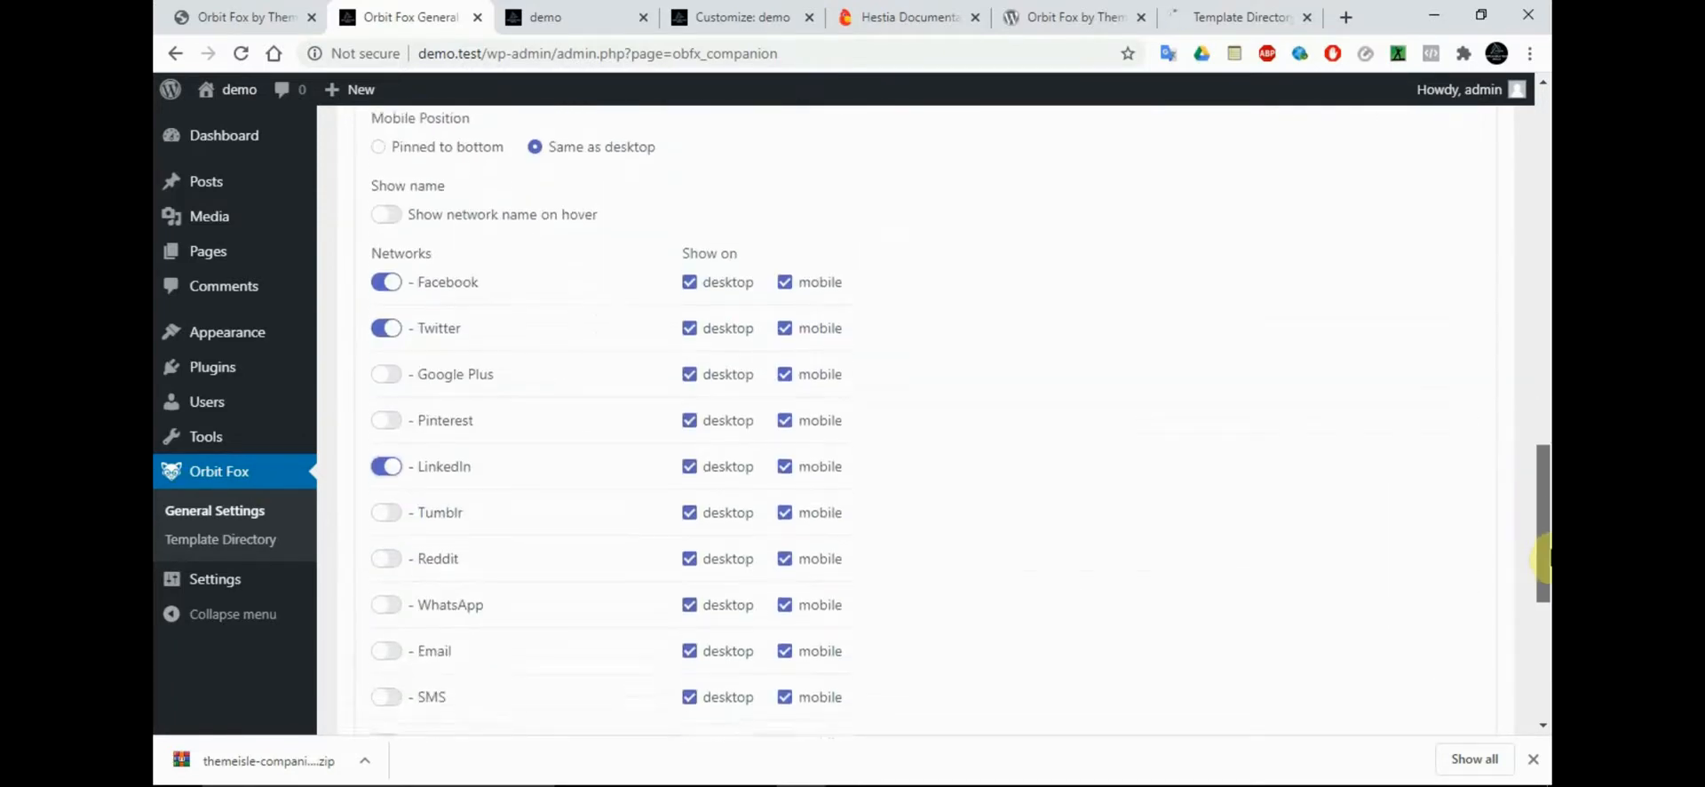
{"action": "left_click", "coordinate": [388, 533]}
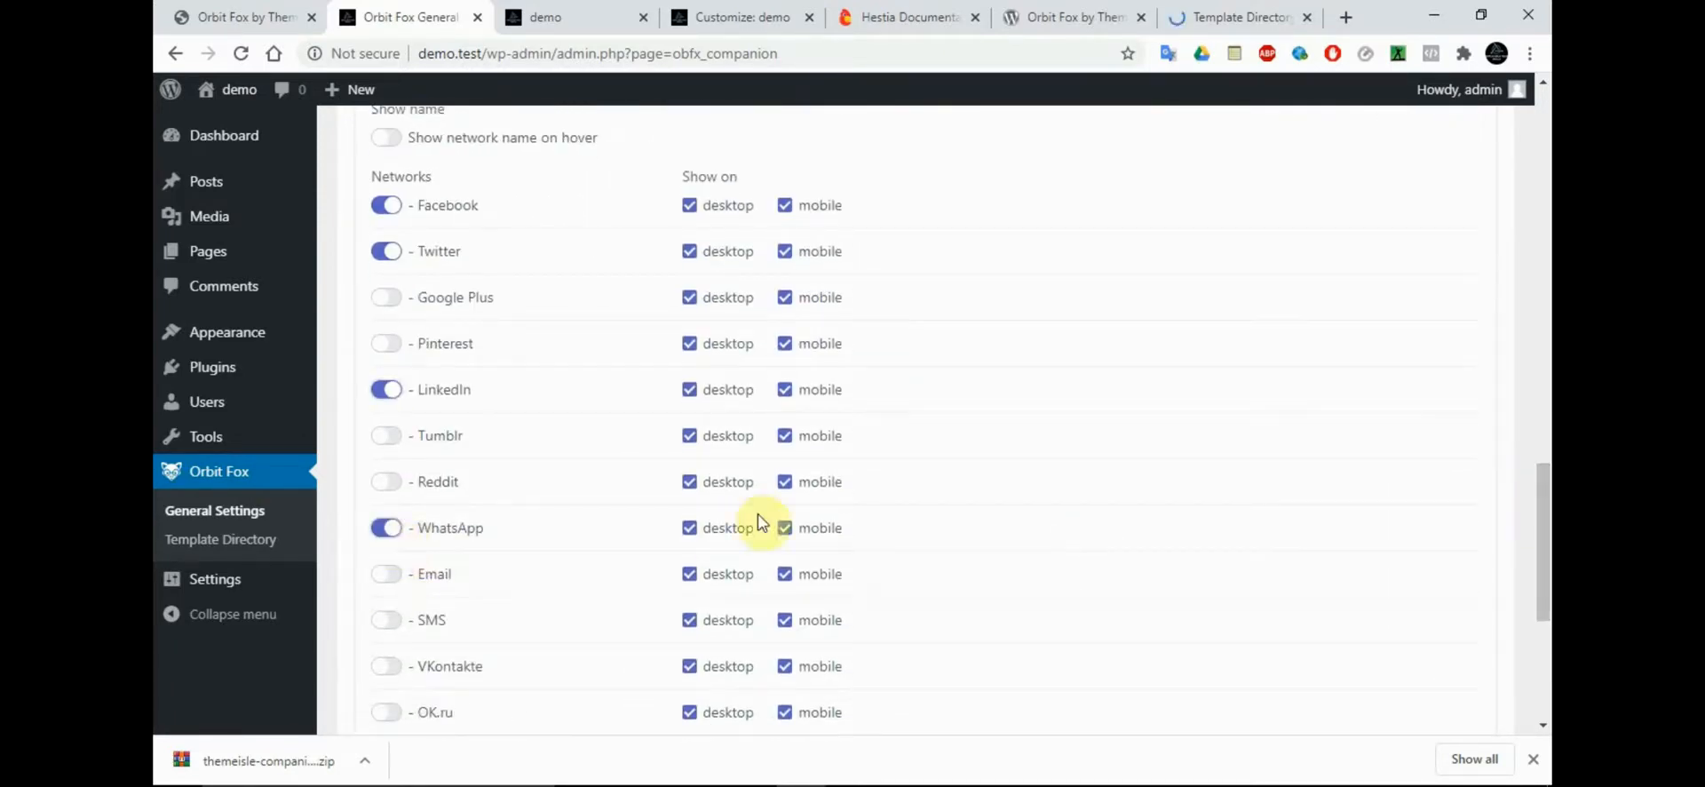
{"action": "left_click_drag", "start_coordinate": [1543, 570], "coordinate": [1541, 199]}
{"action": "left_click", "coordinate": [1456, 617]}
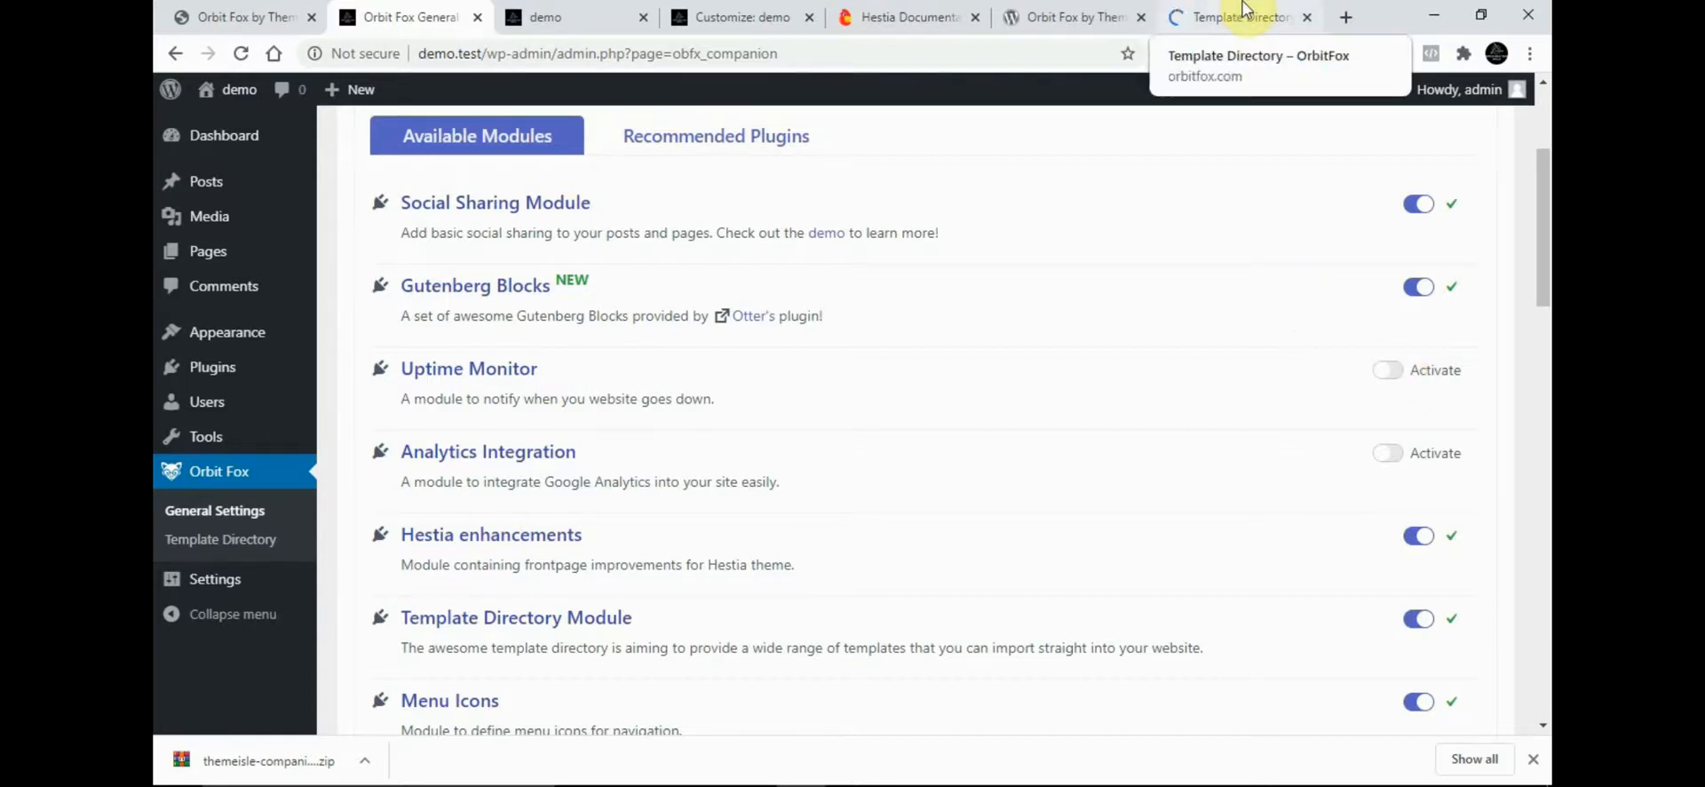
Open the WordPress.org plugin directory in a separate tab from the Orbit Fox plugin page and examine its introduction
{"action": "left_click", "coordinate": [738, 10]}
{"action": "left_click", "coordinate": [558, 16]}
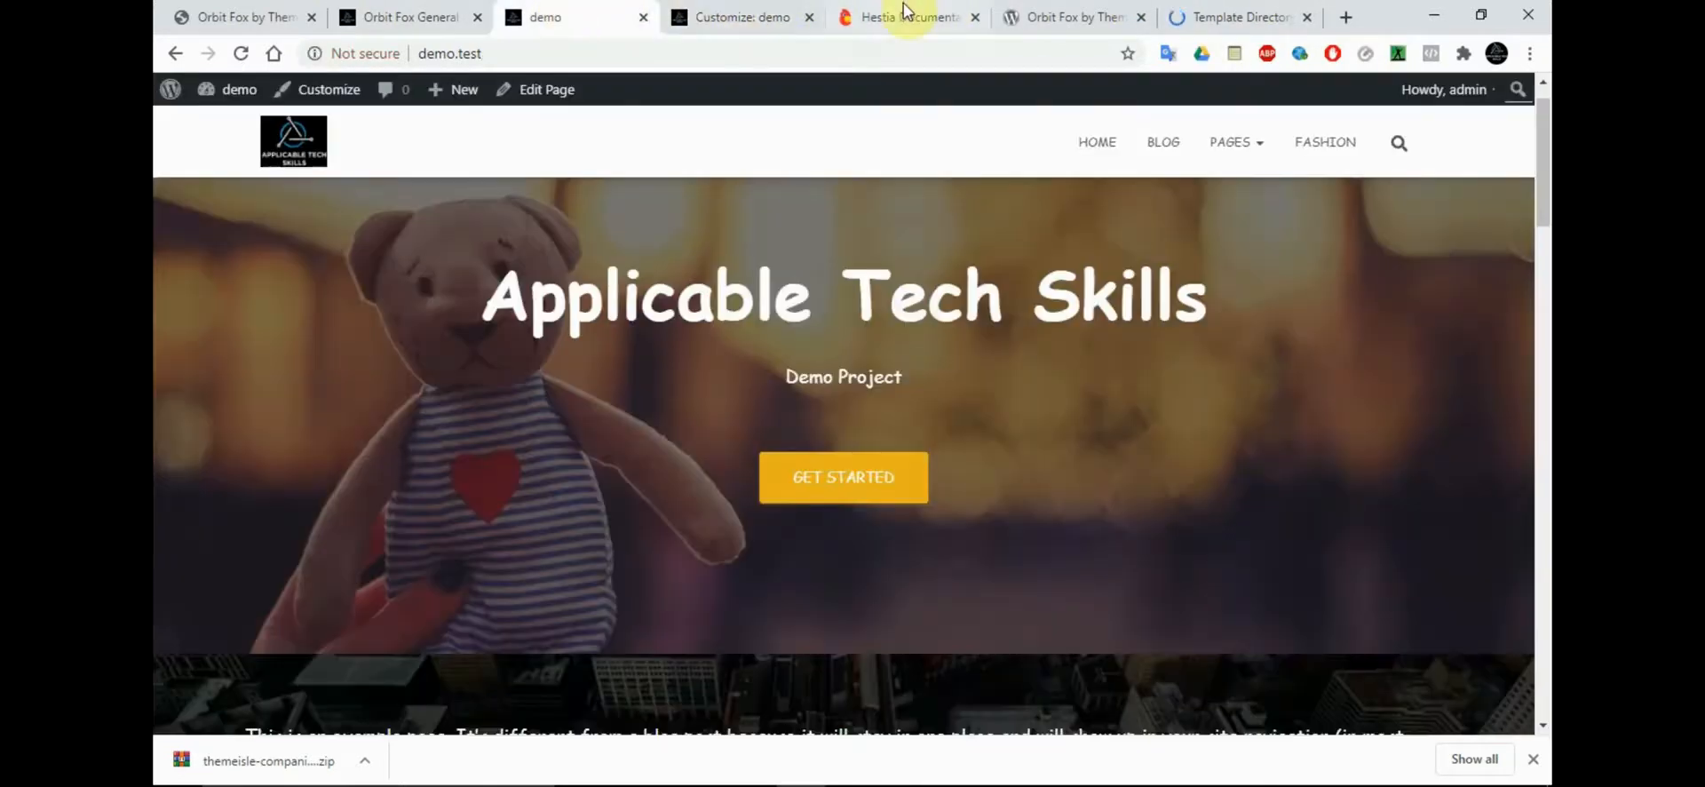
{"action": "left_click", "coordinate": [1069, 15]}
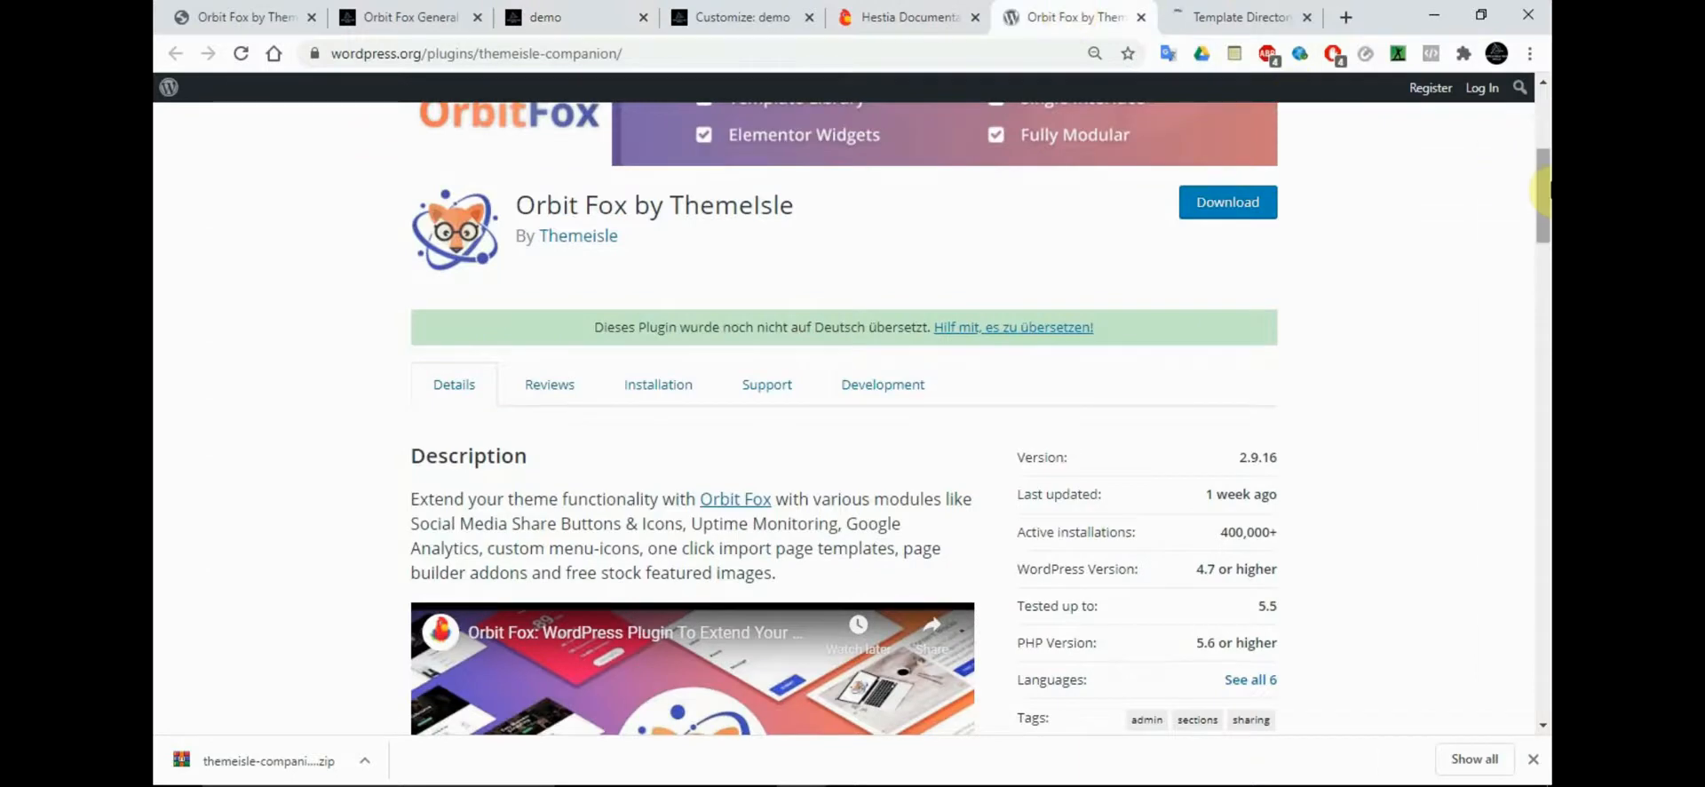
{"action": "scroll", "coordinate": [830, 337], "scroll_direction": "up", "scroll_amount": 5}
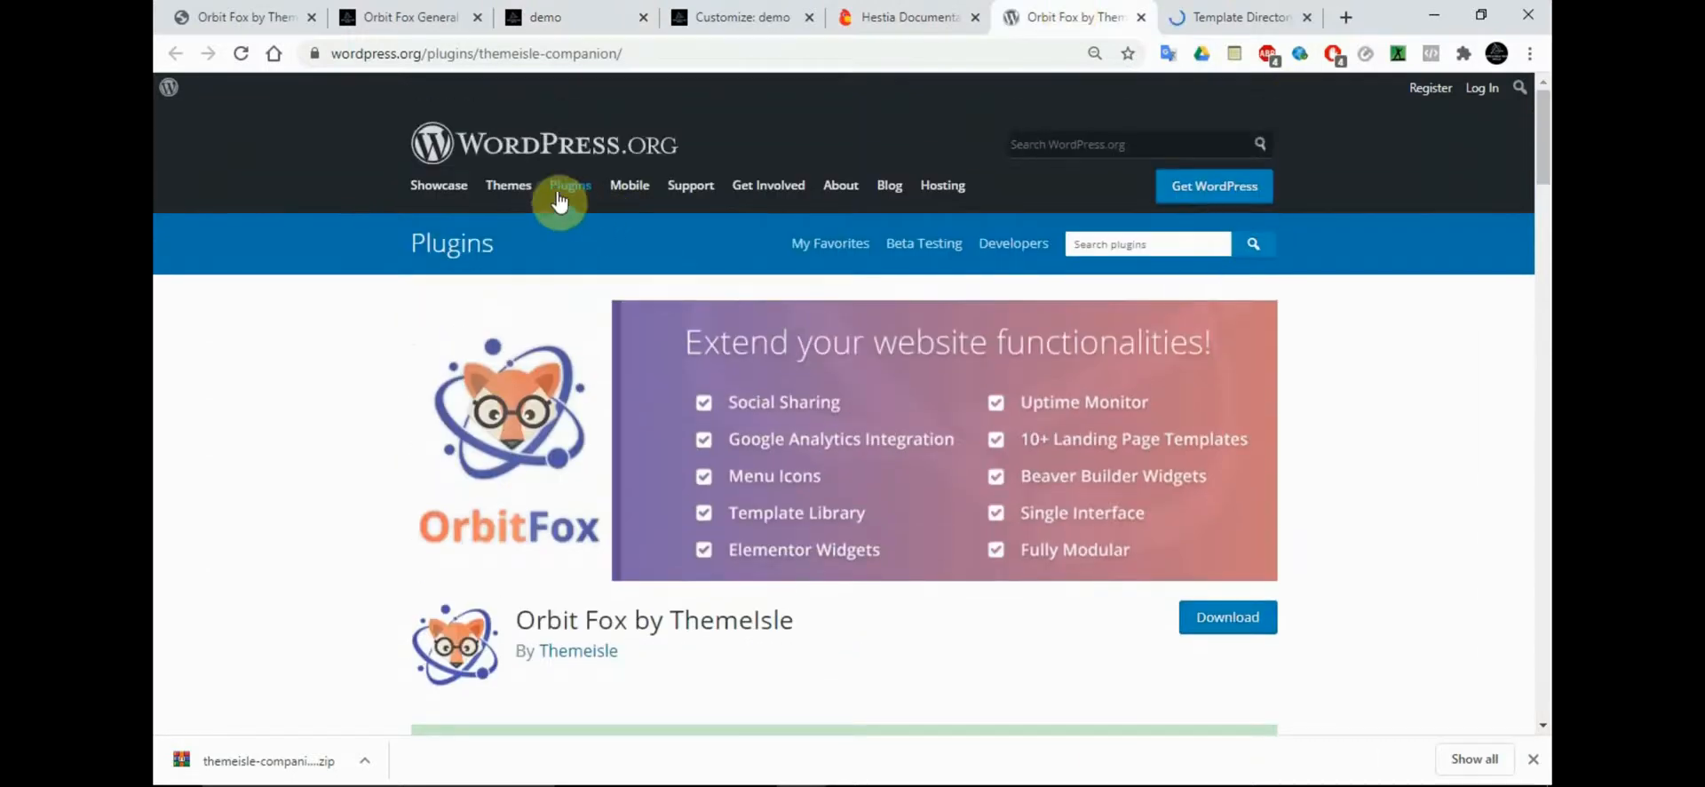
{"action": "right_click", "coordinate": [559, 198]}
{"action": "left_click", "coordinate": [591, 199]}
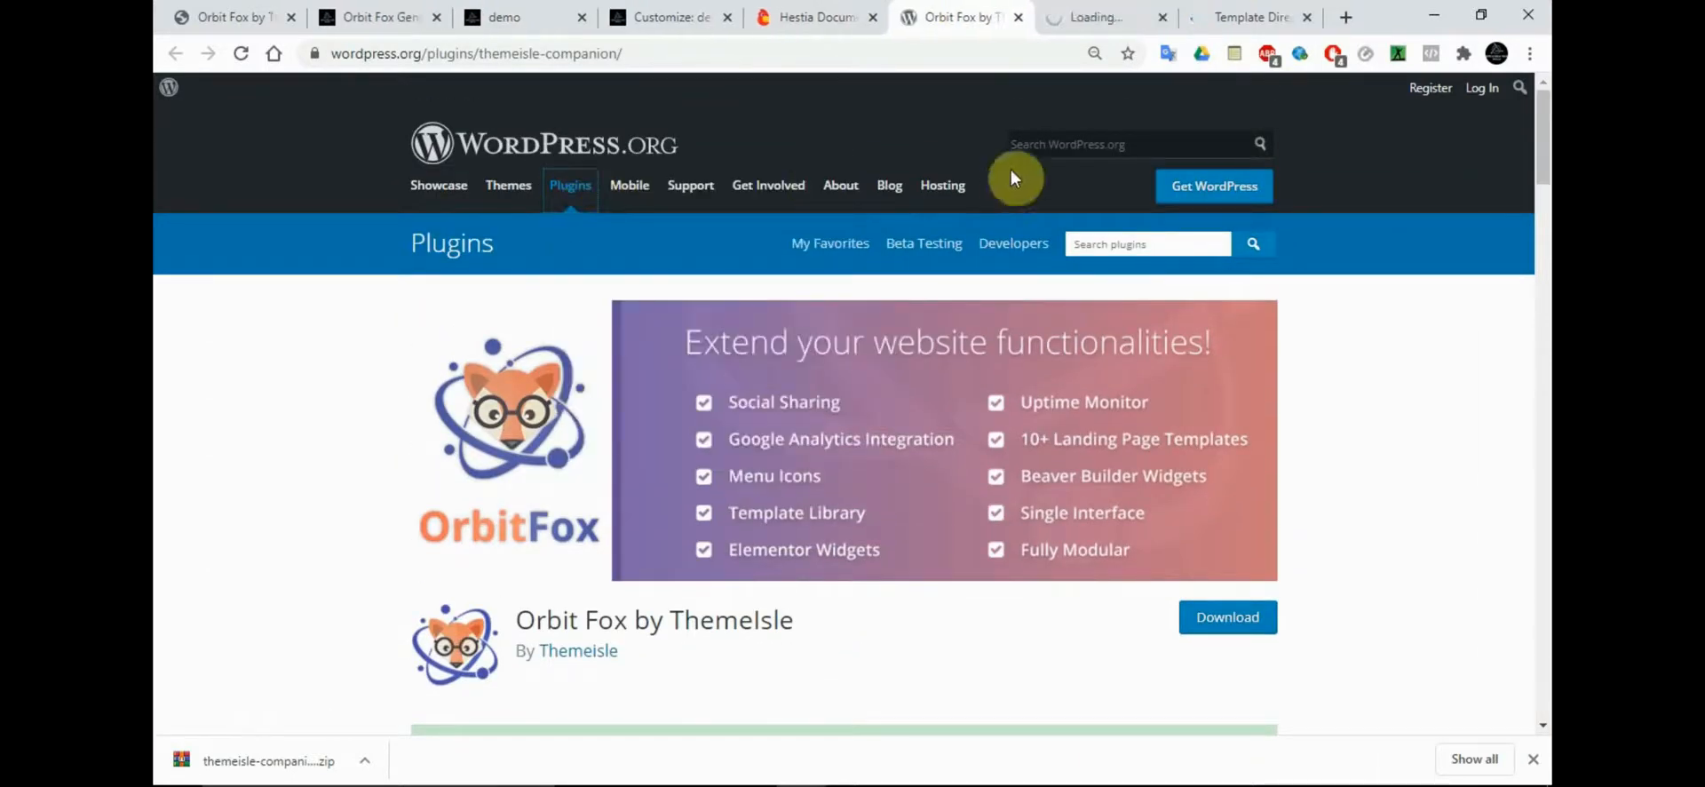
{"action": "left_click", "coordinate": [1106, 11]}
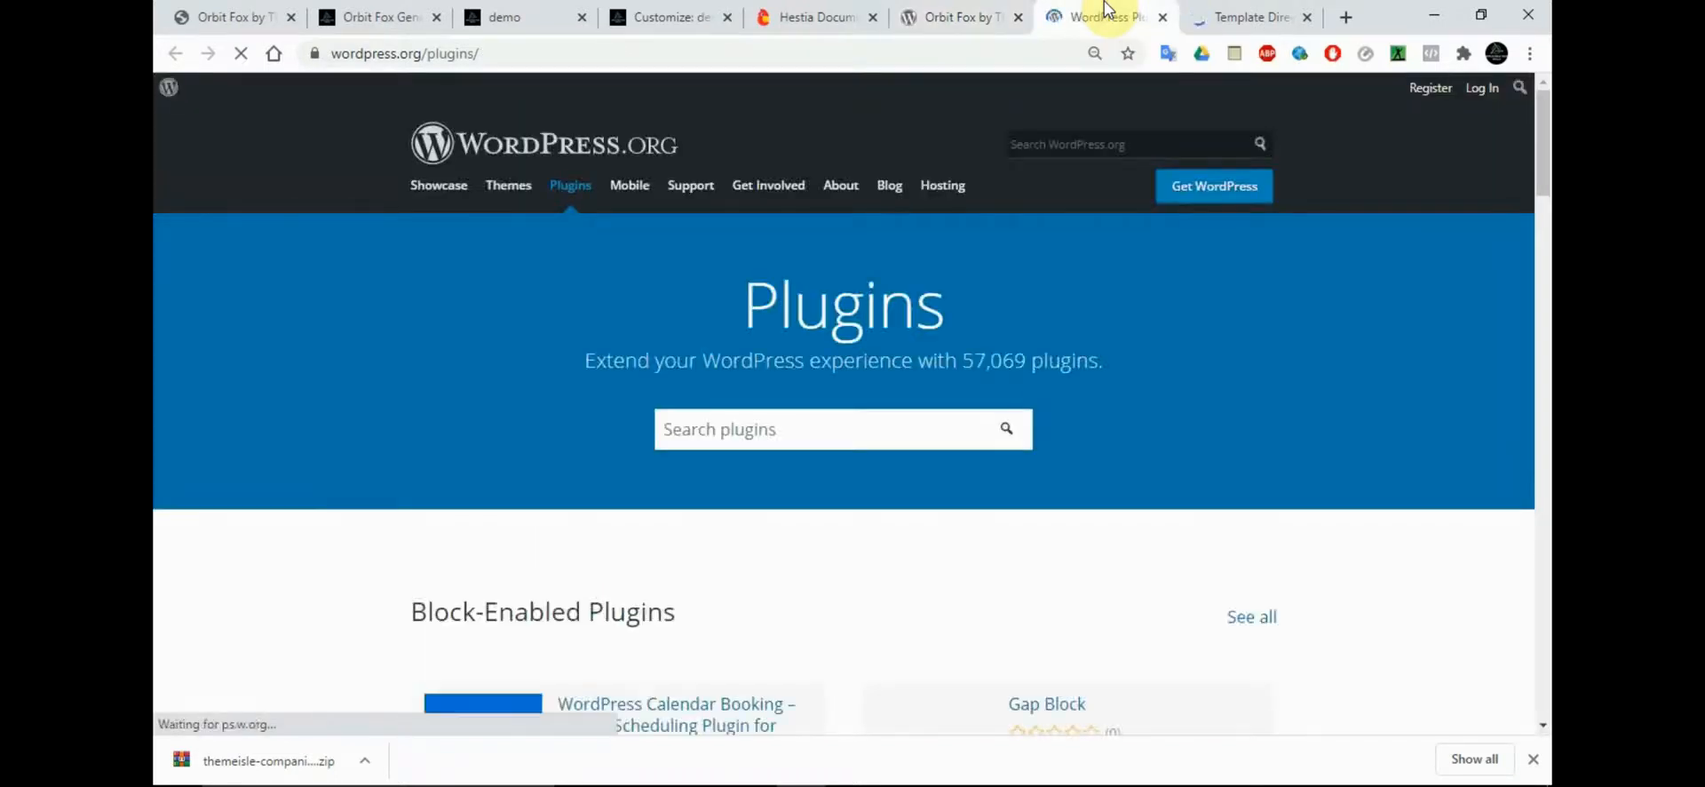
{"action": "scroll", "coordinate": [1037, 336], "scroll_direction": "down", "scroll_amount": 1}
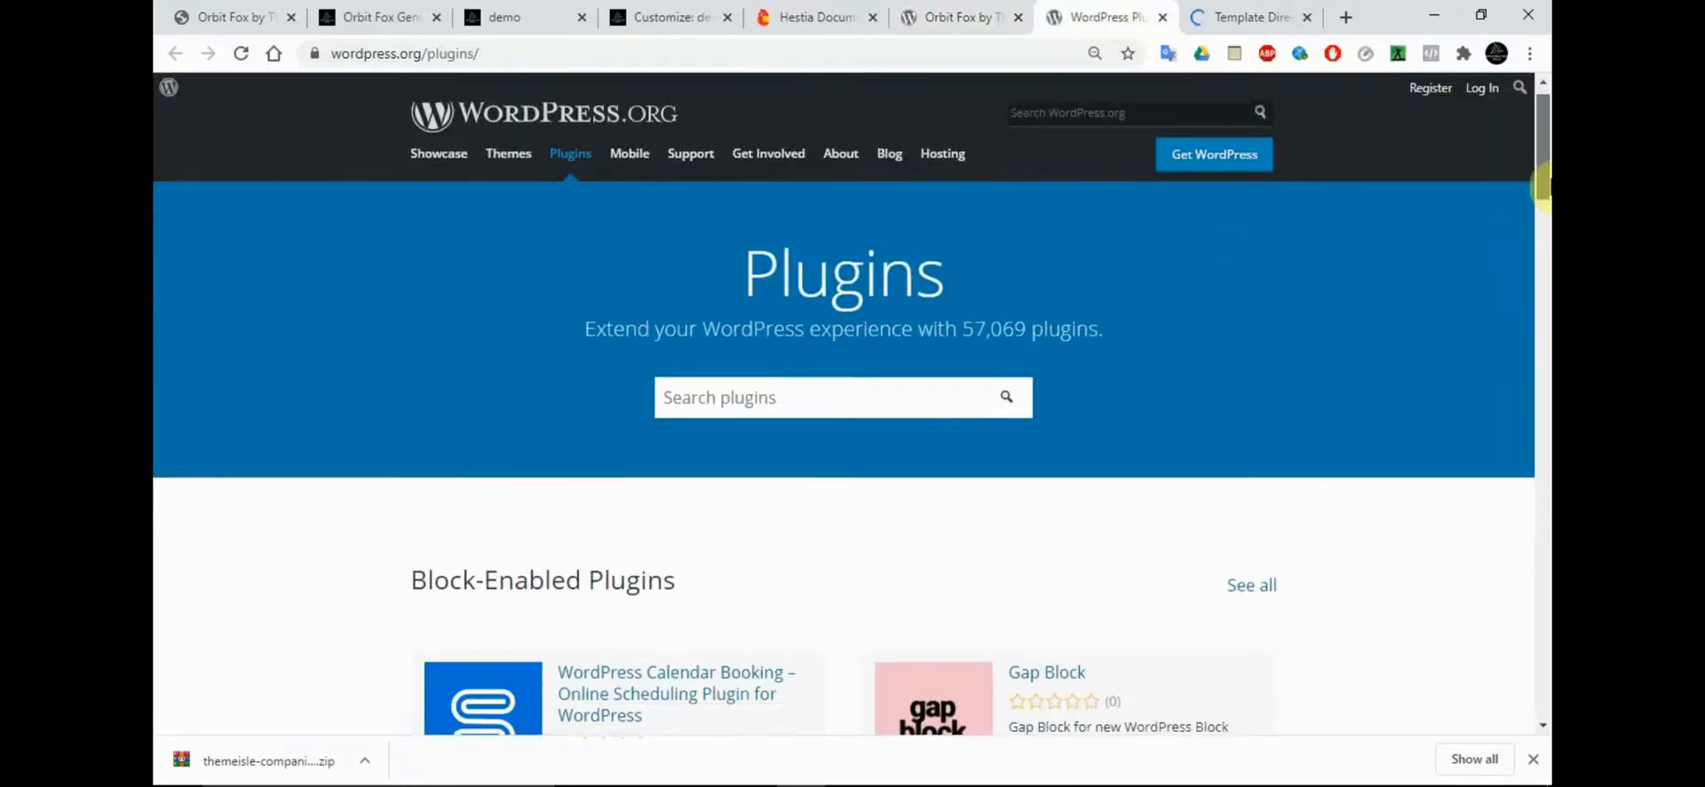
{"action": "left_click_drag", "start_coordinate": [965, 322], "coordinate": [1028, 320]}
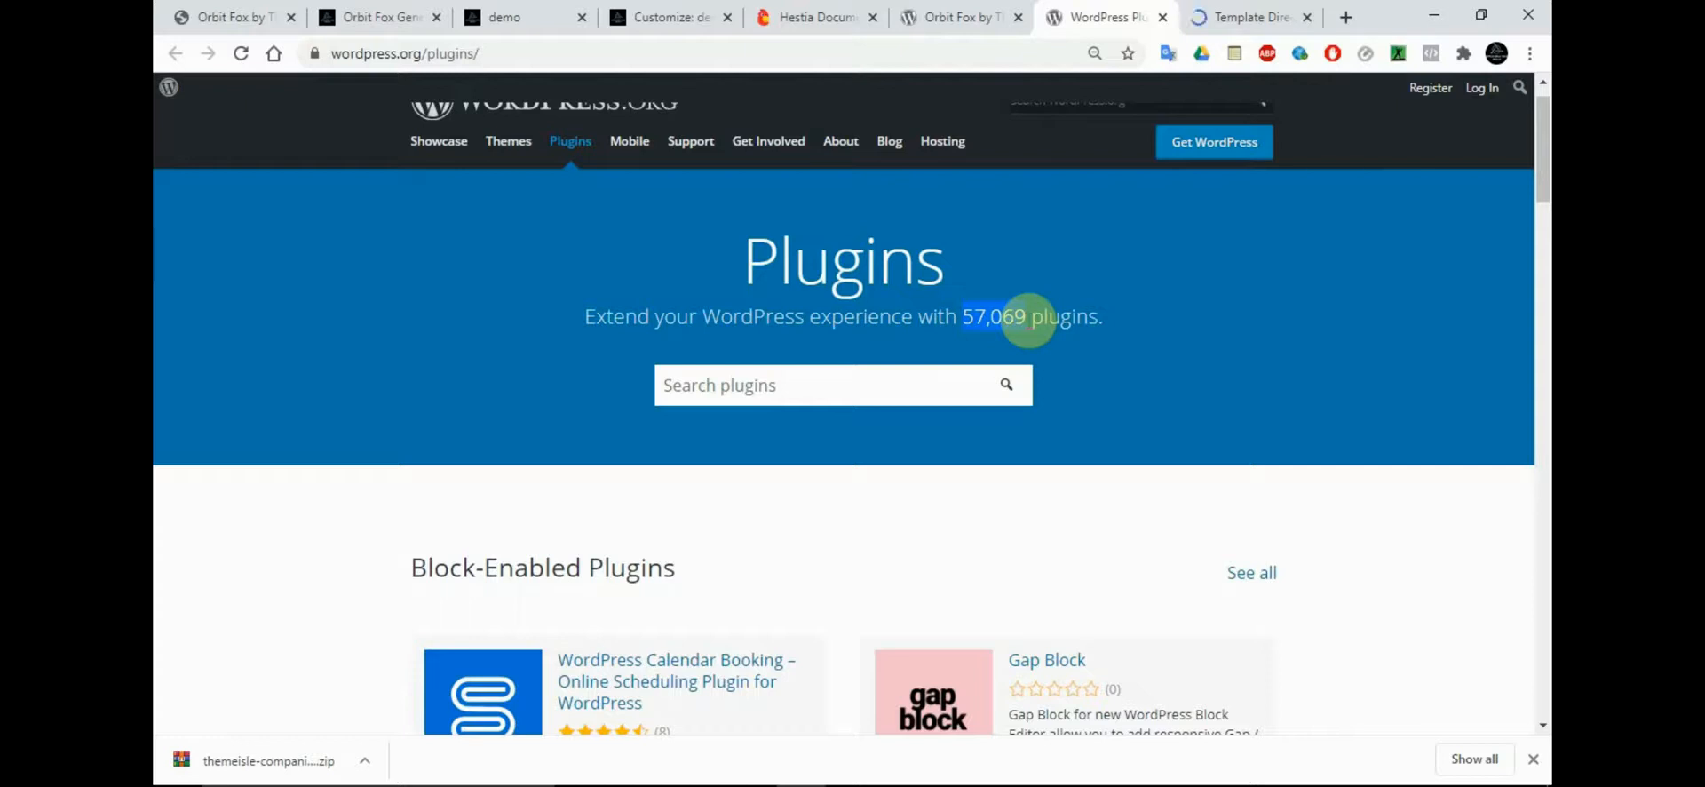
{"action": "left_click", "coordinate": [1256, 304]}
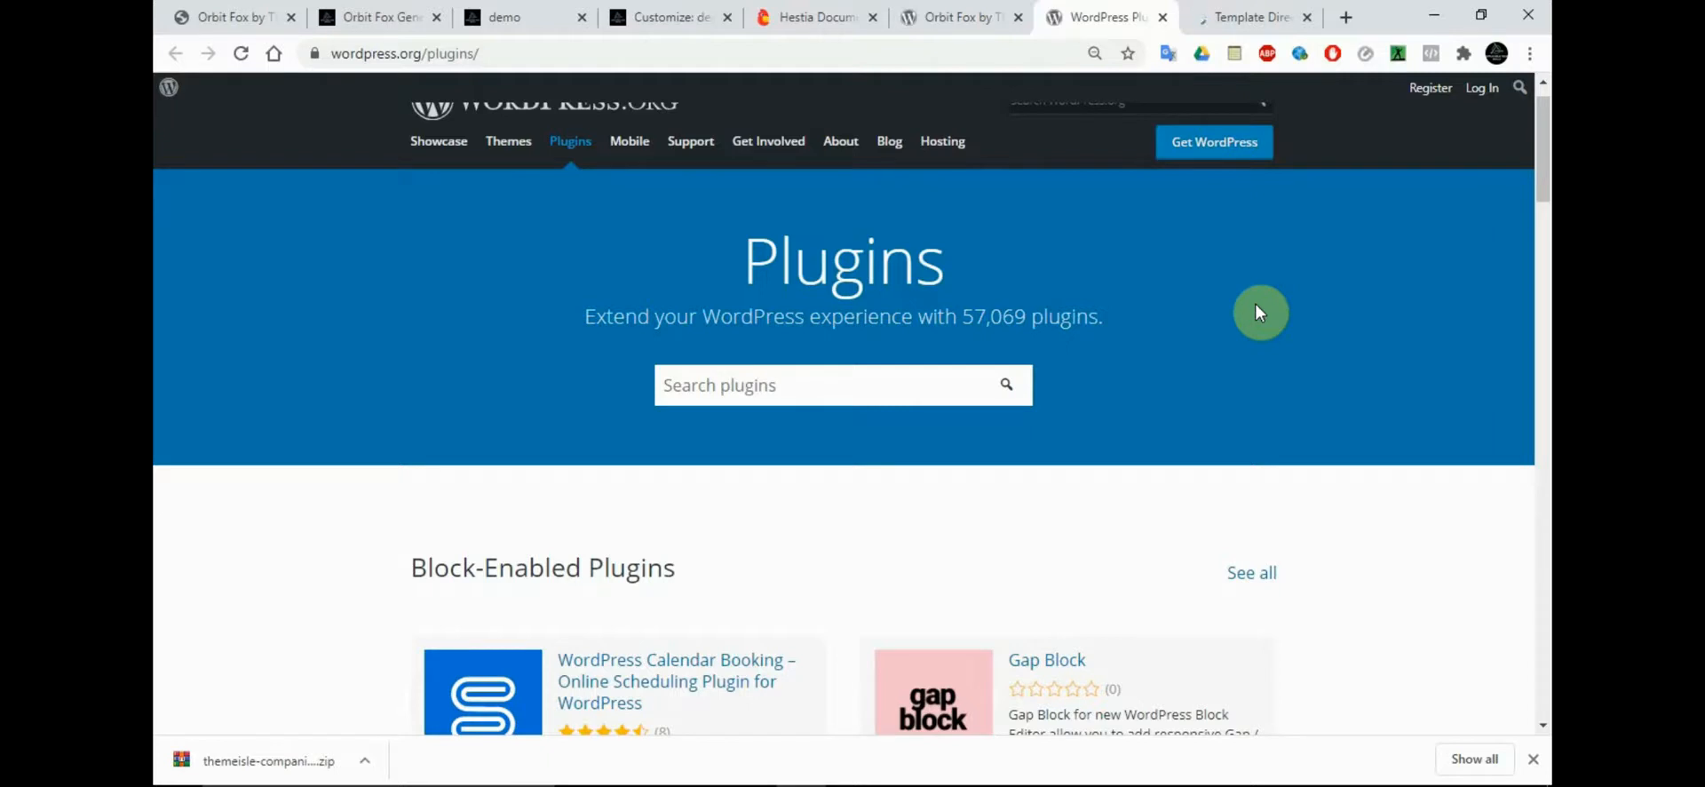
Search the WordPress.org plugin directory for "construction" and look through the results
{"action": "left_click", "coordinate": [712, 382]}
{"action": "type", "text": "construction"}
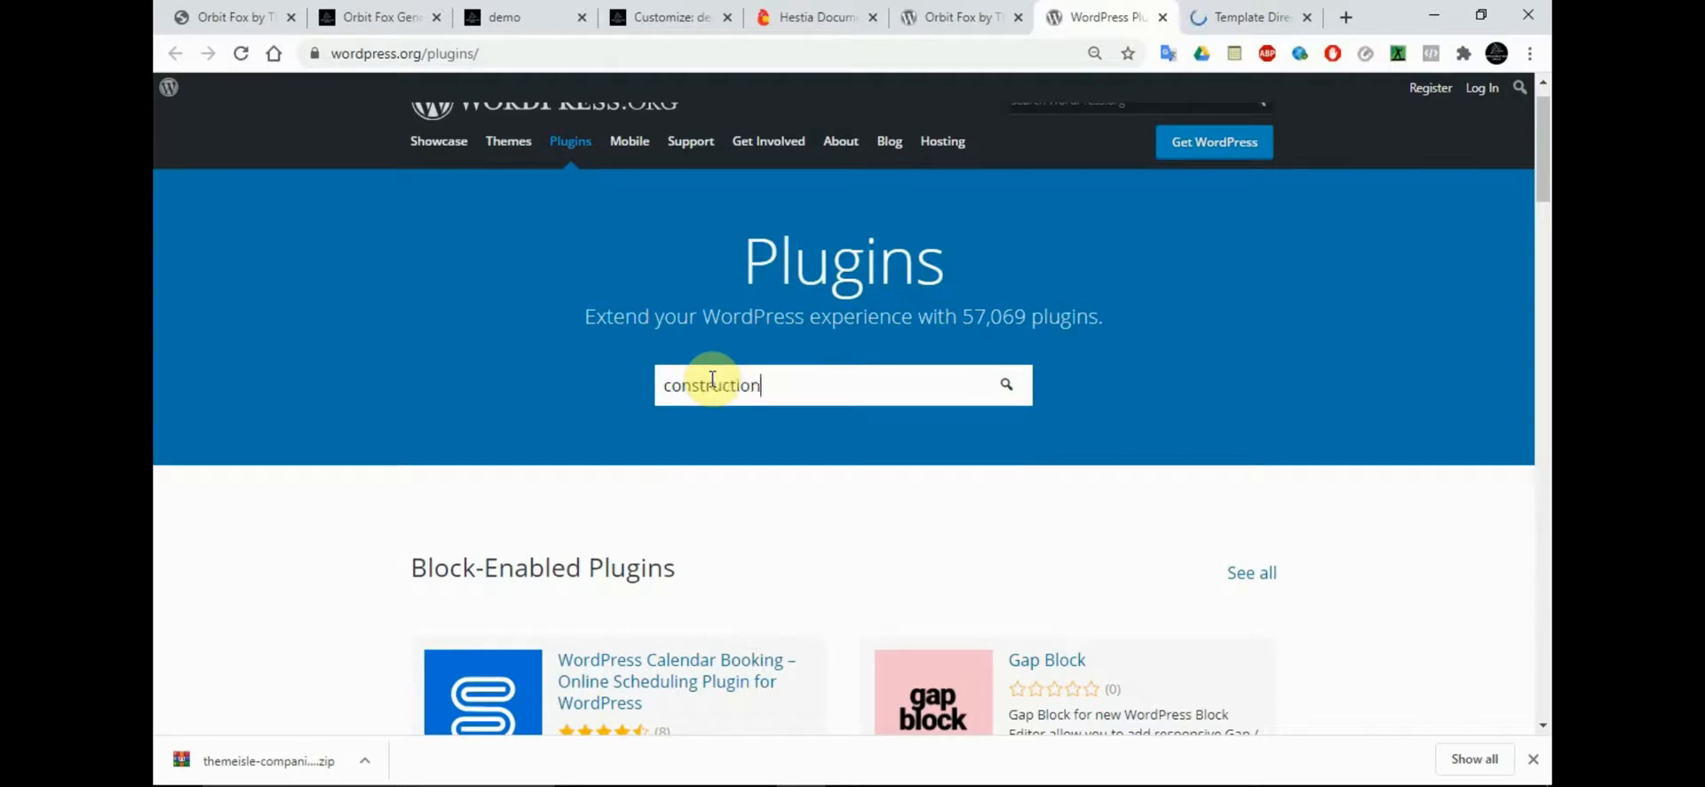
{"action": "key", "text": "Return"}
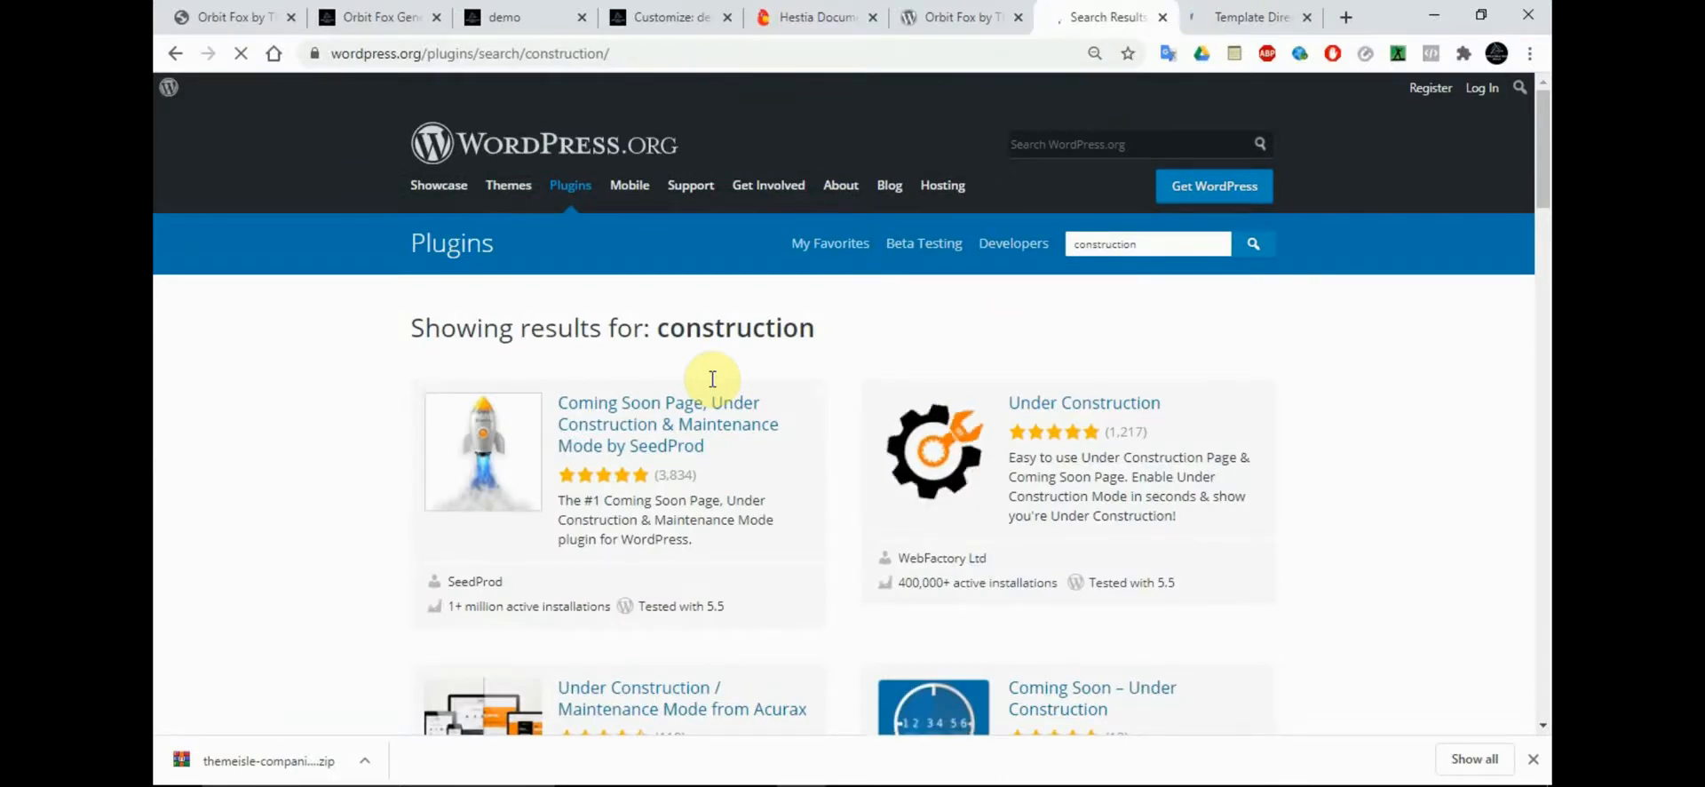
{"action": "scroll", "coordinate": [1543, 287], "scroll_direction": "down", "scroll_amount": 5}
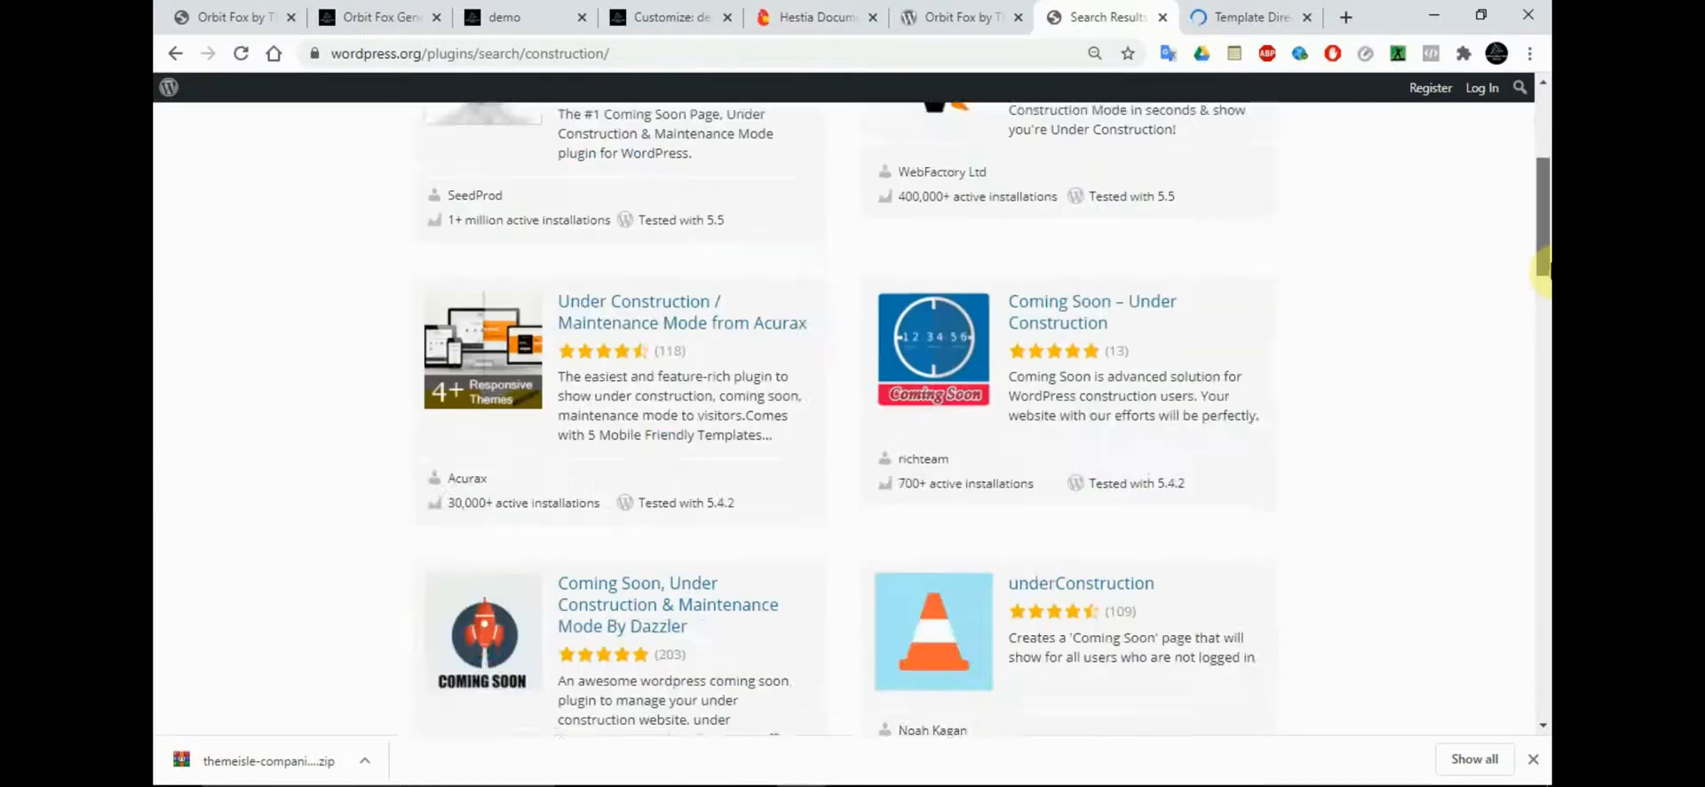
{"action": "left_click_drag", "start_coordinate": [1551, 273], "coordinate": [1543, 133]}
Return to the Orbit Fox general settings and read the Uptime Monitor module's description
{"action": "left_click", "coordinate": [992, 9]}
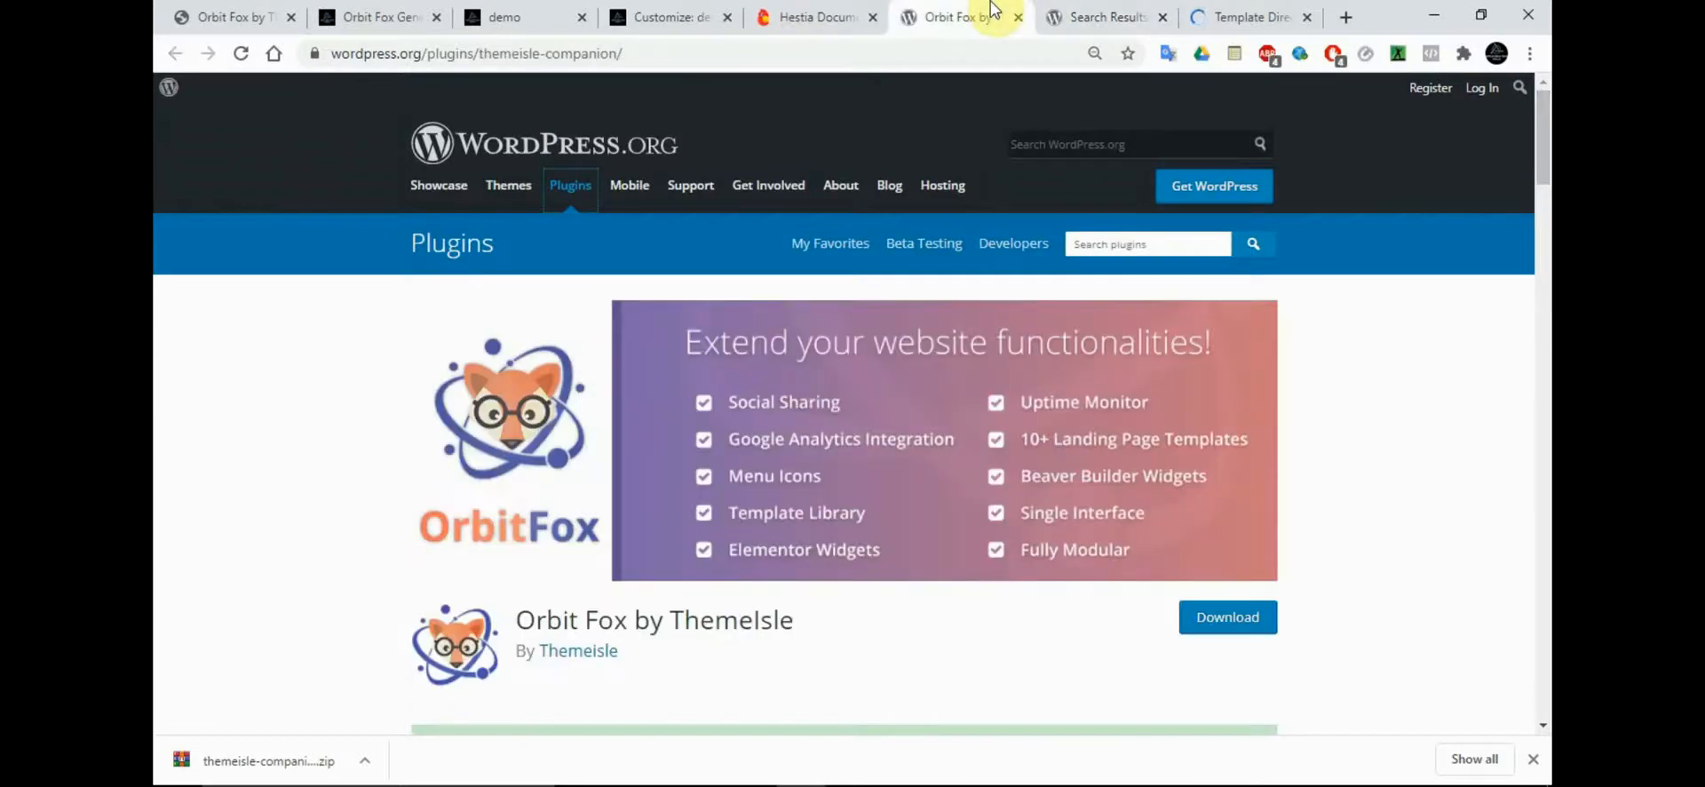
{"action": "left_click", "coordinate": [806, 10]}
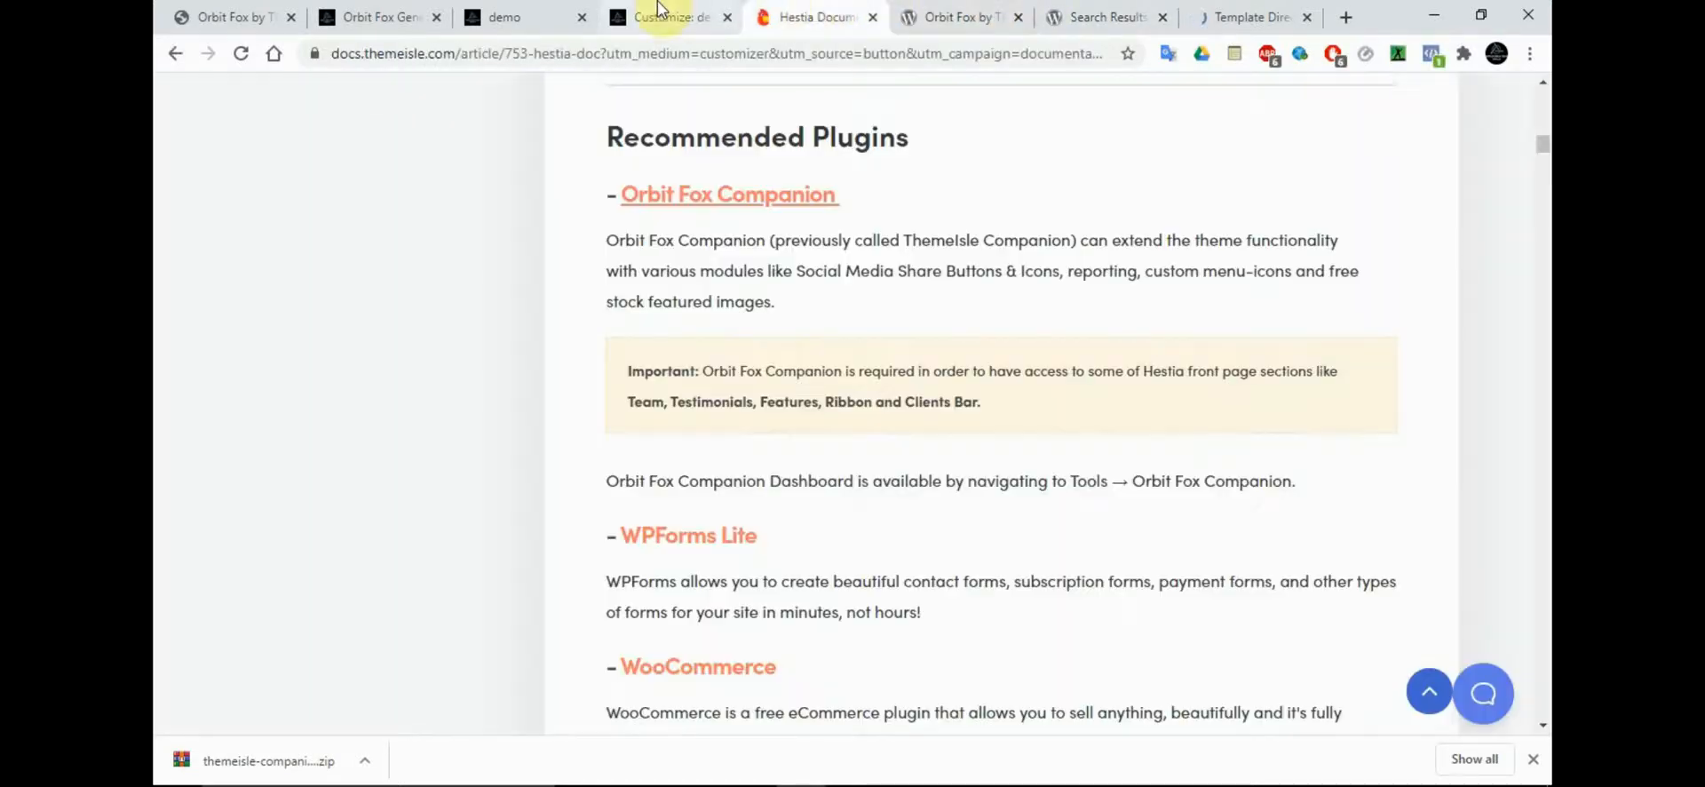
{"action": "left_click", "coordinate": [392, 13]}
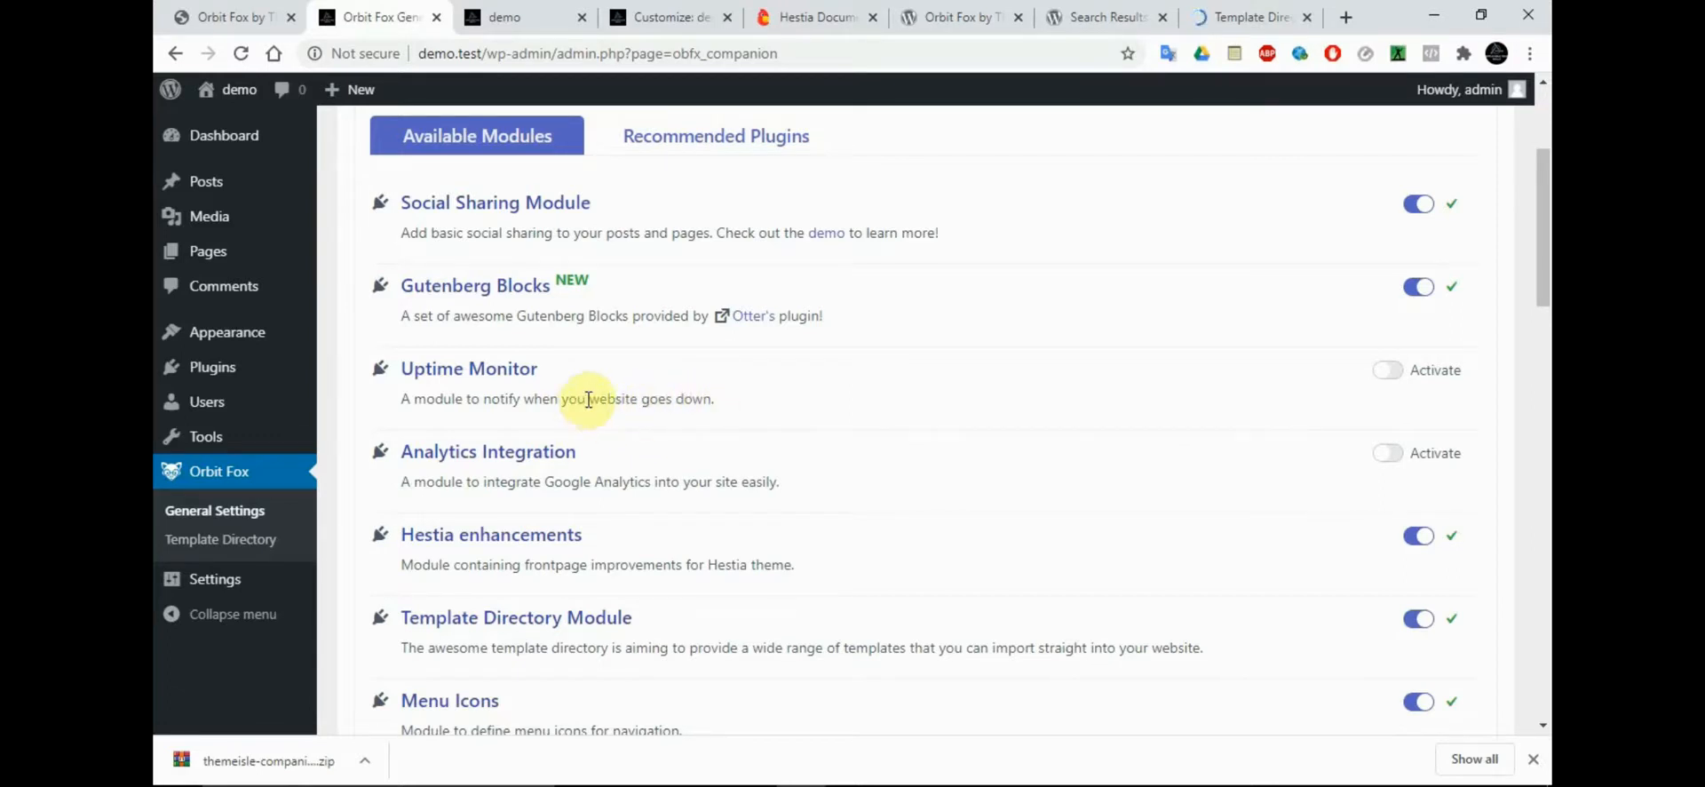
{"action": "left_click_drag", "start_coordinate": [588, 400], "coordinate": [563, 400]}
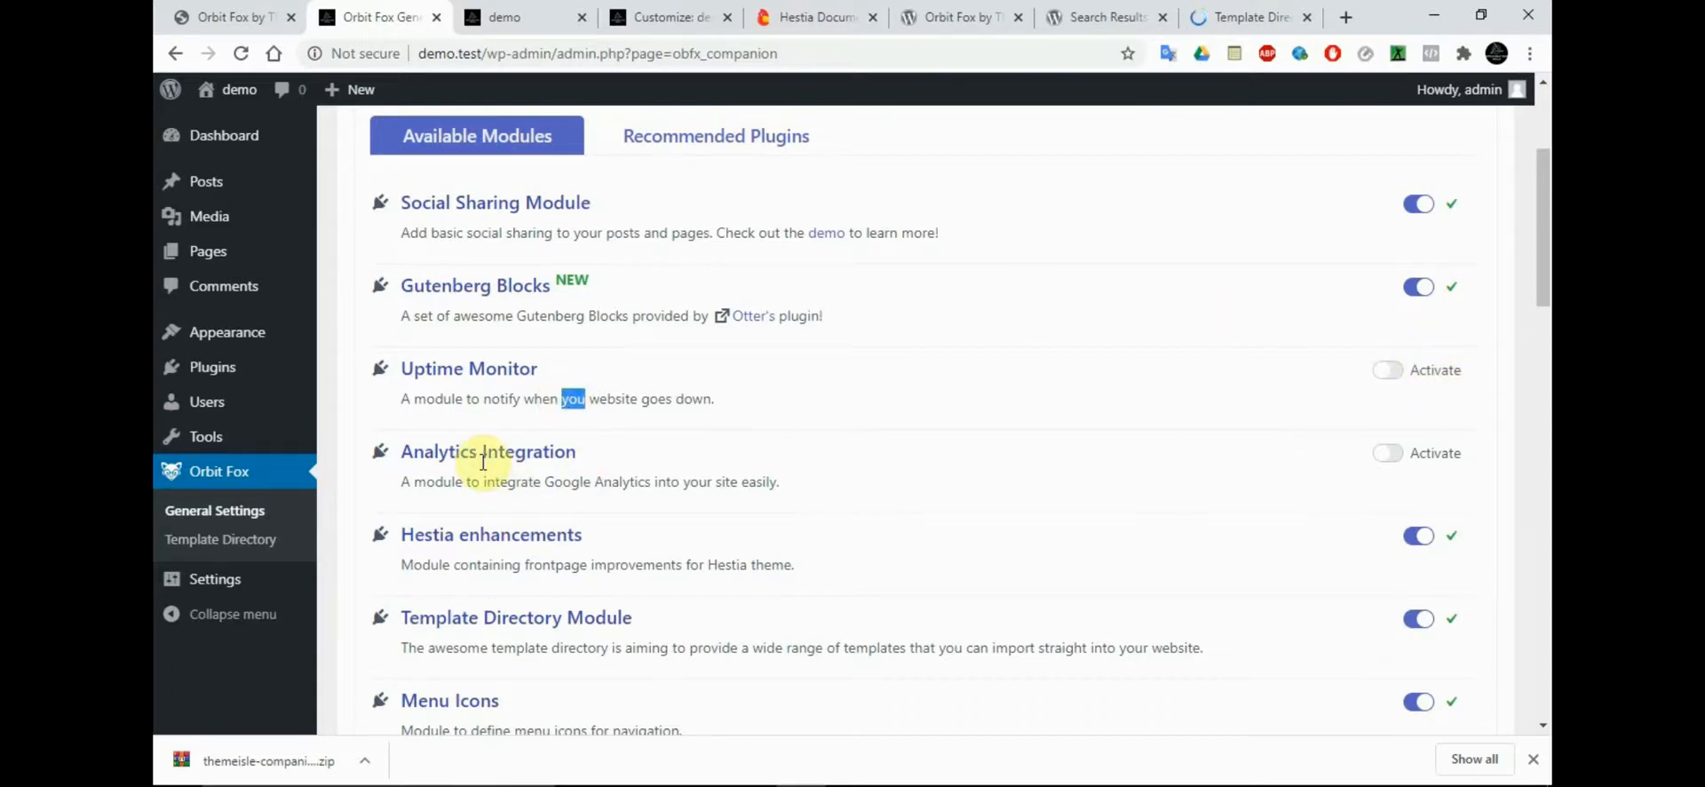
Activate the Analytics Integration module to view its options and deactivate it again
{"action": "left_click", "coordinate": [1403, 457]}
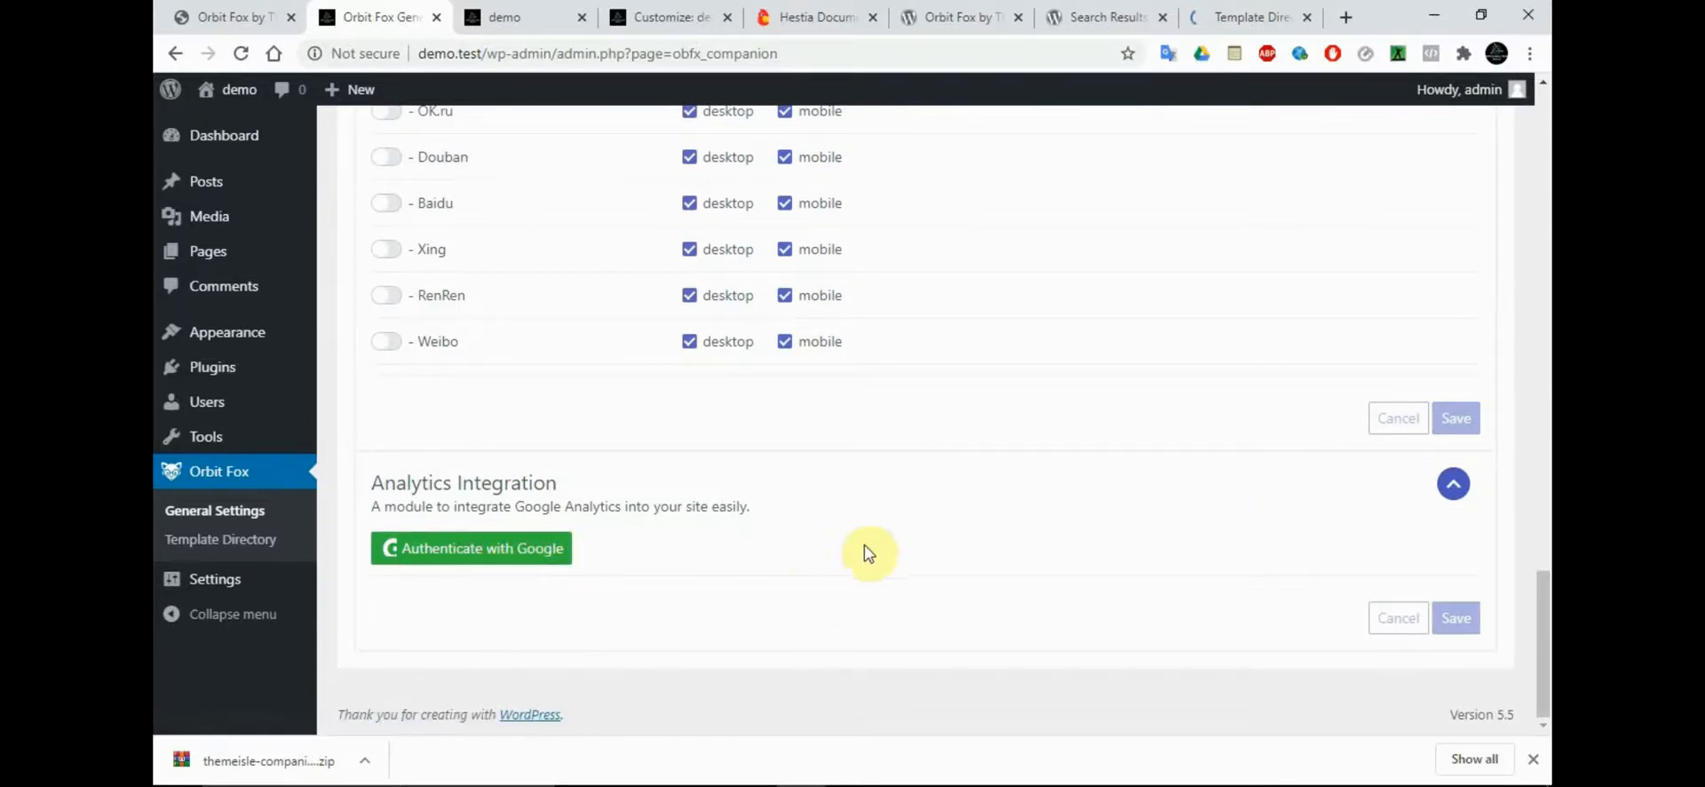
{"action": "left_click_drag", "start_coordinate": [1540, 604], "coordinate": [1542, 203]}
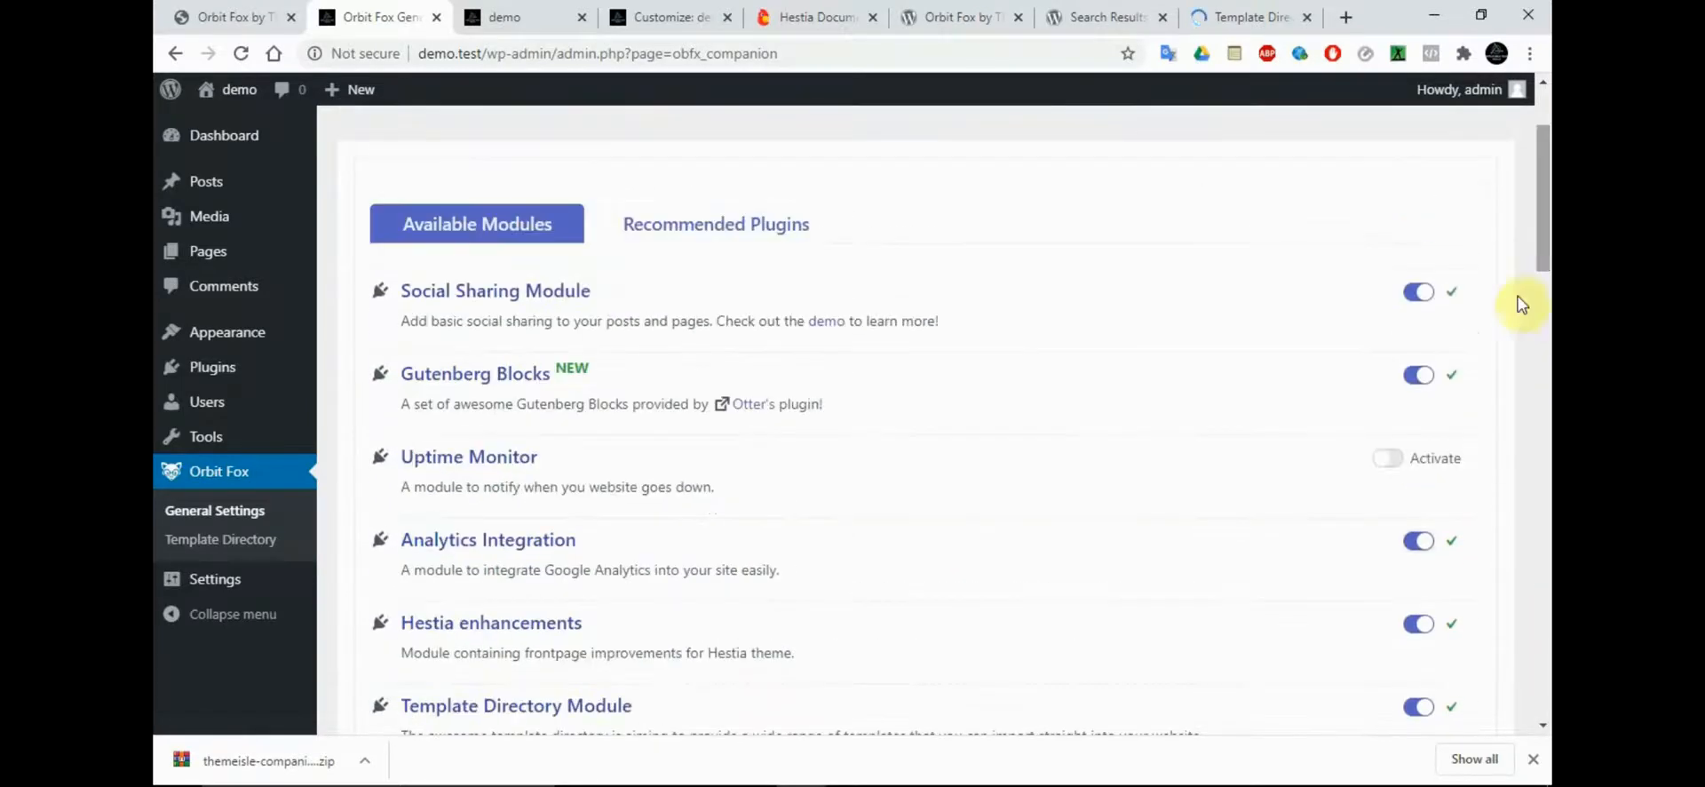
{"action": "left_click", "coordinate": [1415, 550]}
Review the remaining Orbit Fox modules, checking the demo site's navigation menu and the OrbitFox Template Directory page
{"action": "left_click_drag", "start_coordinate": [1542, 149], "coordinate": [1544, 252]}
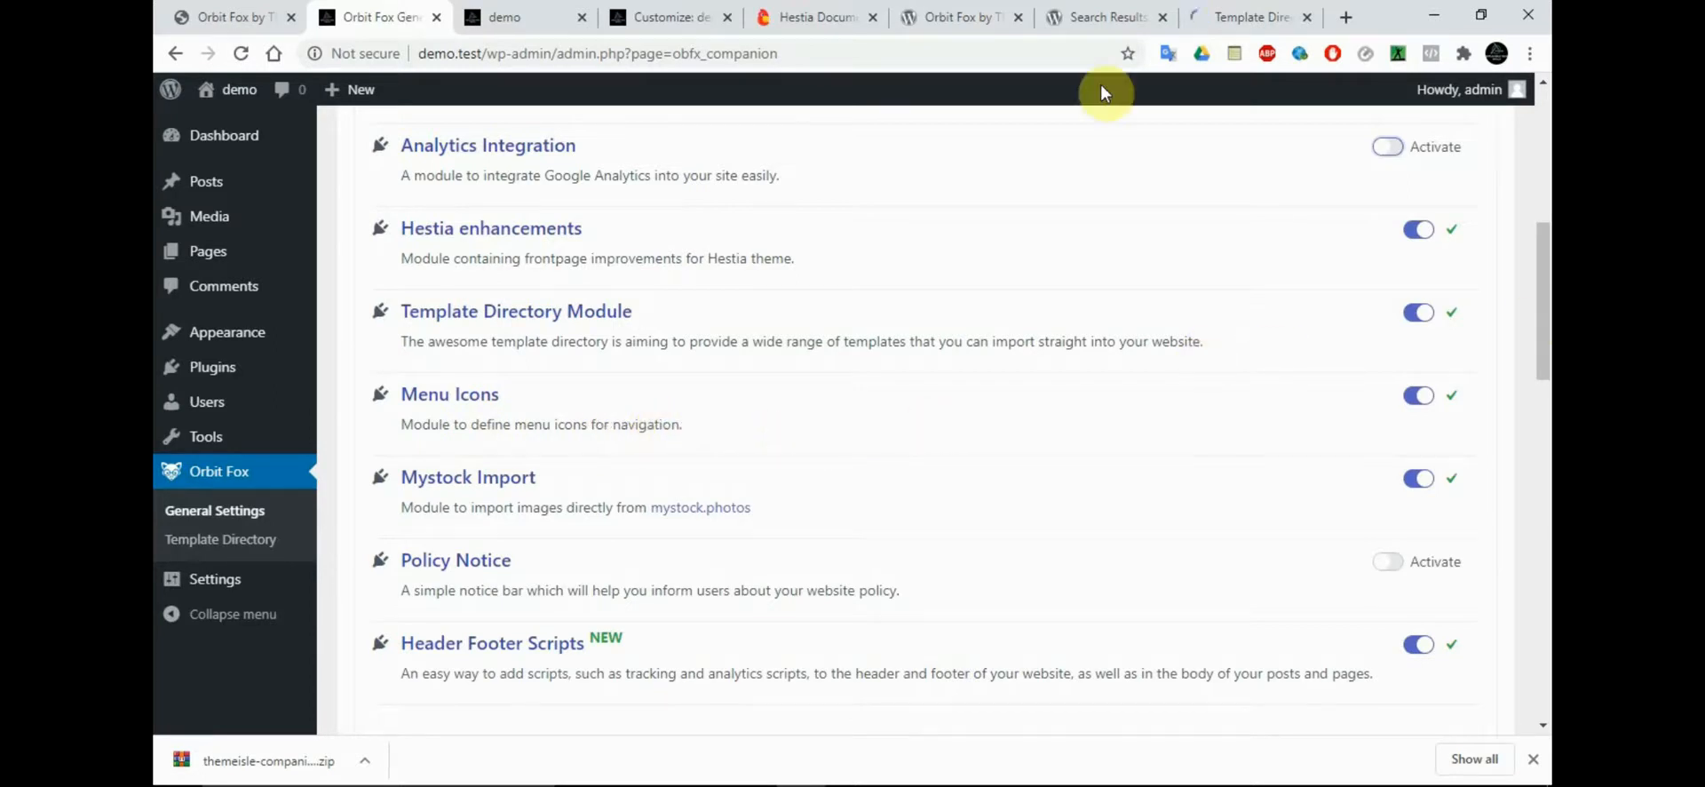
{"action": "left_click", "coordinate": [533, 17]}
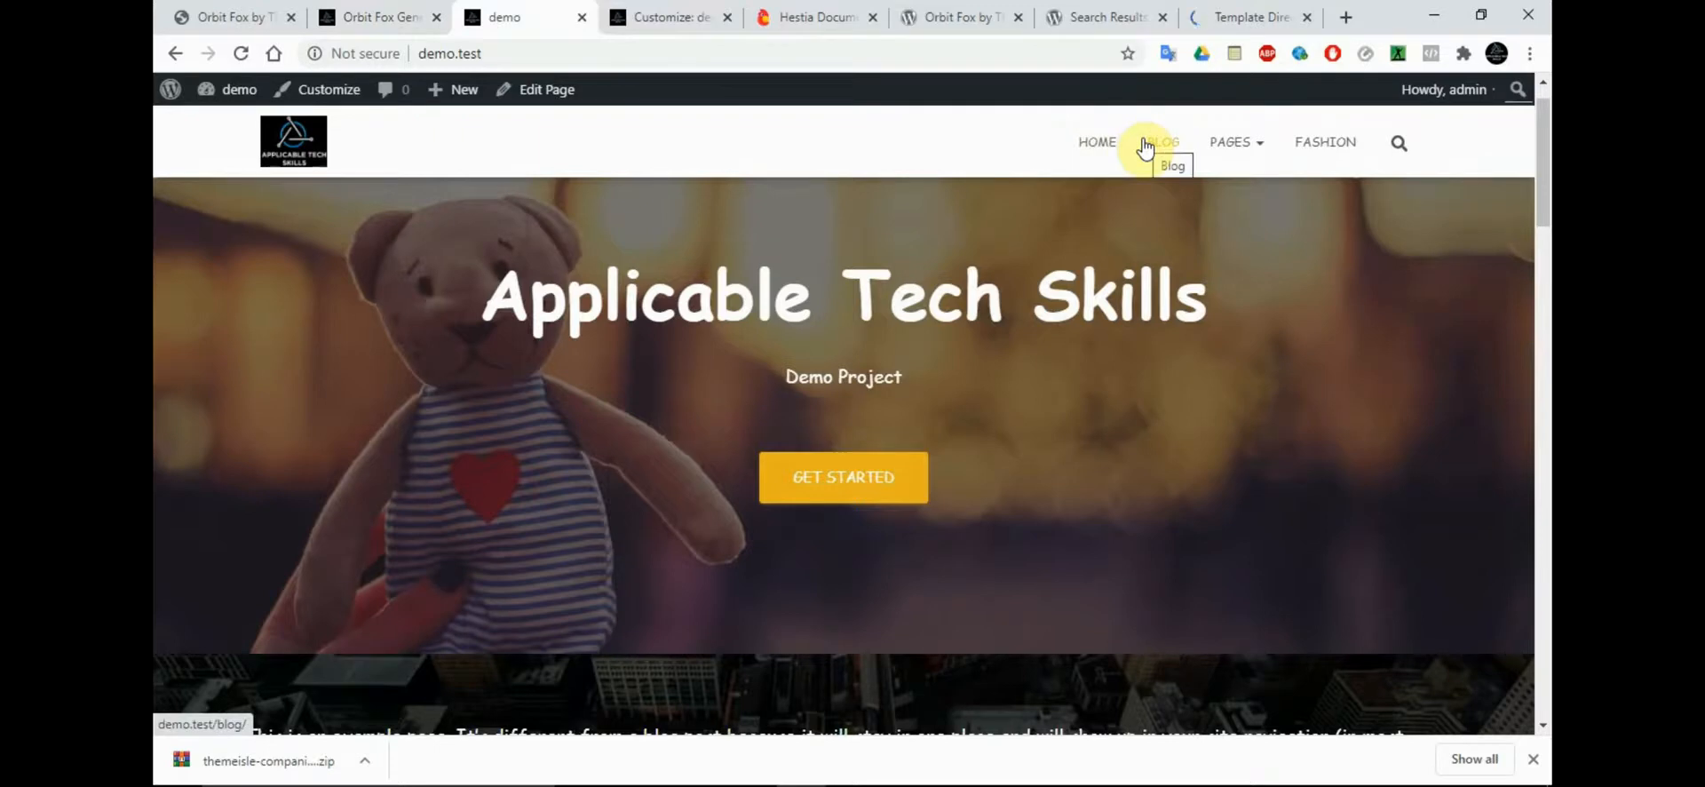
{"action": "scroll", "coordinate": [1146, 147], "scroll_direction": "up", "scroll_amount": 1}
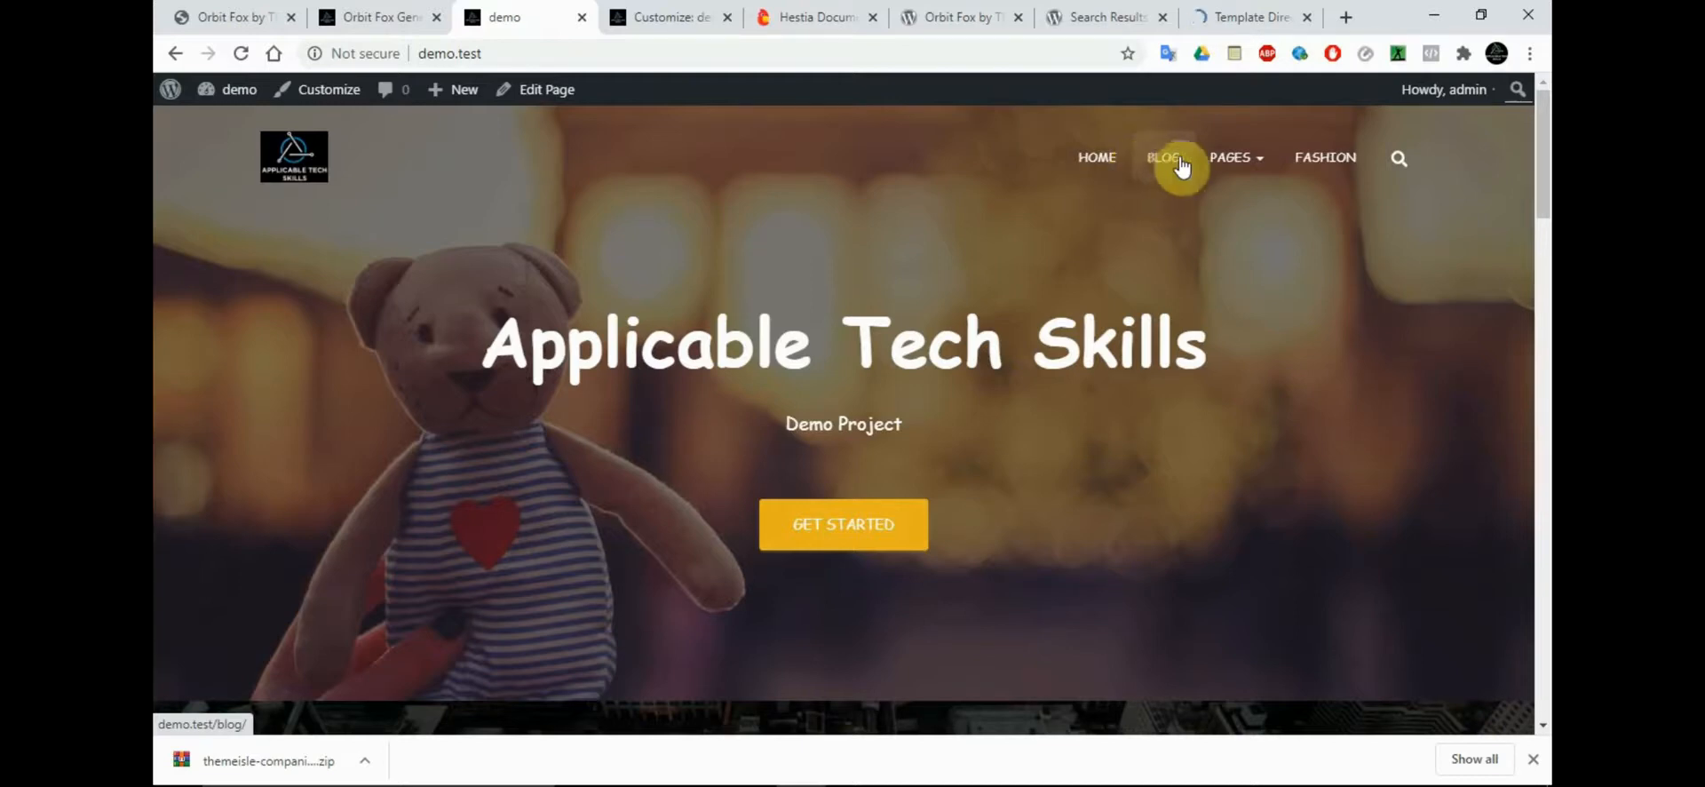
{"action": "mouse_move", "coordinate": [1243, 170]}
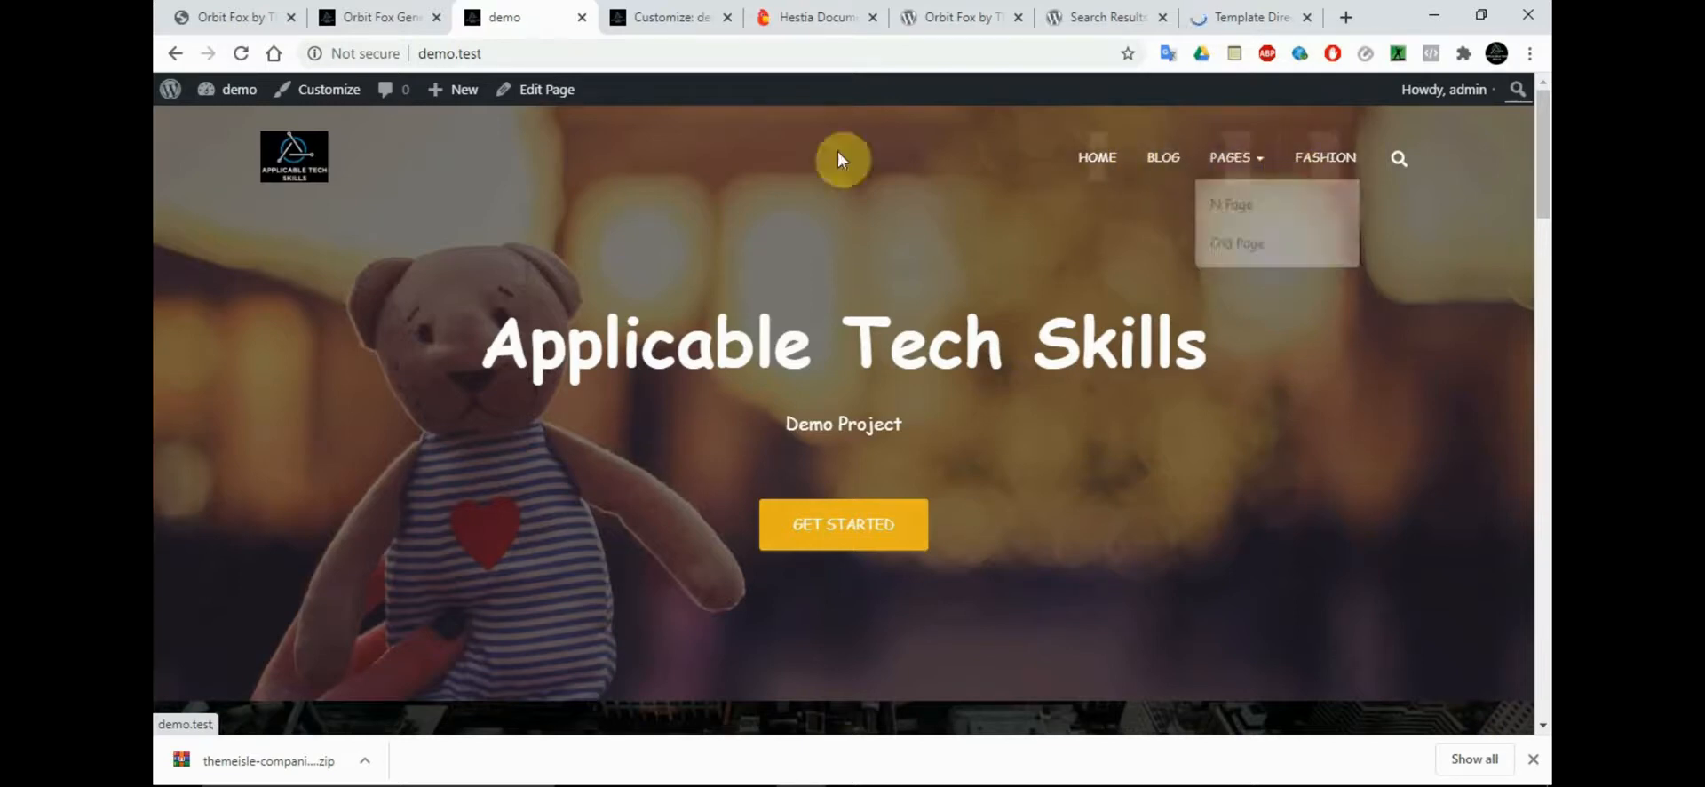
{"action": "left_click", "coordinate": [1188, 11]}
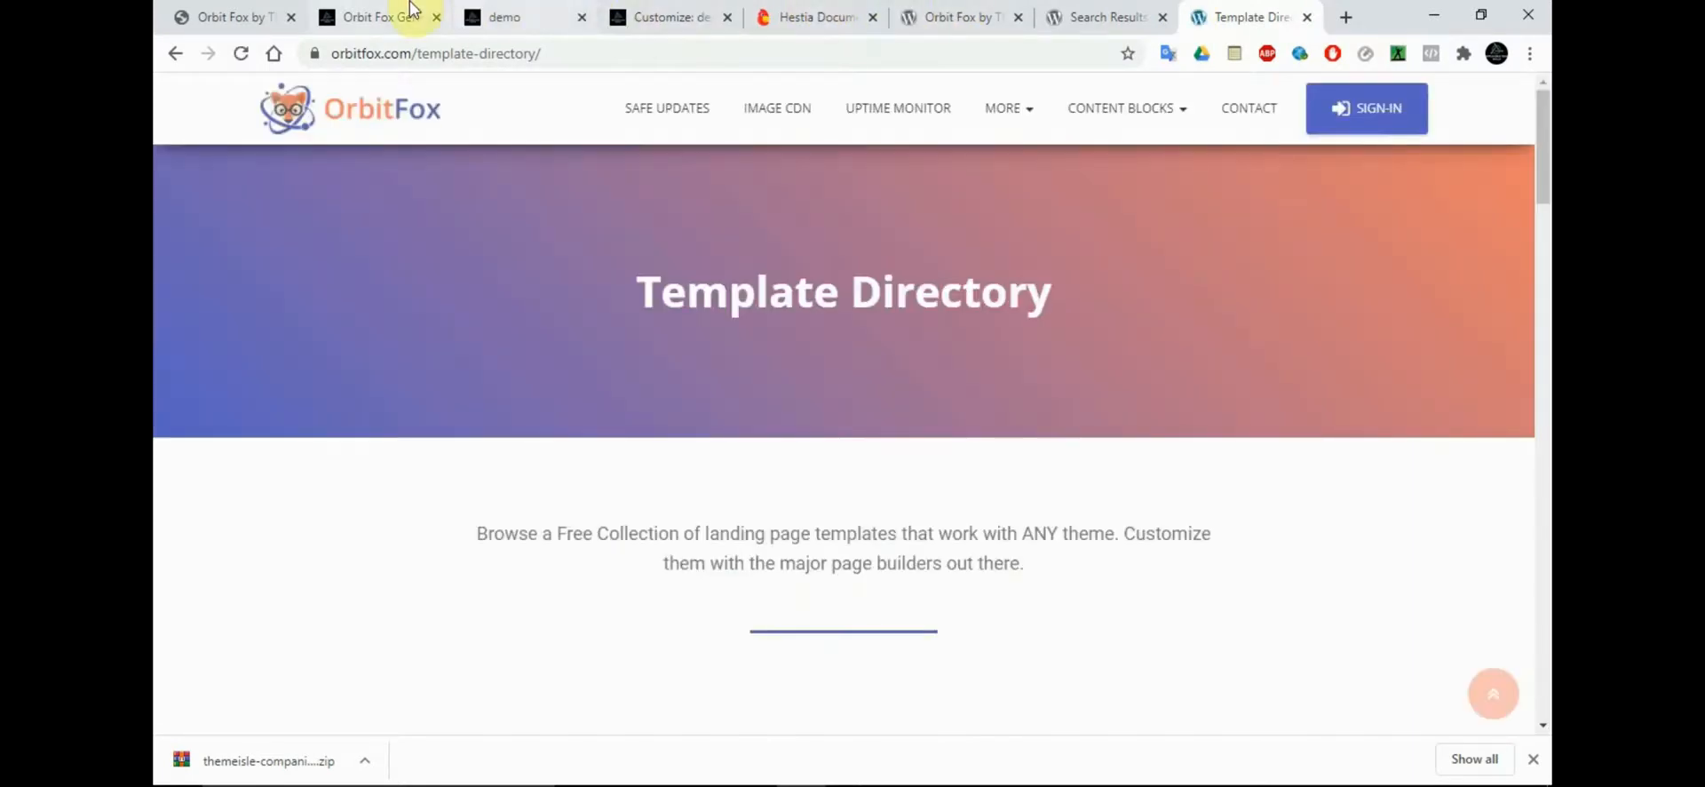
{"action": "left_click", "coordinate": [411, 11]}
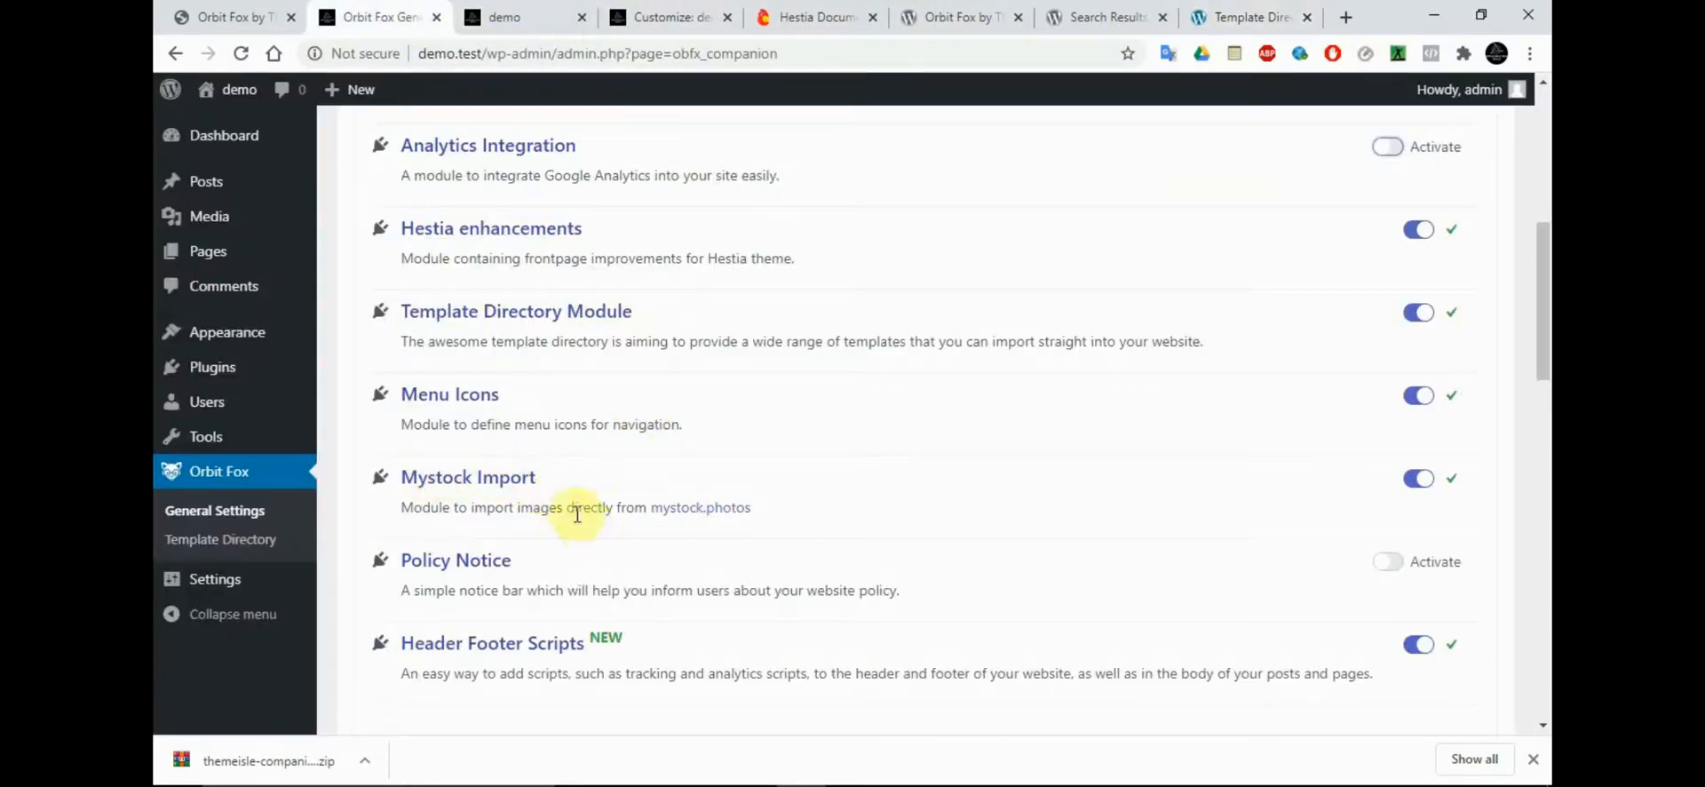
Open the mystock.photos link of the Mystock Import module in a separate tab and examine the stock image site
{"action": "right_click", "coordinate": [729, 515]}
{"action": "left_click", "coordinate": [887, 221]}
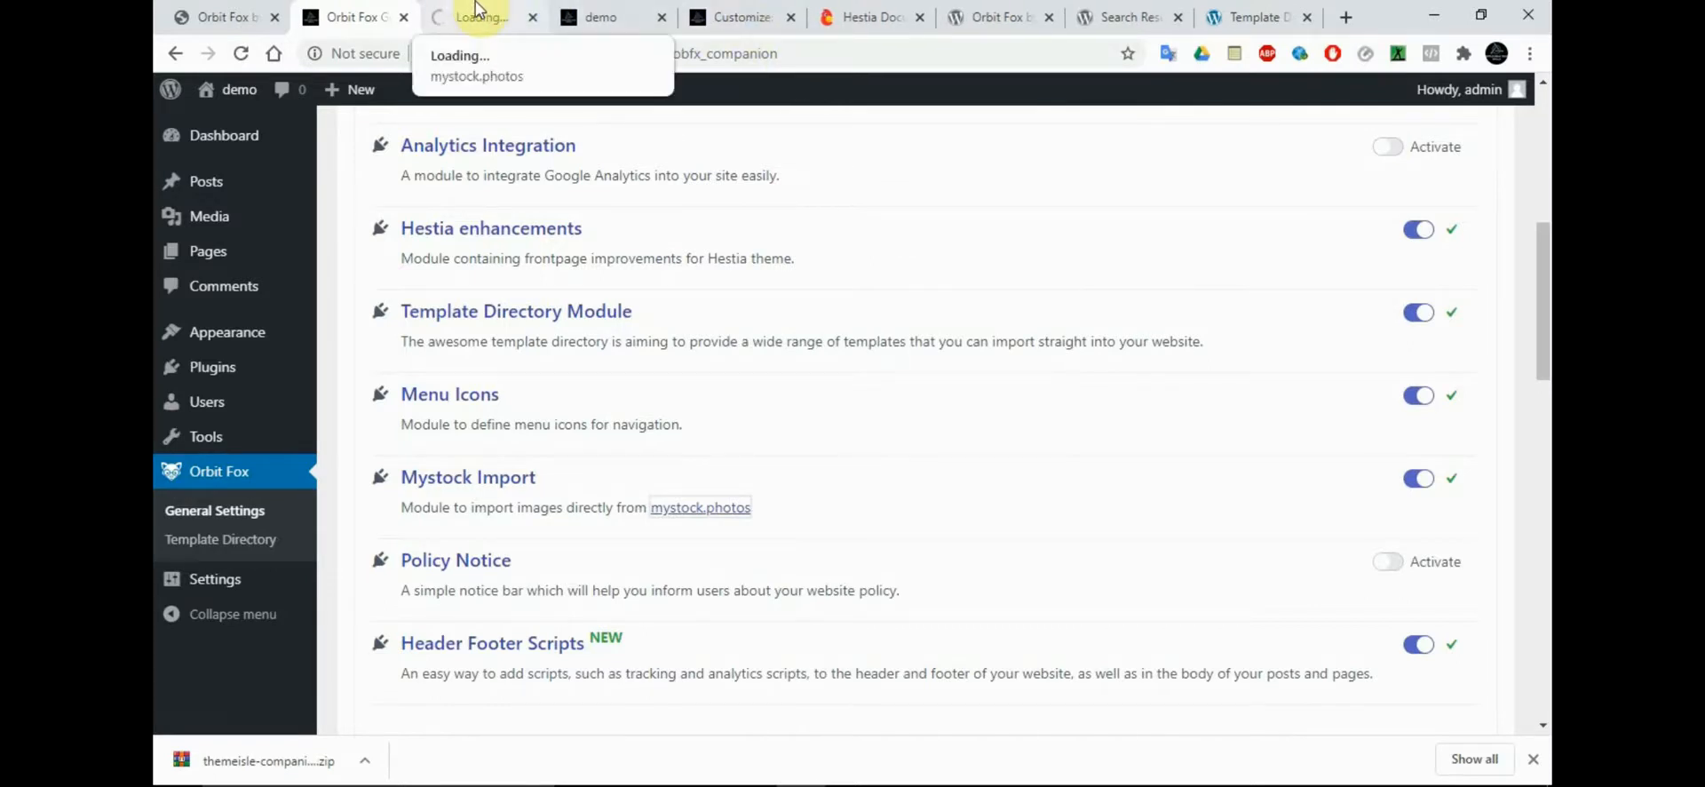
{"action": "left_click", "coordinate": [476, 8]}
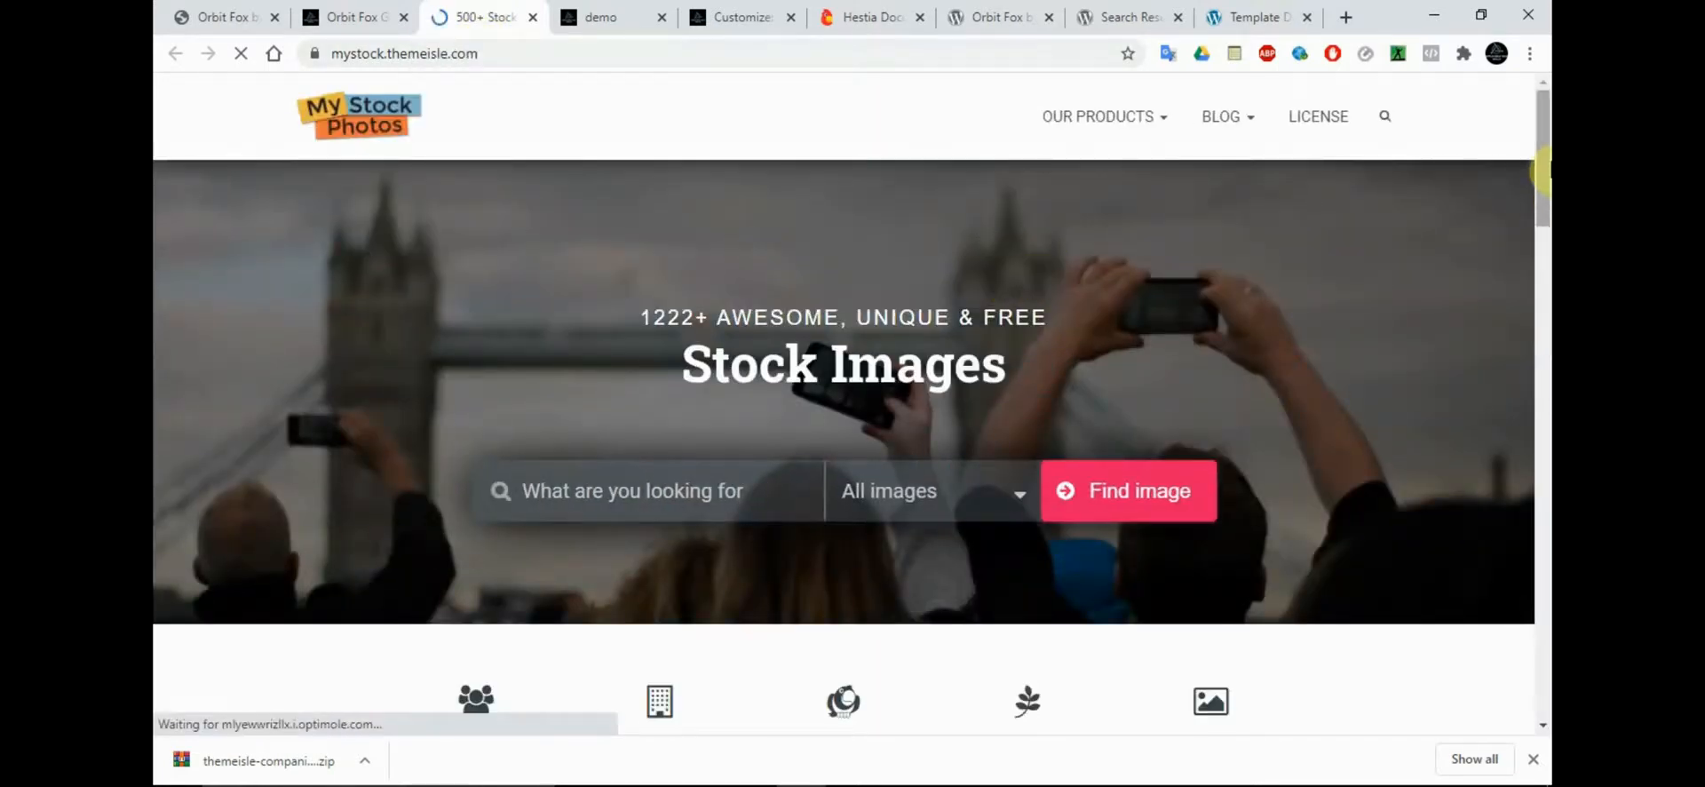
{"action": "mouse_move", "coordinate": [1544, 168]}
{"action": "left_mouse_down"}
{"action": "mouse_move", "coordinate": [1544, 382]}
{"action": "mouse_move", "coordinate": [1542, 167]}
{"action": "left_mouse_up"}
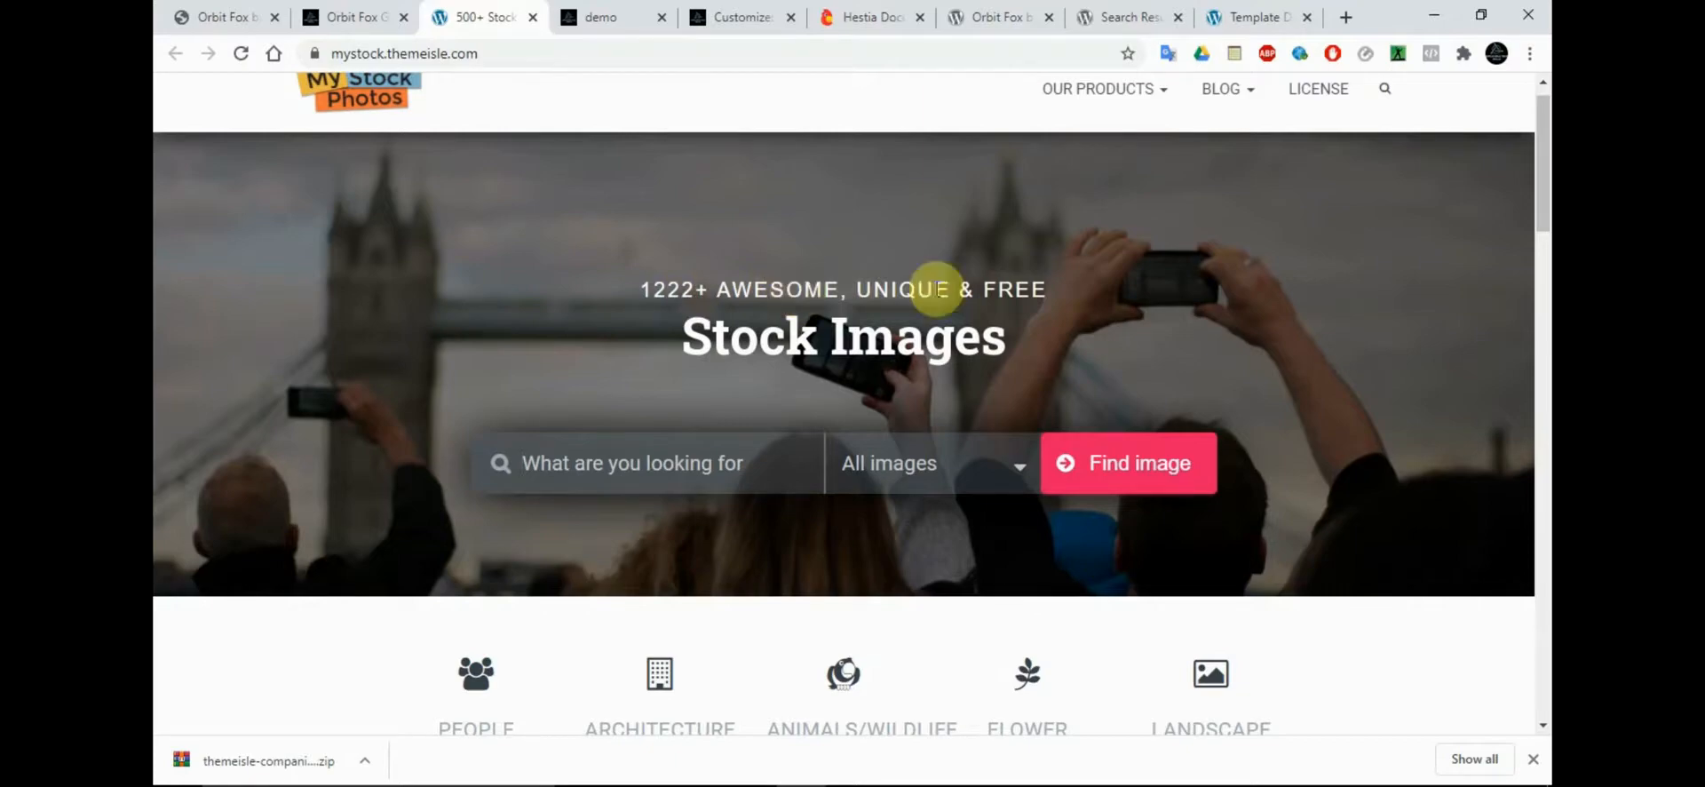
{"action": "mouse_move", "coordinate": [1543, 169]}
{"action": "left_mouse_down"}
{"action": "mouse_move", "coordinate": [1545, 609]}
{"action": "mouse_move", "coordinate": [1544, 160]}
{"action": "left_mouse_up"}
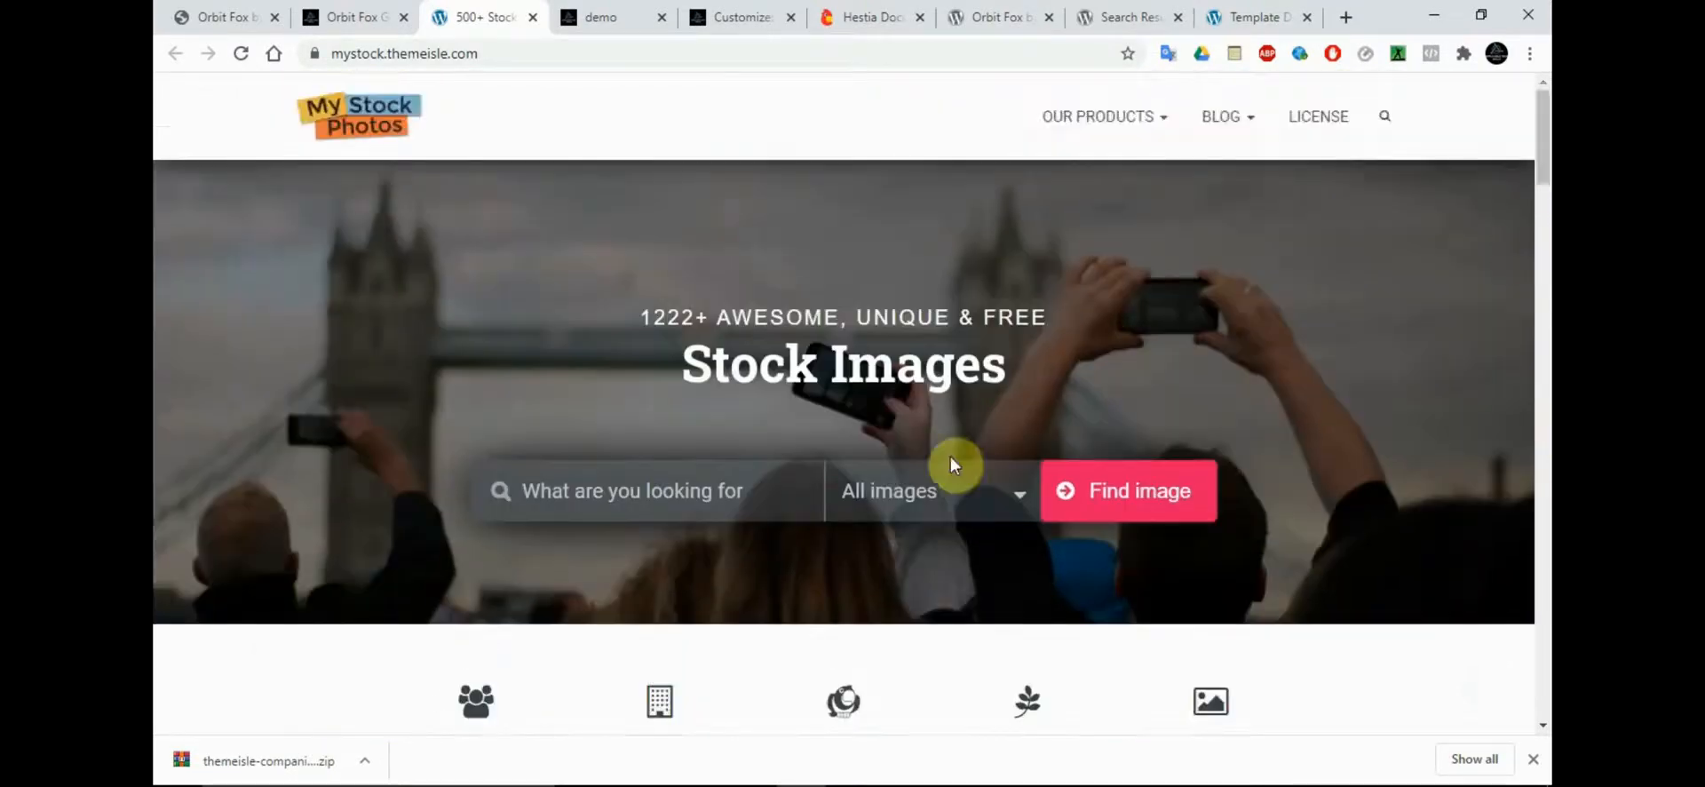
{"action": "left_click", "coordinate": [509, 60]}
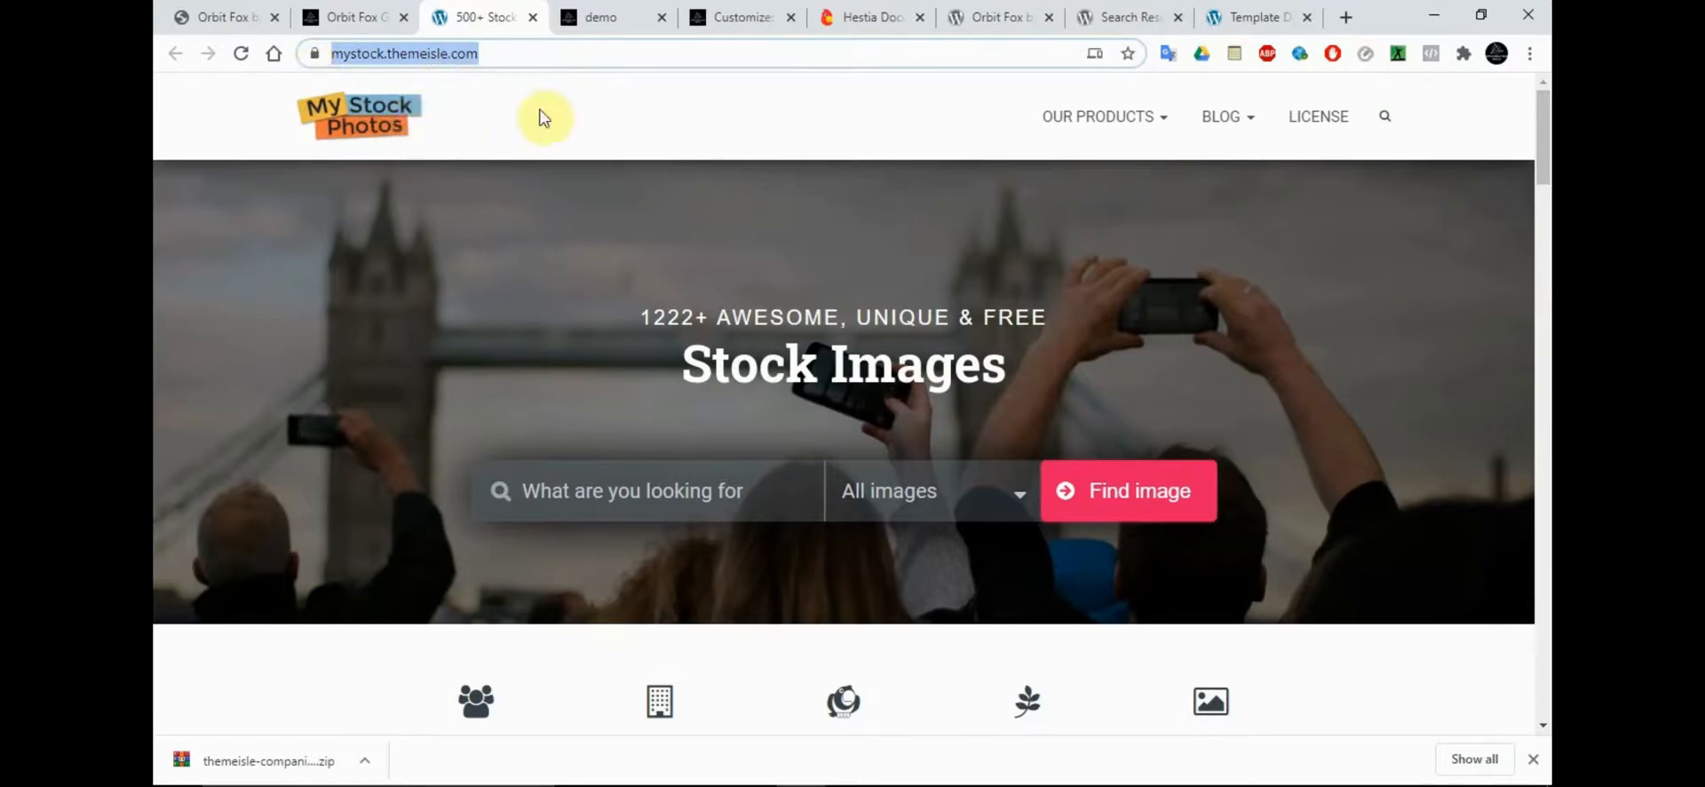
Activate the Policy Notice module in the Orbit Fox settings, allow the bottom bar about the website's privacy policy, and save the options
{"action": "left_click", "coordinate": [353, 11]}
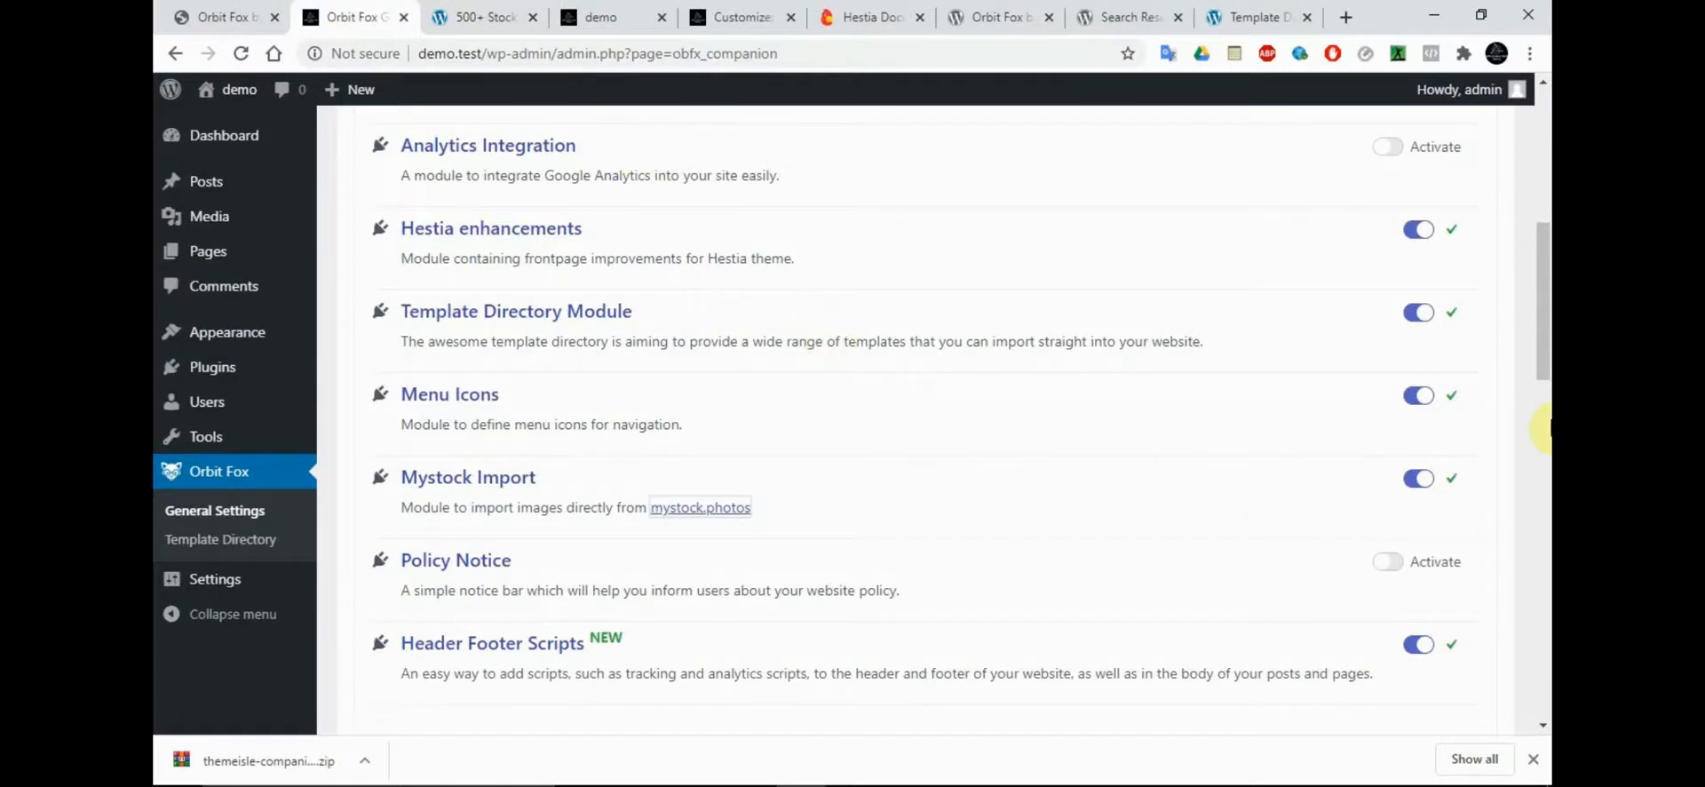
{"action": "scroll", "coordinate": [1543, 366], "scroll_direction": "down", "scroll_amount": 2}
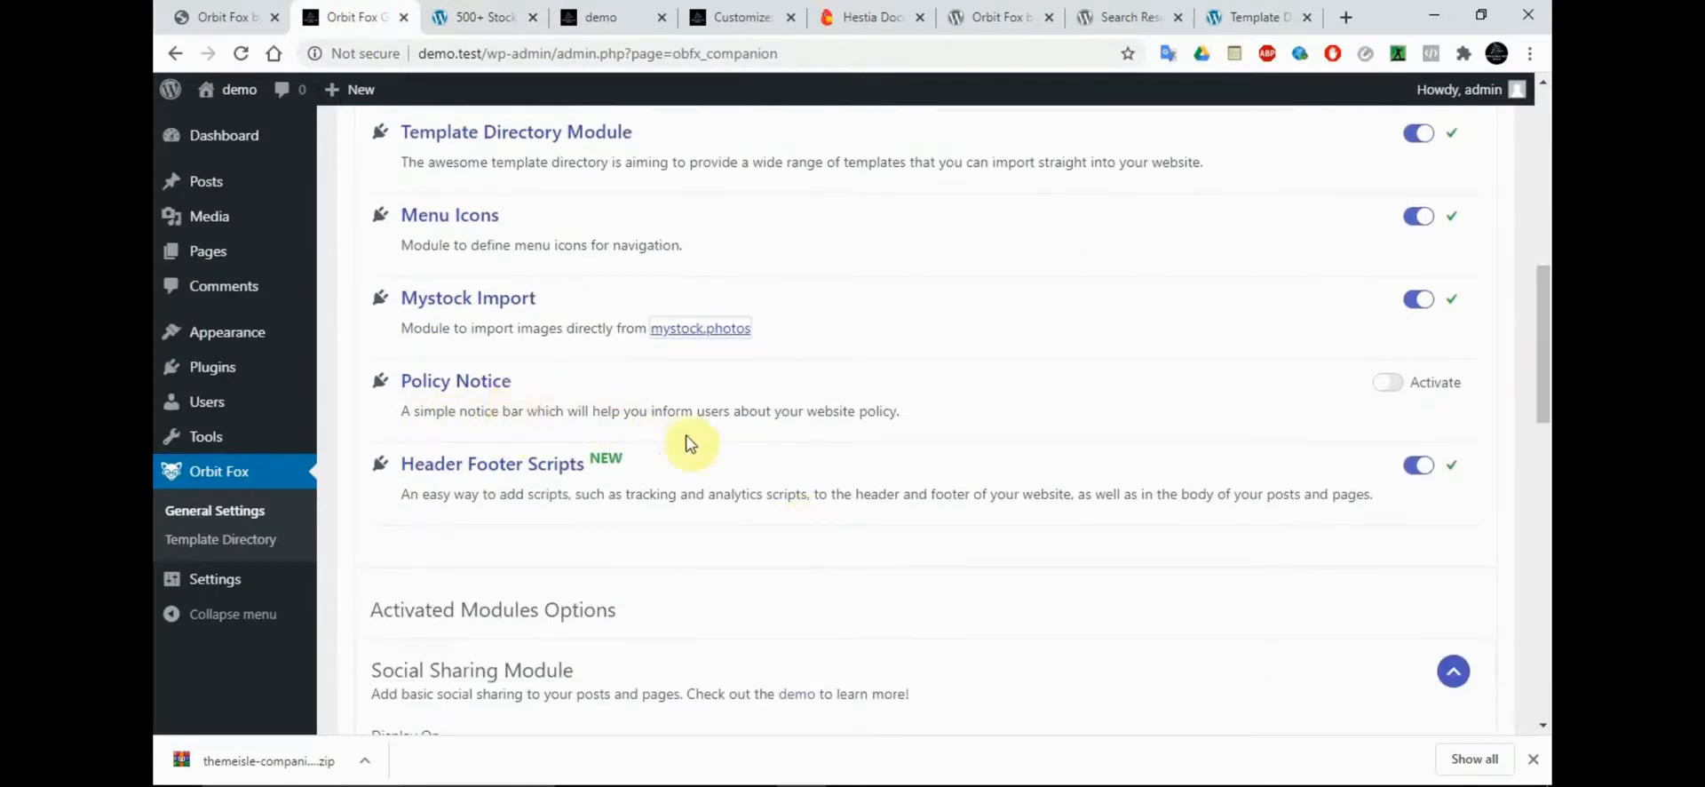
{"action": "left_click", "coordinate": [1403, 391]}
{"action": "scroll", "coordinate": [1545, 382], "scroll_direction": "down", "scroll_amount": 14}
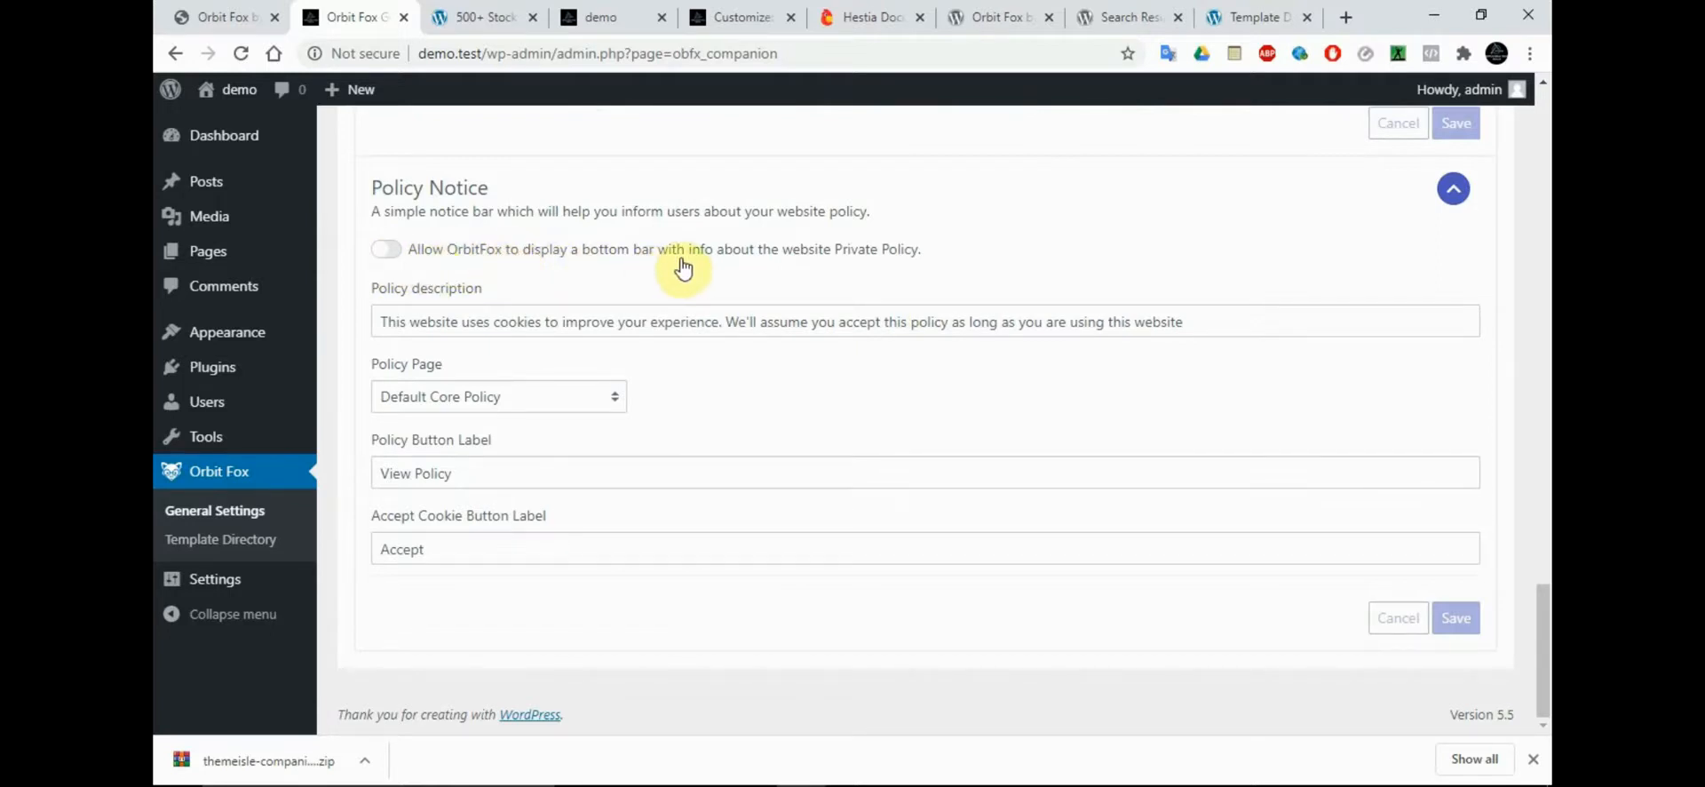
{"action": "left_click", "coordinate": [399, 254]}
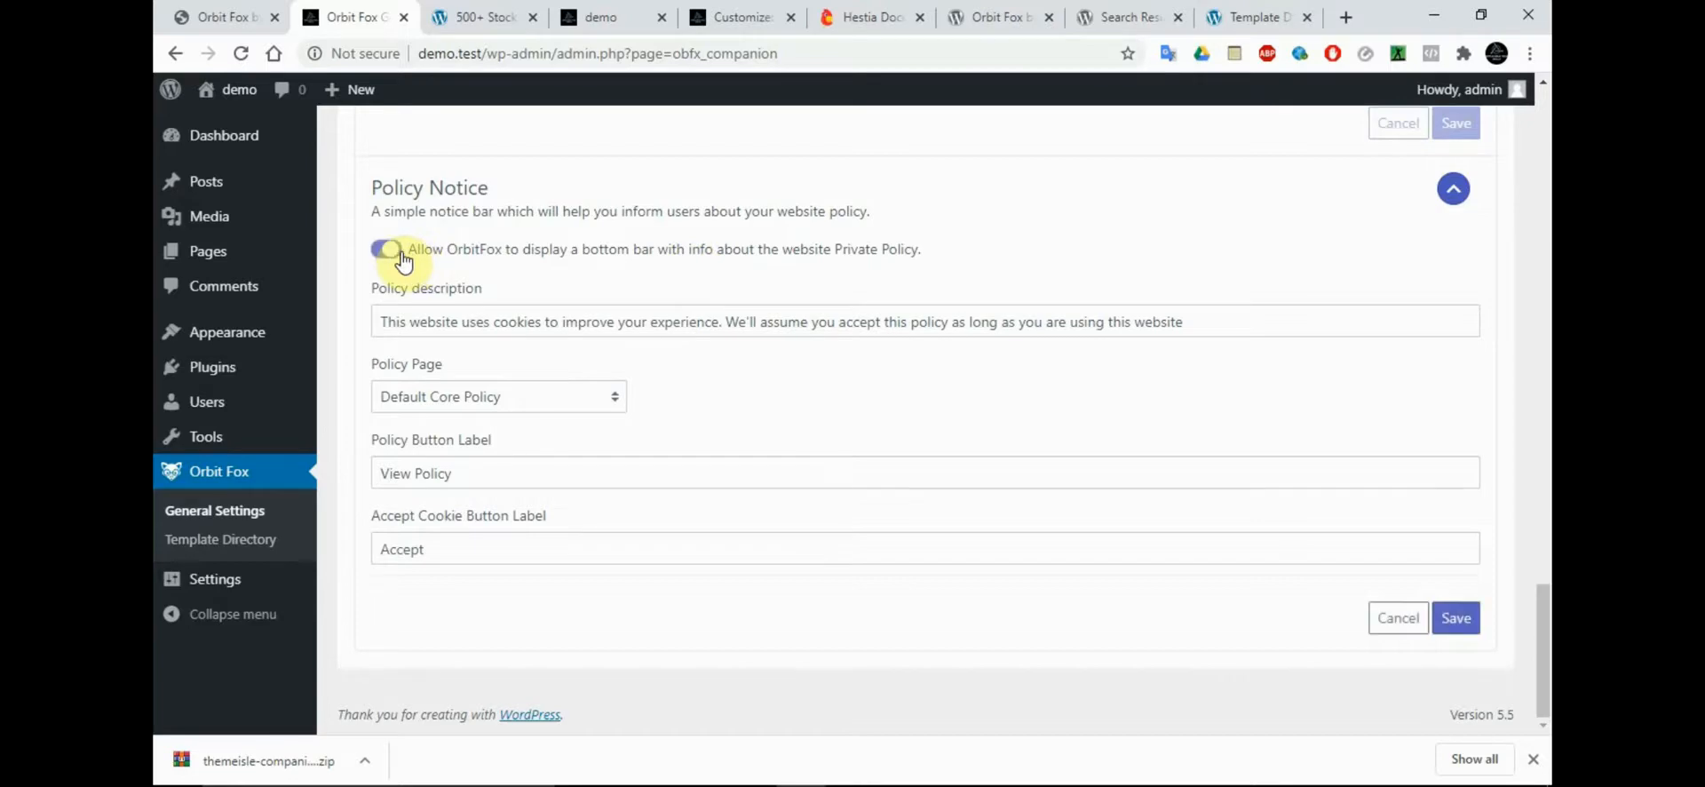
{"action": "left_click", "coordinate": [1456, 617]}
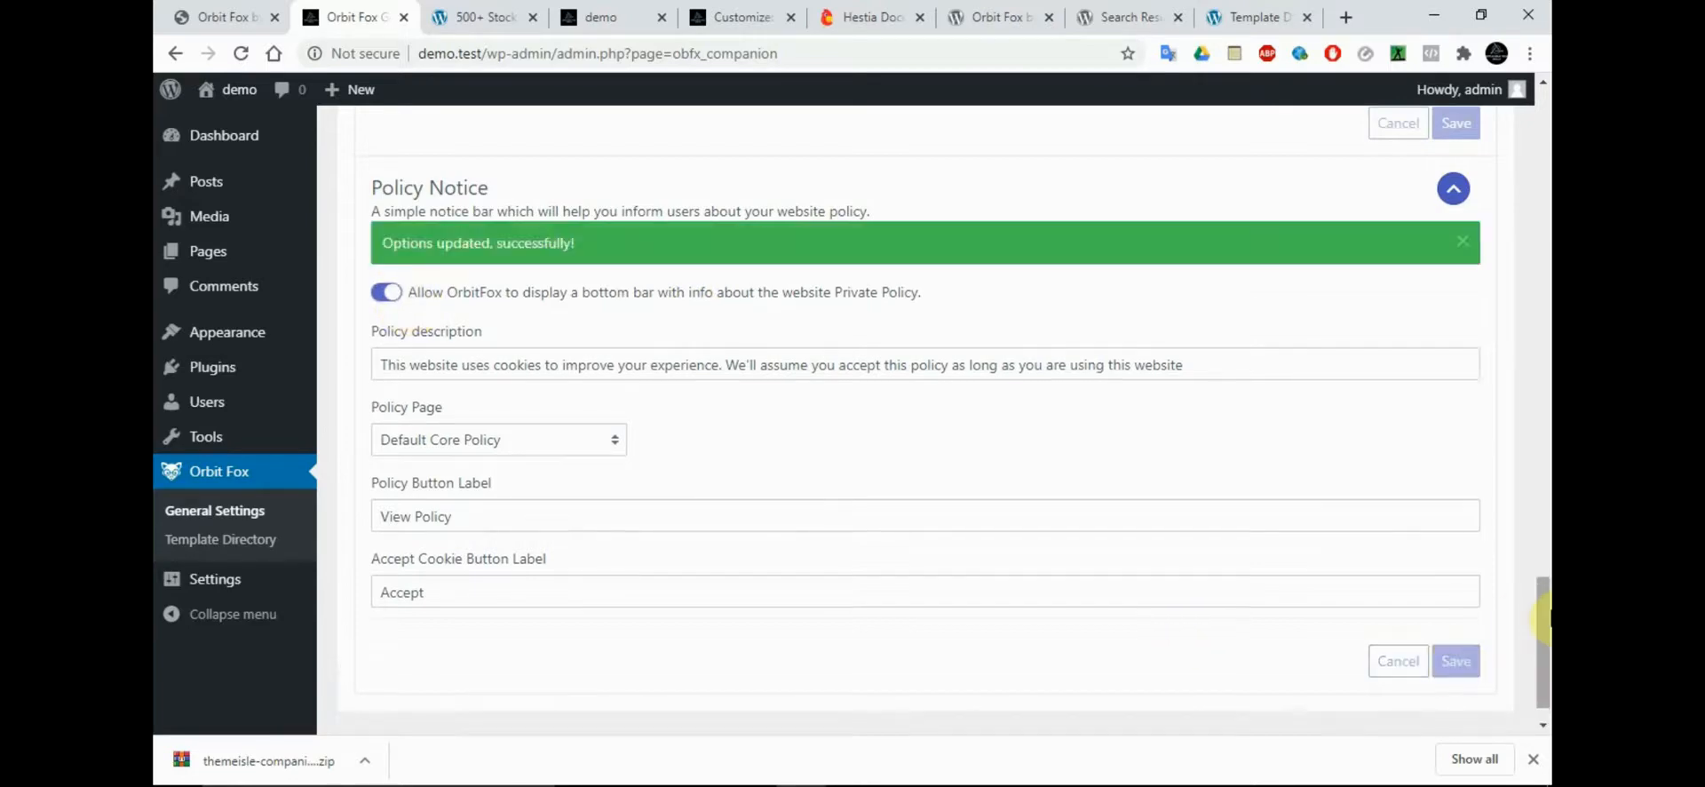
Read the Header Footer Scripts module's description and collapse the Social Sharing Module and Policy Notice option sections
{"action": "left_click_drag", "start_coordinate": [1544, 617], "coordinate": [1543, 285]}
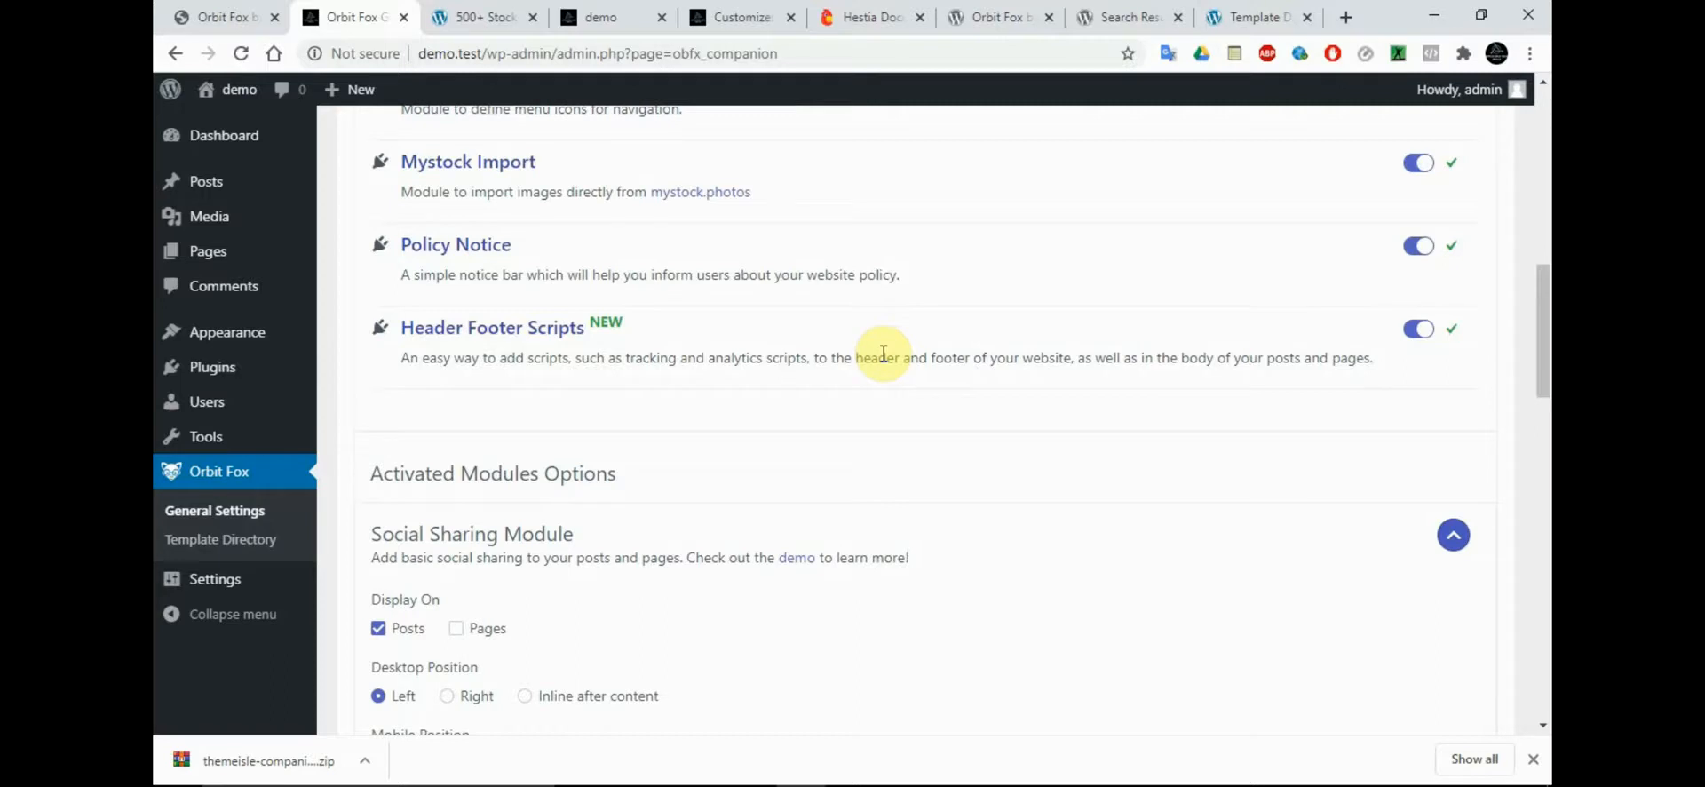
{"action": "triple_click", "coordinate": [554, 331]}
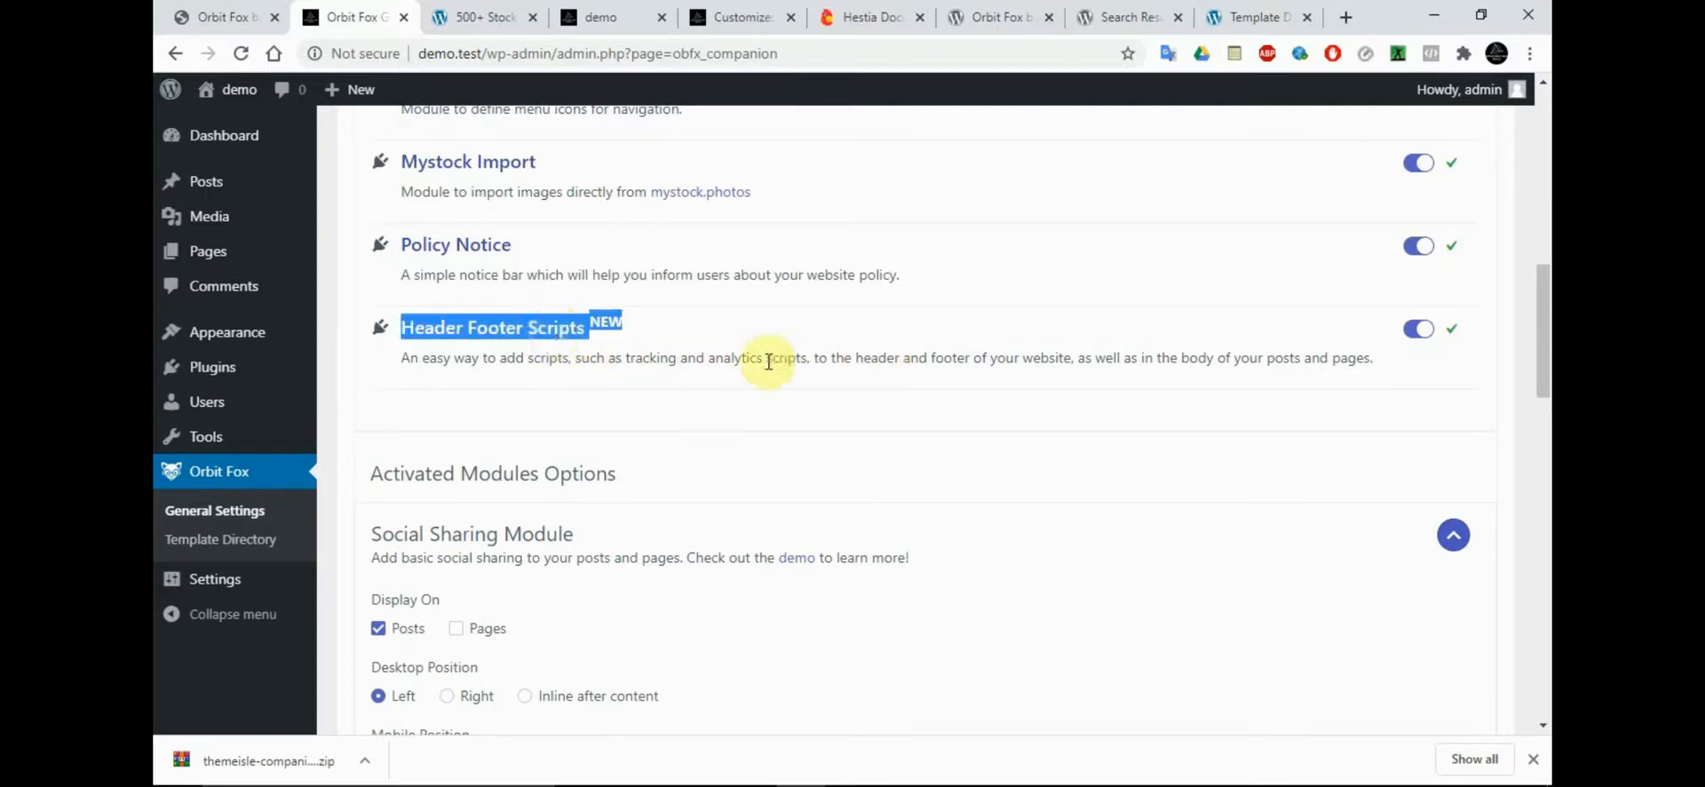
{"action": "left_click", "coordinate": [1470, 542]}
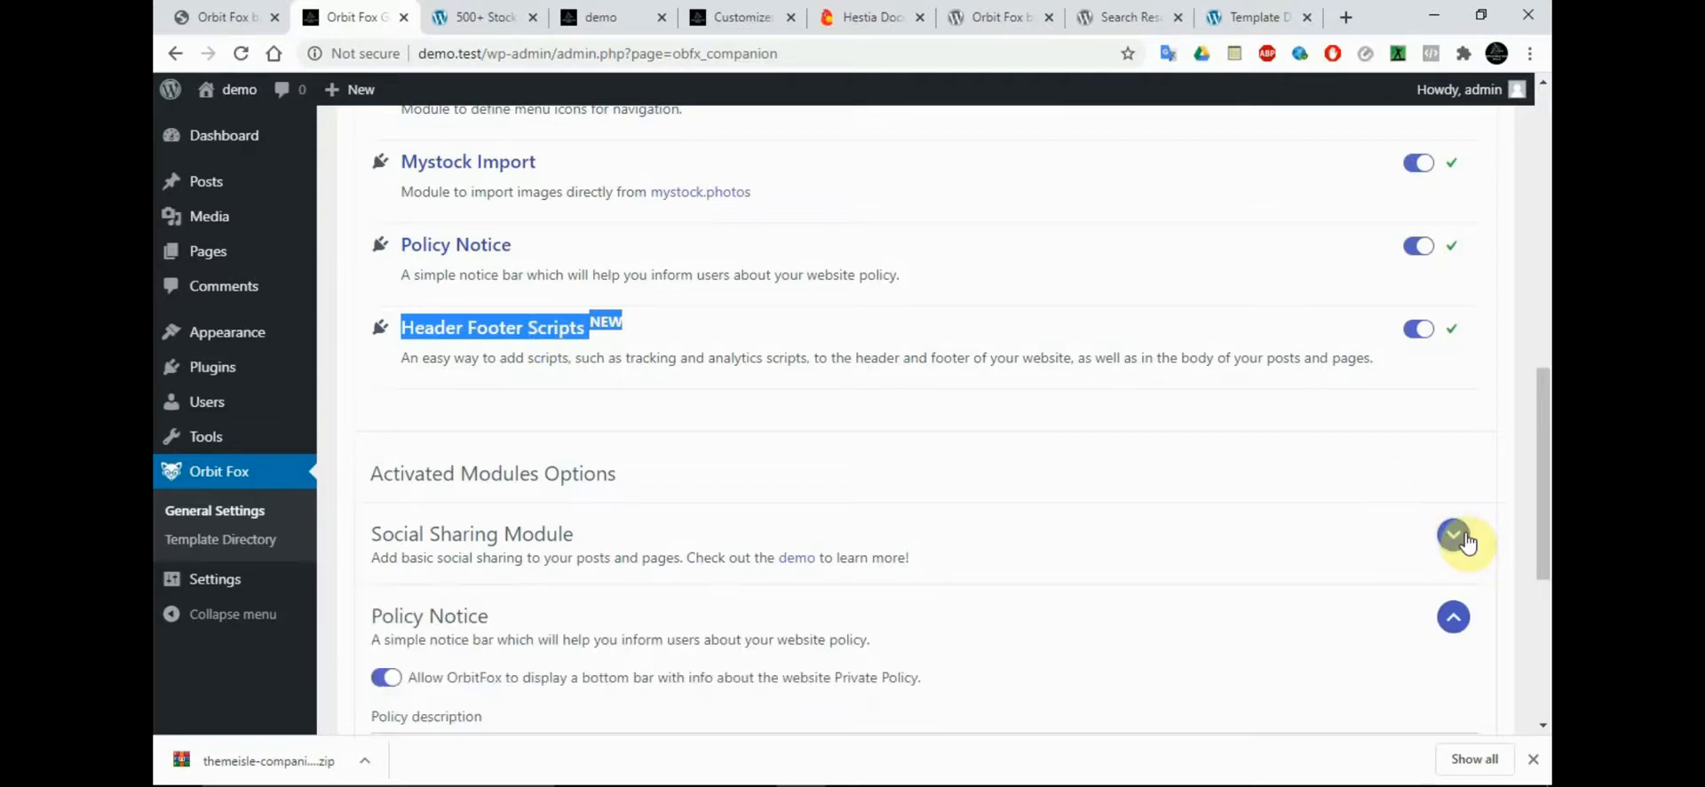
{"action": "left_click_drag", "start_coordinate": [1544, 427], "coordinate": [1545, 532]}
{"action": "left_click", "coordinate": [1453, 292]}
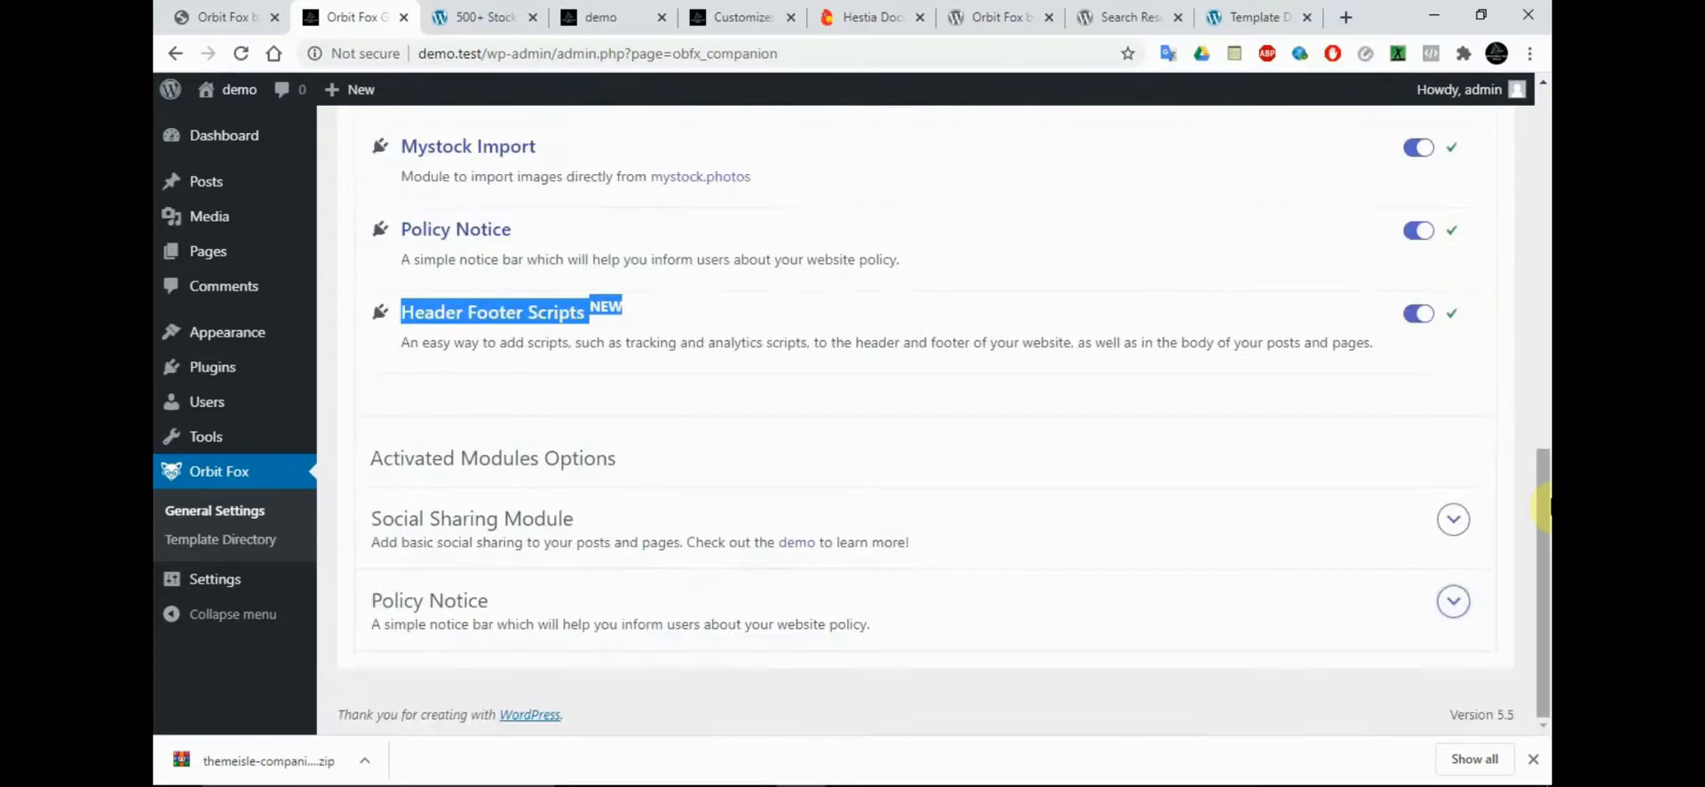
Open Orbit Fox's recommended plugins and review the list, checking the OrbitFox website's Template Directory page in between
{"action": "left_click_drag", "start_coordinate": [1545, 524], "coordinate": [1544, 351]}
{"action": "left_click", "coordinate": [685, 383]}
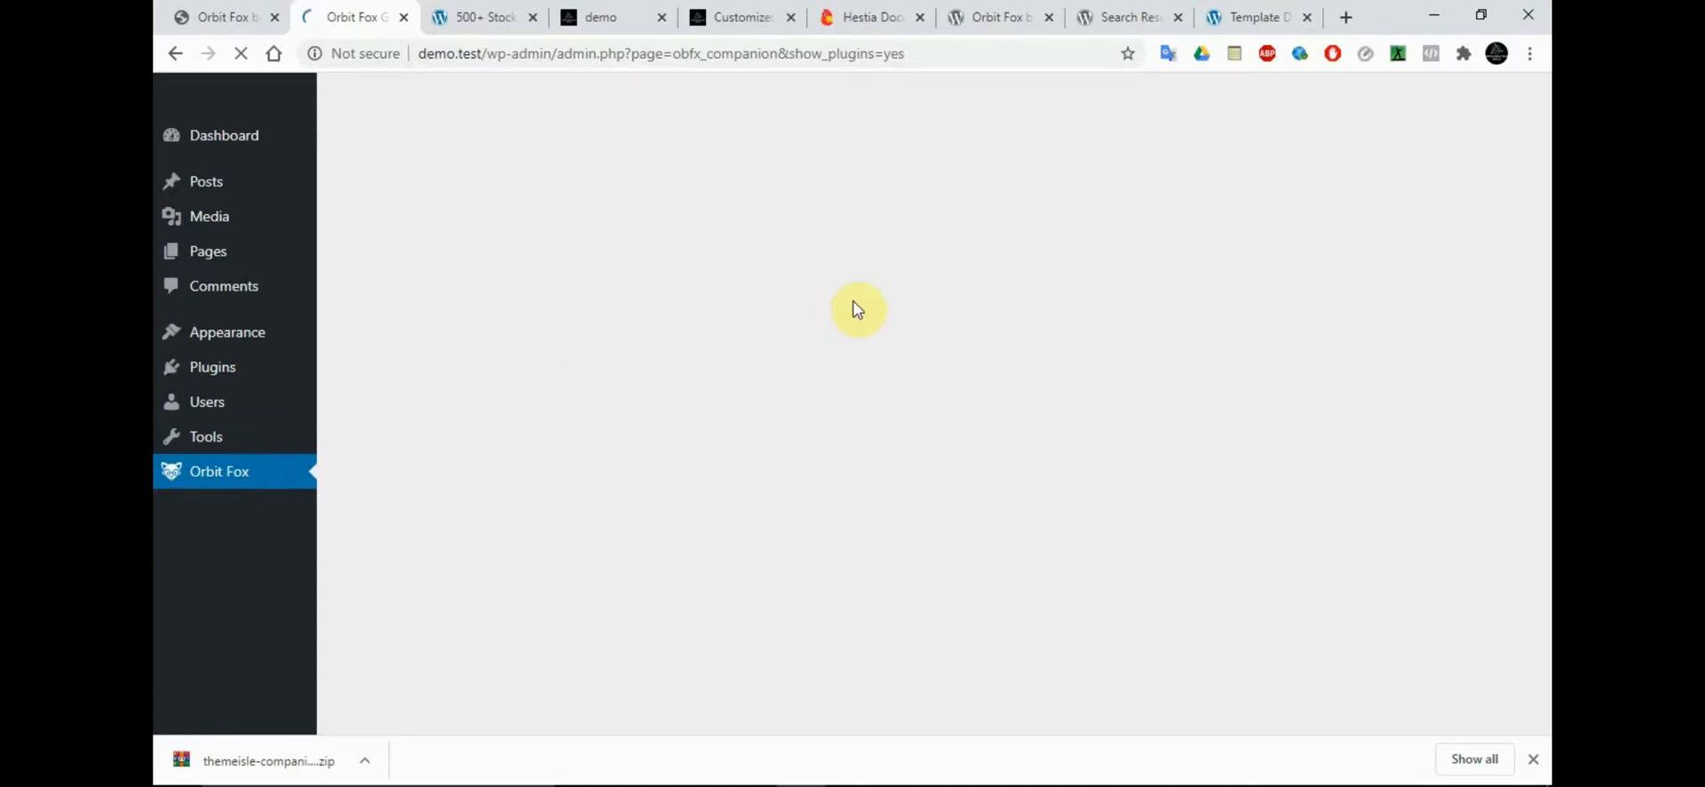
{"action": "left_click", "coordinate": [1231, 9]}
{"action": "left_click_drag", "start_coordinate": [1544, 154], "coordinate": [1535, 233]}
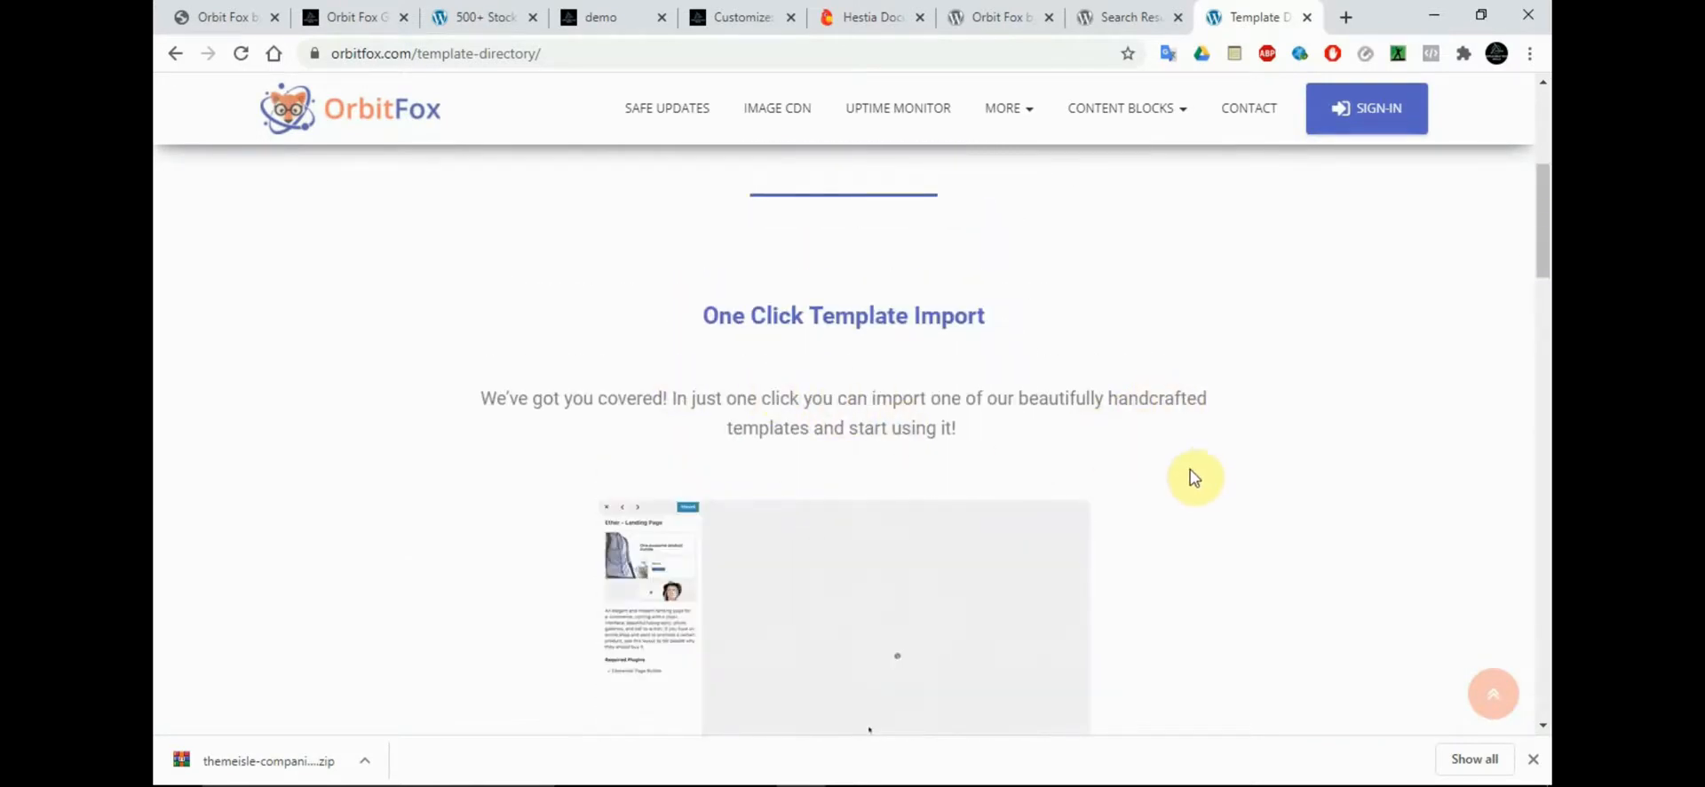
{"action": "left_click_drag", "start_coordinate": [1542, 252], "coordinate": [781, 4]}
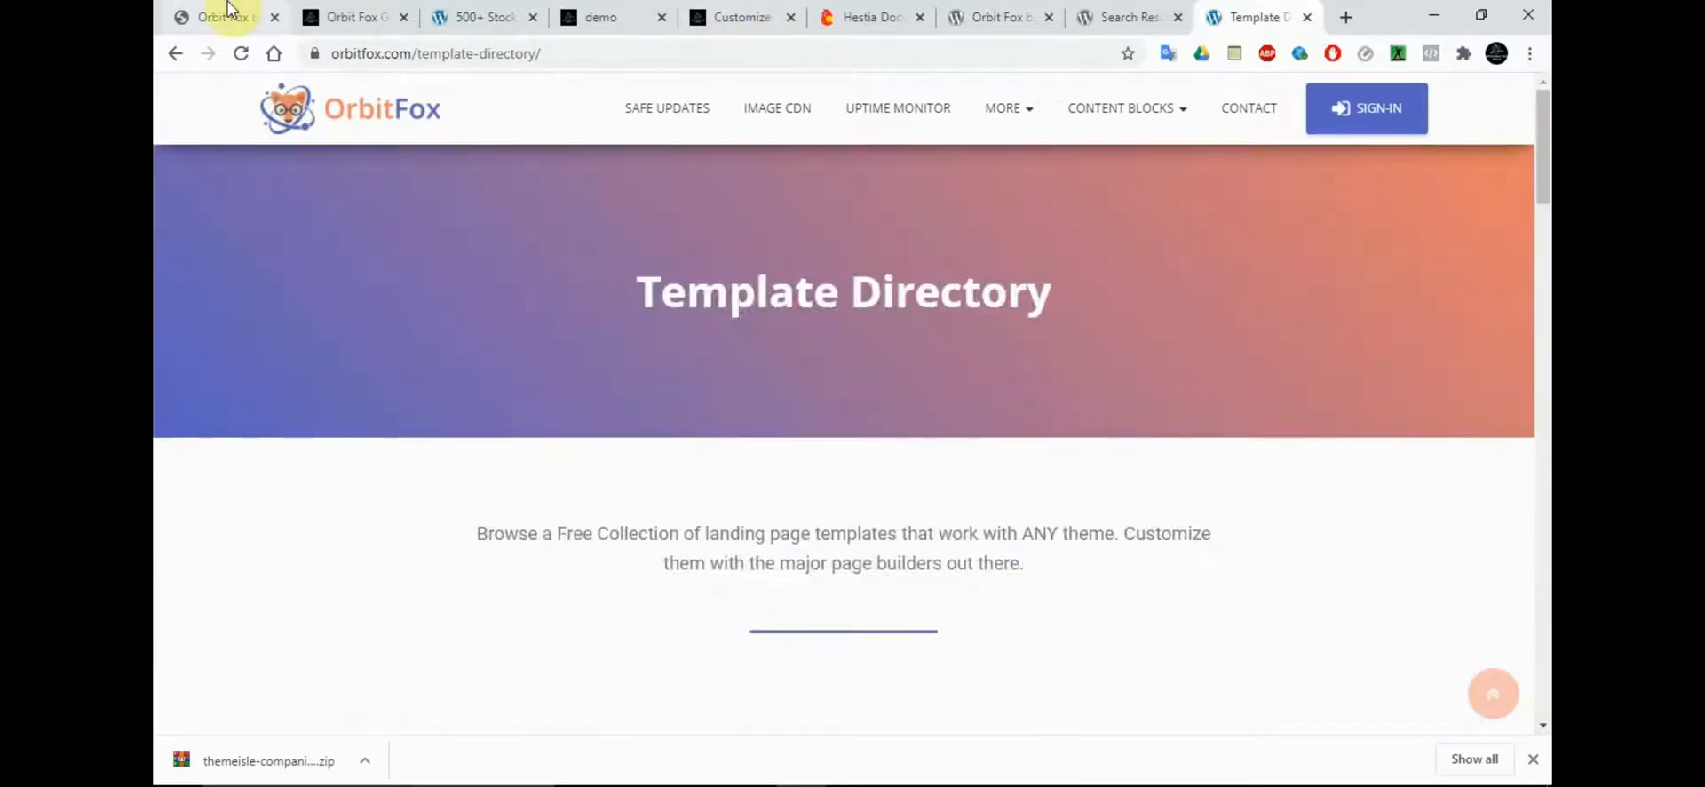
{"action": "left_click", "coordinate": [333, 16]}
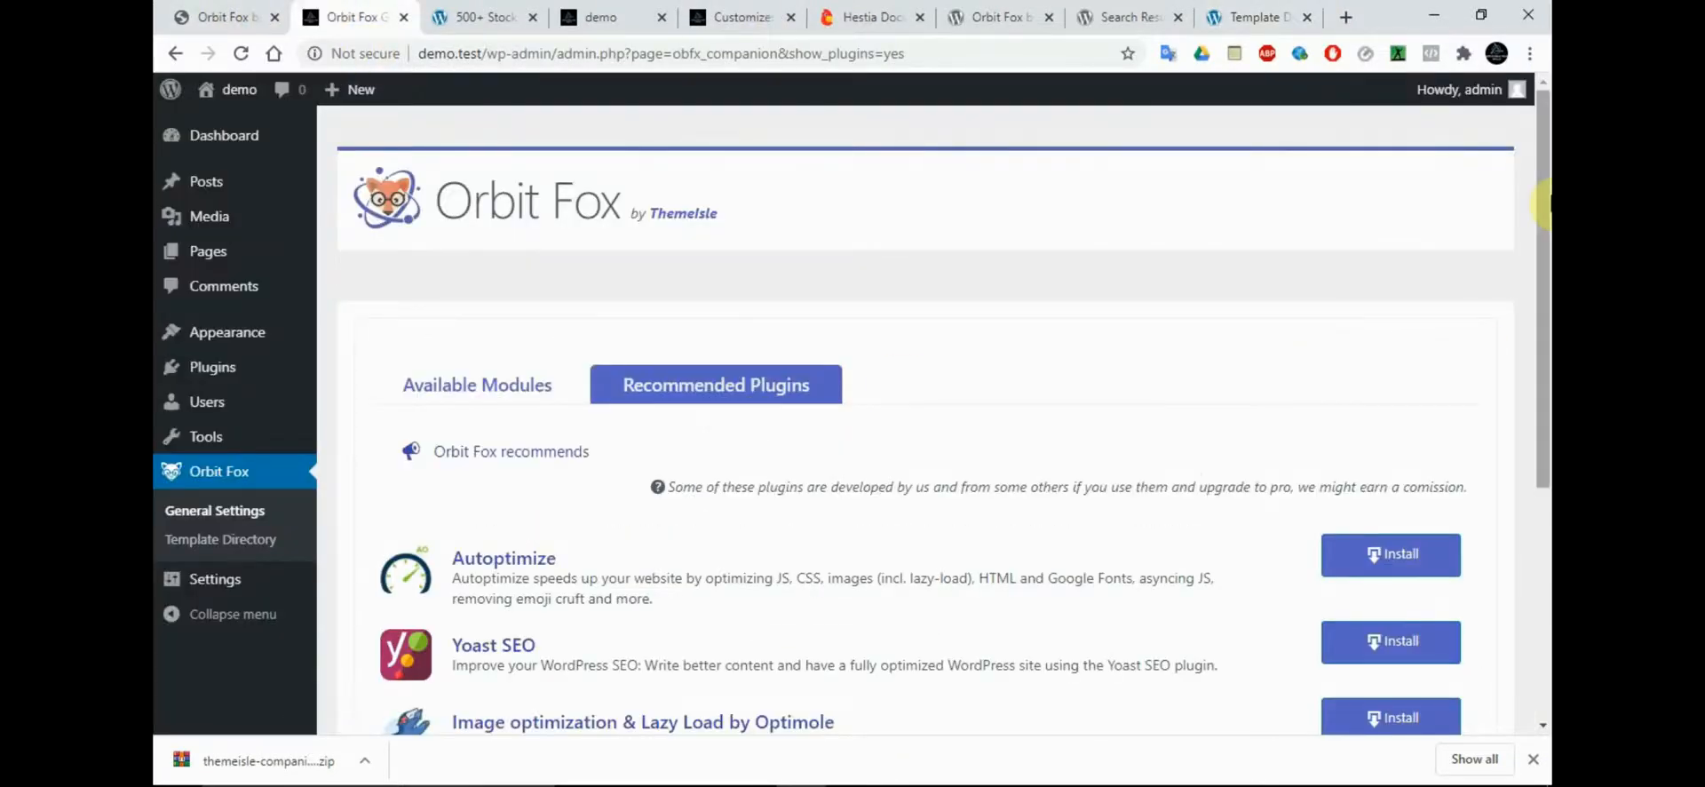
{"action": "left_click_drag", "start_coordinate": [1544, 197], "coordinate": [1543, 477]}
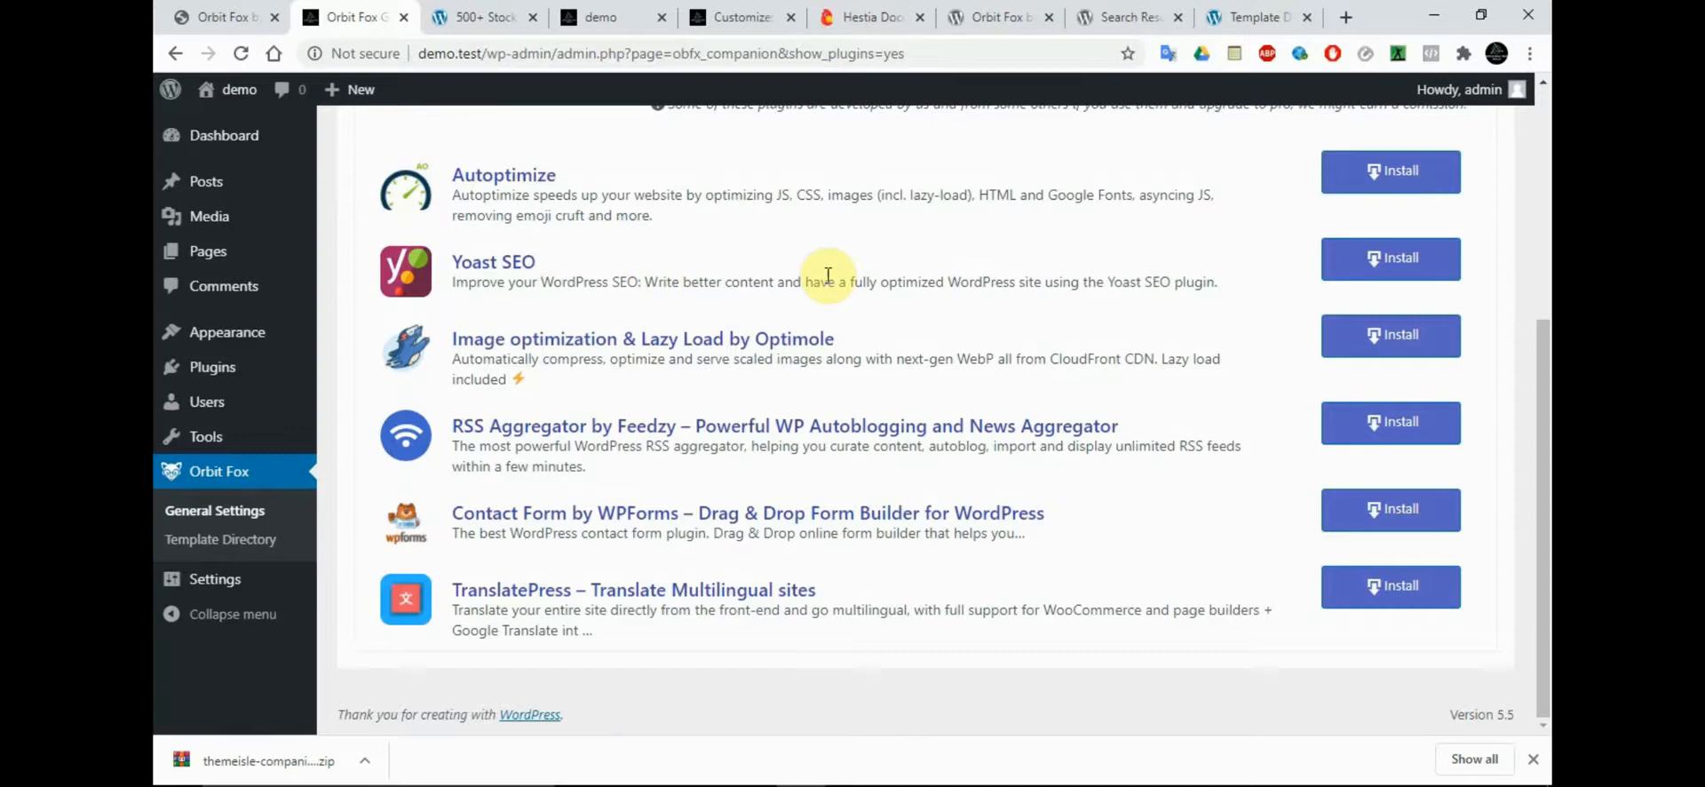
Examine the Orbit Fox plugin page on WordPress.org, including its features, ratings and number of active installations
{"action": "left_click", "coordinate": [1128, 17]}
{"action": "left_click", "coordinate": [986, 17]}
{"action": "left_click_drag", "start_coordinate": [1544, 180], "coordinate": [1545, 303]}
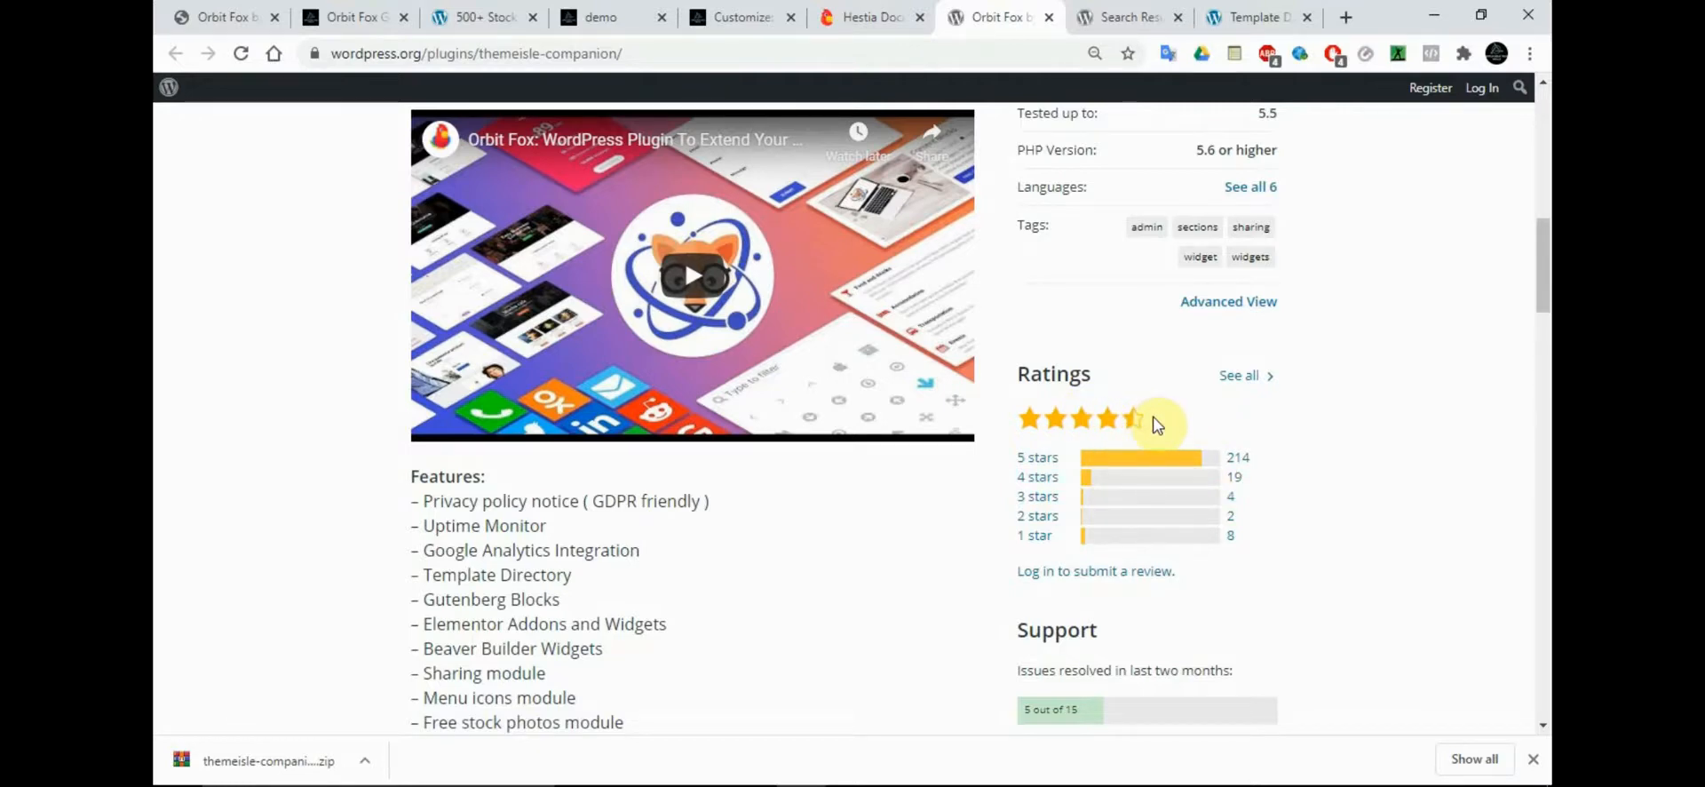
{"action": "left_click_drag", "start_coordinate": [1545, 284], "coordinate": [1545, 146]}
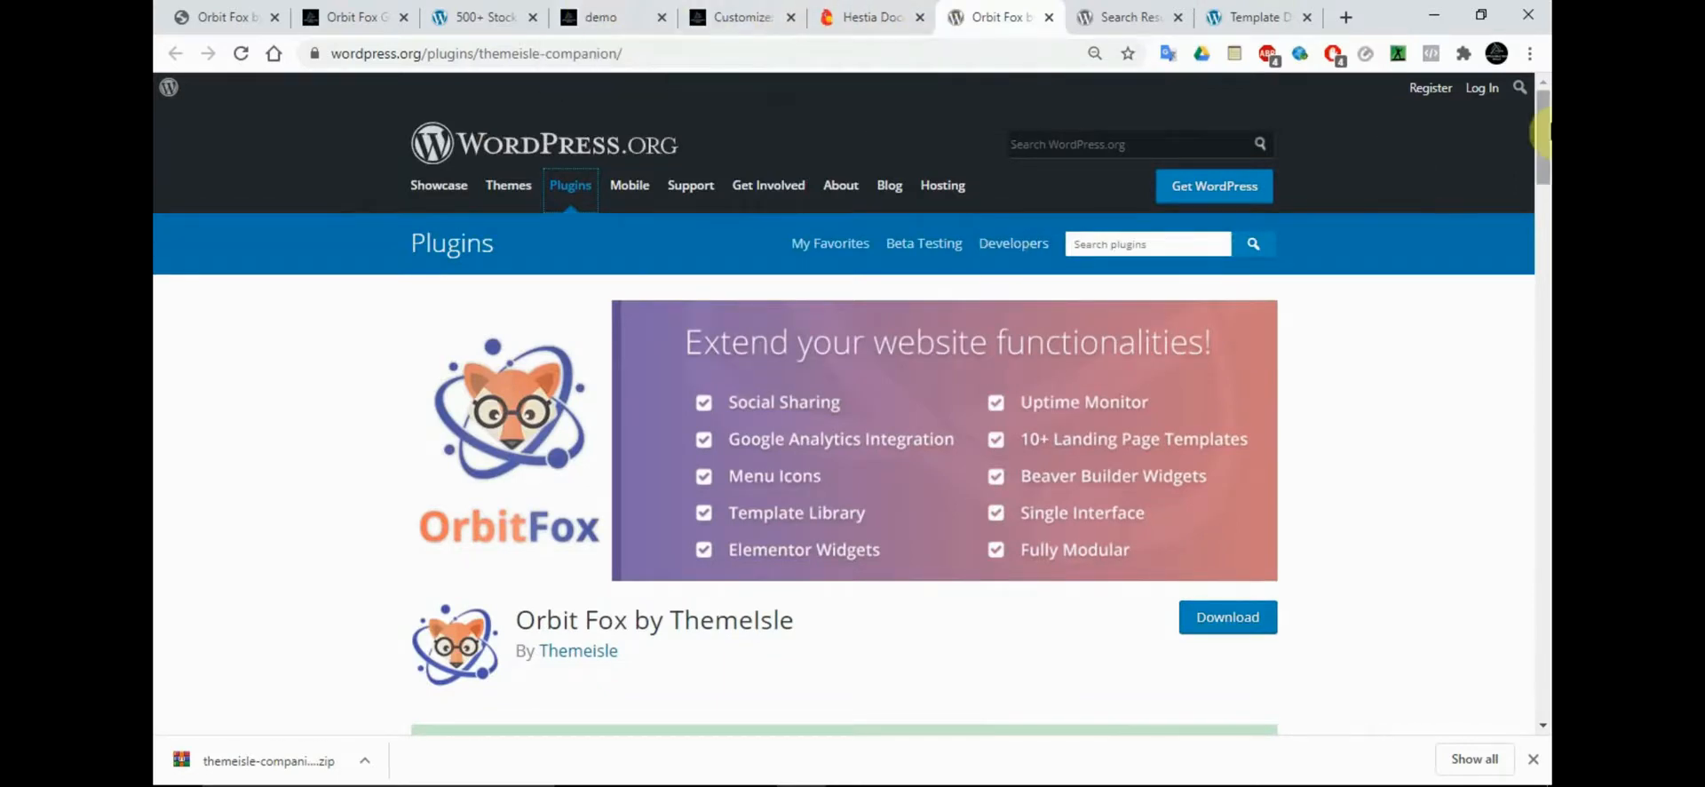
{"action": "left_click_drag", "start_coordinate": [1545, 147], "coordinate": [1543, 226]}
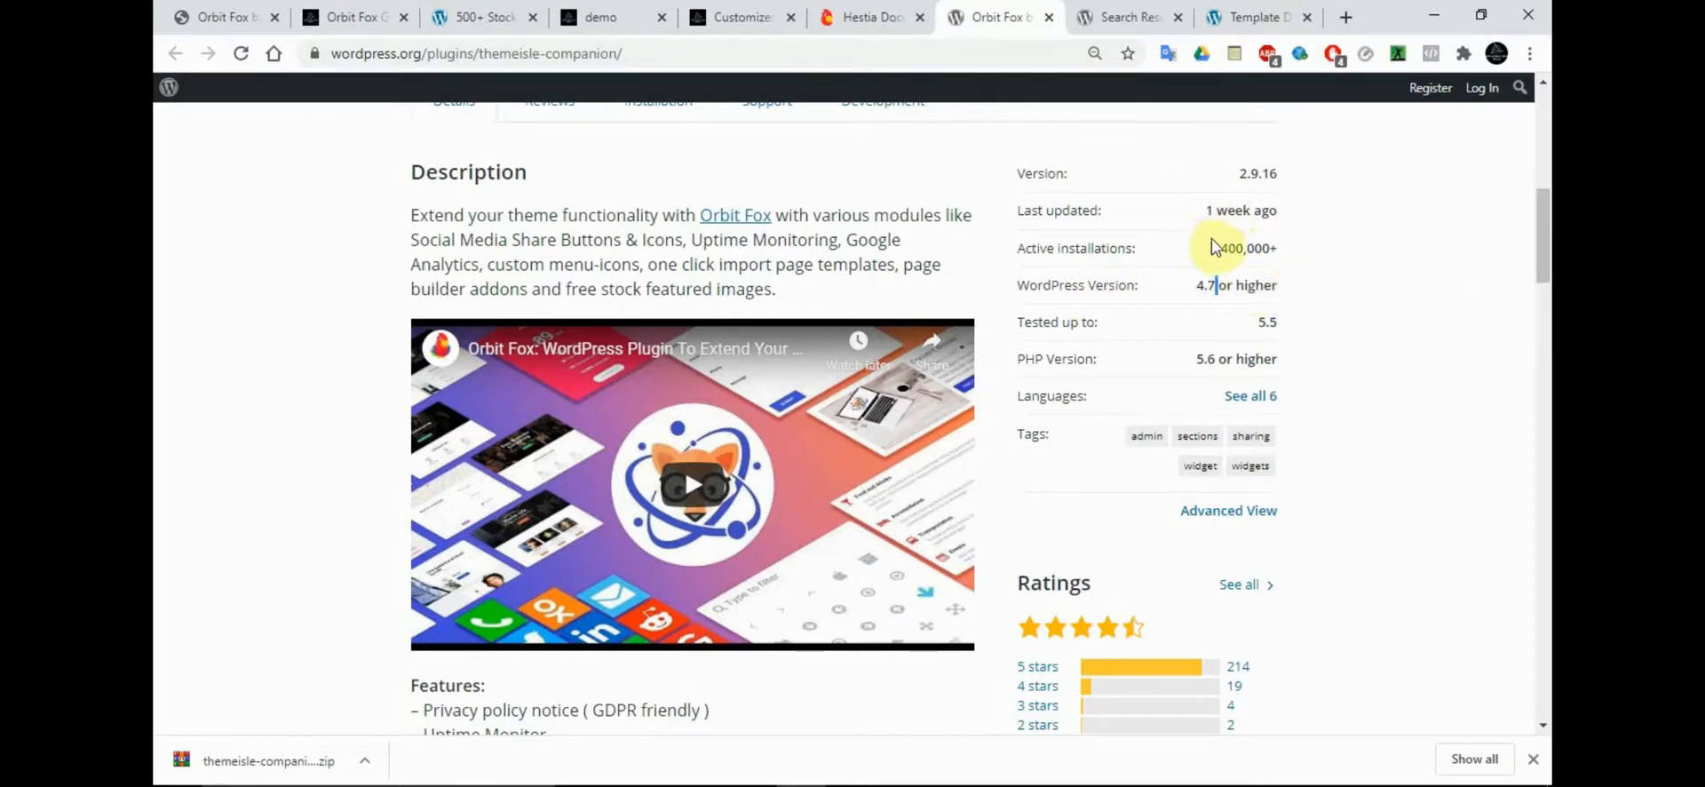
{"action": "left_click_drag", "start_coordinate": [1217, 251], "coordinate": [1296, 258]}
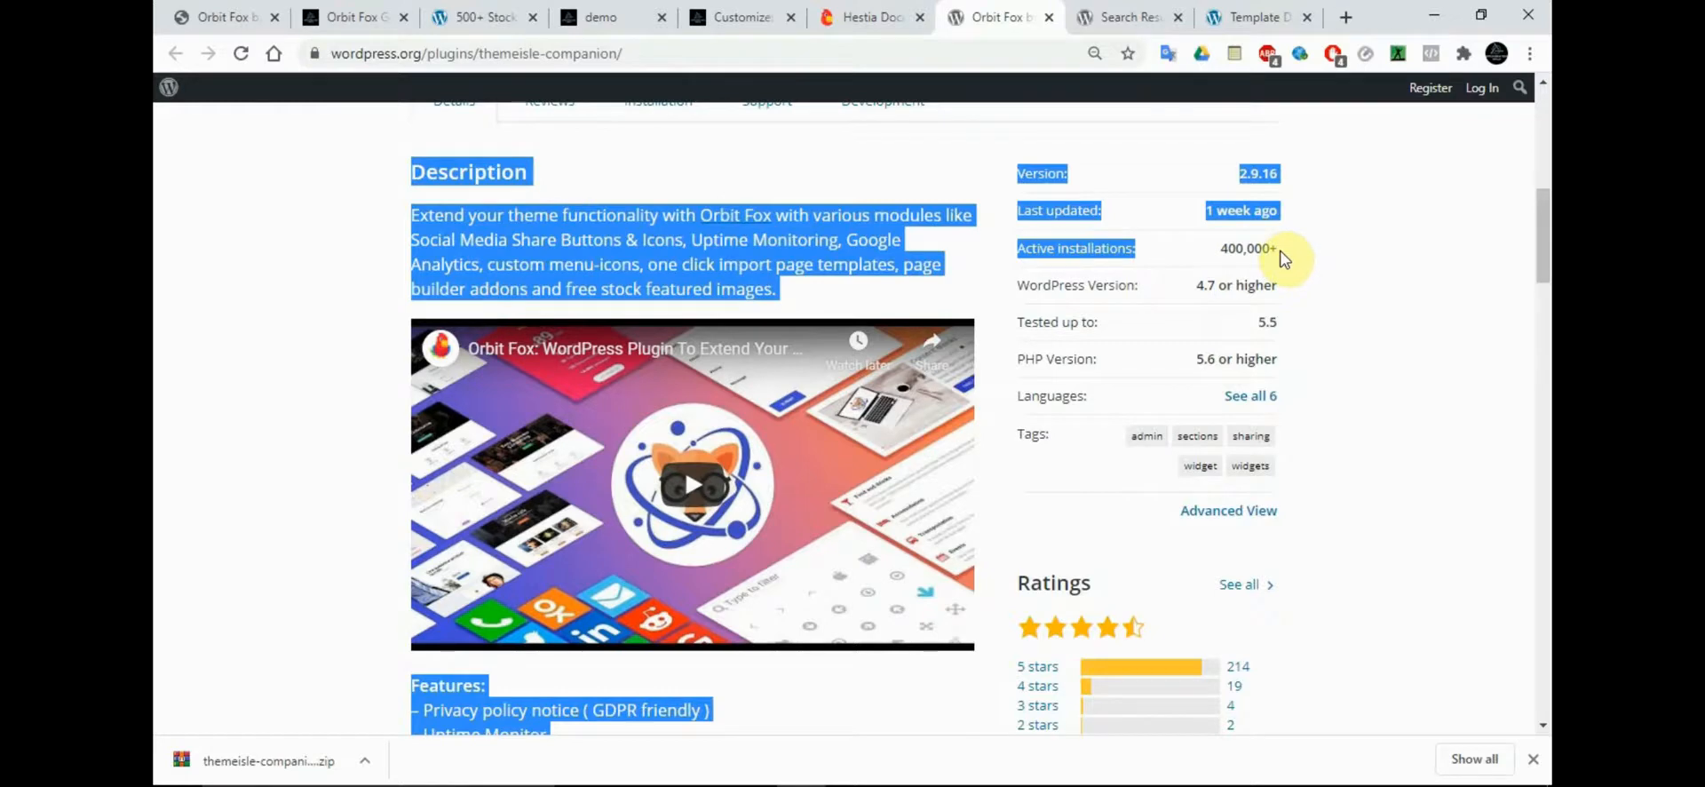
{"action": "double_click", "coordinate": [1279, 249]}
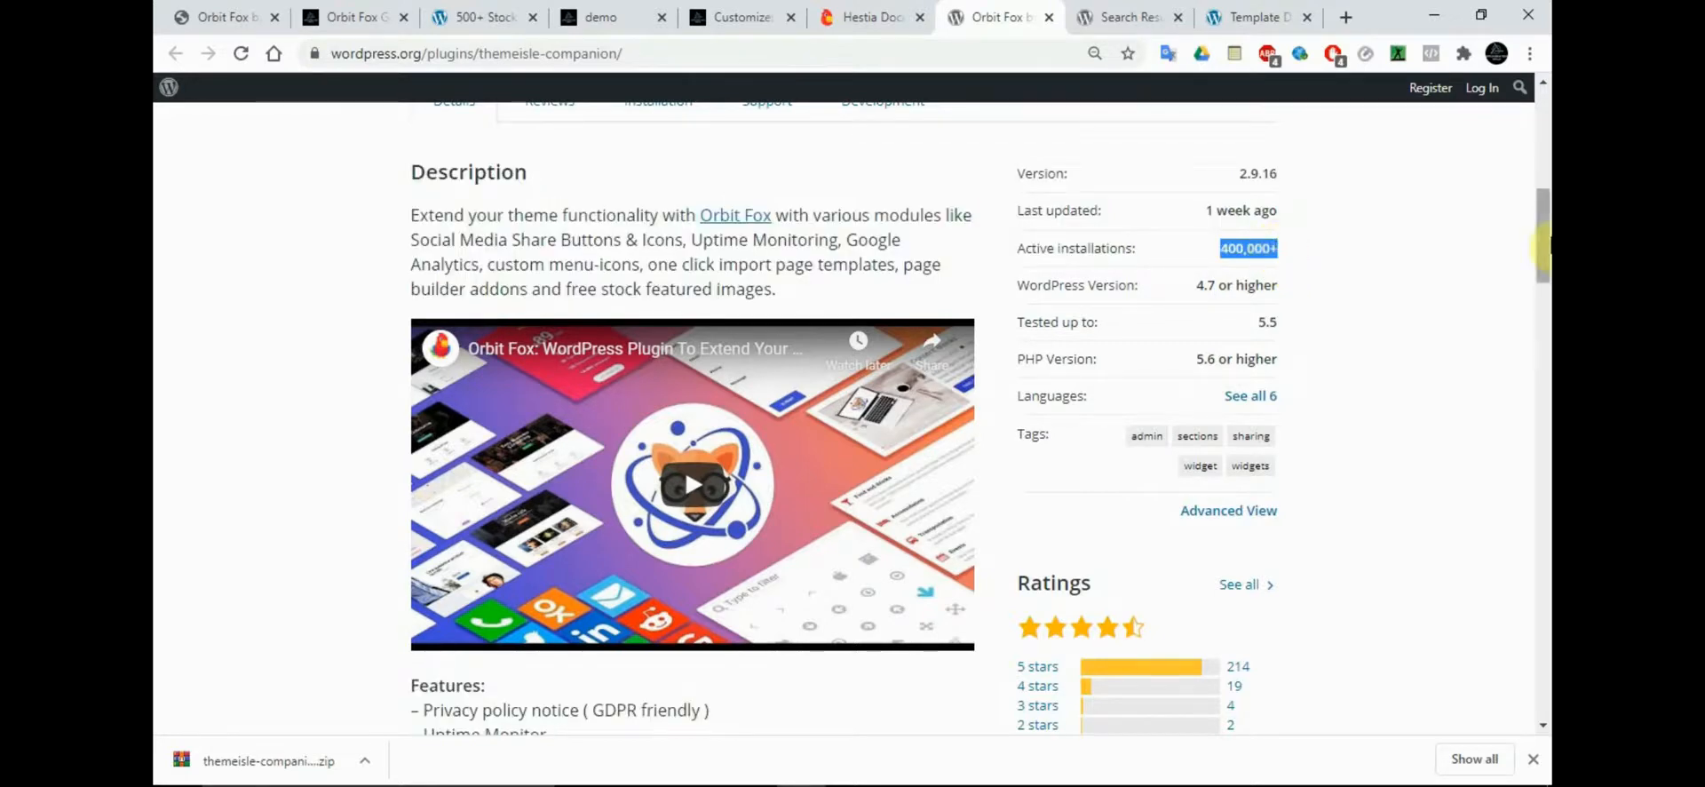
{"action": "scroll", "coordinate": [1545, 182], "scroll_direction": "up", "scroll_amount": 5}
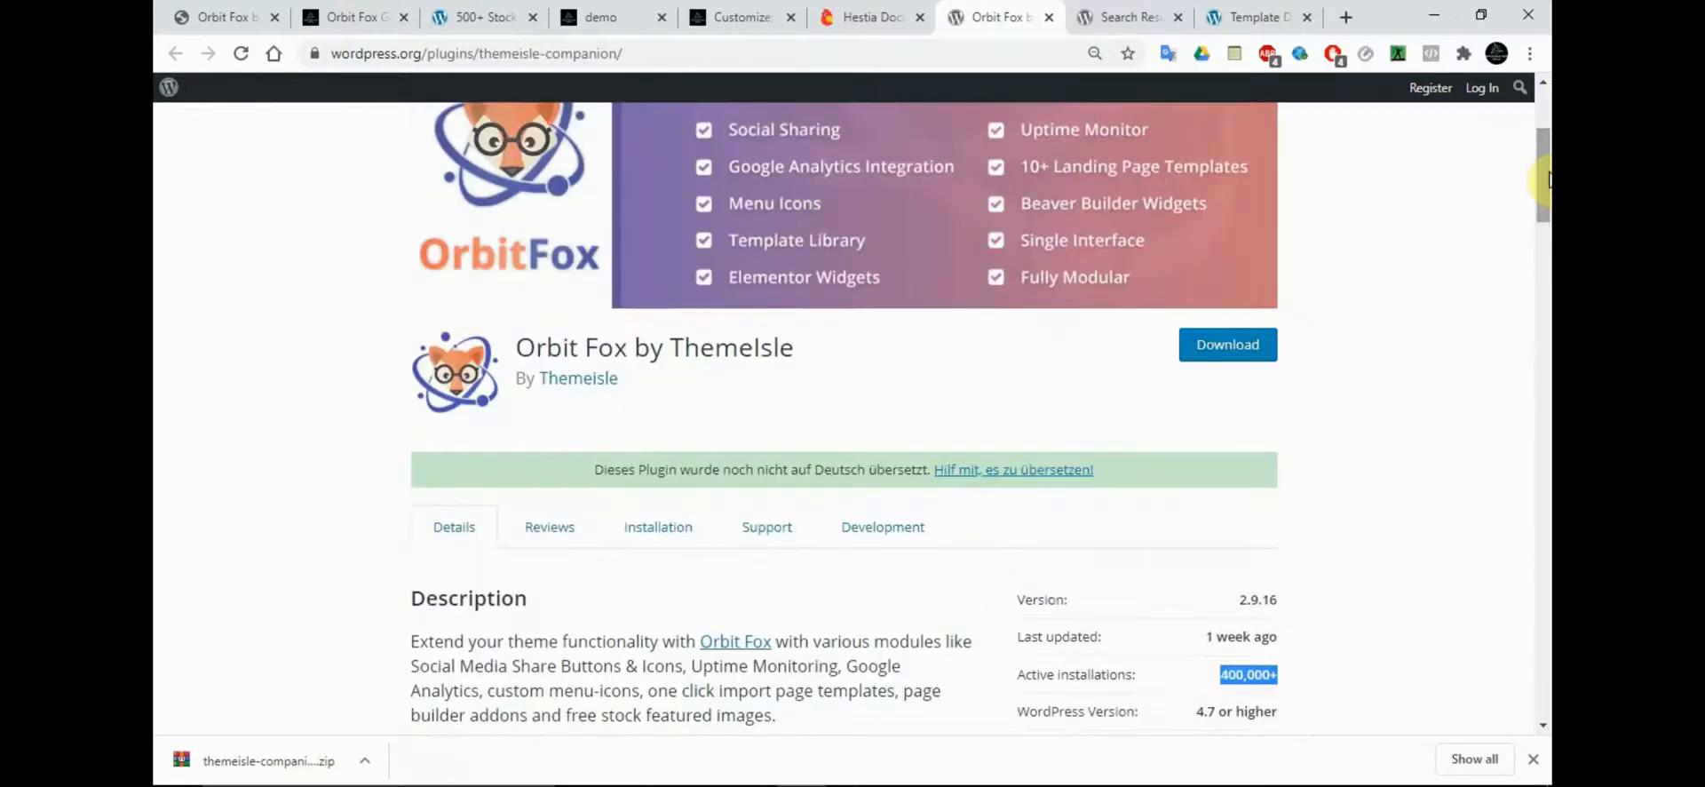
Review the recommended plugins in the Hestia documentation and copy the plugin name "WPForms Lite"
{"action": "left_click", "coordinate": [870, 12]}
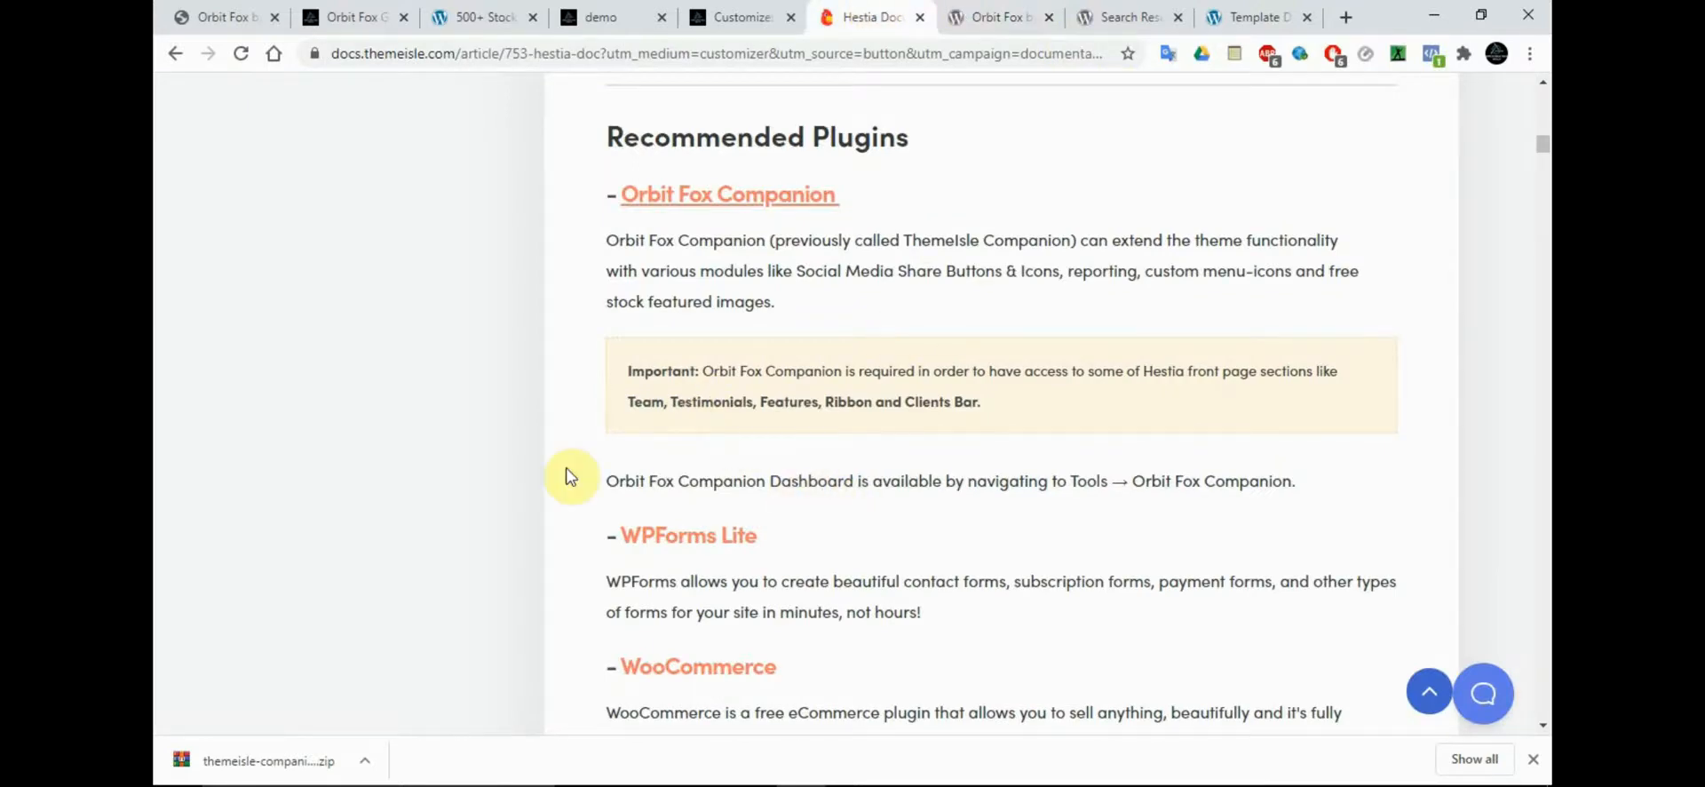
{"action": "scroll", "coordinate": [564, 475], "scroll_direction": "down", "scroll_amount": 2}
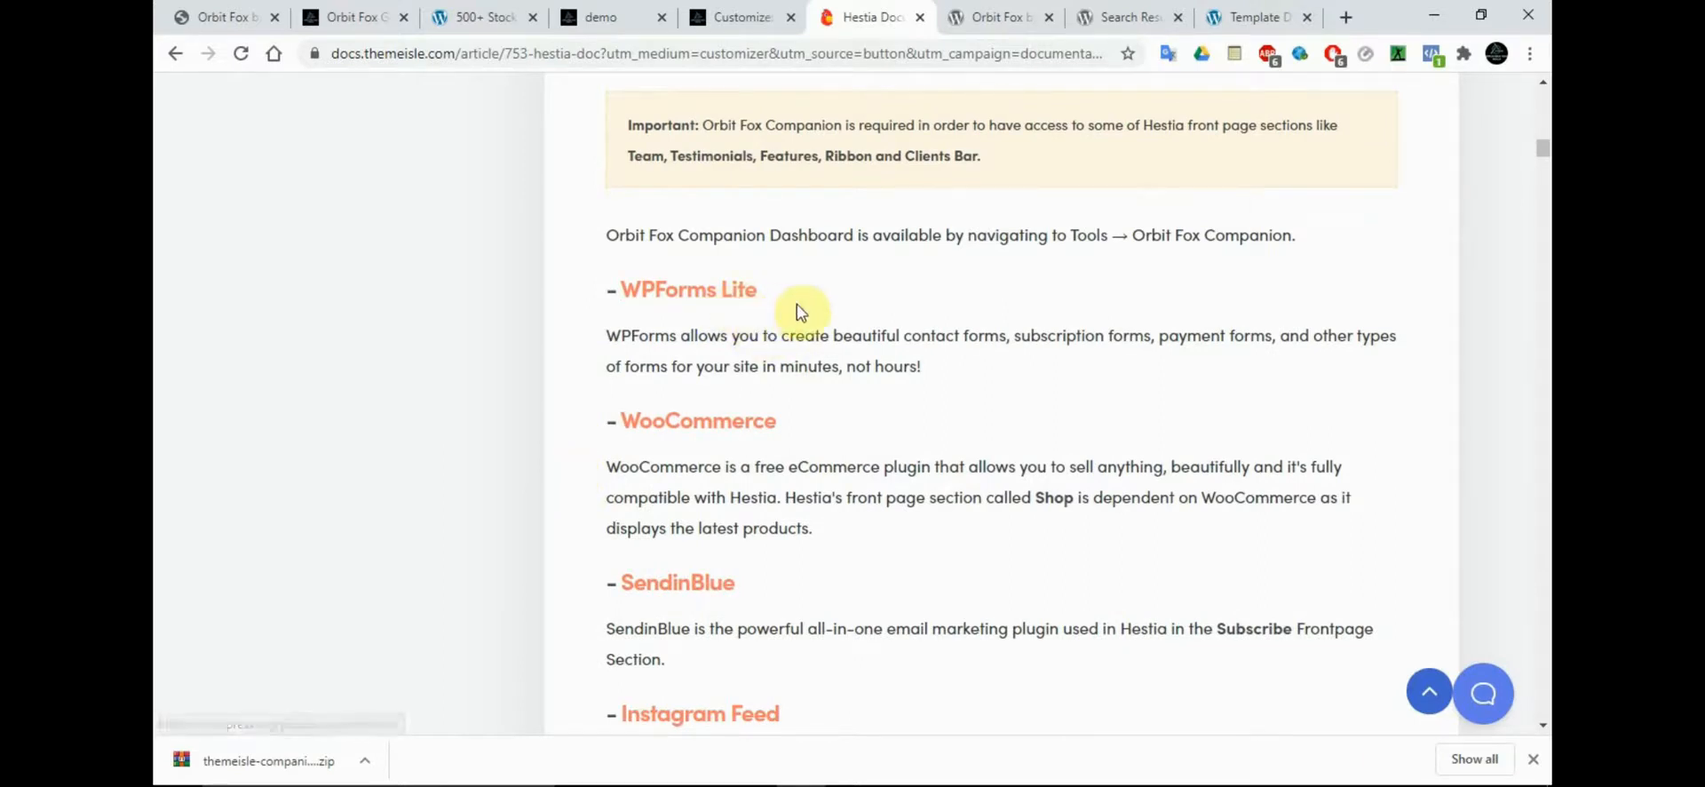
{"action": "left_click_drag", "start_coordinate": [759, 293], "coordinate": [631, 291]}
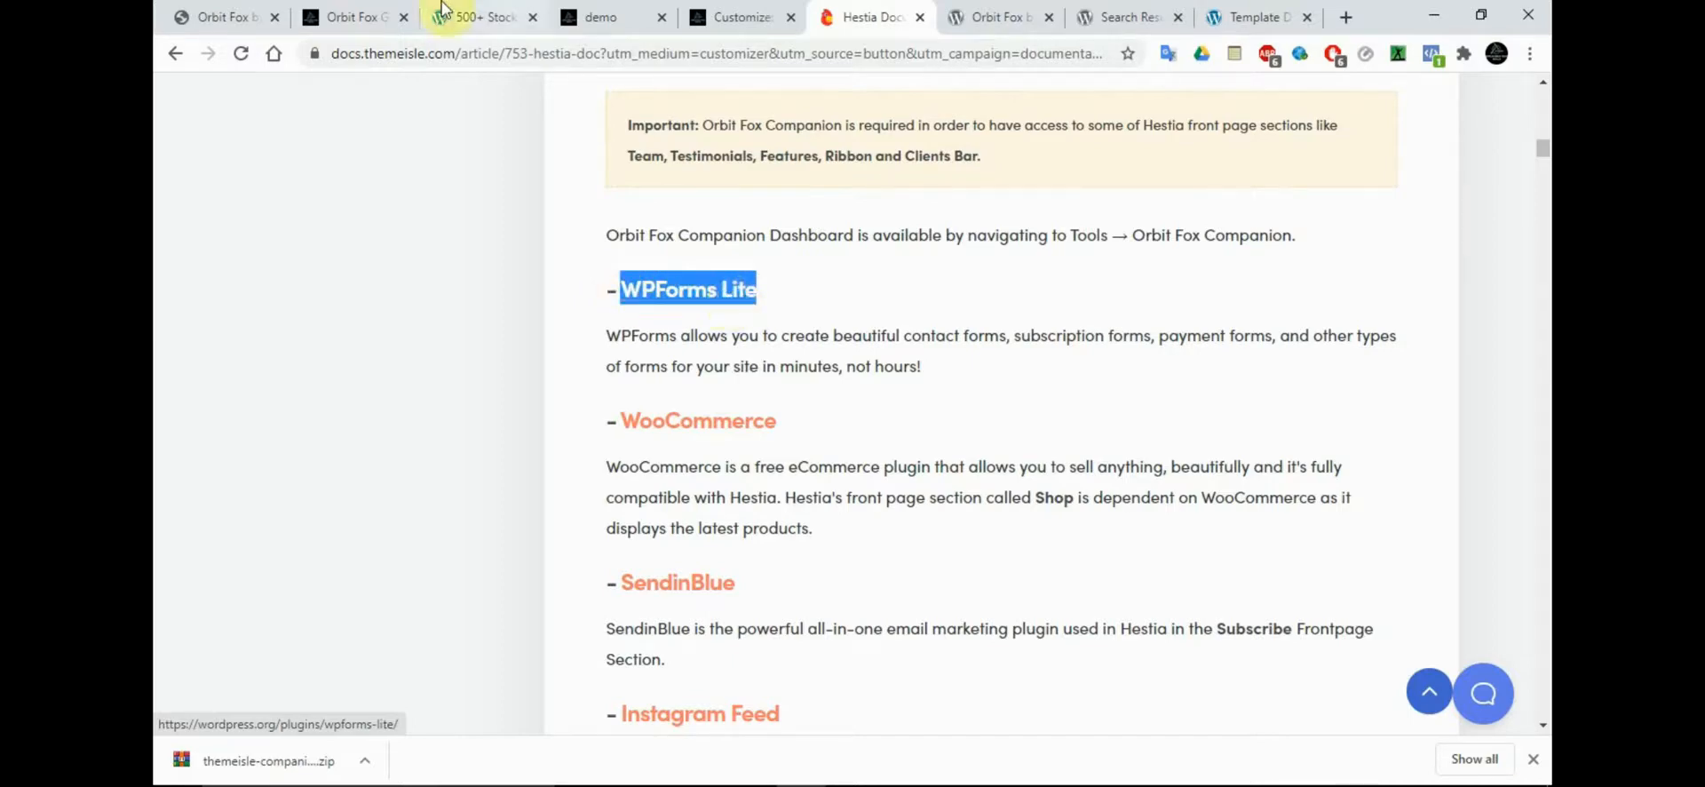
Search for "WPForms Lite" among the new plugins on the demo site and install Contact Form by WPForms
{"action": "left_click", "coordinate": [337, 17]}
{"action": "mouse_move", "coordinate": [224, 373]}
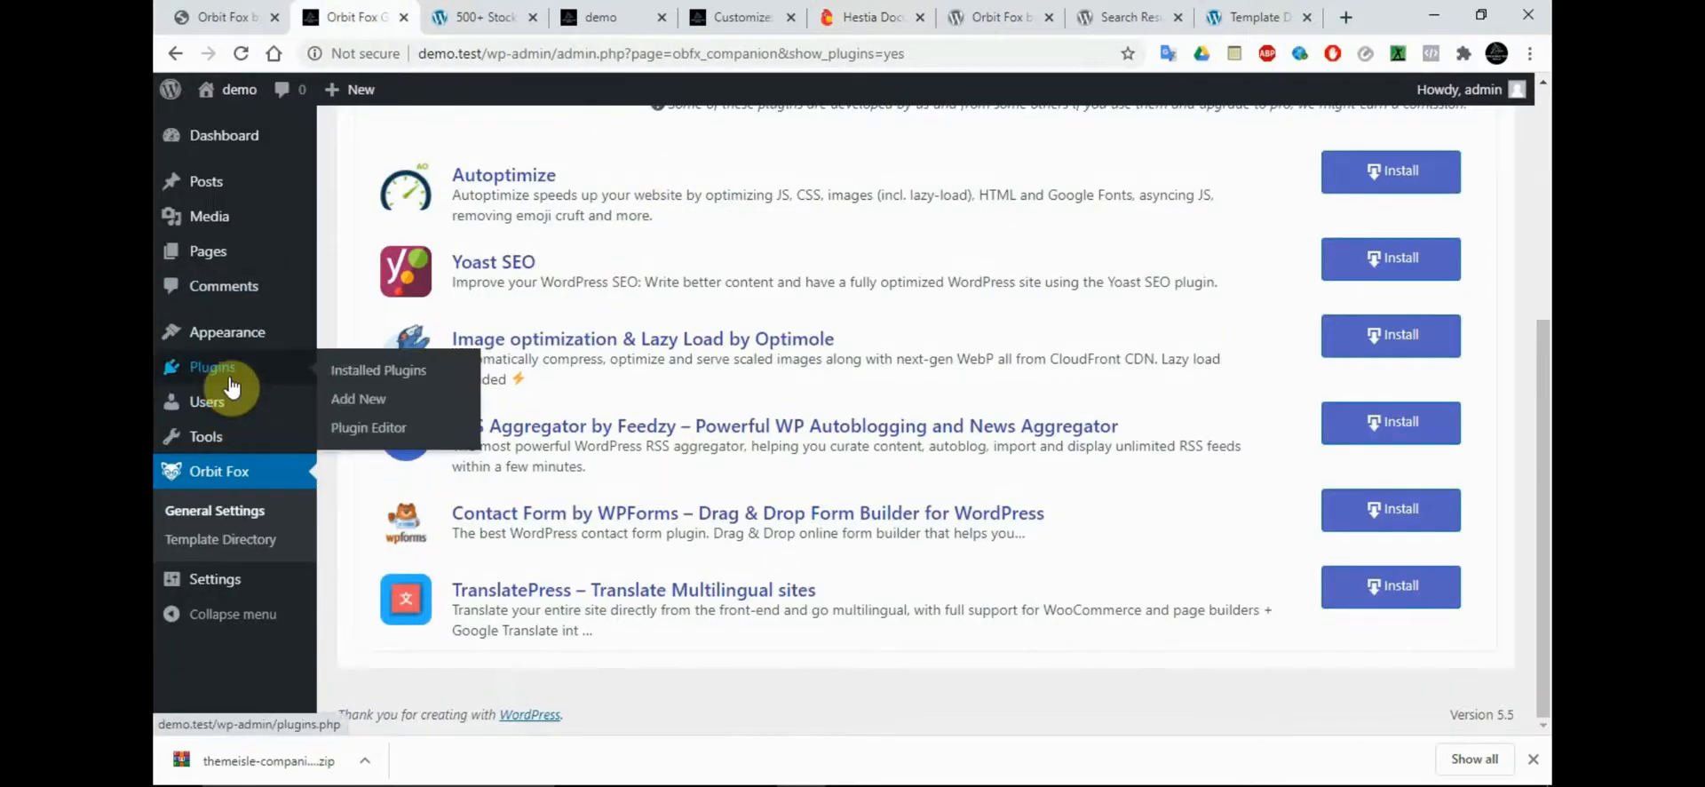
{"action": "left_click", "coordinate": [359, 405]}
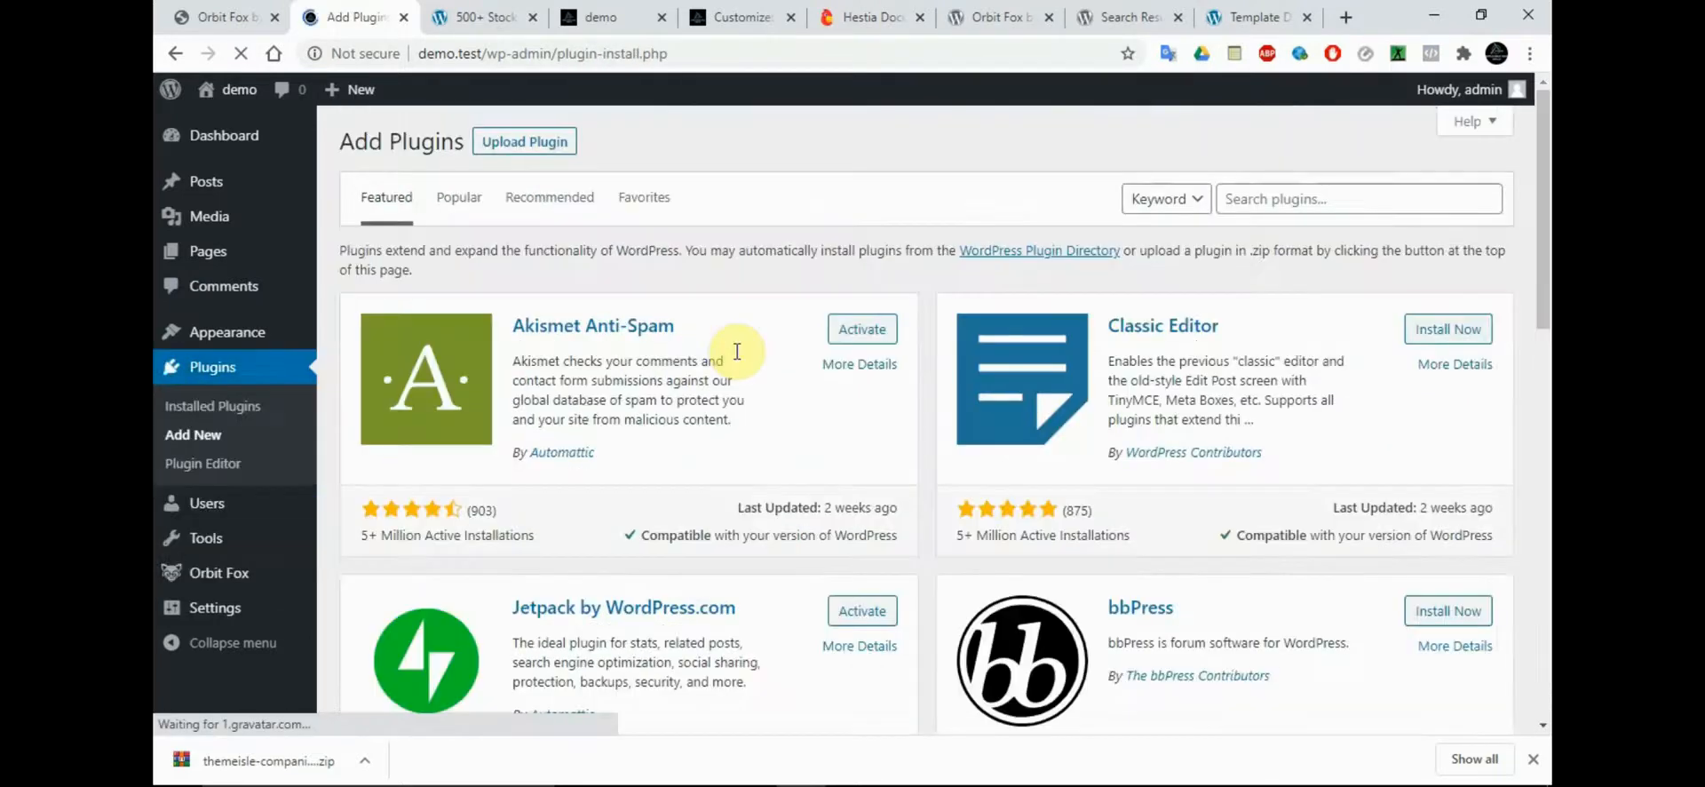
{"action": "left_click", "coordinate": [1340, 196]}
{"action": "type", "text": "WPForms Lite"}
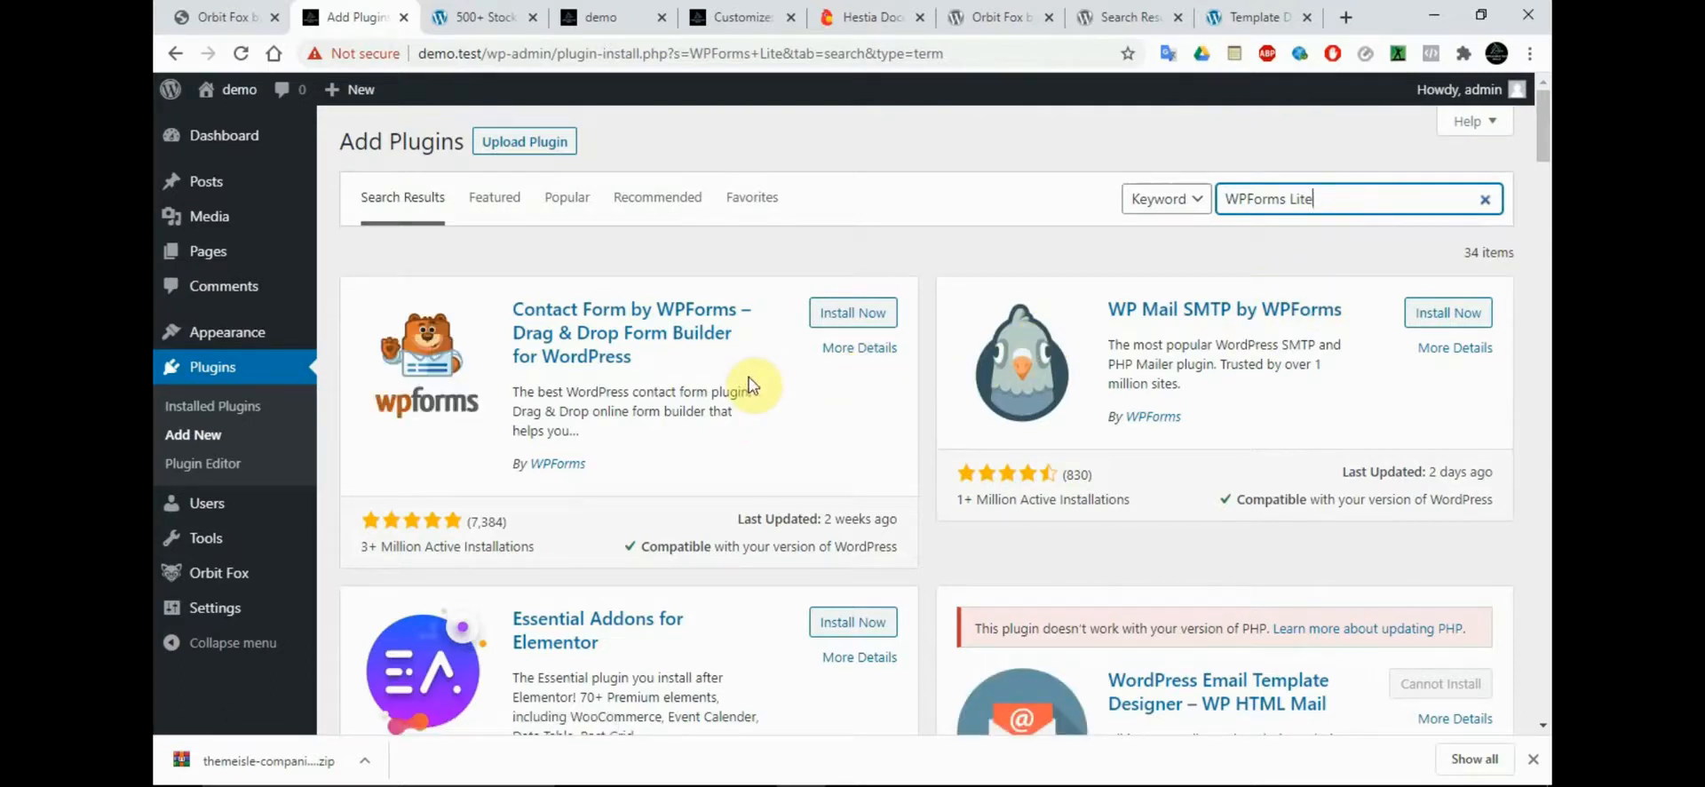
{"action": "left_click", "coordinate": [846, 318]}
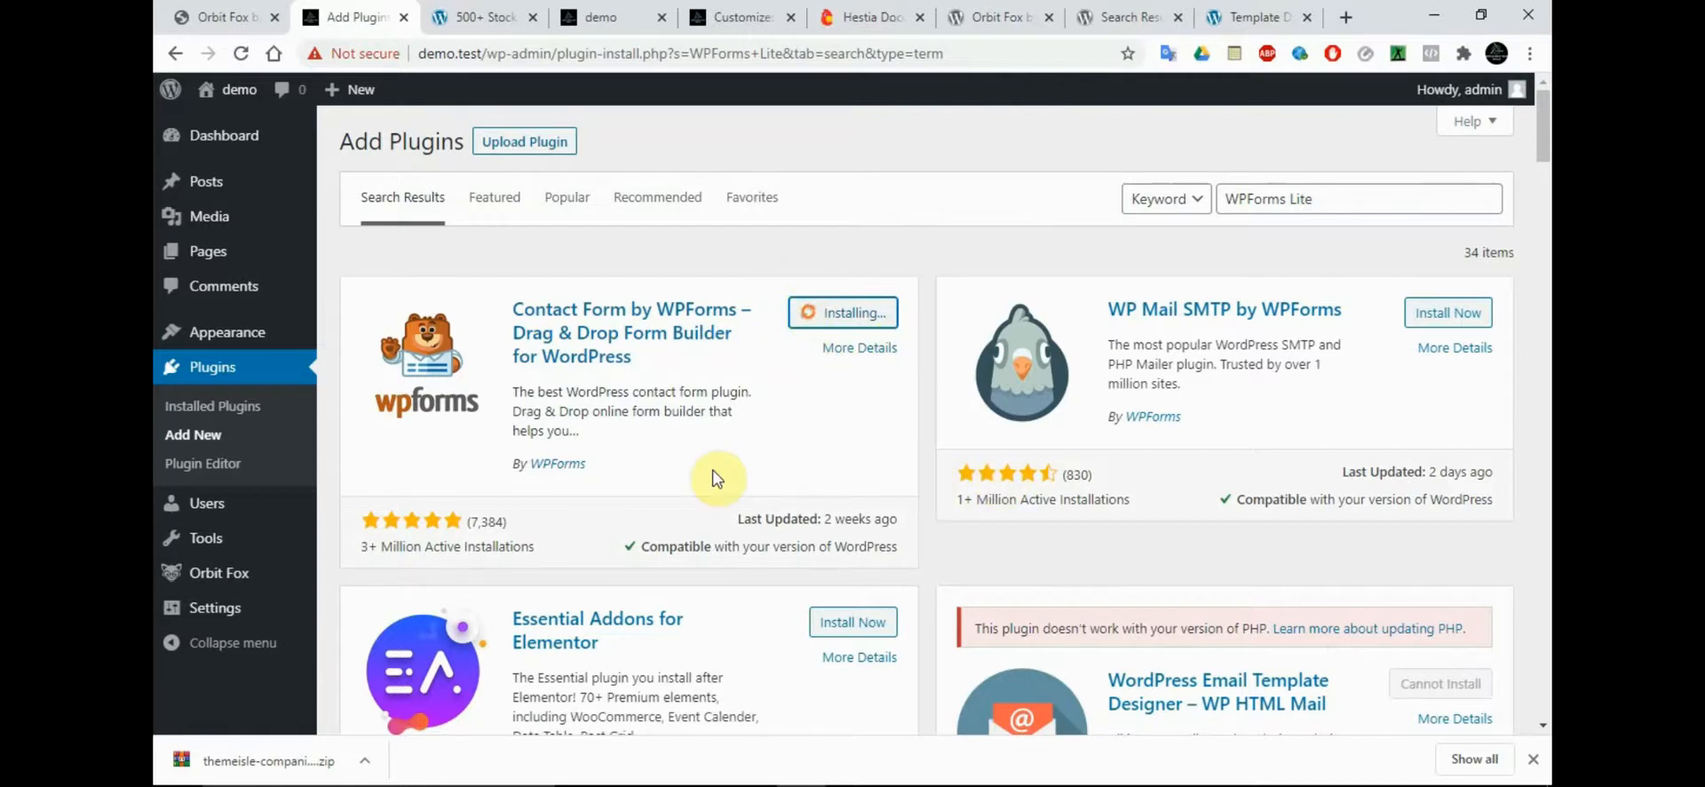
Open the demo site's Orbit Fox Template Directory in a new tab and close the OrbitFox website and WordPress.org search results tabs
{"action": "mouse_move", "coordinate": [302, 572]}
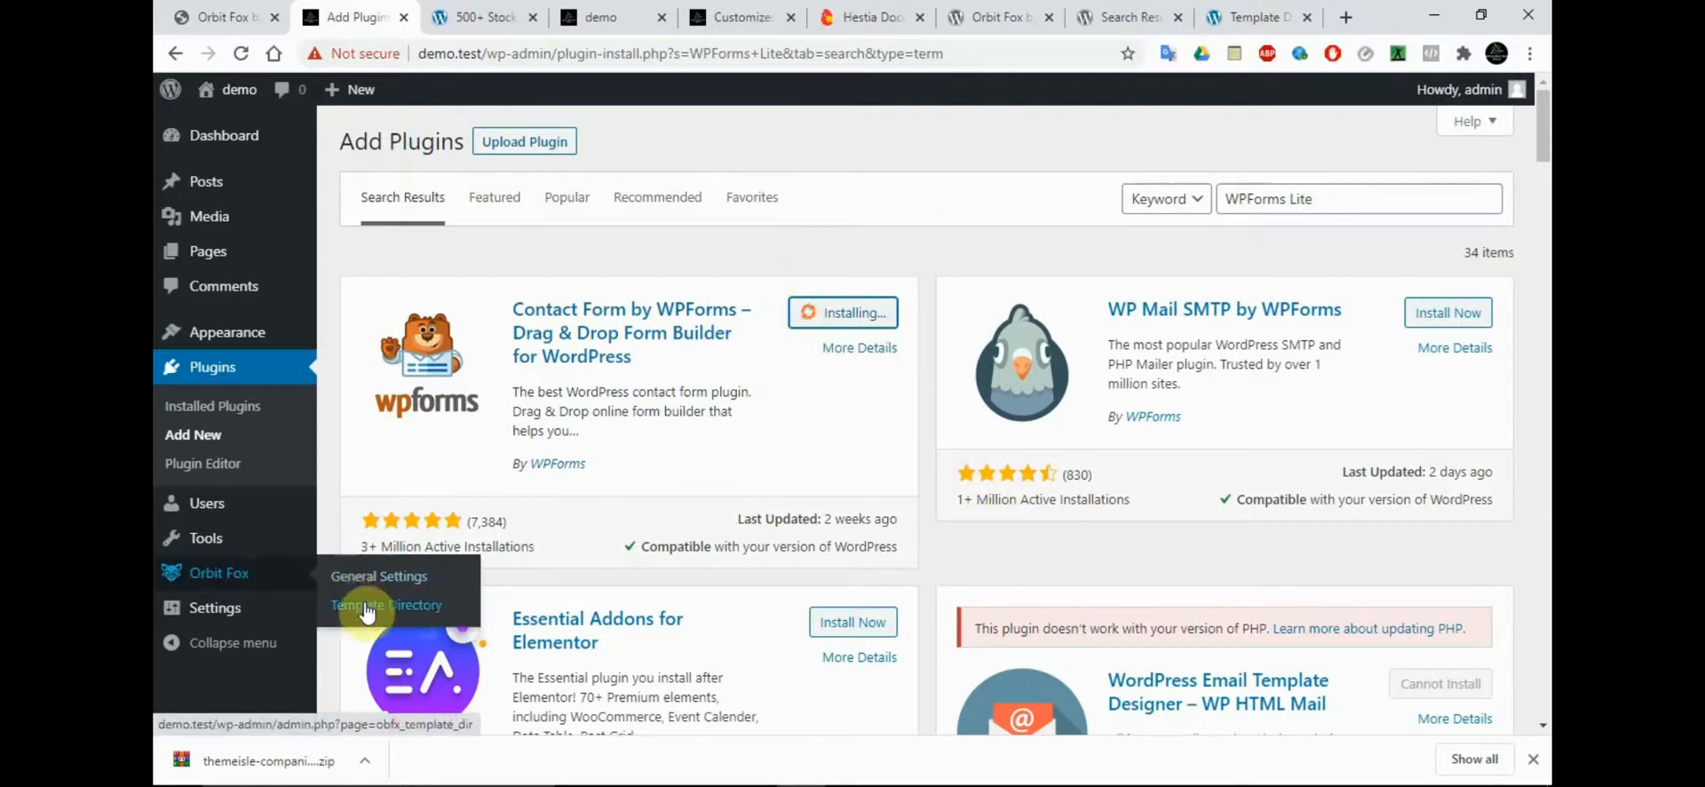
{"action": "right_click", "coordinate": [366, 611]}
{"action": "left_click", "coordinate": [502, 306]}
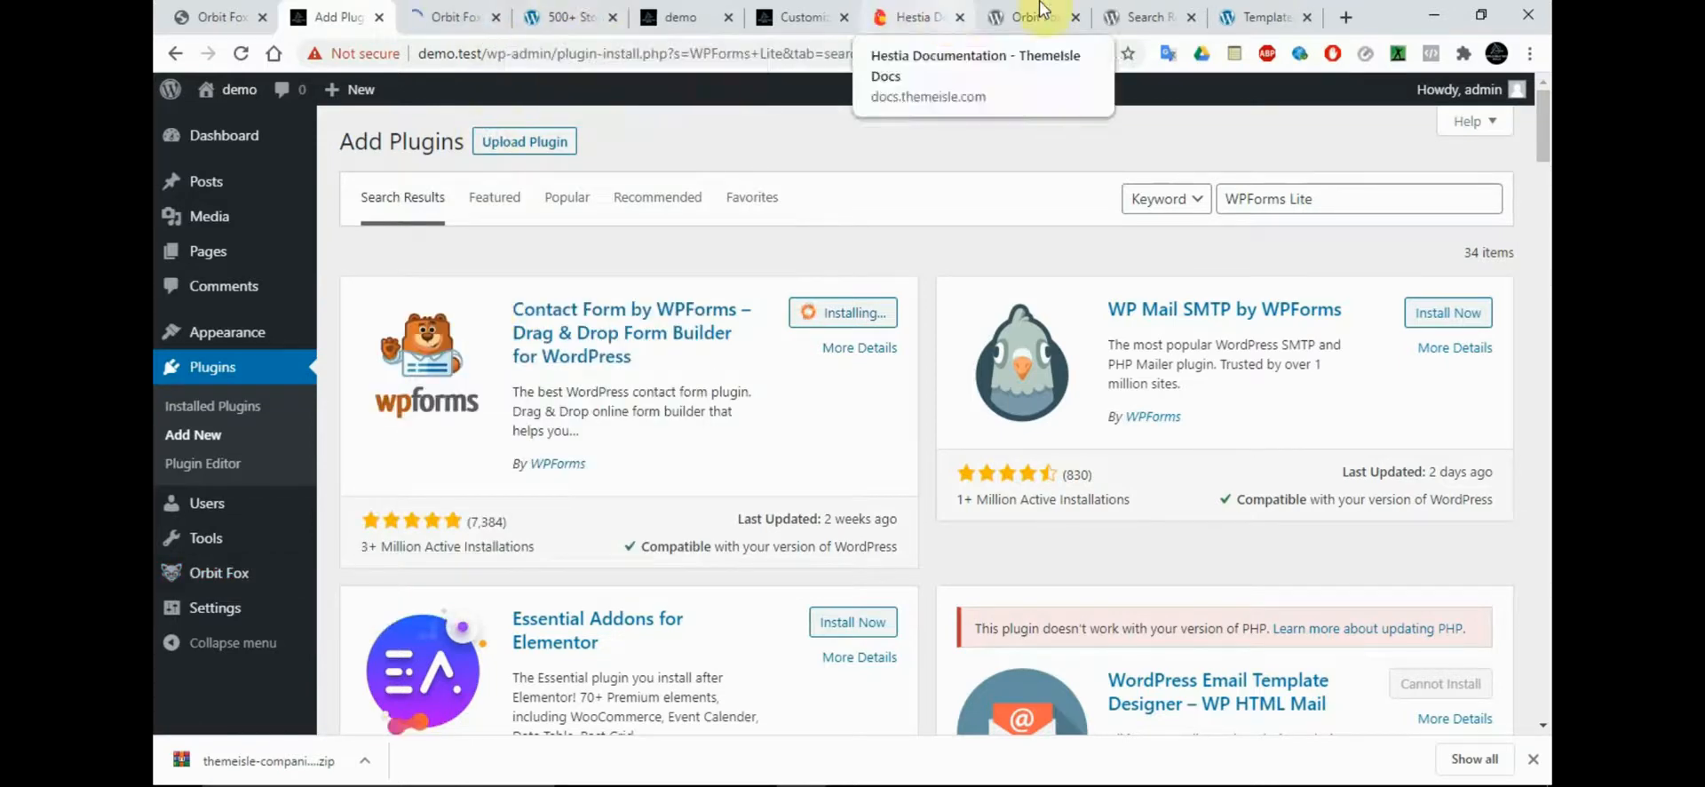
{"action": "left_click", "coordinate": [1263, 9]}
{"action": "left_click", "coordinate": [1306, 17]}
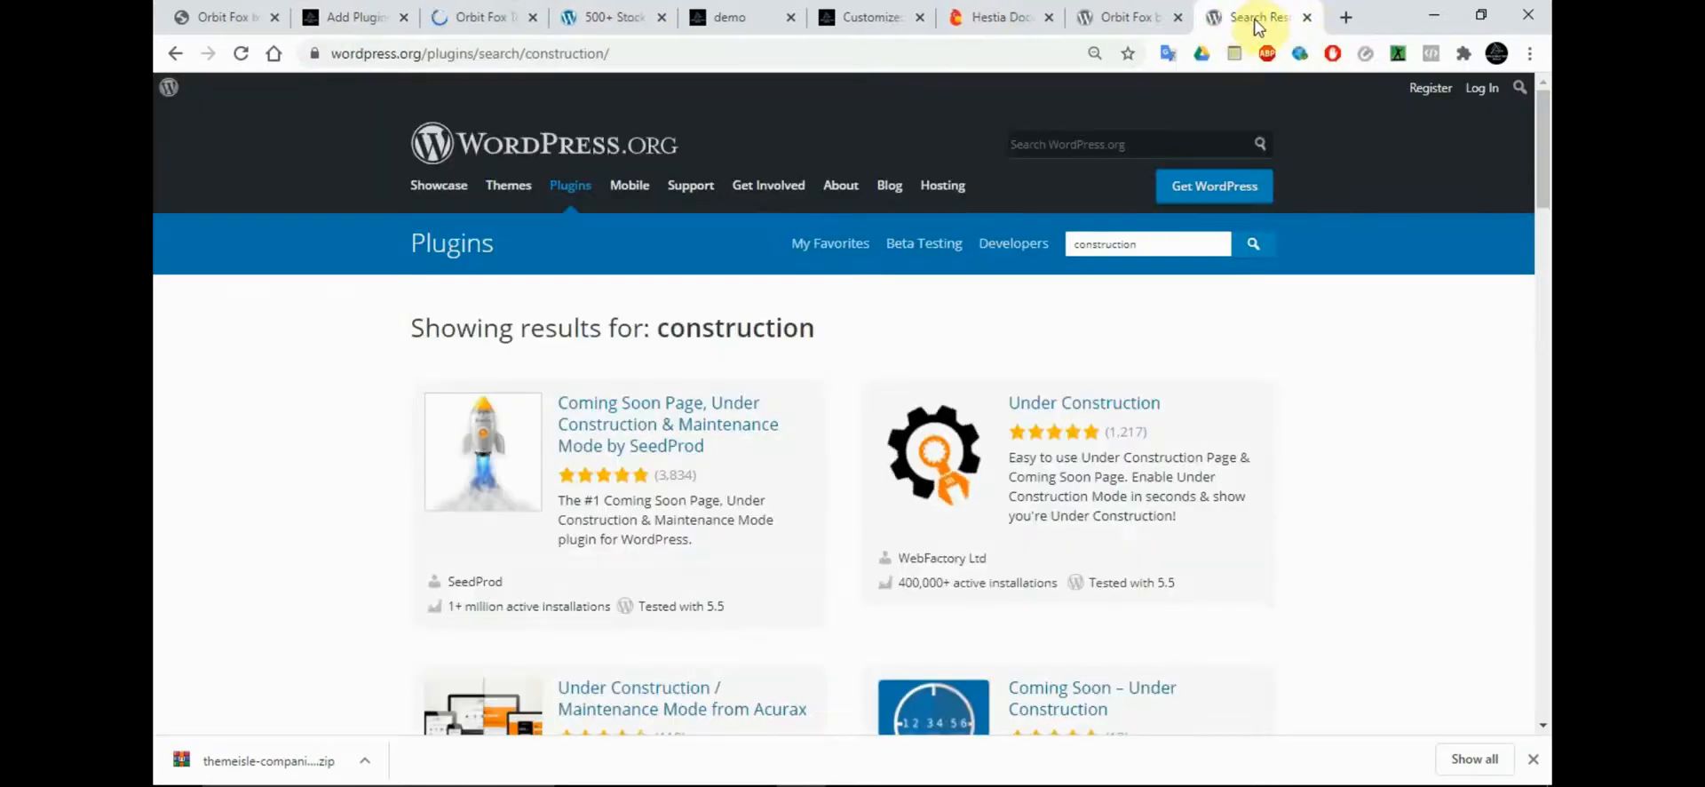
{"action": "left_click", "coordinate": [1306, 17]}
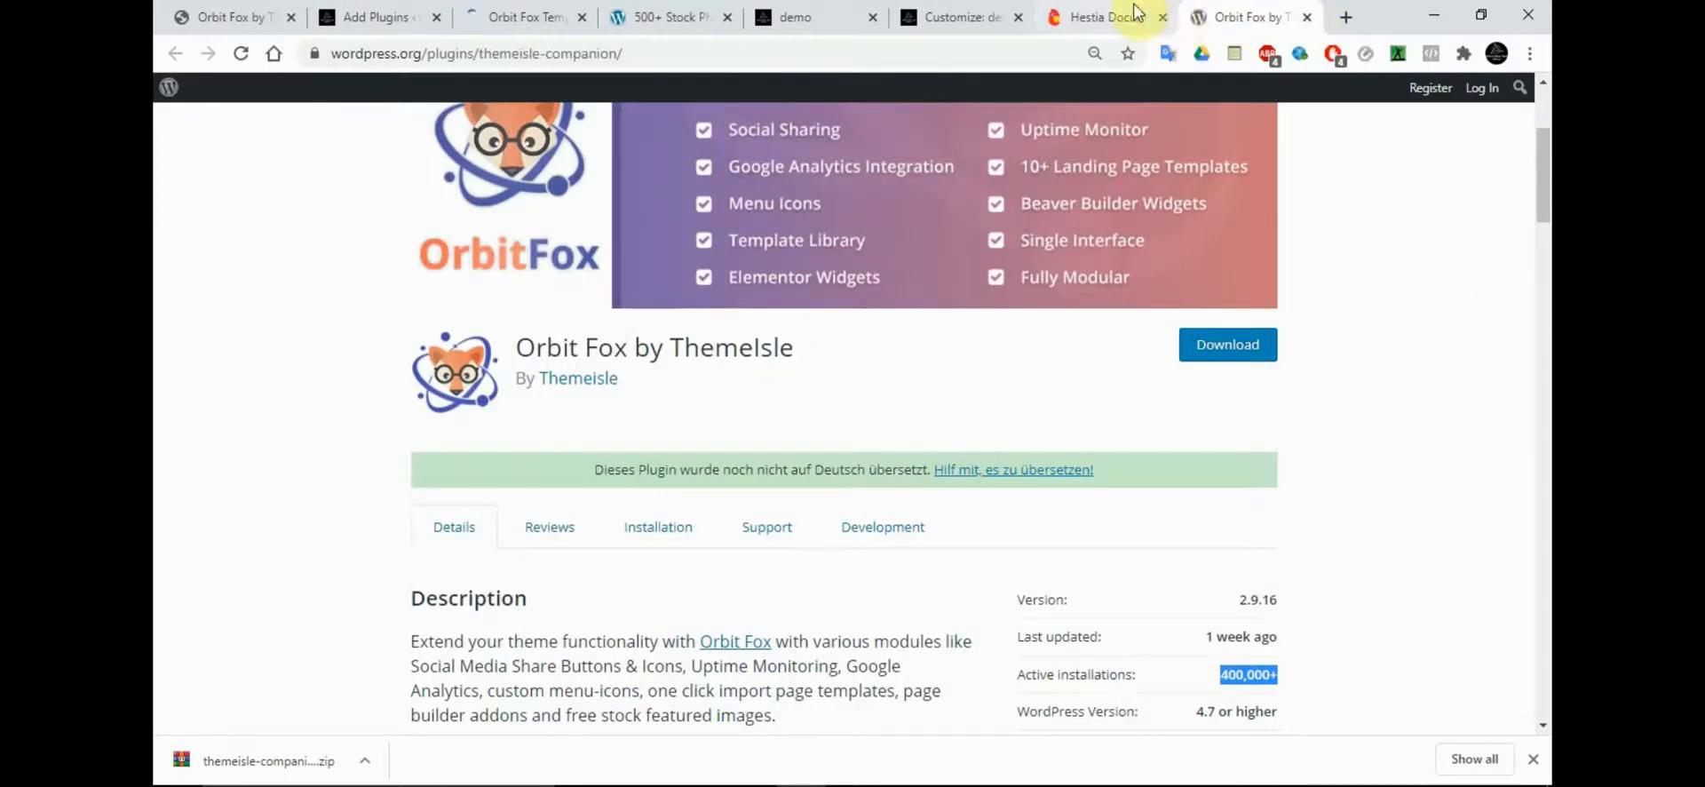
Browse the available page templates in the demo site's Orbit Fox Template Directory
{"action": "left_click", "coordinate": [480, 14]}
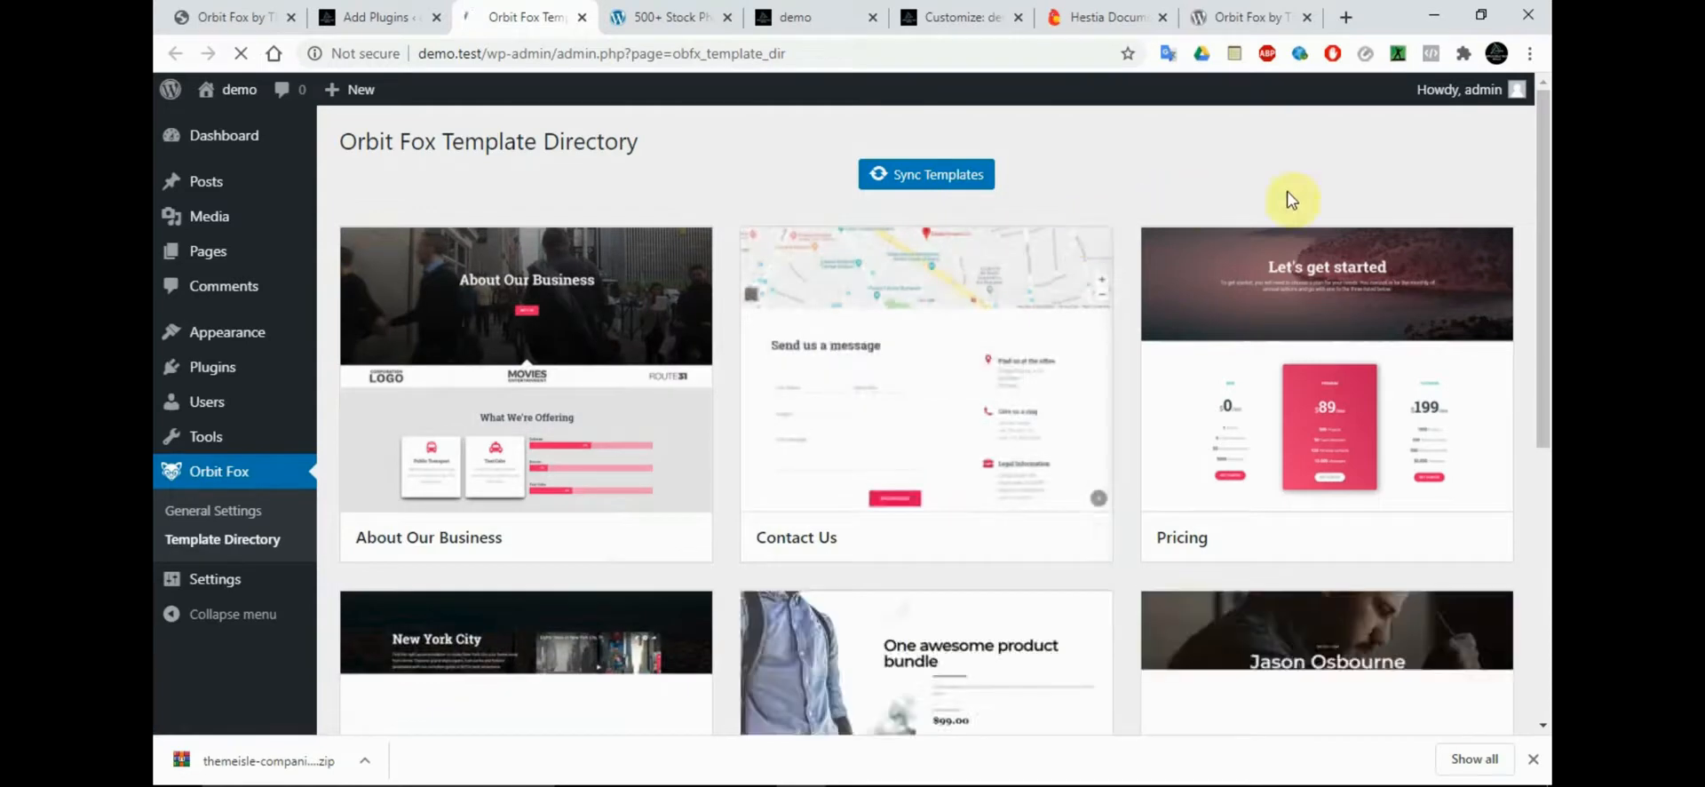
{"action": "mouse_move", "coordinate": [1548, 217]}
{"action": "left_mouse_down"}
{"action": "mouse_move", "coordinate": [1546, 329]}
{"action": "mouse_move", "coordinate": [1542, 210]}
{"action": "left_mouse_up"}
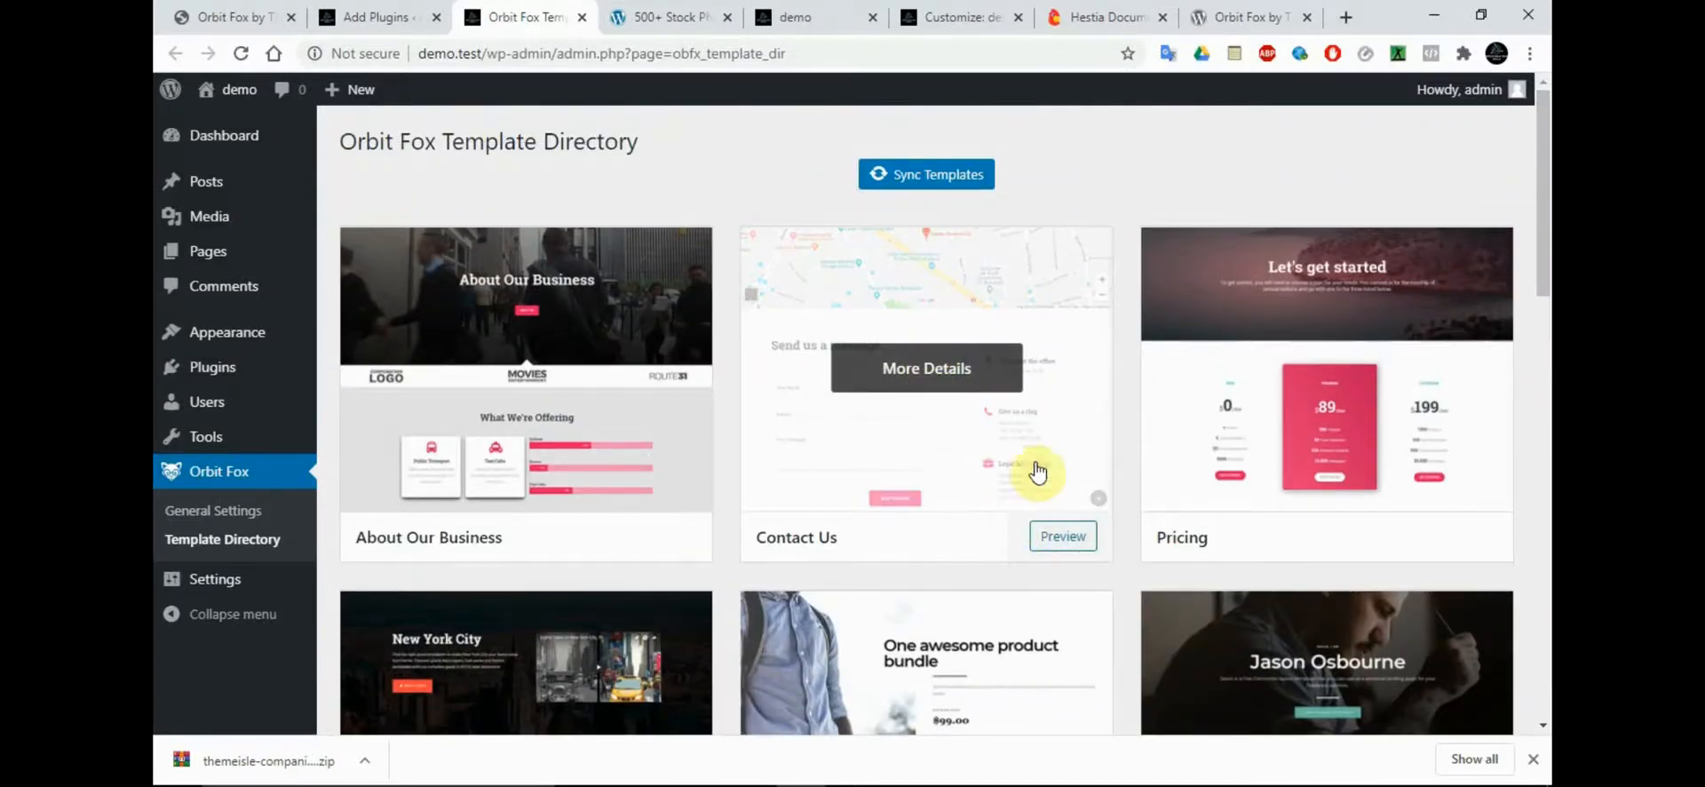
{"action": "left_click_drag", "start_coordinate": [1541, 210], "coordinate": [1544, 250]}
{"action": "mouse_move", "coordinate": [925, 209]}
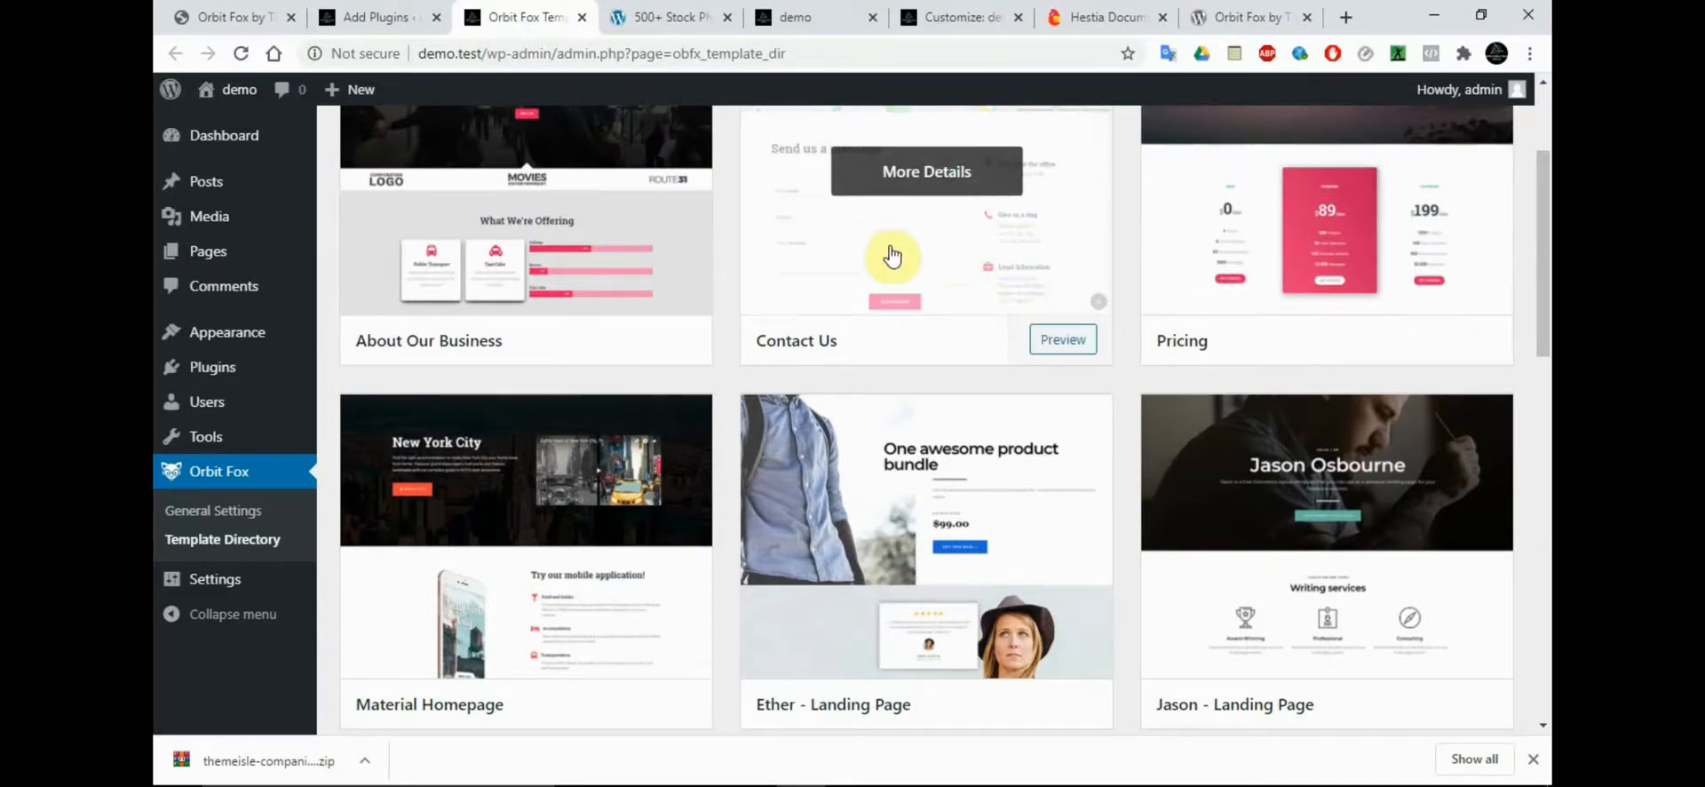
{"action": "left_click_drag", "start_coordinate": [1542, 297], "coordinate": [1543, 365]}
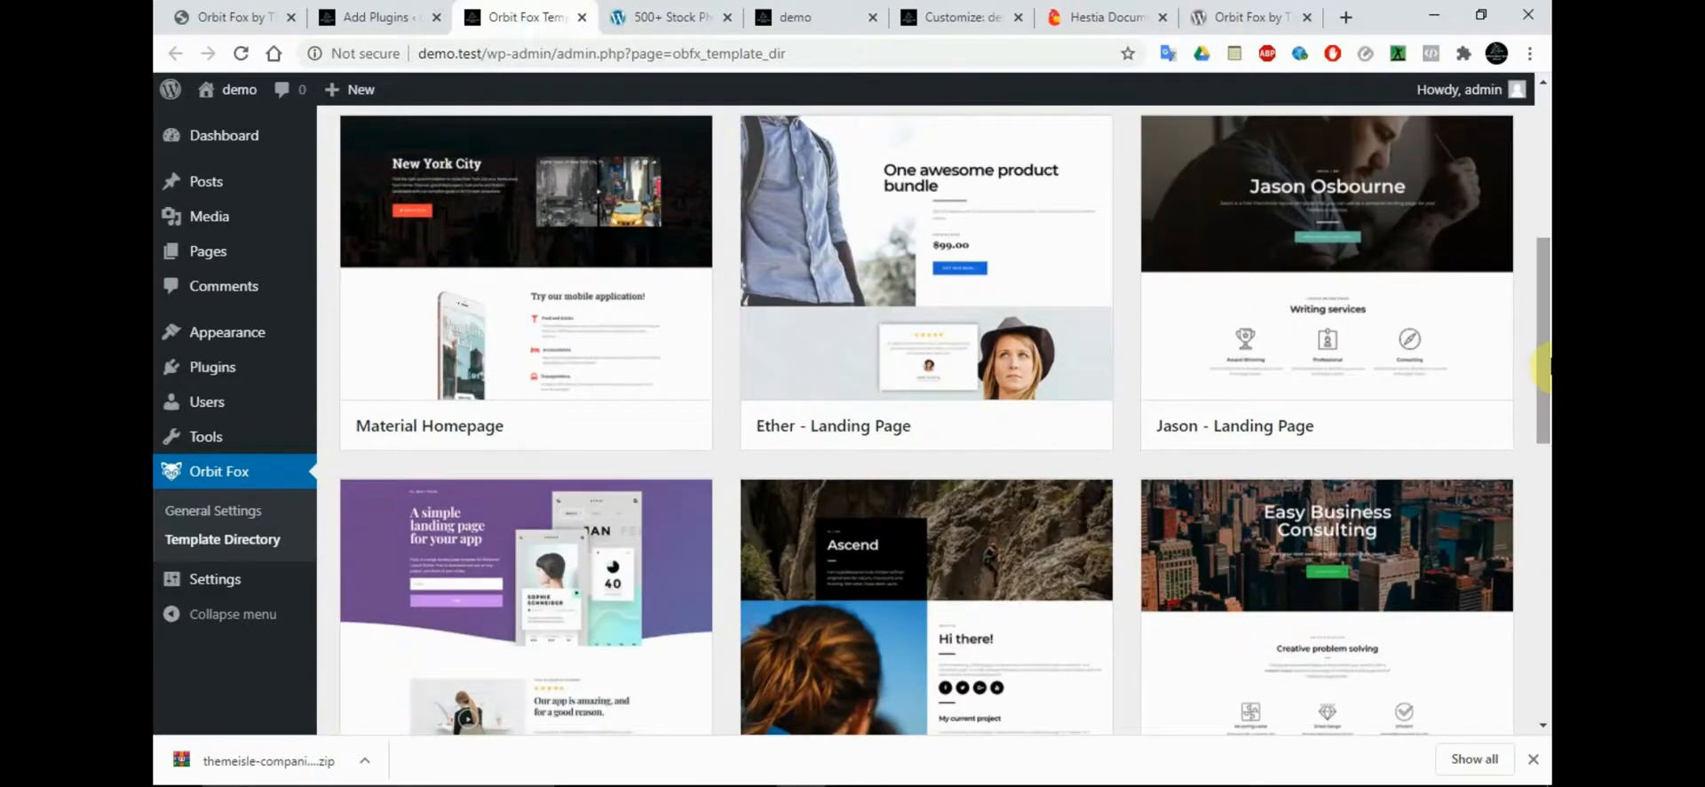
Look through the remaining landing page templates in the Orbit Fox Template Directory, down to the Notify template
{"action": "mouse_move", "coordinate": [1332, 257]}
{"action": "left_click_drag", "start_coordinate": [1543, 354], "coordinate": [1544, 448]}
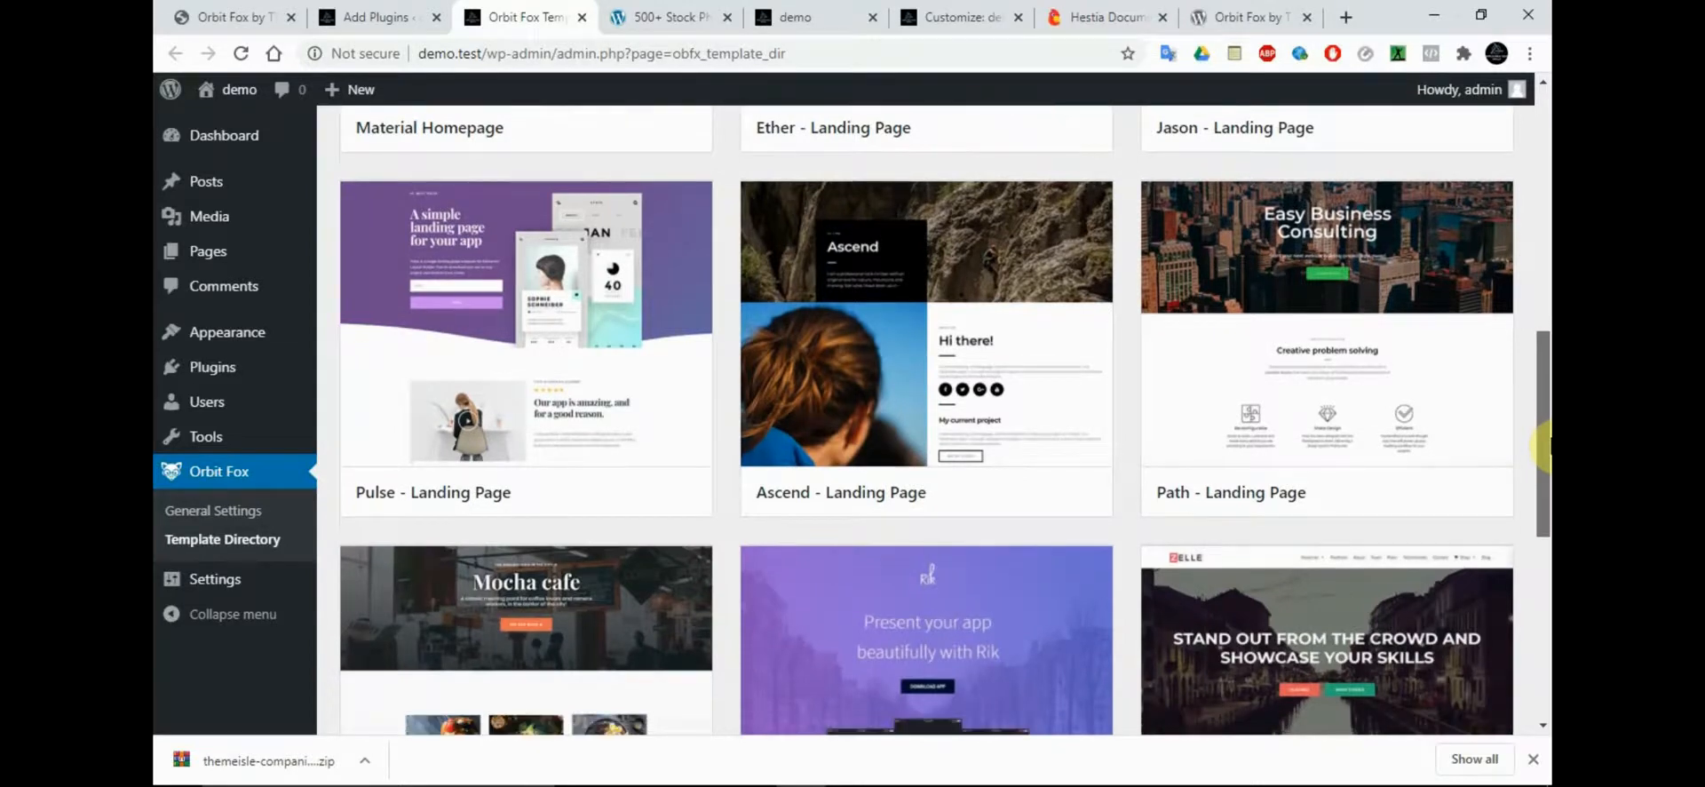
{"action": "mouse_move", "coordinate": [1416, 373]}
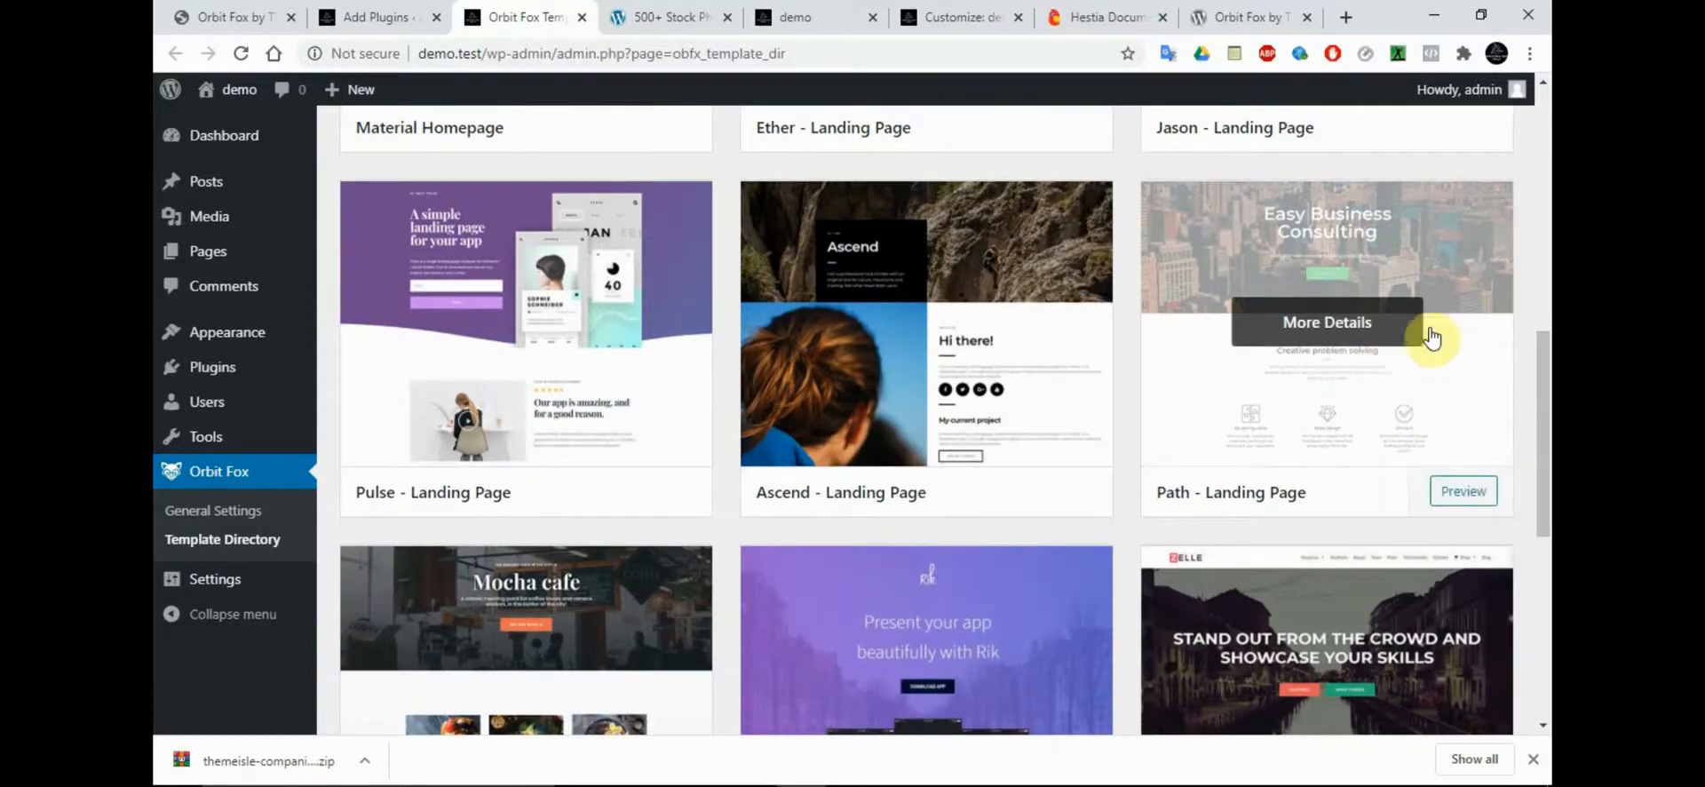
{"action": "mouse_move", "coordinate": [1094, 395]}
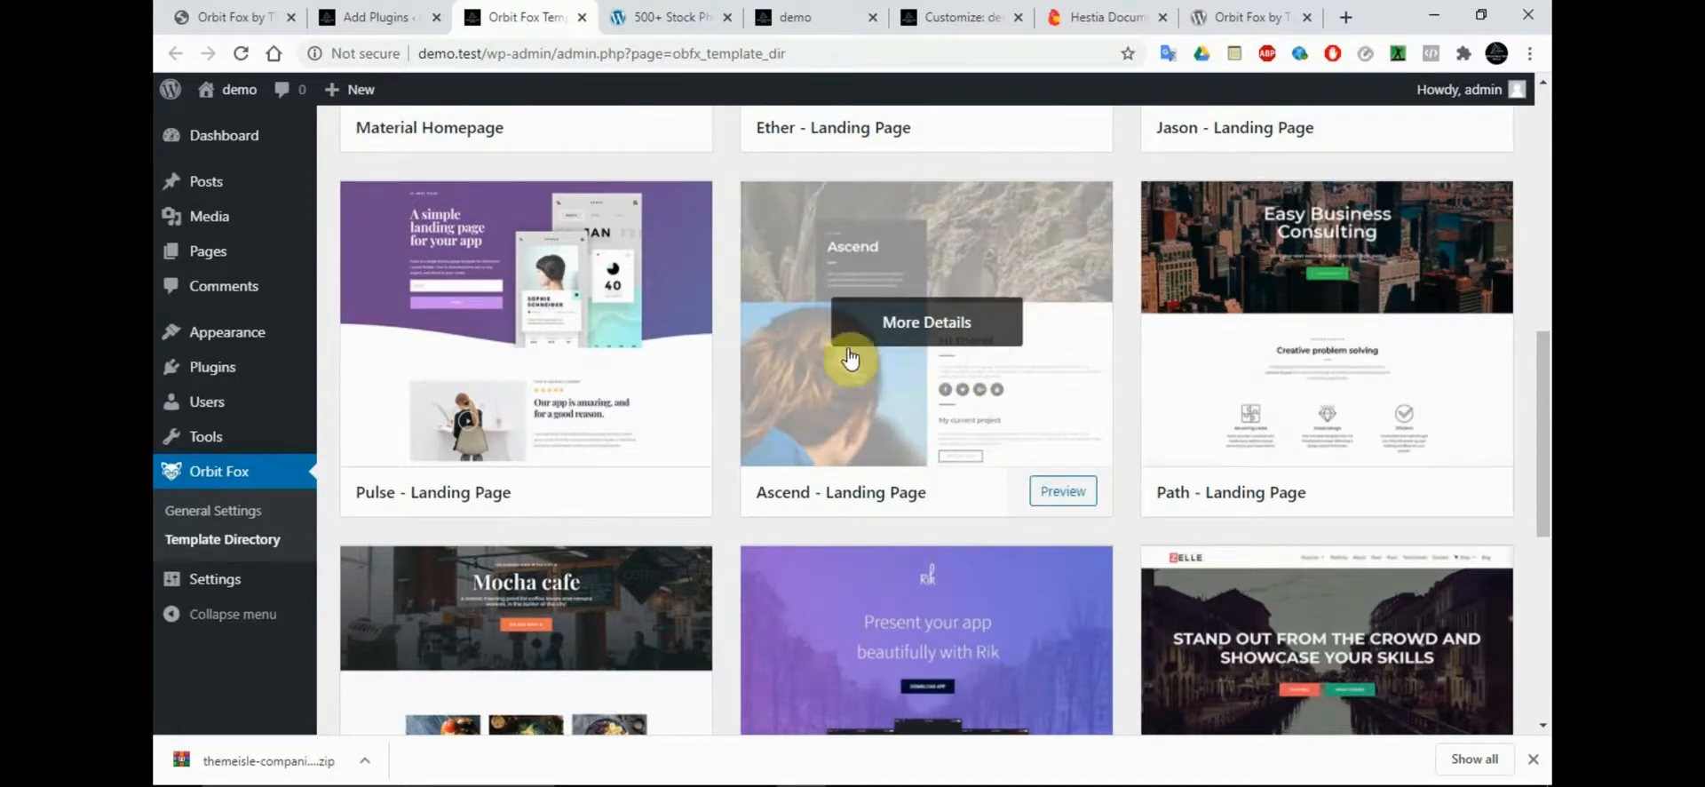
{"action": "mouse_move", "coordinate": [551, 284]}
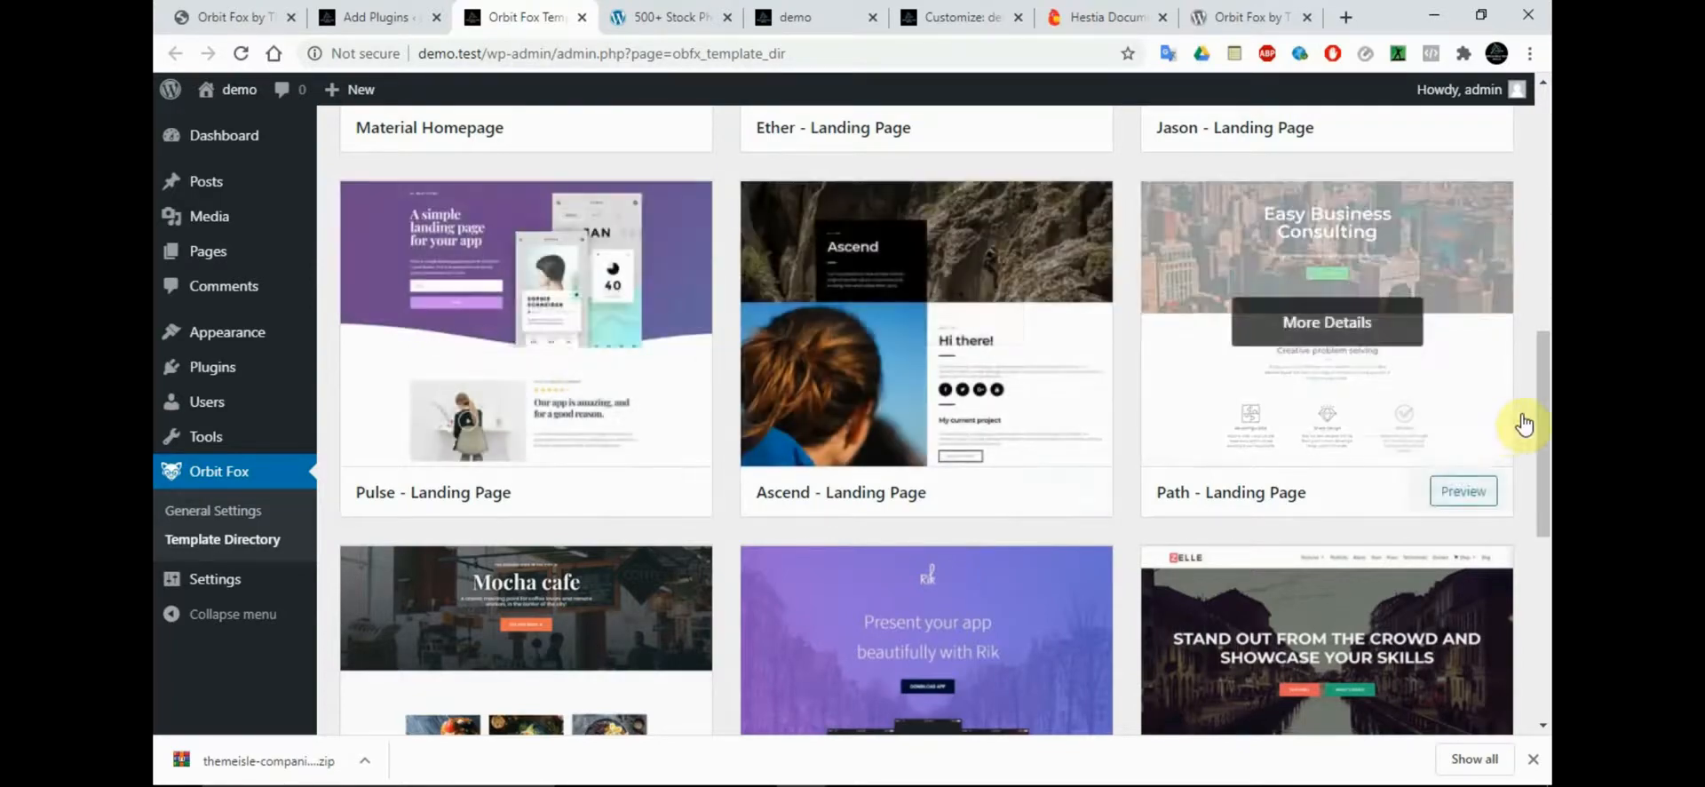
{"action": "left_click_drag", "start_coordinate": [1544, 419], "coordinate": [1545, 490]}
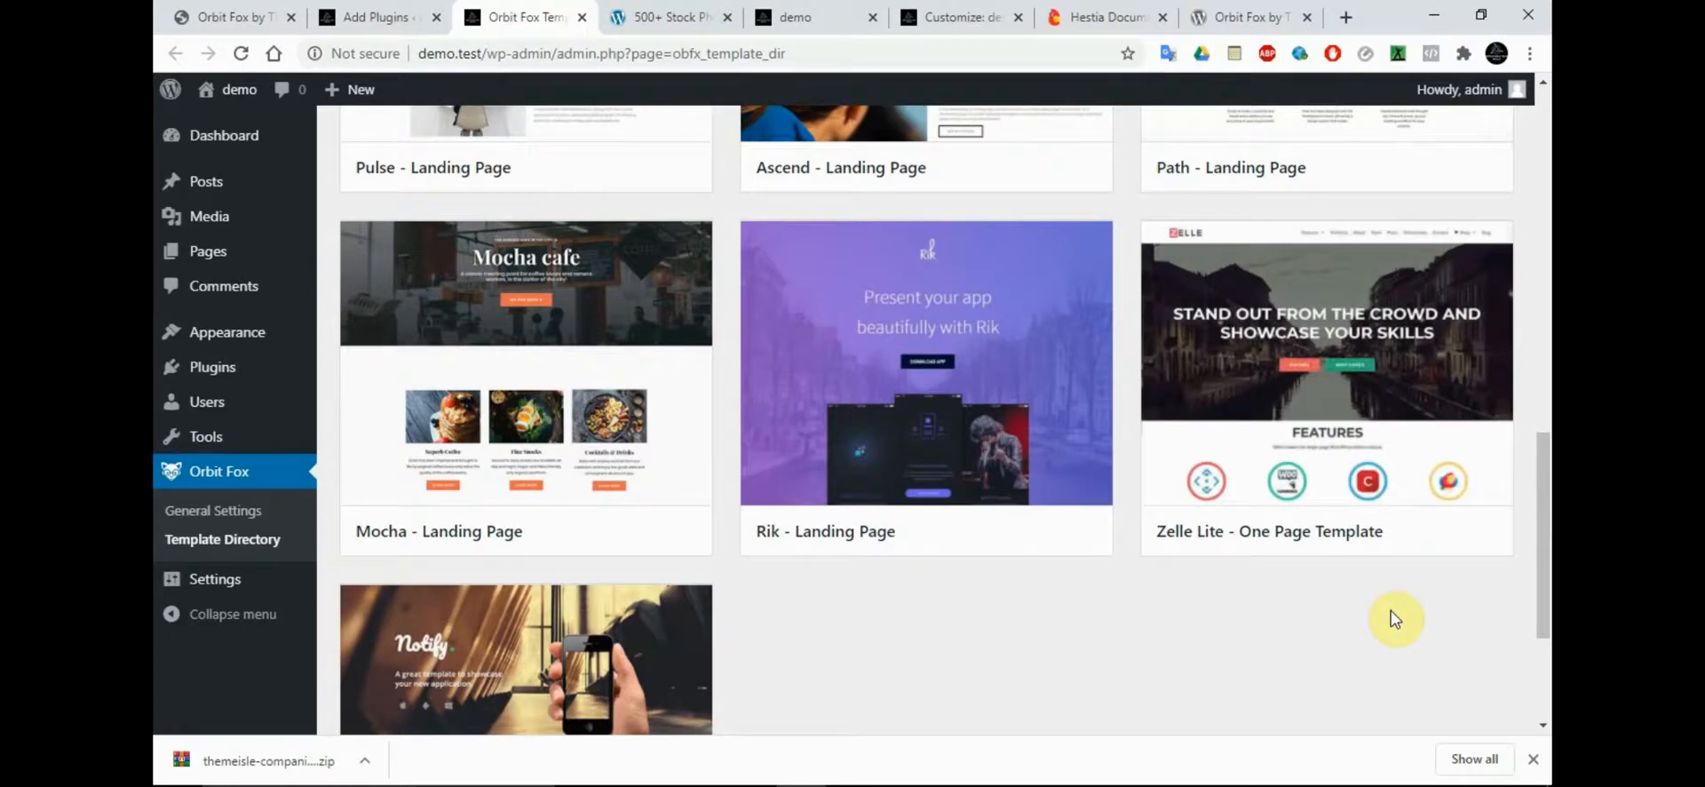
{"action": "left_click_drag", "start_coordinate": [1546, 533], "coordinate": [1545, 682]}
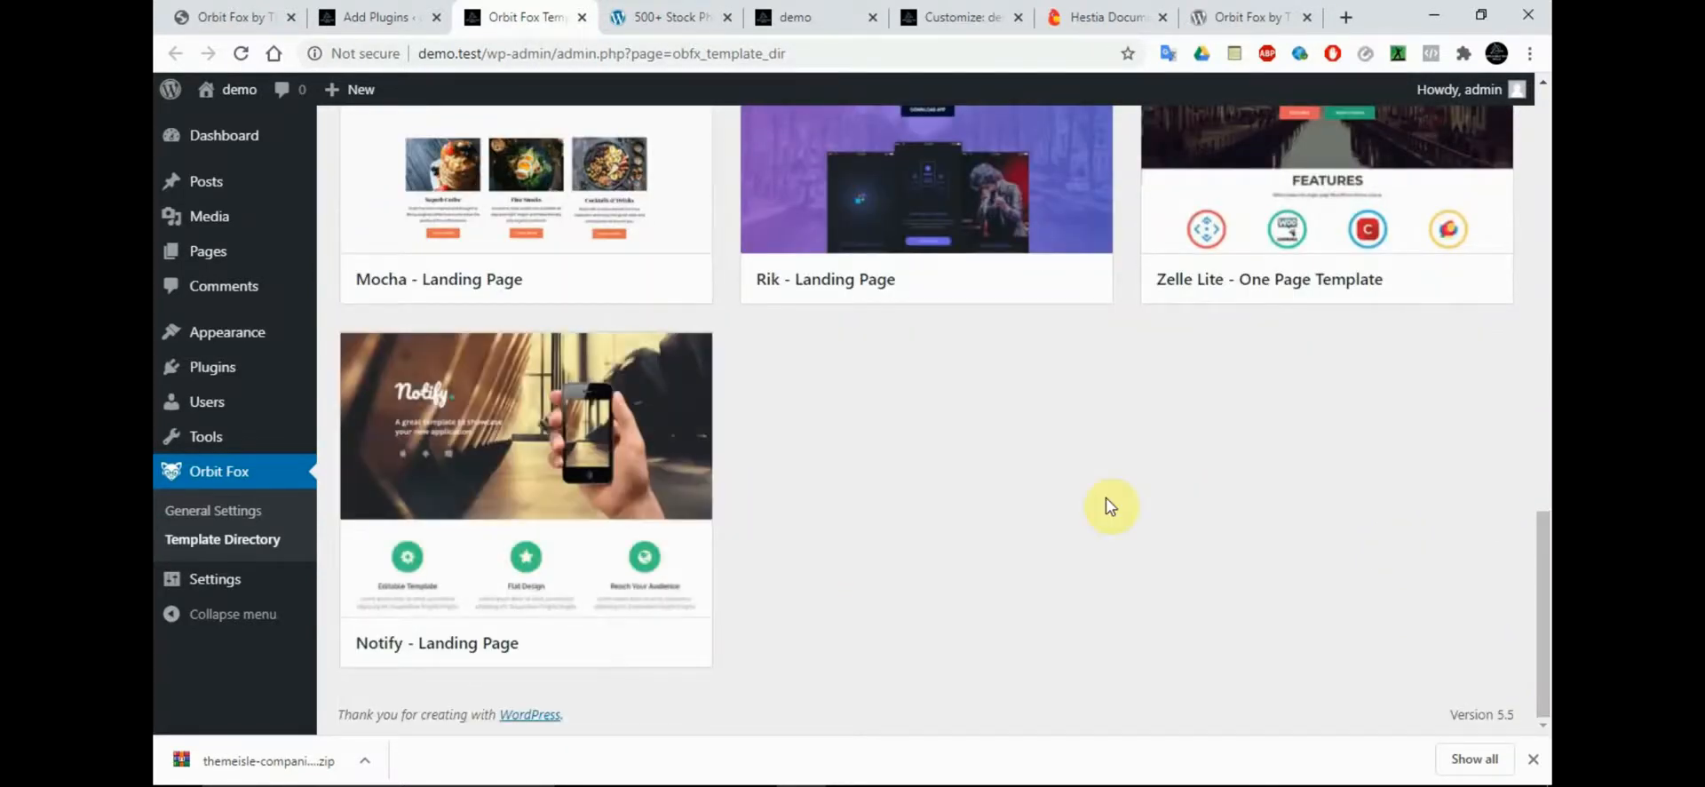
{"action": "left_click_drag", "start_coordinate": [1545, 526], "coordinate": [1517, 89]}
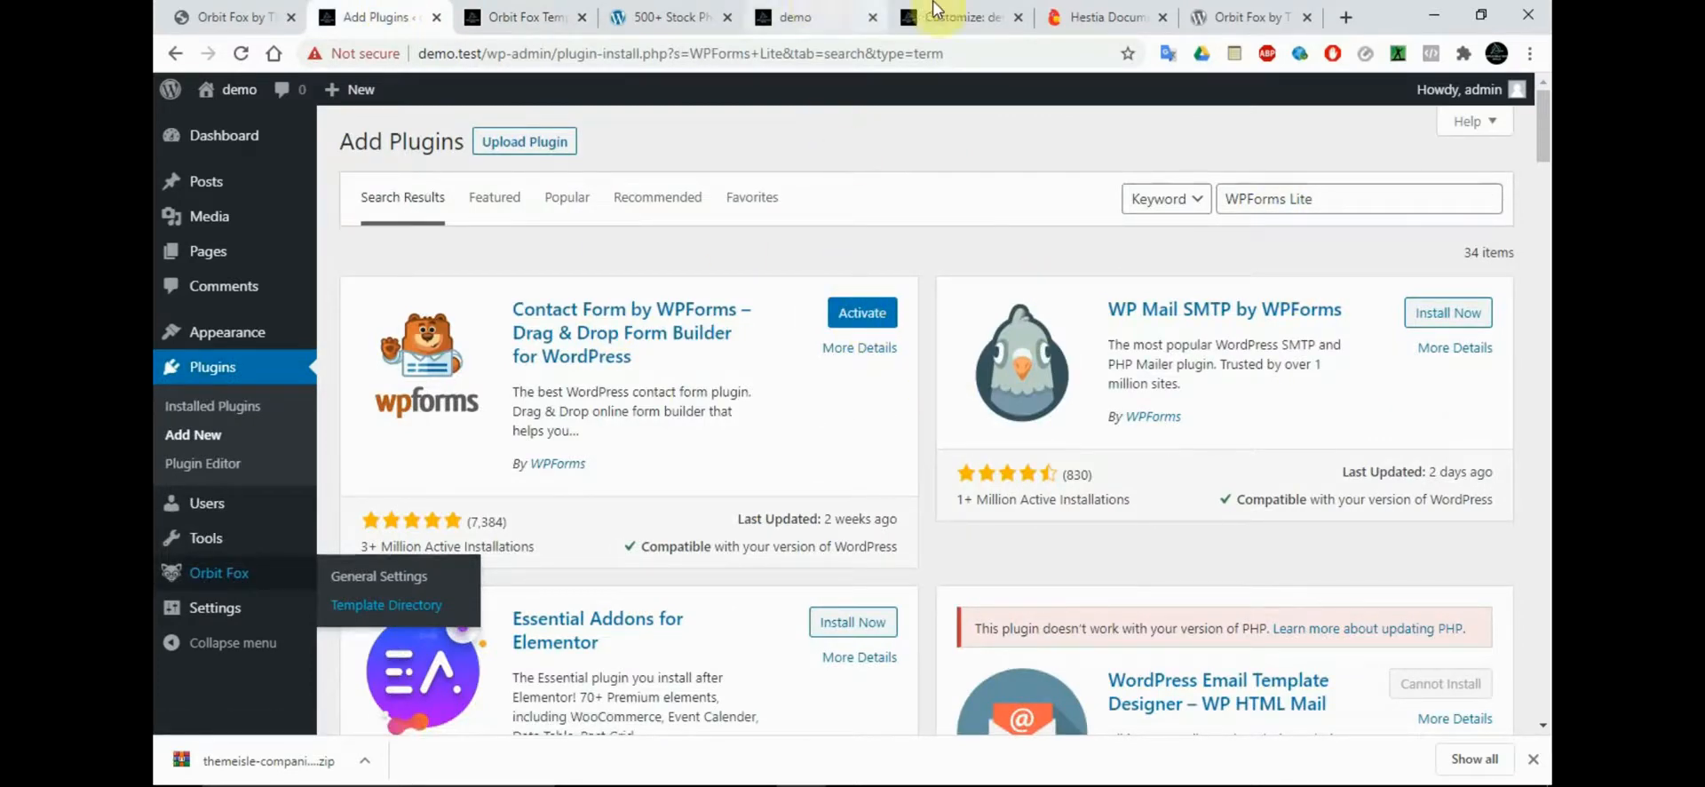
Copy the plugin name "WooCommerce" from the Hestia documentation, search for it among the demo site's new plugins and install WooCommerce
{"action": "left_click", "coordinate": [1079, 15]}
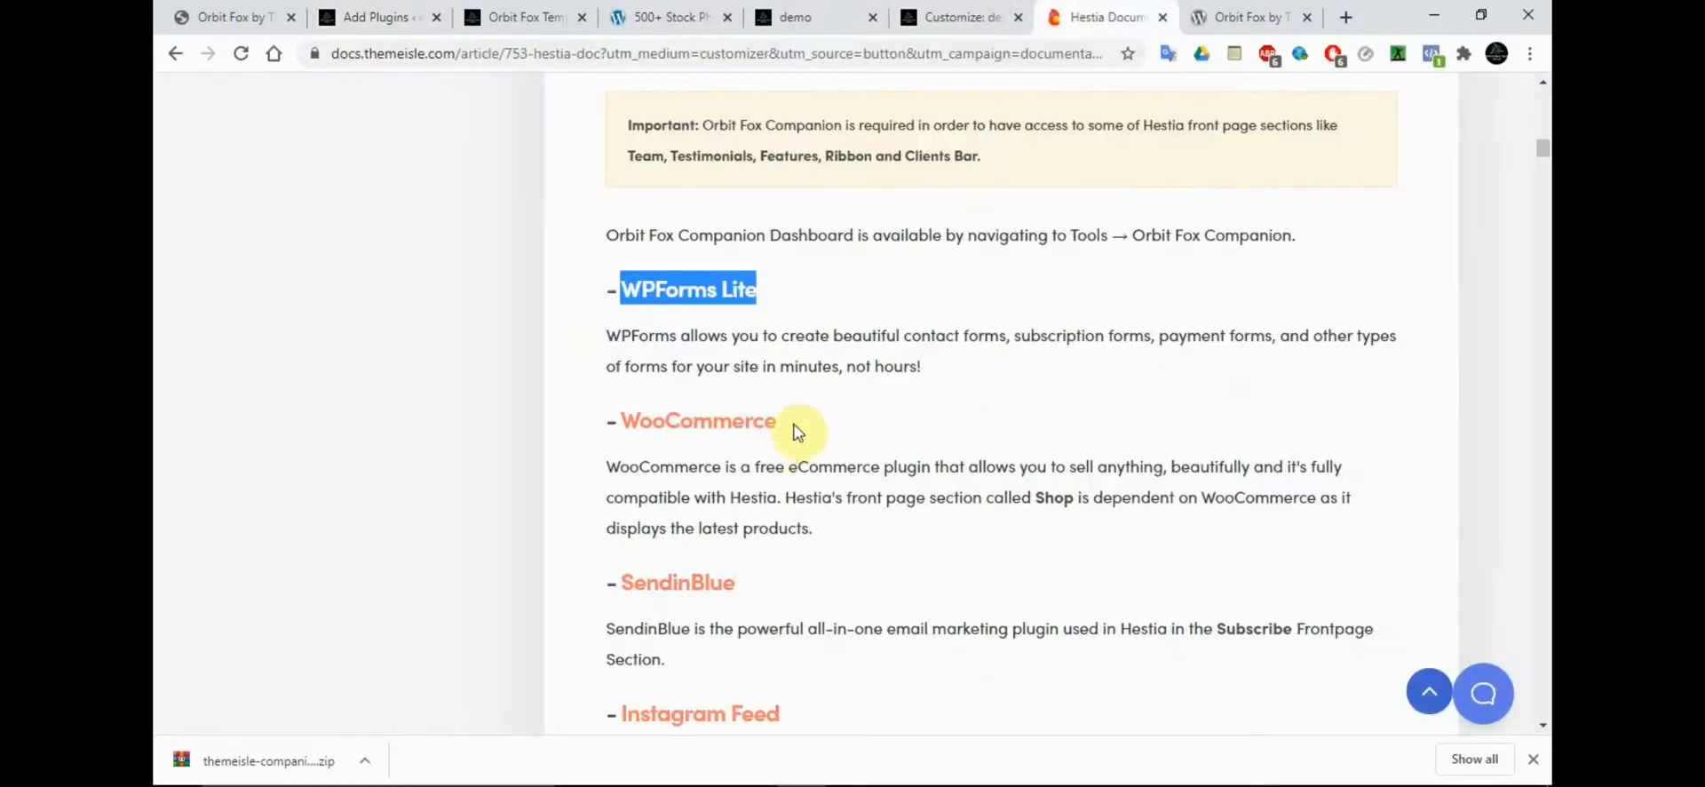
{"action": "left_click_drag", "start_coordinate": [789, 425], "coordinate": [631, 429]}
{"action": "key", "text": "ctrl+c"}
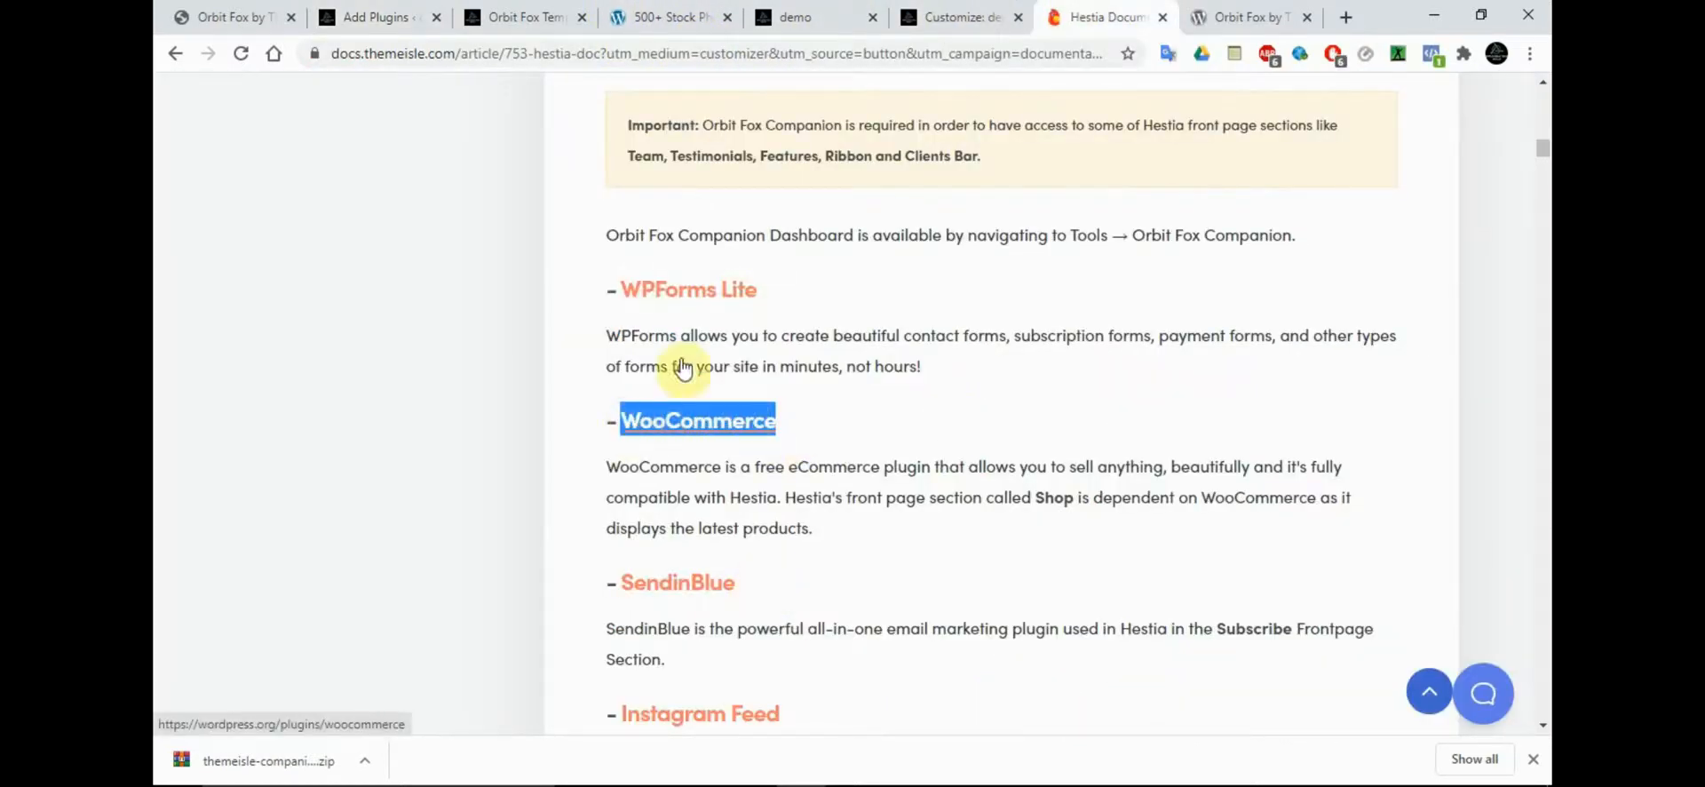
{"action": "left_click", "coordinate": [377, 17]}
{"action": "double_click", "coordinate": [1269, 203]}
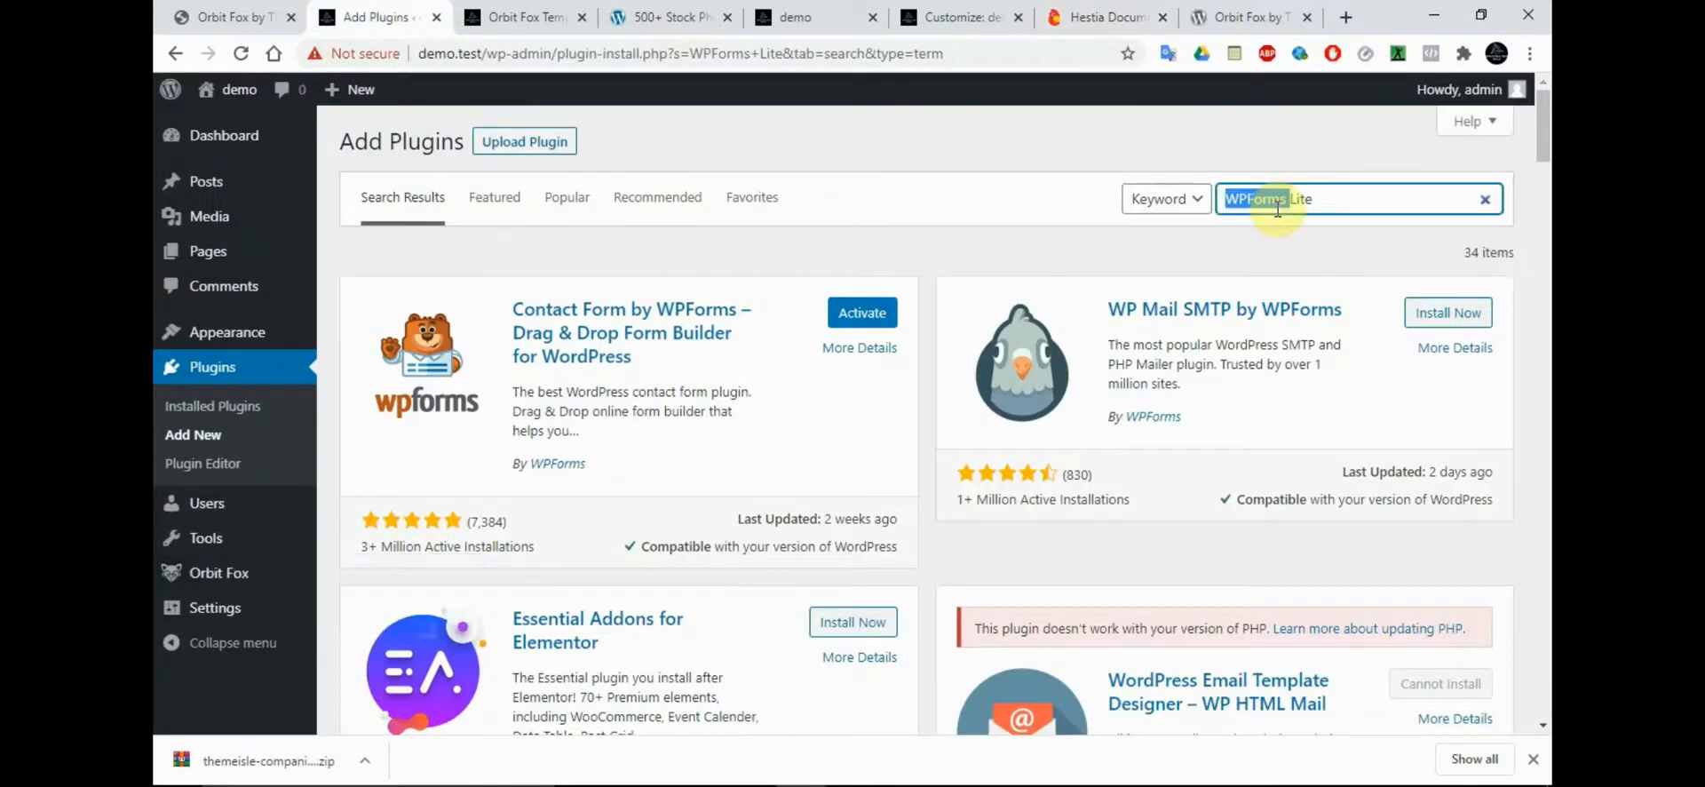
{"action": "key", "text": "ctrl+v"}
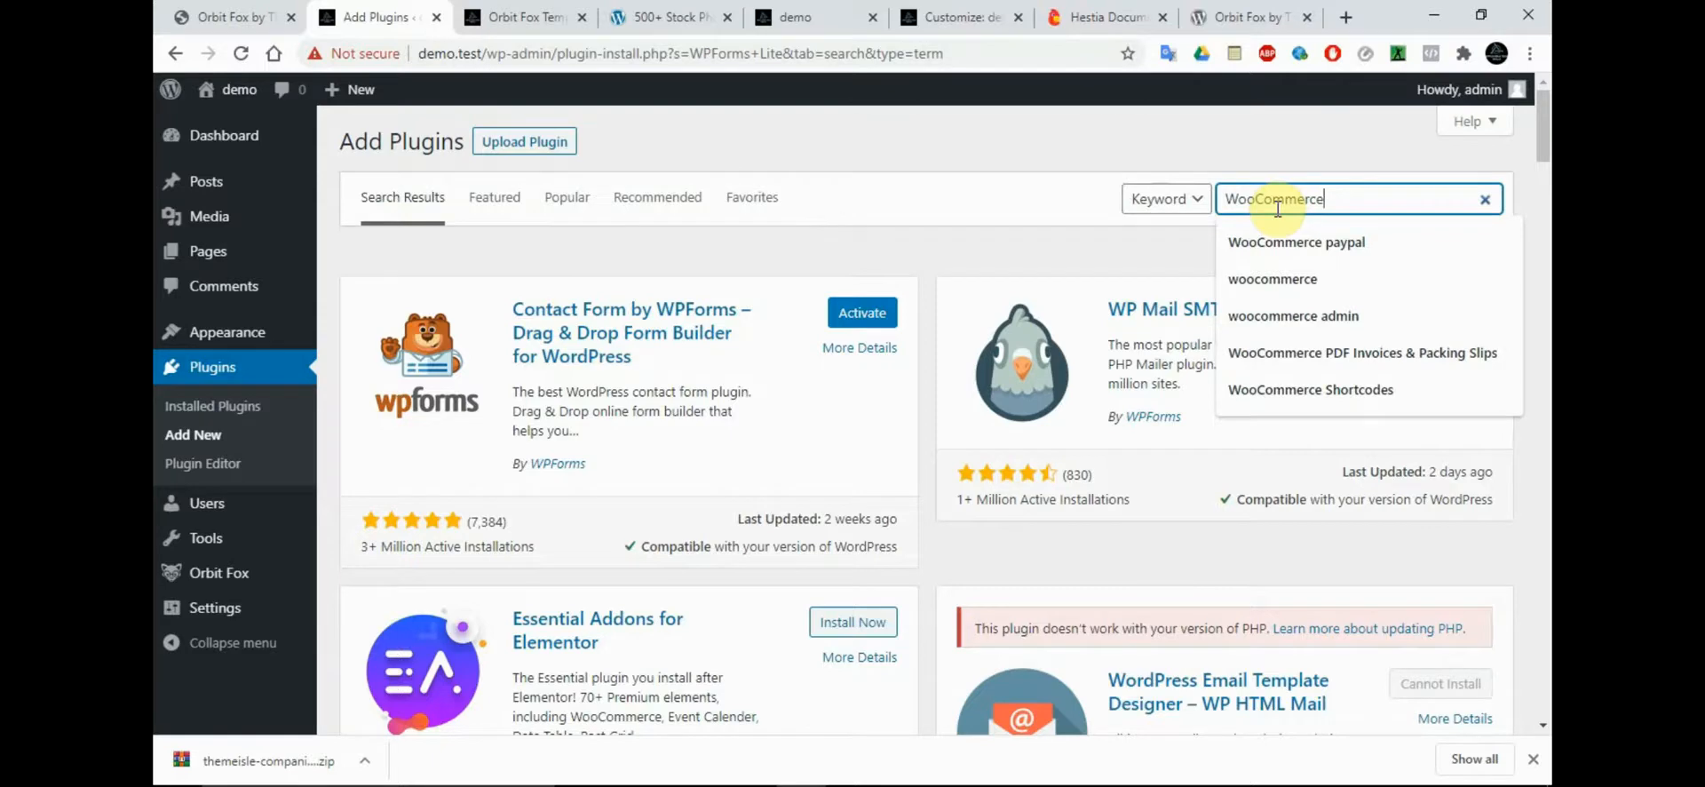
{"action": "key", "text": "Return"}
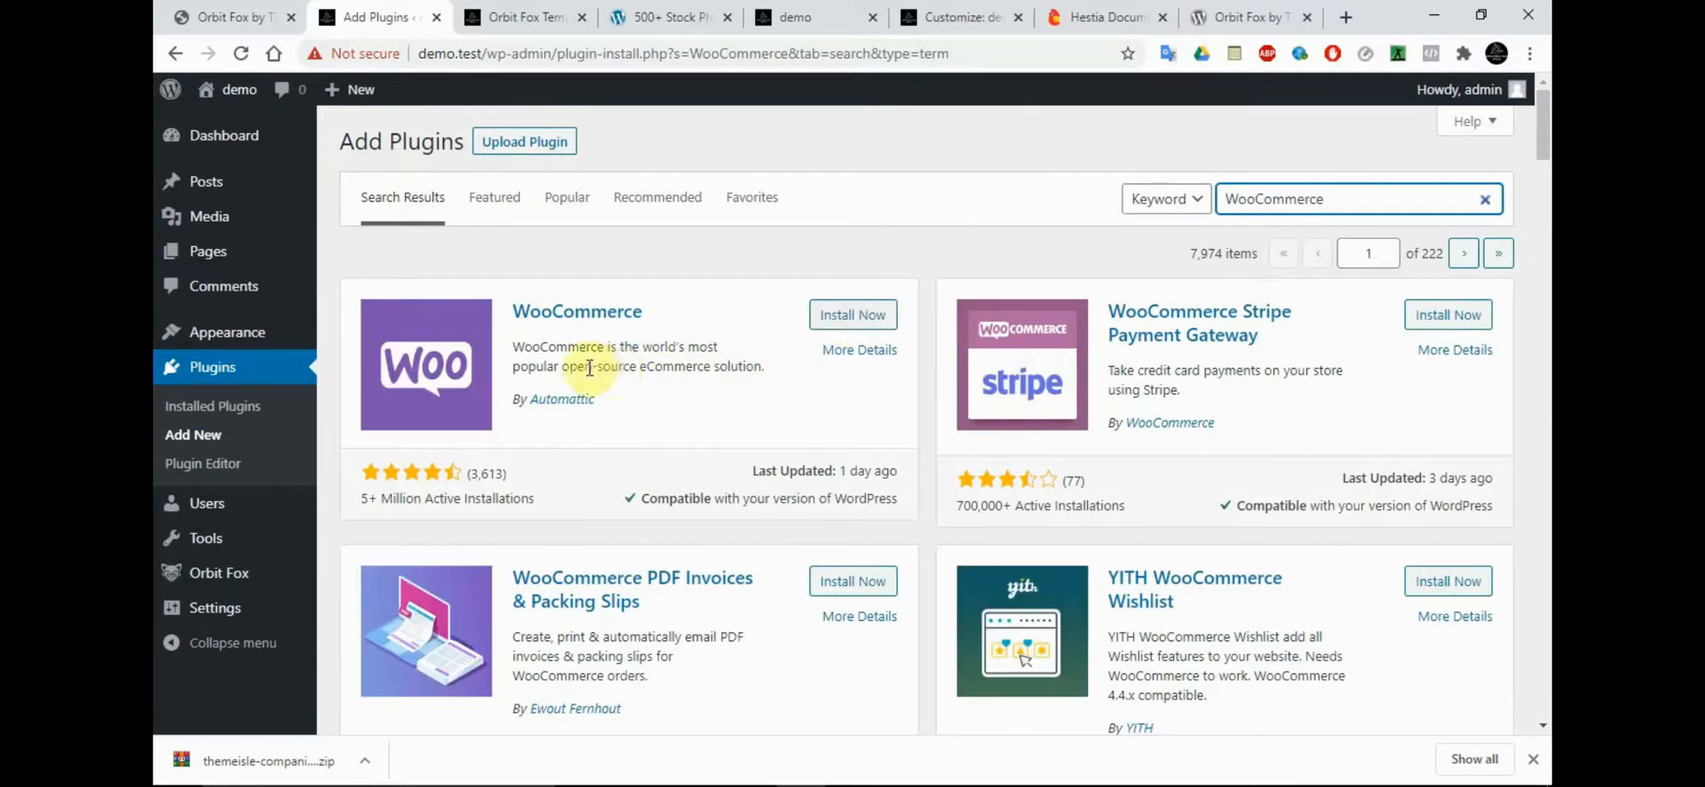
{"action": "left_click", "coordinate": [851, 316]}
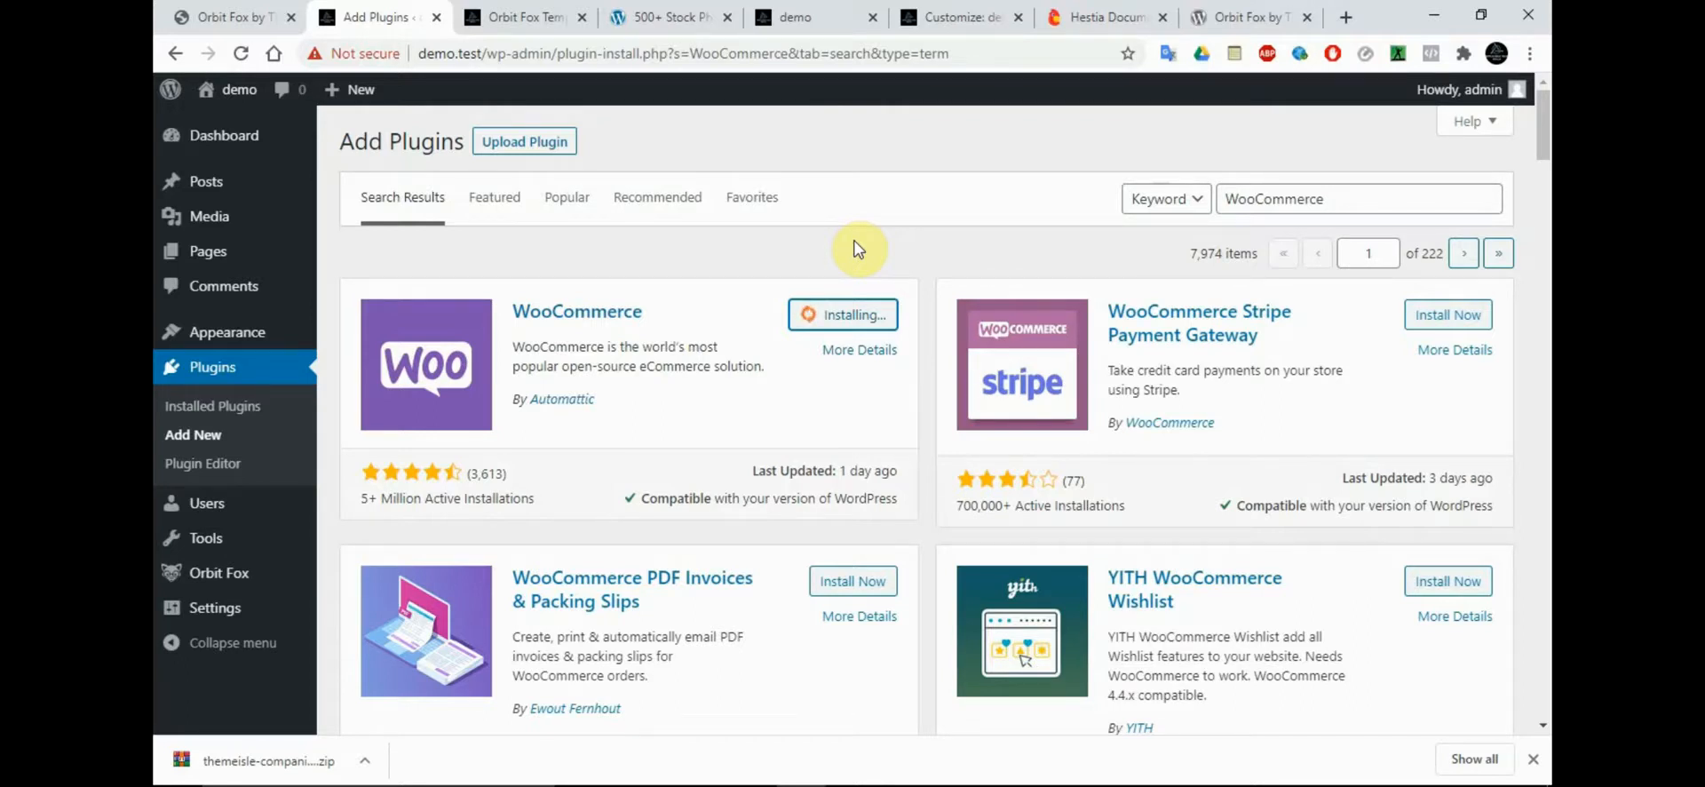
{"action": "left_click_drag", "start_coordinate": [1545, 174], "coordinate": [1545, 222]}
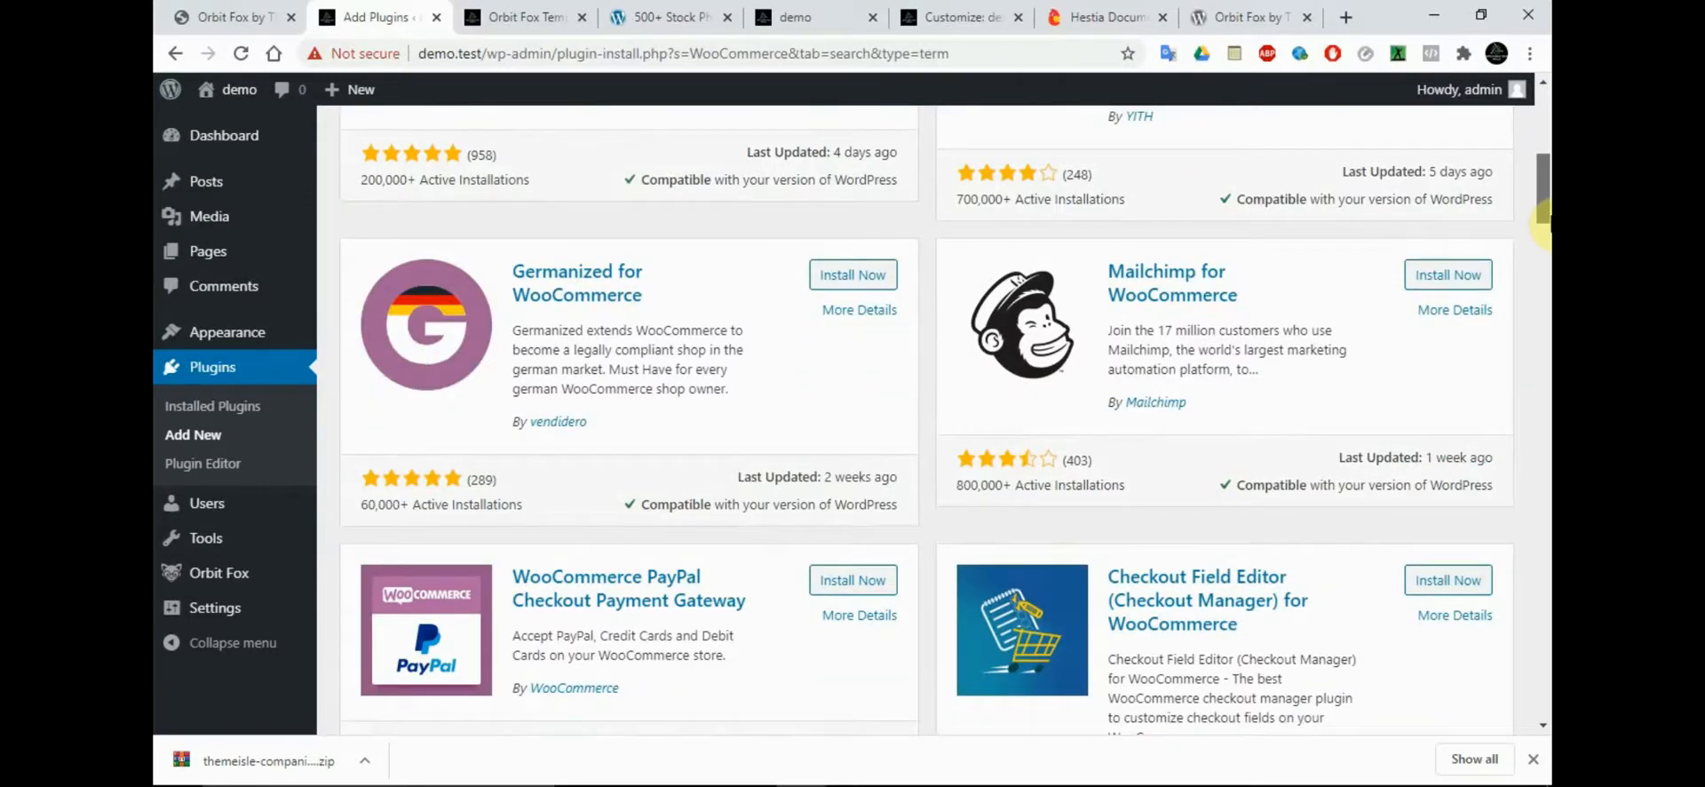
{"action": "left_click_drag", "start_coordinate": [1546, 222], "coordinate": [1545, 156]}
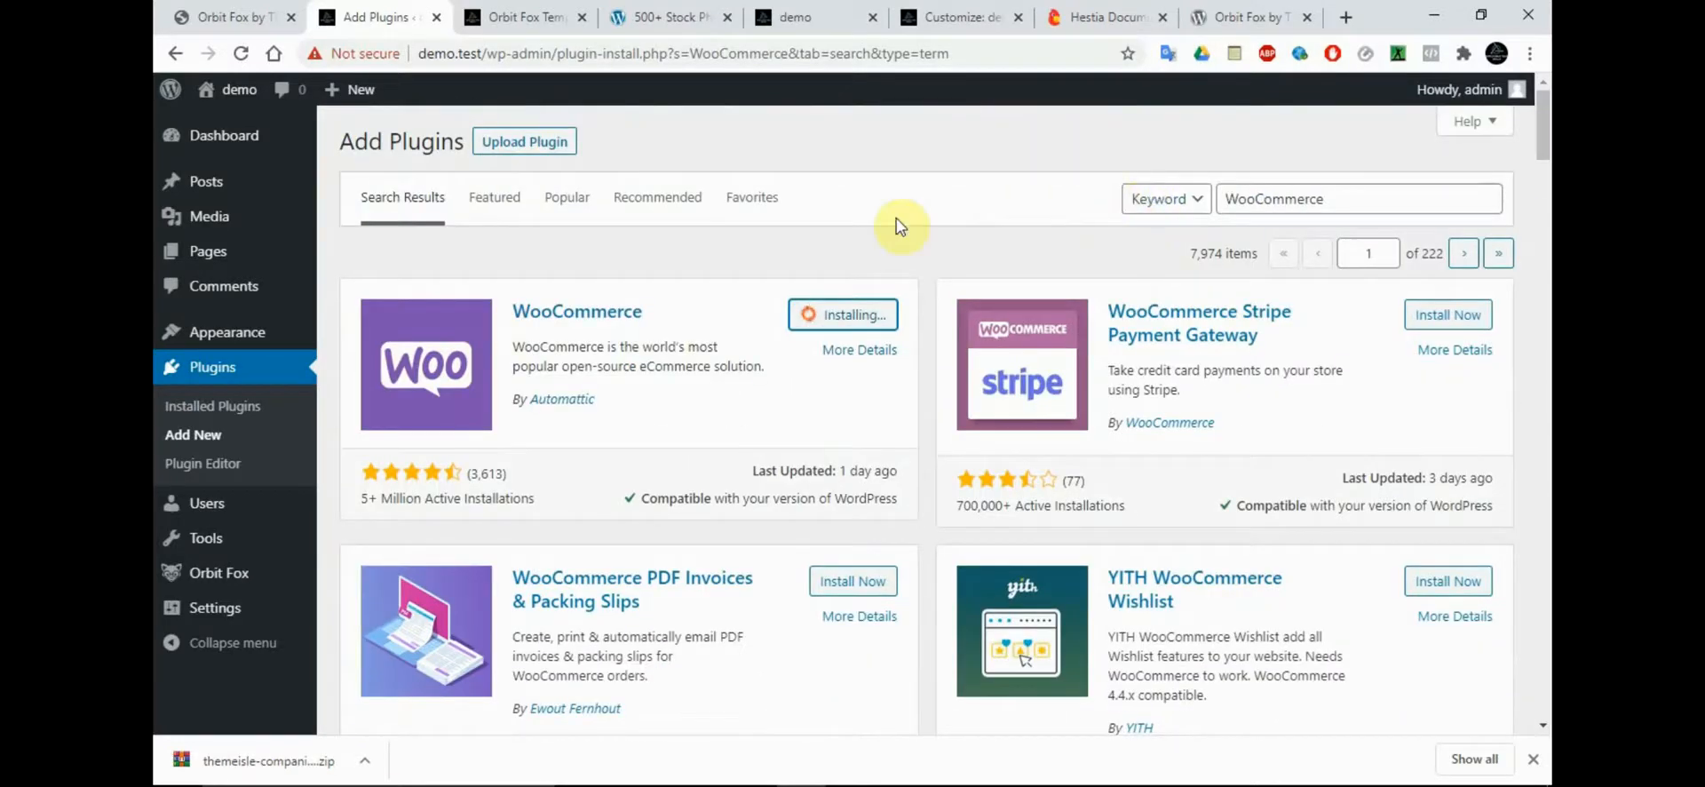
{"action": "left_click", "coordinate": [531, 11]}
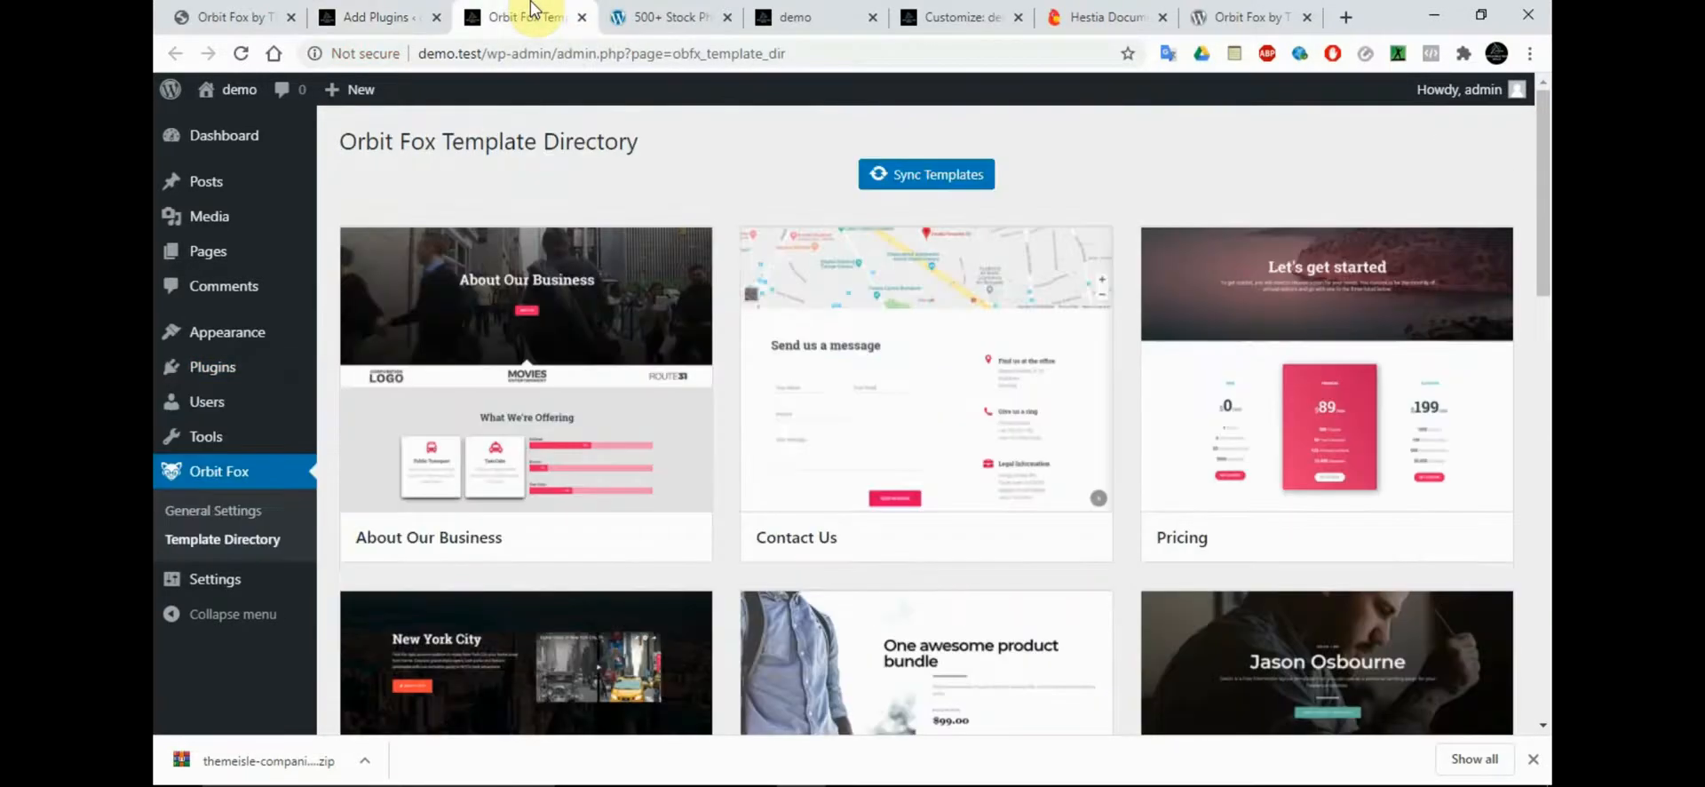
{"action": "left_click", "coordinate": [373, 16]}
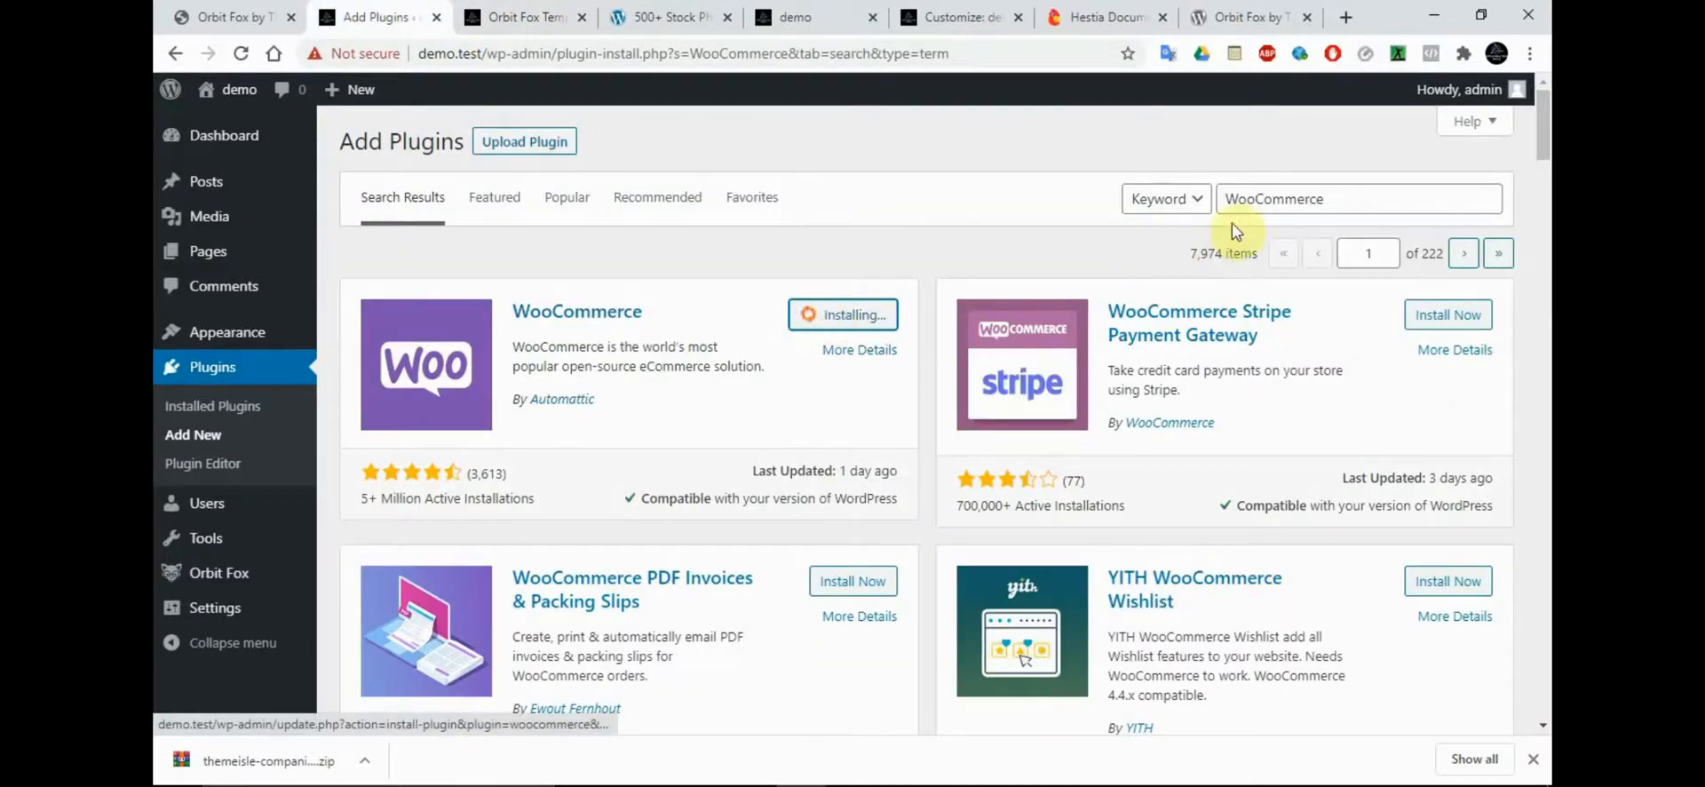
{"action": "double_click", "coordinate": [1253, 199]}
{"action": "key", "text": "ctrl+c"}
Read through the remaining recommended plugins and the Front Page Setup section in the Hestia documentation, and copy the plugin name "Toolset"
{"action": "left_click", "coordinate": [1106, 16]}
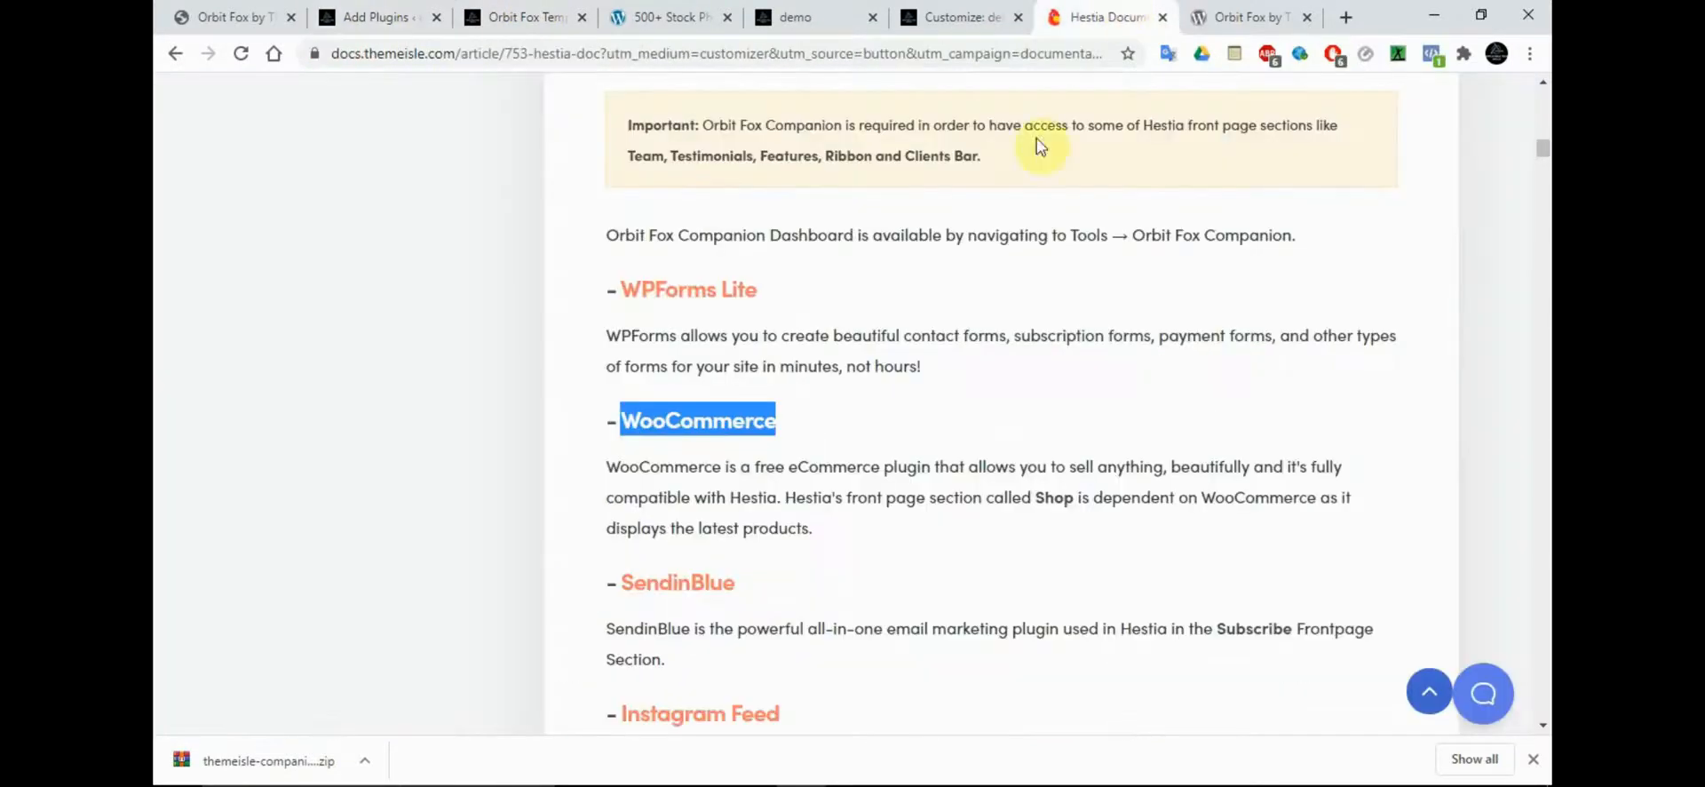
{"action": "left_click", "coordinate": [1233, 433]}
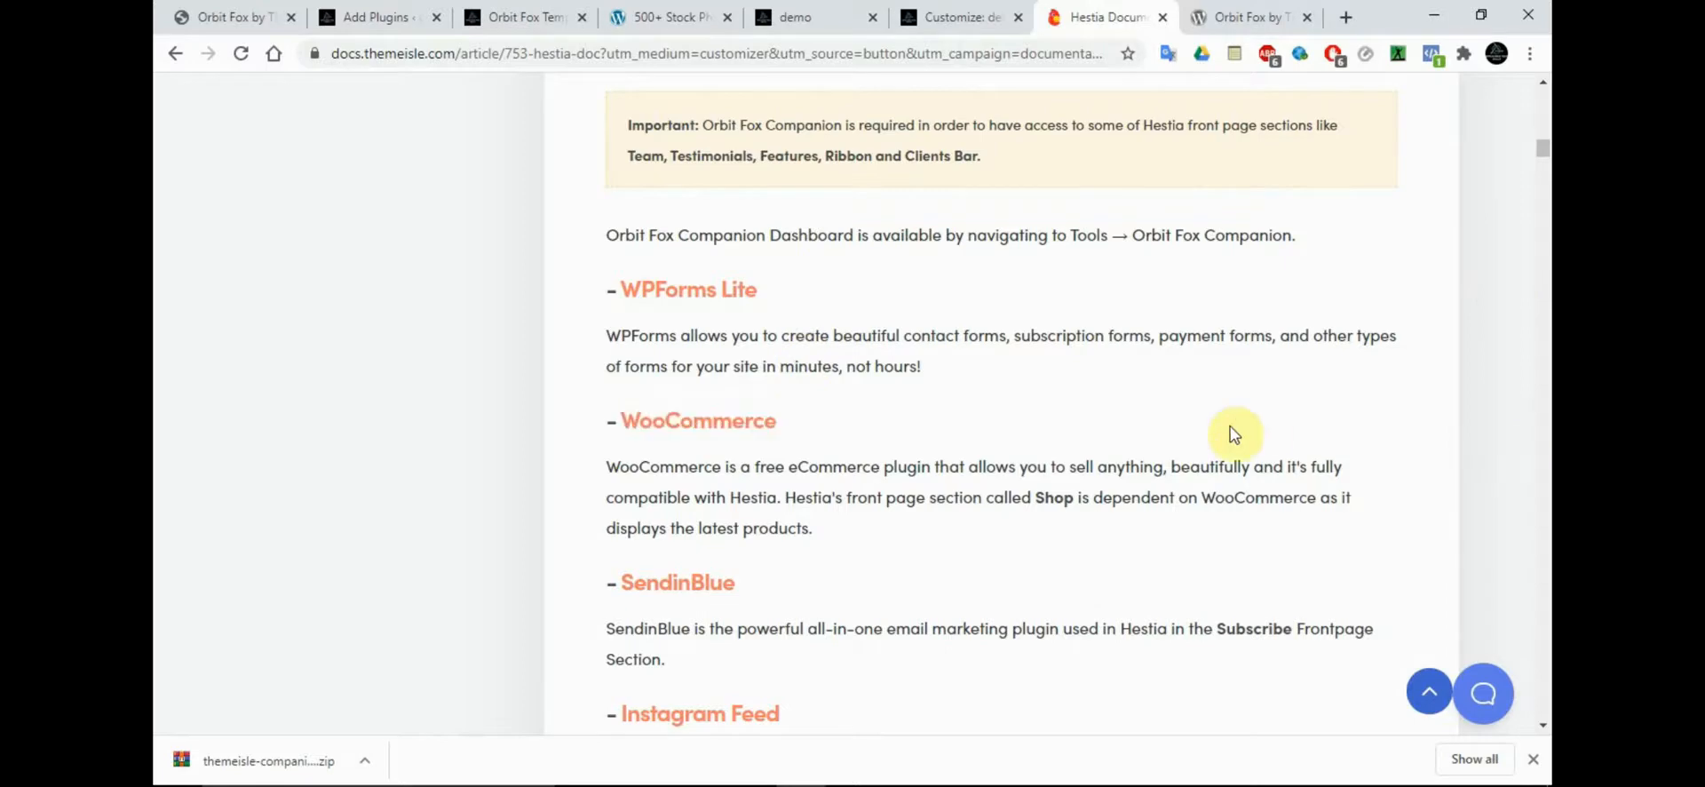
{"action": "scroll", "coordinate": [1232, 434], "scroll_direction": "down", "scroll_amount": 5}
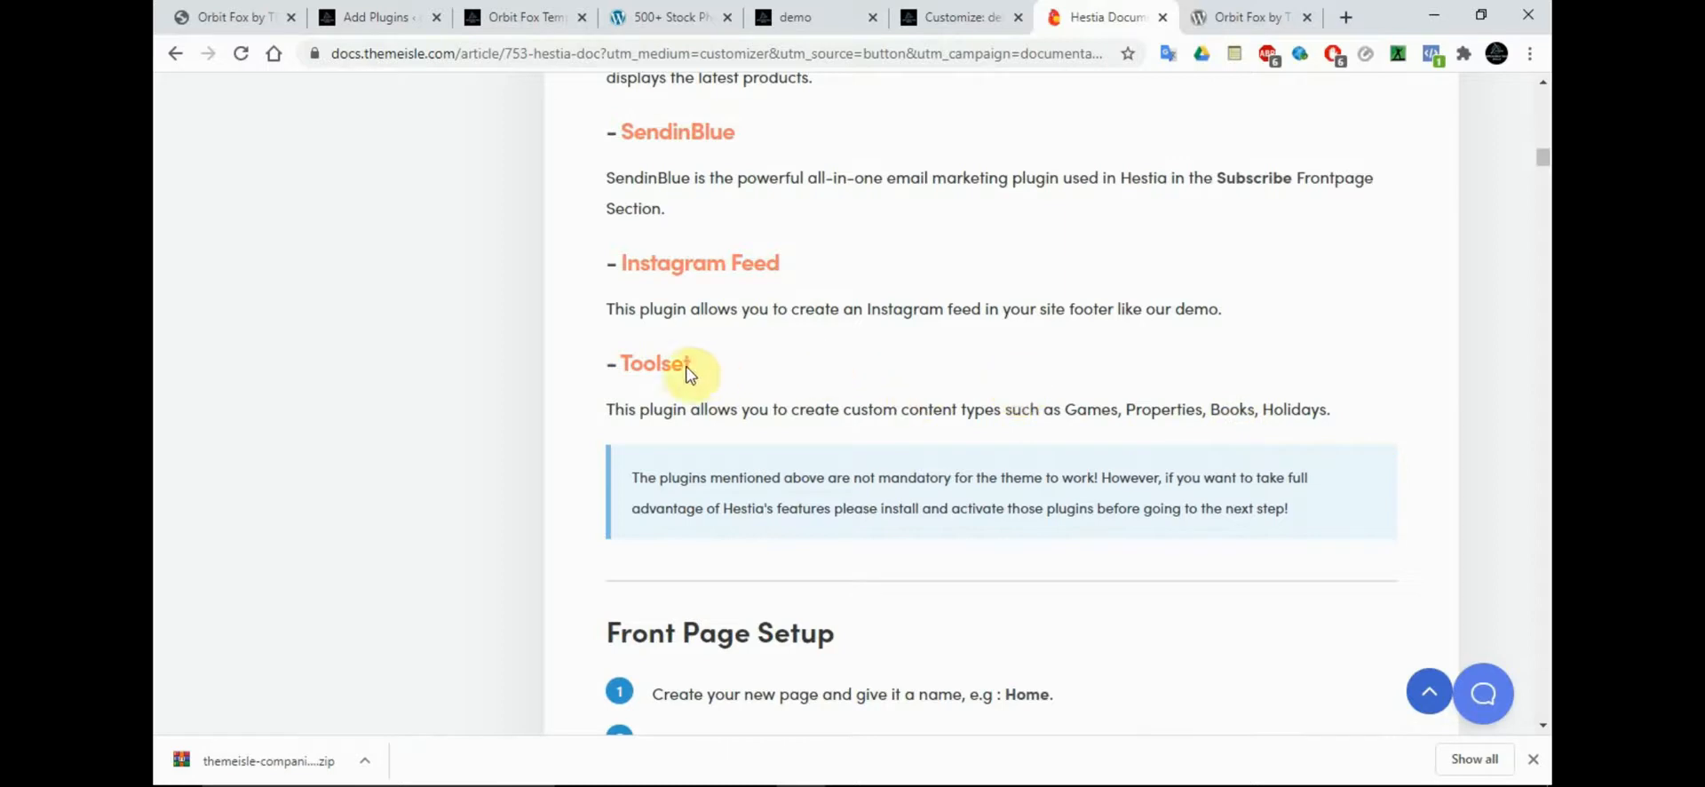
{"action": "left_click_drag", "start_coordinate": [692, 366], "coordinate": [627, 364]}
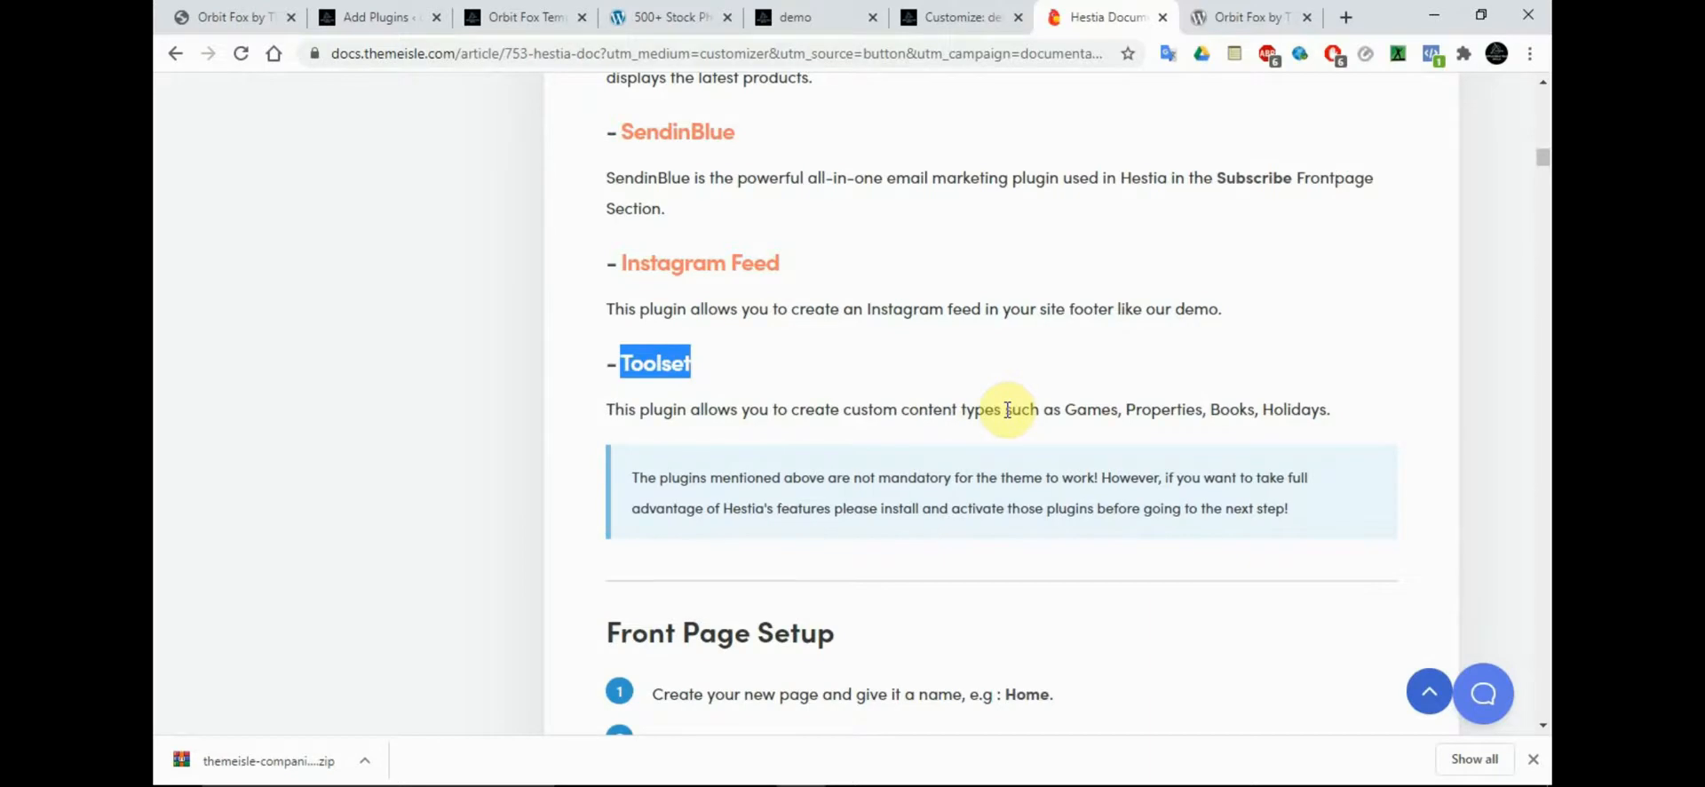
{"action": "scroll", "coordinate": [1008, 410], "scroll_direction": "down", "scroll_amount": 10}
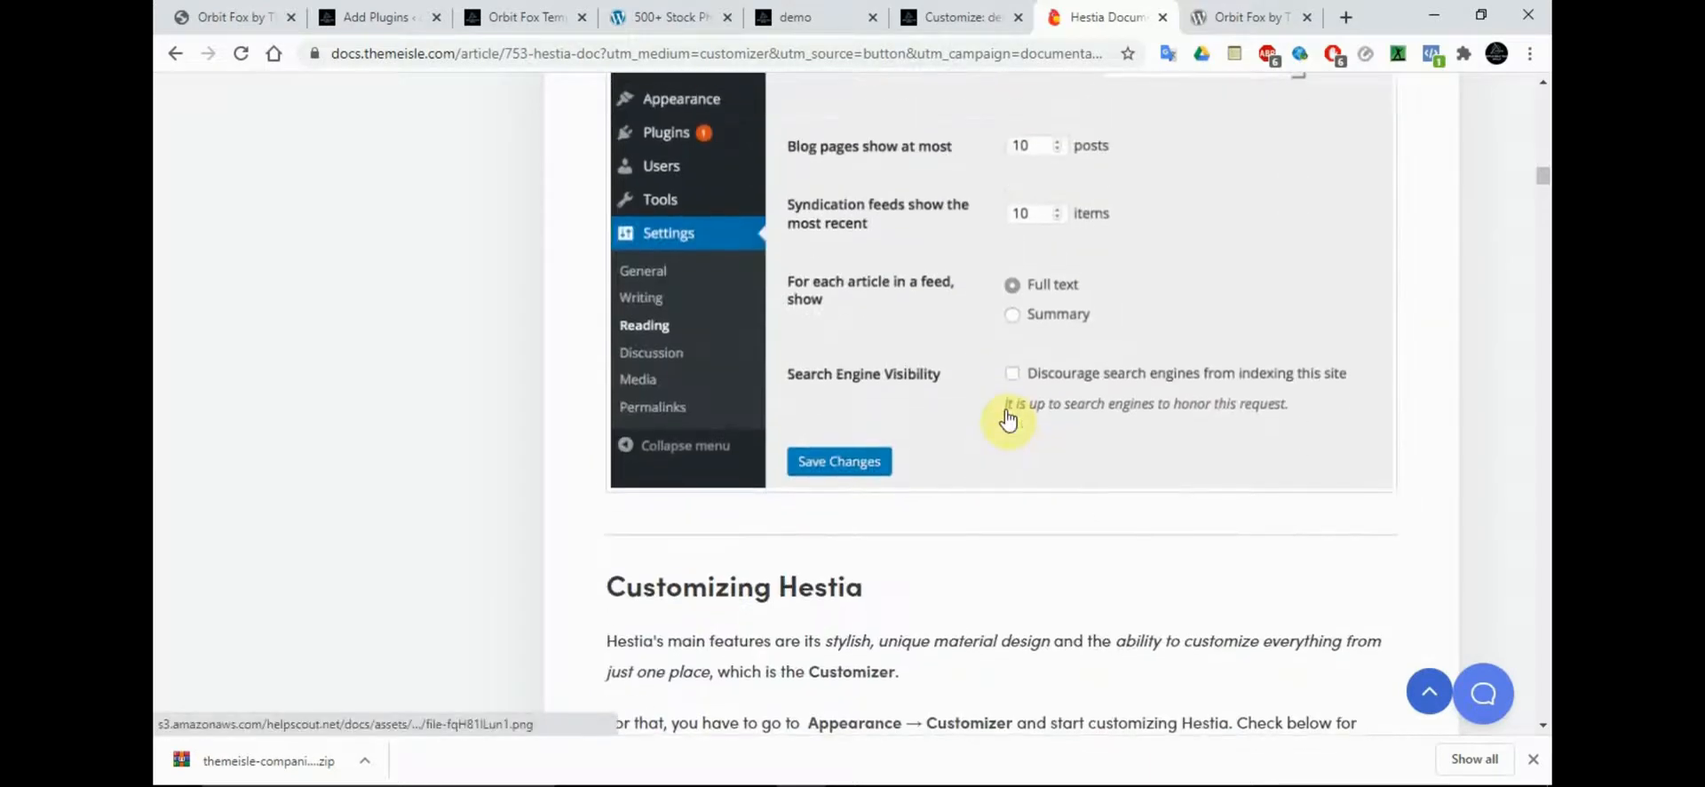
{"action": "scroll", "coordinate": [1008, 418], "scroll_direction": "up", "scroll_amount": 5}
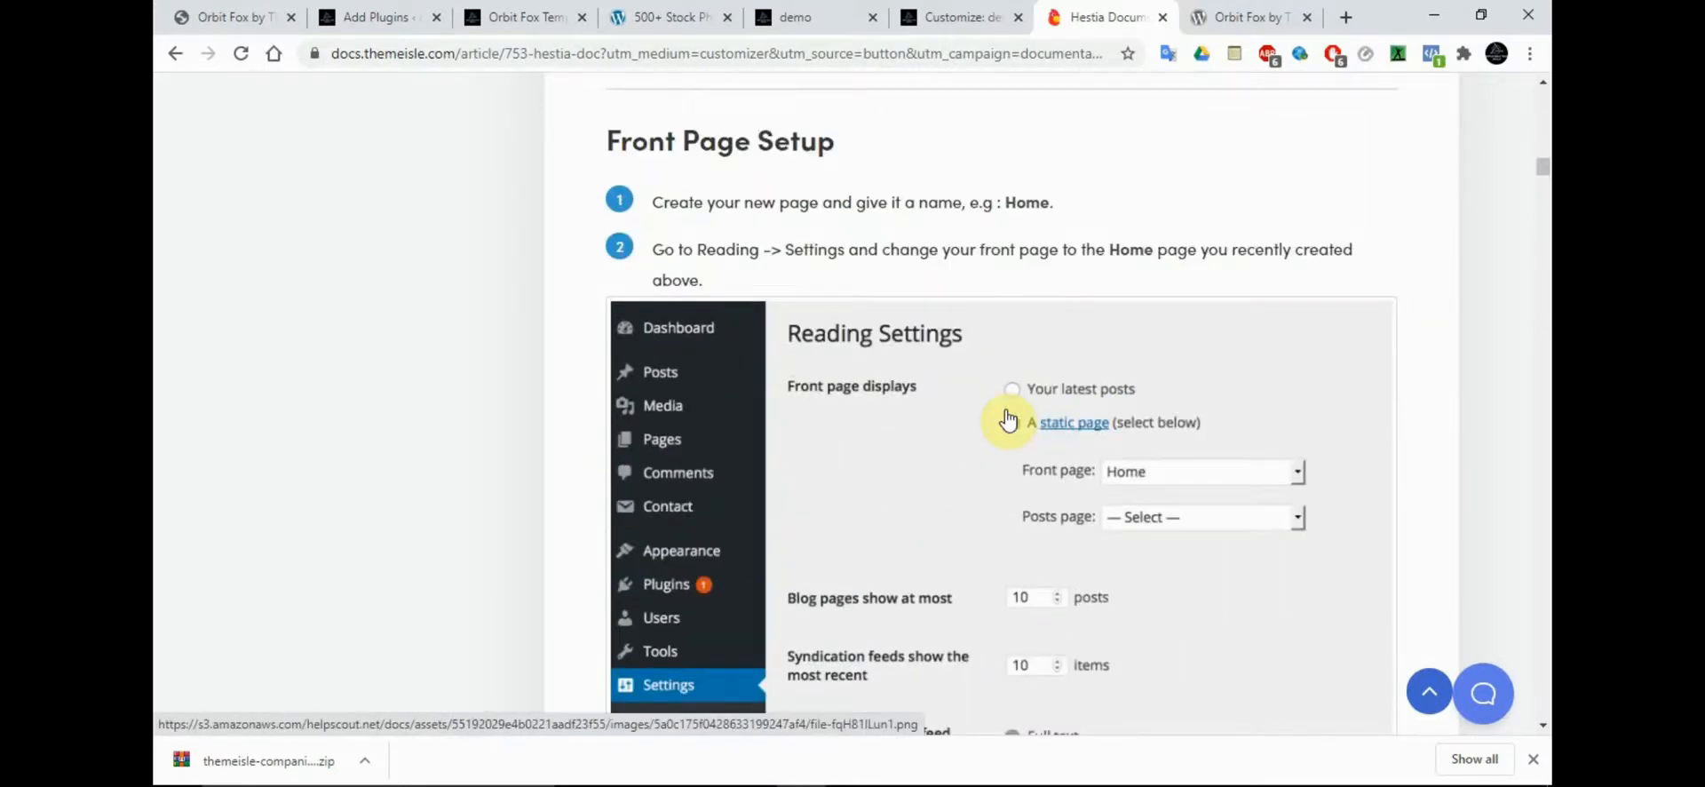
{"action": "scroll", "coordinate": [1008, 418], "scroll_direction": "up", "scroll_amount": 3}
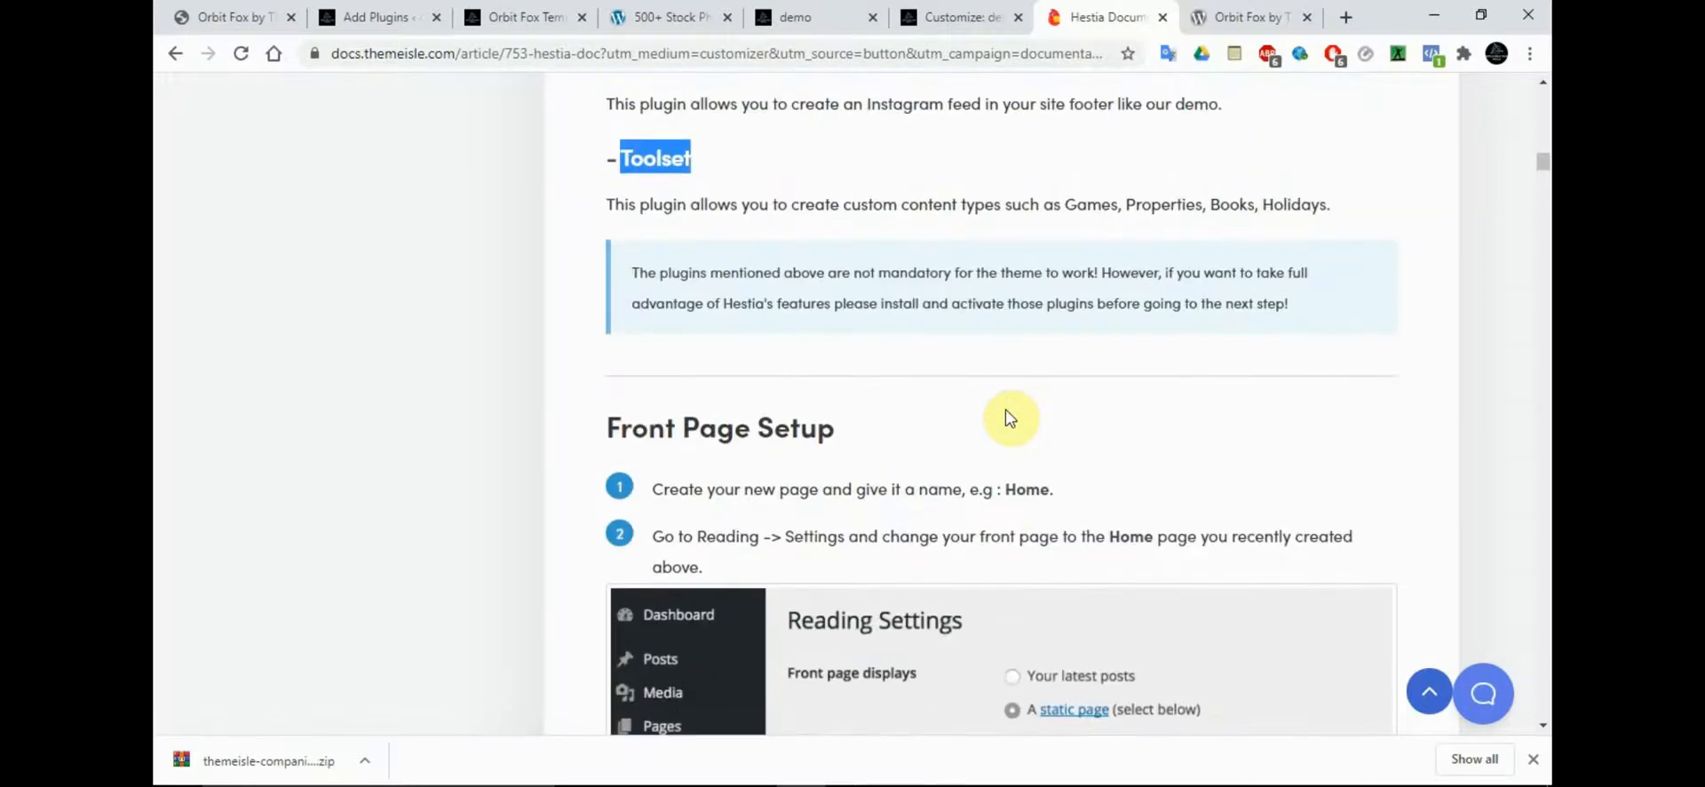
Search for "Toolset" among the new plugins on the demo site and look through the results
{"action": "left_click", "coordinate": [546, 17]}
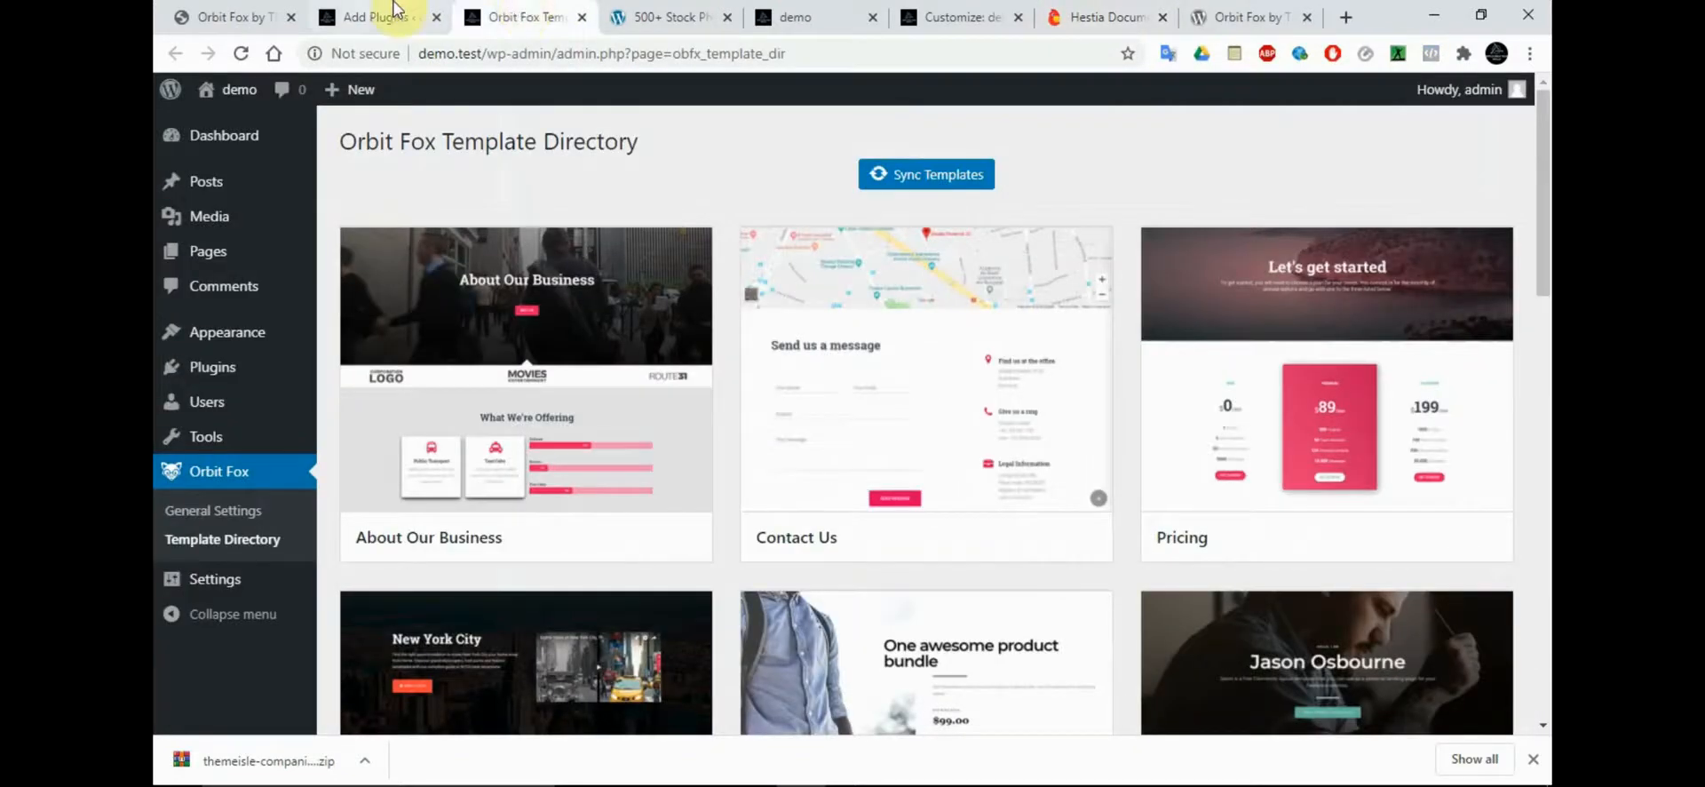
{"action": "left_click", "coordinate": [378, 17]}
{"action": "double_click", "coordinate": [1383, 199]}
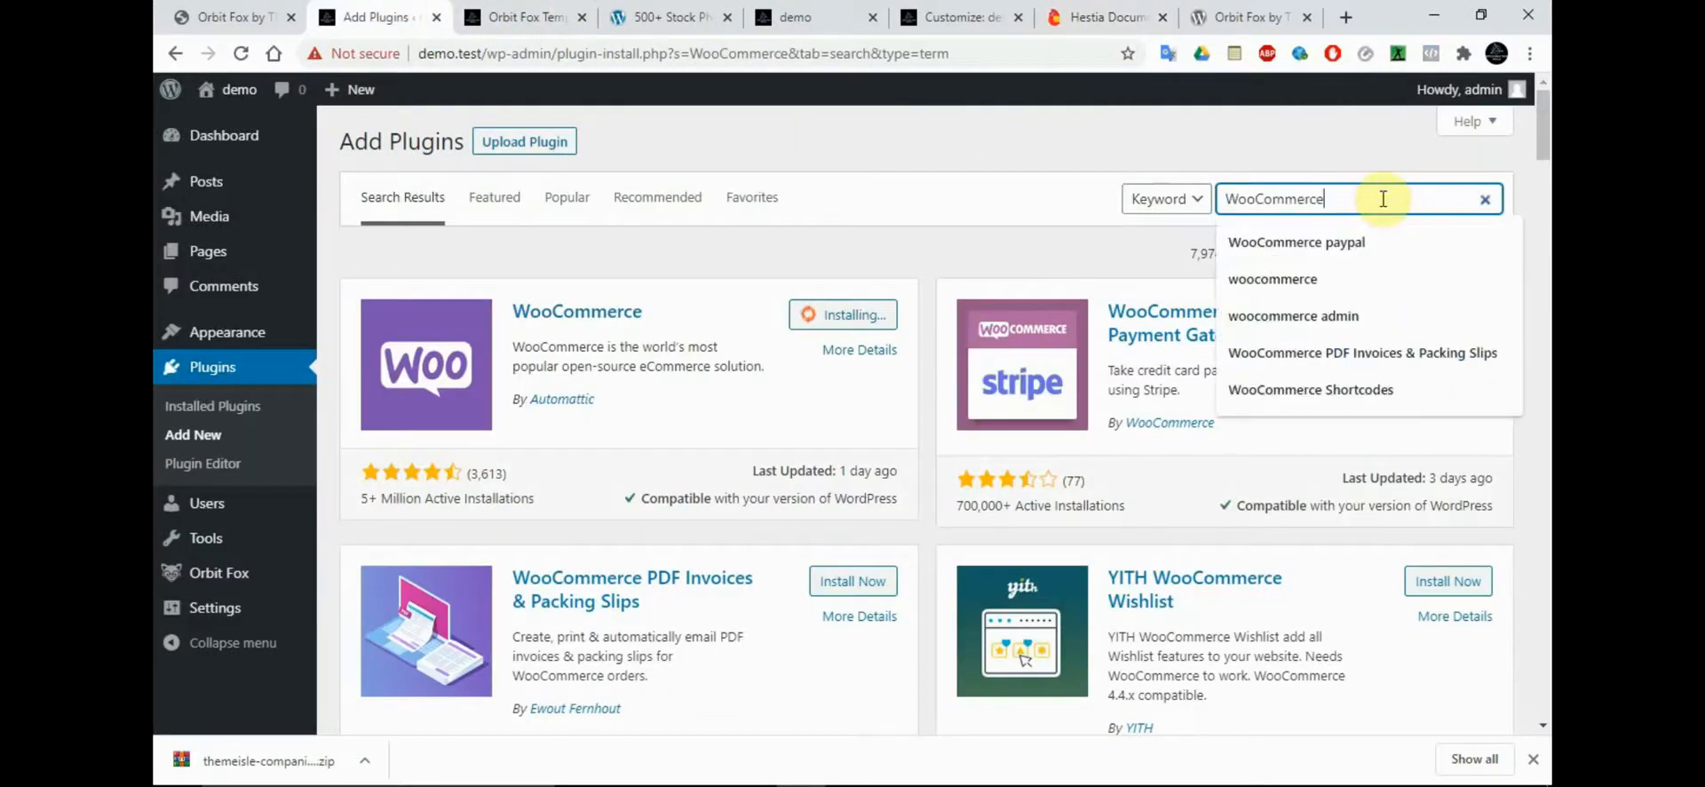
{"action": "type", "text": "Toolset"}
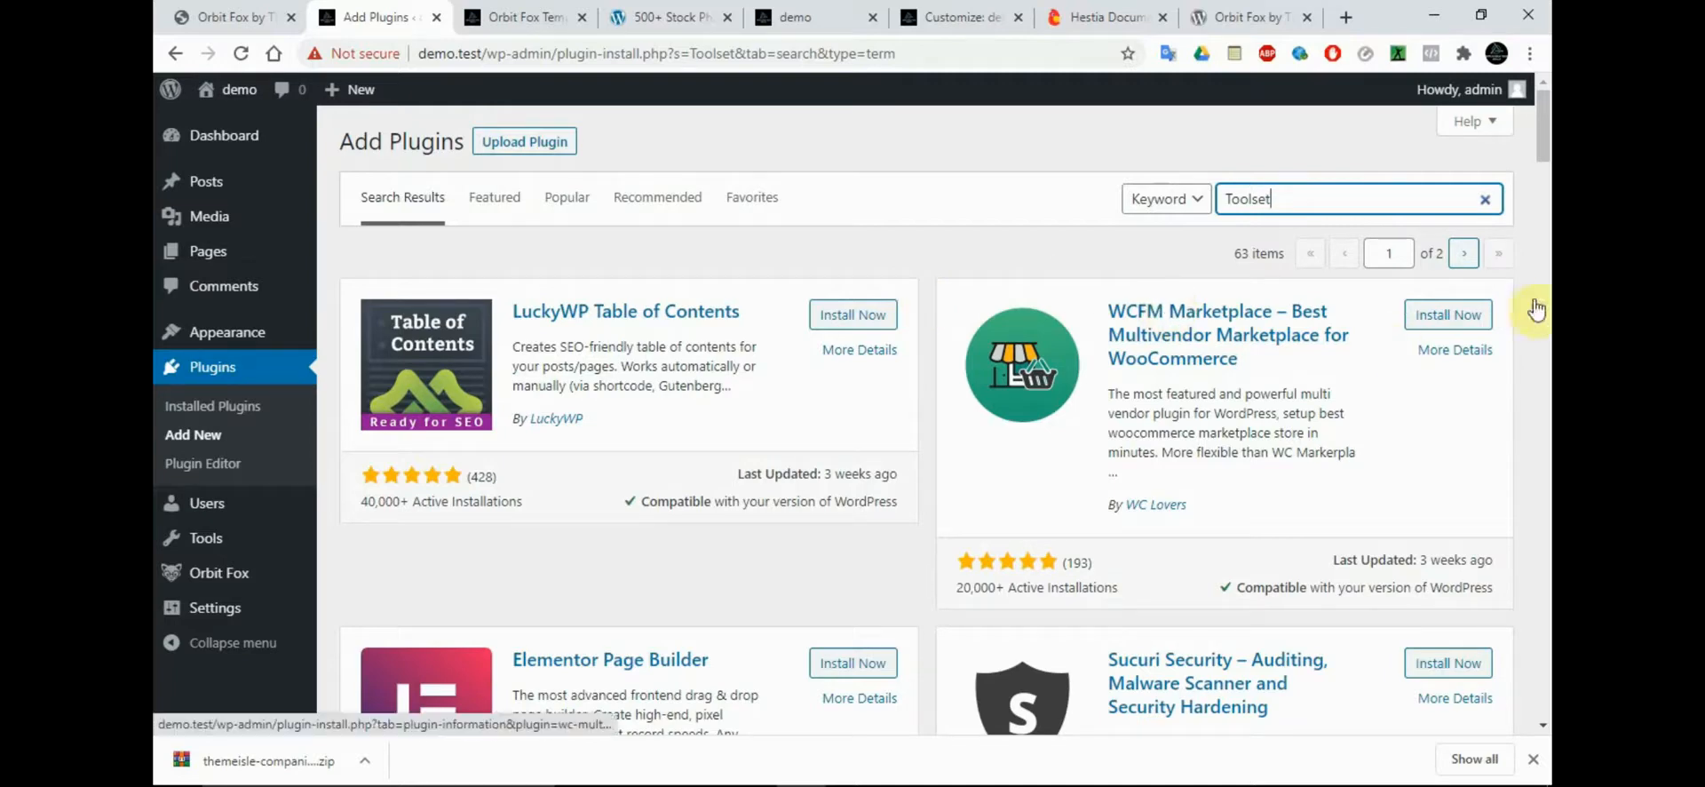
{"action": "left_click_drag", "start_coordinate": [1543, 118], "coordinate": [1530, 160]}
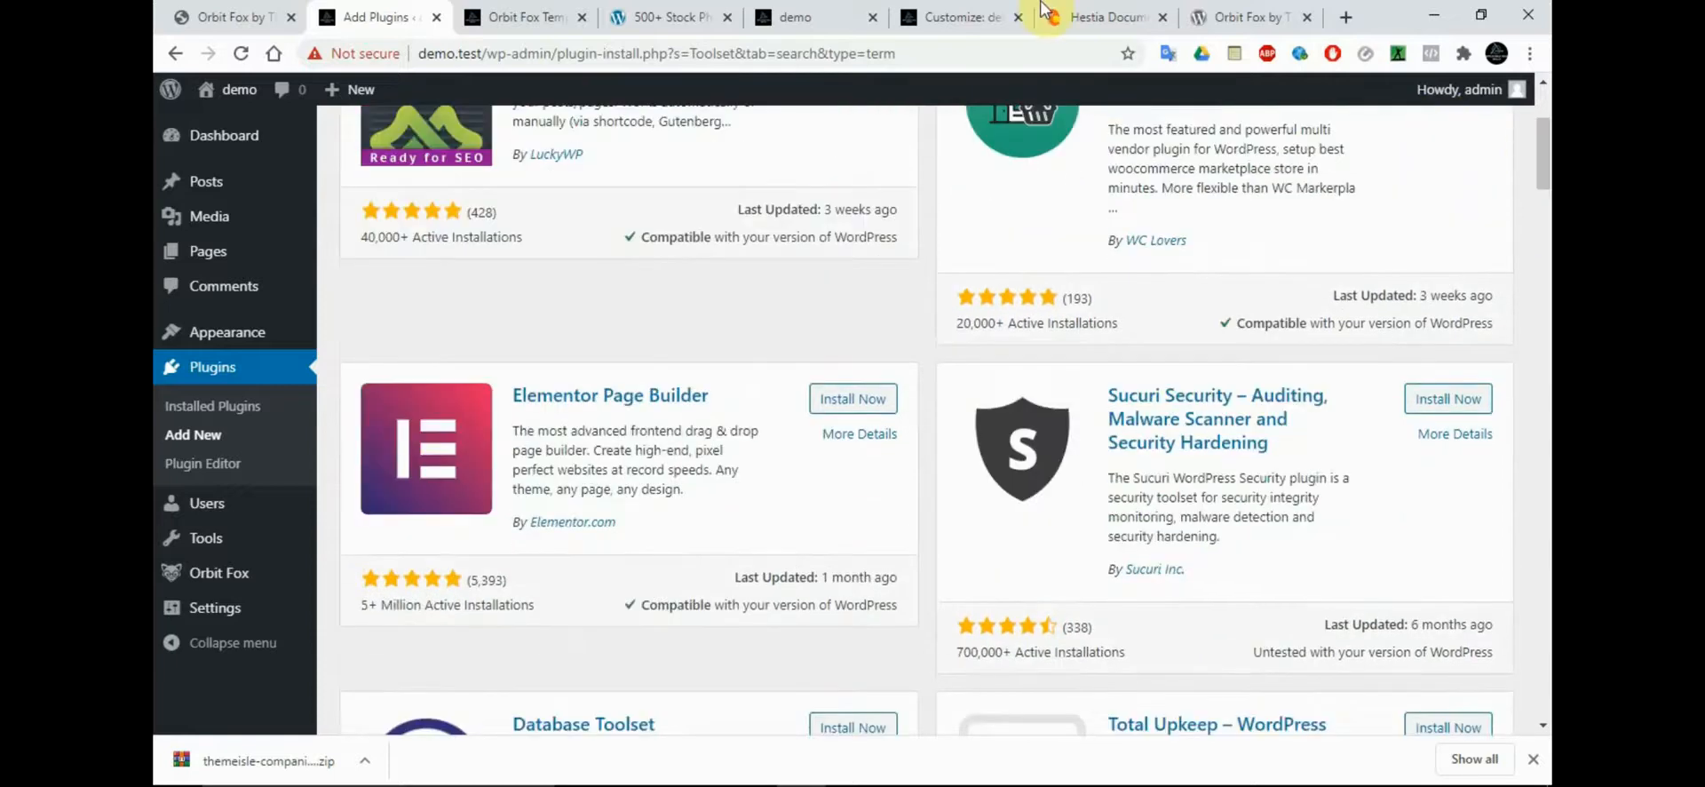
Open the Toolset website from the Hestia documentation in a new tab and review its home page
{"action": "left_click", "coordinate": [1045, 11]}
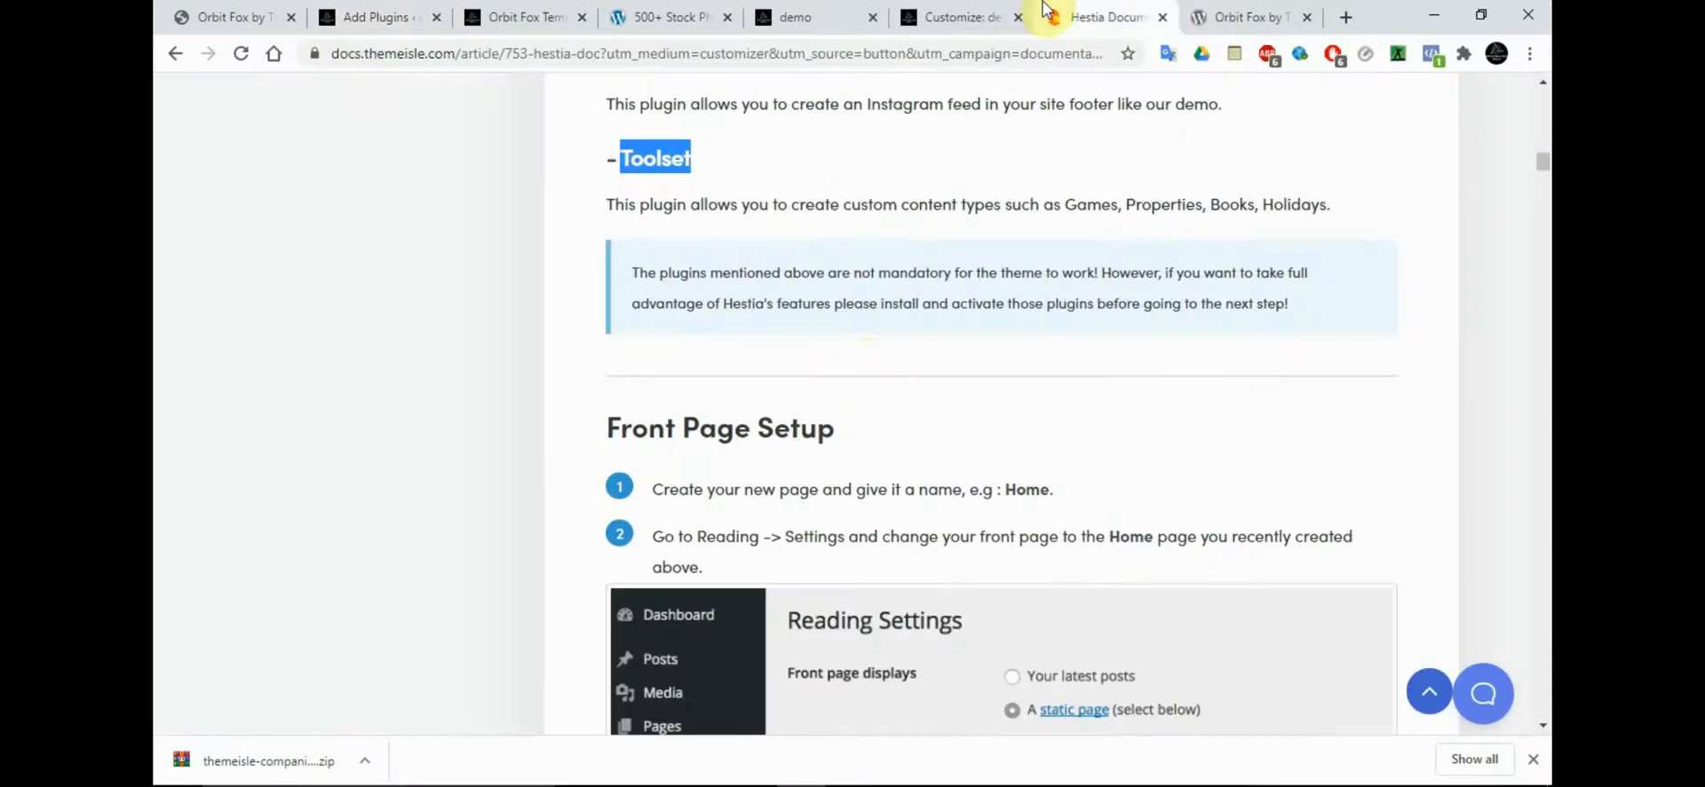
{"action": "right_click", "coordinate": [670, 167]}
{"action": "left_click", "coordinate": [702, 174]}
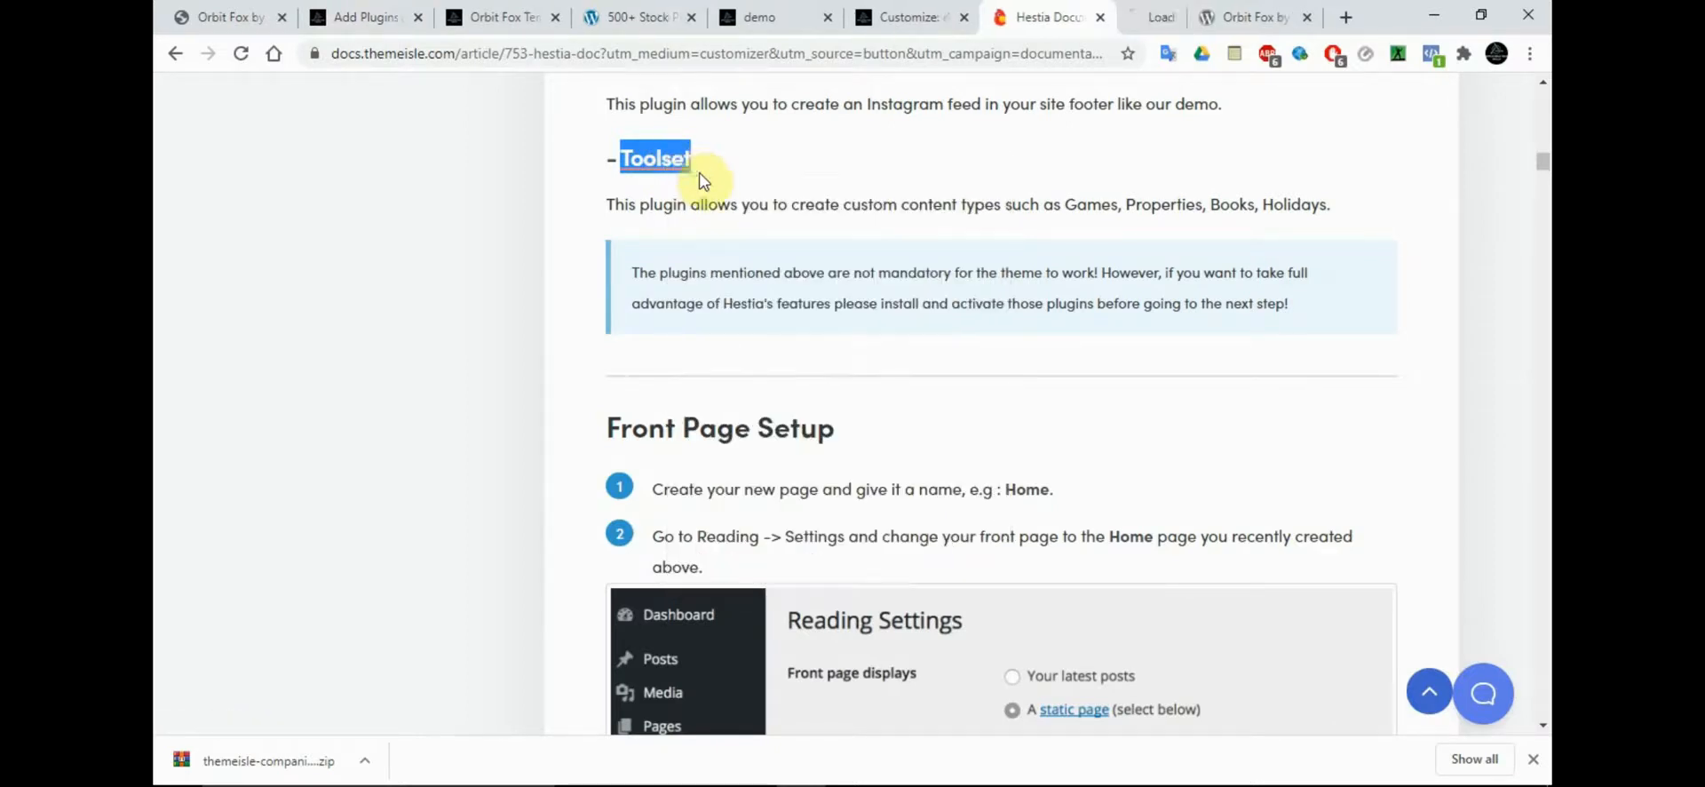
{"action": "left_click", "coordinate": [1081, 11]}
{"action": "left_click", "coordinate": [1021, 14]}
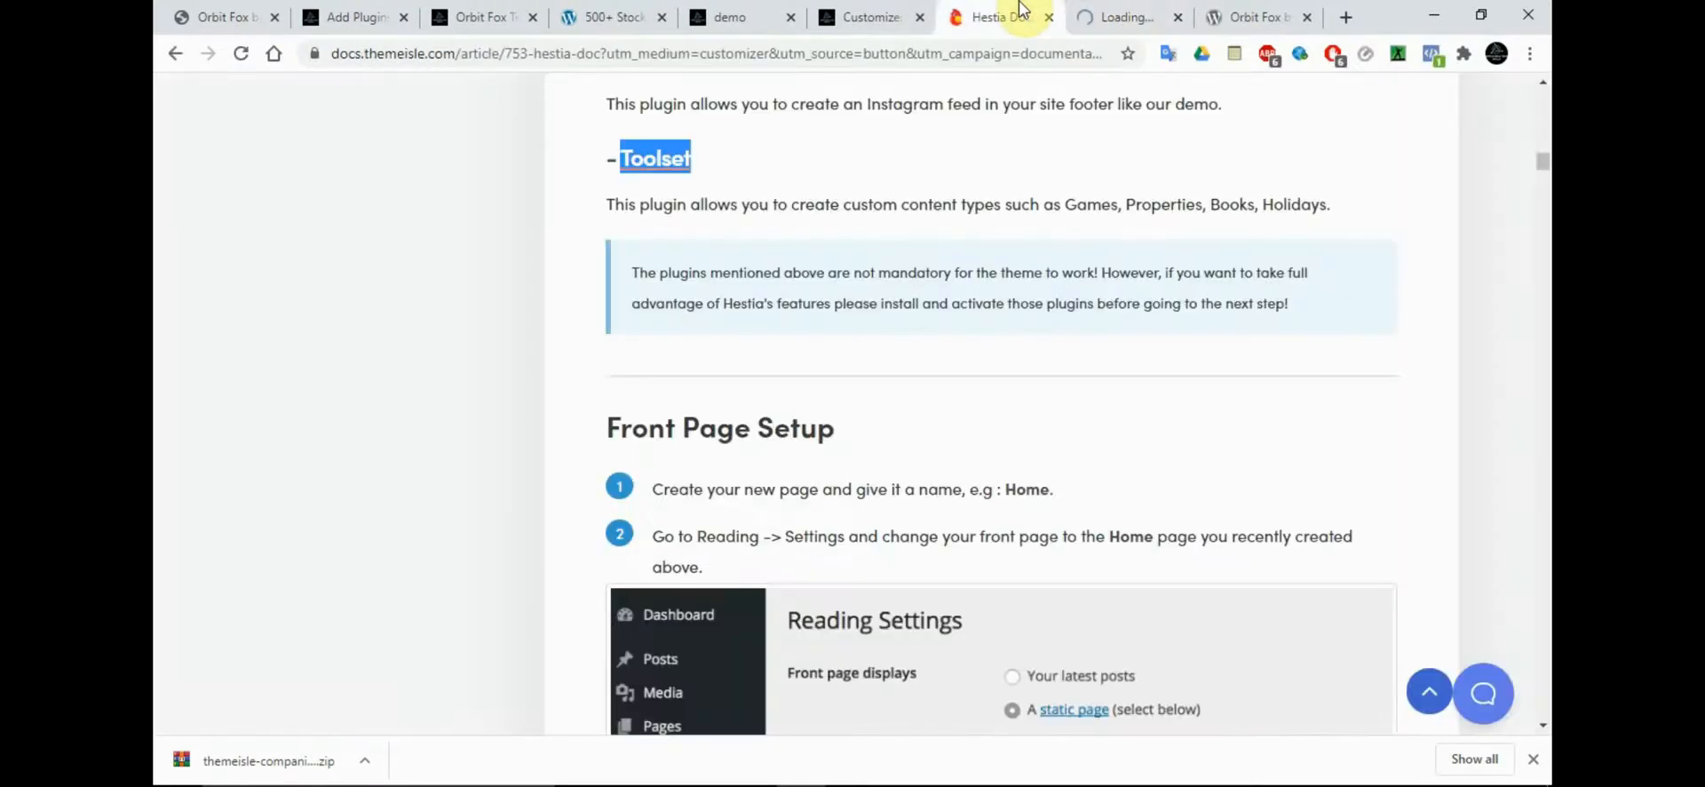
{"action": "left_click", "coordinate": [1141, 16]}
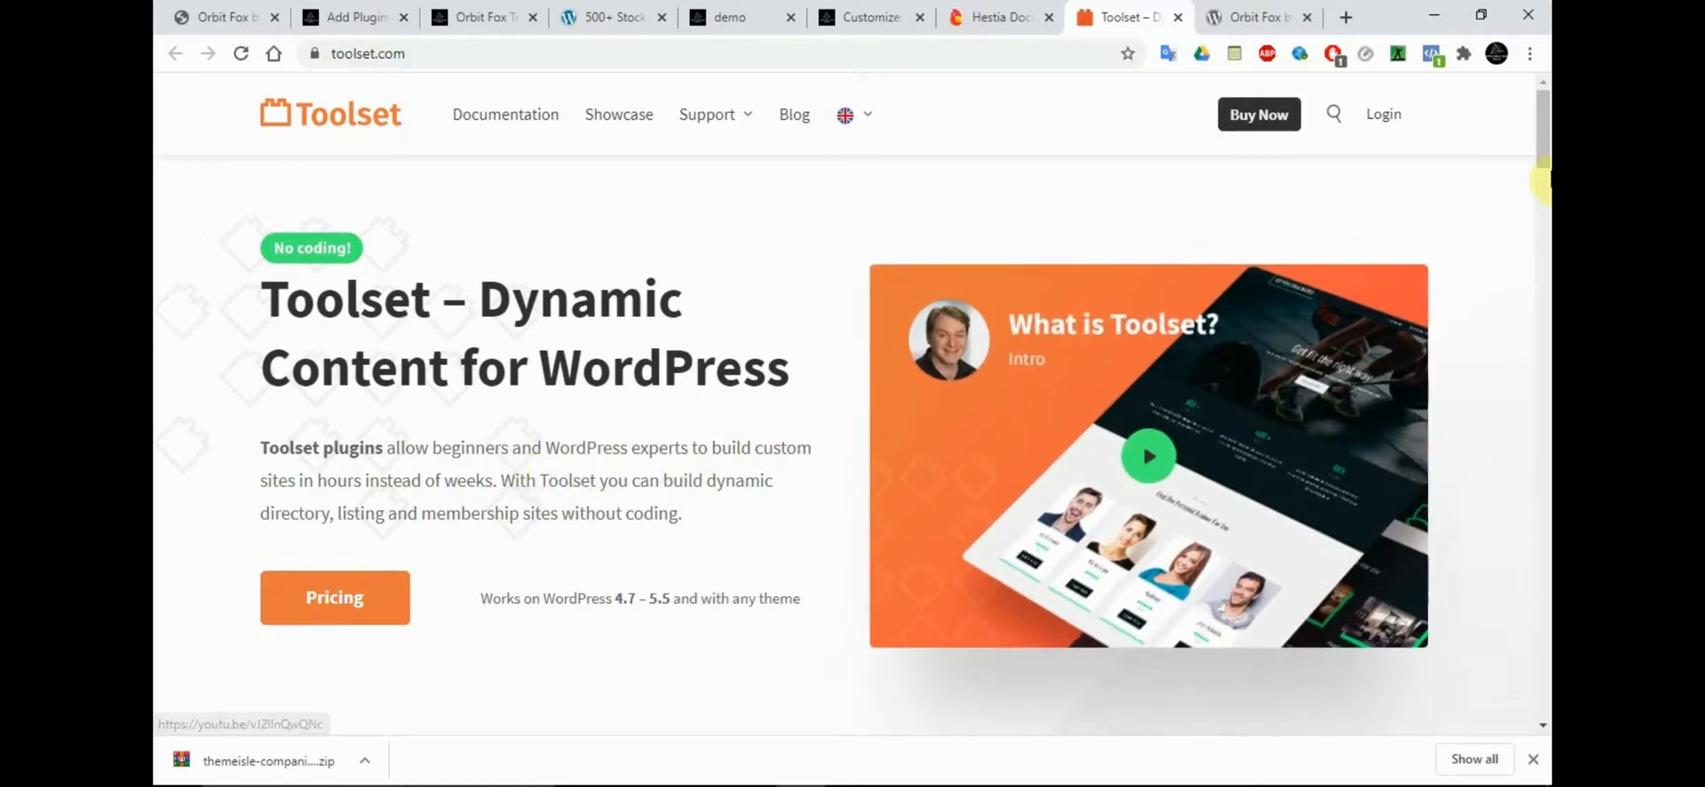
{"action": "left_click_drag", "start_coordinate": [1545, 158], "coordinate": [1545, 218]}
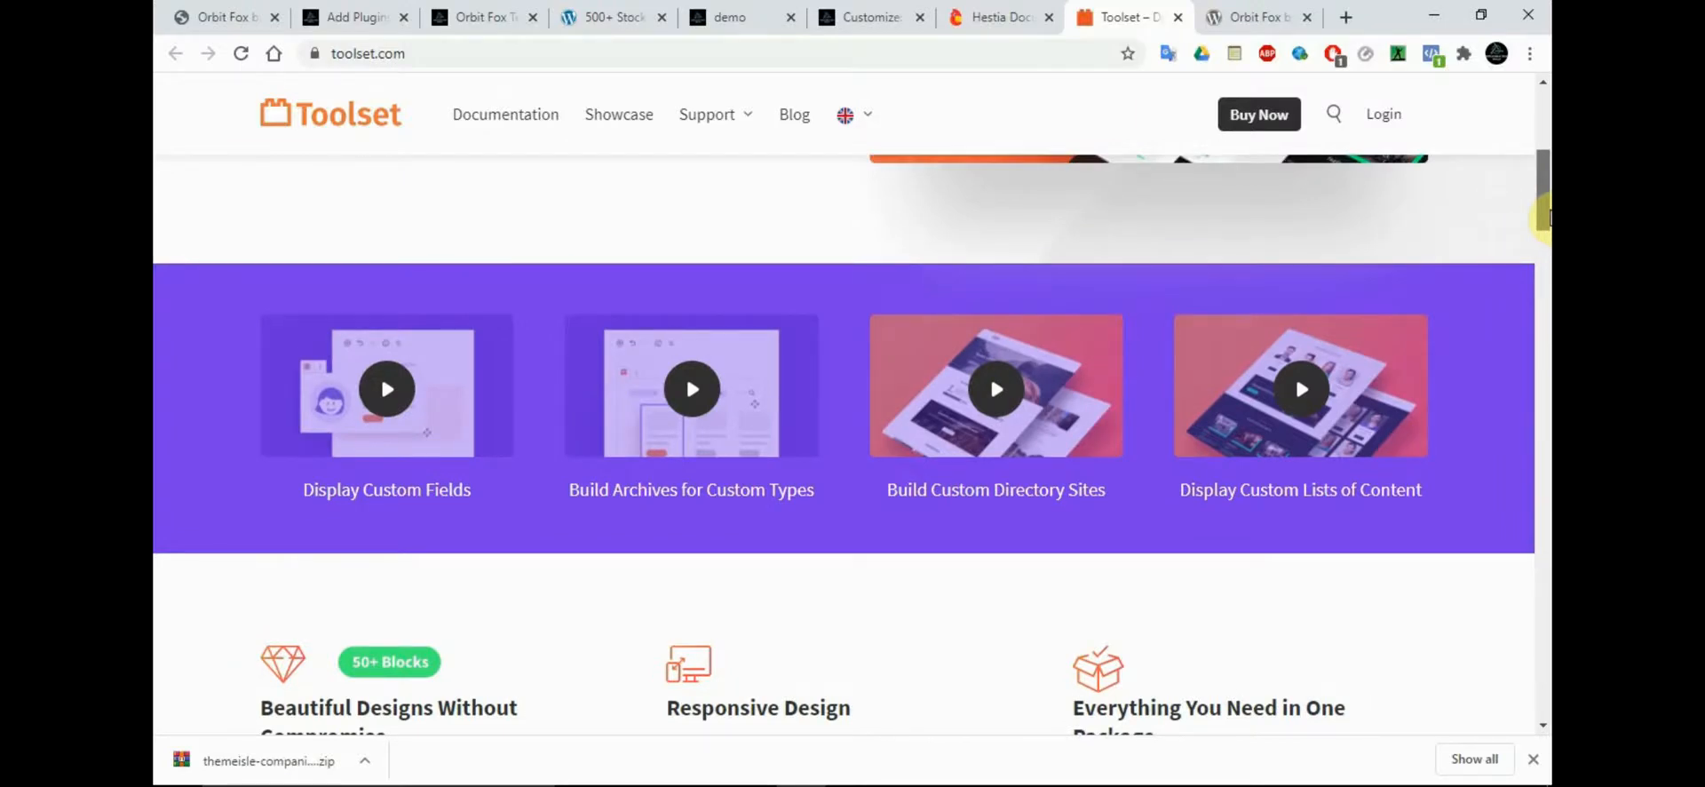
{"action": "left_click_drag", "start_coordinate": [1545, 217], "coordinate": [1545, 488]}
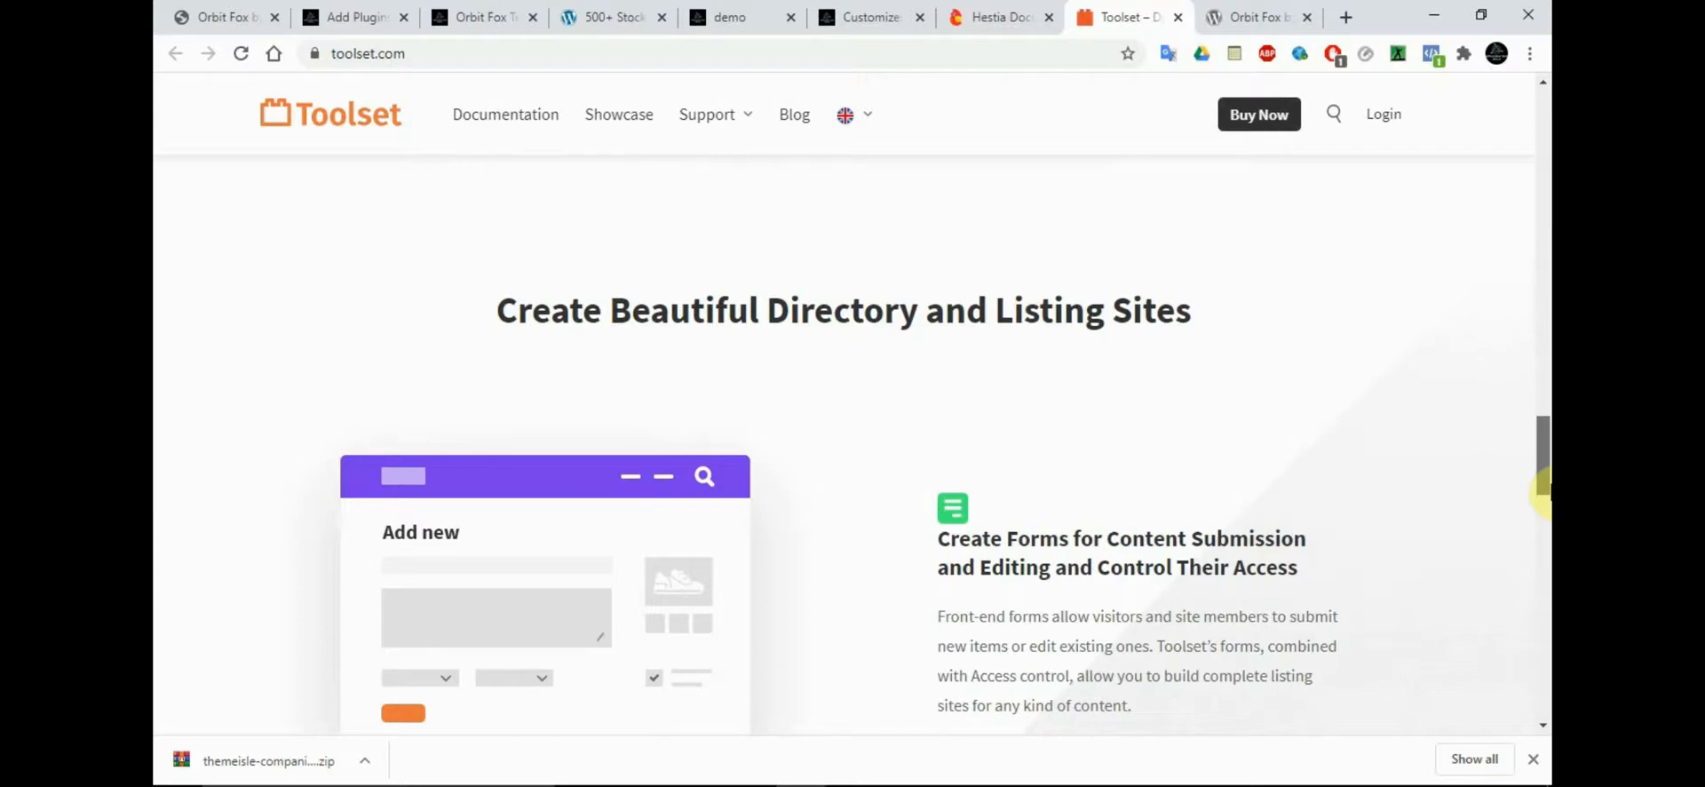
{"action": "left_click_drag", "start_coordinate": [1544, 488], "coordinate": [1542, 145]}
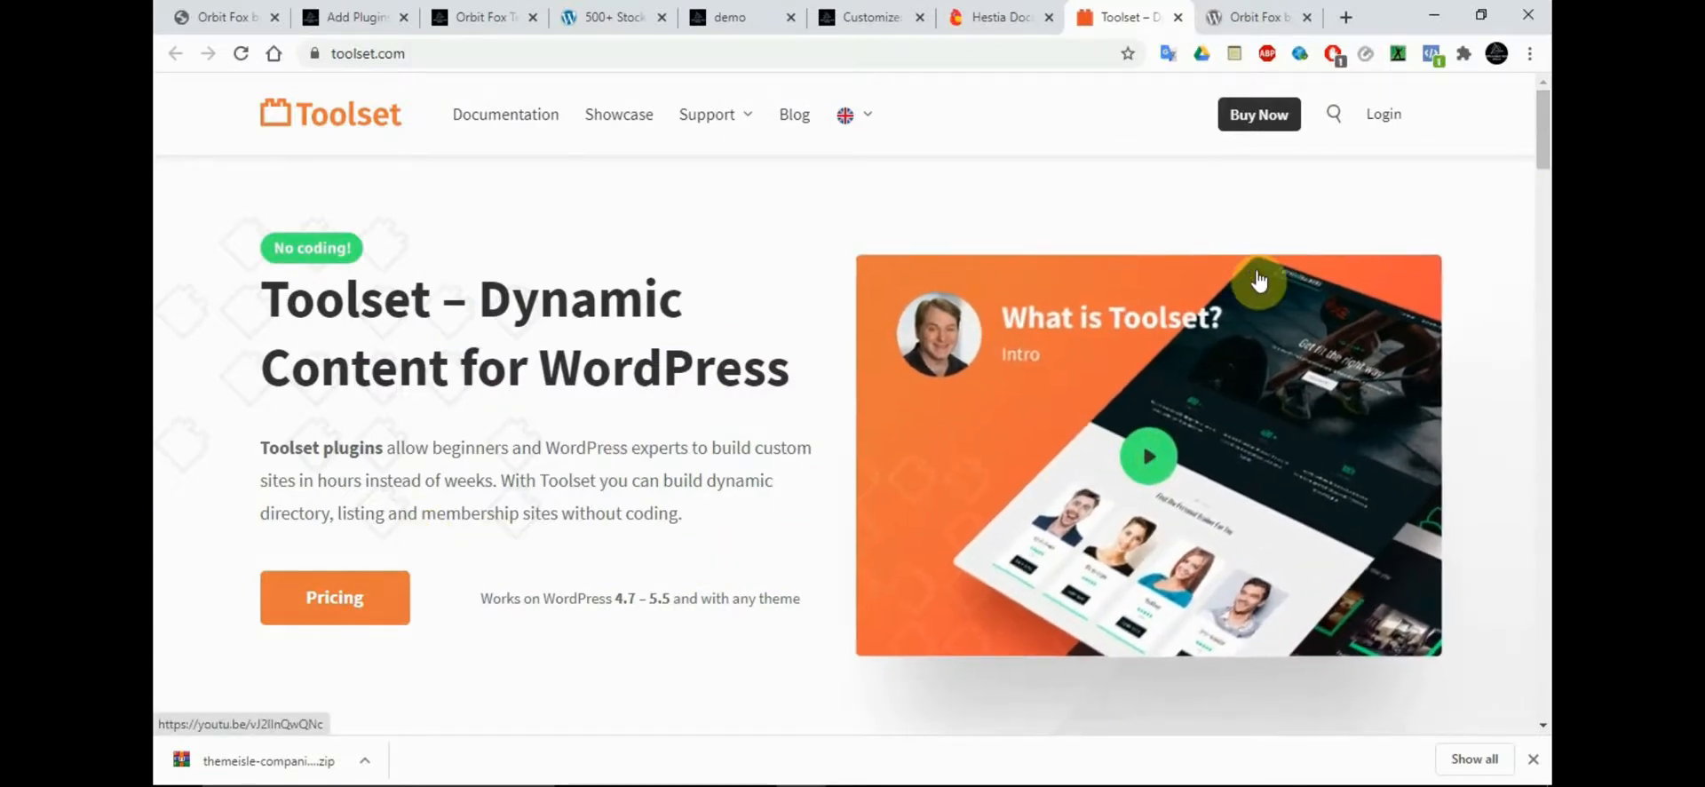
Look through the rest of the Toolset home page, including its content form and custom search features, down to the footer
{"action": "left_click_drag", "start_coordinate": [1543, 152], "coordinate": [1544, 475]}
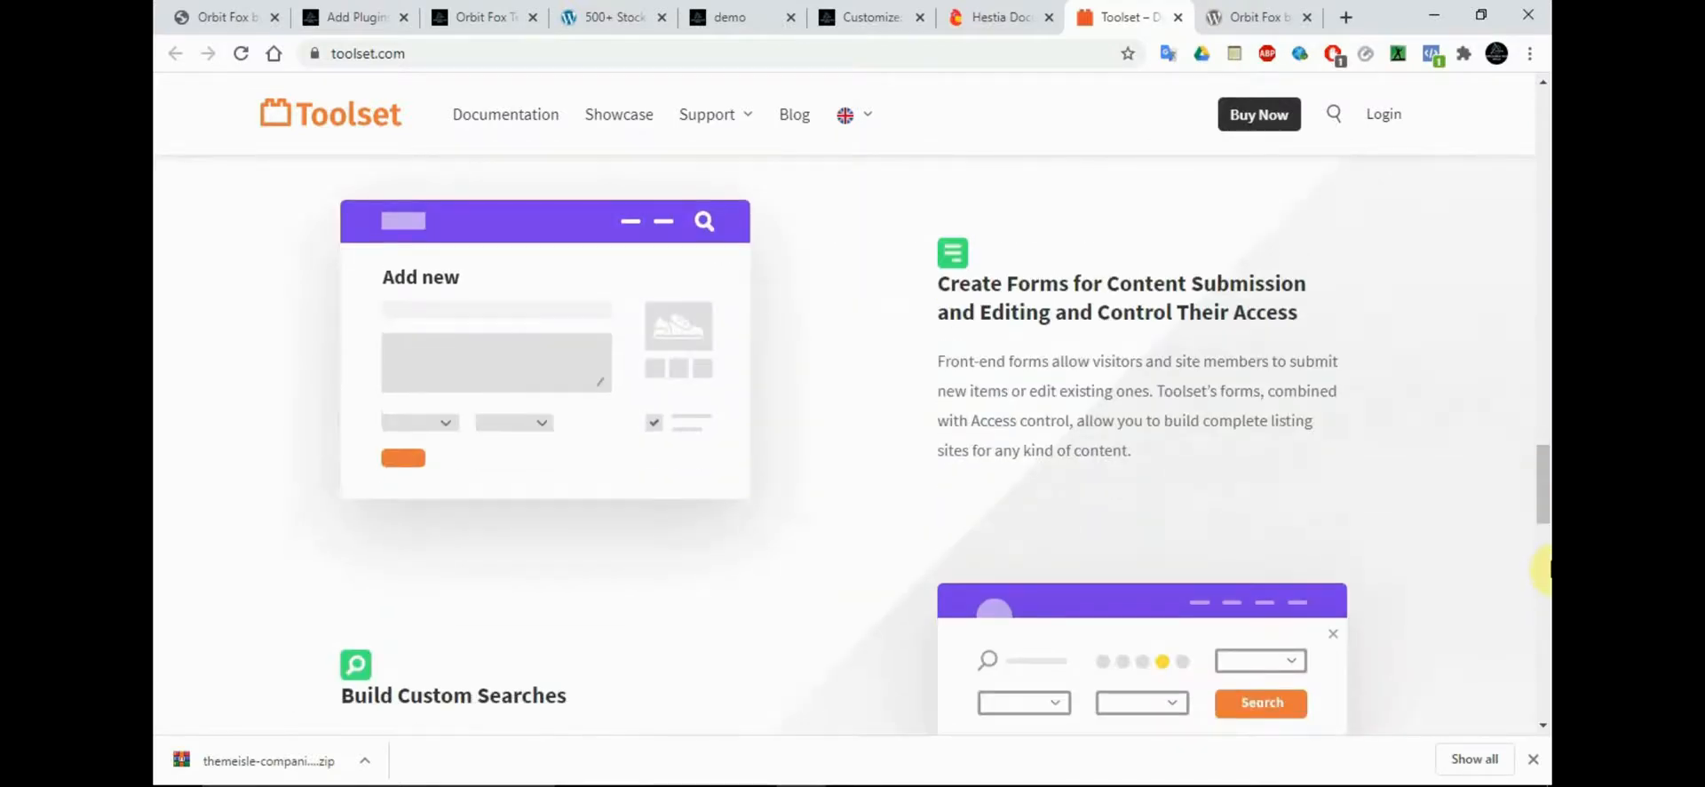
{"action": "left_click", "coordinate": [1549, 570]}
{"action": "left_click_drag", "start_coordinate": [1550, 571], "coordinate": [1550, 675]}
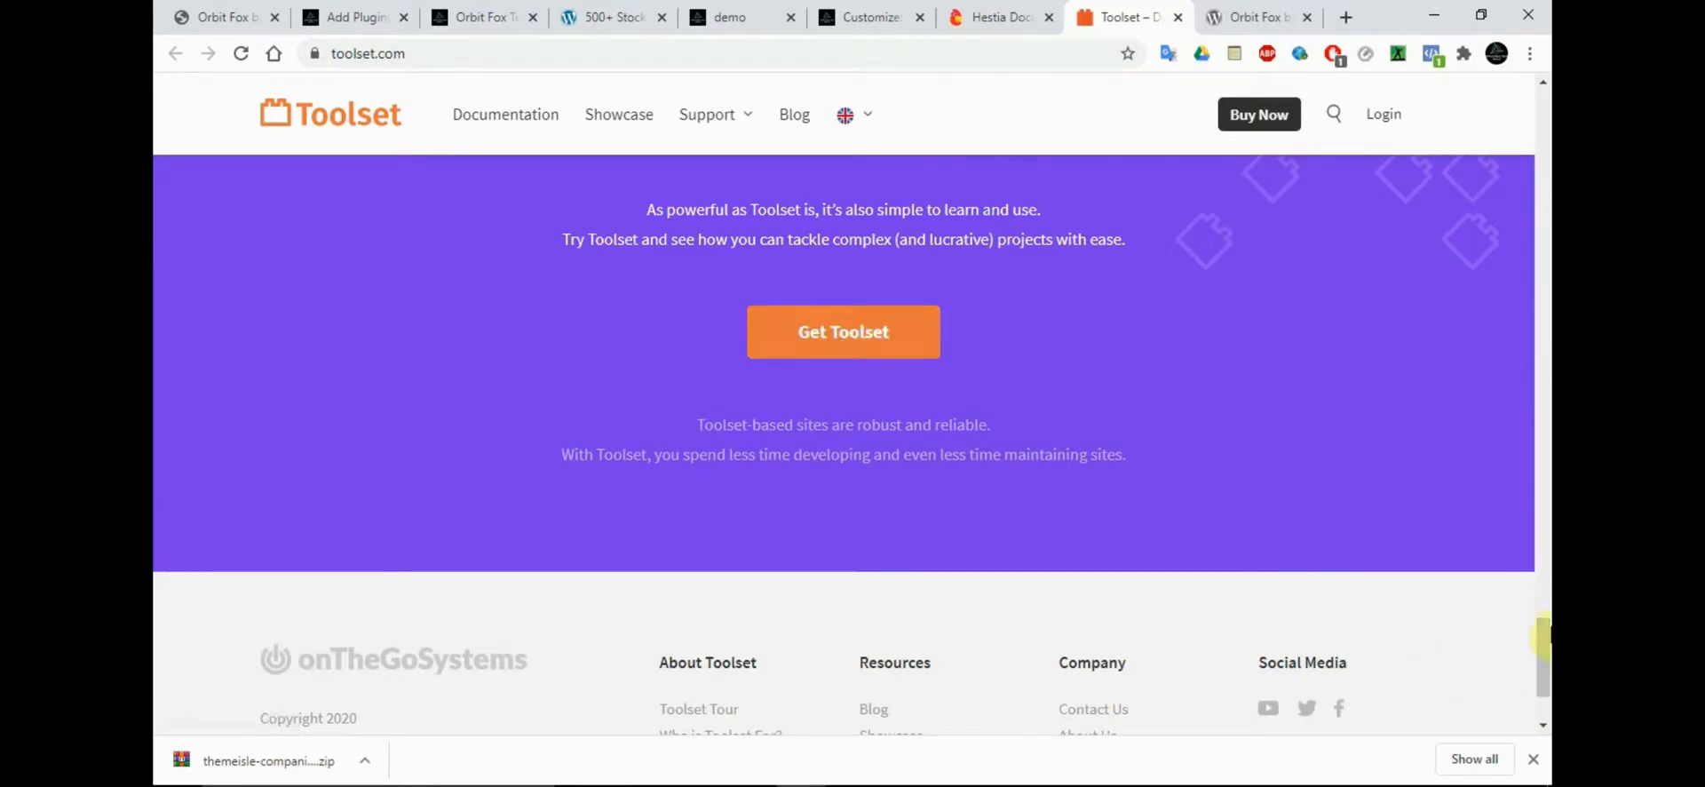
{"action": "left_click_drag", "start_coordinate": [1546, 684], "coordinate": [1544, 102]}
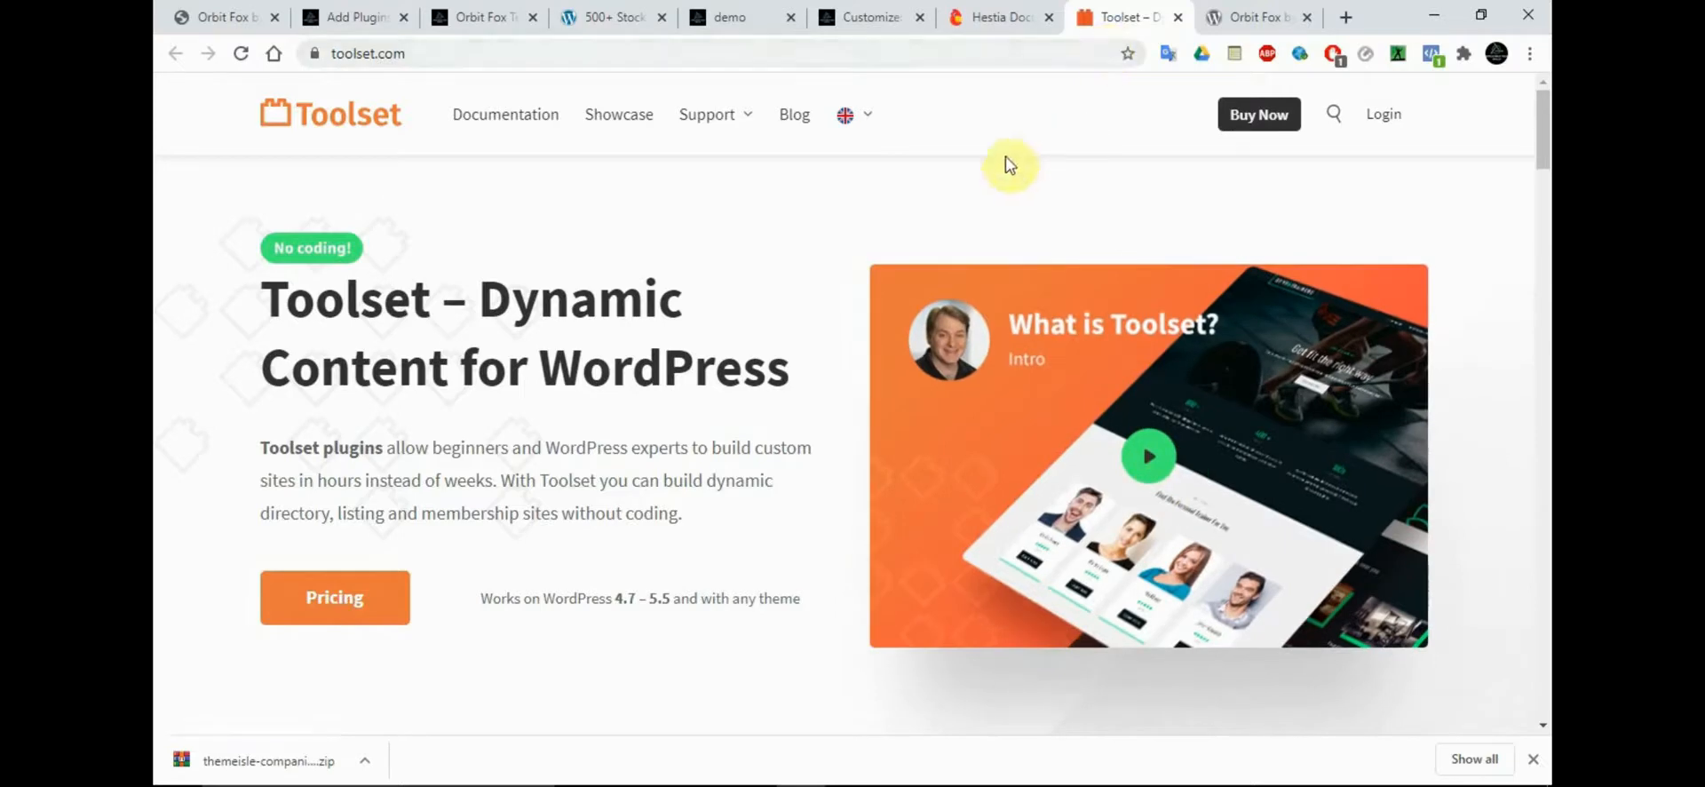
Return to the Hestia documentation and review the Recommended Plugins section from Toolset back up to Orbit Fox Companion
{"action": "left_click", "coordinate": [1063, 11]}
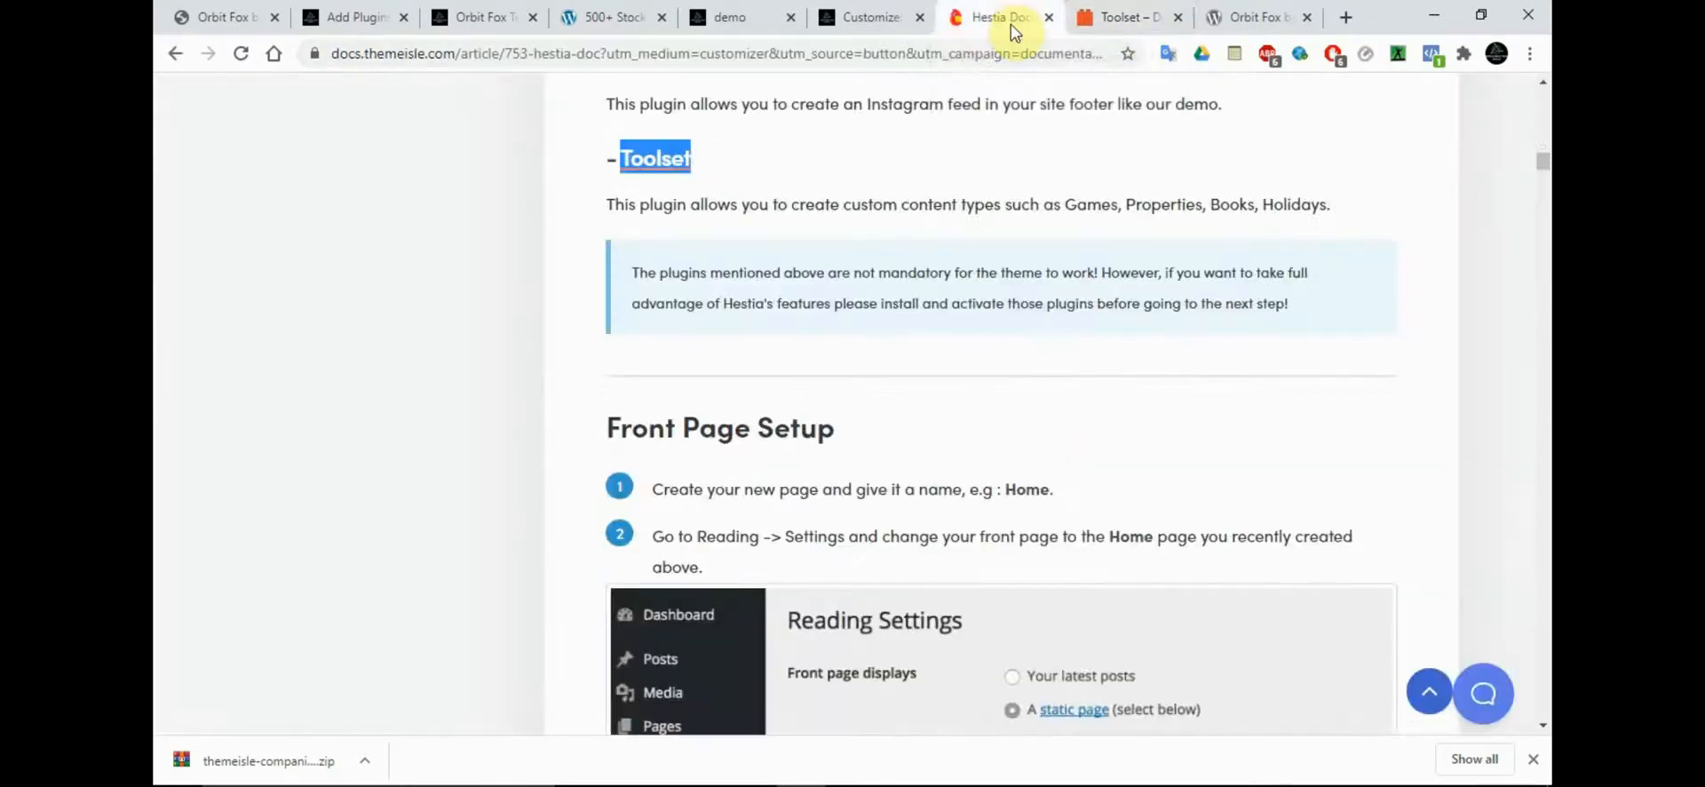
{"action": "left_click", "coordinate": [1117, 335]}
{"action": "scroll", "coordinate": [1117, 336], "scroll_direction": "up", "scroll_amount": 7}
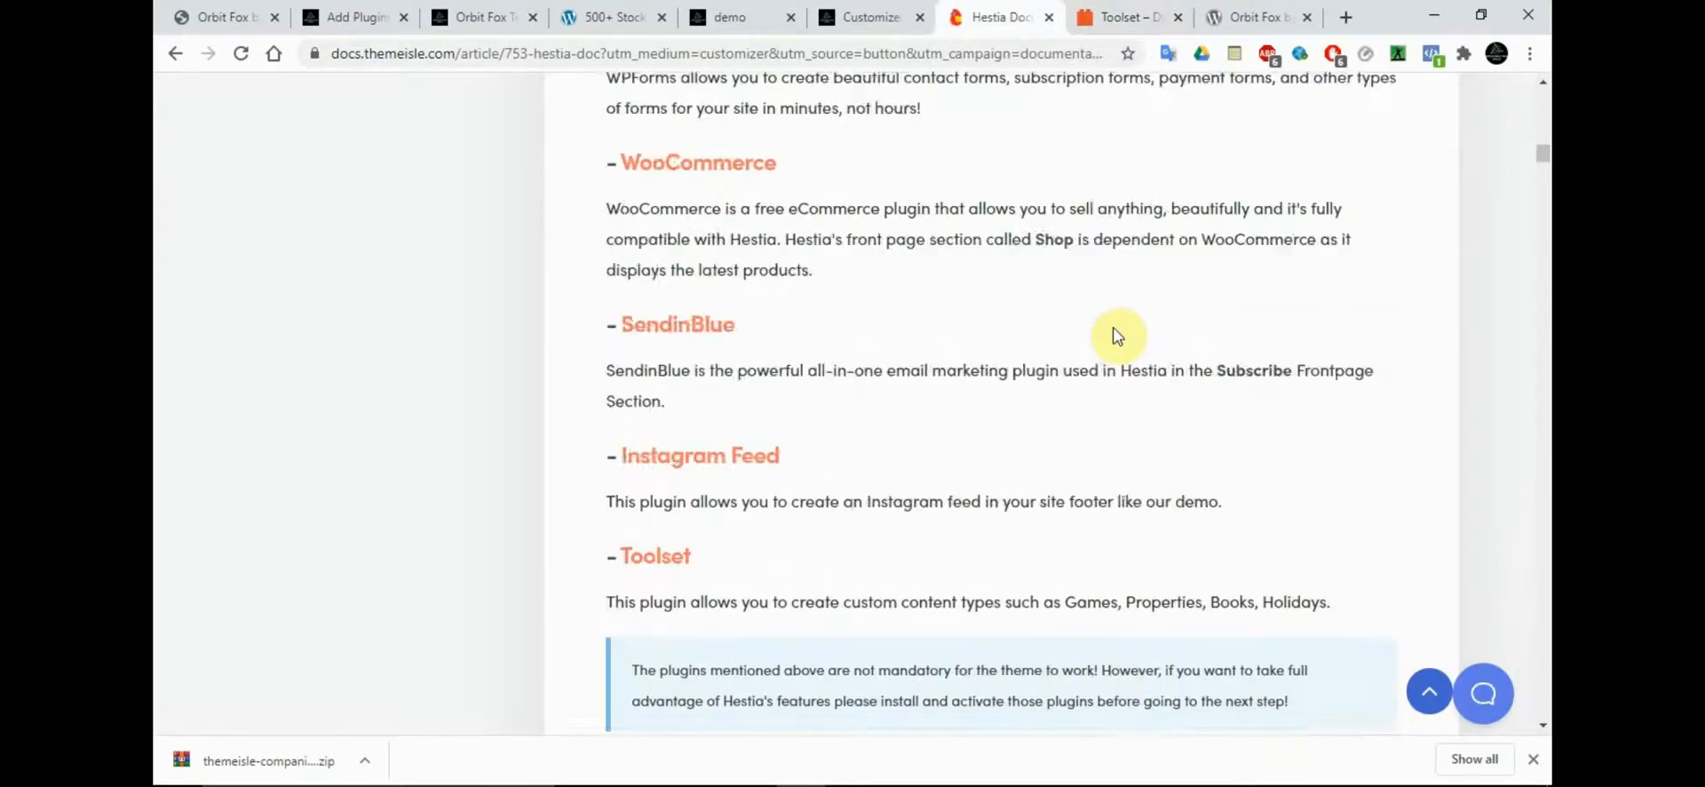
{"action": "scroll", "coordinate": [1117, 335], "scroll_direction": "up", "scroll_amount": 3}
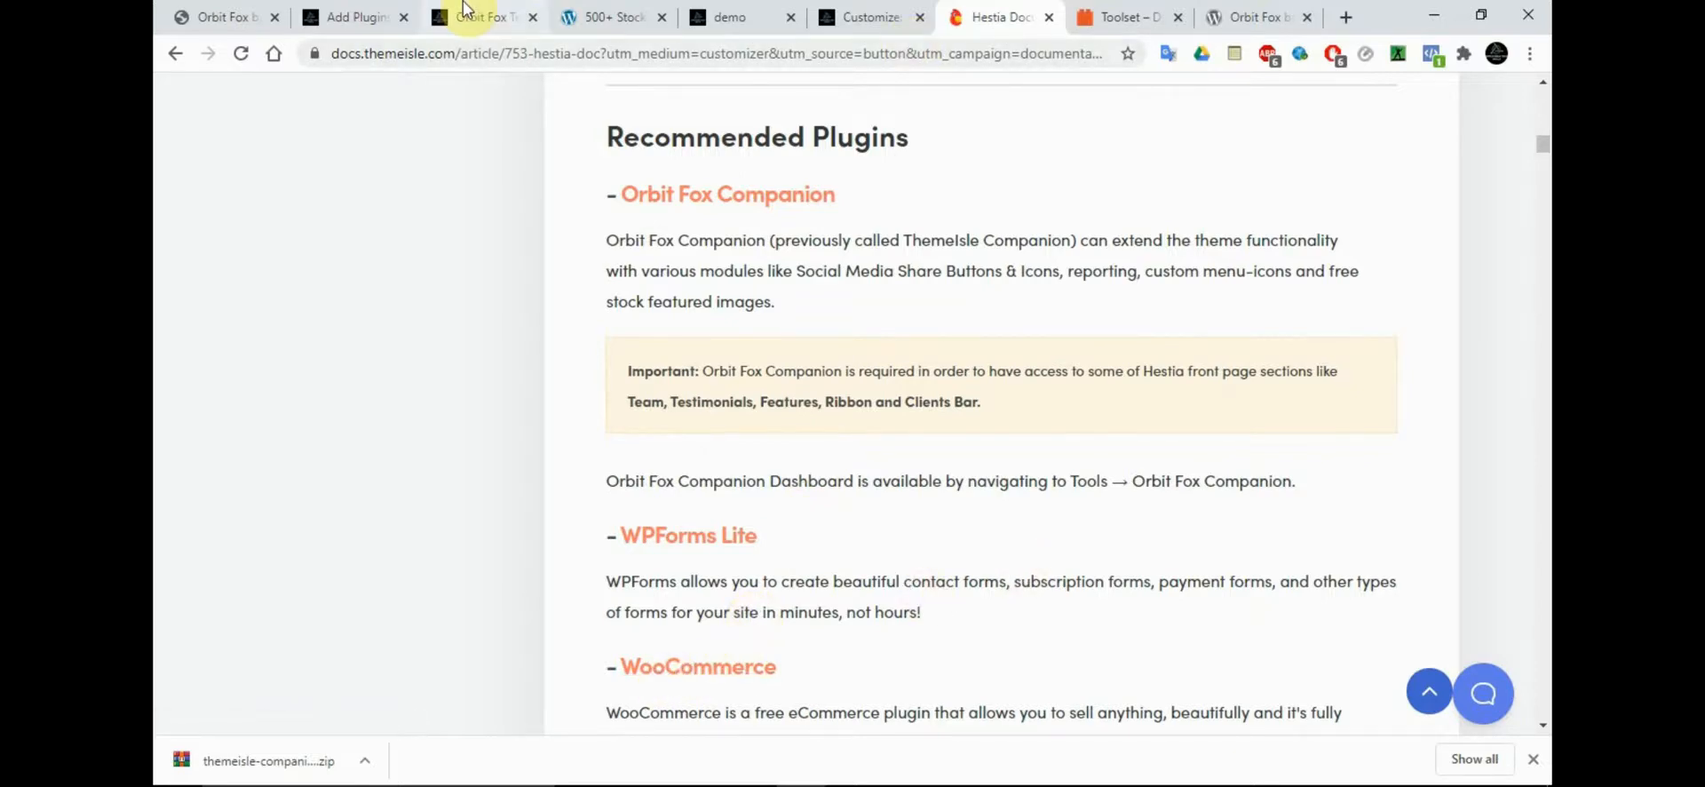
Go back to the demo site's Add Plugins page and try to open the list of installed plugins
{"action": "left_click", "coordinate": [340, 17]}
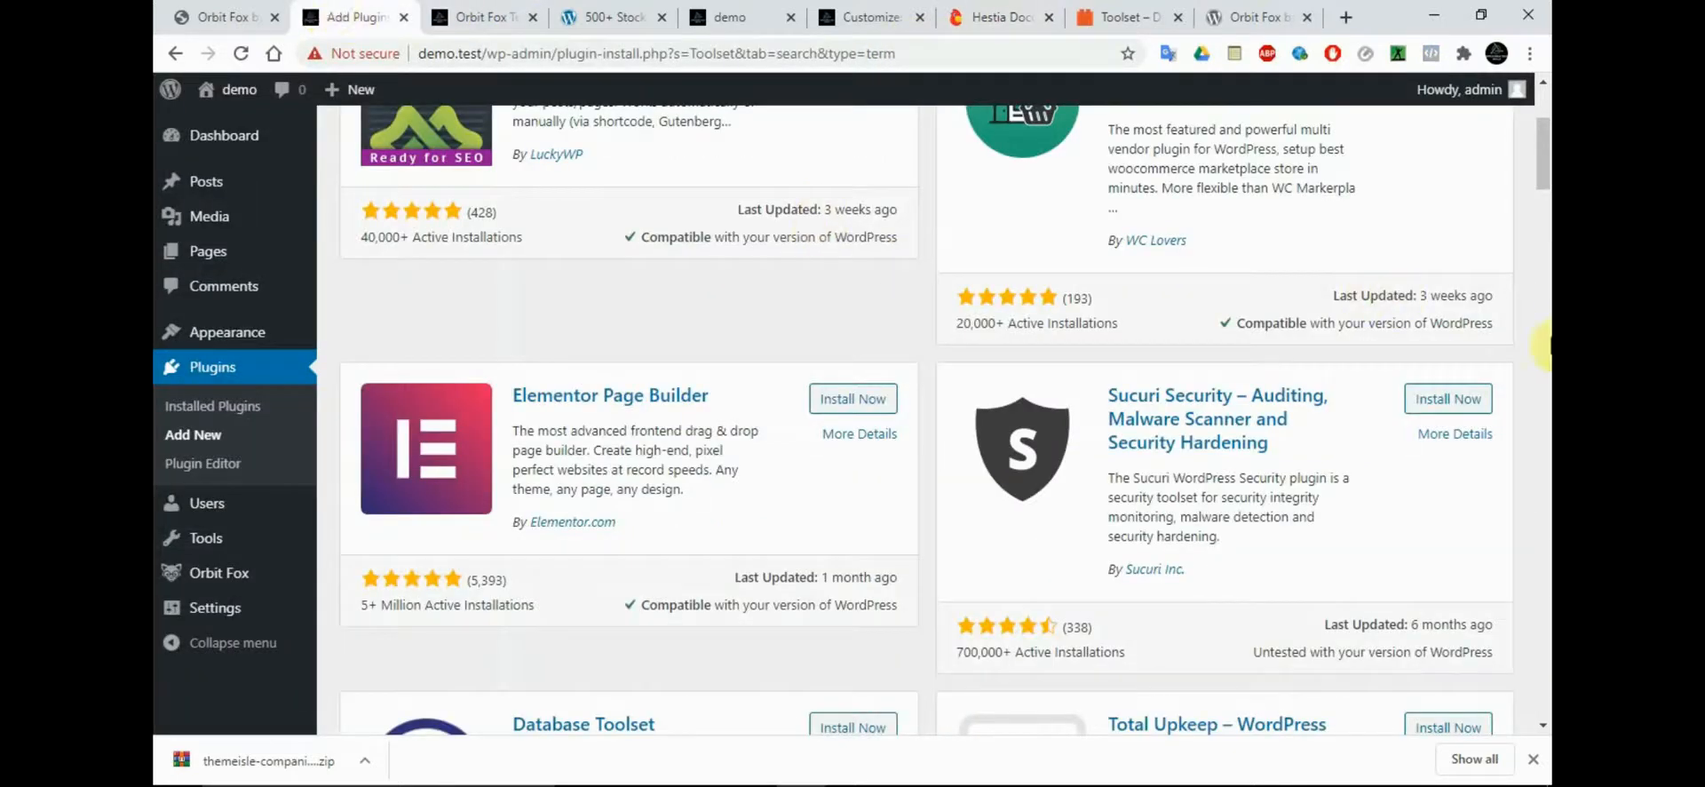
{"action": "left_click_drag", "start_coordinate": [1544, 170], "coordinate": [1543, 102]}
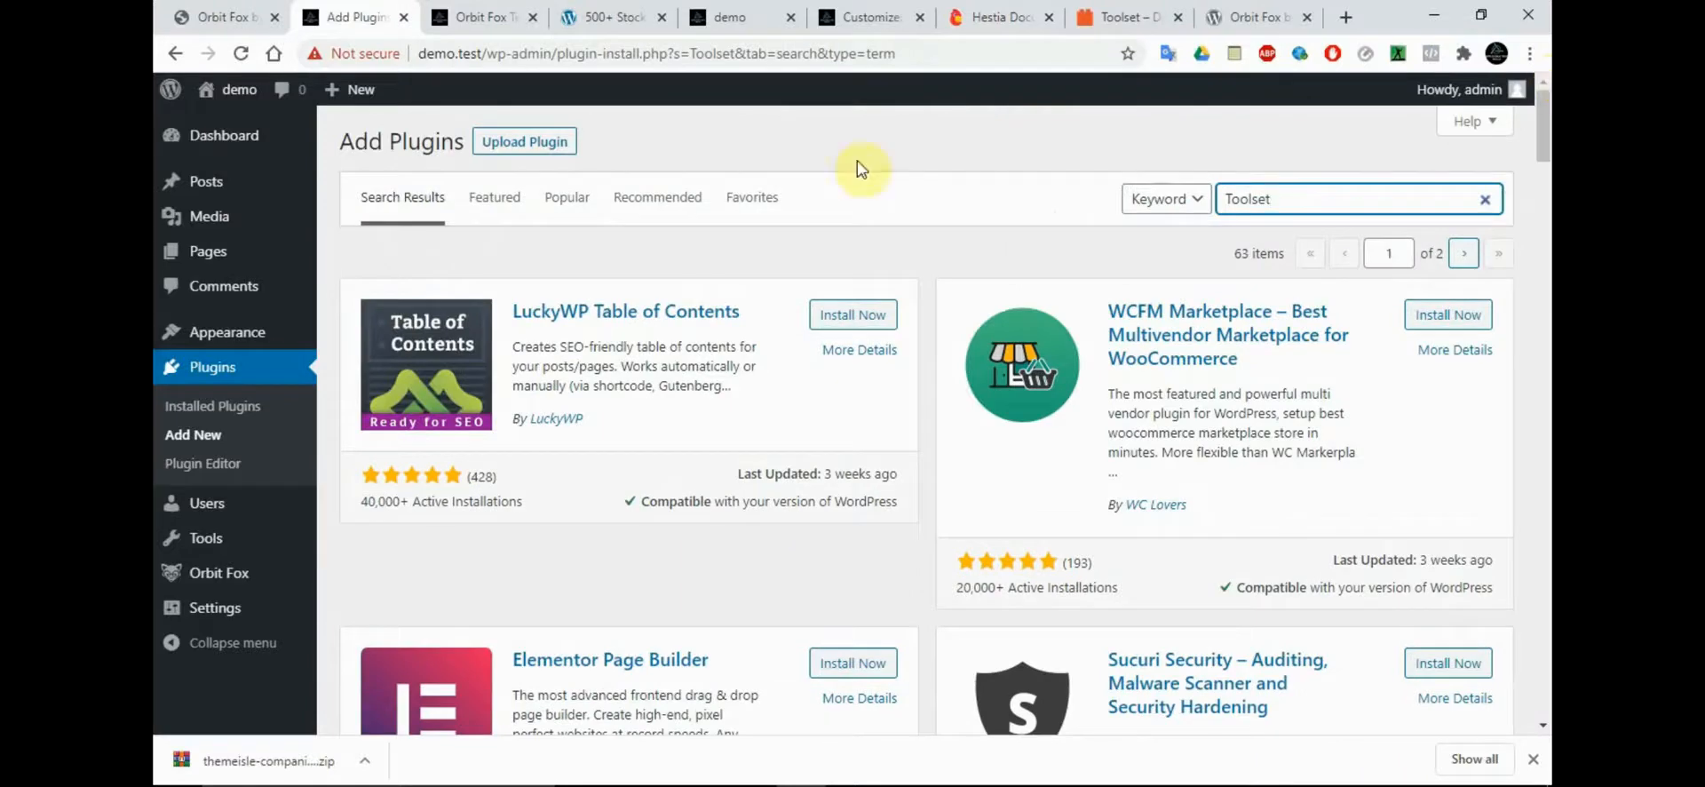
{"action": "left_click", "coordinate": [234, 407]}
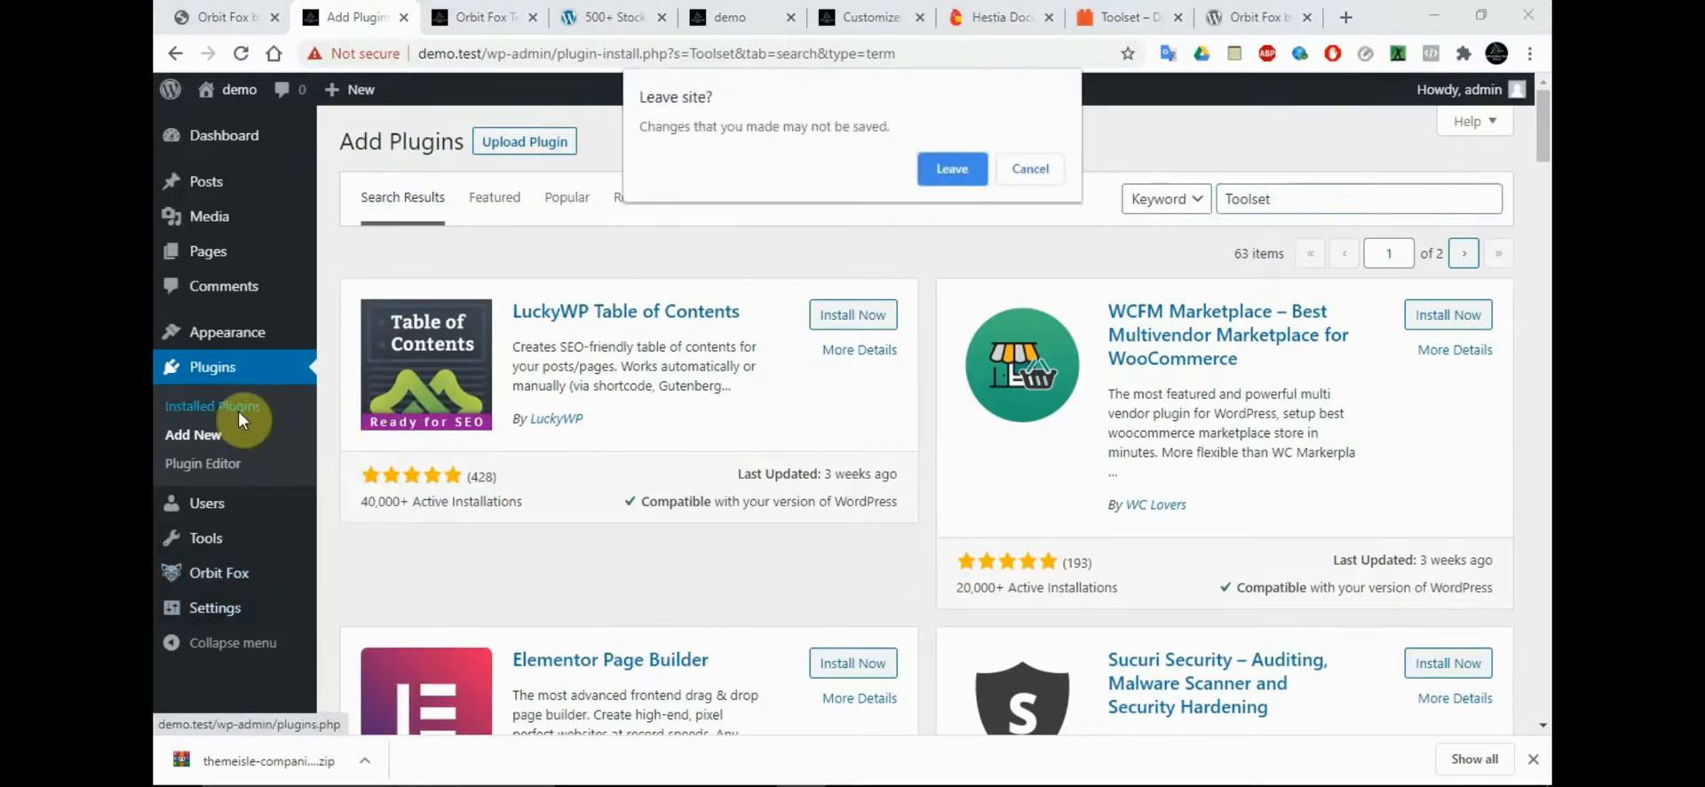
{"action": "left_click", "coordinate": [1027, 170]}
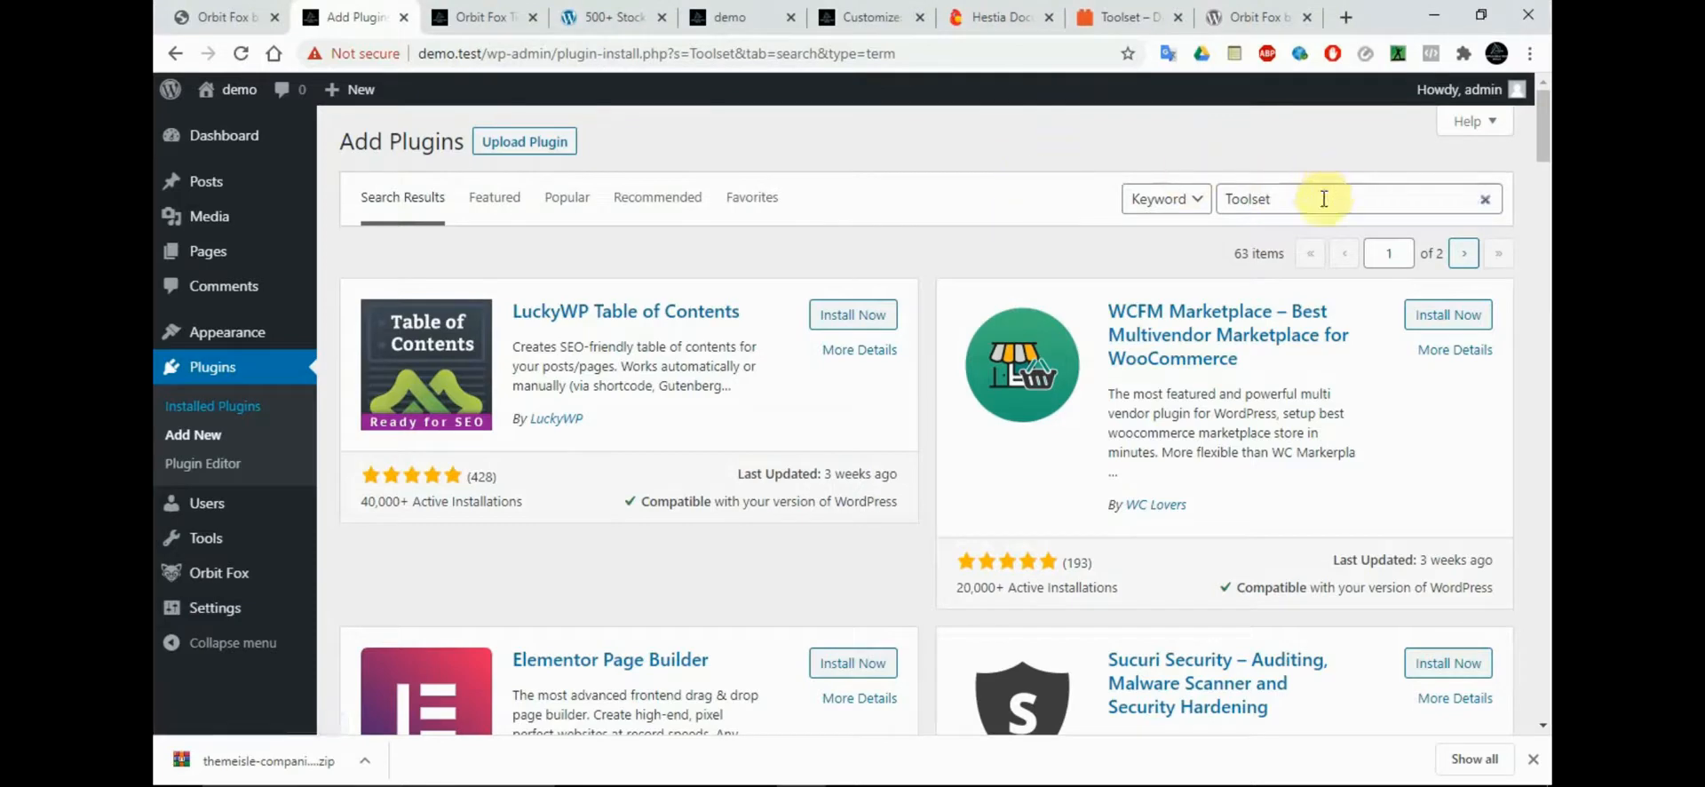
Replace the plugin search term with "woocommerce" and start installing the WooCommerce plugin by Automattic
{"action": "left_click", "coordinate": [1486, 200]}
{"action": "type", "text": "w"}
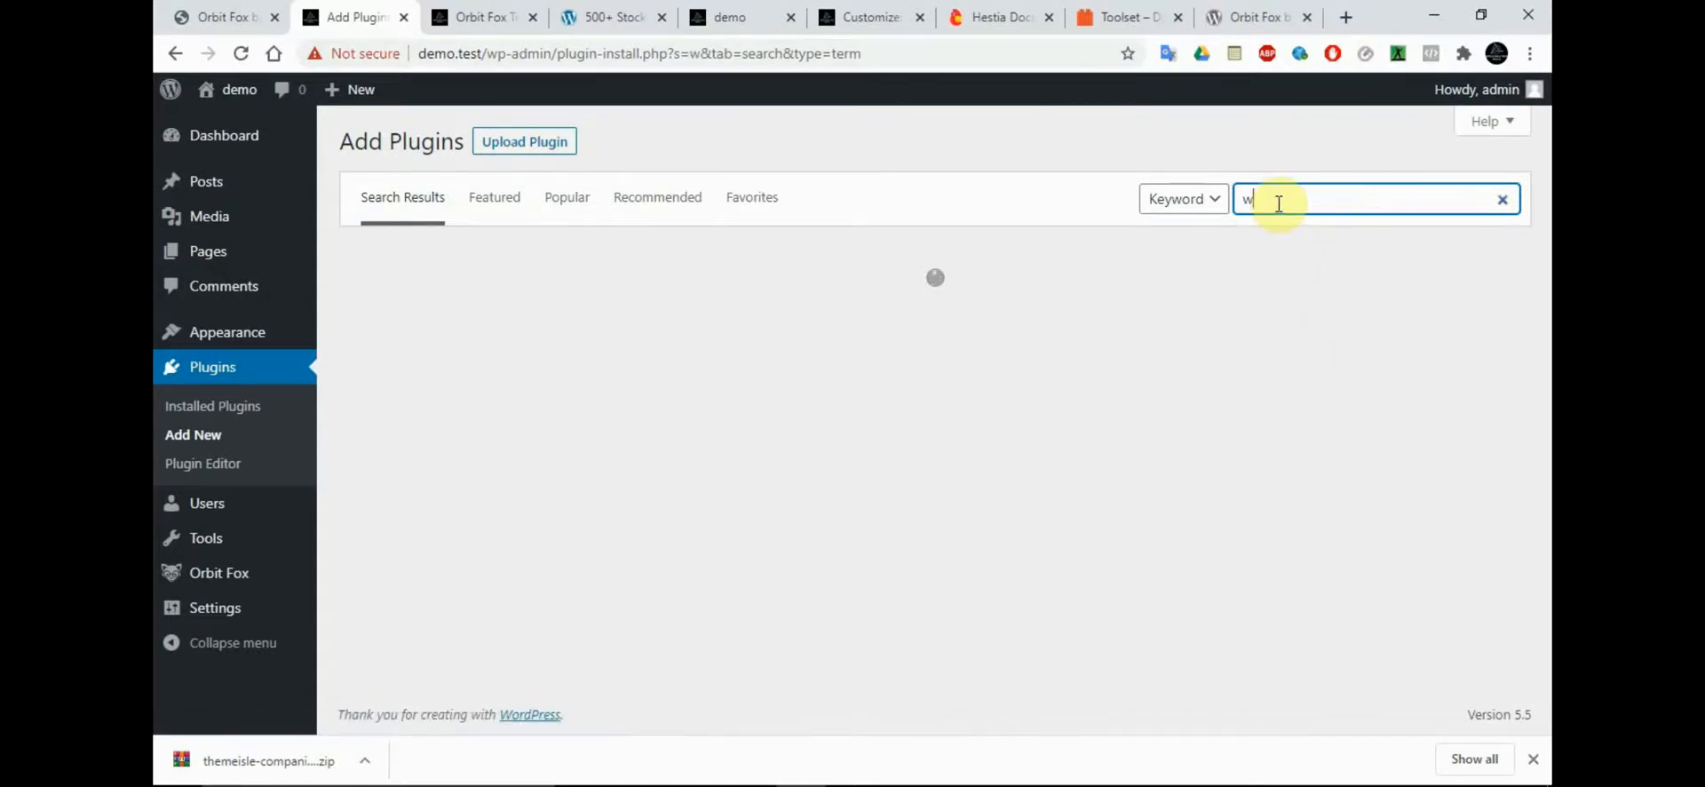
{"action": "type", "text": "oo"}
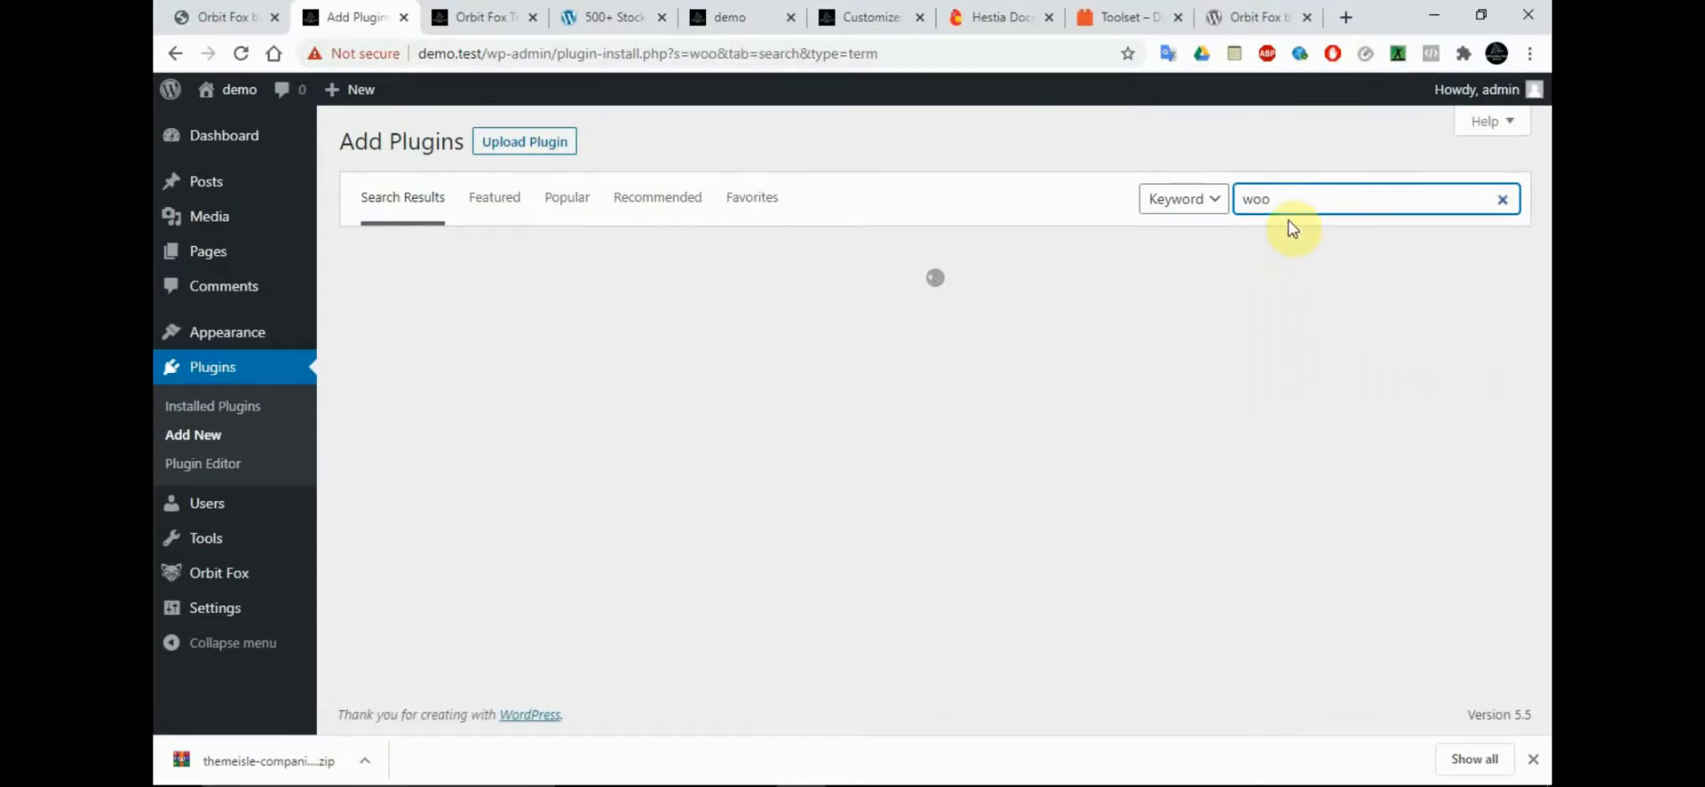
{"action": "type", "text": "co"}
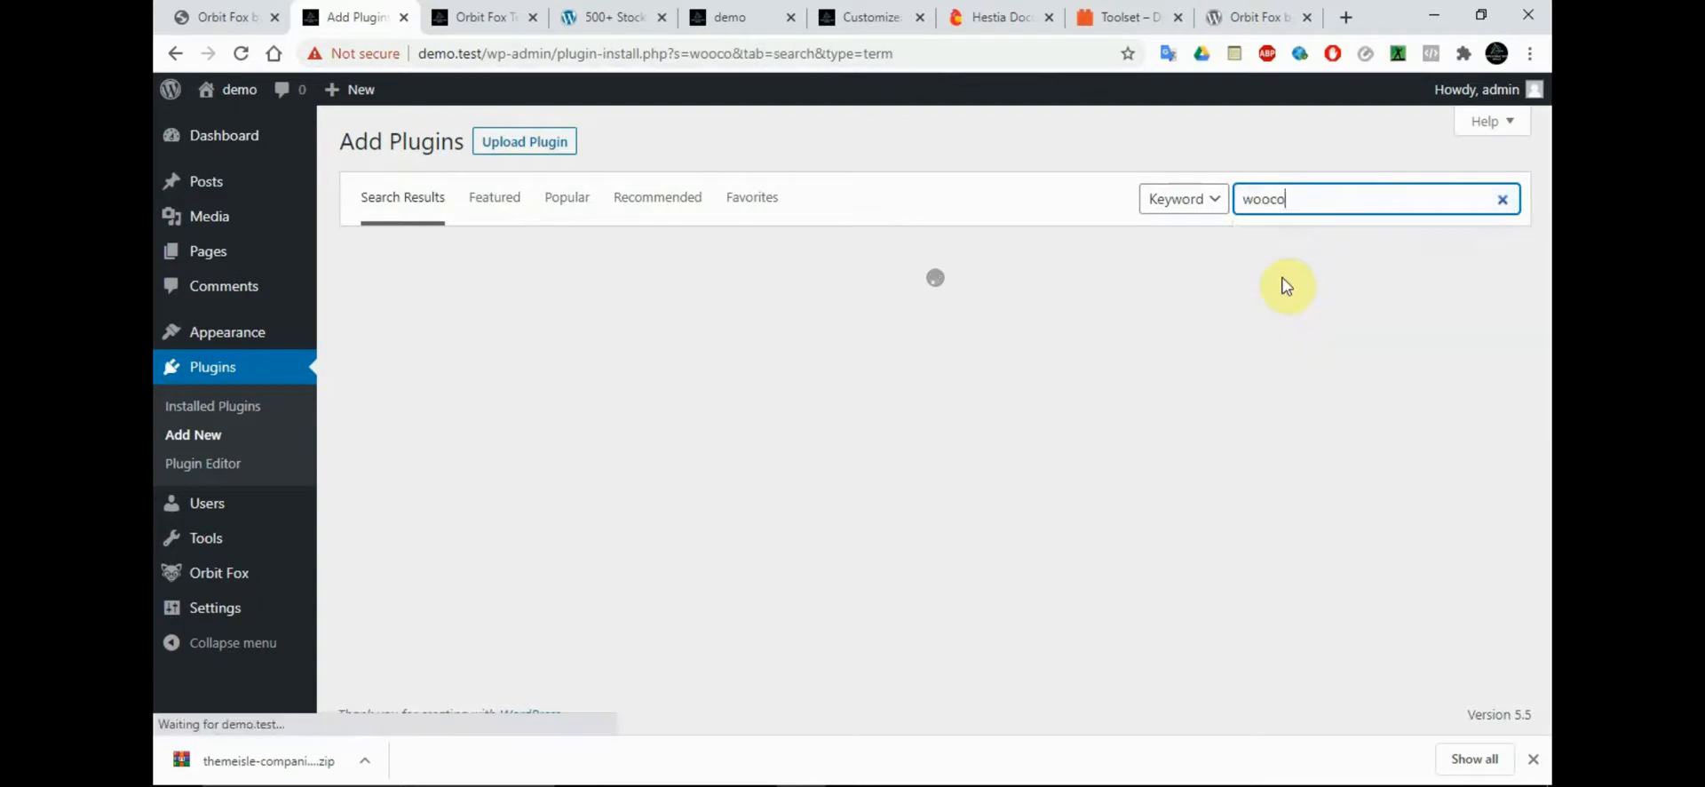
{"action": "left_click", "coordinate": [1289, 201]}
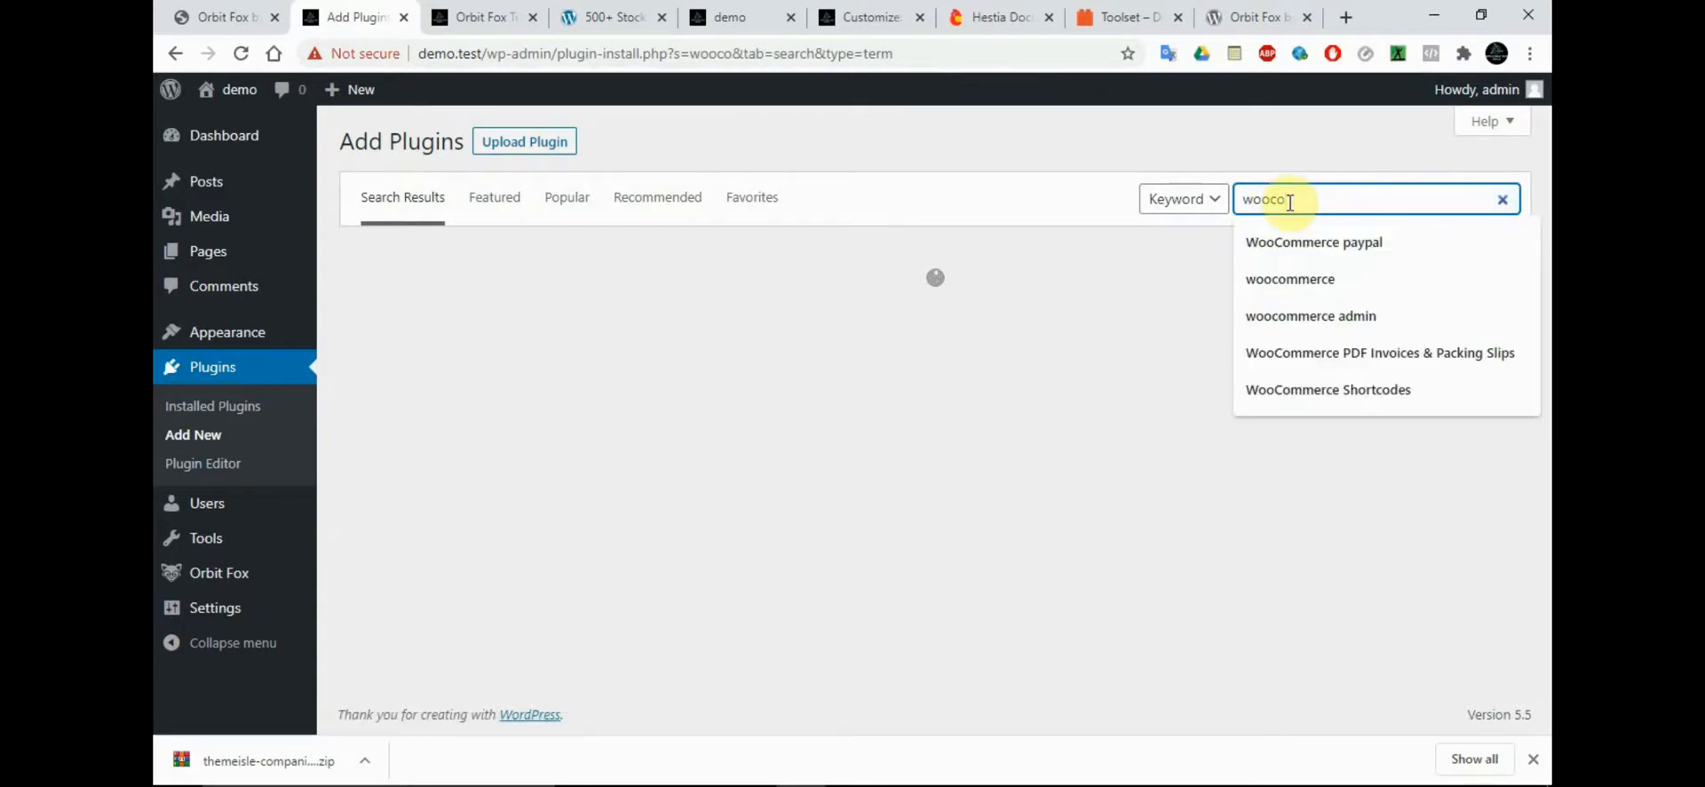
{"action": "left_click", "coordinate": [1289, 278]}
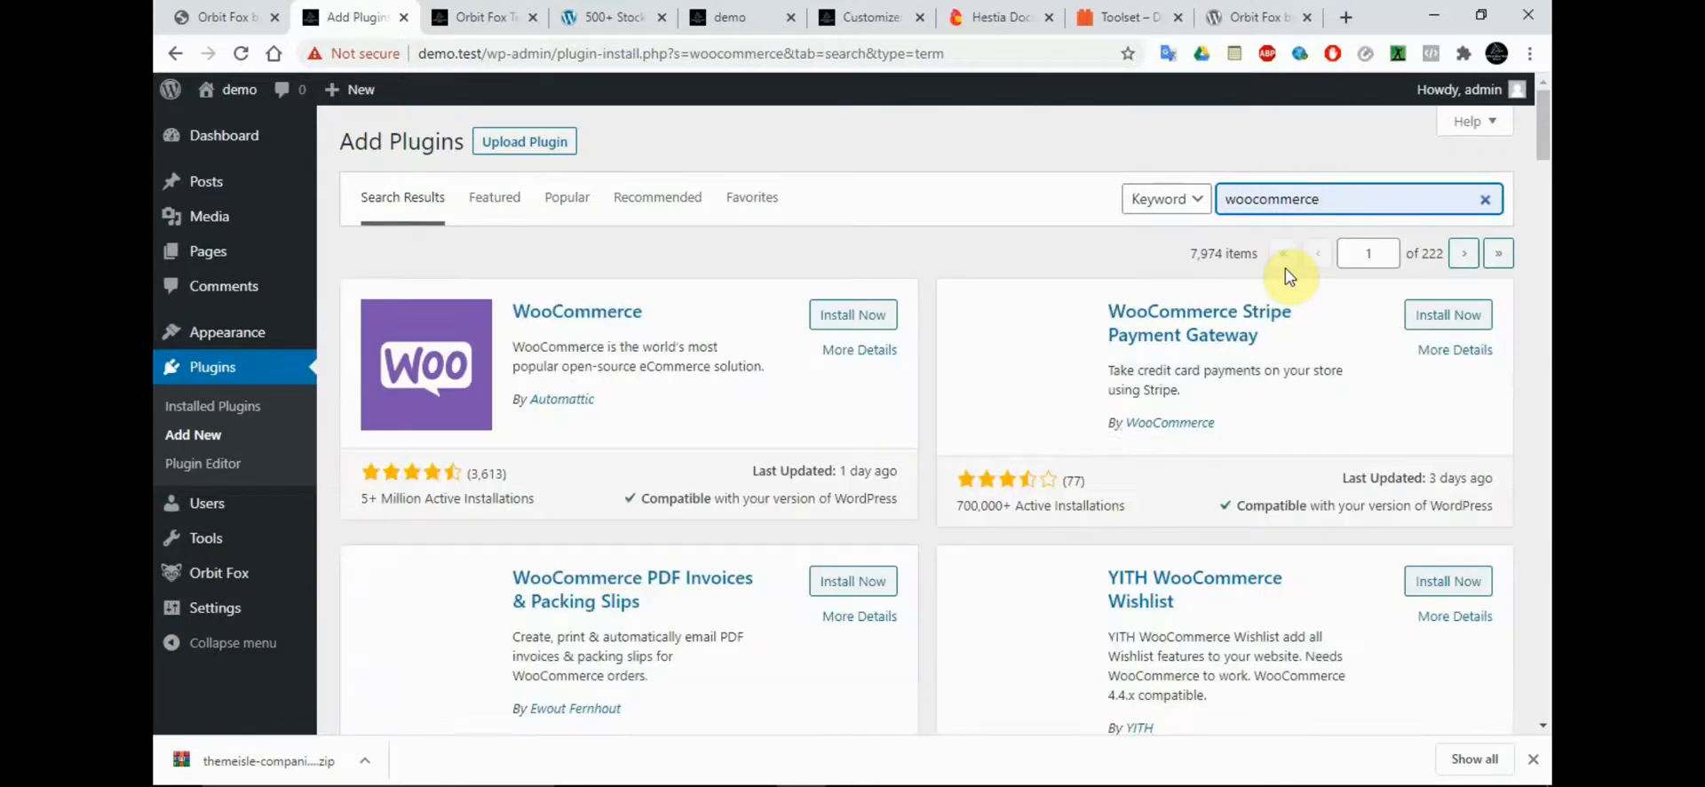
{"action": "left_click", "coordinate": [847, 316]}
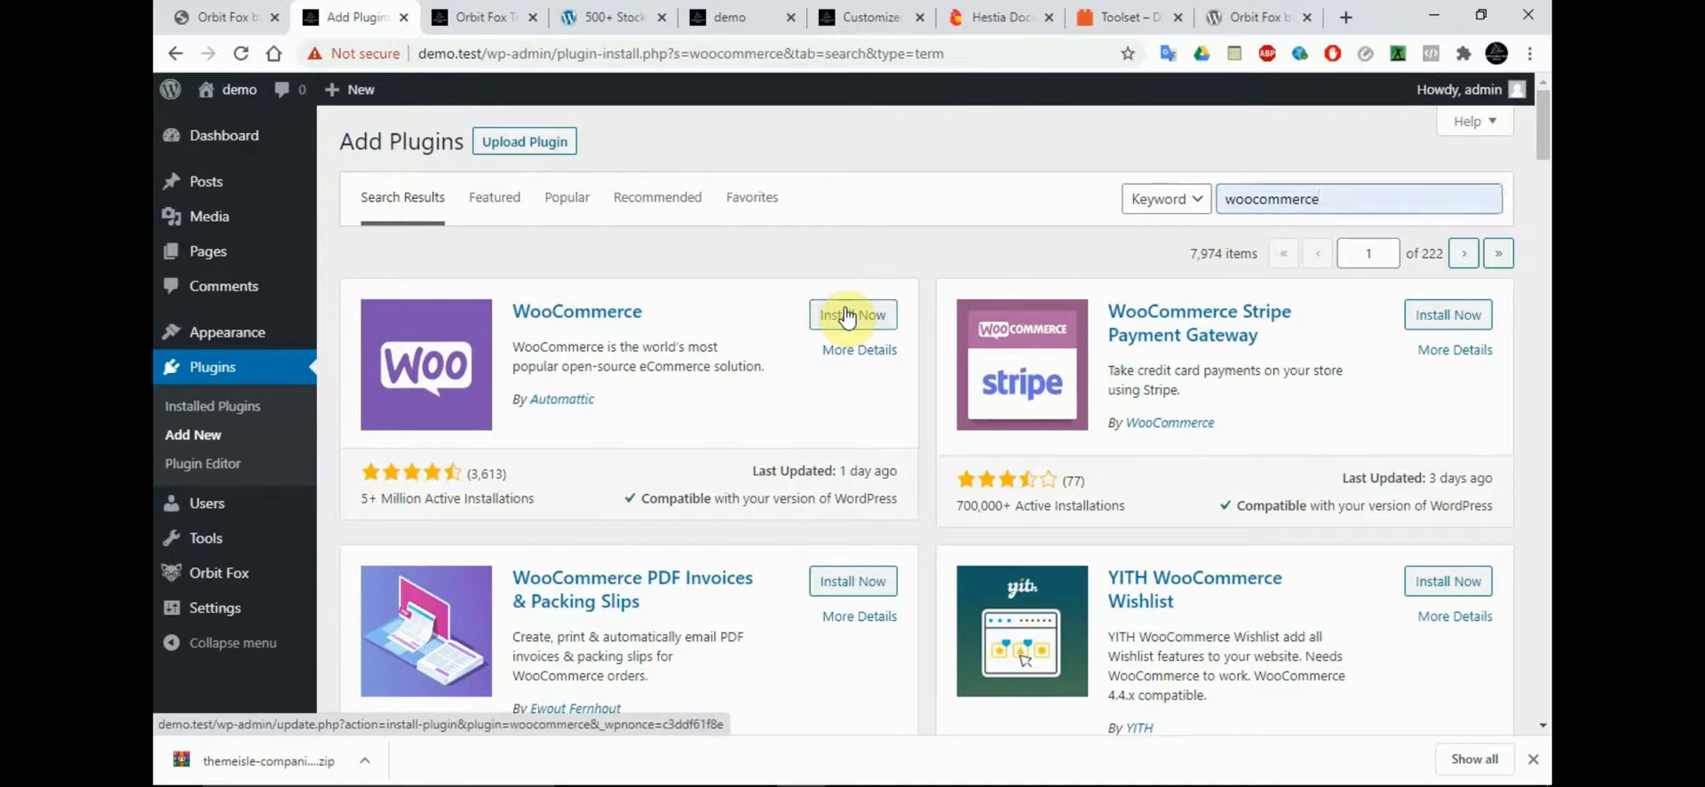
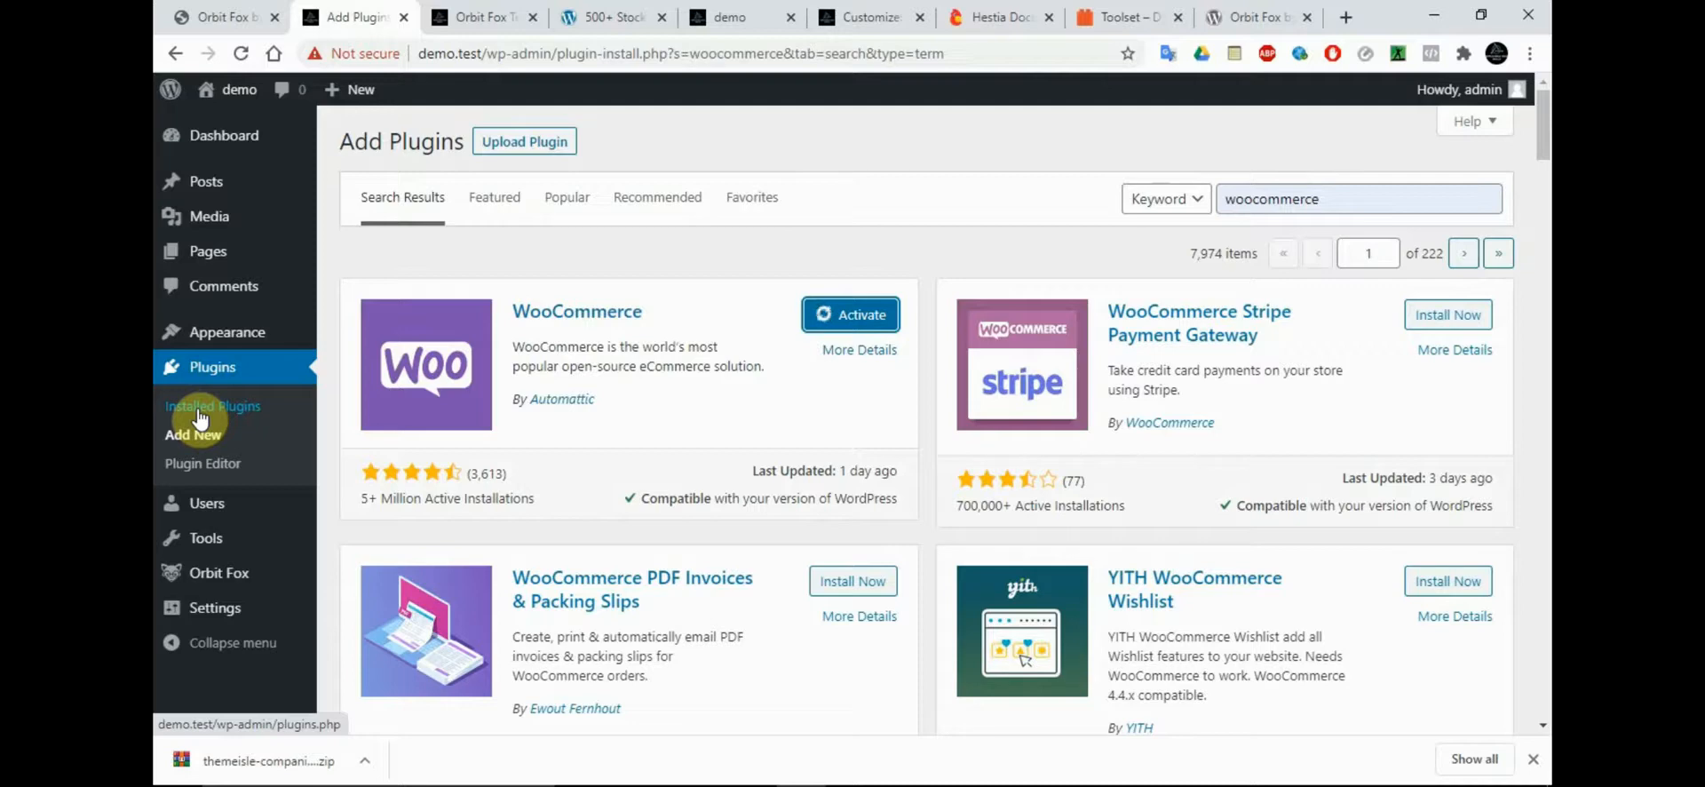
Activate the WooCommerce plugin, leaving the current page despite unsaved changes, and decline its setup wizard for now
{"action": "left_click", "coordinate": [834, 322]}
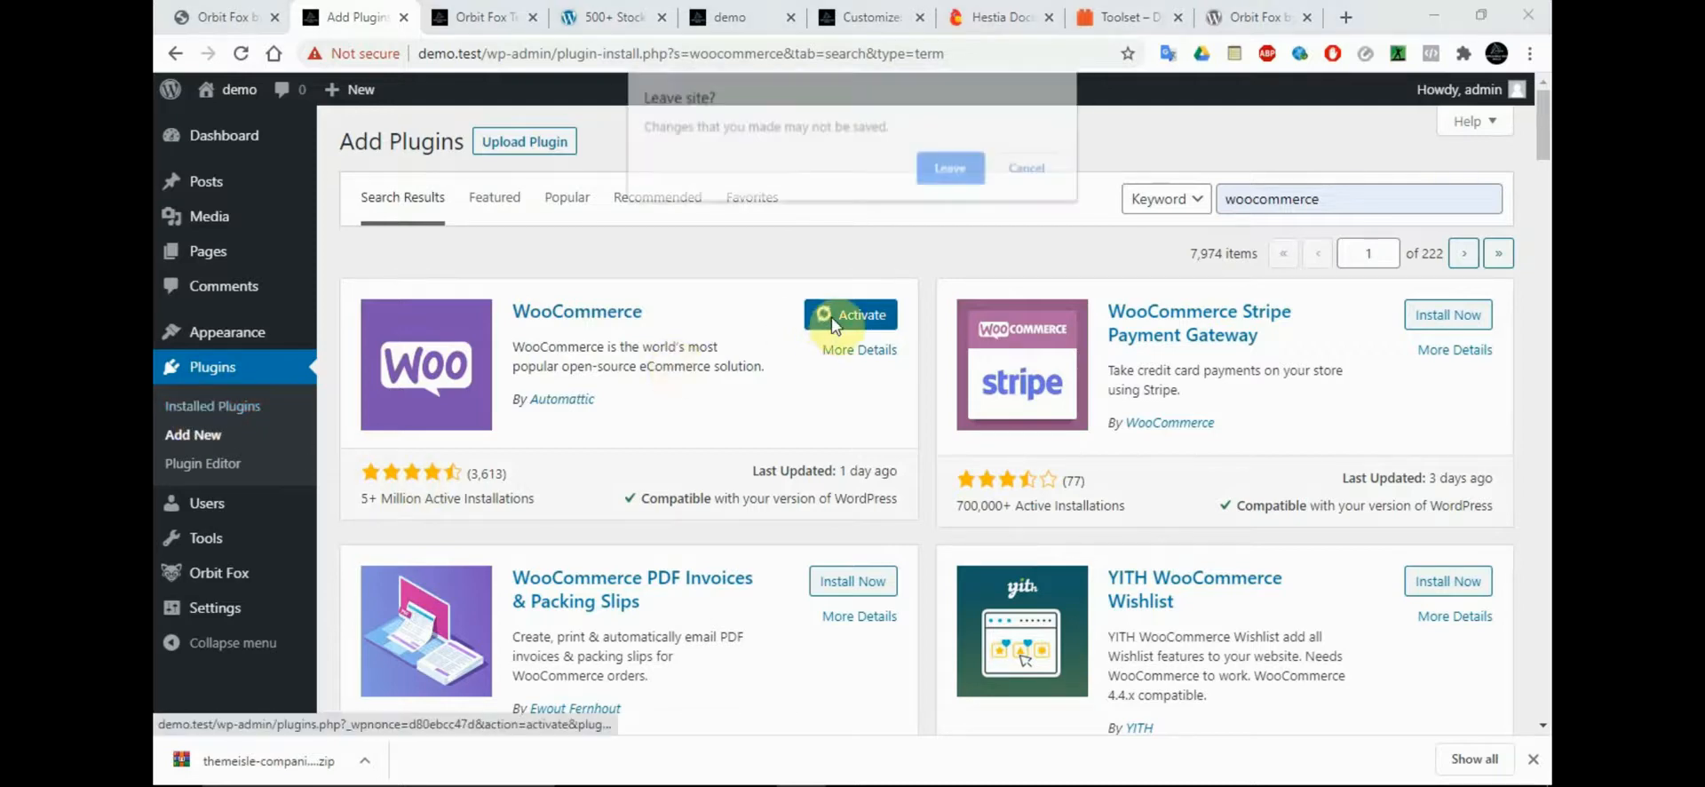
{"action": "left_click", "coordinate": [960, 176]}
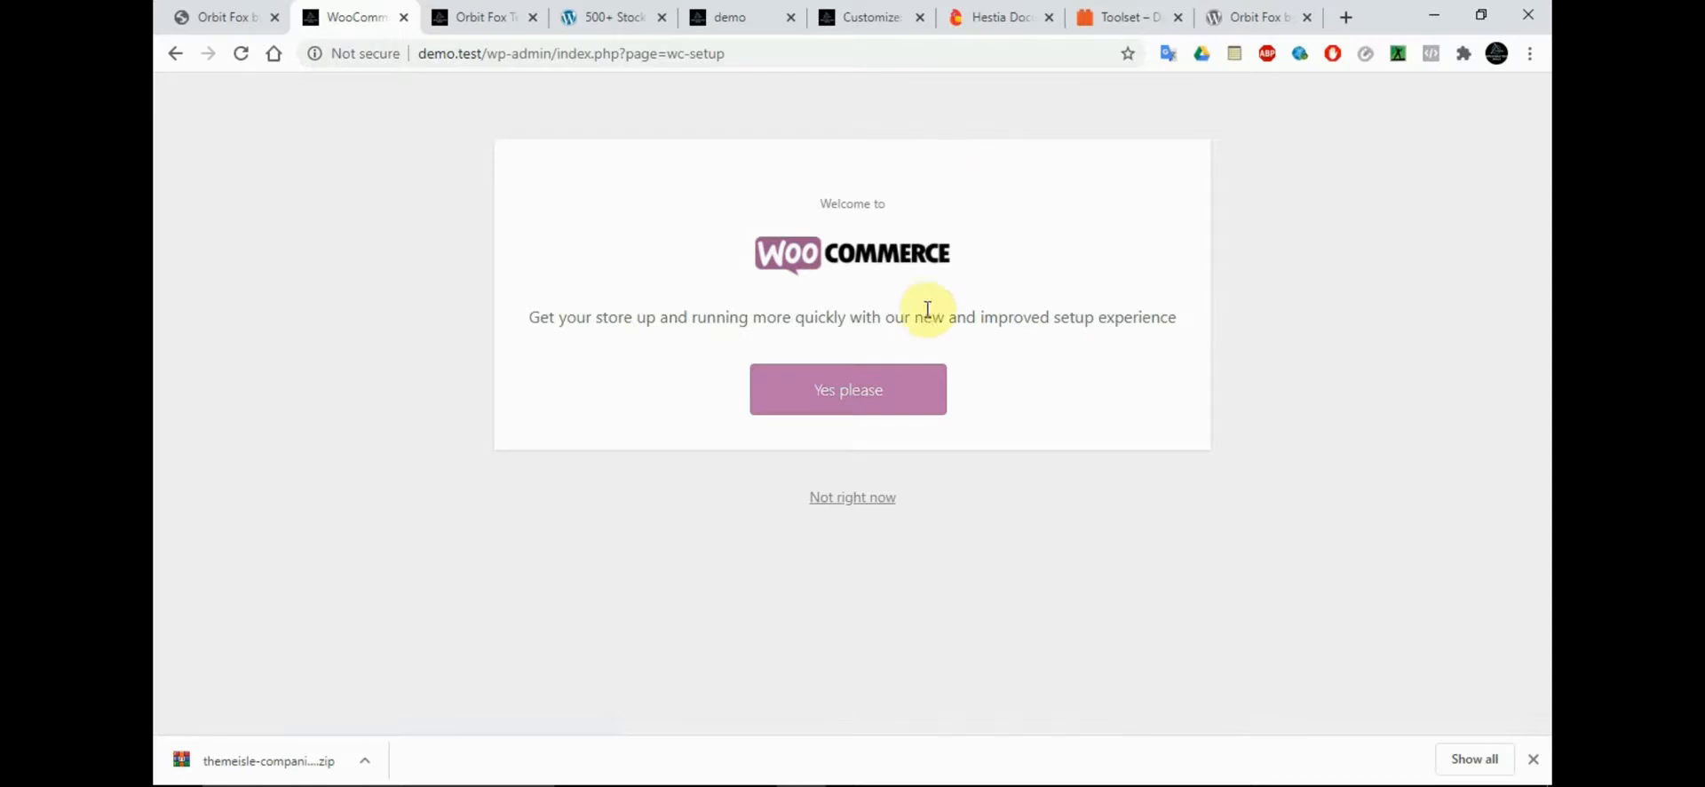
{"action": "left_click", "coordinate": [845, 503]}
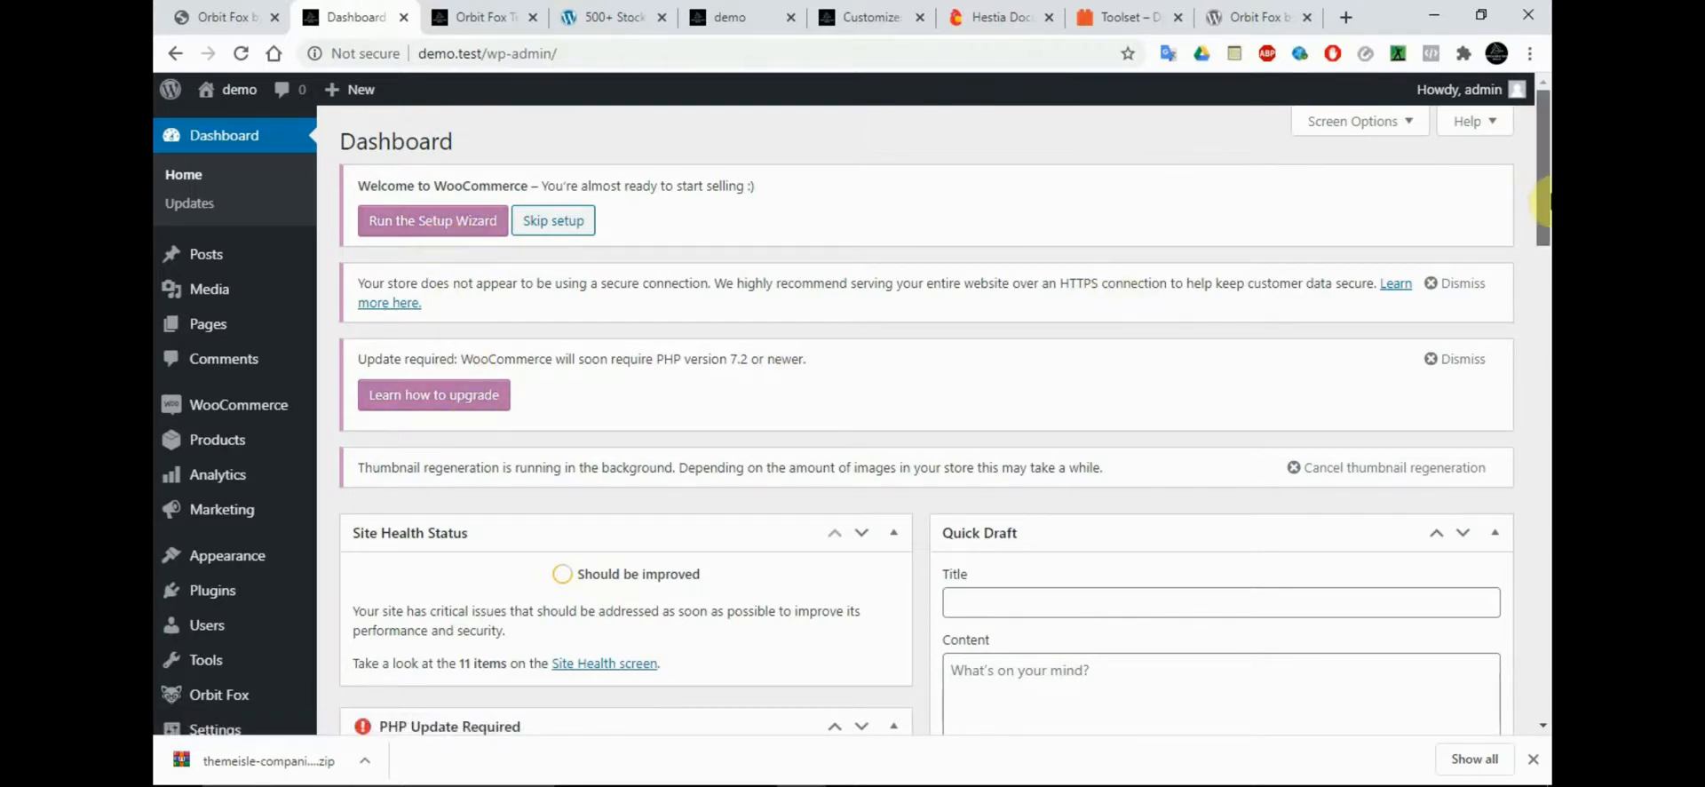
Look over the dashboard and the WooCommerce, Products, Analytics and Marketing entries in the admin menu
{"action": "mouse_move", "coordinate": [1545, 202]}
{"action": "left_mouse_down"}
{"action": "mouse_move", "coordinate": [1545, 493]}
{"action": "mouse_move", "coordinate": [1546, 226]}
{"action": "left_mouse_up"}
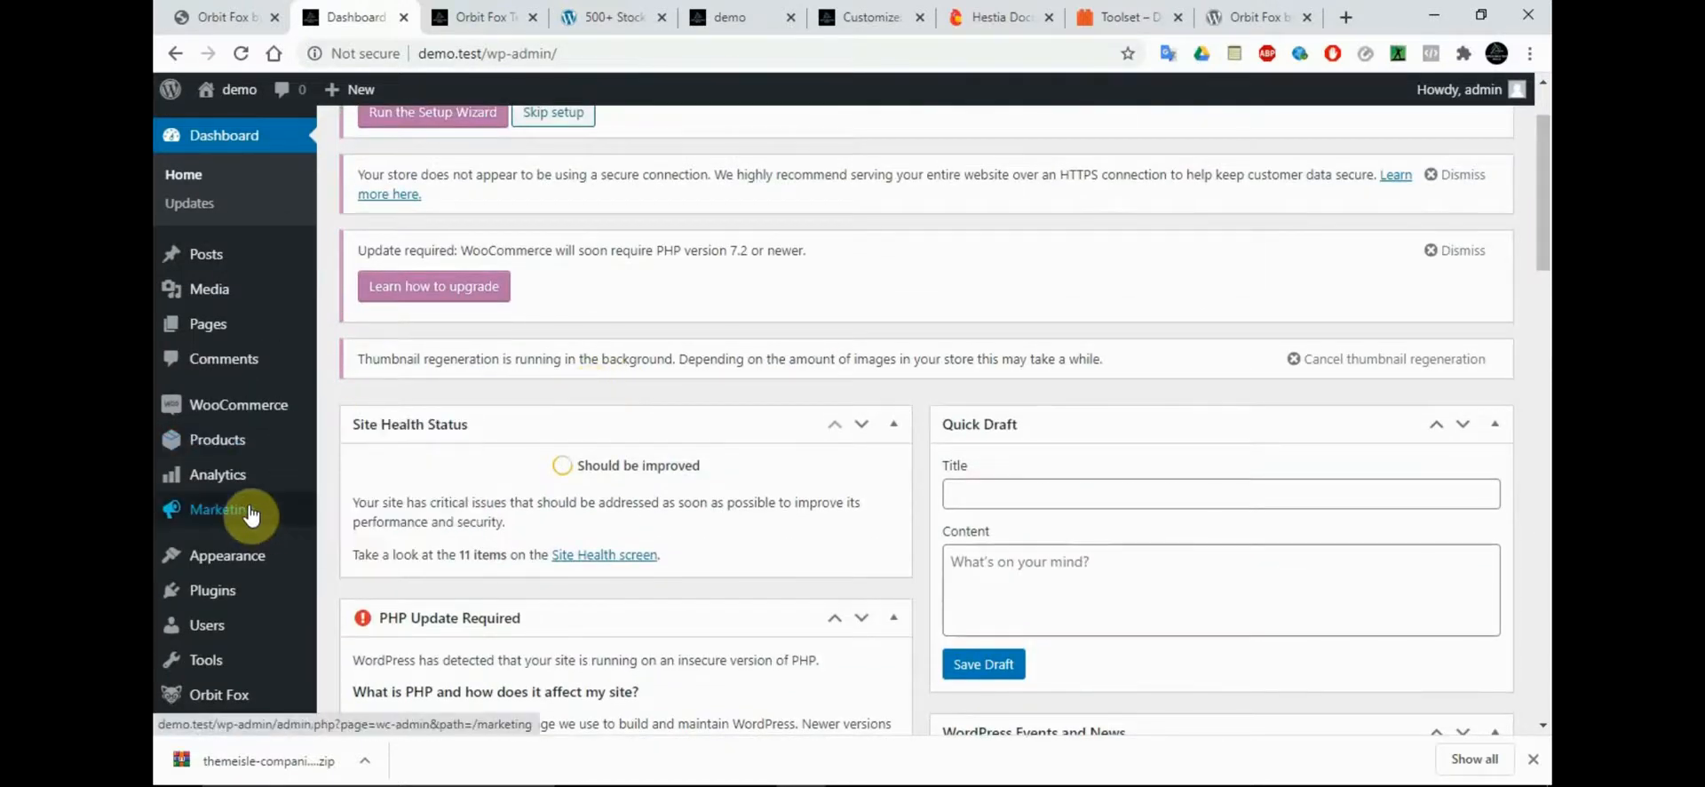
{"action": "mouse_move", "coordinate": [252, 515]}
{"action": "mouse_move", "coordinate": [229, 441]}
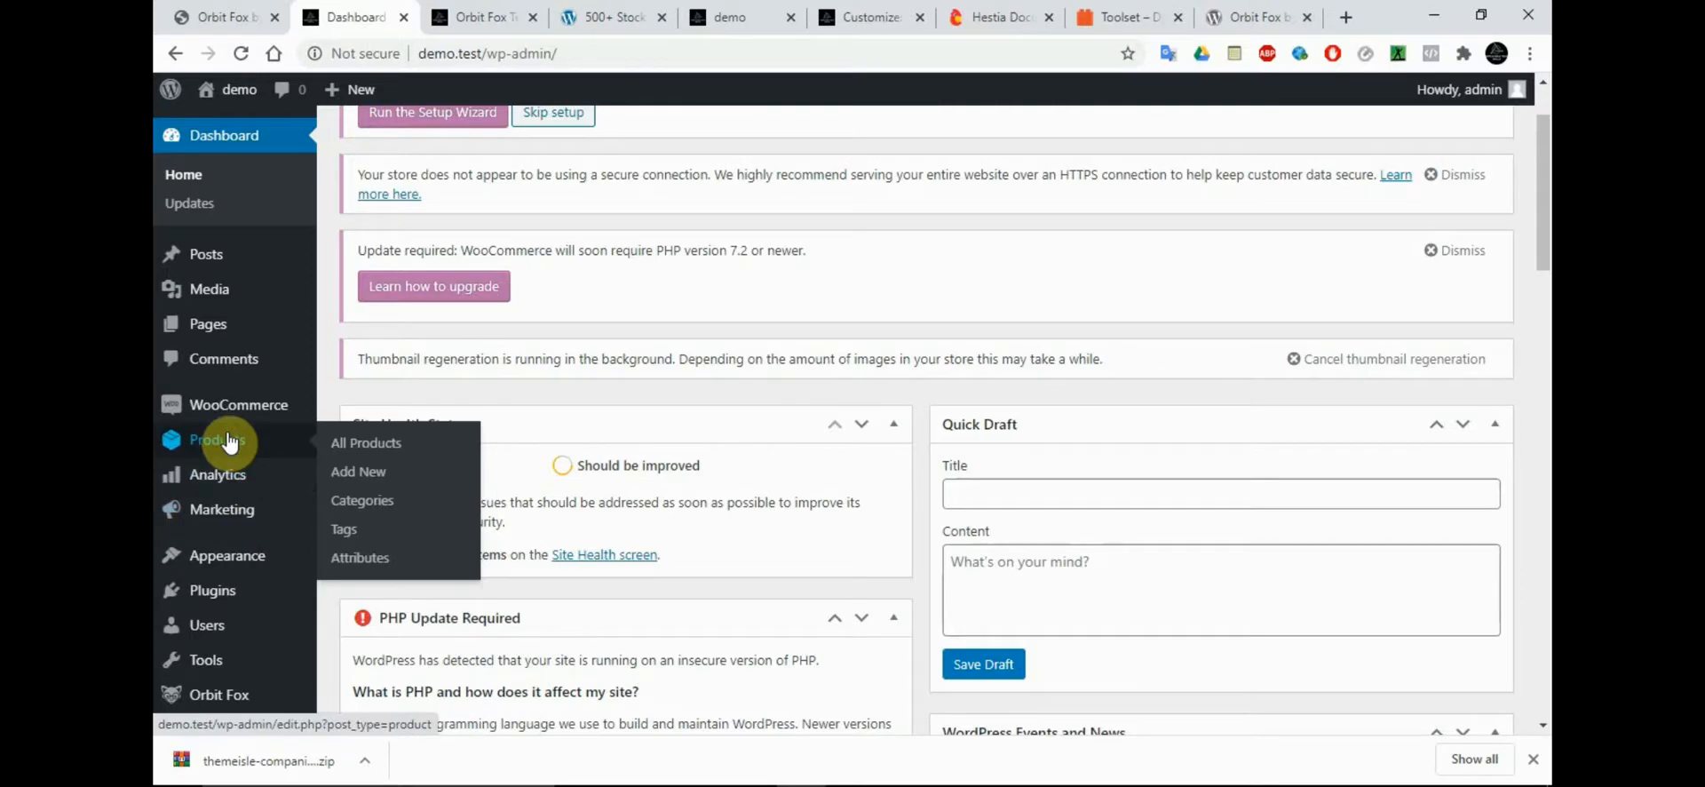
{"action": "left_click_drag", "start_coordinate": [1545, 219], "coordinate": [1546, 318]}
{"action": "mouse_move", "coordinate": [226, 395]}
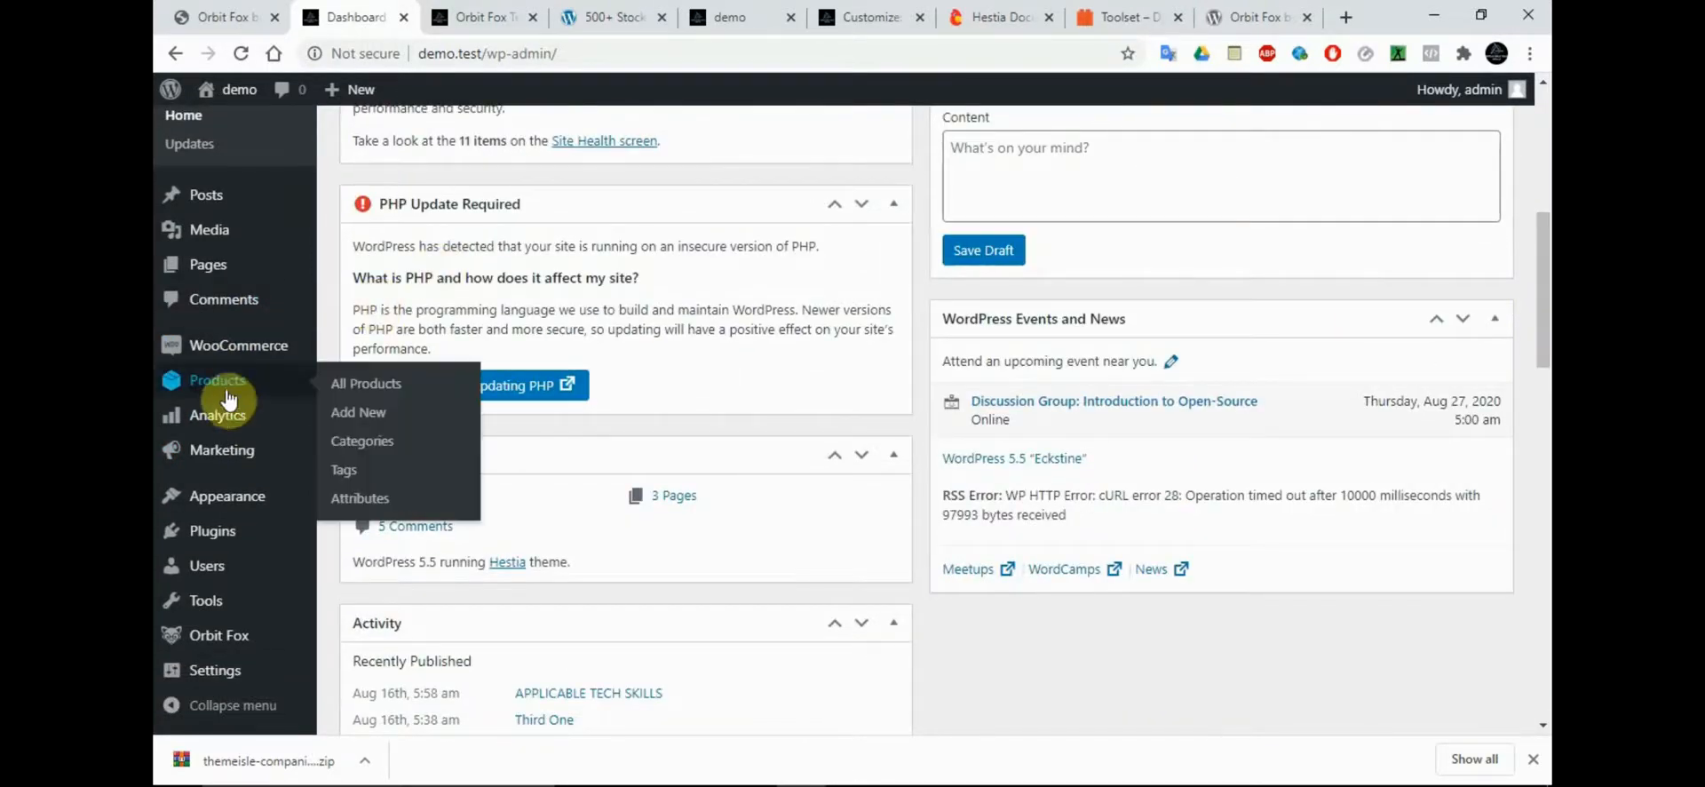
{"action": "mouse_move", "coordinate": [224, 353]}
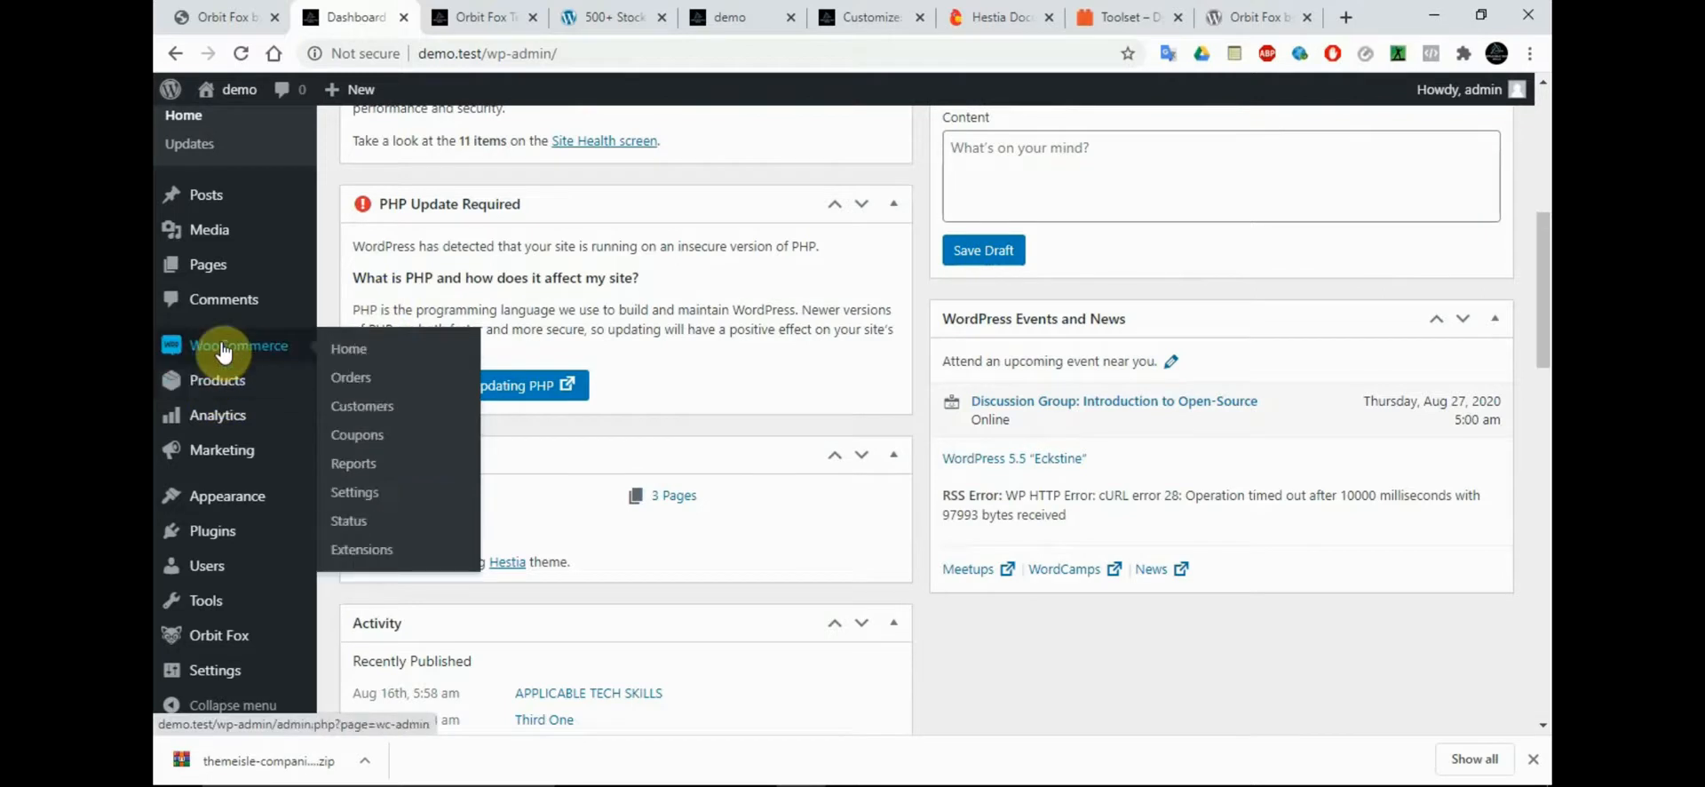
{"action": "mouse_move", "coordinate": [225, 463]}
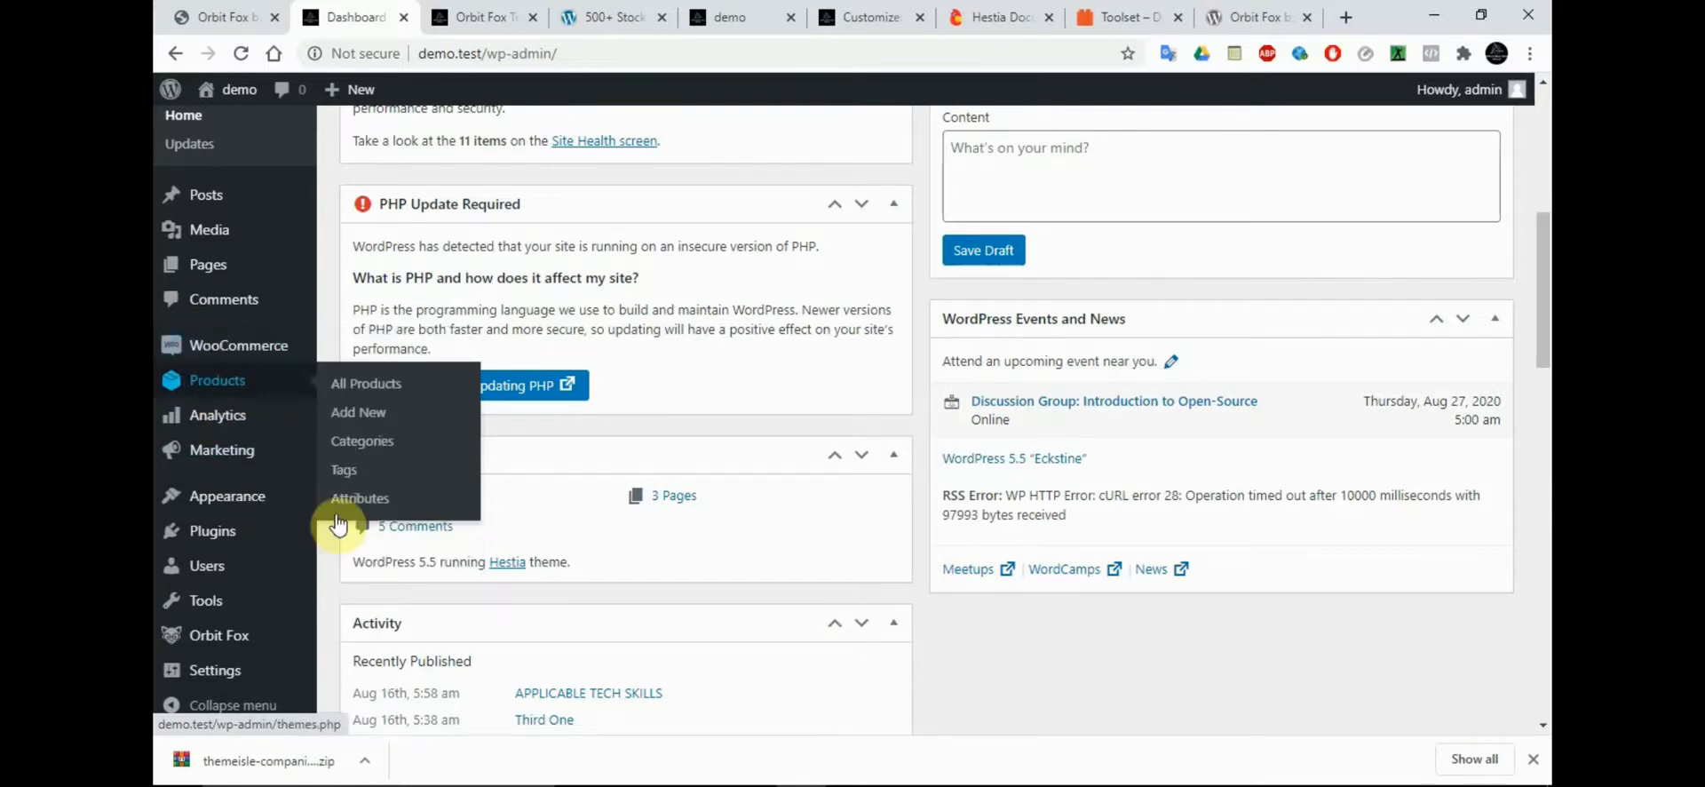
{"action": "mouse_move", "coordinate": [271, 641]}
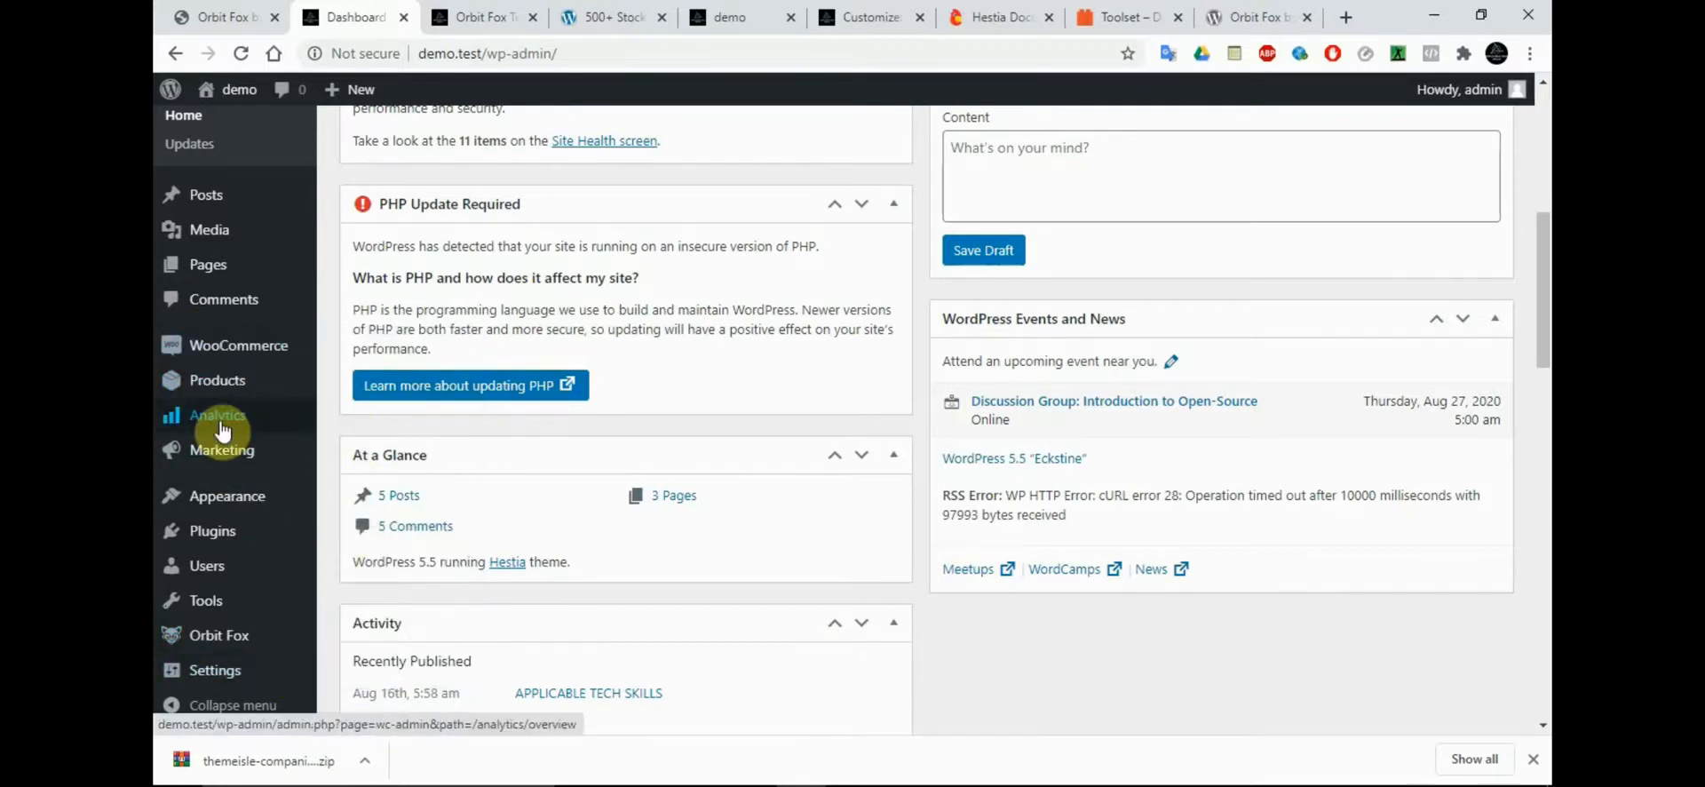
Open the list of installed plugins and activate WPForms Lite
{"action": "mouse_move", "coordinate": [225, 544]}
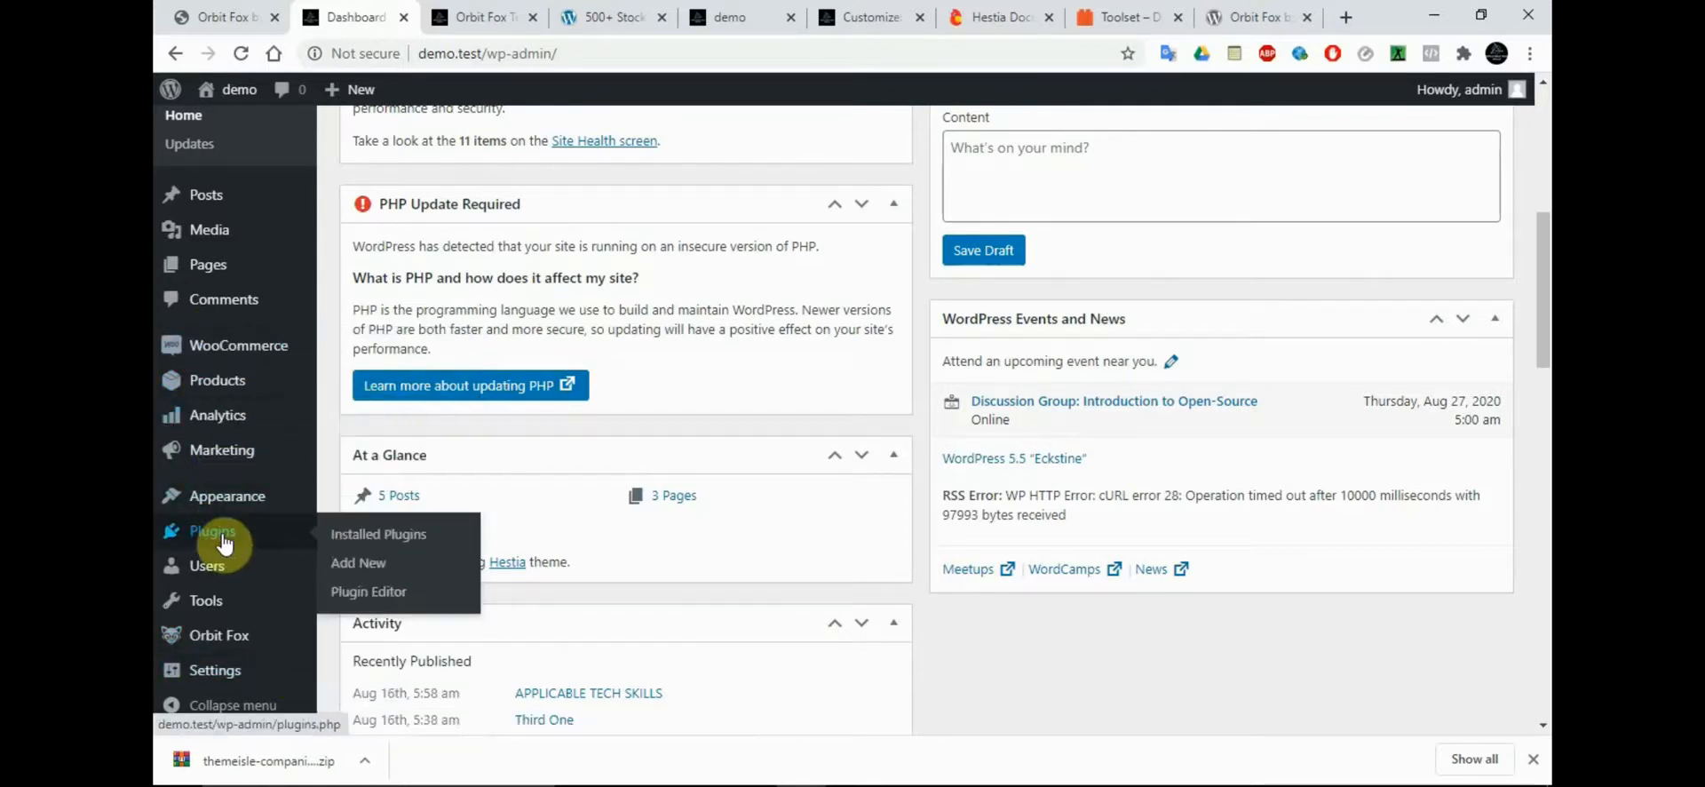
{"action": "left_click", "coordinate": [381, 543]}
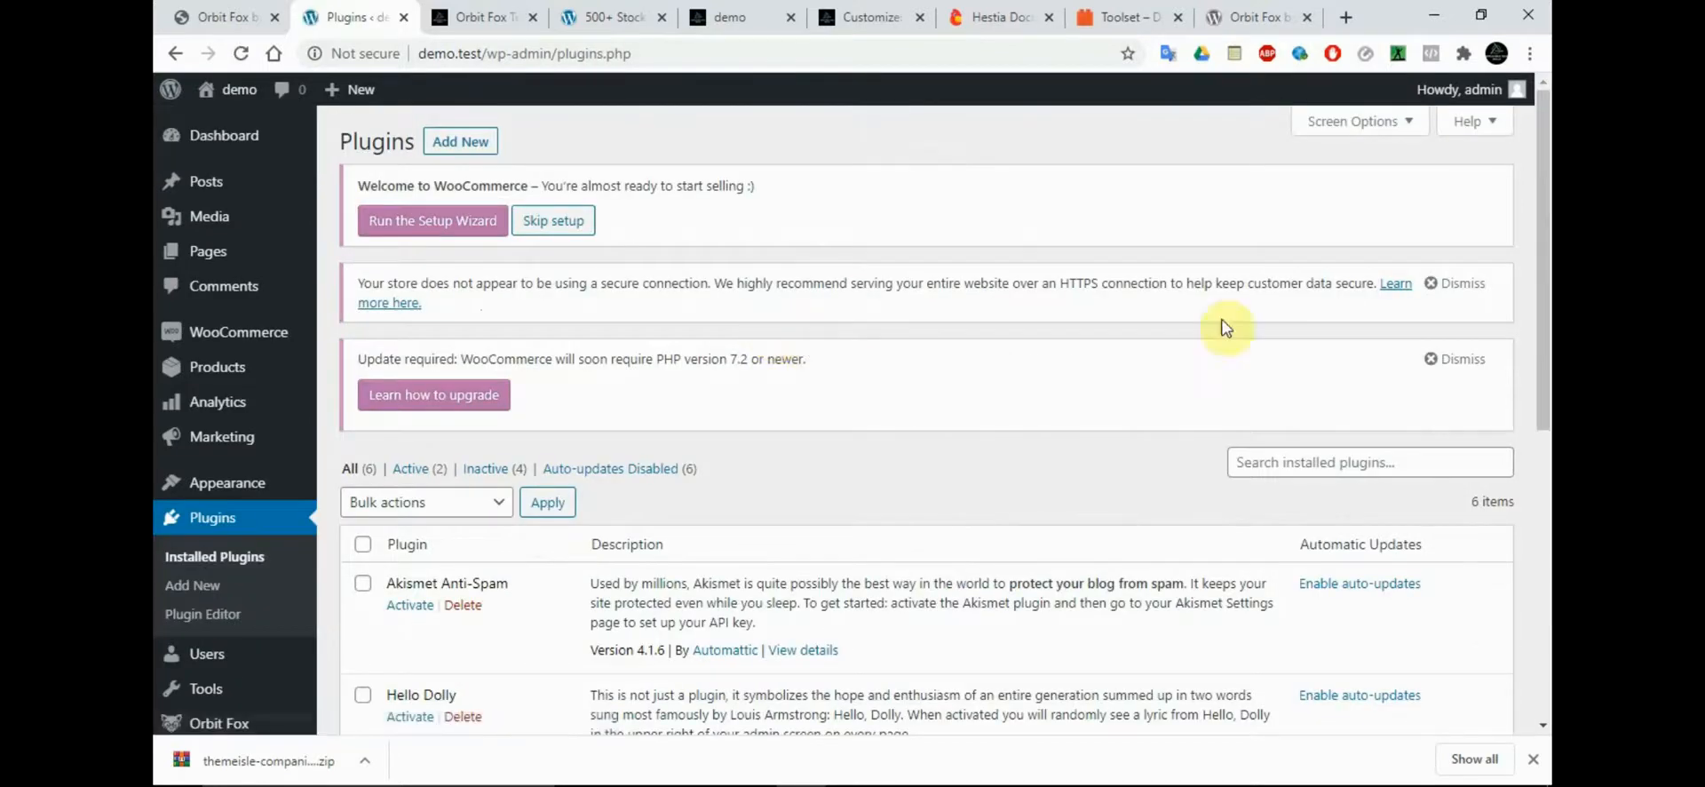
{"action": "scroll", "coordinate": [1542, 355], "scroll_direction": "down", "scroll_amount": 5}
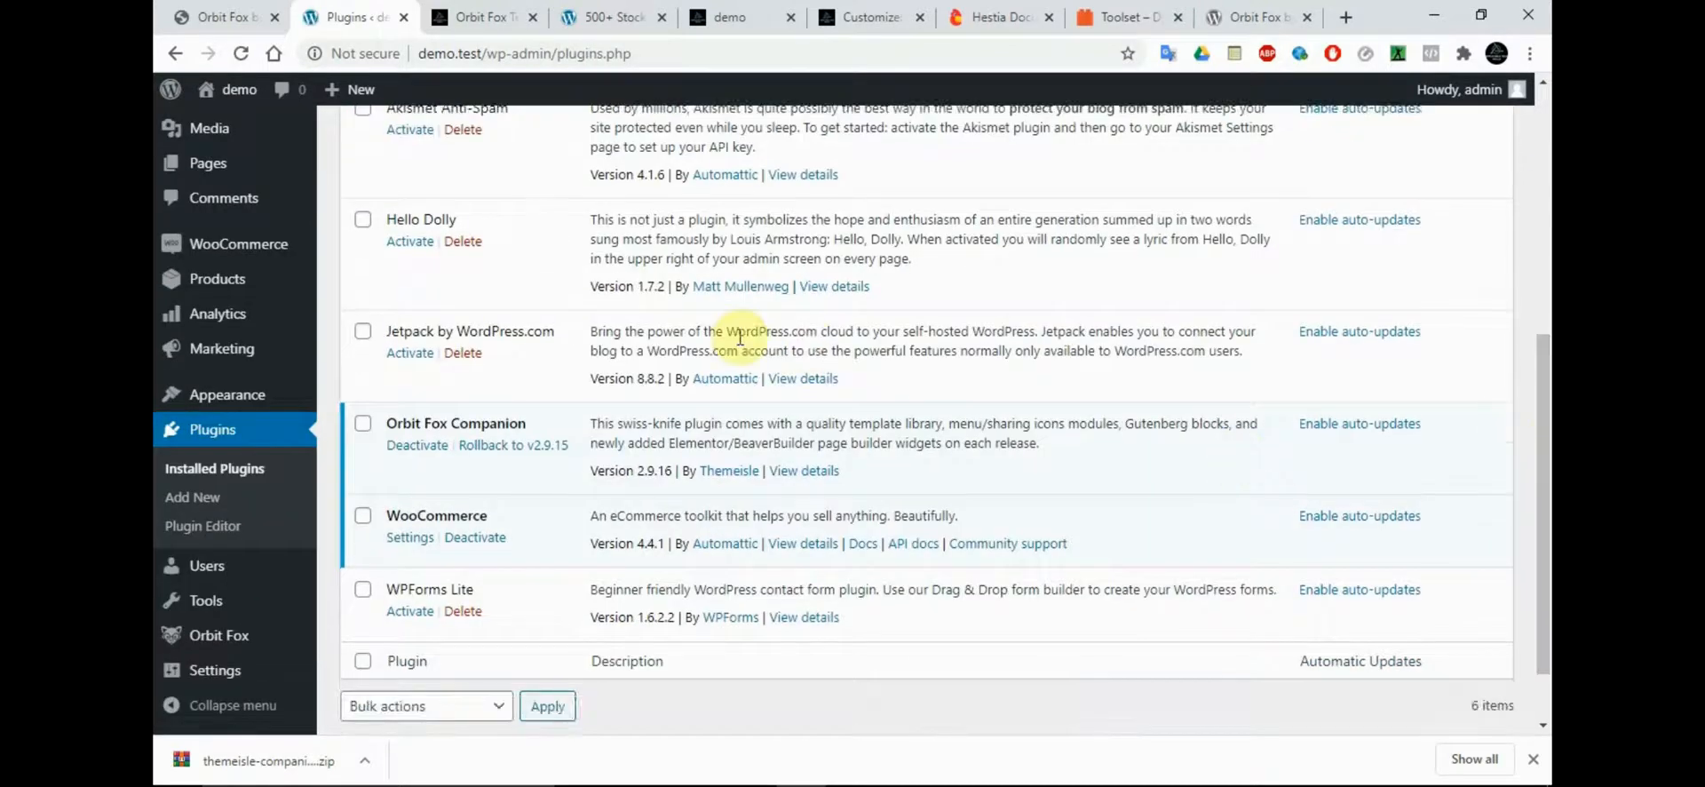
{"action": "left_click", "coordinate": [398, 621]}
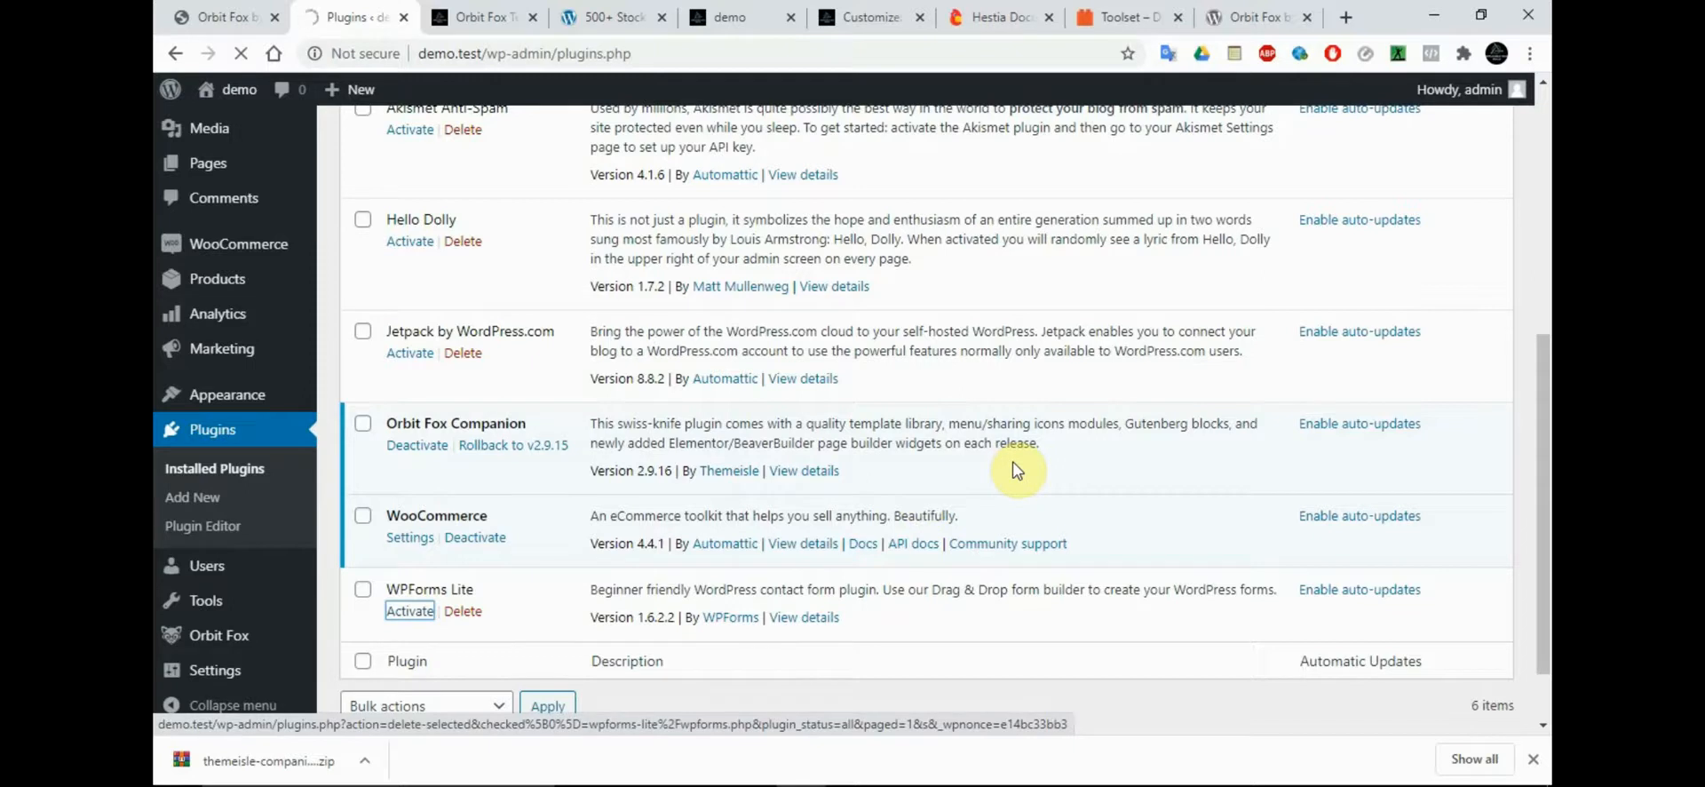
Reload the demo site's front page and accept its cookie policy notice
{"action": "left_click", "coordinate": [724, 12]}
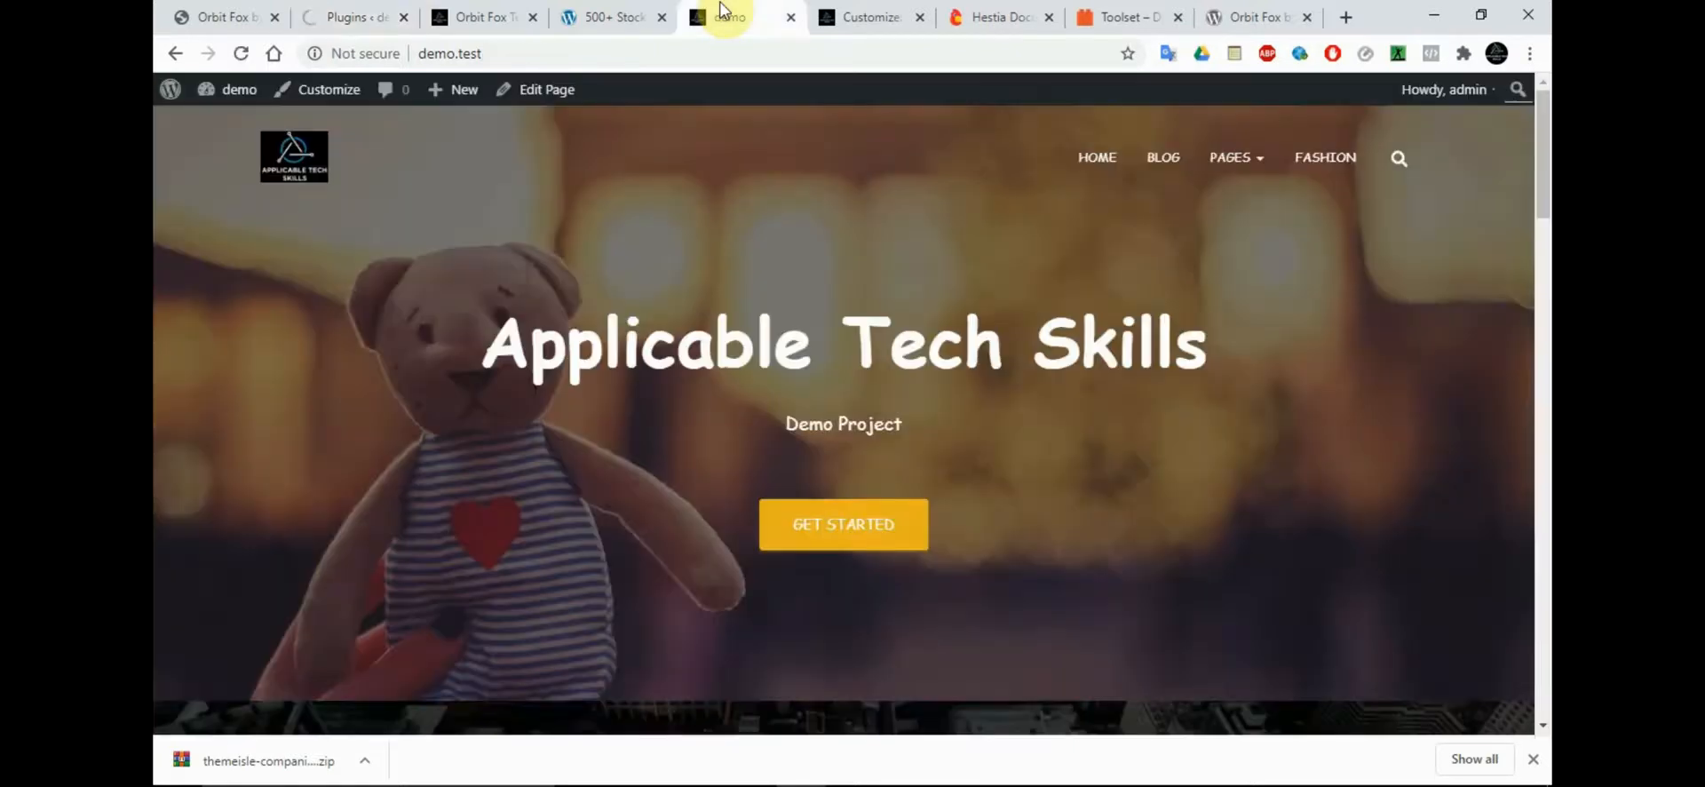
{"action": "left_click", "coordinate": [240, 53]}
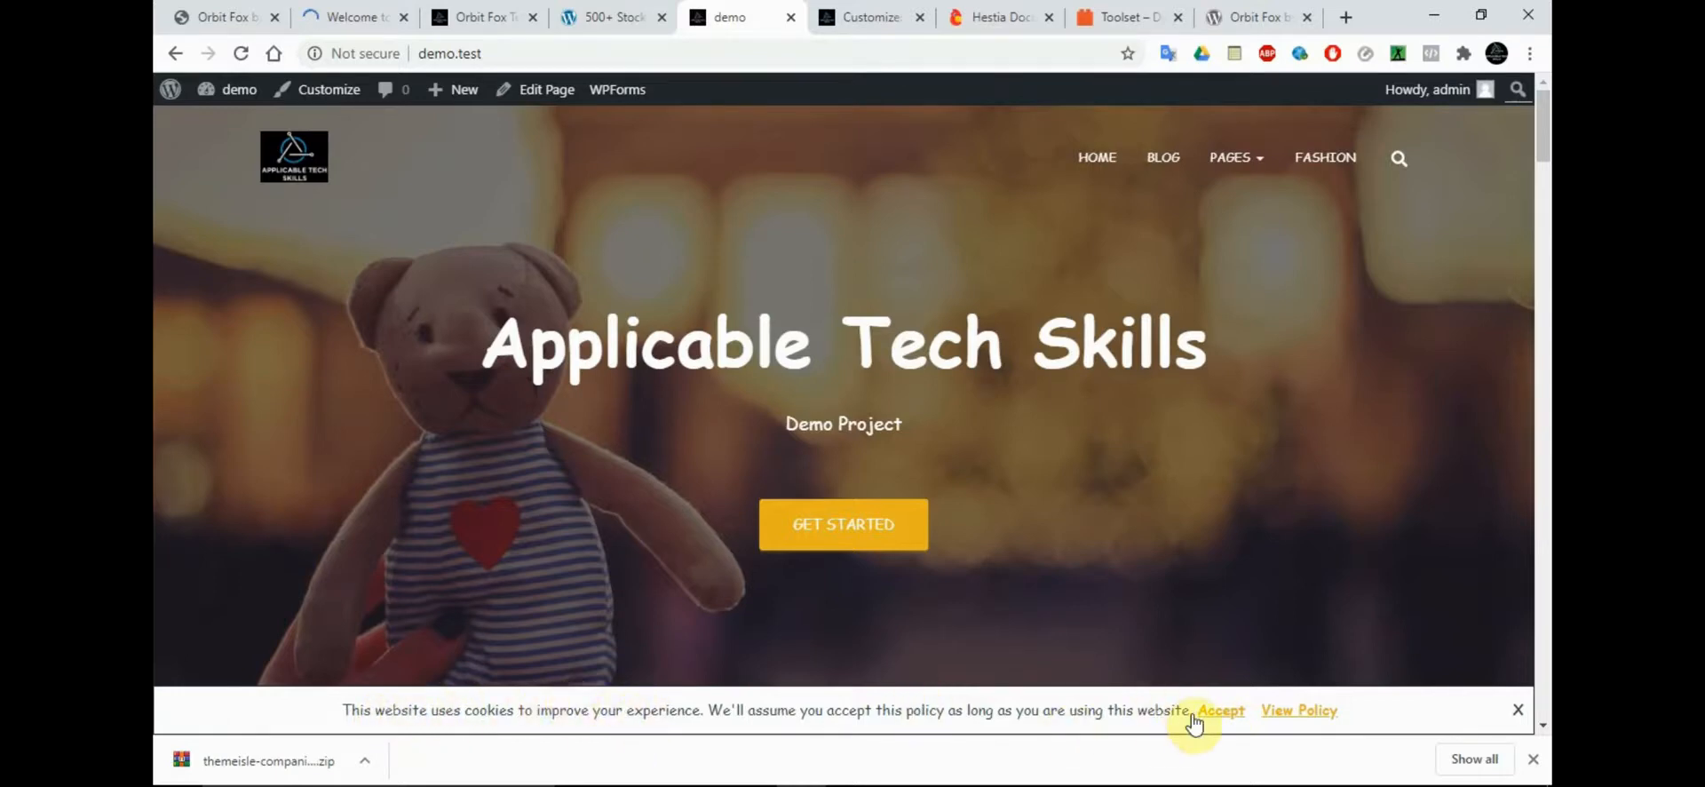
{"action": "left_click", "coordinate": [1230, 711]}
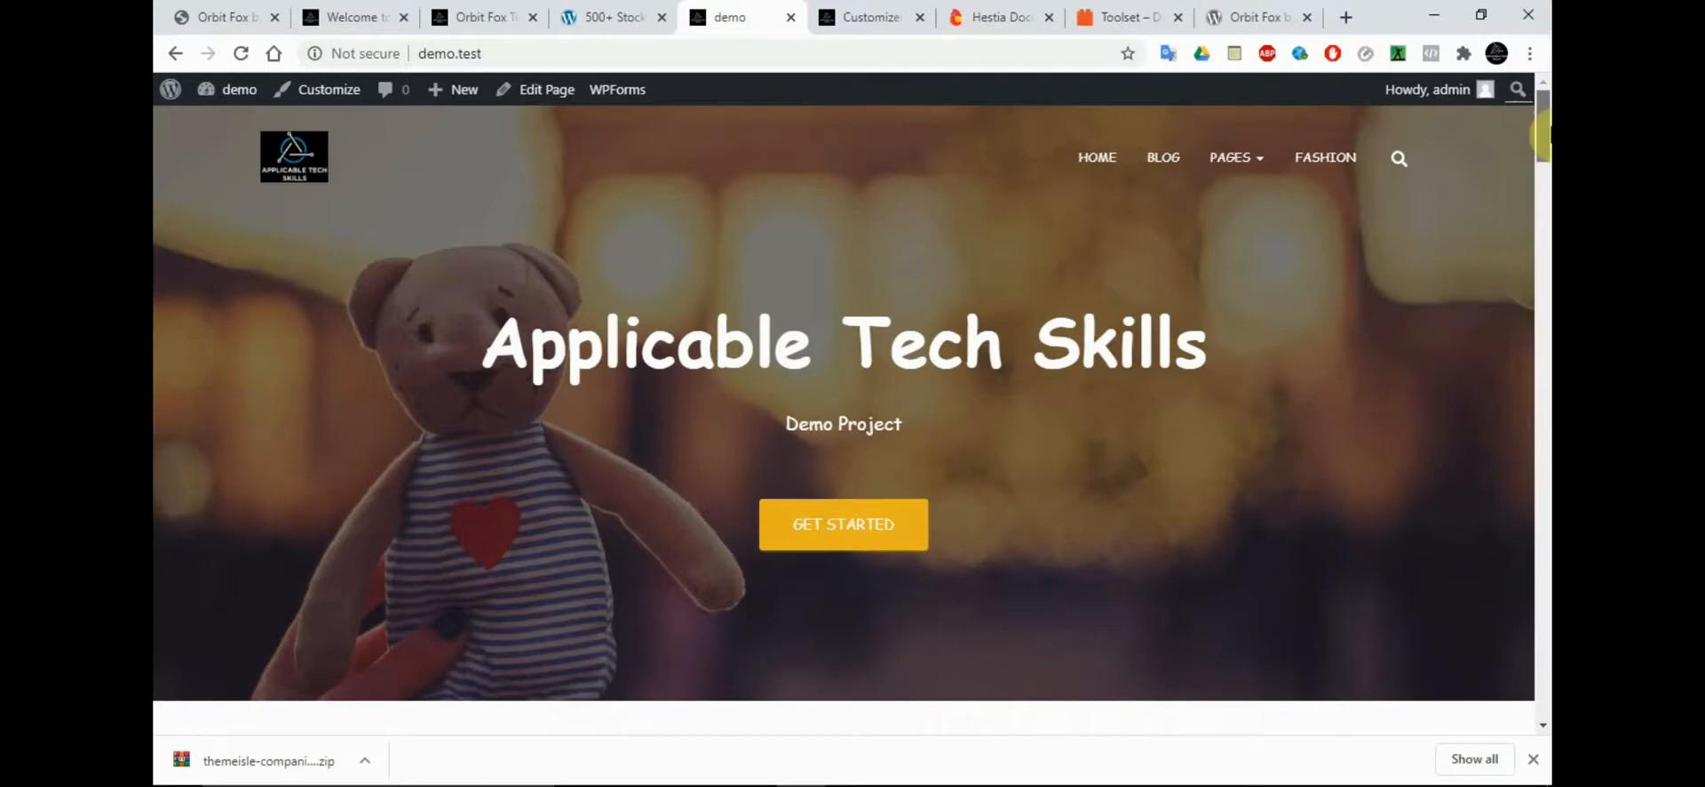
Review the front page's features, Products and team sections, and close the browser's downloads bar
{"action": "left_click_drag", "start_coordinate": [1541, 133], "coordinate": [1544, 191]}
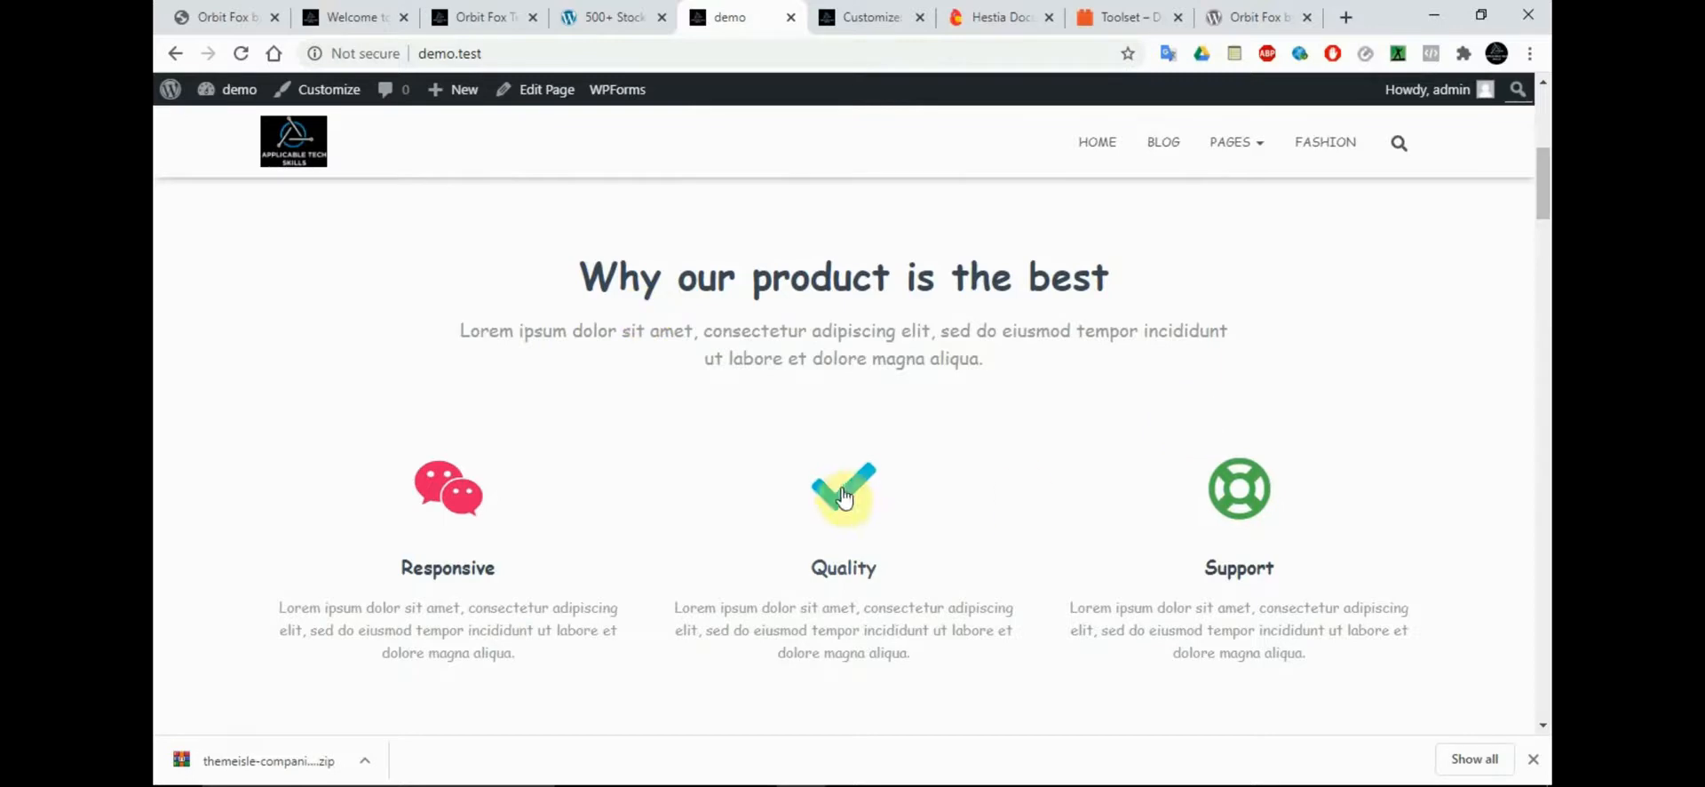
{"action": "left_click", "coordinate": [1533, 760]}
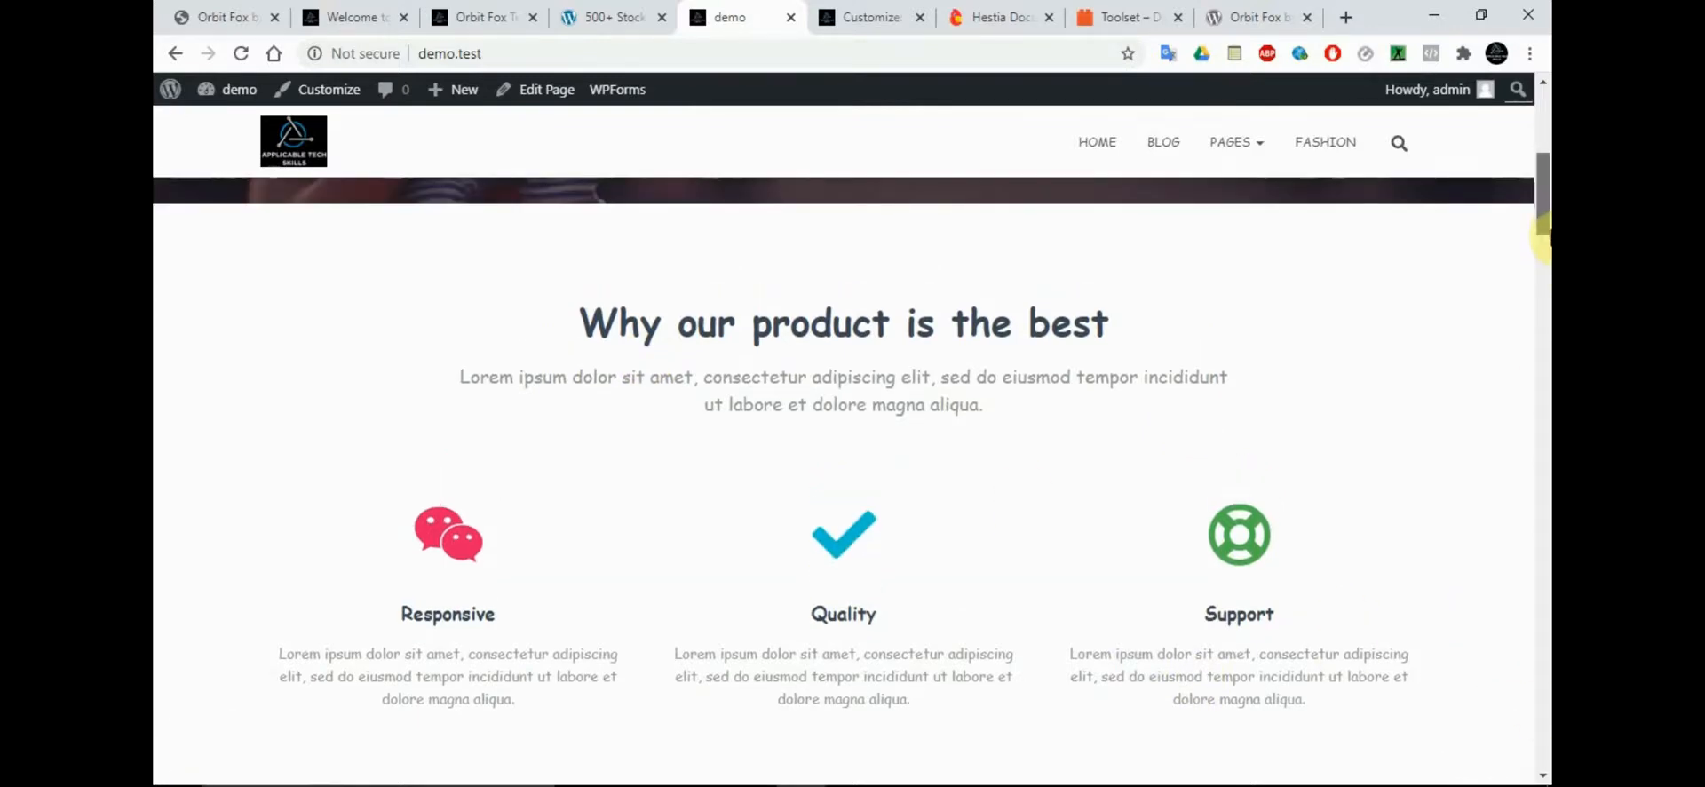
{"action": "left_click_drag", "start_coordinate": [1543, 236], "coordinate": [1543, 351]}
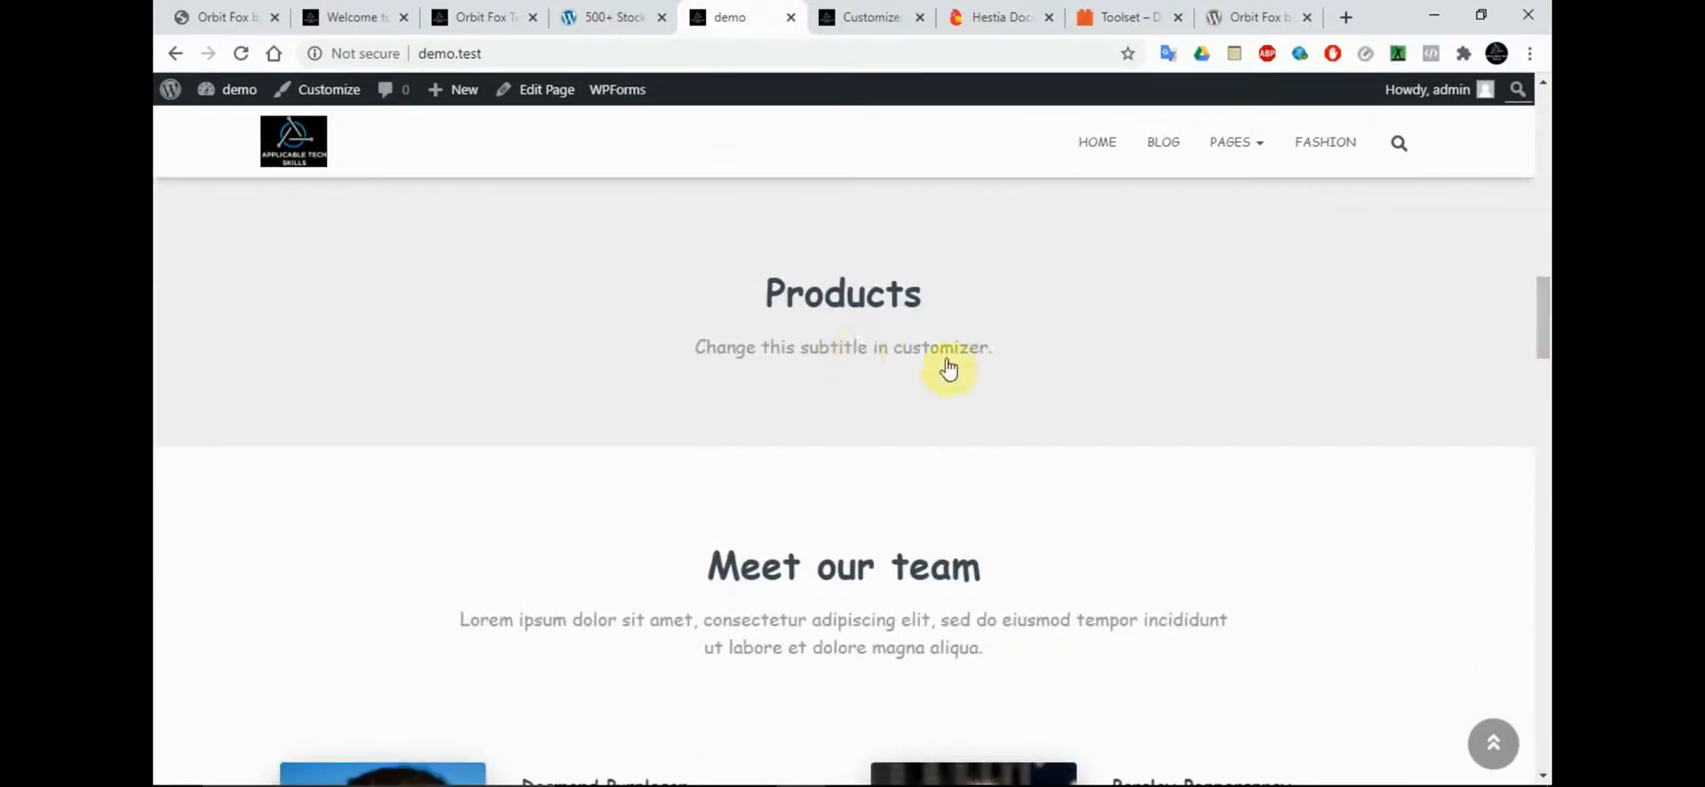
{"action": "scroll", "coordinate": [1546, 301], "scroll_direction": "down", "scroll_amount": 5}
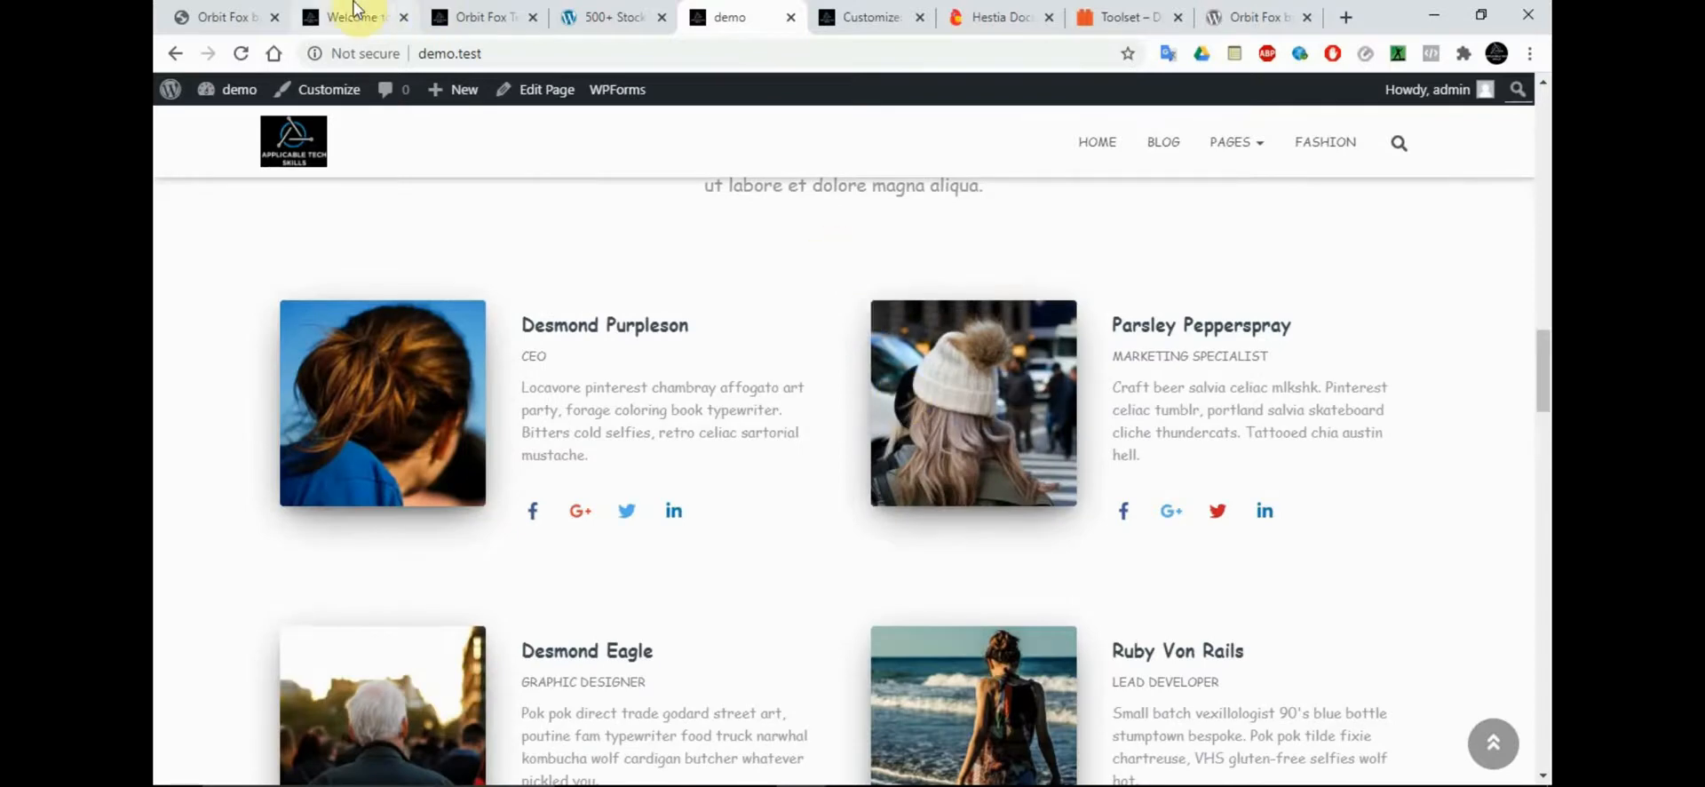
Open Orbit Fox's general settings and review its available modules, from Social Sharing to Header Footer Scripts
{"action": "left_click", "coordinate": [440, 18]}
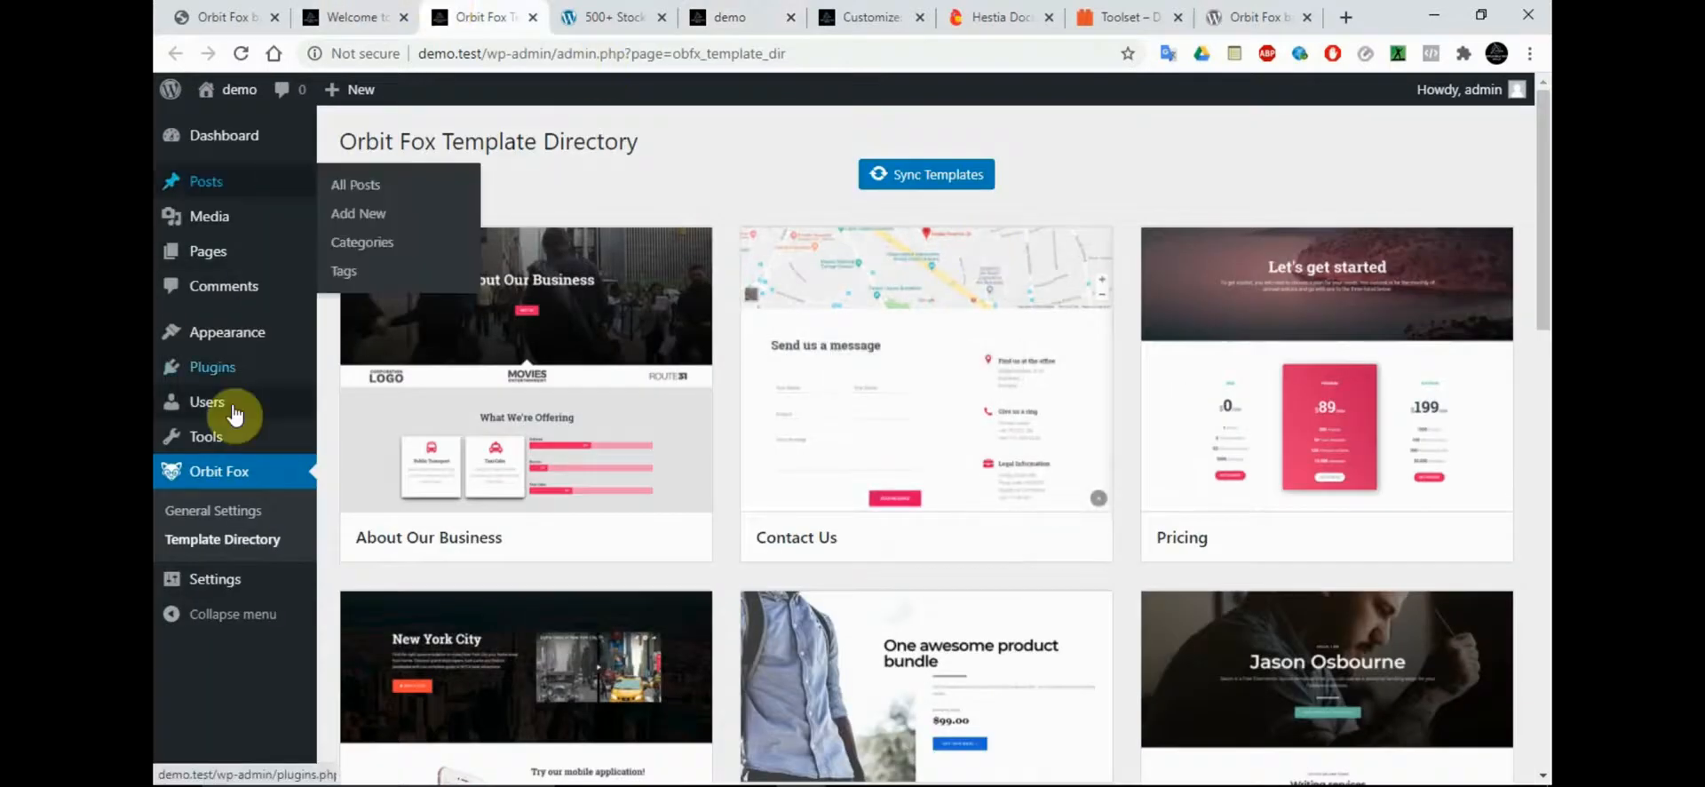
{"action": "left_click", "coordinate": [230, 513]}
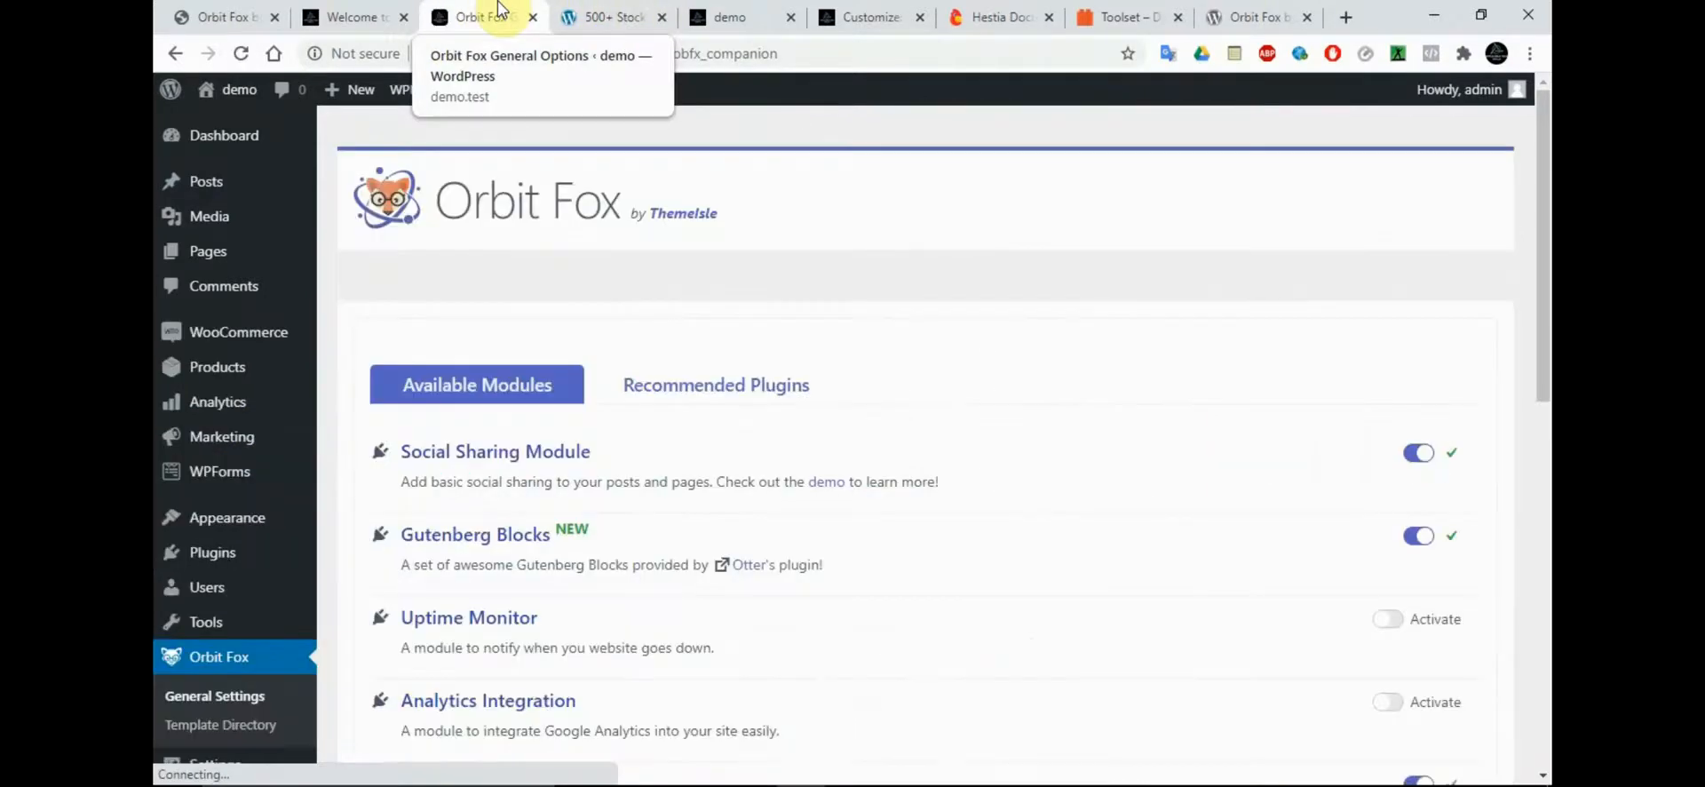
{"action": "left_click_drag", "start_coordinate": [1542, 178], "coordinate": [1545, 233]}
{"action": "scroll", "coordinate": [1546, 233], "scroll_direction": "down", "scroll_amount": 5}
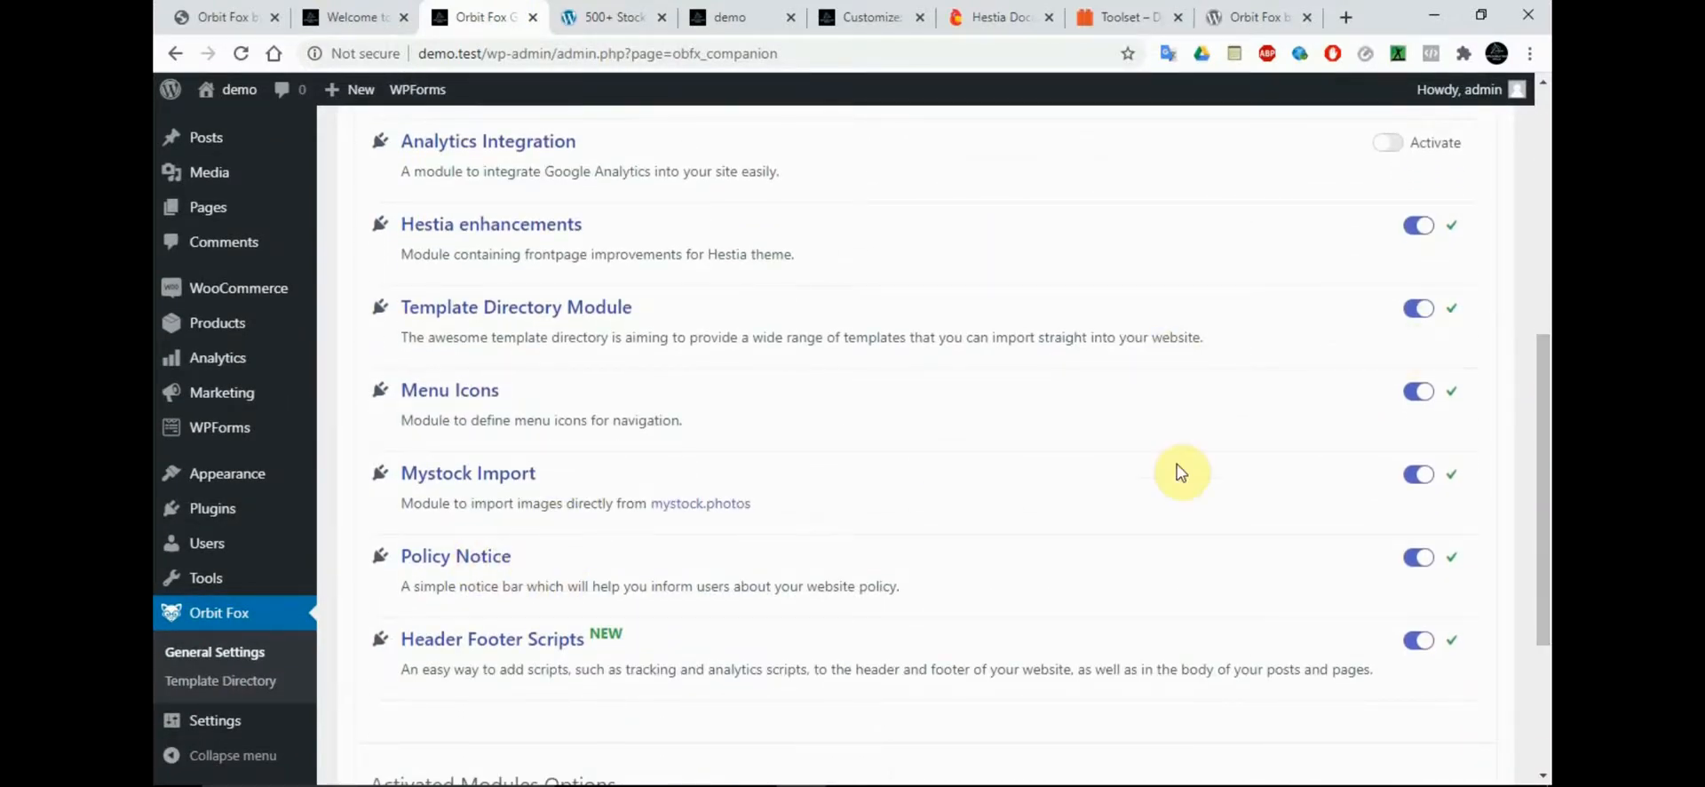
{"action": "left_click", "coordinate": [1397, 540]}
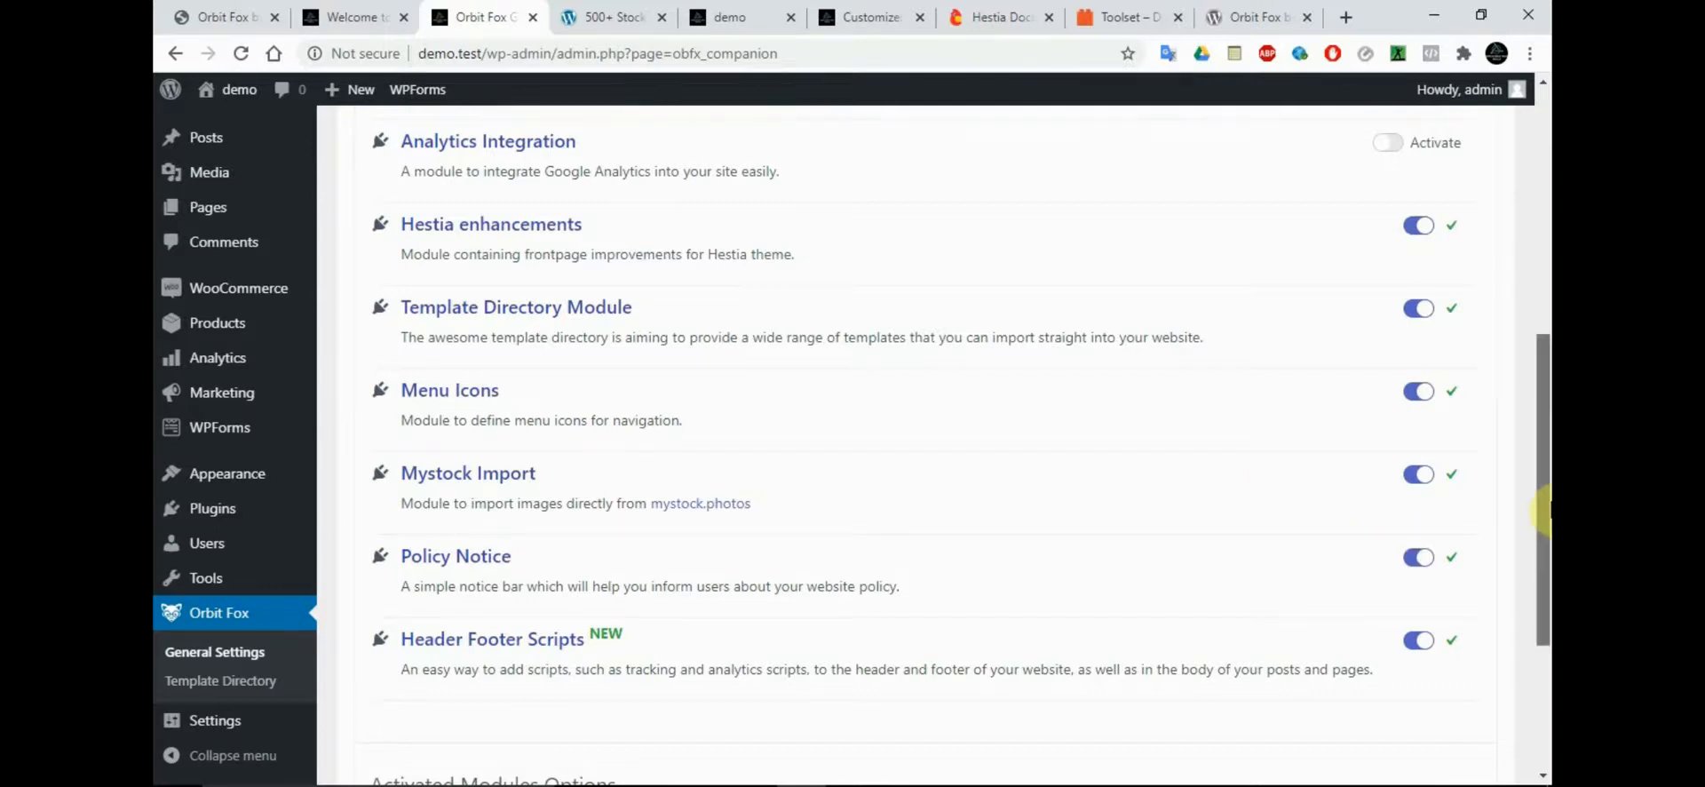
{"action": "scroll", "coordinate": [634, 557], "scroll_direction": "up", "scroll_amount": 3}
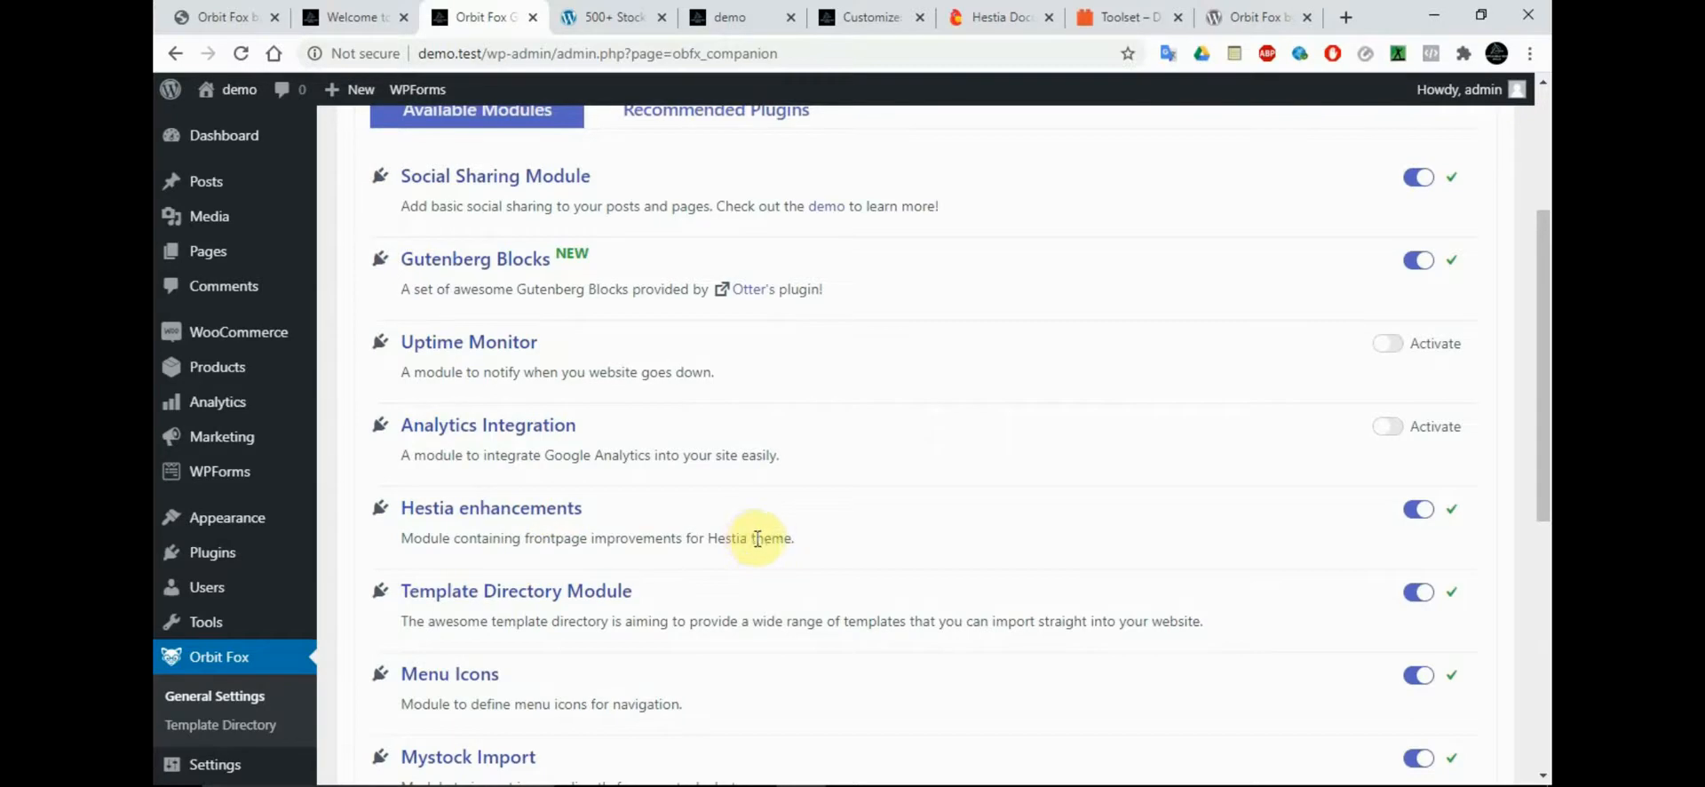
Compare the front page's team and testimonials sections with the Orbit Fox Companion note in the Hestia documentation
{"action": "left_click", "coordinate": [770, 10]}
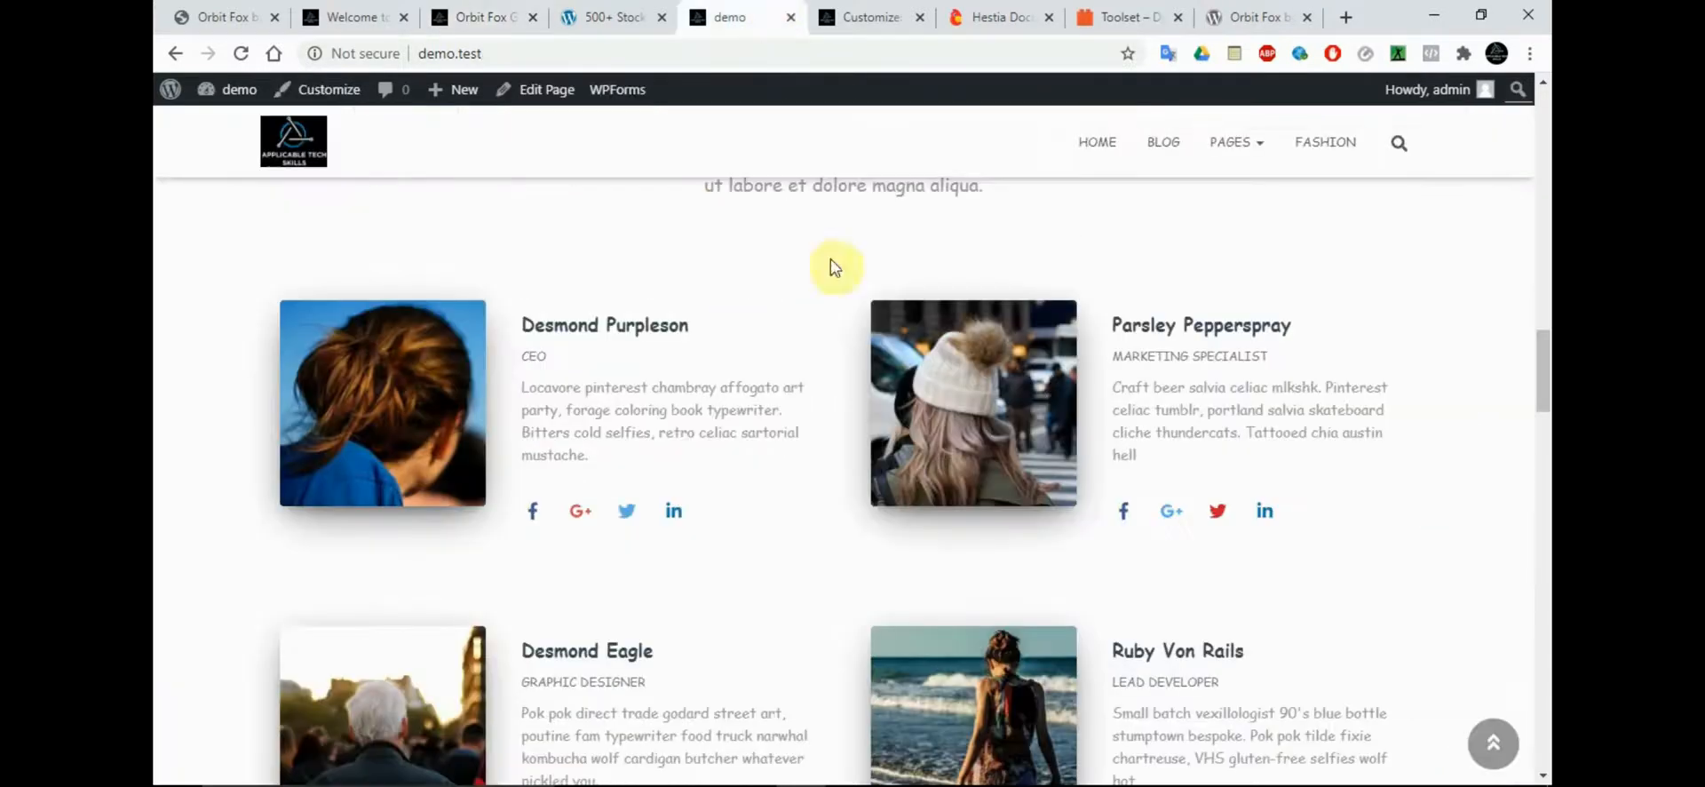
{"action": "left_click_drag", "start_coordinate": [1542, 391], "coordinate": [1543, 487]}
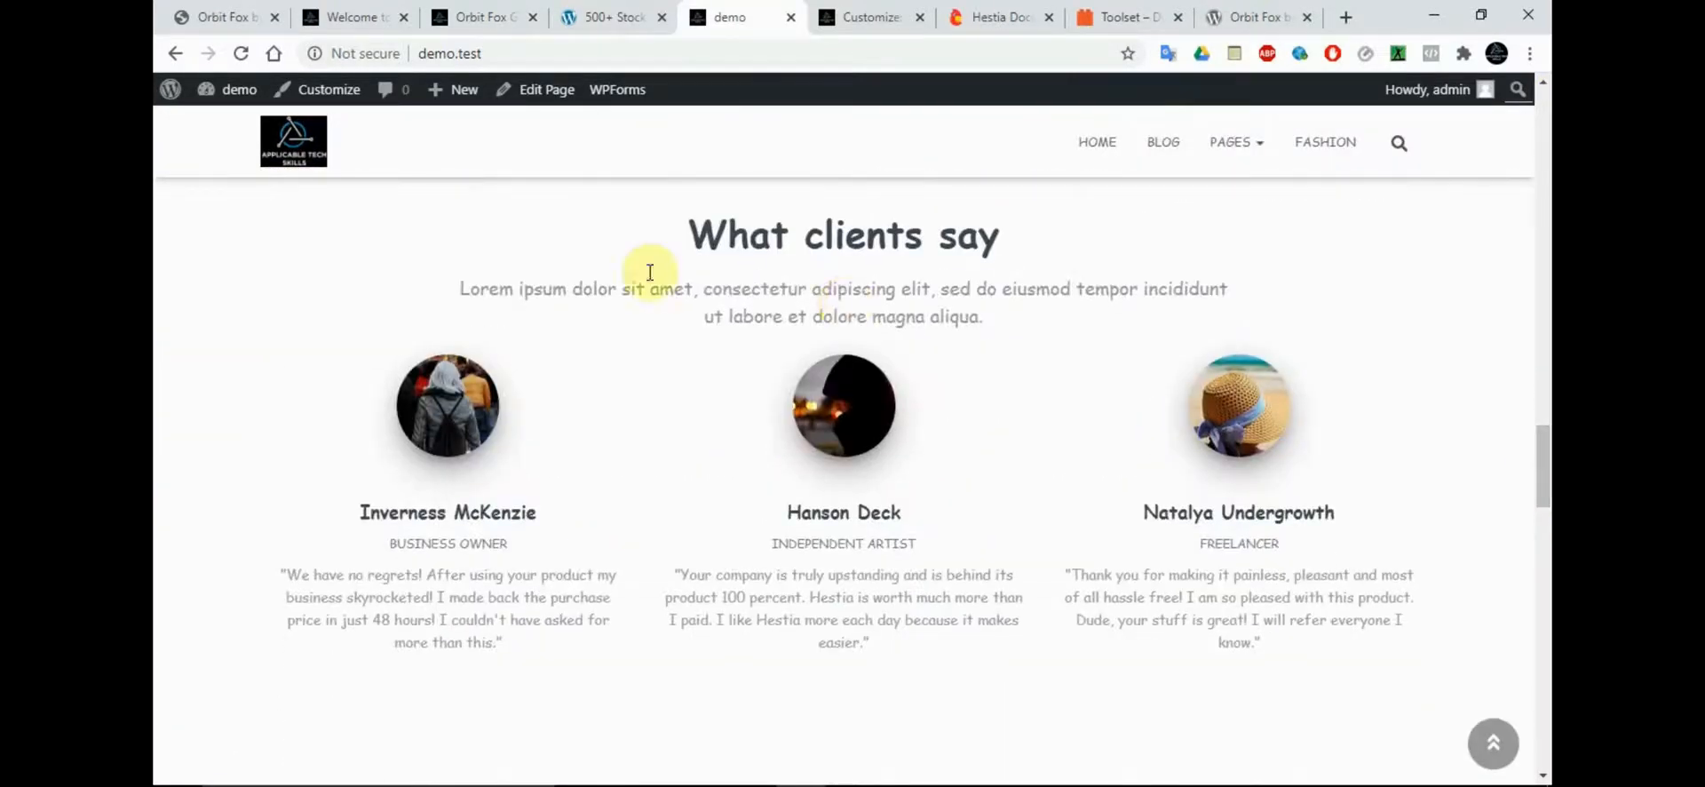
{"action": "left_click", "coordinate": [1004, 19]}
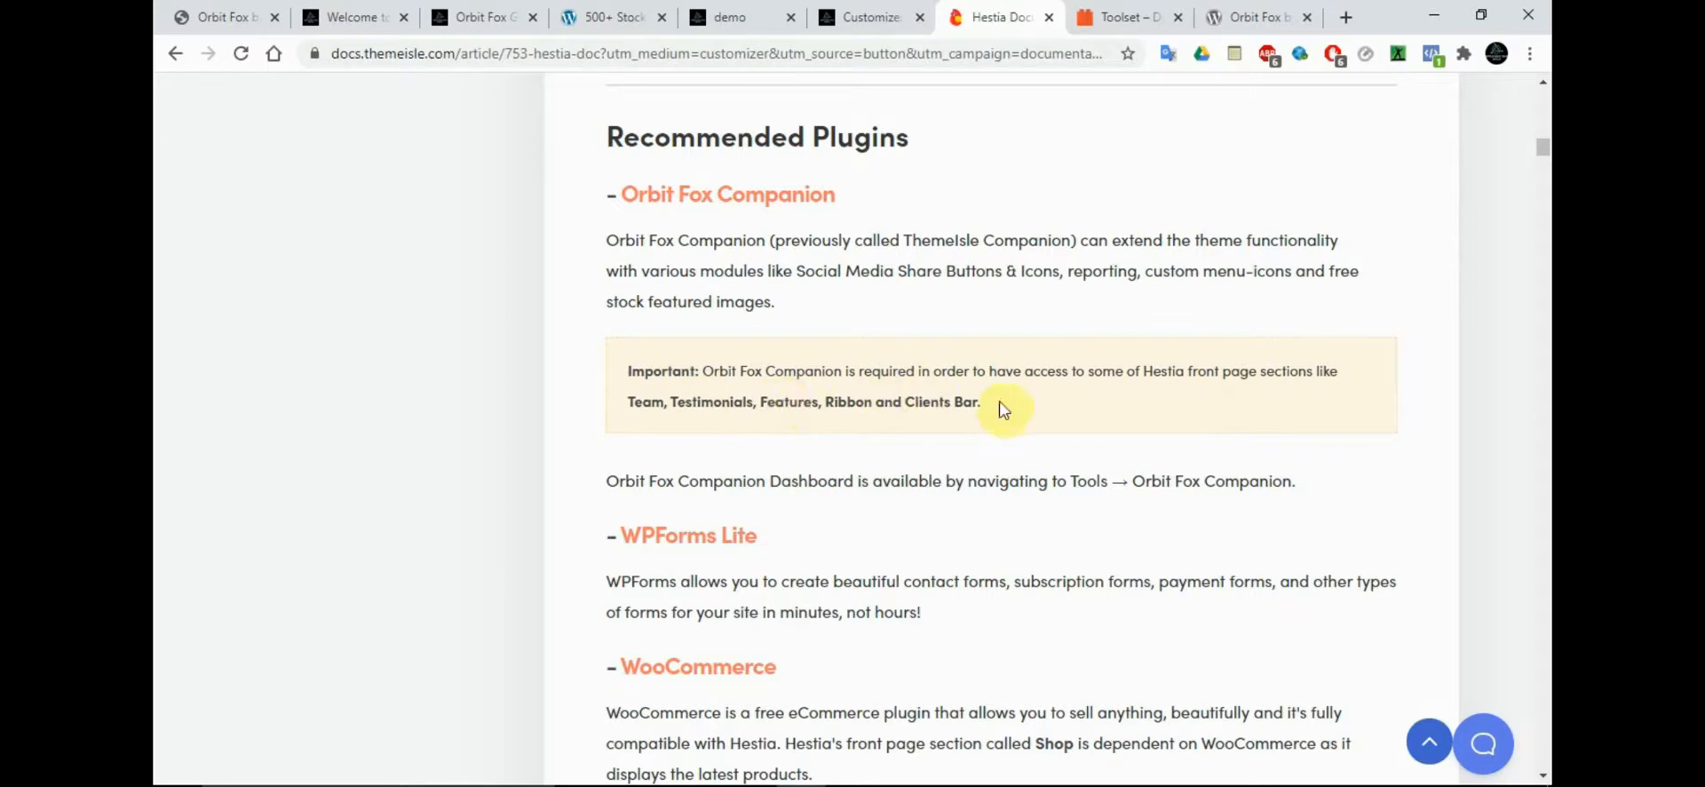
{"action": "left_click", "coordinate": [715, 17]}
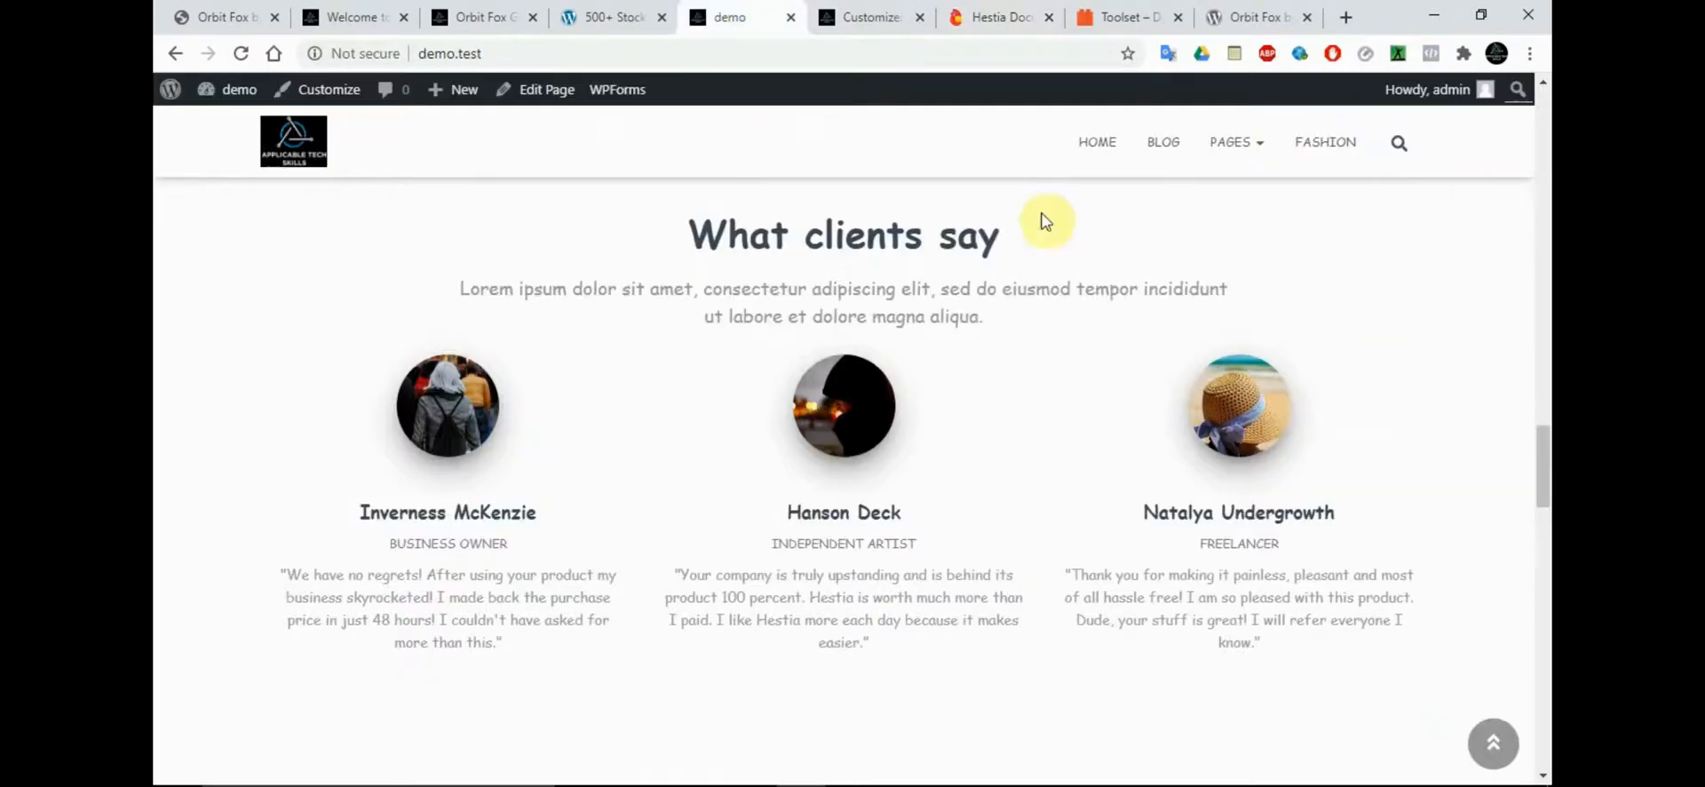
Examine the front page's contact form by trying its name, email and subject fields, and return to the page's beginning
{"action": "left_click_drag", "start_coordinate": [1545, 444], "coordinate": [1543, 649]}
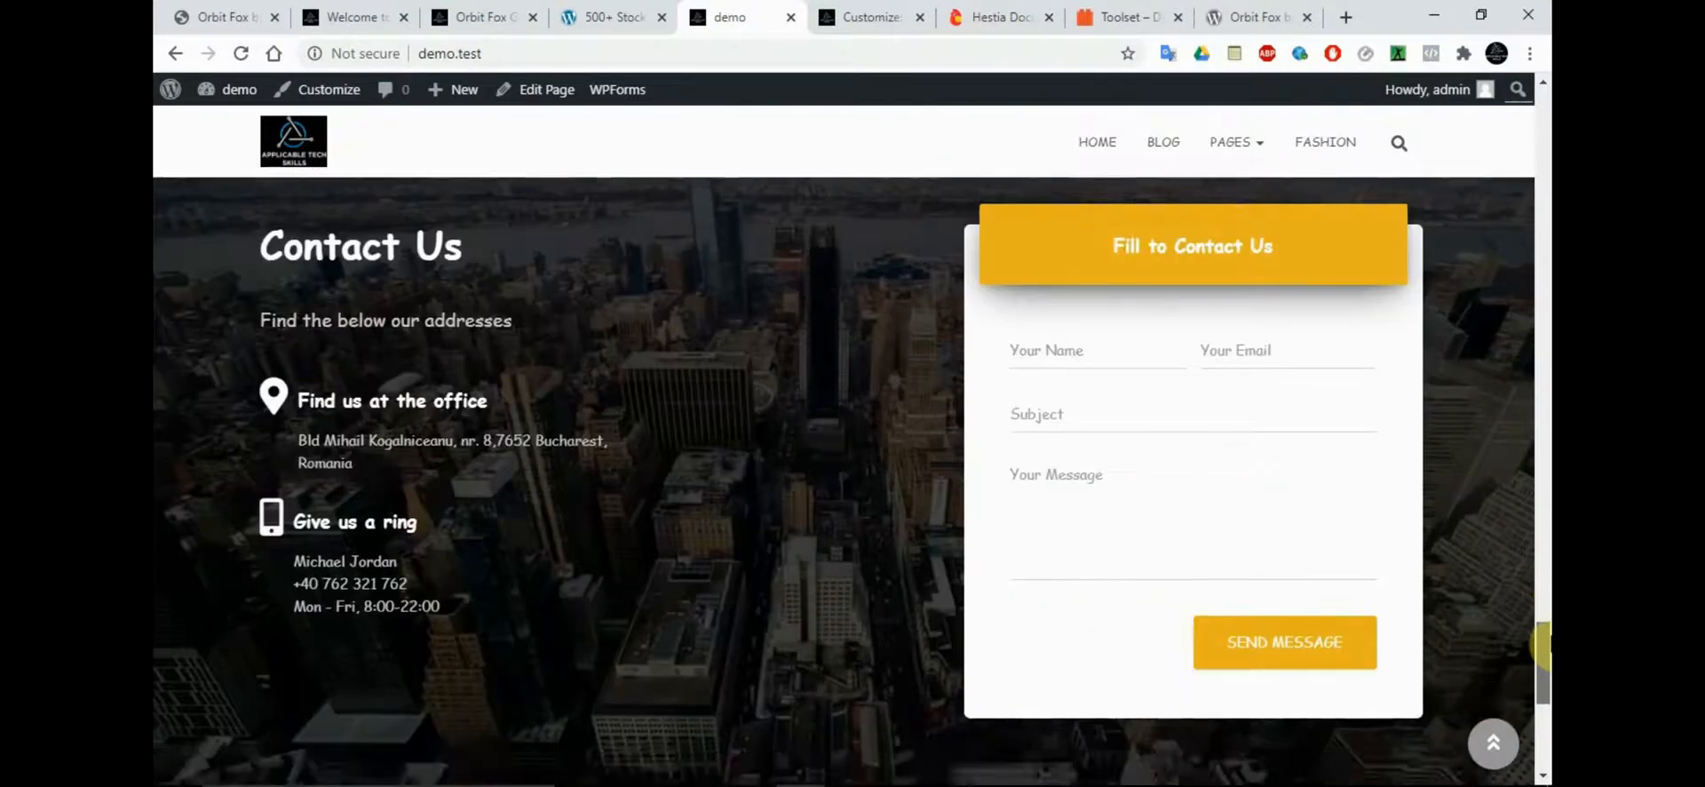
{"action": "left_click", "coordinate": [1100, 357]}
{"action": "left_click", "coordinate": [1283, 350]}
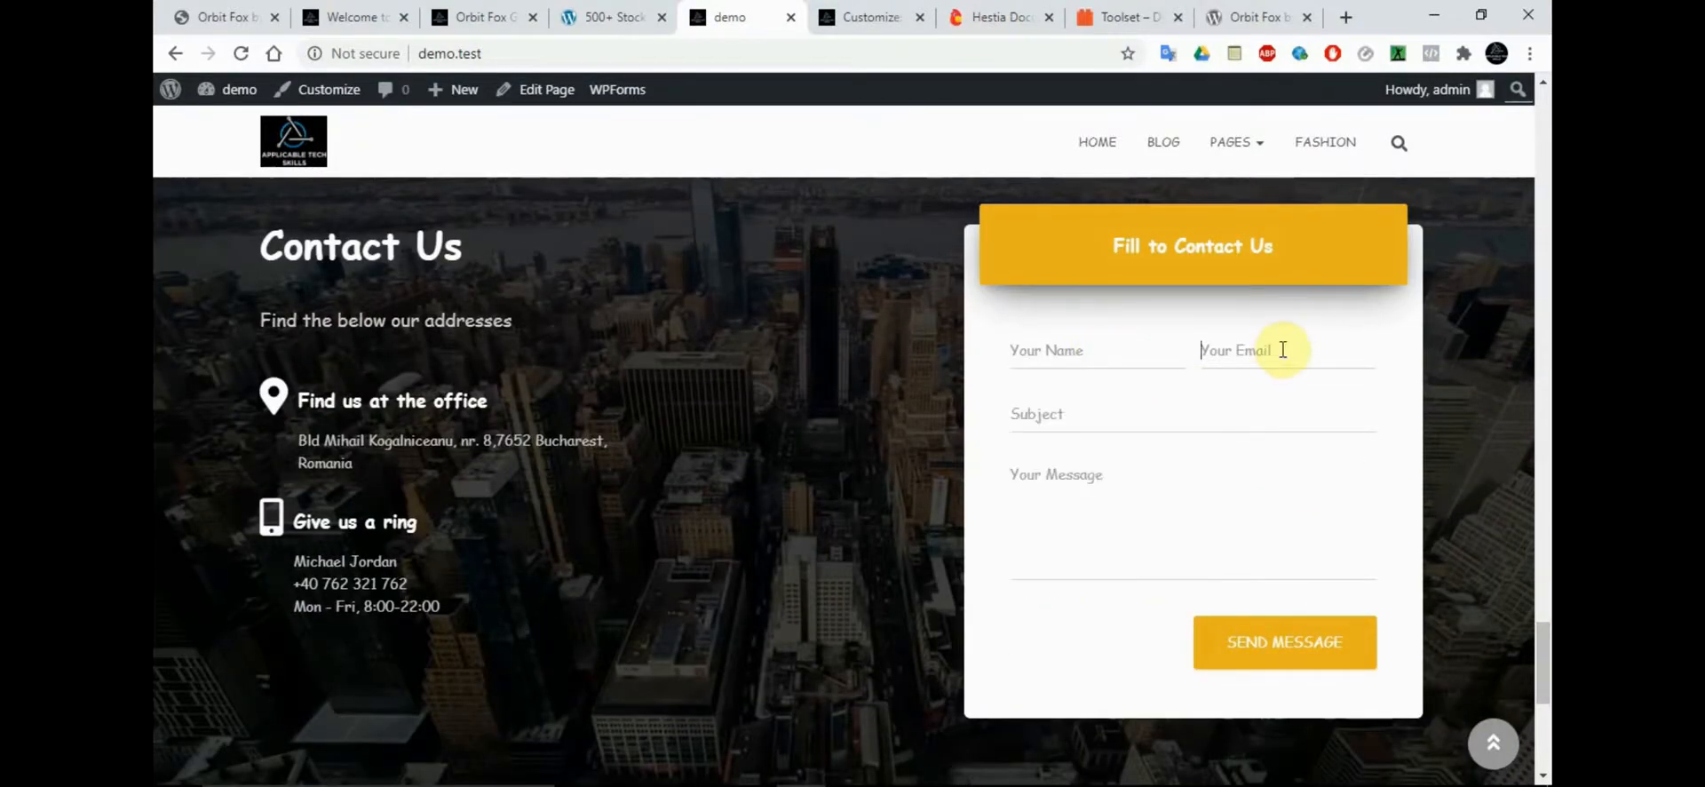
{"action": "left_click", "coordinate": [816, 407]}
{"action": "left_click", "coordinate": [1049, 348]}
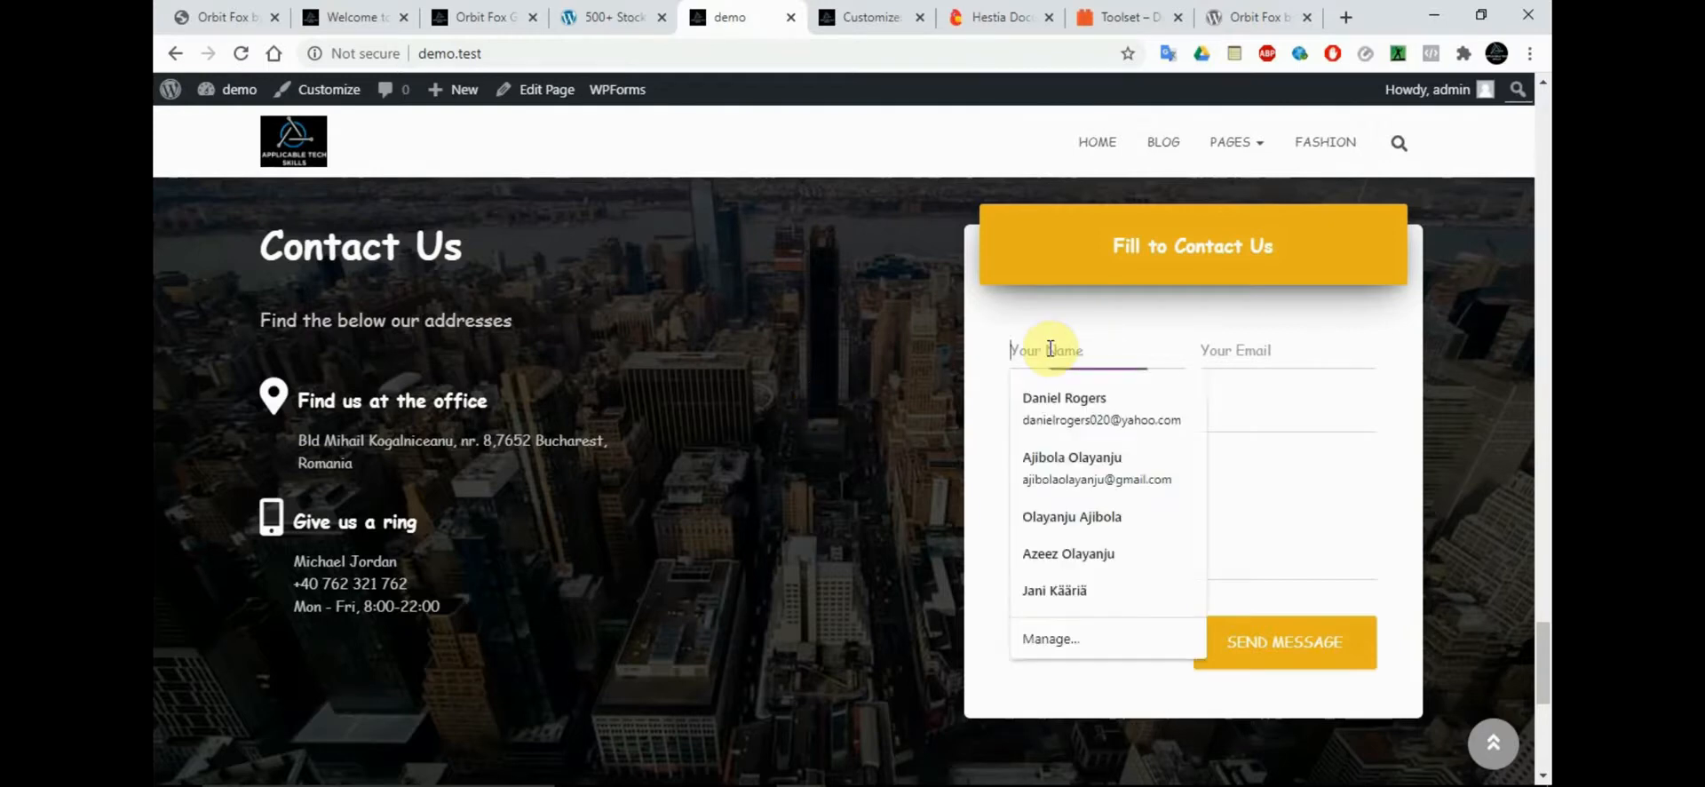
{"action": "left_click", "coordinate": [1210, 350]}
{"action": "left_click", "coordinate": [1104, 408]}
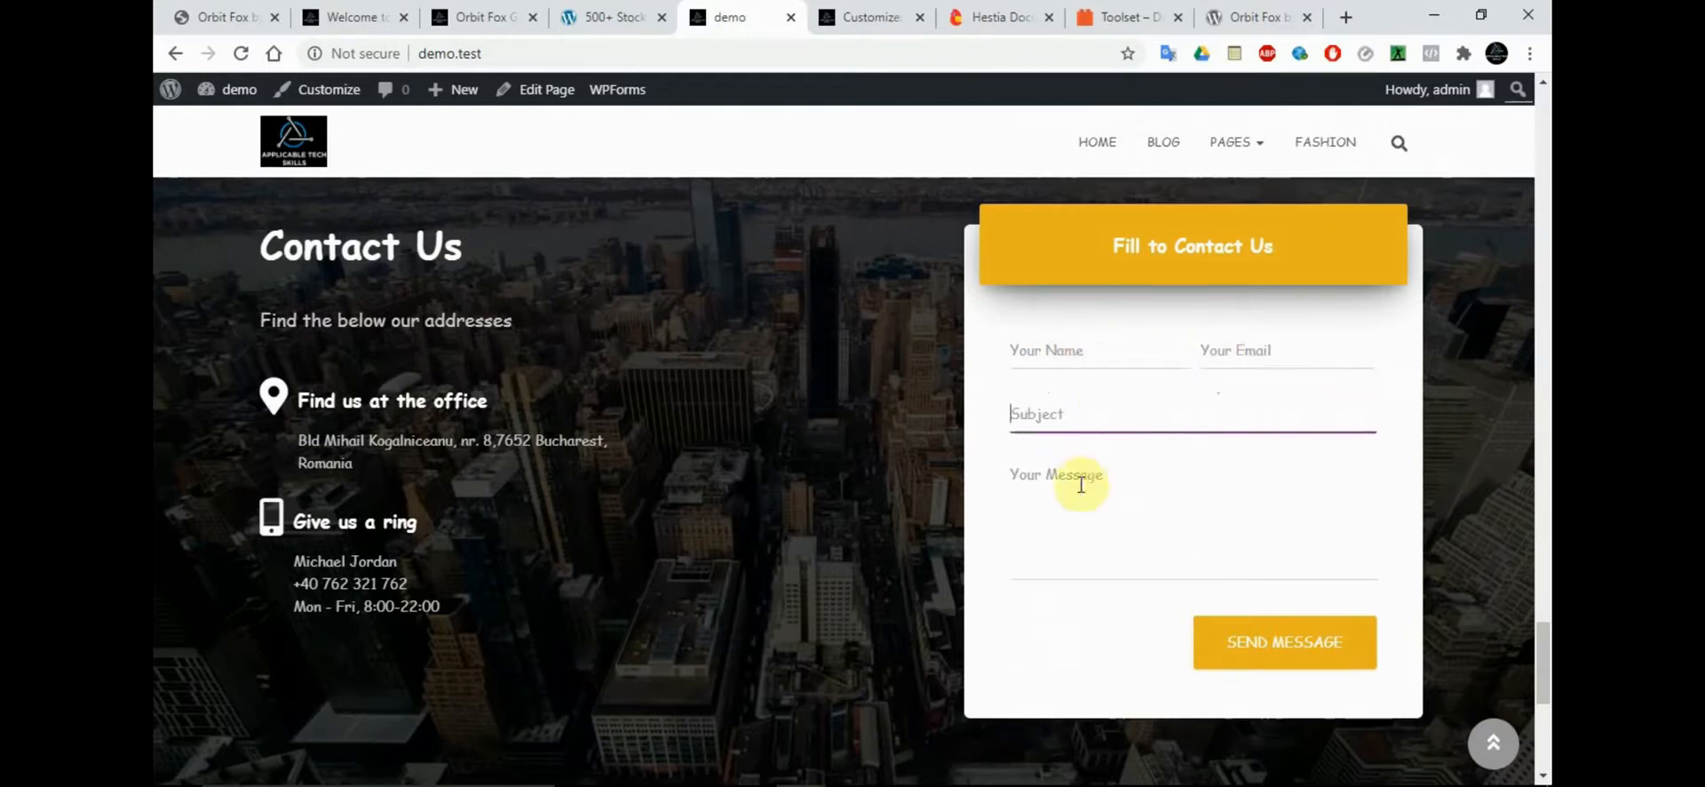
{"action": "left_click_drag", "start_coordinate": [1543, 662], "coordinate": [1545, 132]}
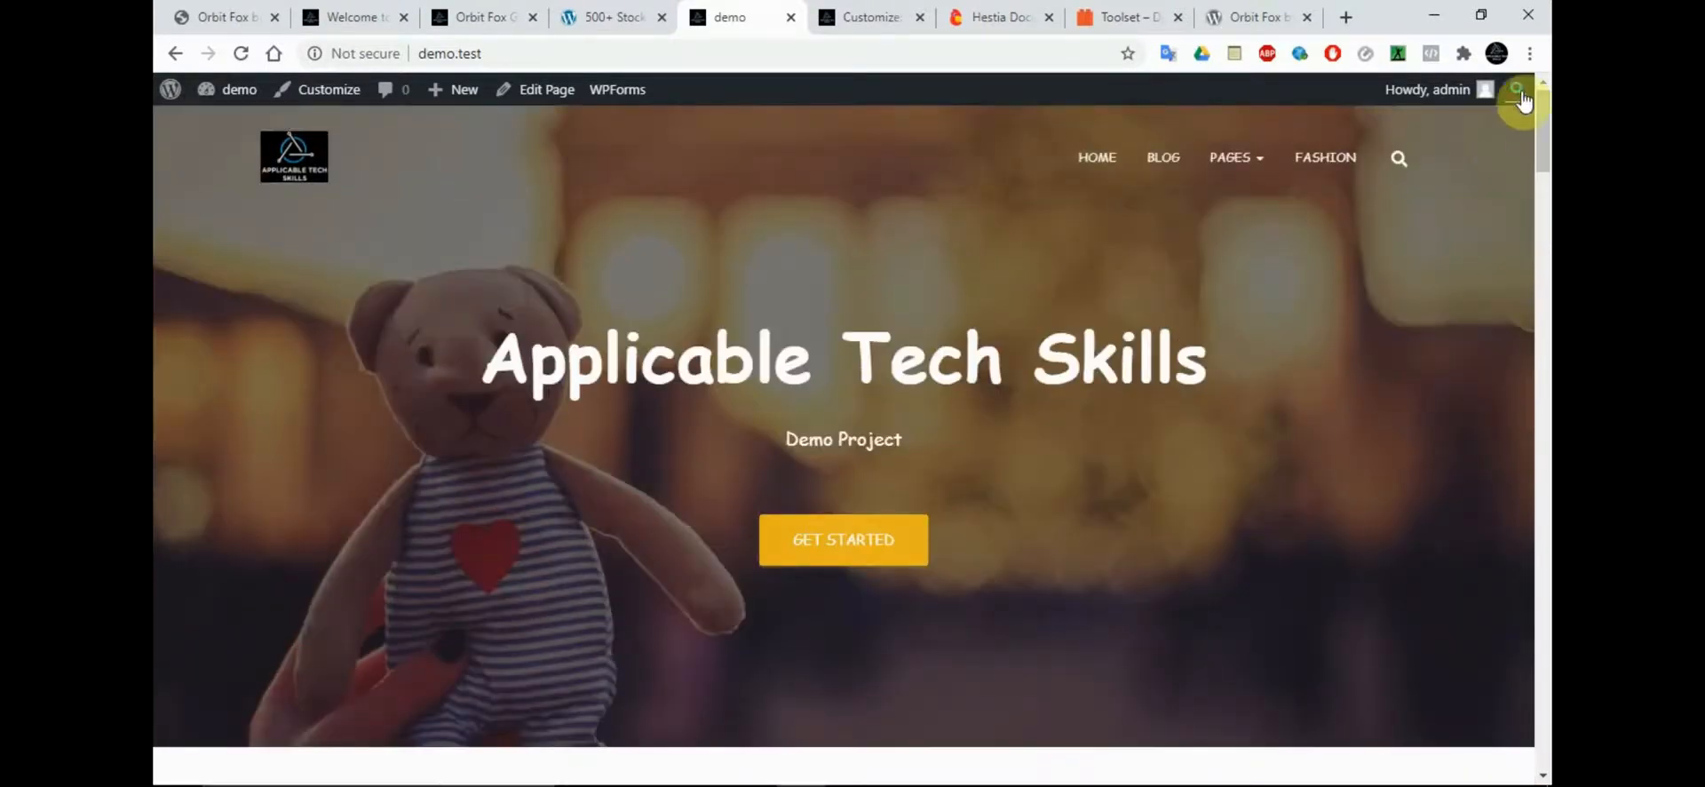
Open the demo.test front page in a new incognito window
{"action": "left_click", "coordinate": [935, 59]}
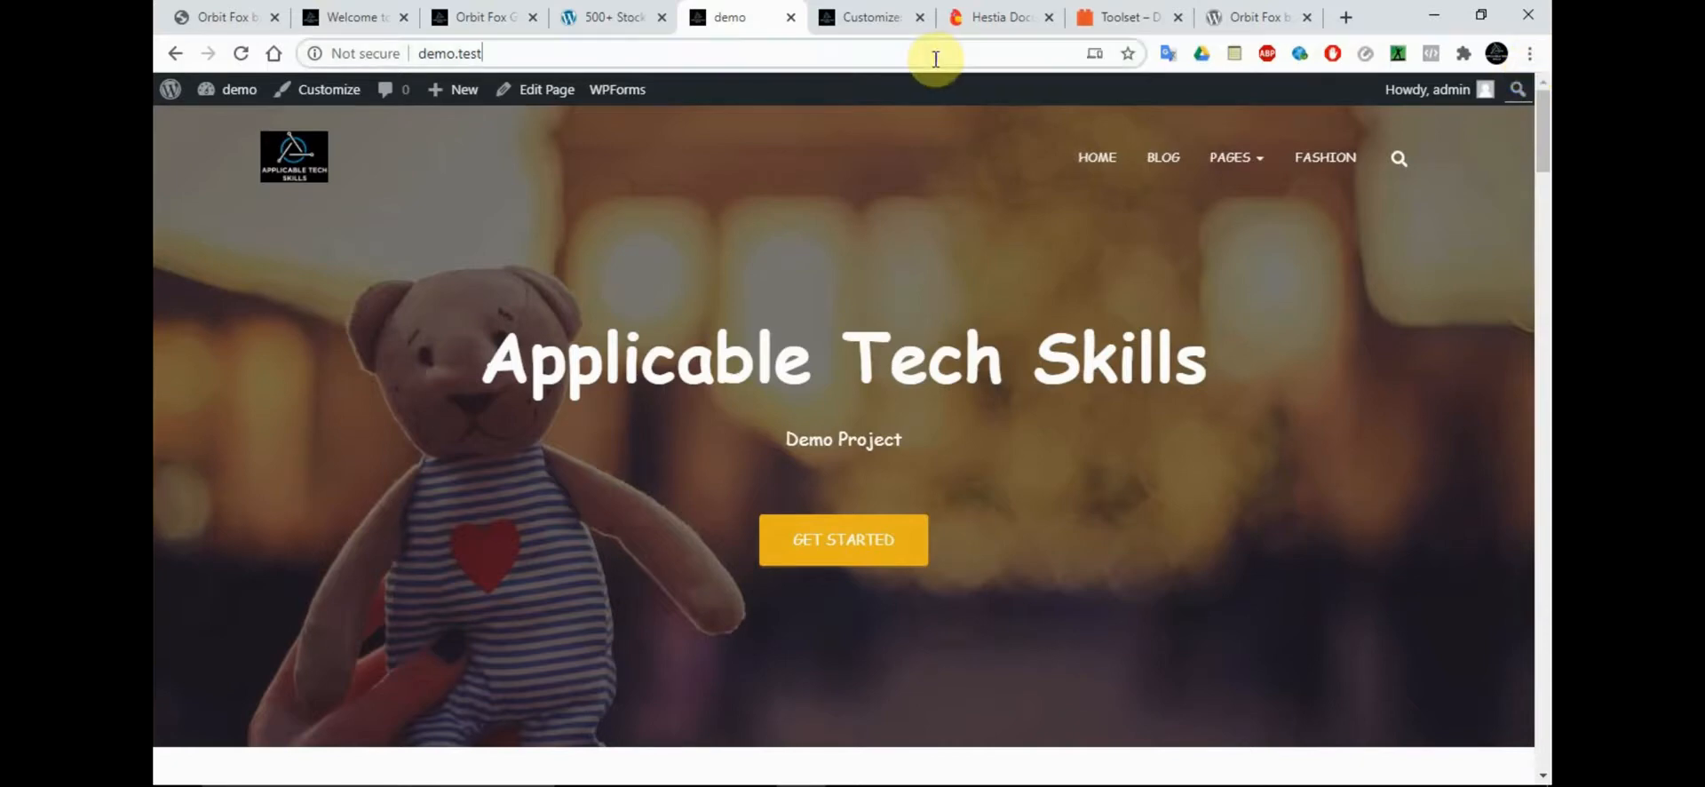
{"action": "left_click", "coordinate": [1529, 53]}
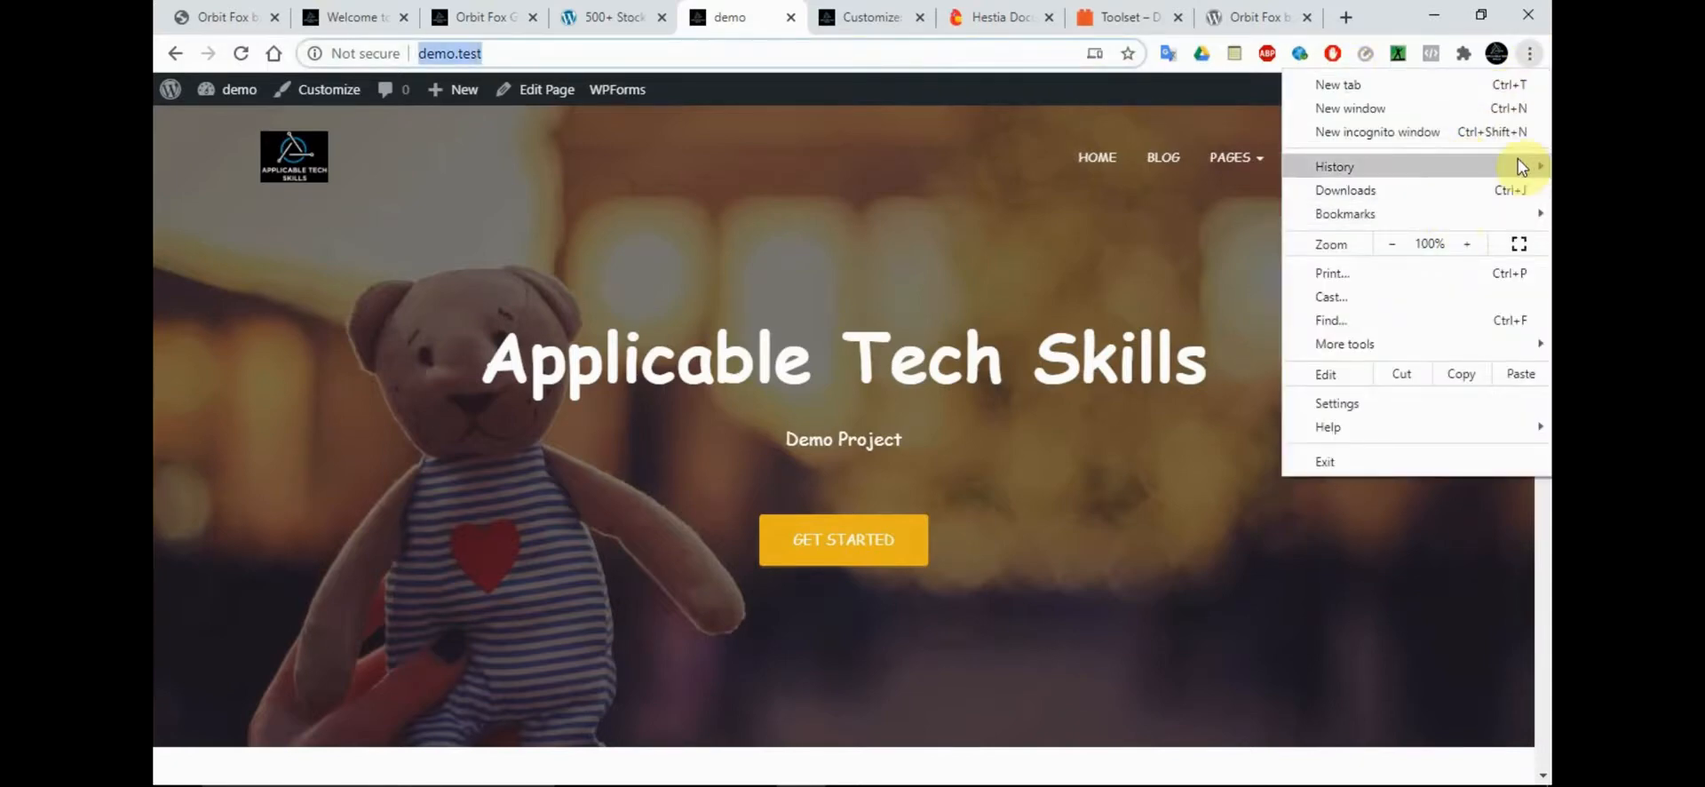
{"action": "left_click", "coordinate": [1507, 126]}
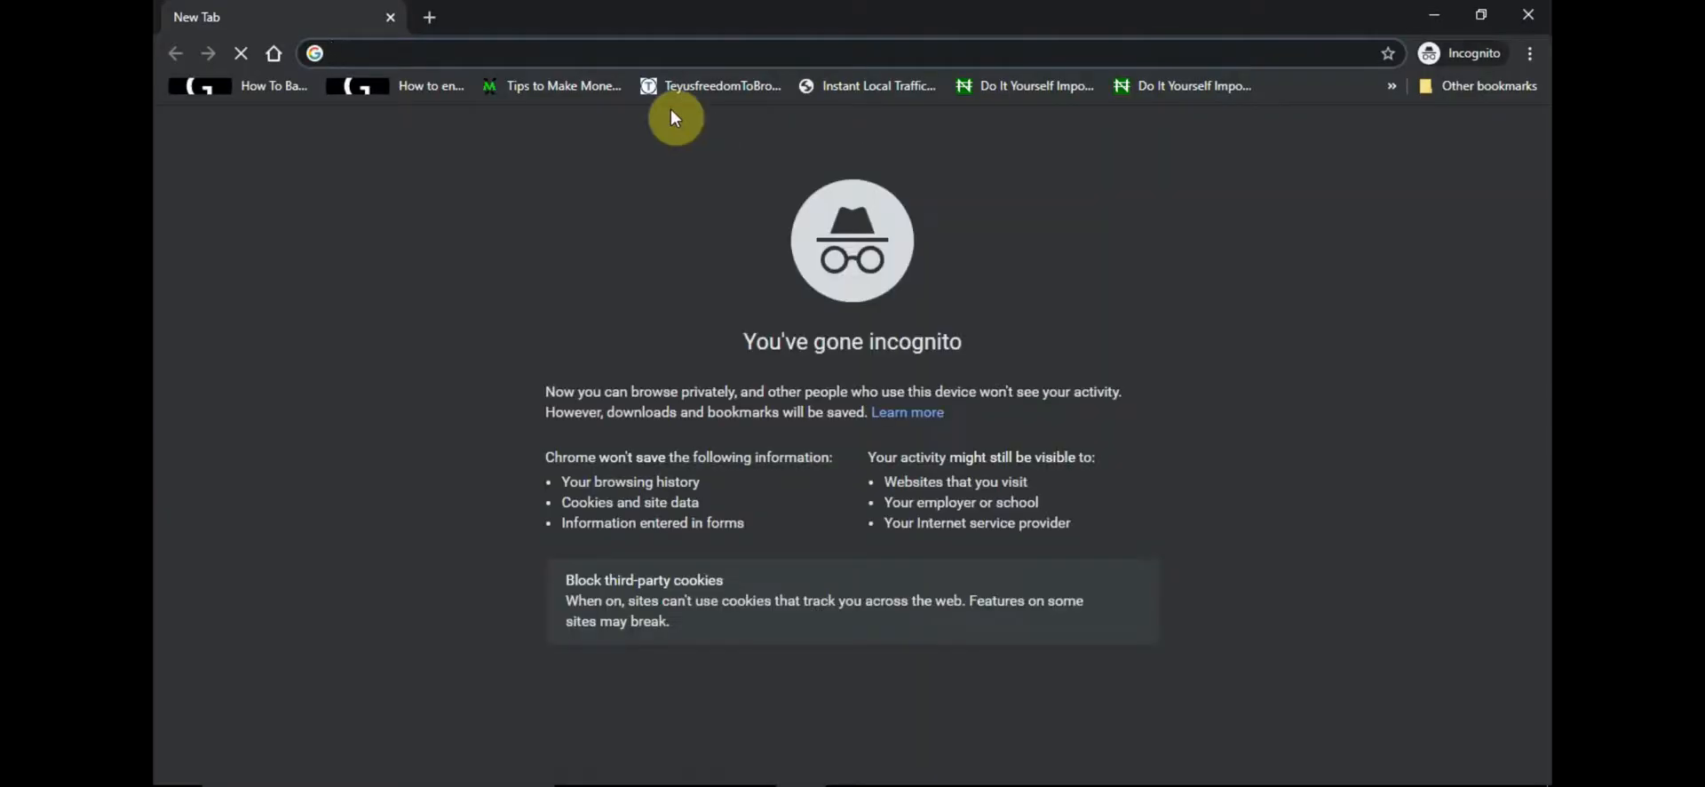
{"action": "type", "text": "demo.test"}
{"action": "key", "text": "Return"}
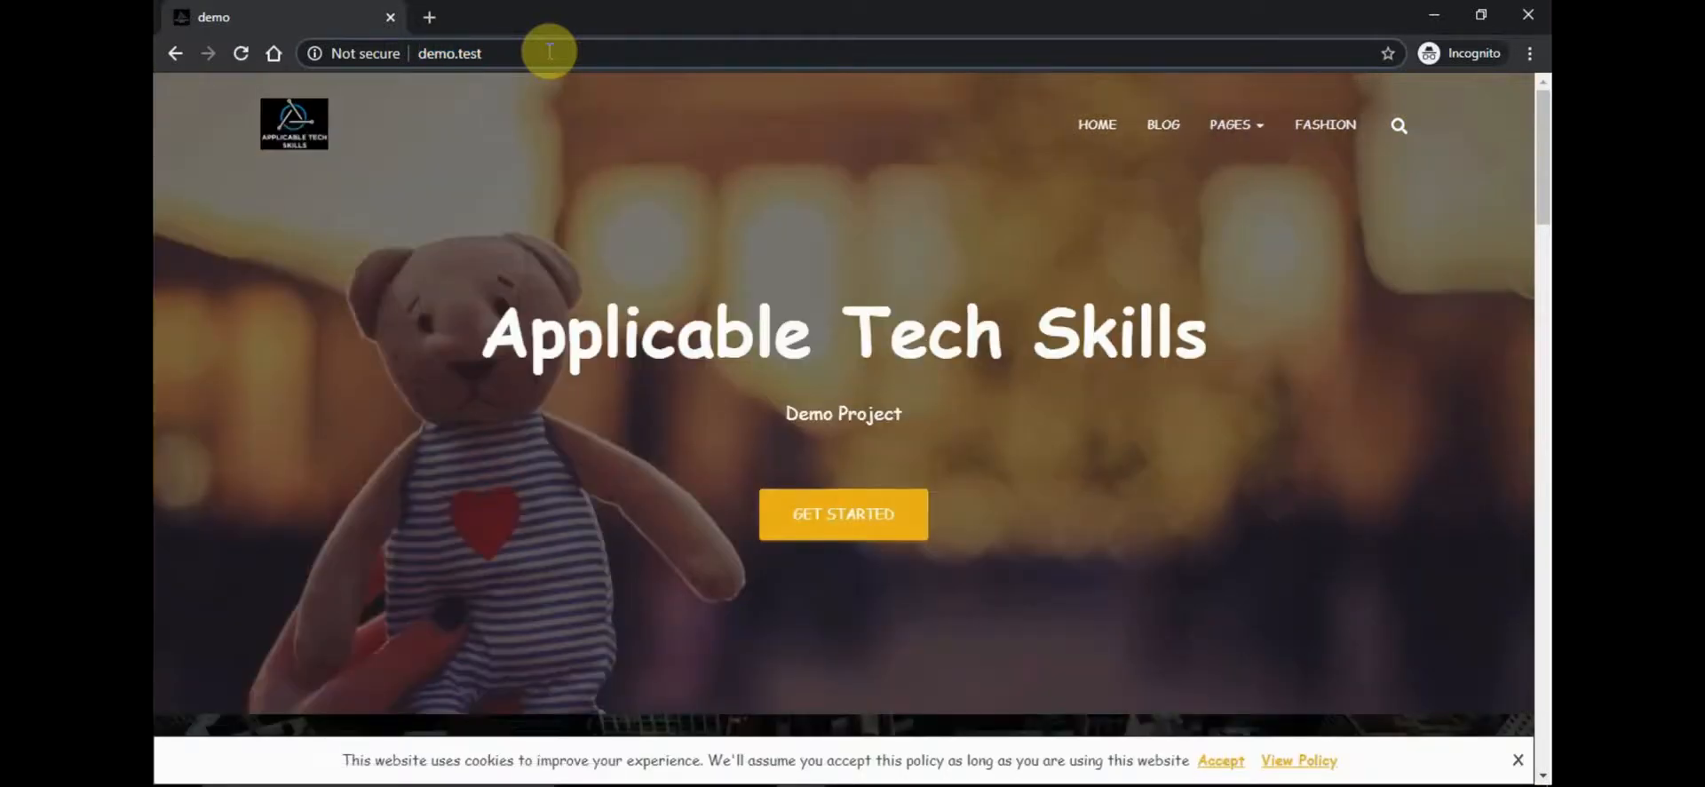
{"action": "left_click", "coordinate": [550, 51]}
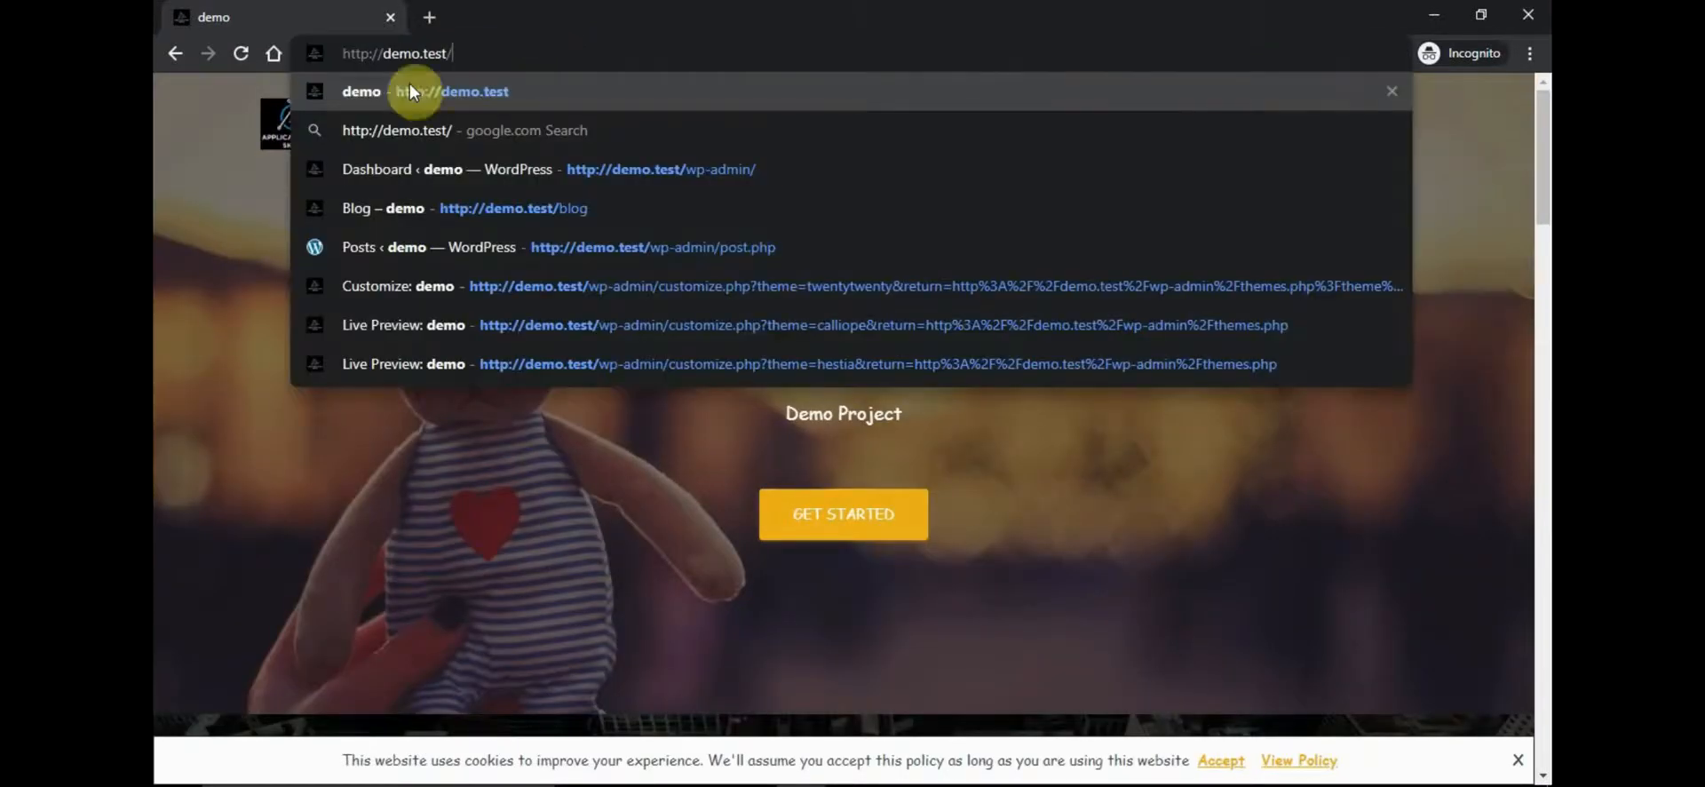
{"action": "key", "text": "Escape"}
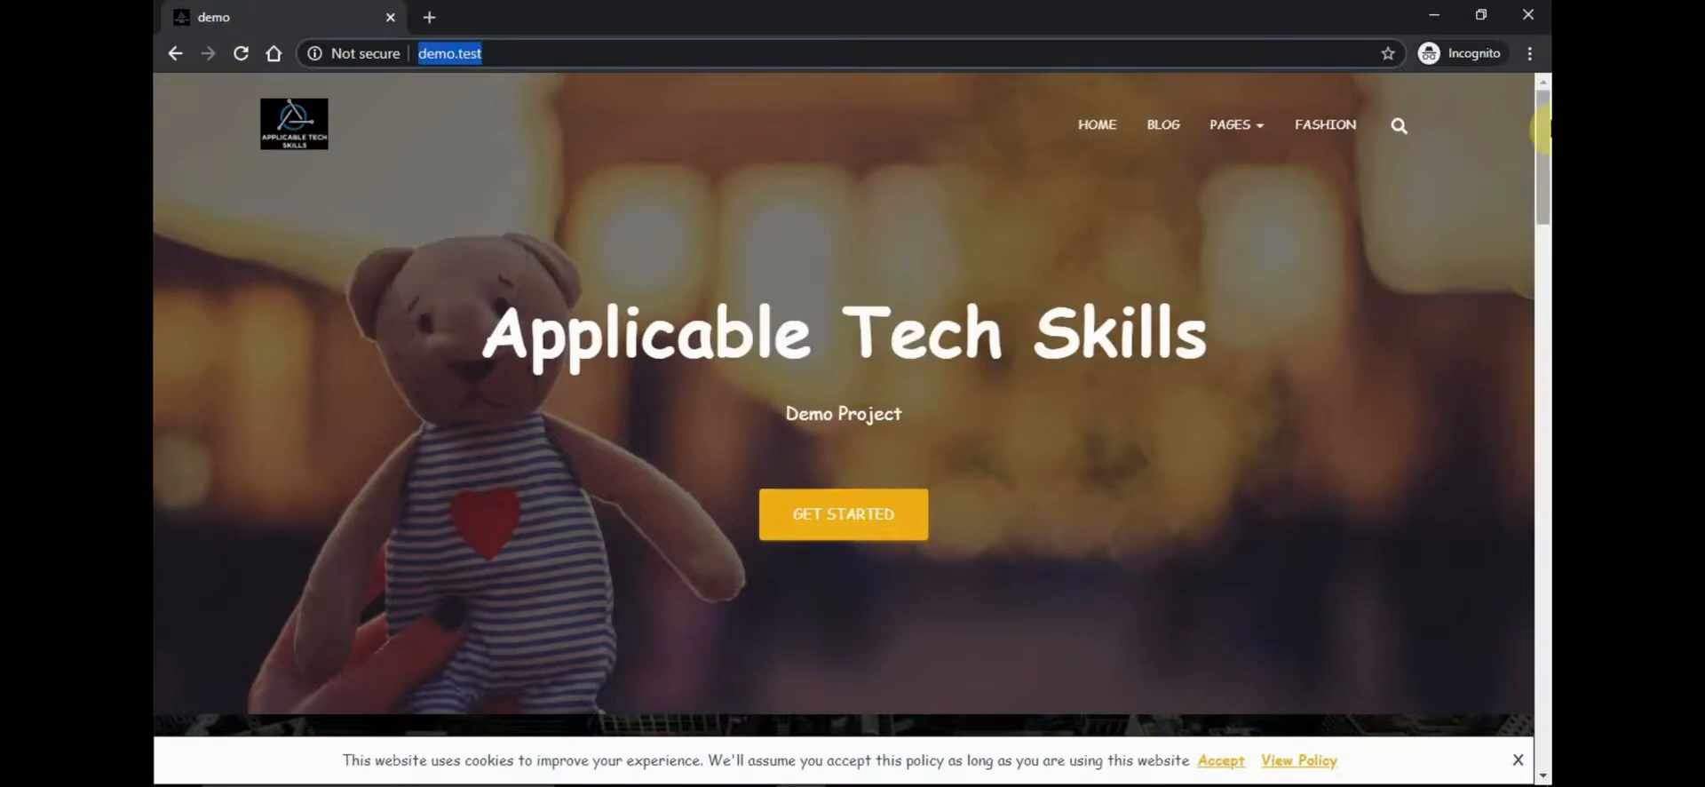
Review the front page as a logged-out visitor, from the Products section through the contact form to the footer
{"action": "left_click_drag", "start_coordinate": [1541, 129], "coordinate": [1416, 310]}
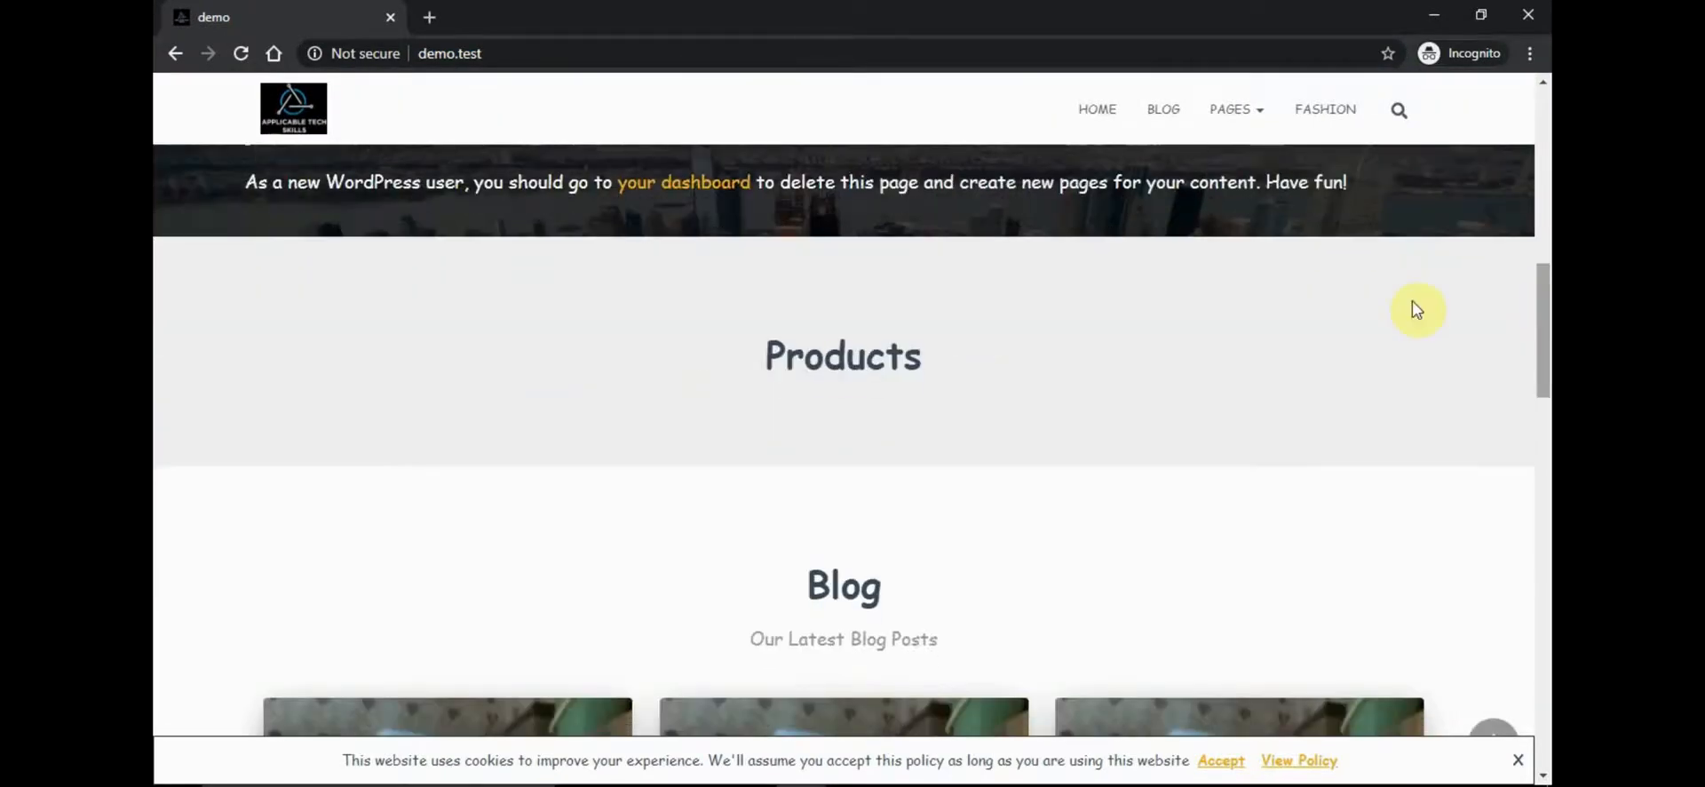
{"action": "double_click", "coordinate": [859, 416]}
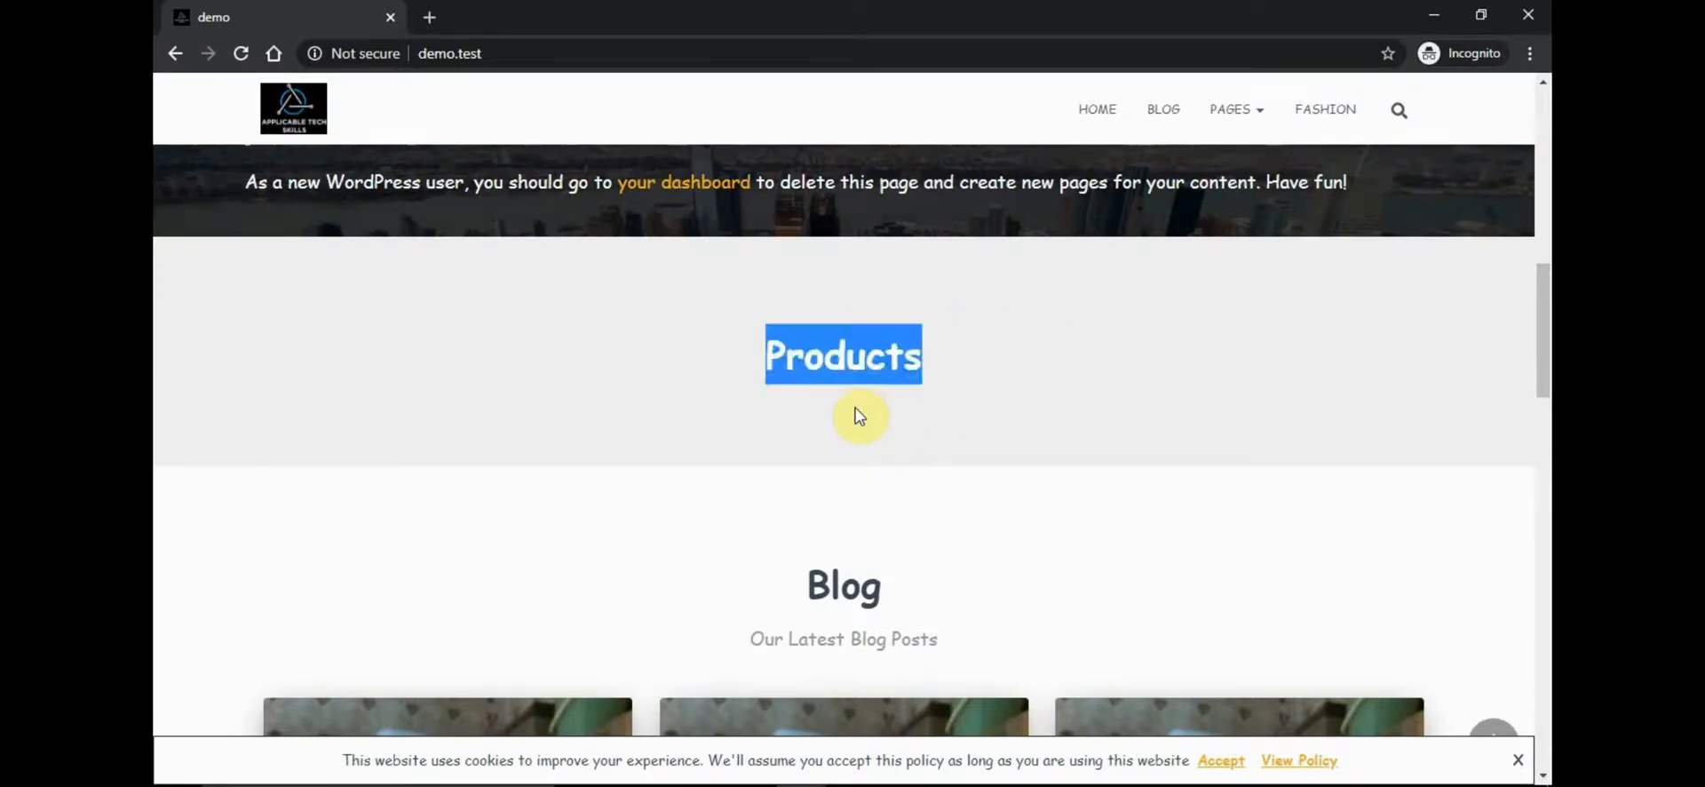
{"action": "left_click", "coordinate": [857, 410]}
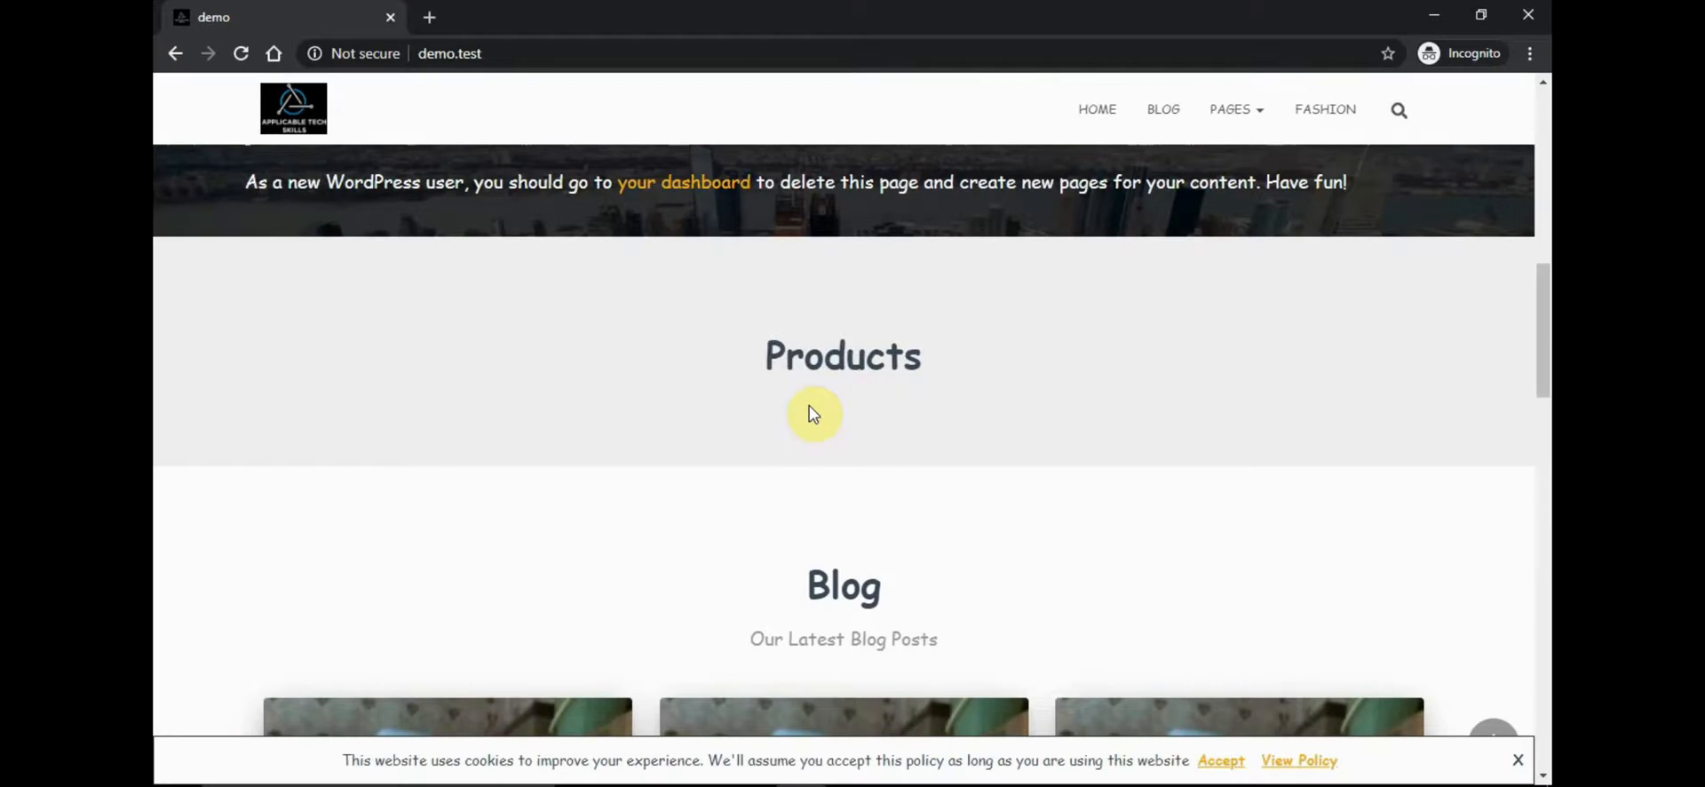
{"action": "left_click_drag", "start_coordinate": [1544, 331], "coordinate": [1544, 616]}
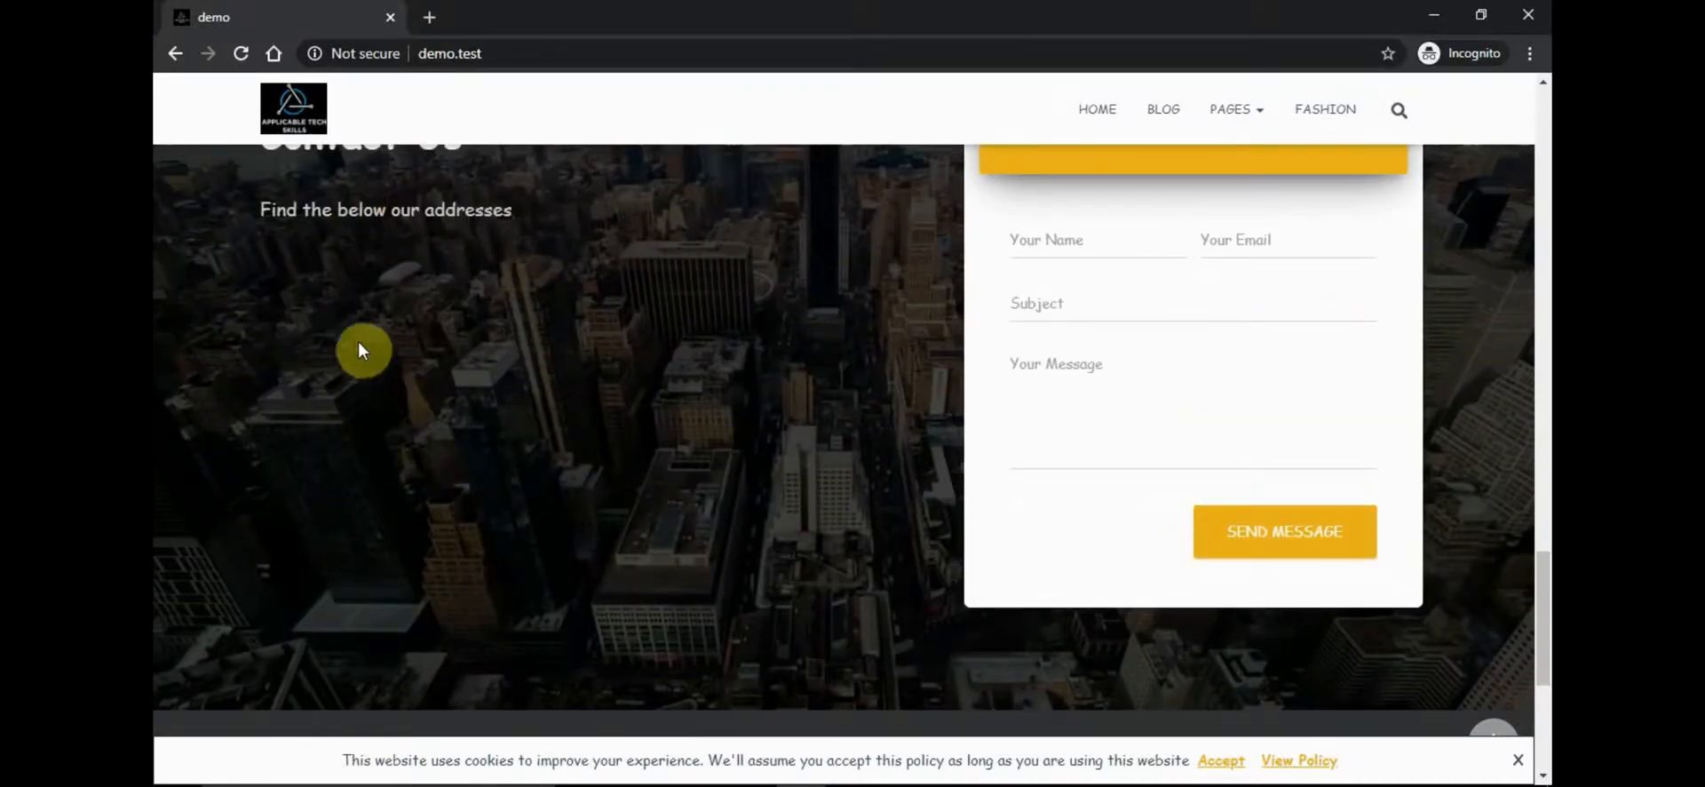
{"action": "left_click_drag", "start_coordinate": [1543, 675], "coordinate": [1543, 749]}
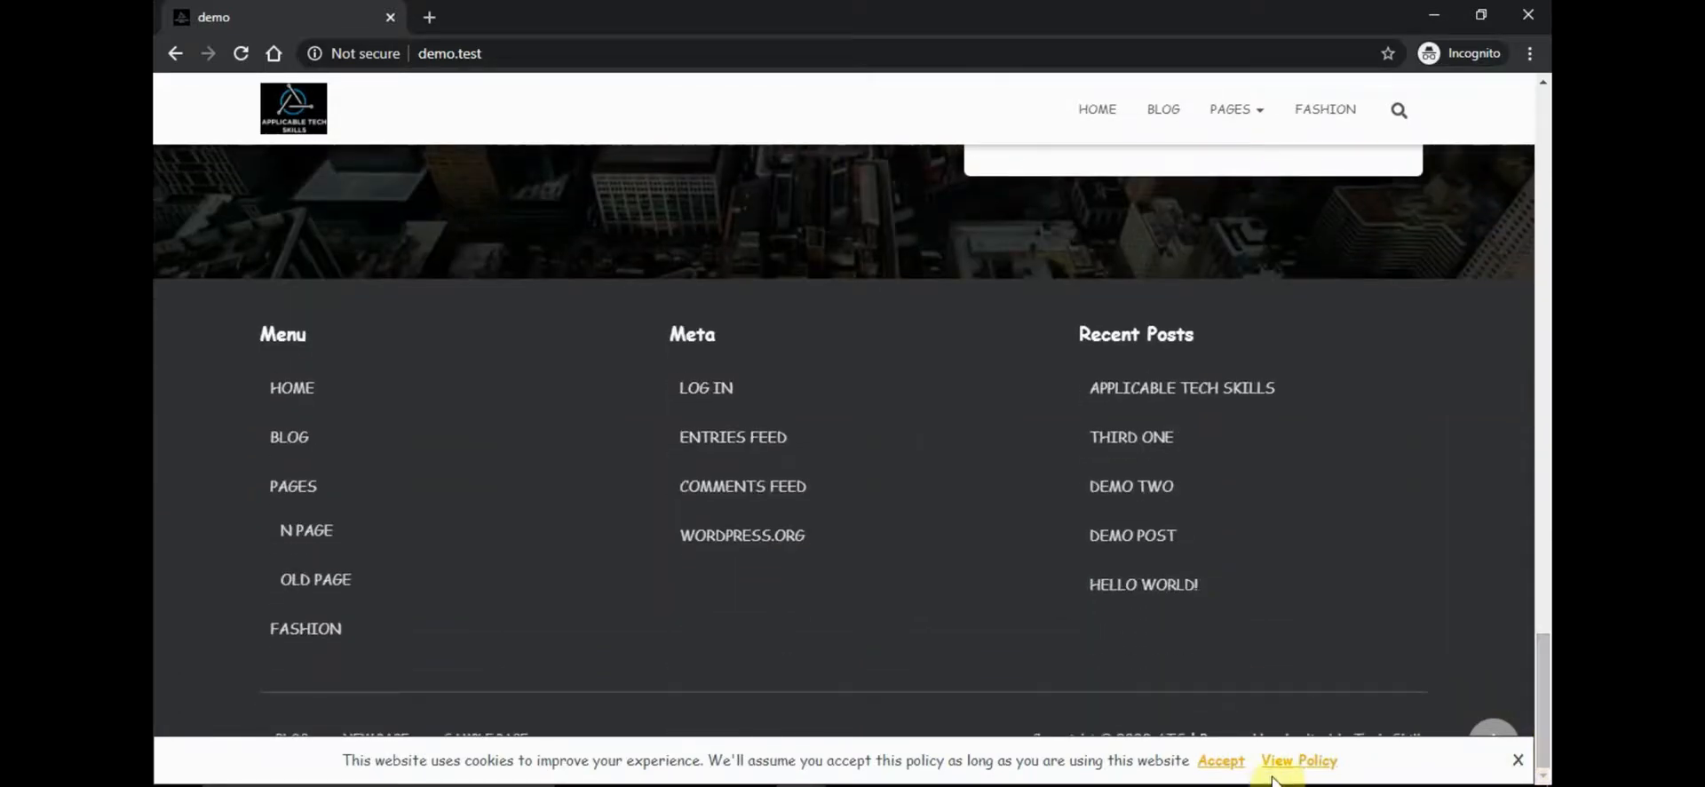
Accept the cookie notice, review the Contact Us section and the page's beginning, and minimize the incognito window
{"action": "left_click", "coordinate": [1231, 760]}
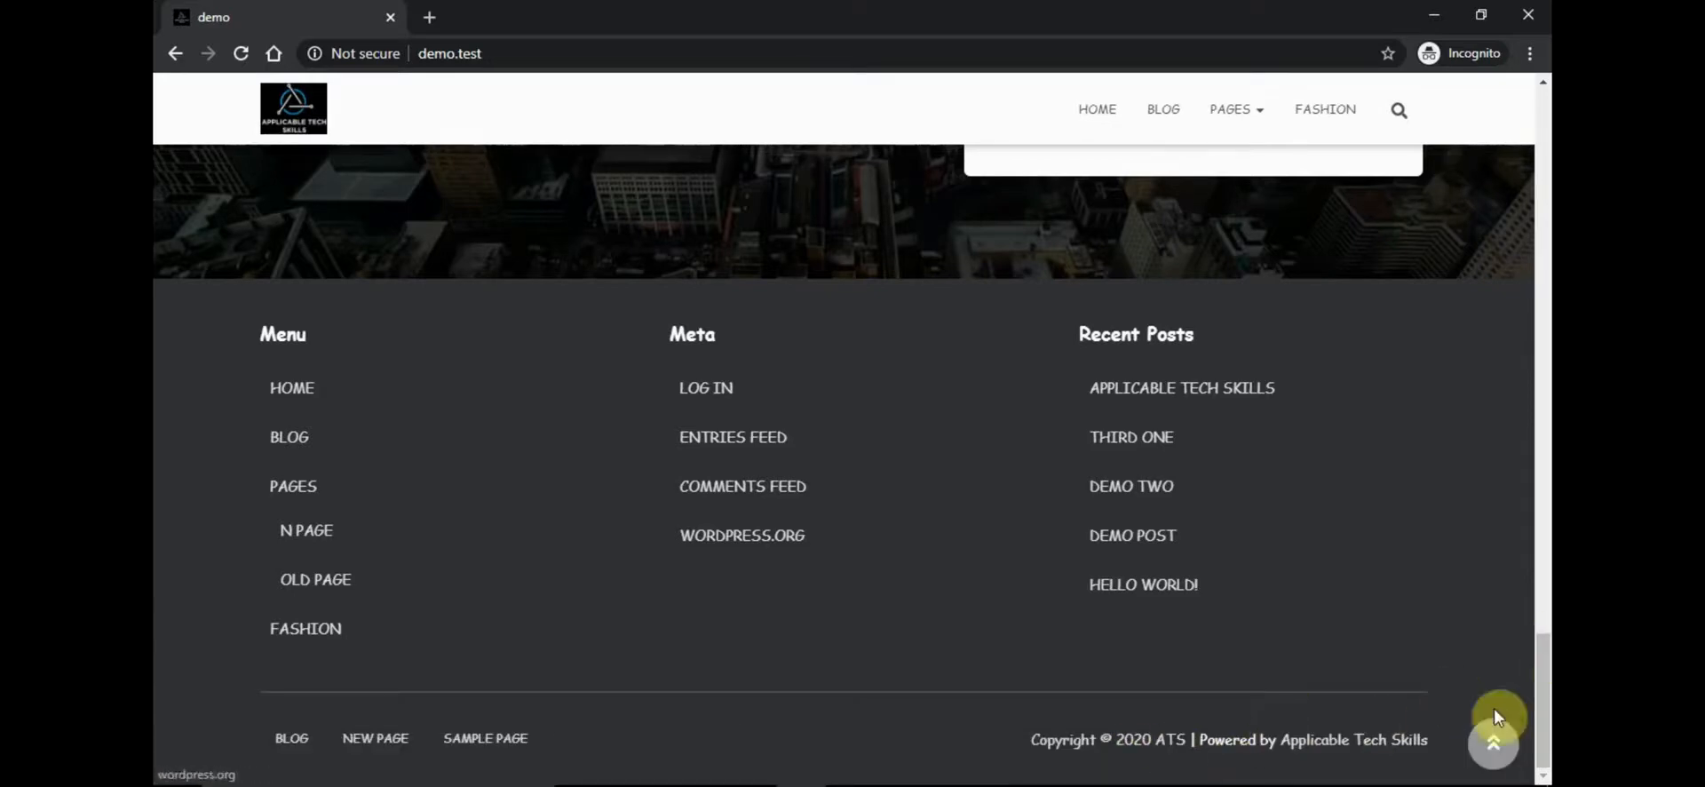
{"action": "left_click_drag", "start_coordinate": [1545, 697], "coordinate": [1544, 572]}
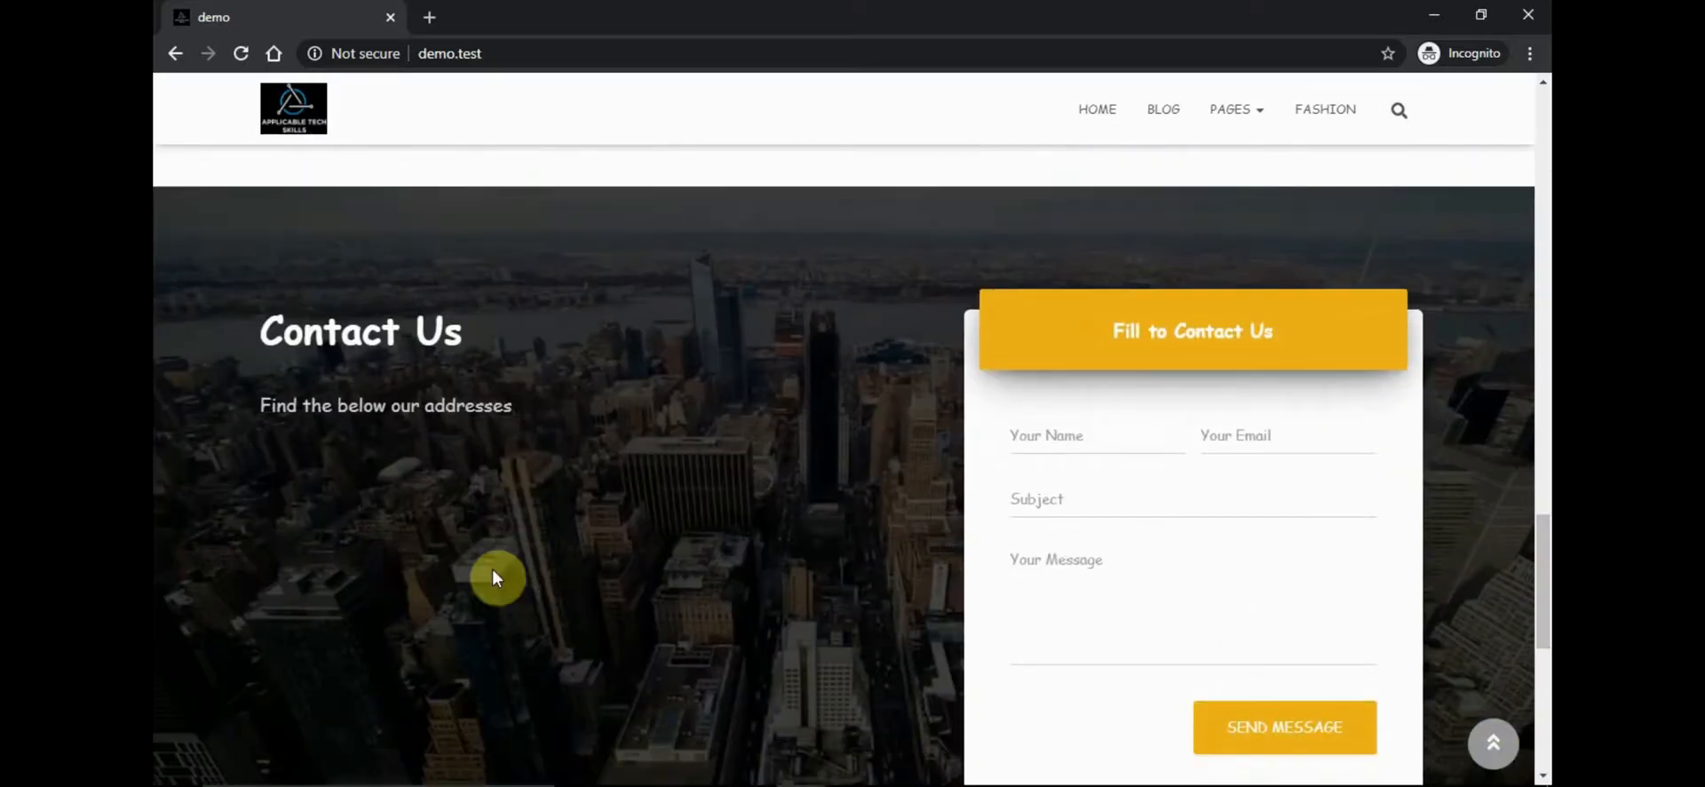
{"action": "left_click_drag", "start_coordinate": [1541, 516], "coordinate": [1542, 99]}
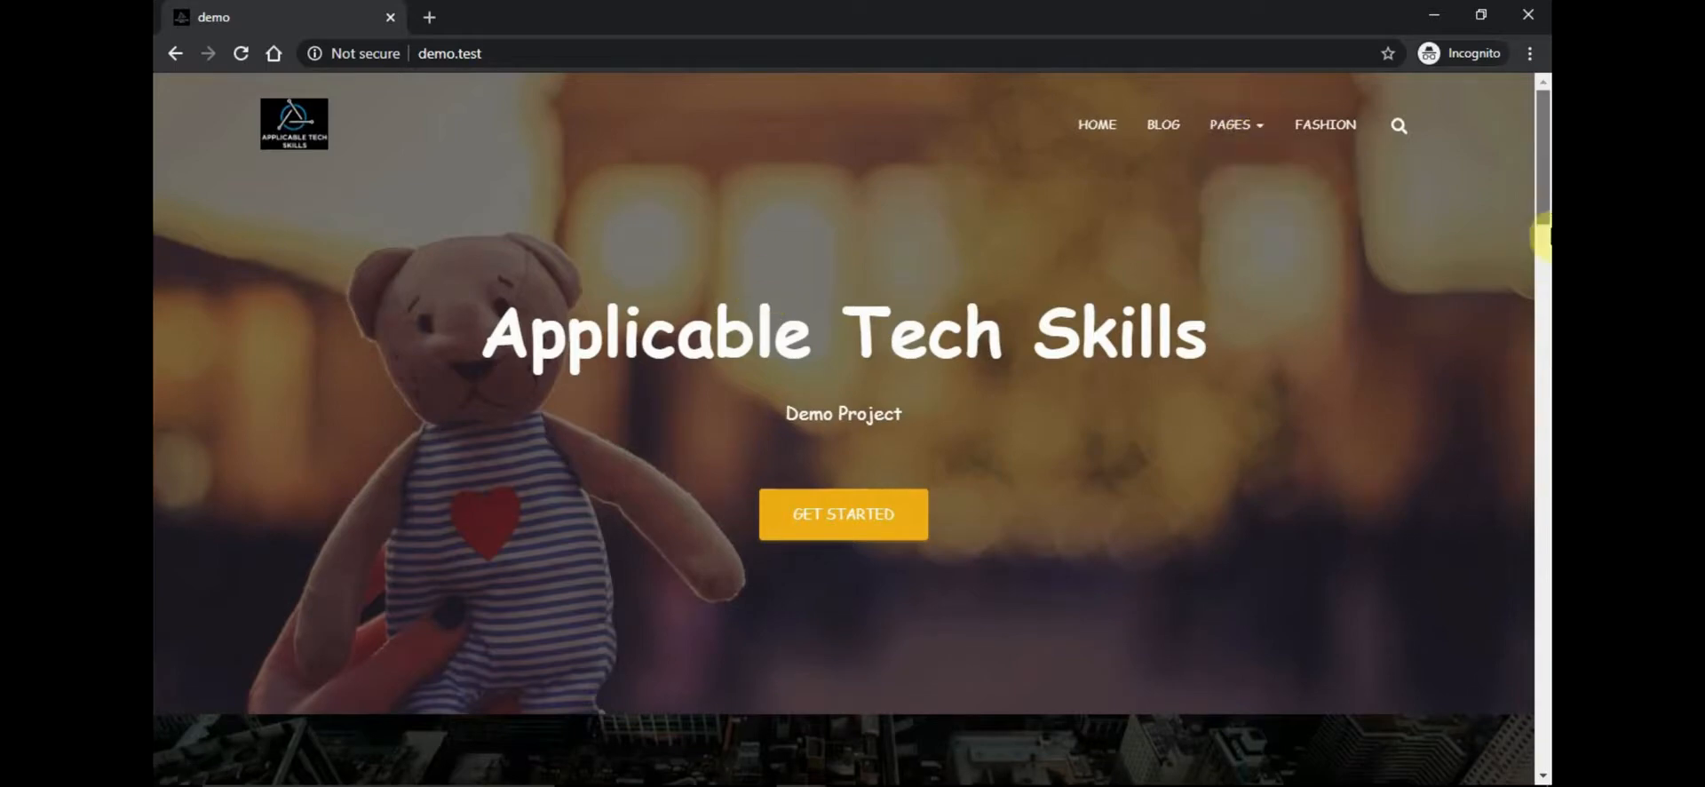
{"action": "left_click_drag", "start_coordinate": [1542, 222], "coordinate": [1545, 40]}
{"action": "left_click", "coordinate": [1434, 15]}
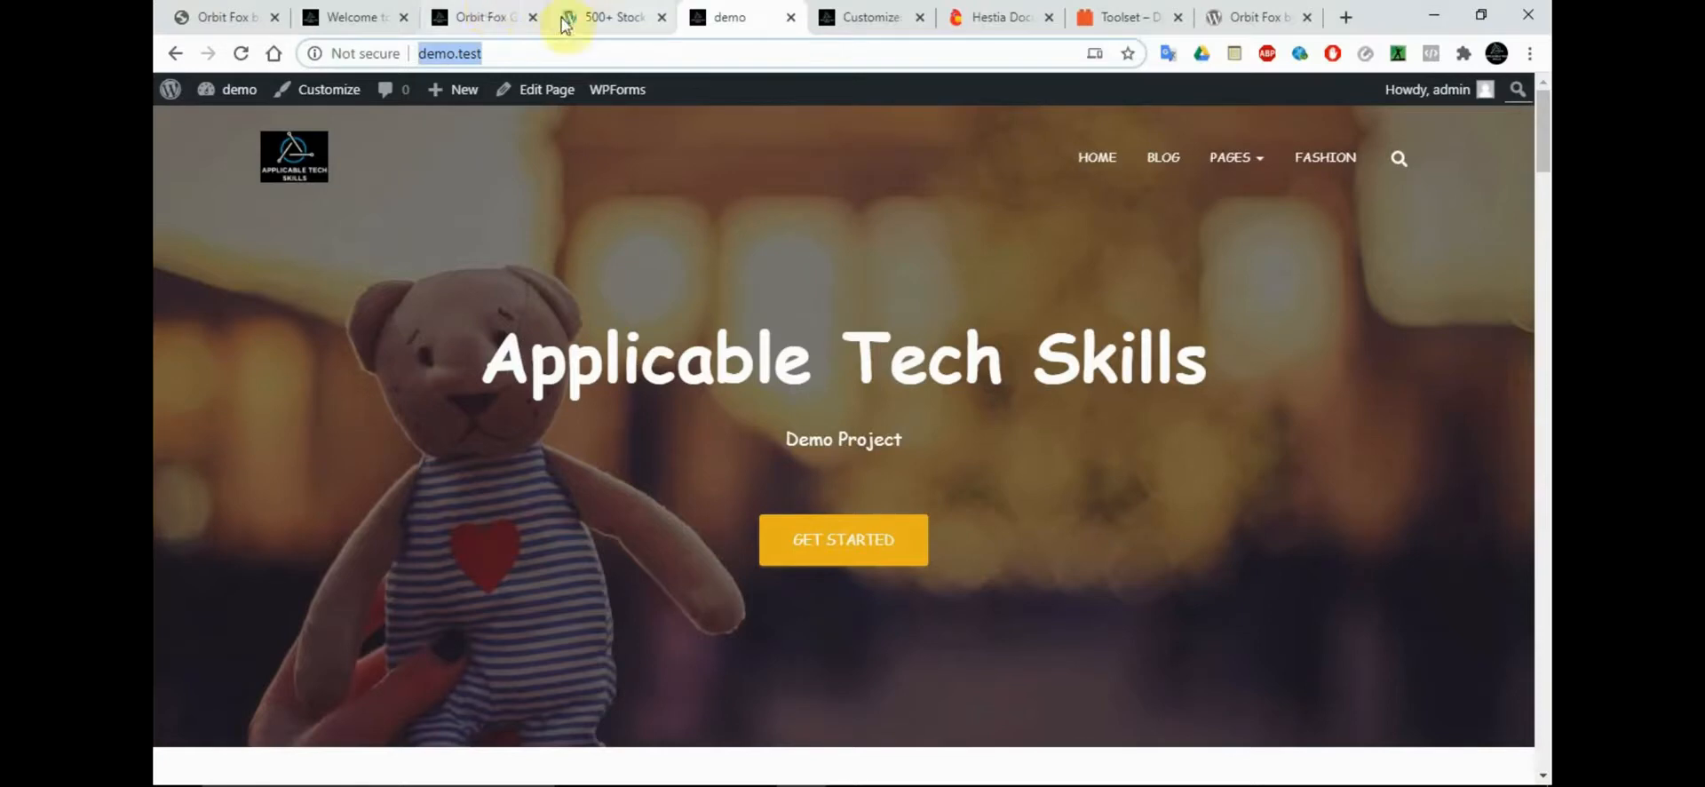
Open the Hestia Options page in the site's admin area and go to the Customizer from there
{"action": "left_click", "coordinate": [471, 16]}
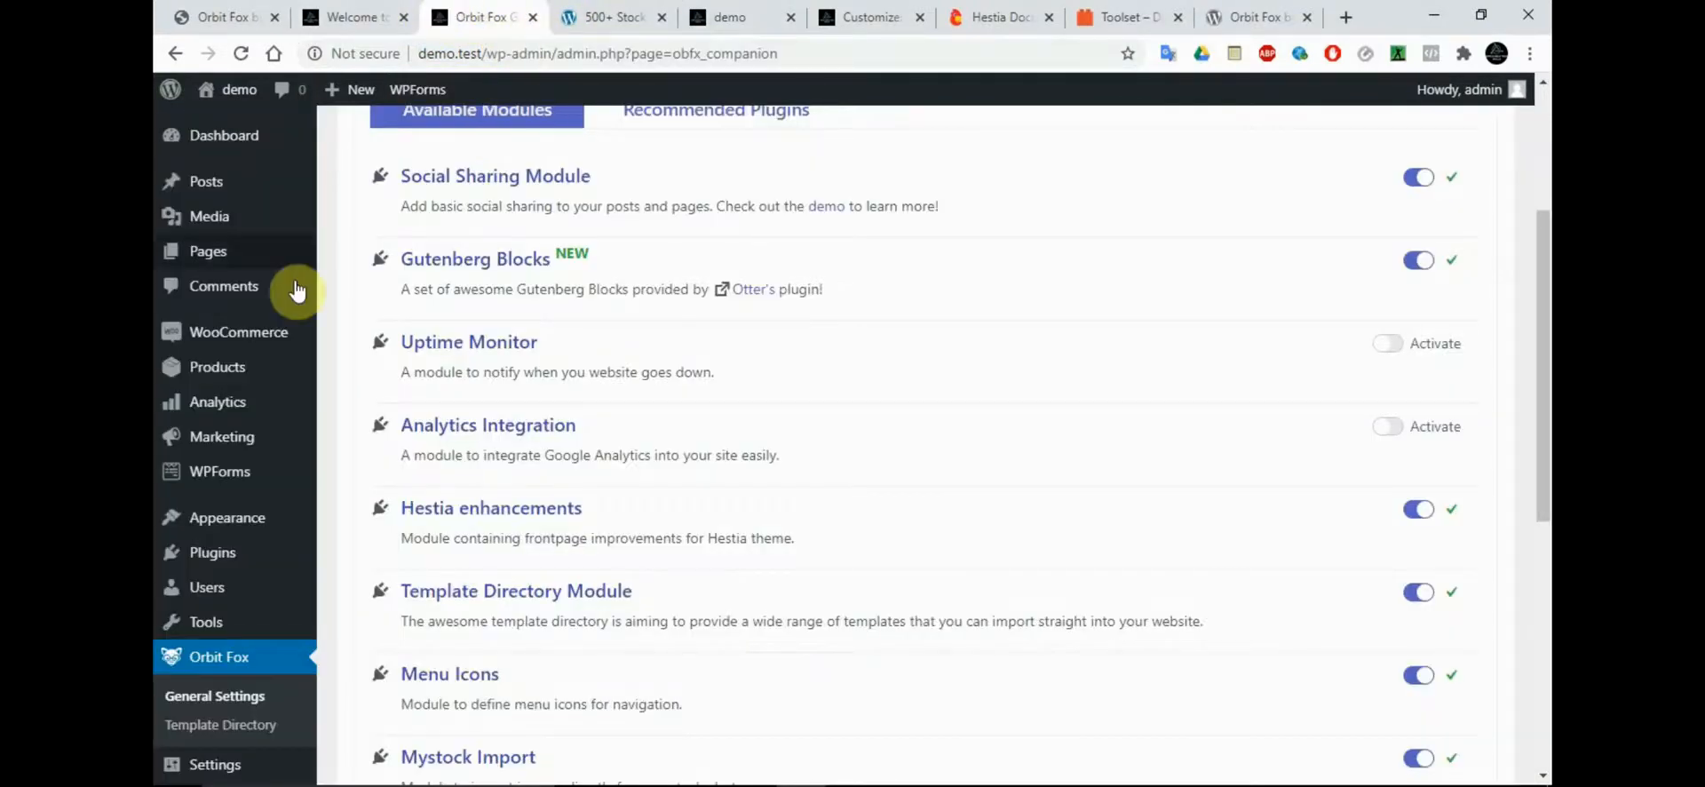
{"action": "mouse_move", "coordinate": [238, 525]}
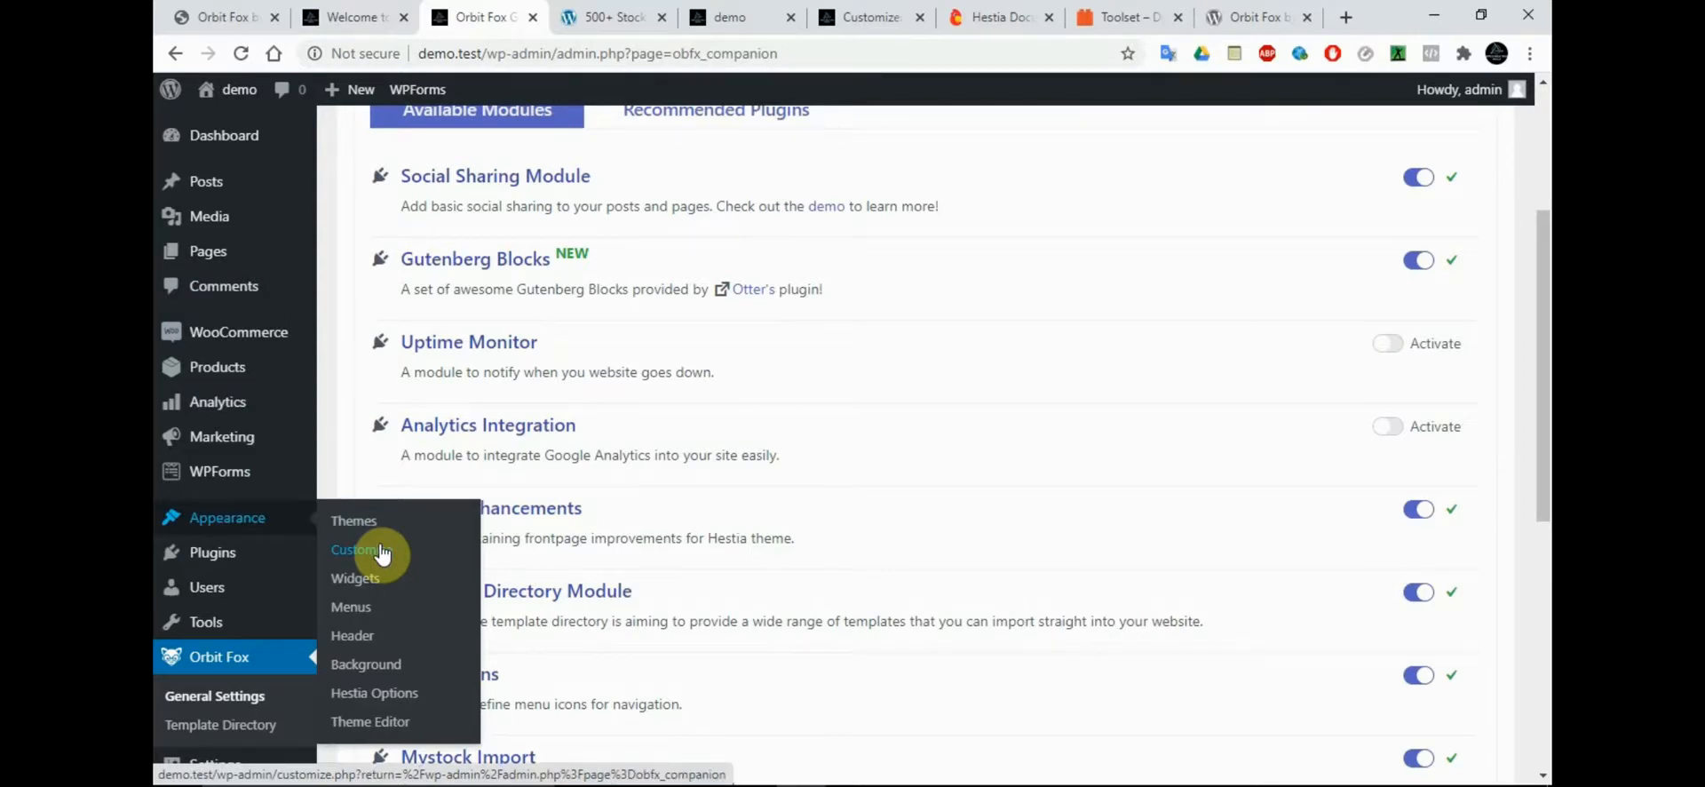
{"action": "left_click", "coordinate": [357, 704]}
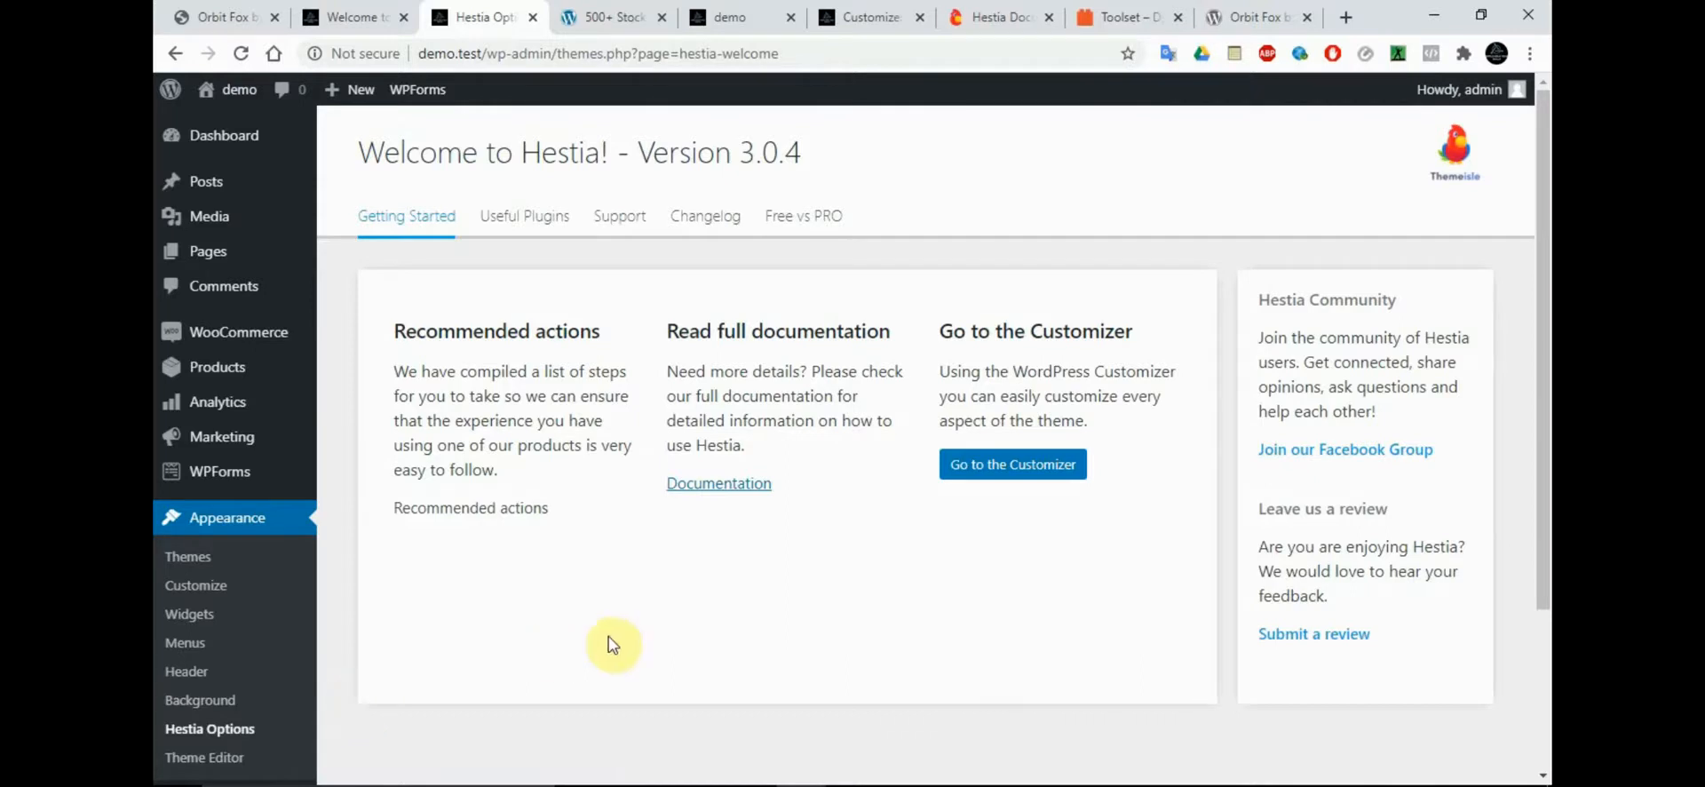
{"action": "left_click", "coordinate": [1001, 471]}
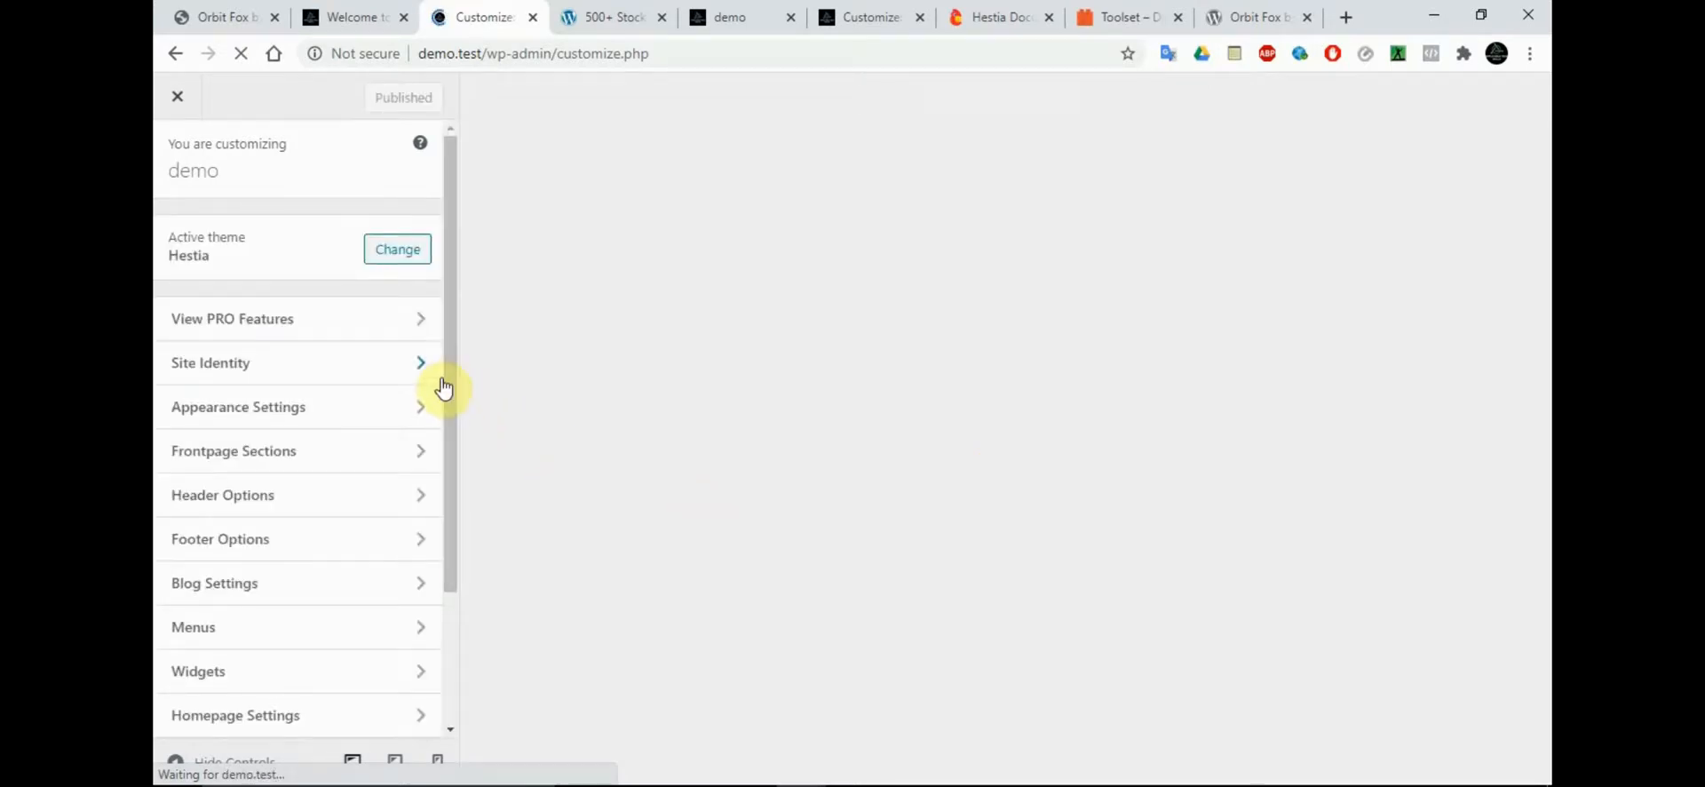
Examine the Customizer's Header/Footer scripts section and return to the list of sections
{"action": "scroll", "coordinate": [449, 411], "scroll_direction": "down", "scroll_amount": 1}
{"action": "scroll", "coordinate": [444, 504], "scroll_direction": "down", "scroll_amount": 2}
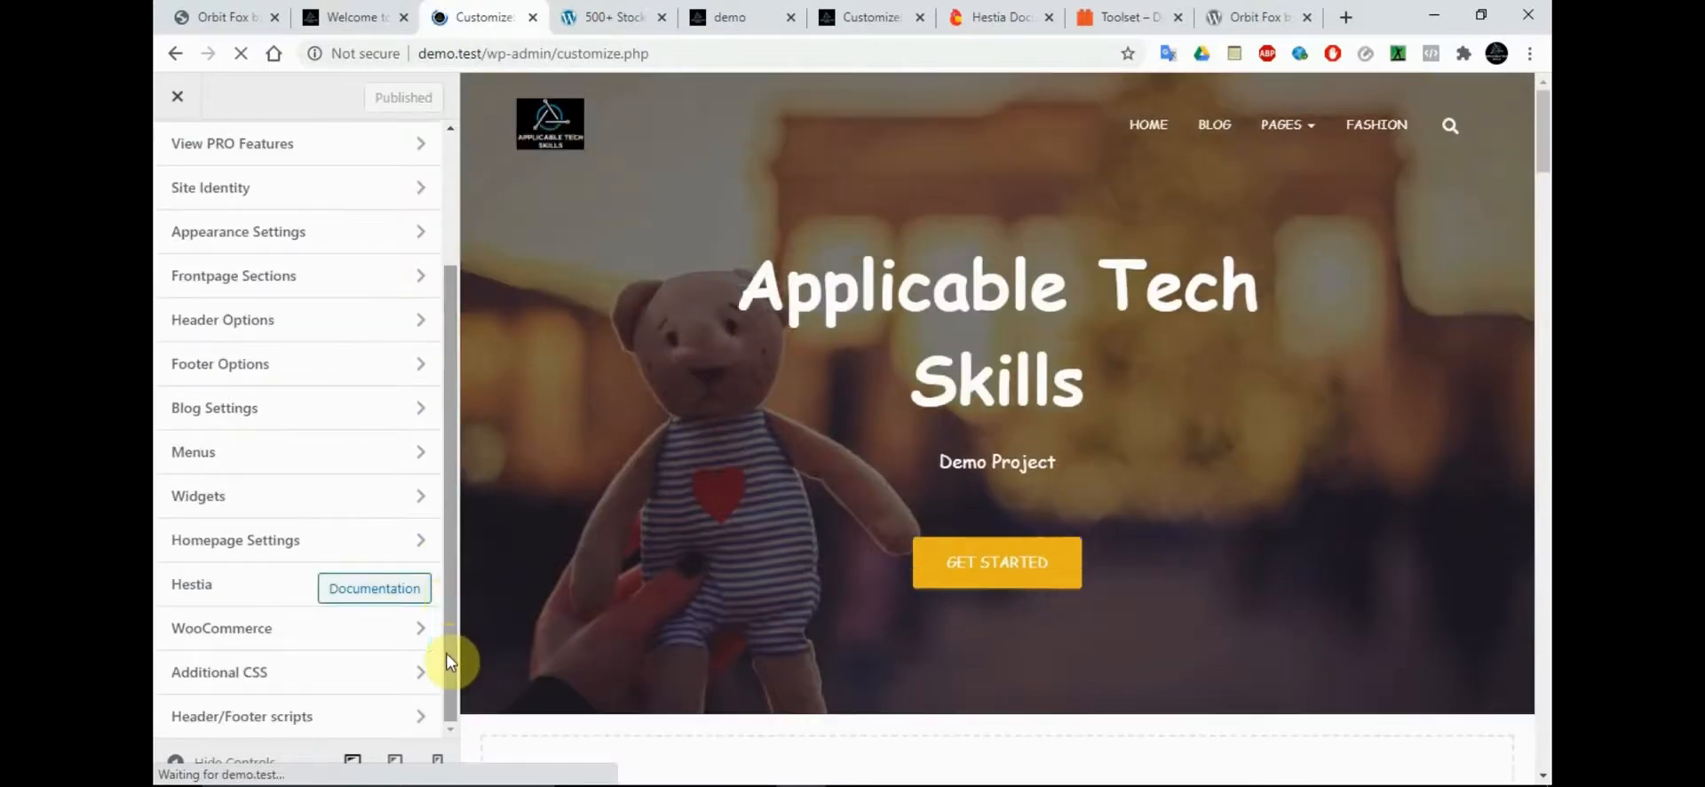
{"action": "left_click", "coordinate": [371, 717]}
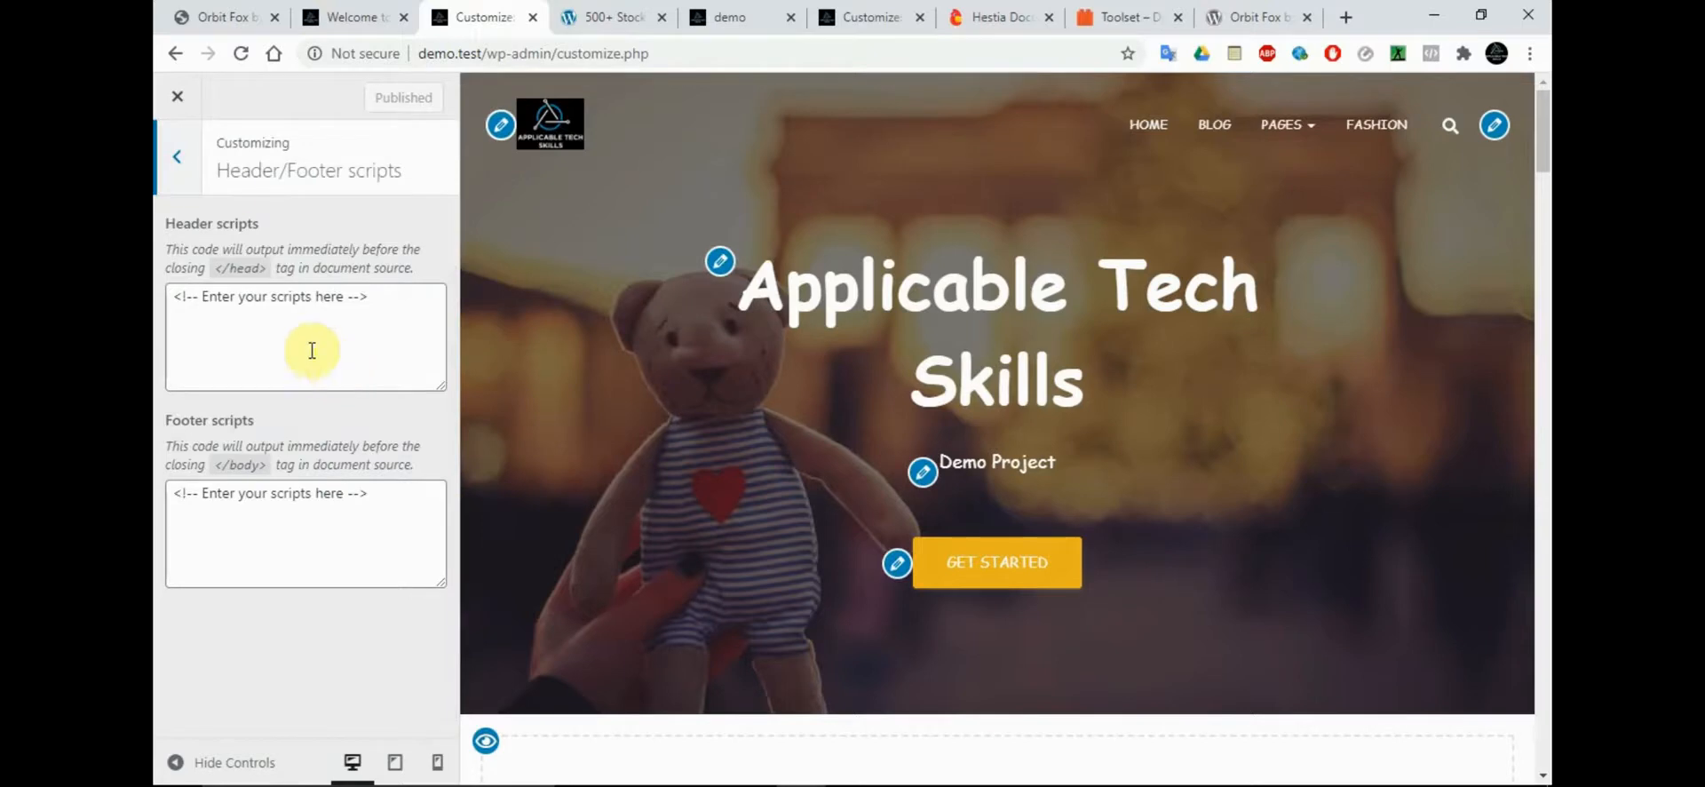
{"action": "left_click", "coordinate": [180, 160]}
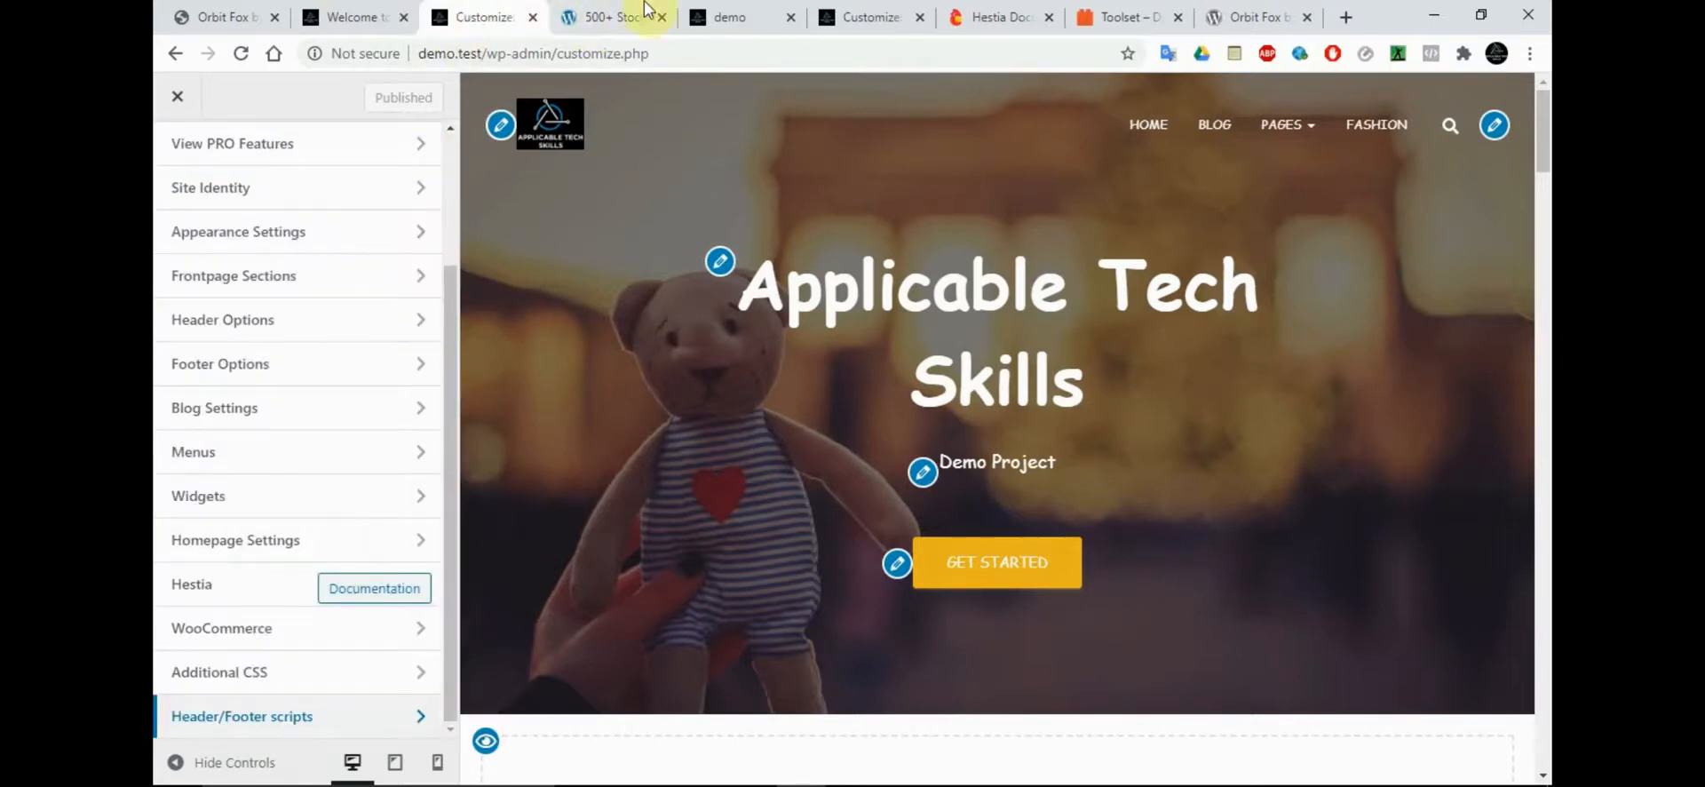
Replace the WPForms welcome page with Orbit Fox's general settings in the same browser tab
{"action": "left_click", "coordinate": [391, 16]}
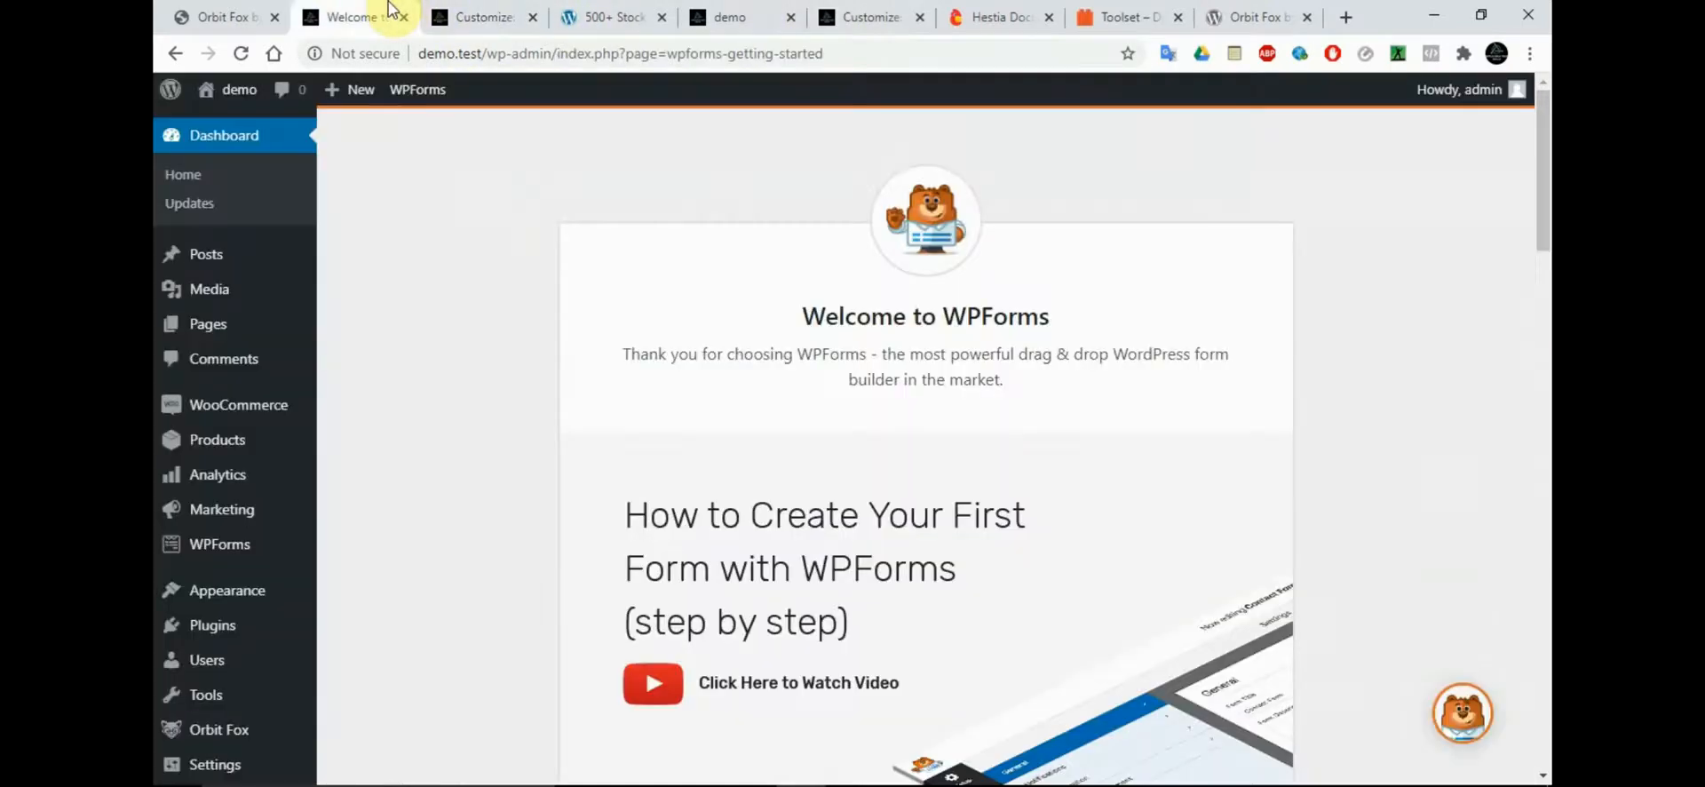
{"action": "left_click", "coordinate": [221, 17]}
{"action": "left_click", "coordinate": [304, 13]}
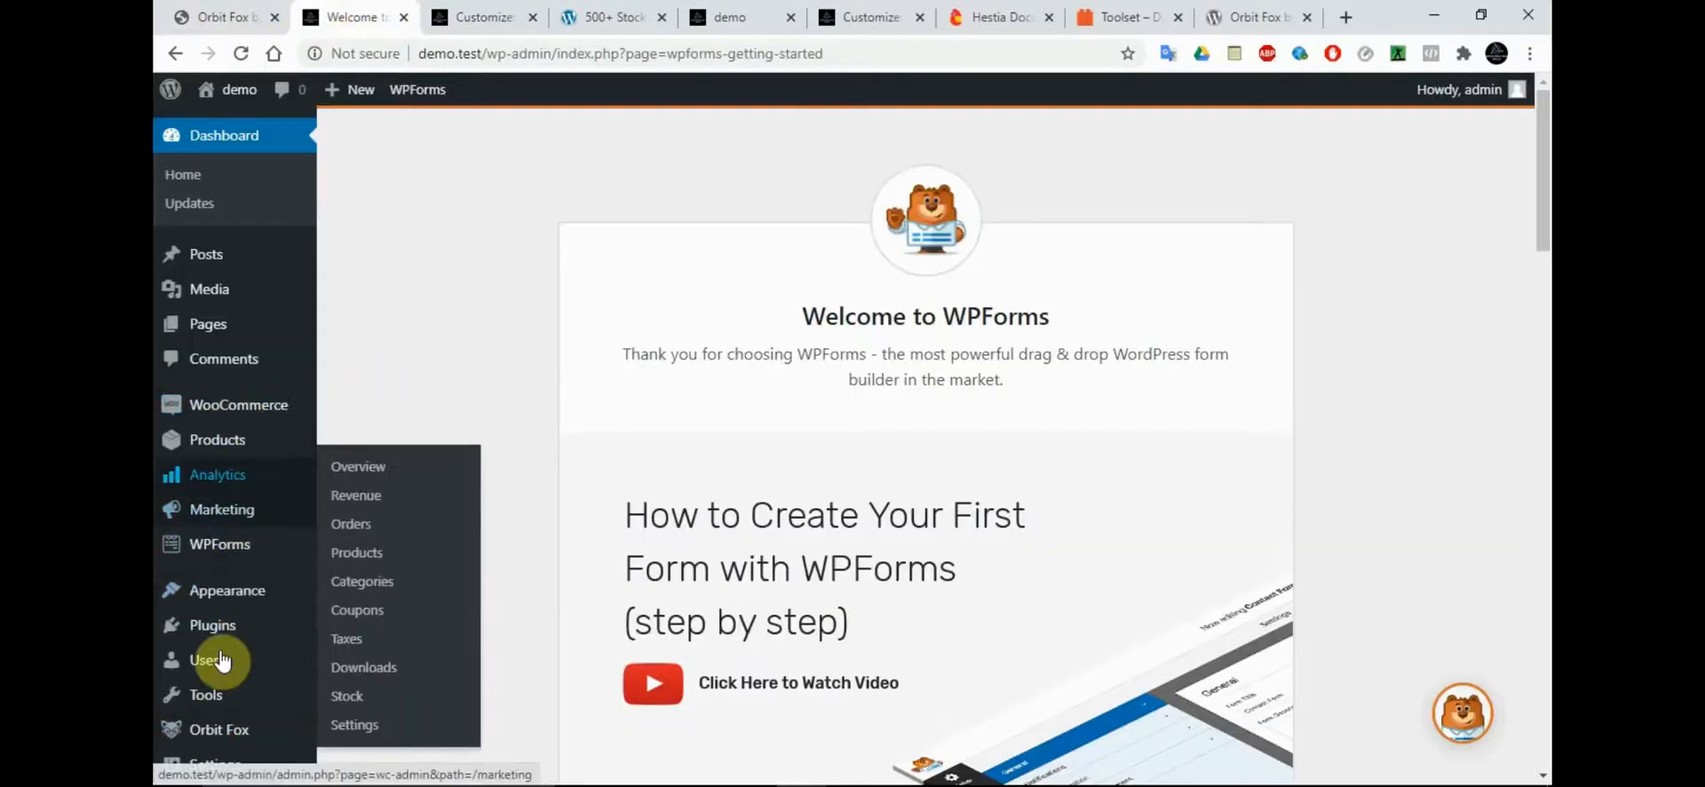
{"action": "left_click_drag", "start_coordinate": [1544, 177], "coordinate": [1544, 277]}
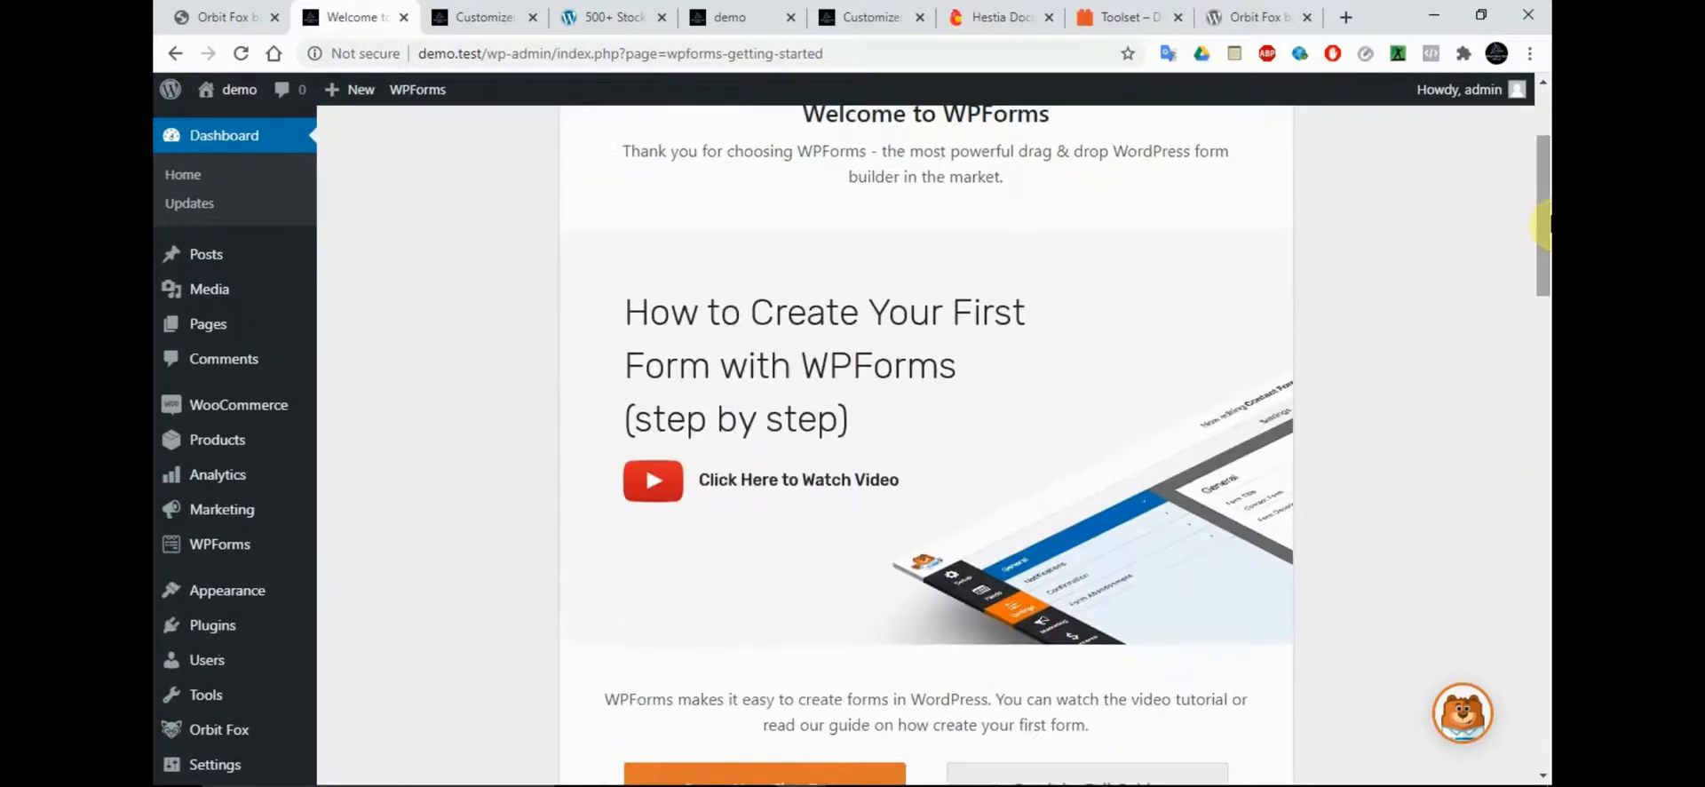
{"action": "mouse_move", "coordinate": [271, 730]}
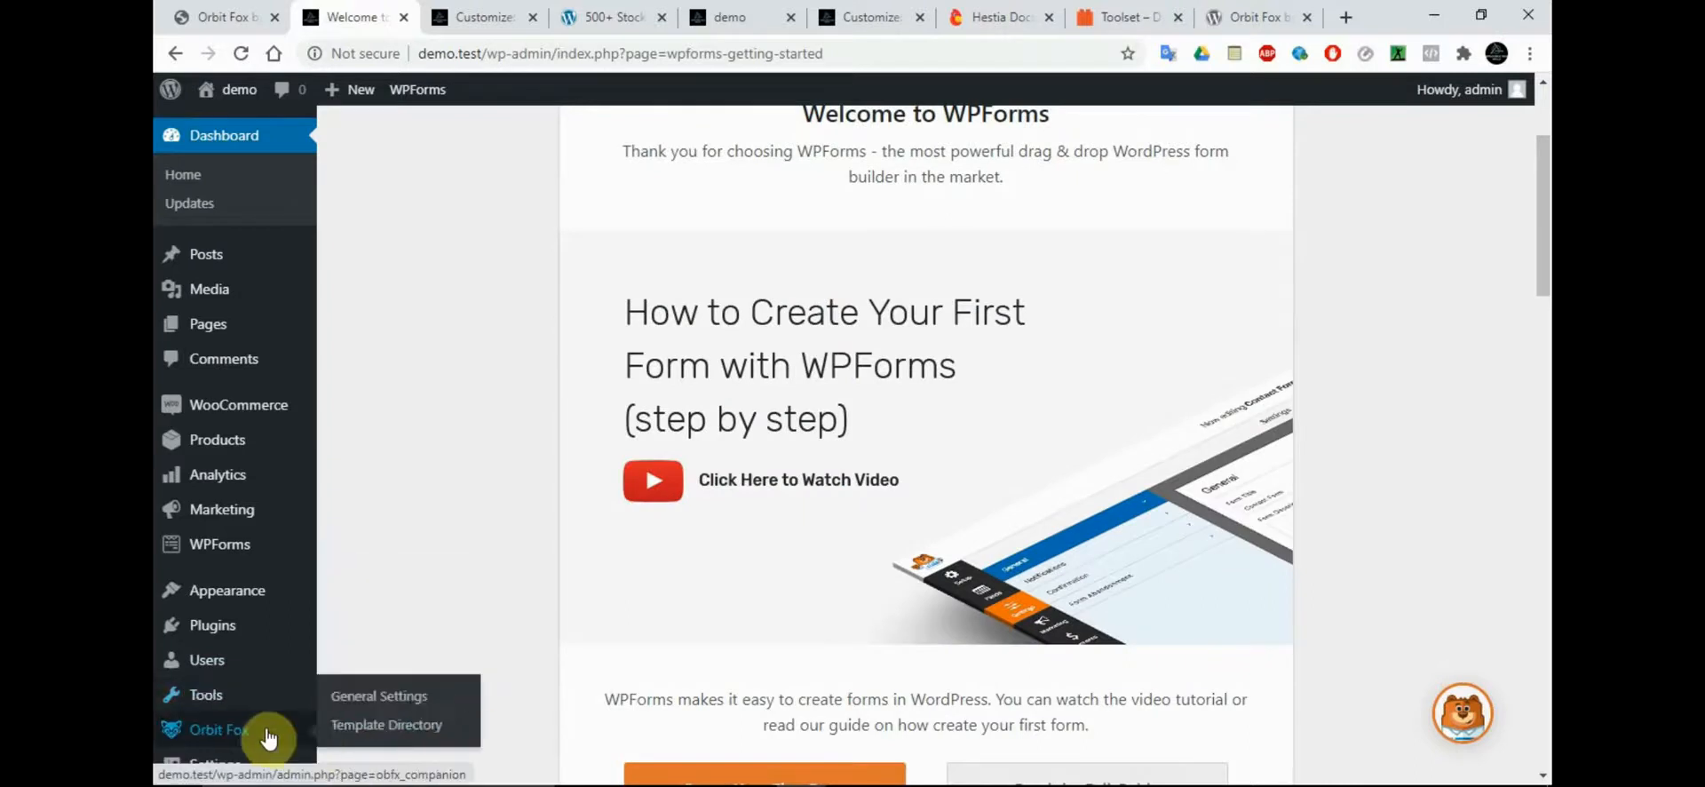
{"action": "left_click", "coordinate": [401, 706]}
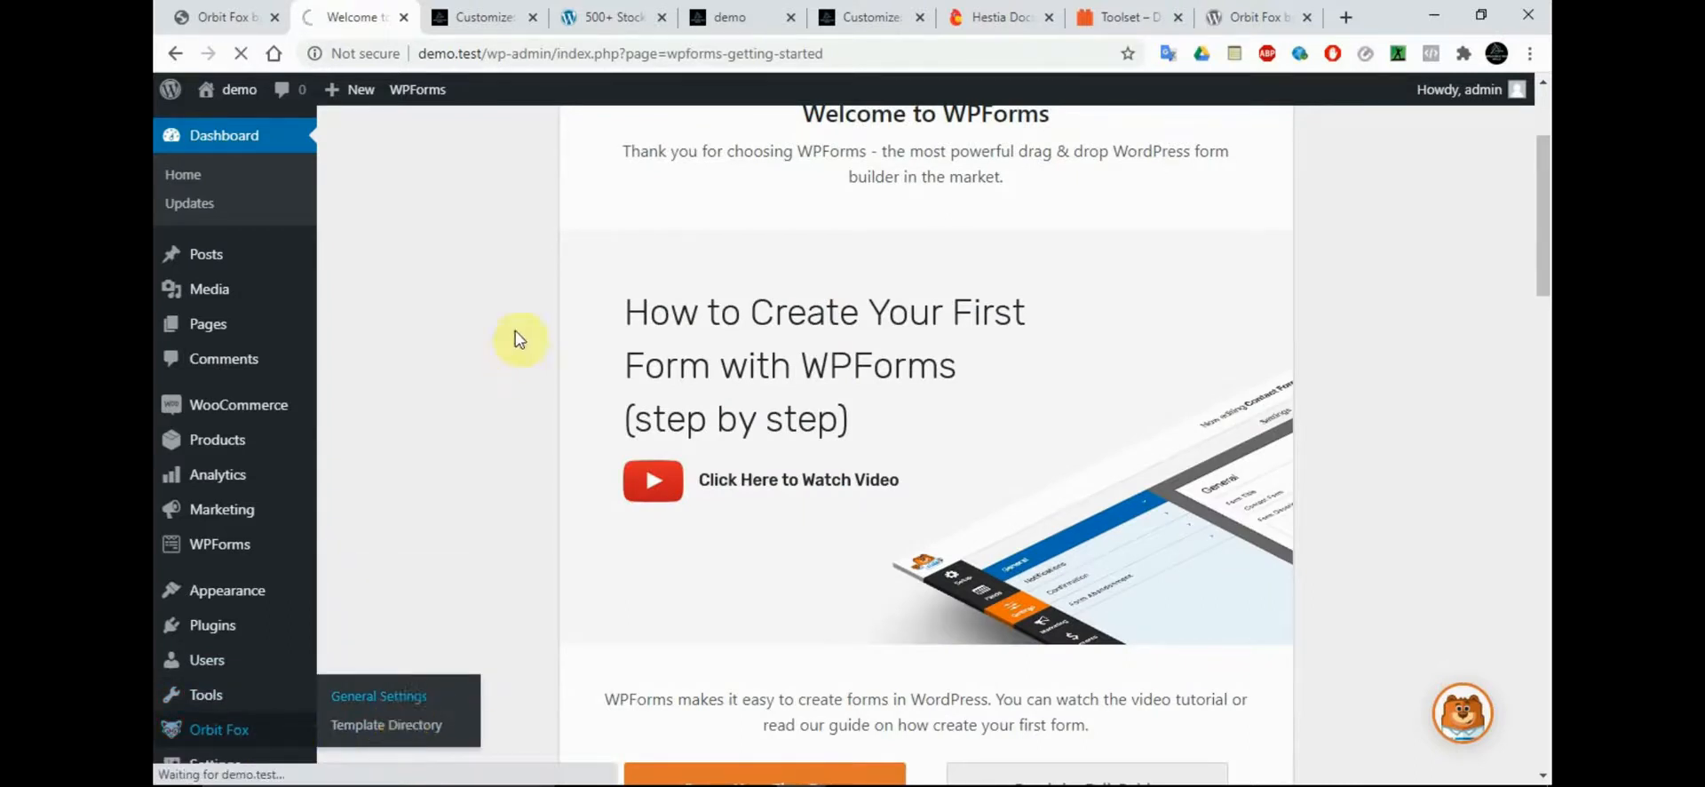
Compare the Customizer's Header/Footer scripts section with the Header Footer Scripts module in Orbit Fox's settings
{"action": "left_click", "coordinate": [708, 11]}
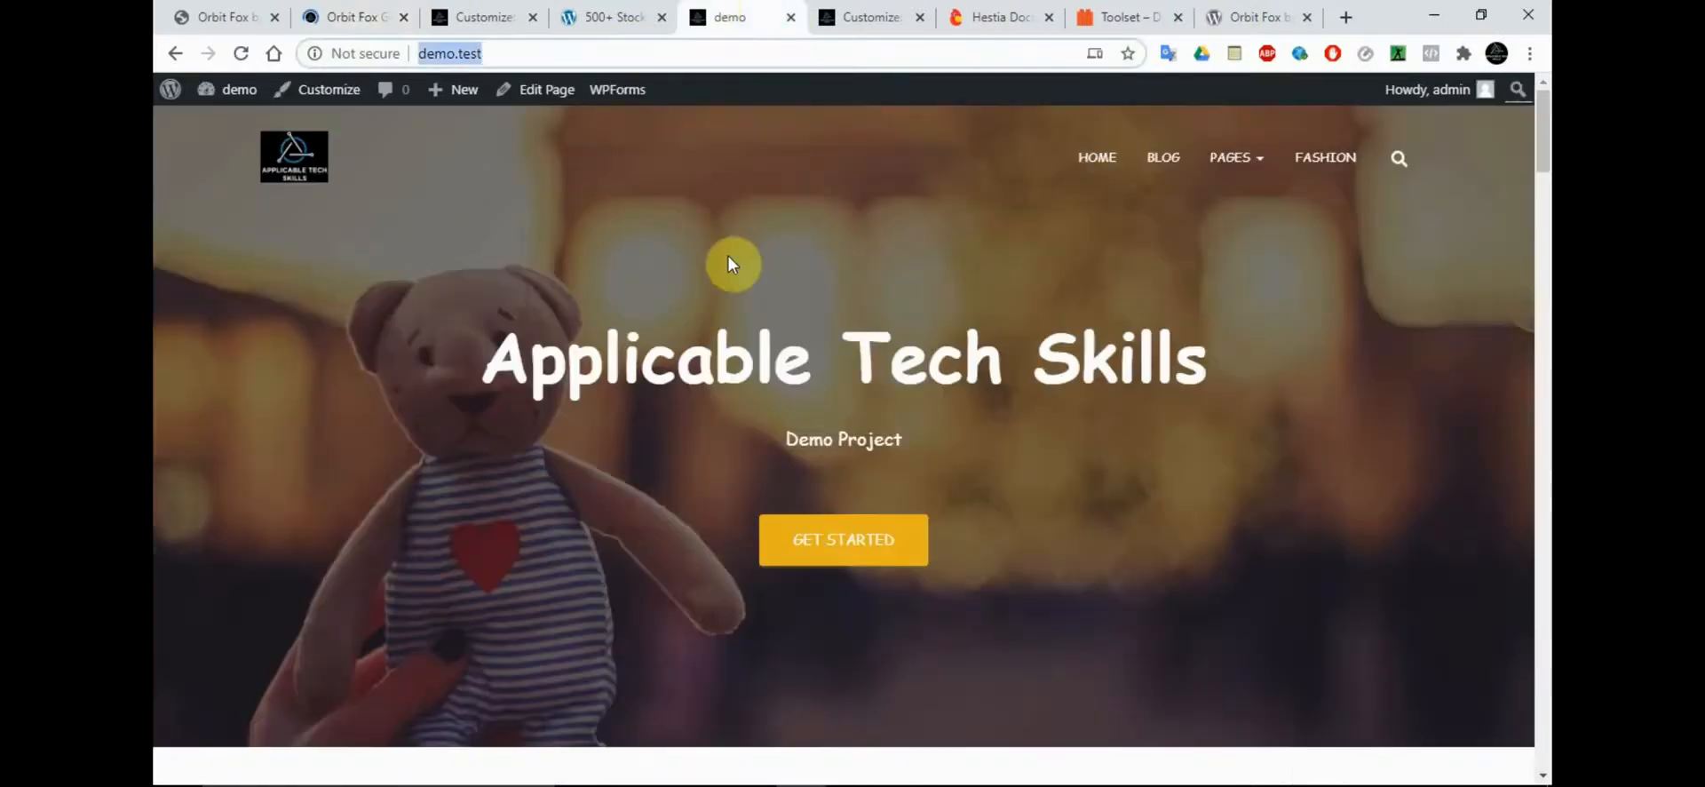
{"action": "left_click", "coordinate": [471, 13]}
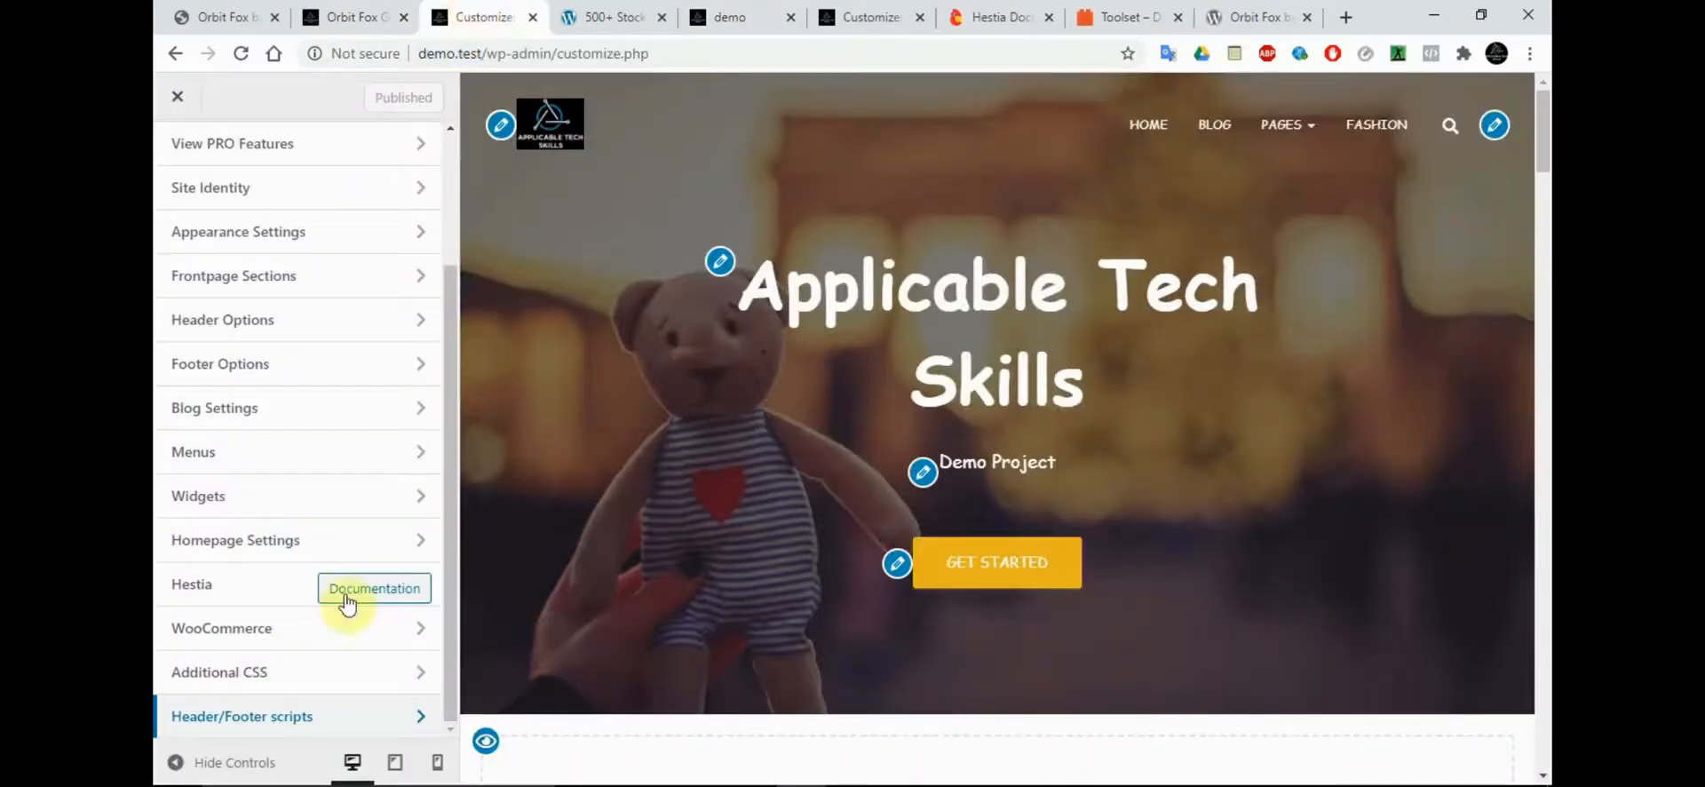
{"action": "left_click", "coordinate": [385, 717]}
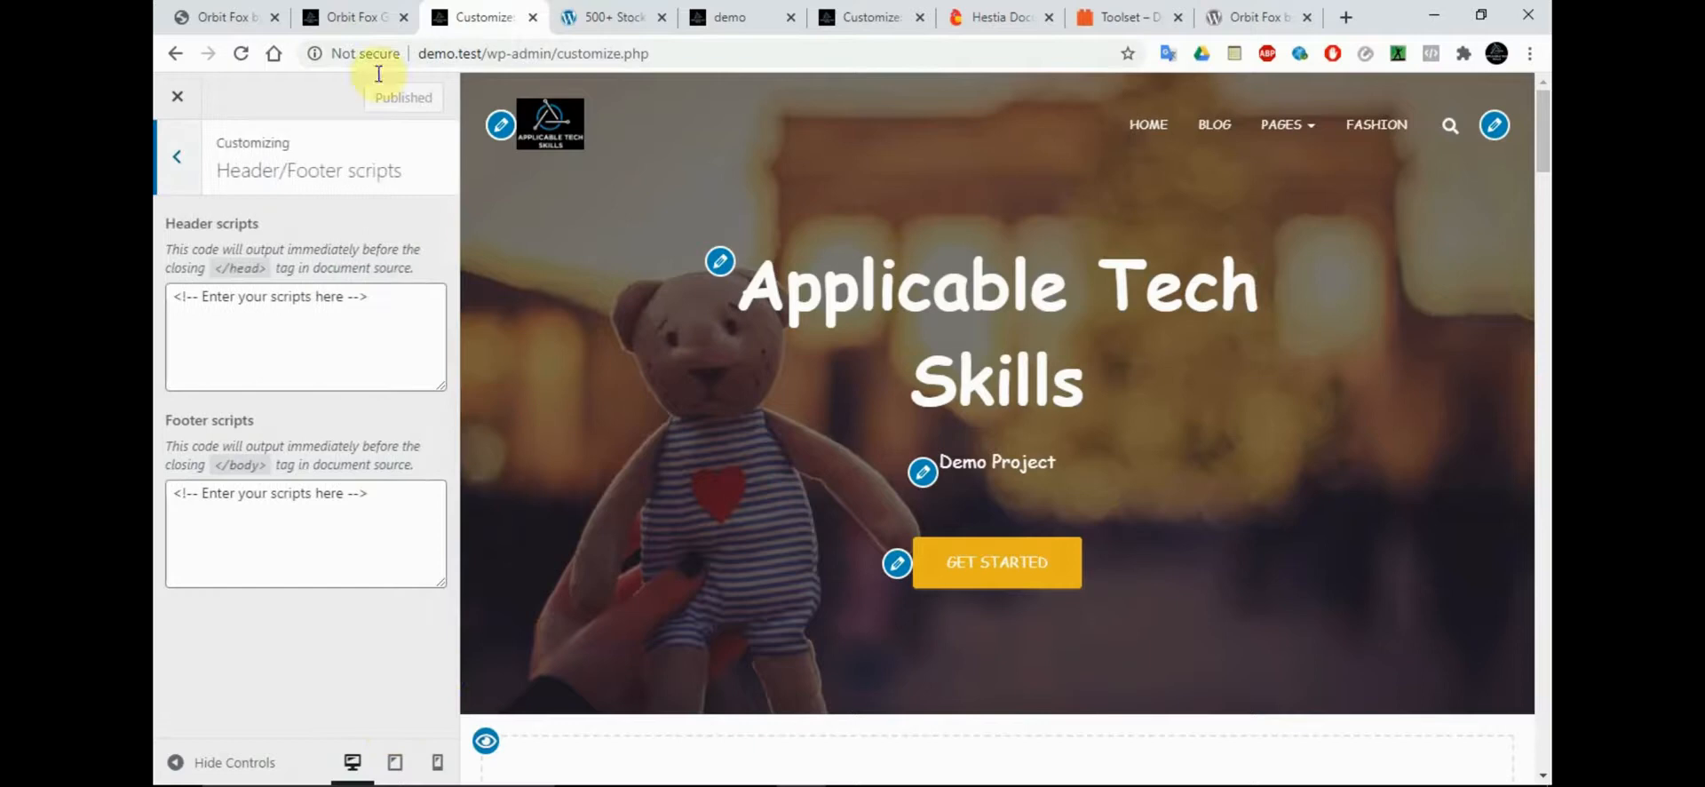
{"action": "left_click", "coordinate": [346, 16]}
{"action": "left_click_drag", "start_coordinate": [1542, 284], "coordinate": [1544, 604]}
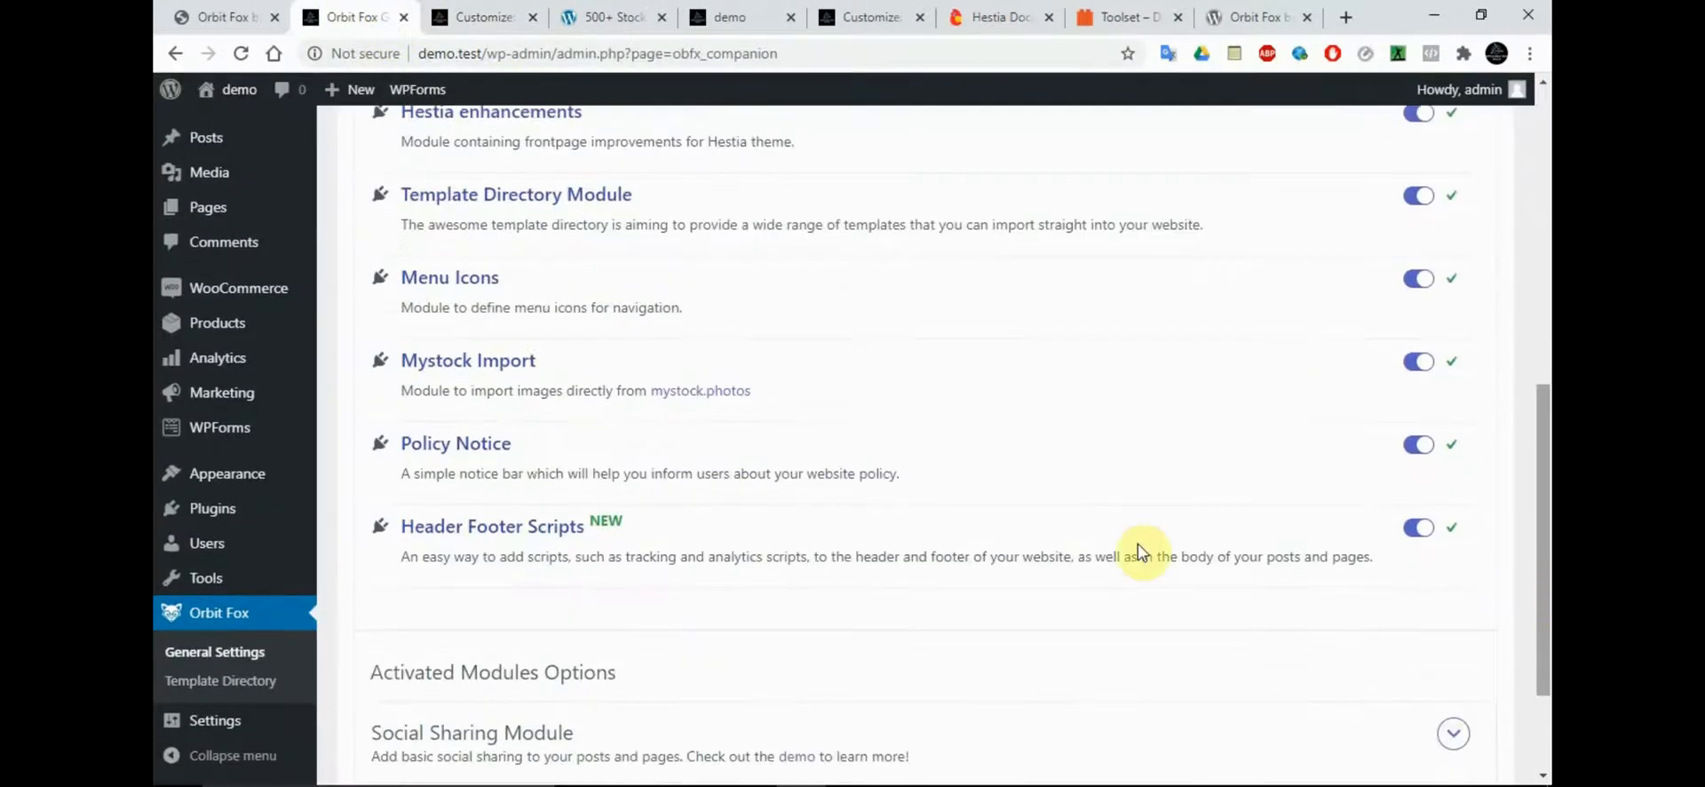
Return to the Customizer and open the Features settings within Frontpage Sections
{"action": "left_click", "coordinate": [464, 13]}
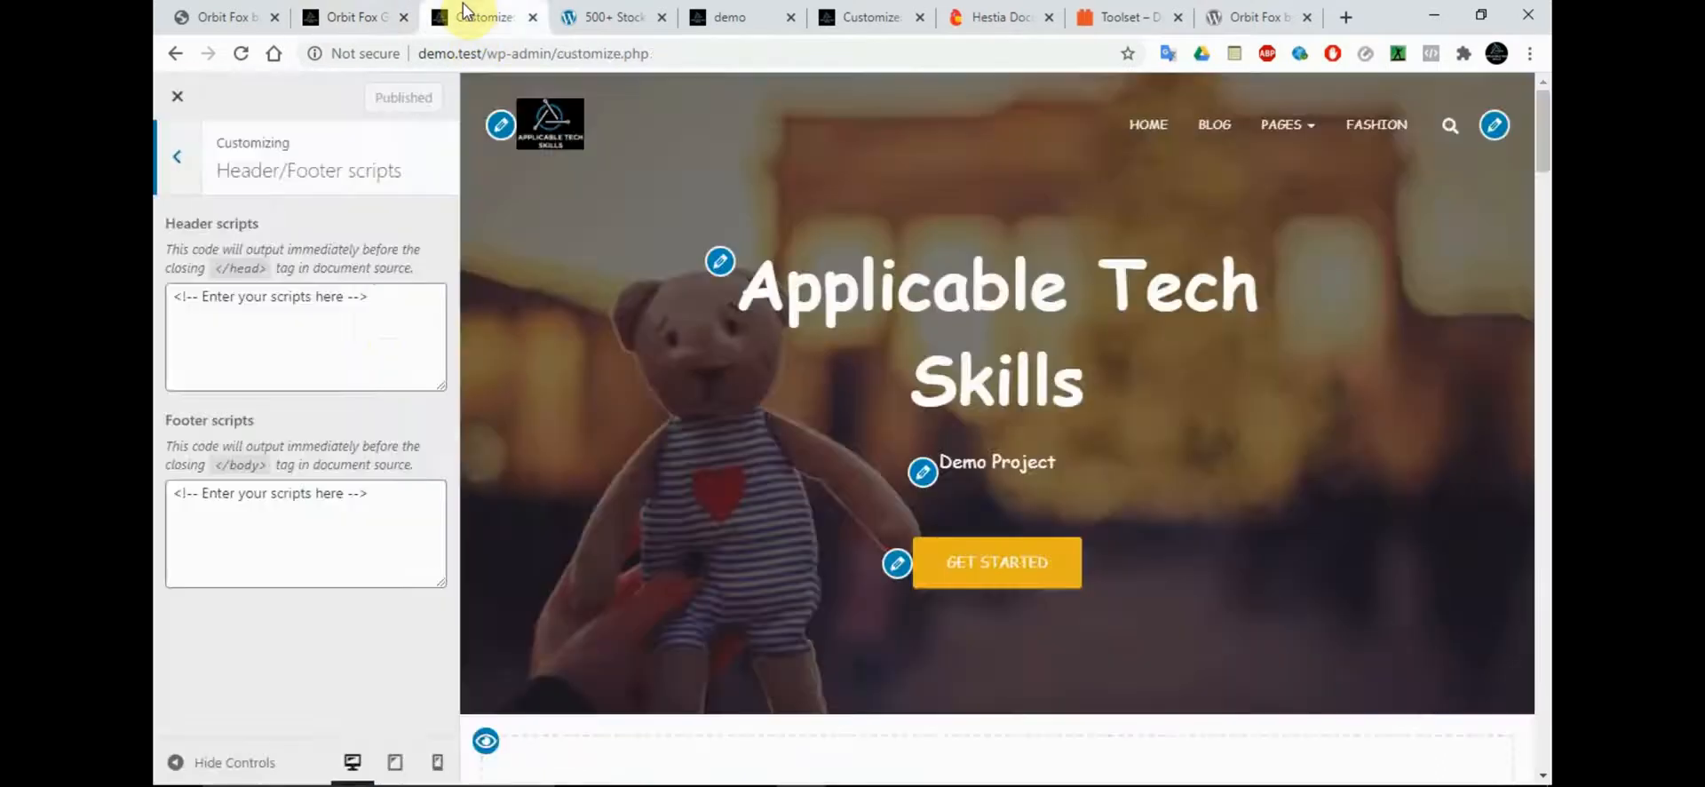
{"action": "left_click", "coordinate": [176, 151]}
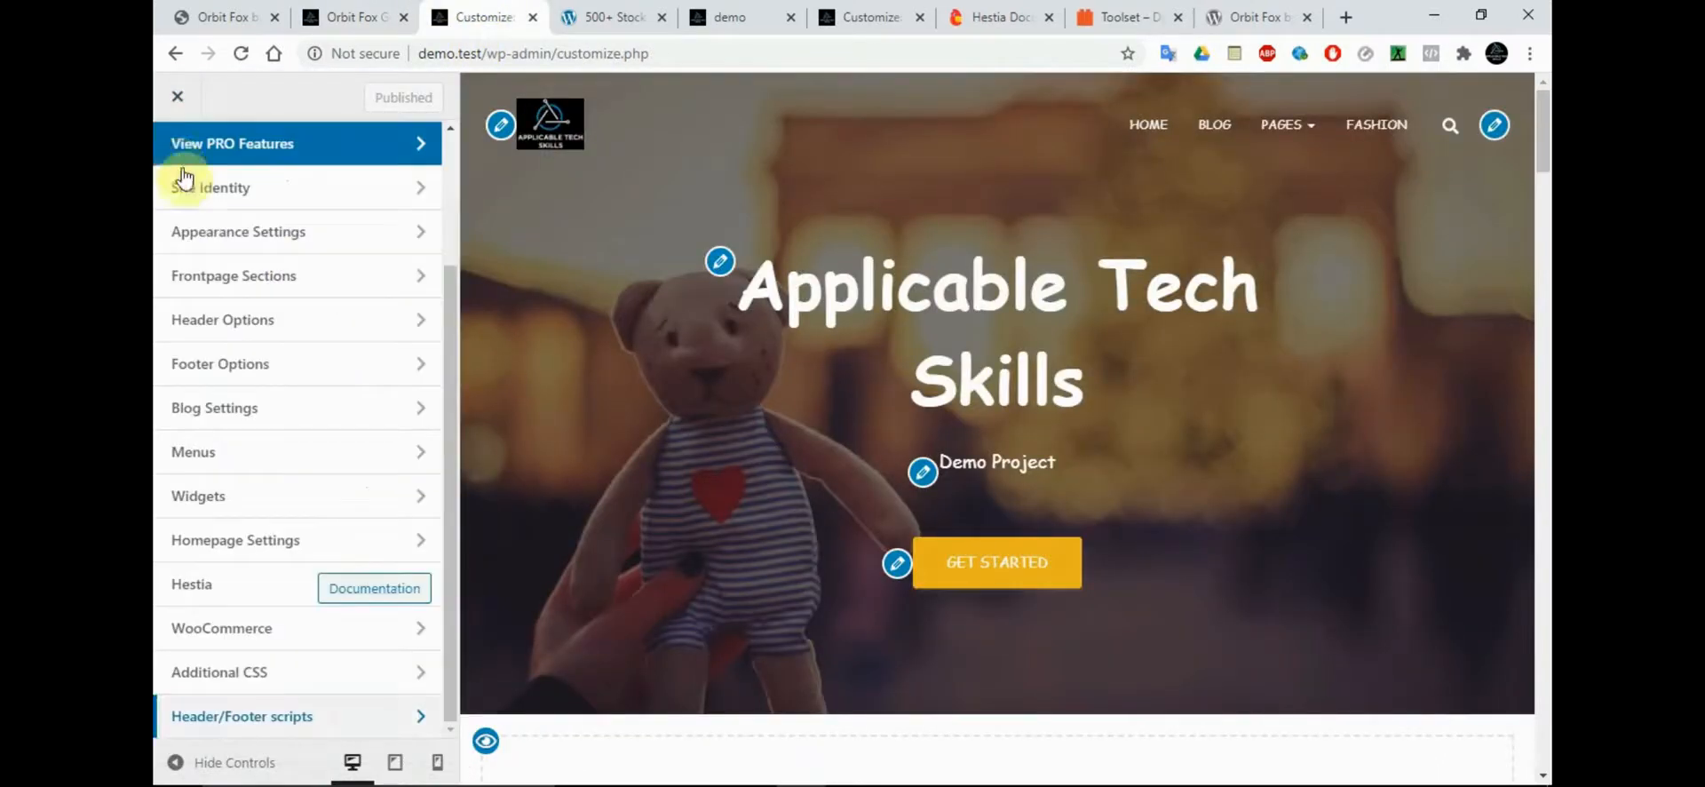
{"action": "left_click", "coordinate": [277, 274]}
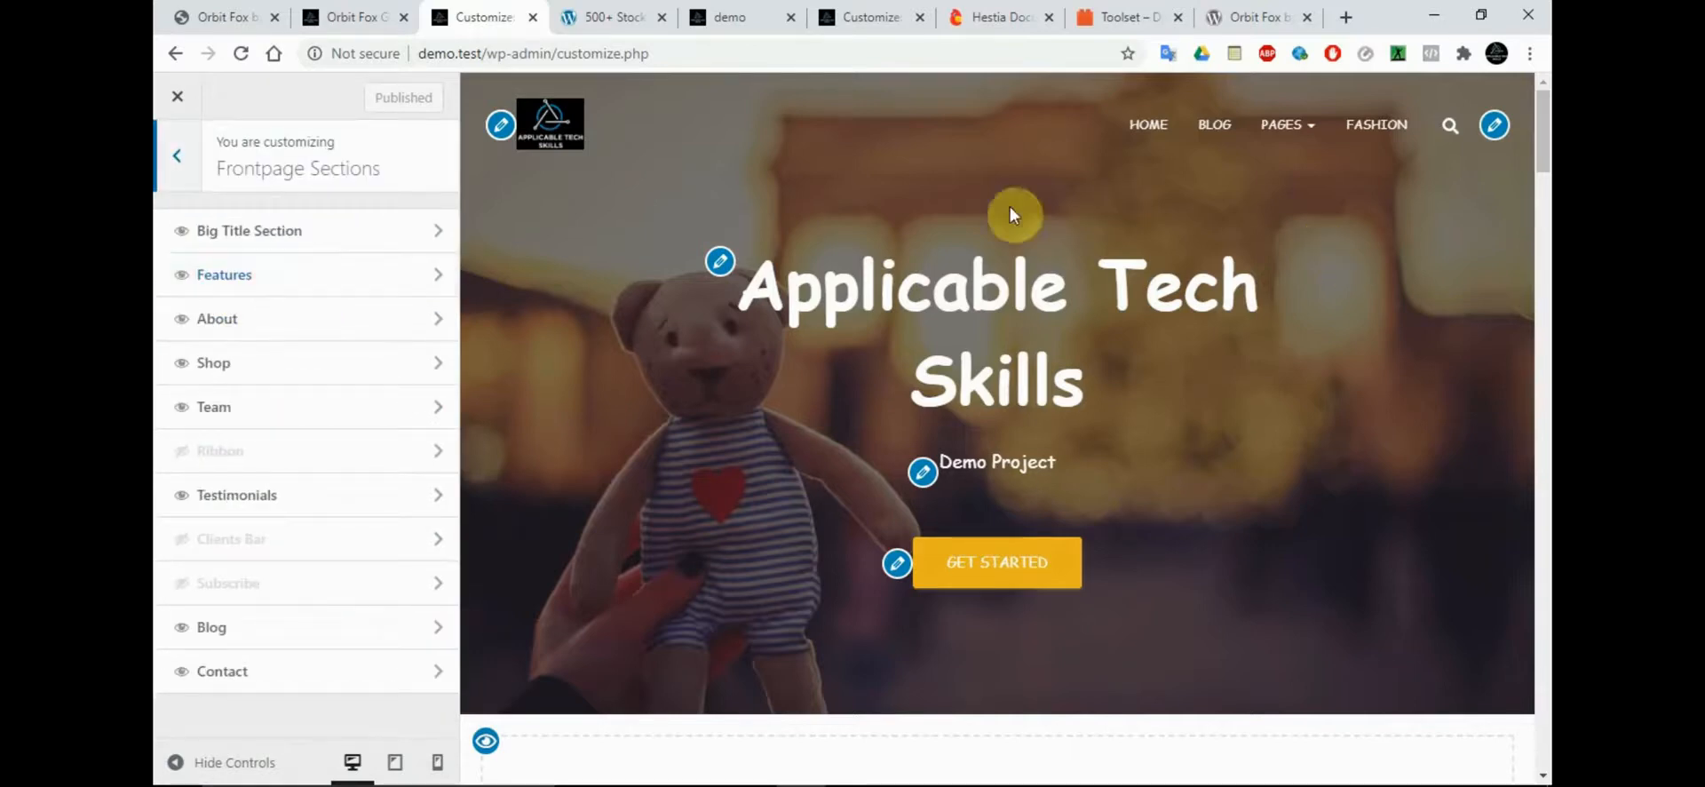
{"action": "left_click", "coordinate": [407, 269]}
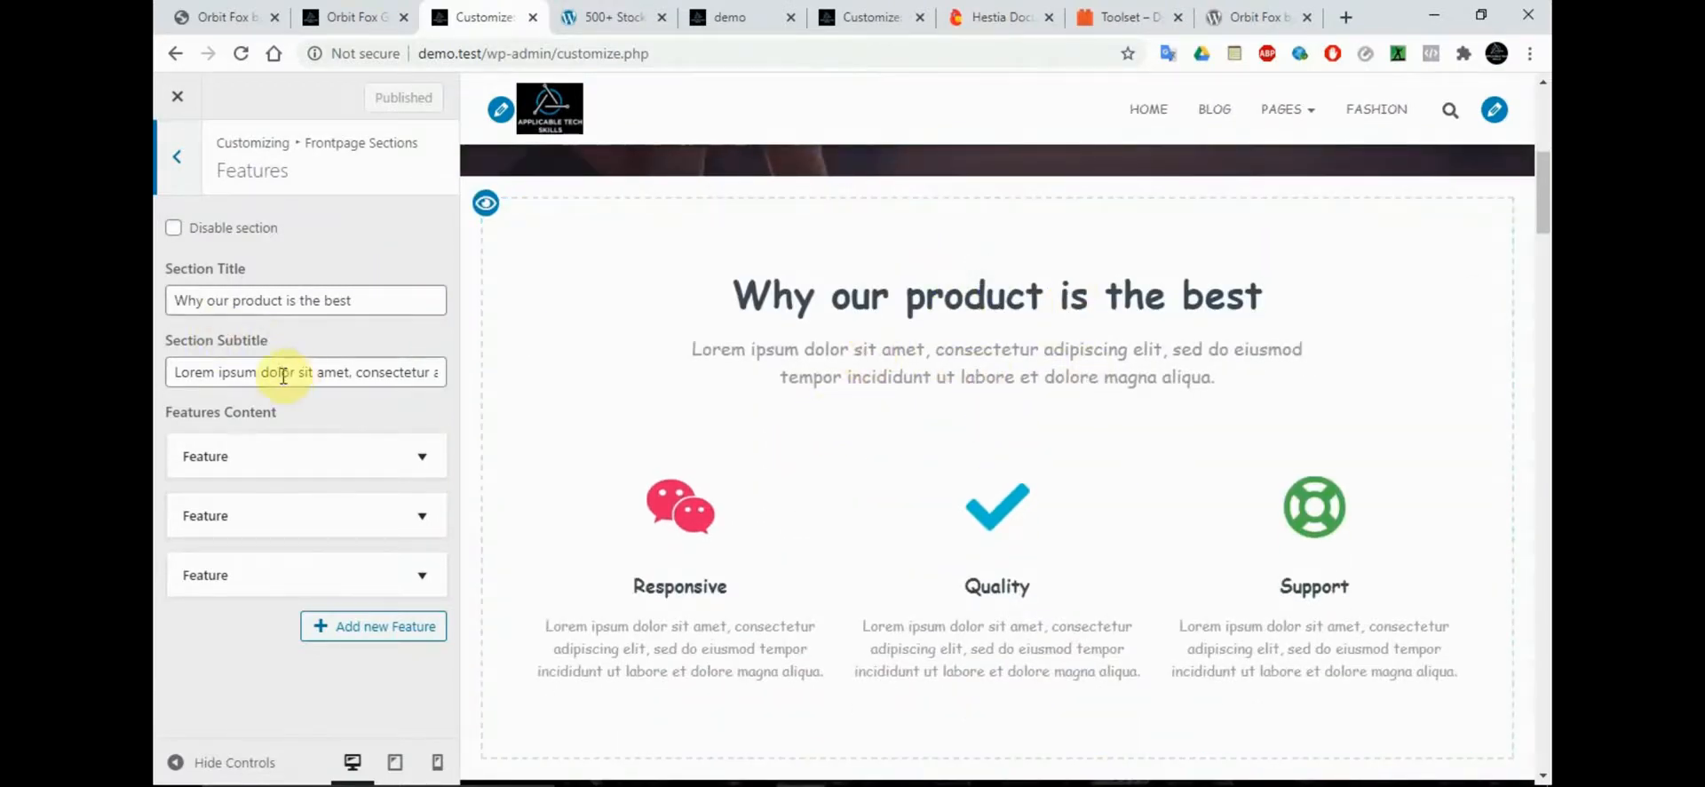
Examine the first feature's icon, color, title, text and link settings in Features Content, and collapse the entry again
{"action": "left_click", "coordinate": [417, 457]}
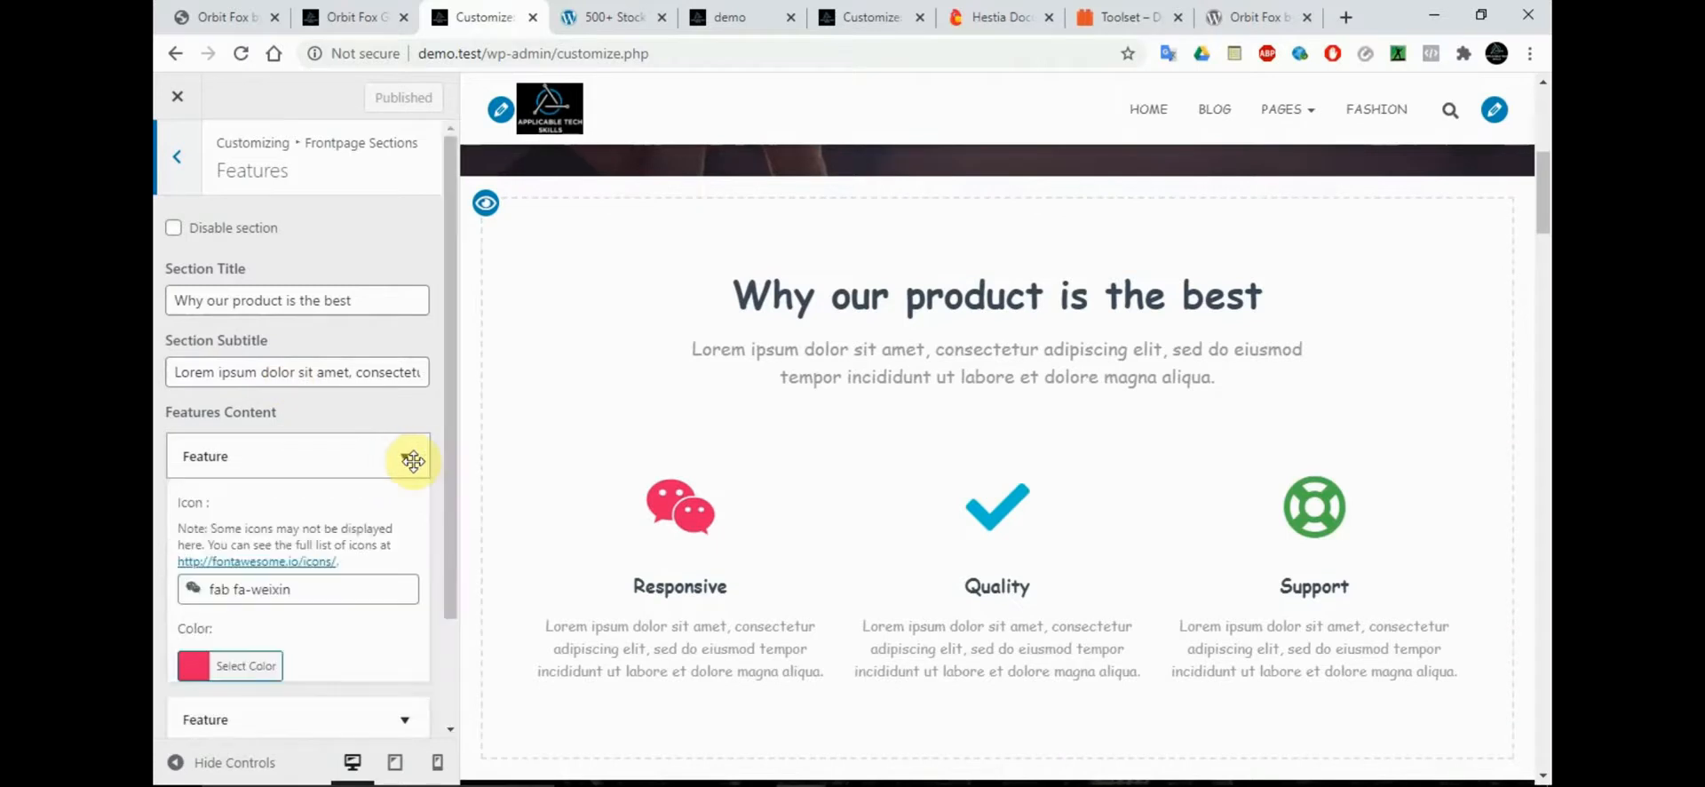
{"action": "left_click", "coordinate": [413, 460]}
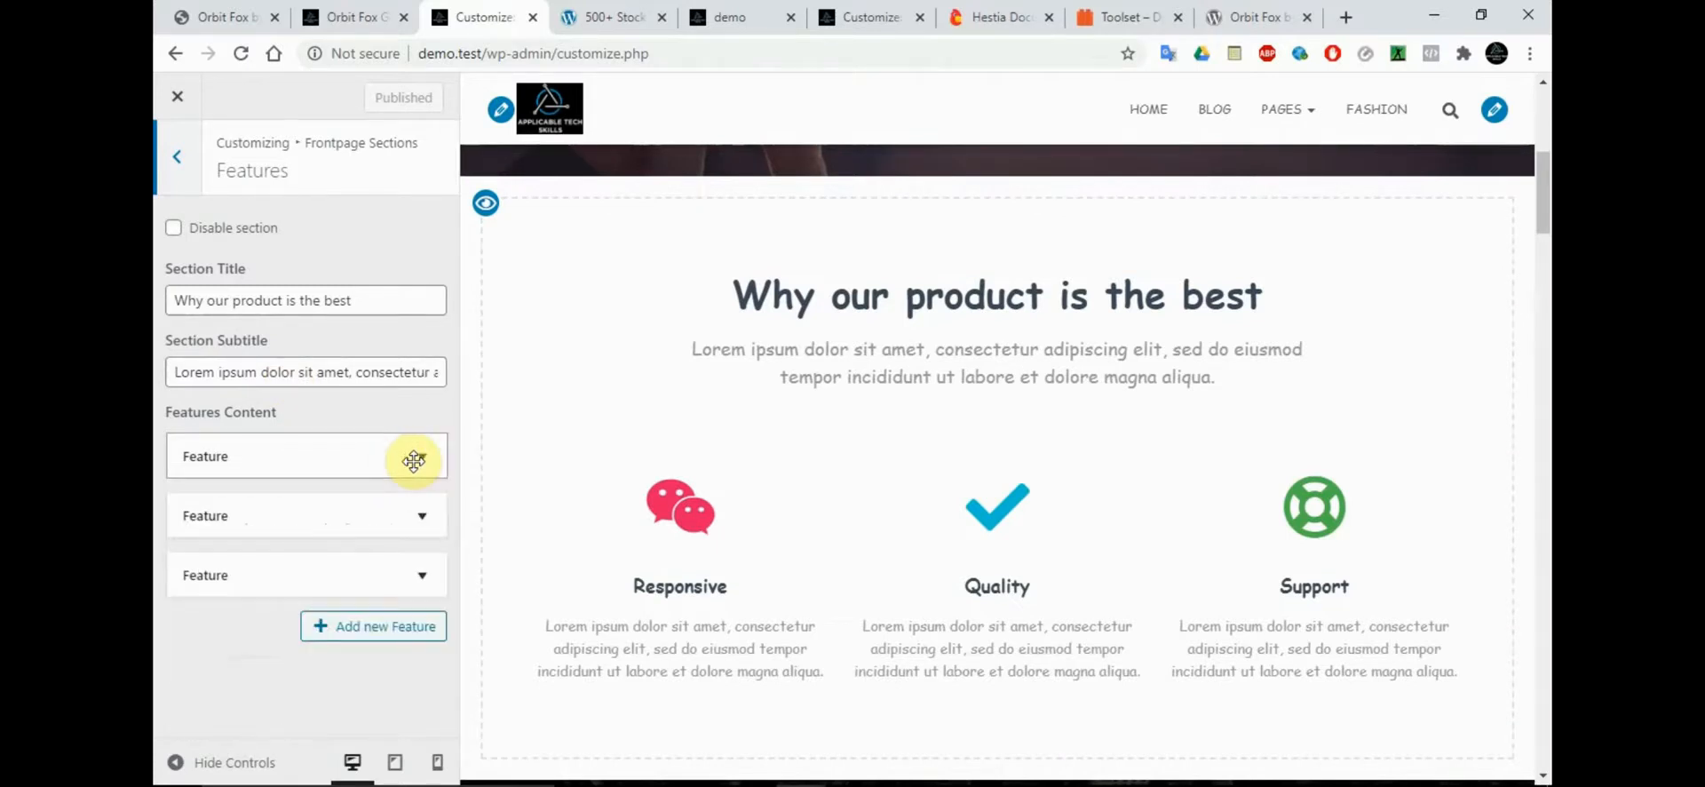
{"action": "left_click", "coordinate": [413, 460]}
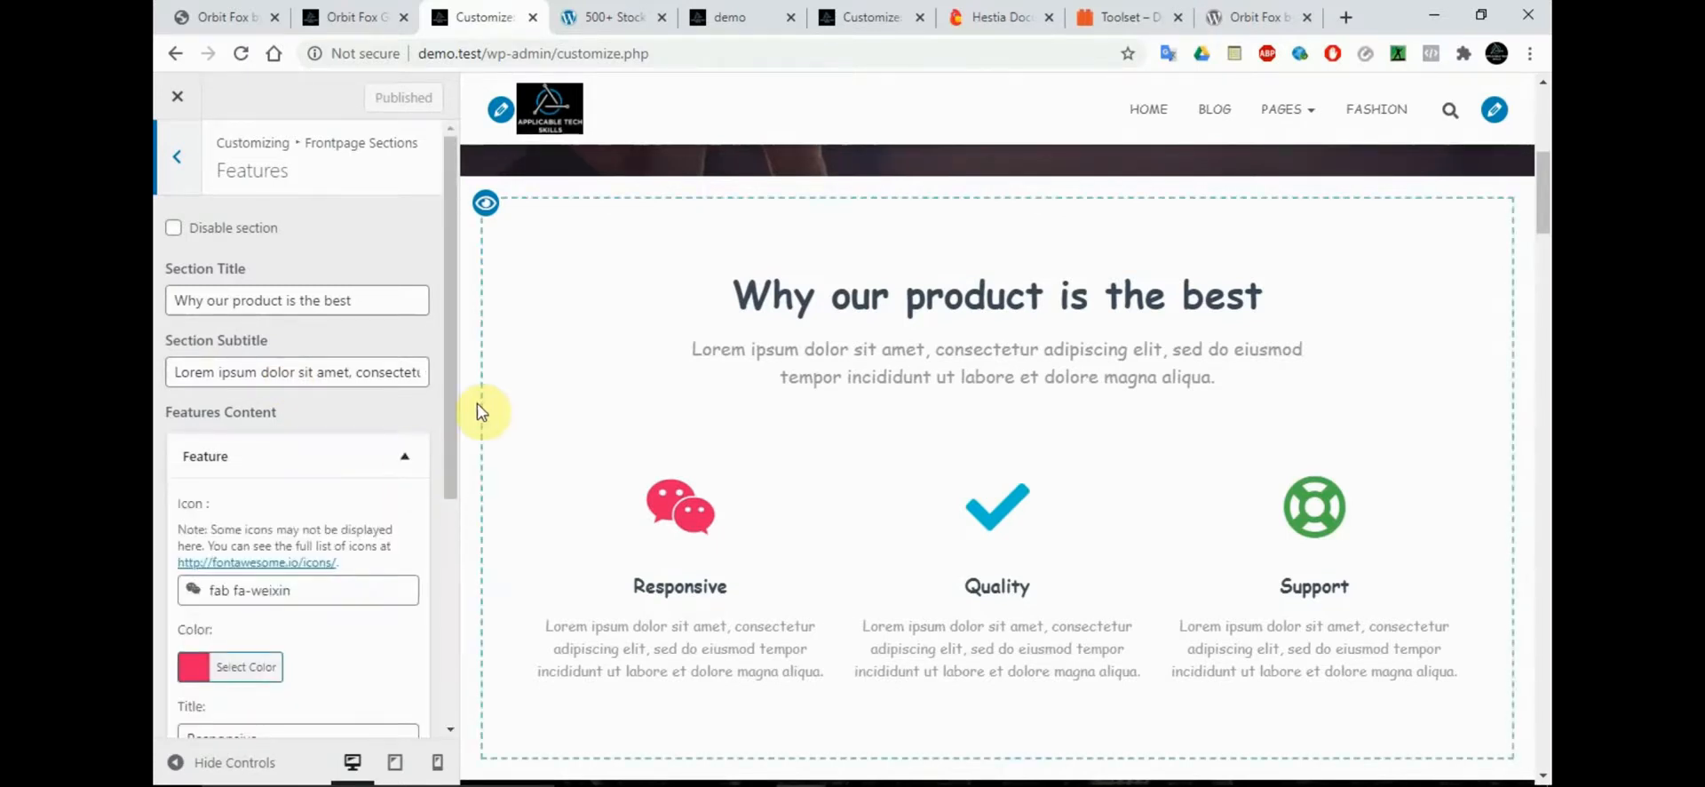
{"action": "left_click_drag", "start_coordinate": [457, 404], "coordinate": [445, 607]}
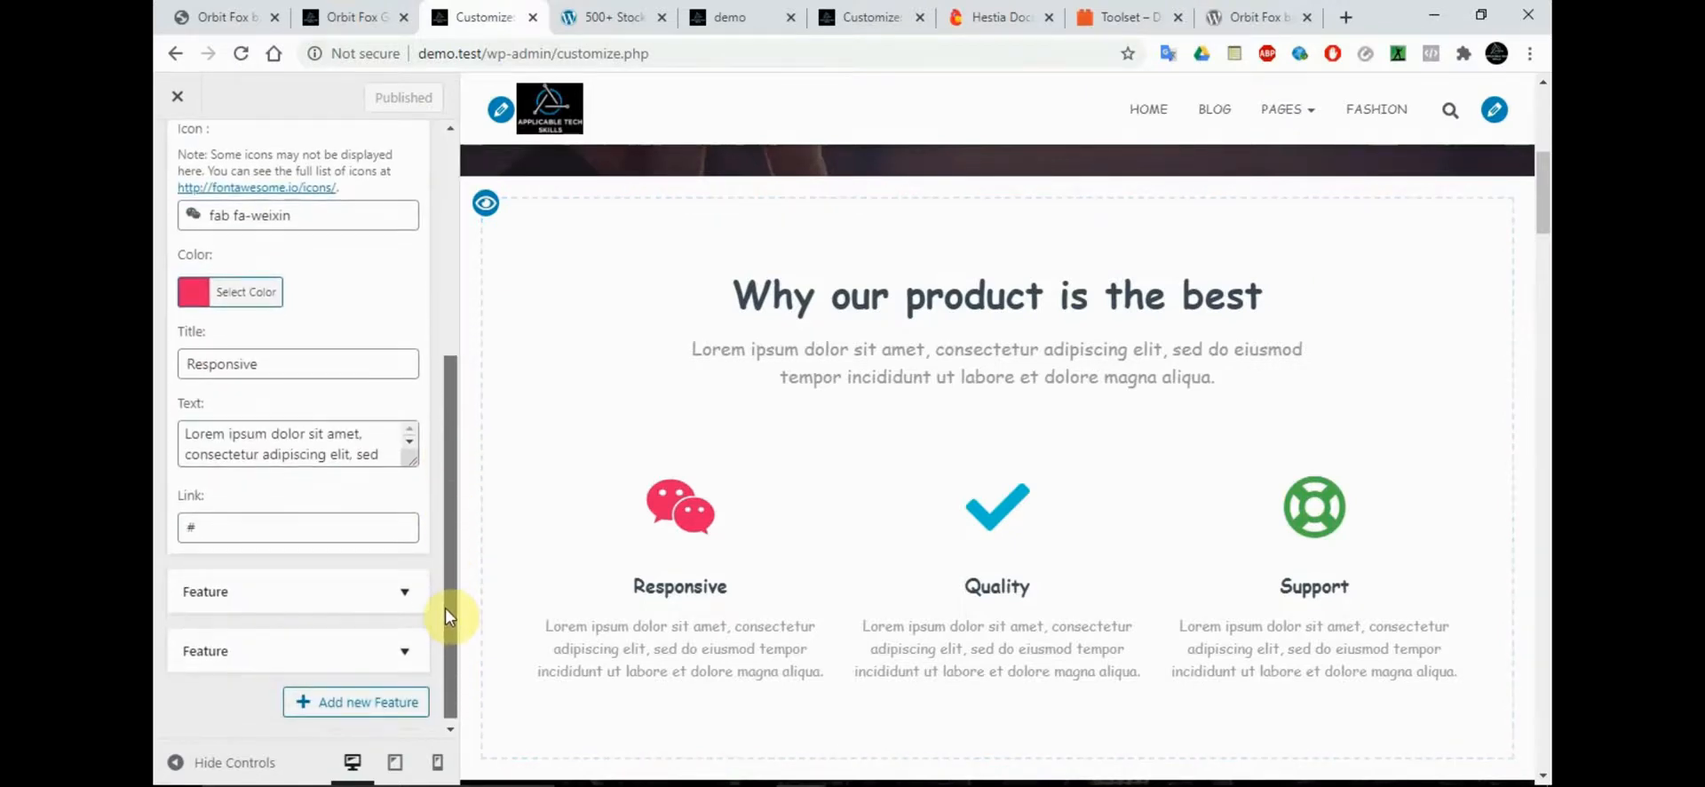
{"action": "left_click", "coordinate": [277, 444]}
{"action": "double_click", "coordinate": [250, 359]}
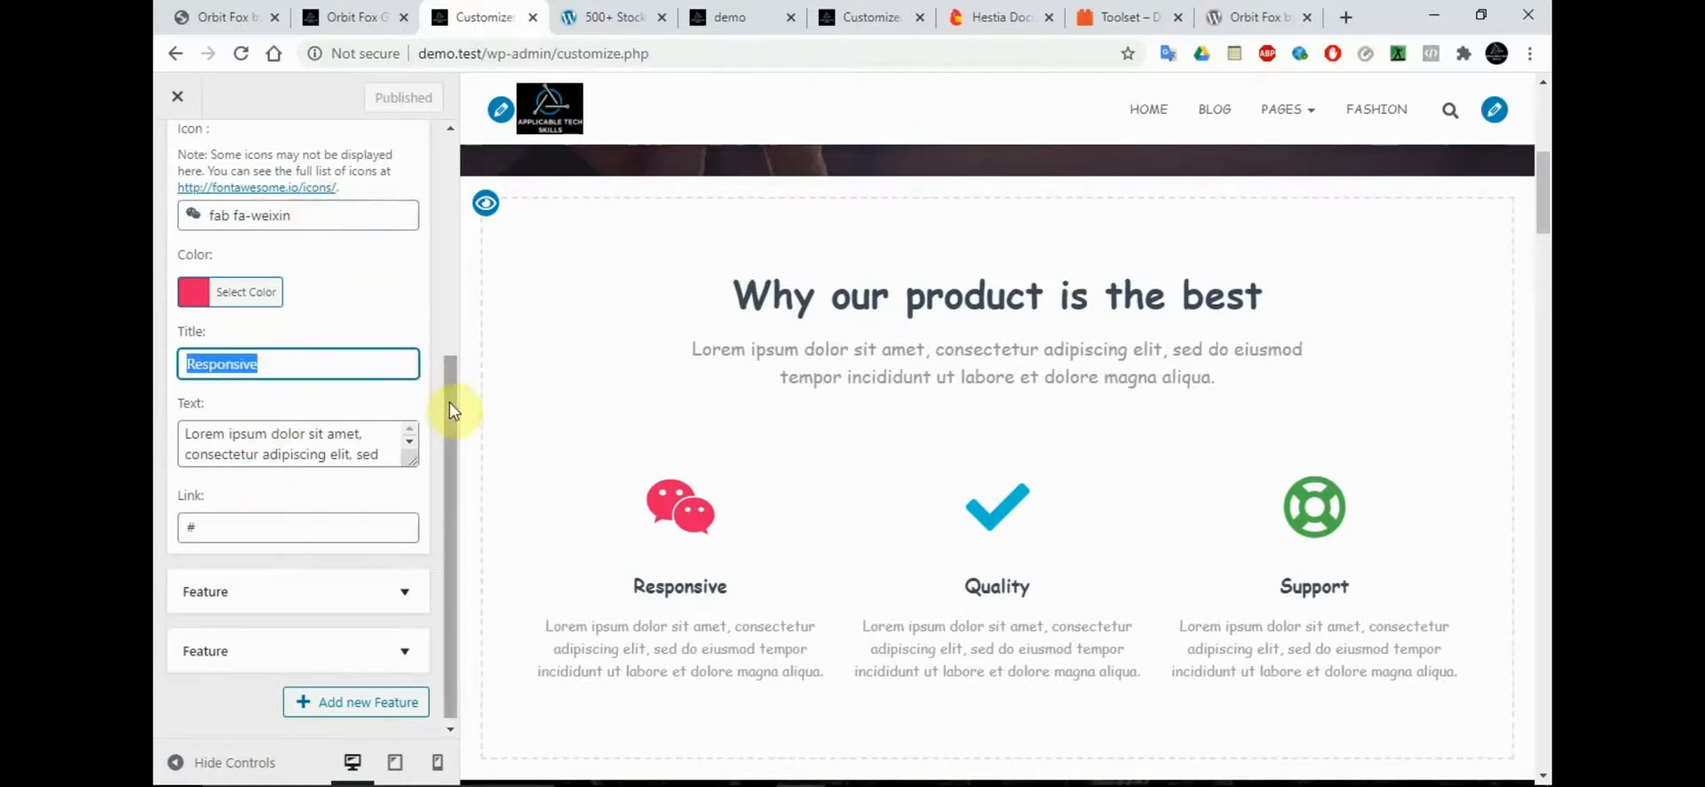
{"action": "left_click_drag", "start_coordinate": [449, 400], "coordinate": [455, 347]}
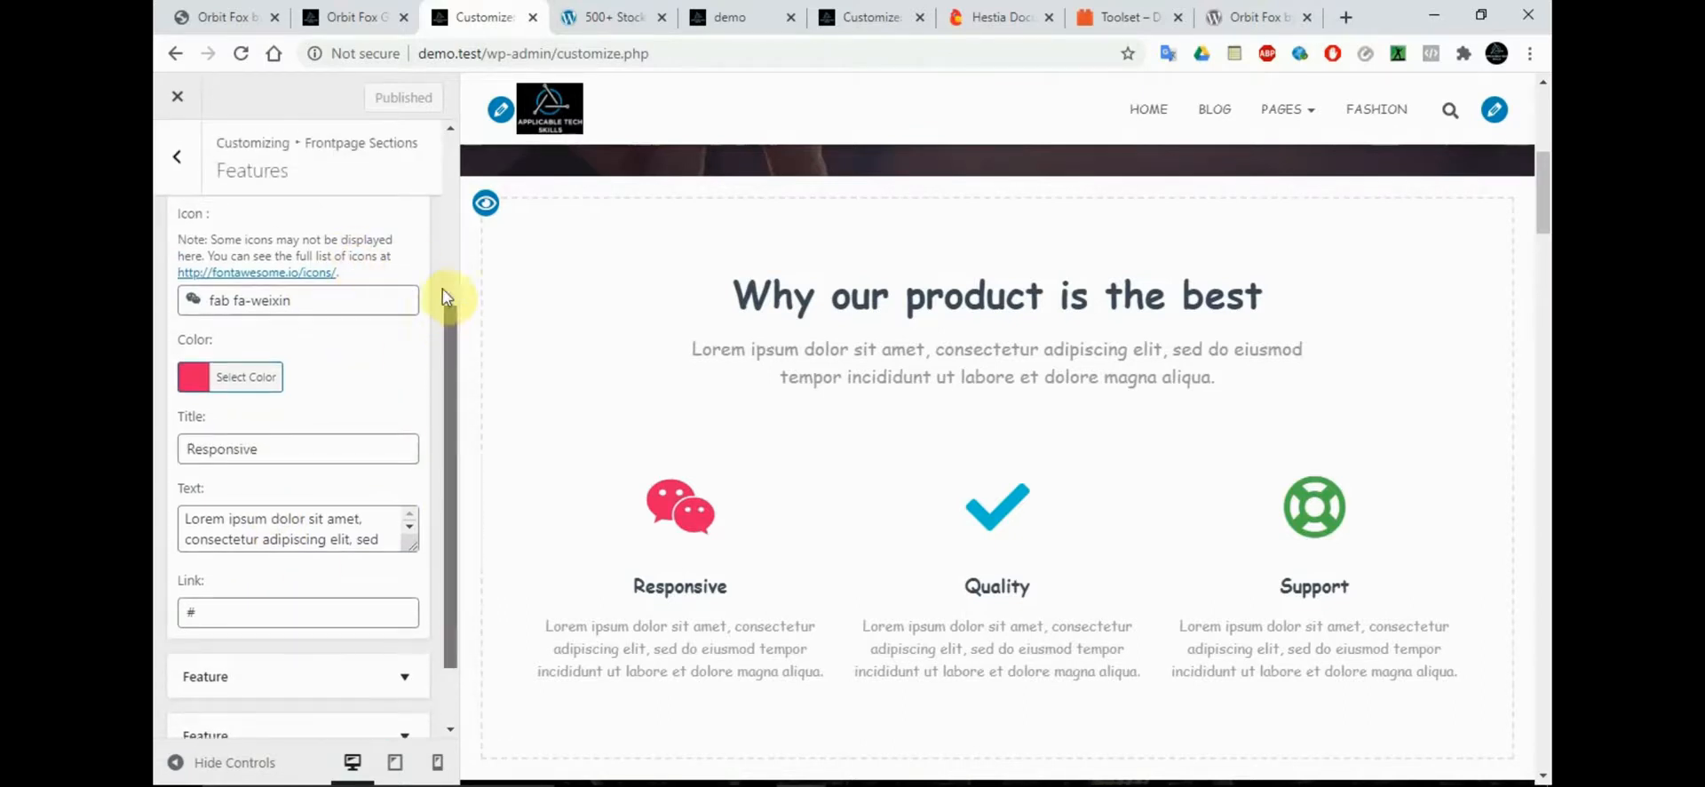
{"action": "scroll", "coordinate": [396, 266], "scroll_direction": "up", "scroll_amount": 1}
{"action": "left_click", "coordinate": [396, 266]}
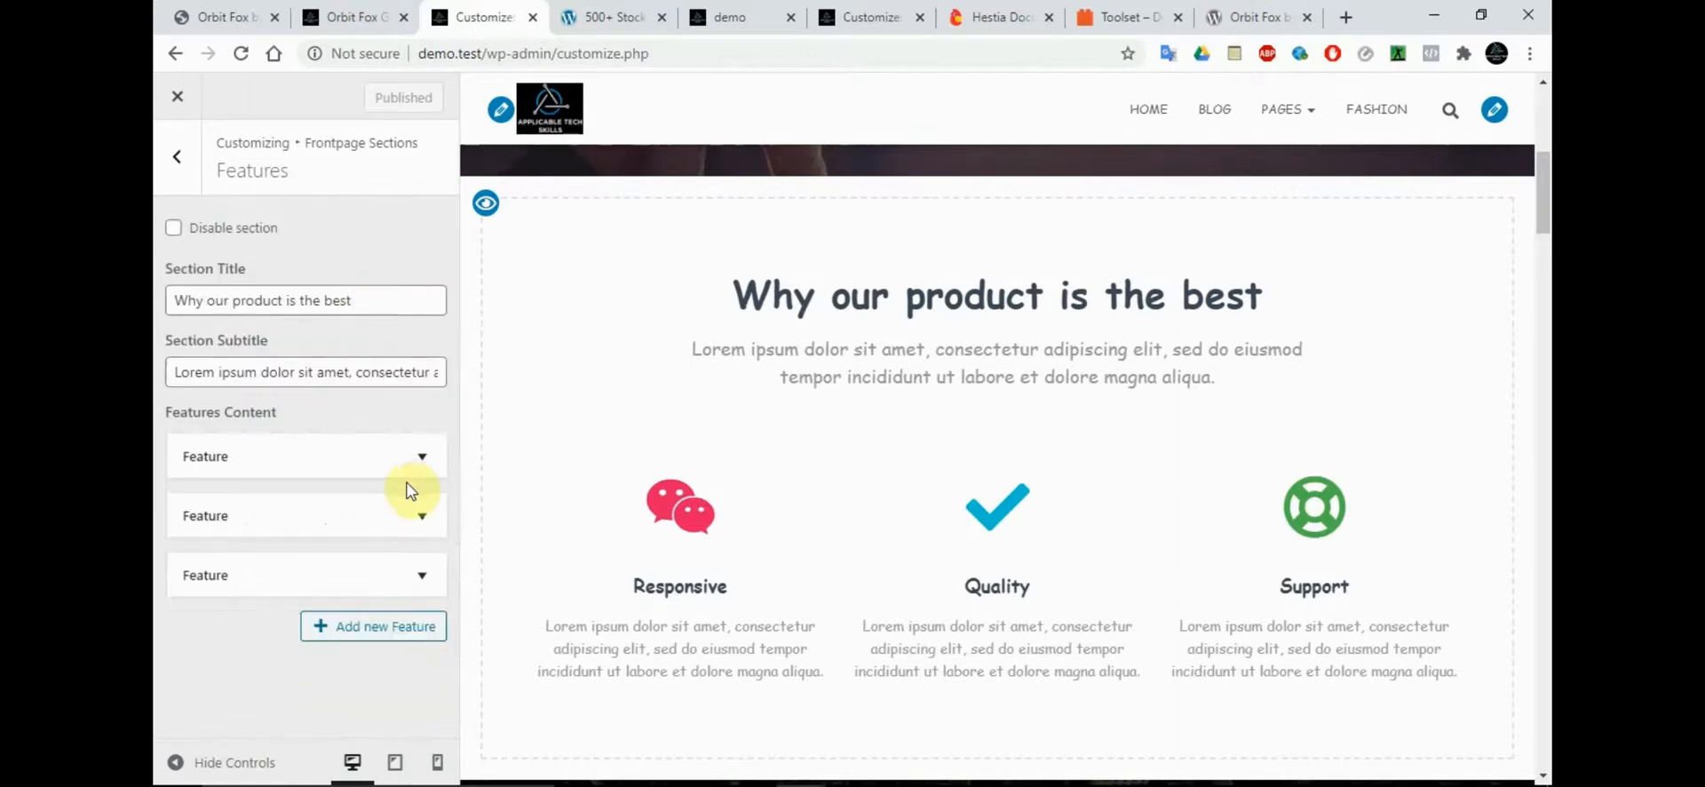
Add a new feature to the Features section and give it the fab fa-facebook-f icon
{"action": "left_click", "coordinate": [372, 630]}
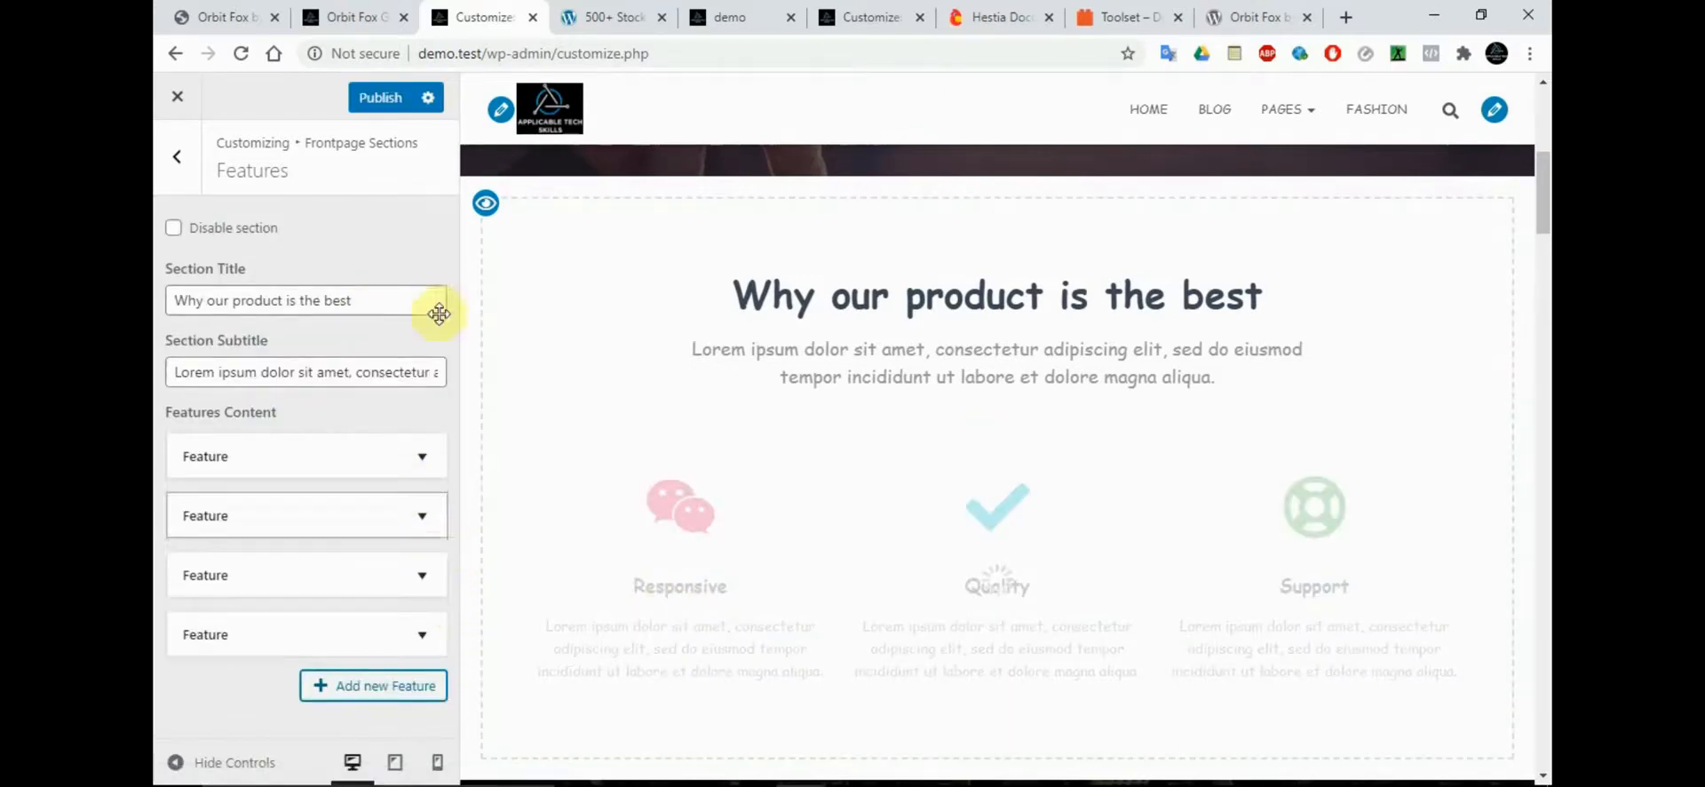
{"action": "left_click", "coordinate": [421, 634]}
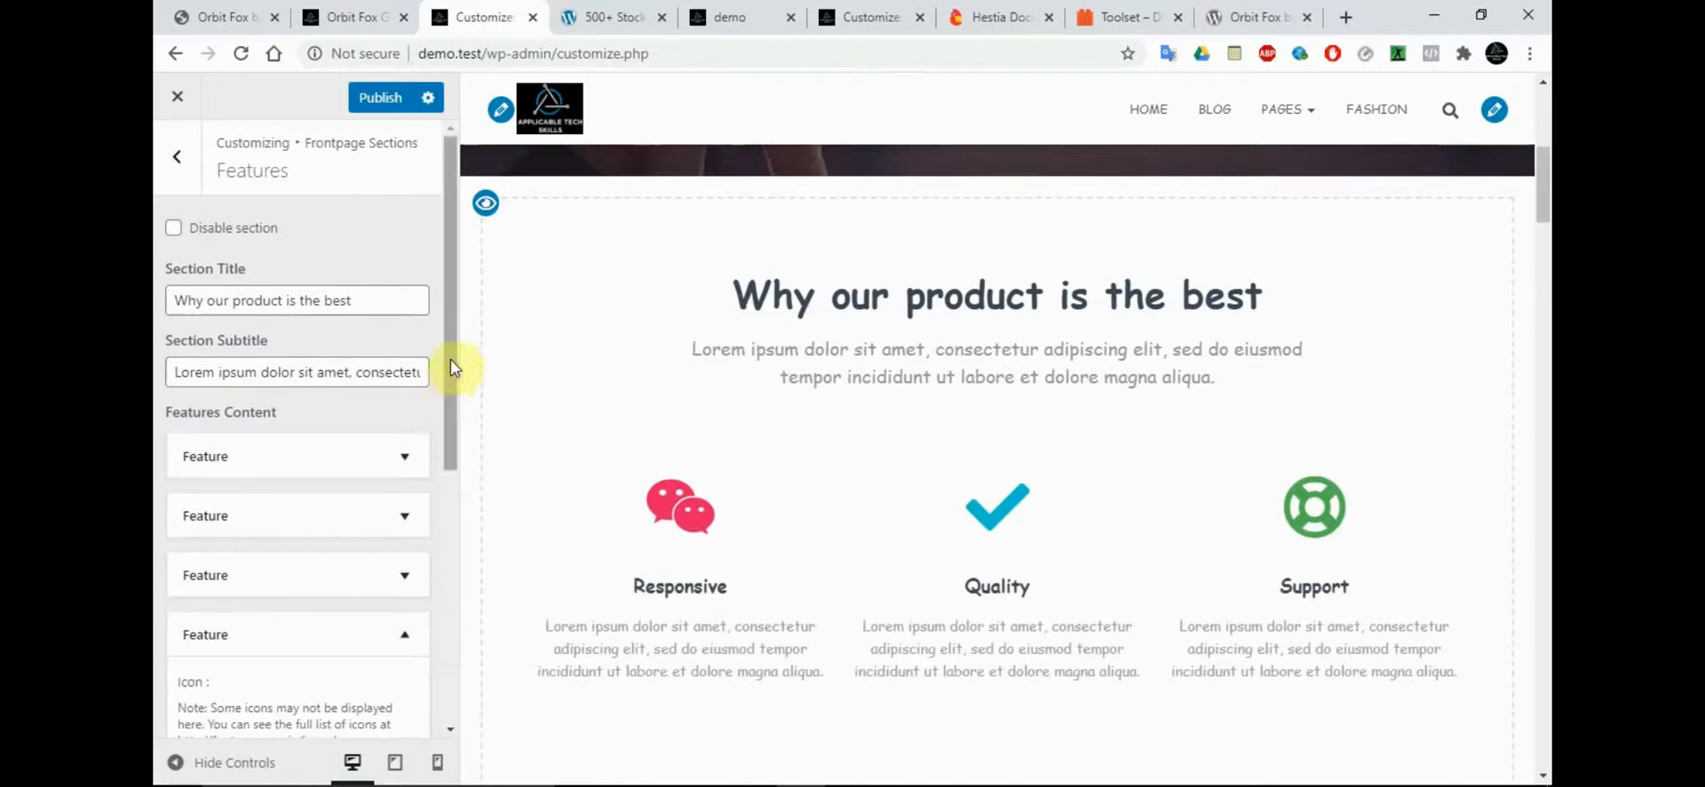
{"action": "left_click_drag", "start_coordinate": [453, 369], "coordinate": [453, 562]}
{"action": "left_click", "coordinate": [230, 406]}
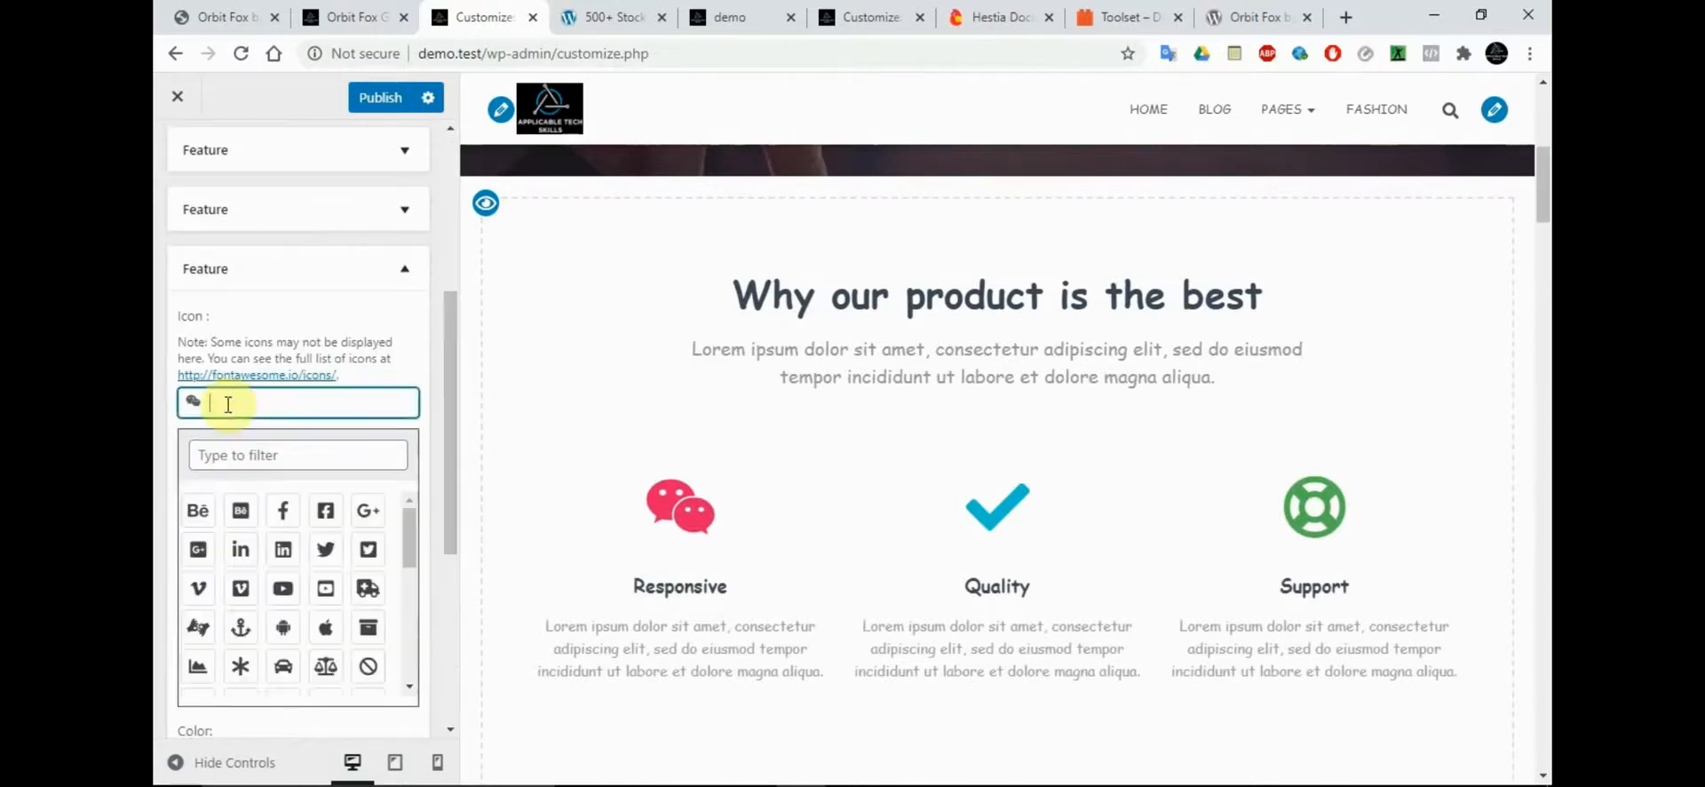
{"action": "left_click", "coordinate": [283, 509]}
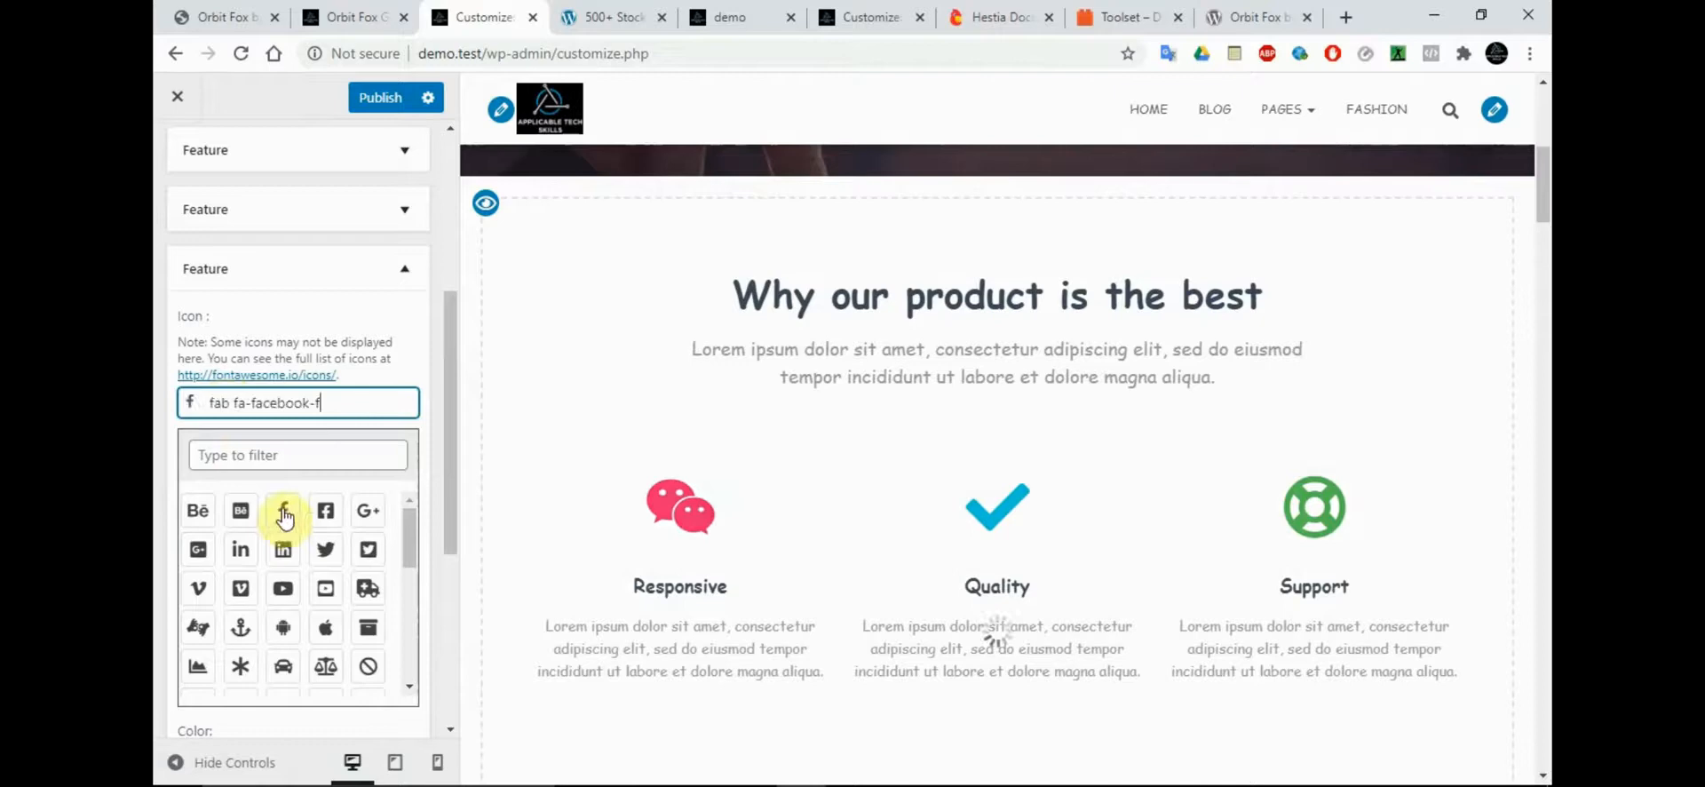
Try filtering the new feature's icon list for Facebook, and clear the filter text
{"action": "left_click", "coordinate": [283, 457]}
{"action": "type", "text": "Fcceb"}
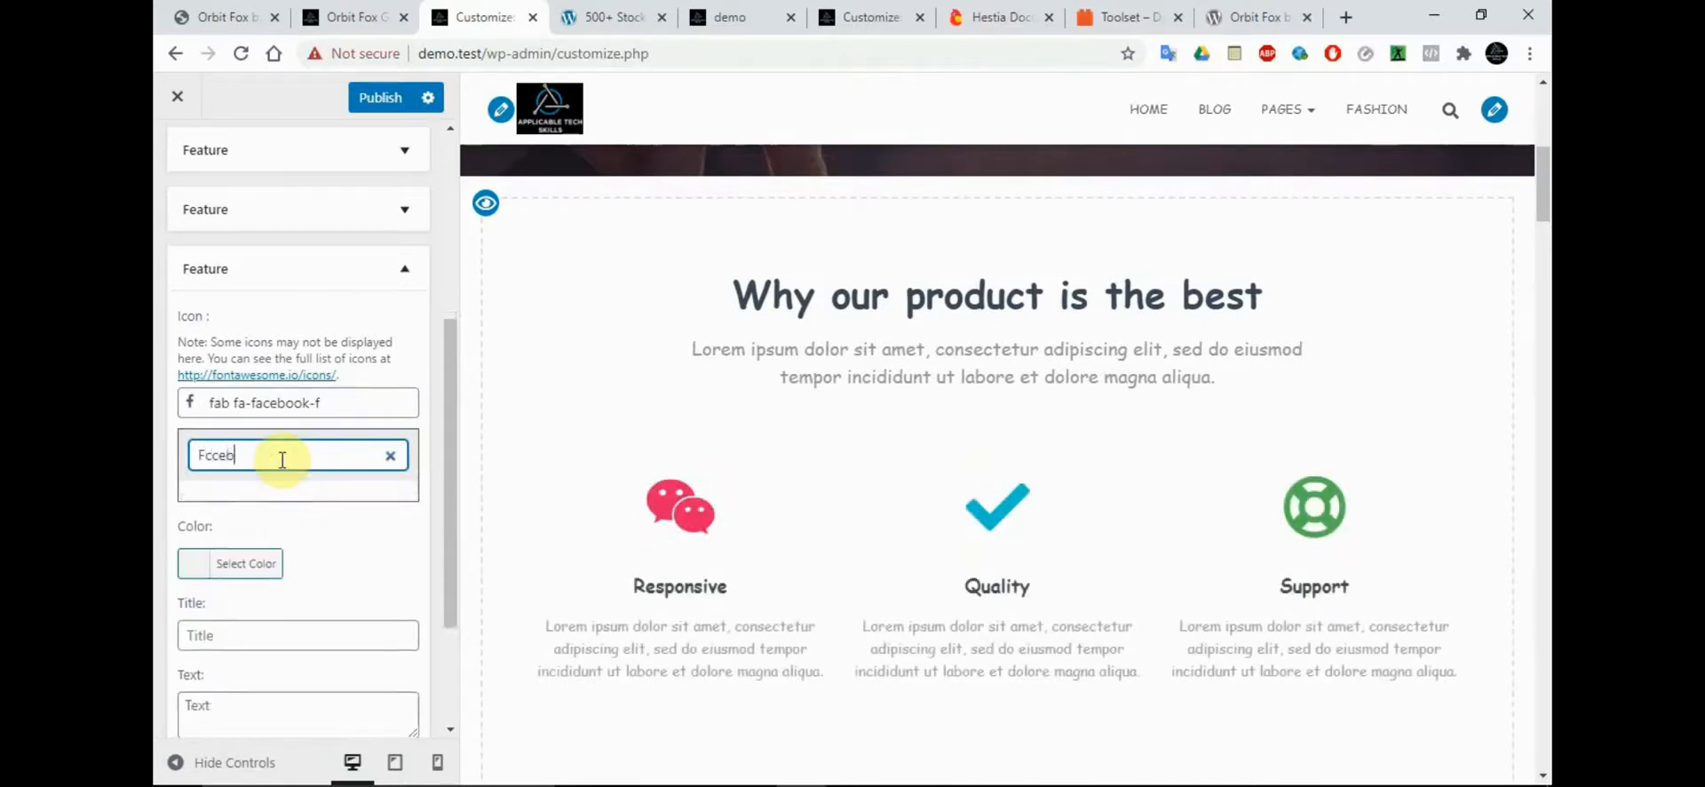
{"action": "key", "text": "BackSpace"}
{"action": "key", "text": "BackSpace"}
{"action": "type", "text": "a"}
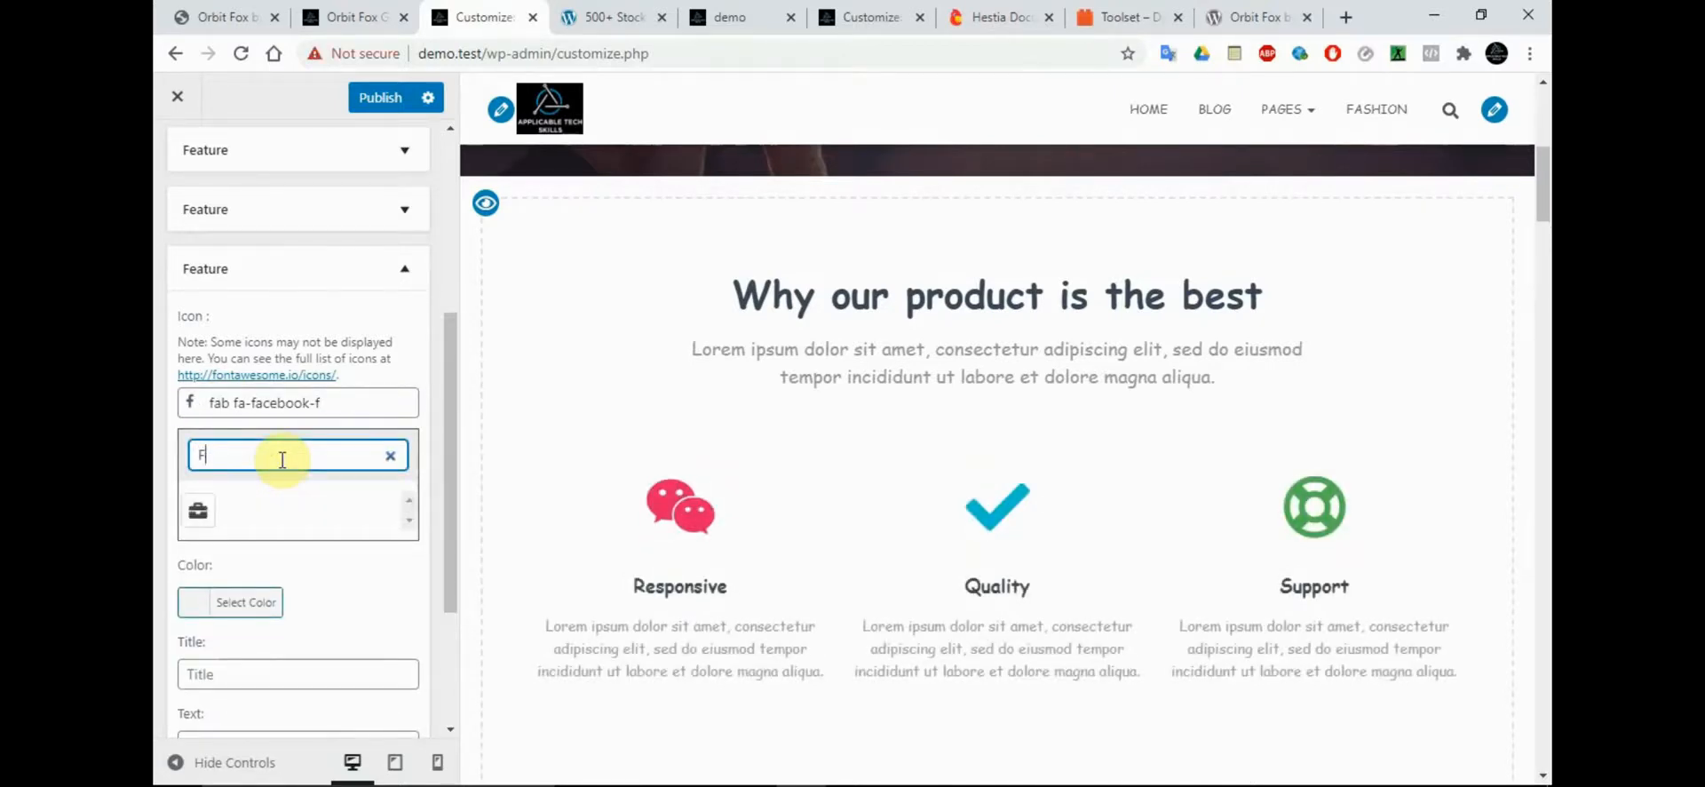
{"action": "key", "text": "BackSpace"}
{"action": "scroll", "coordinate": [312, 435], "scroll_direction": "up", "scroll_amount": 5}
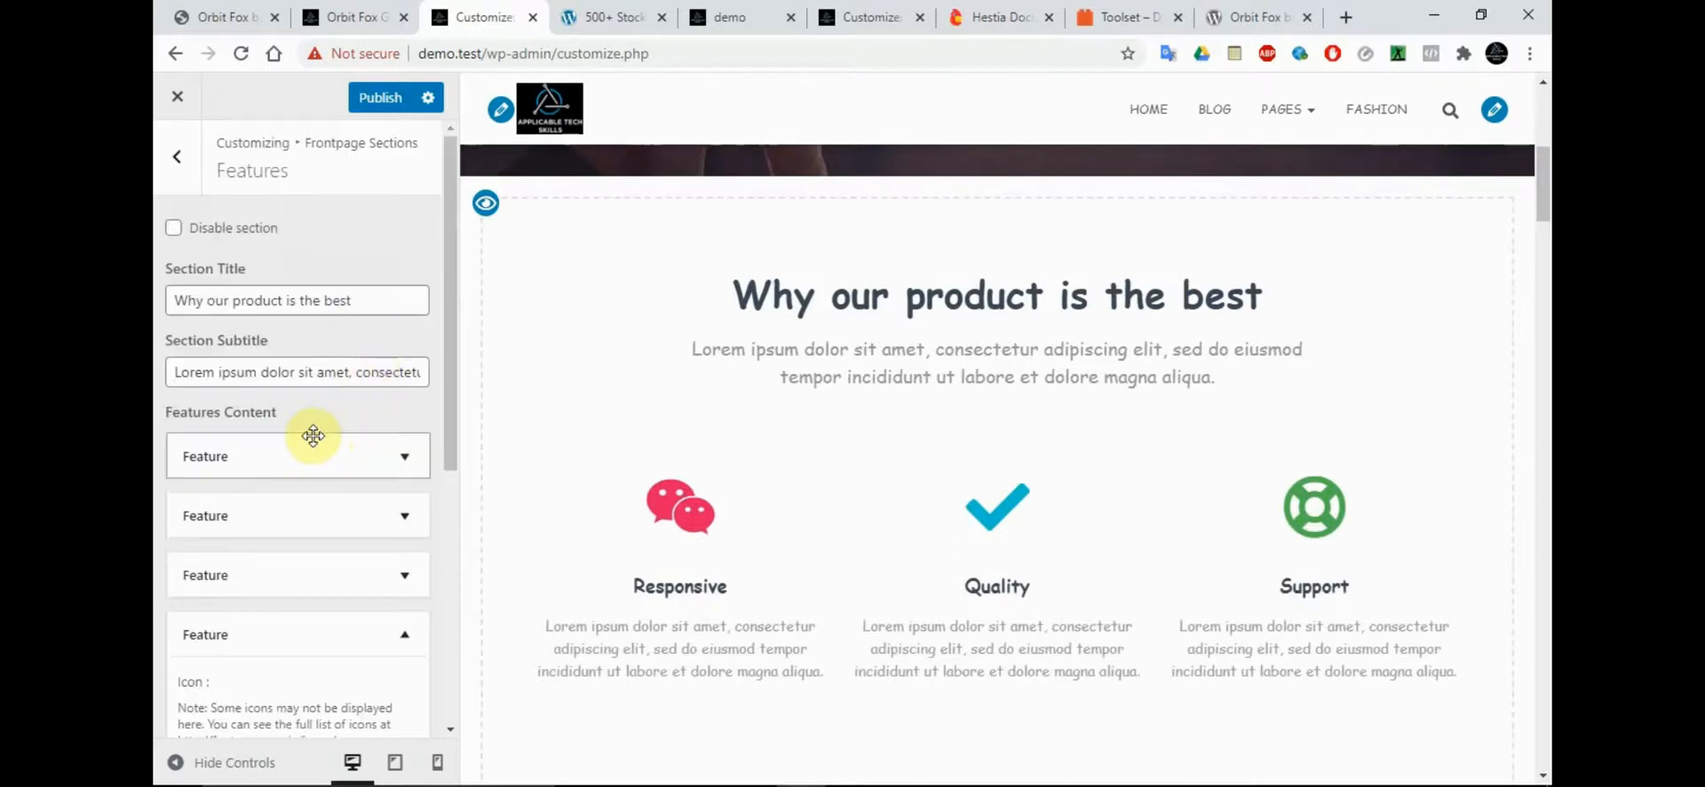
Set the new feature's icon color to the orange preset and check the icon in the page preview
{"action": "left_click_drag", "start_coordinate": [447, 468], "coordinate": [442, 628]}
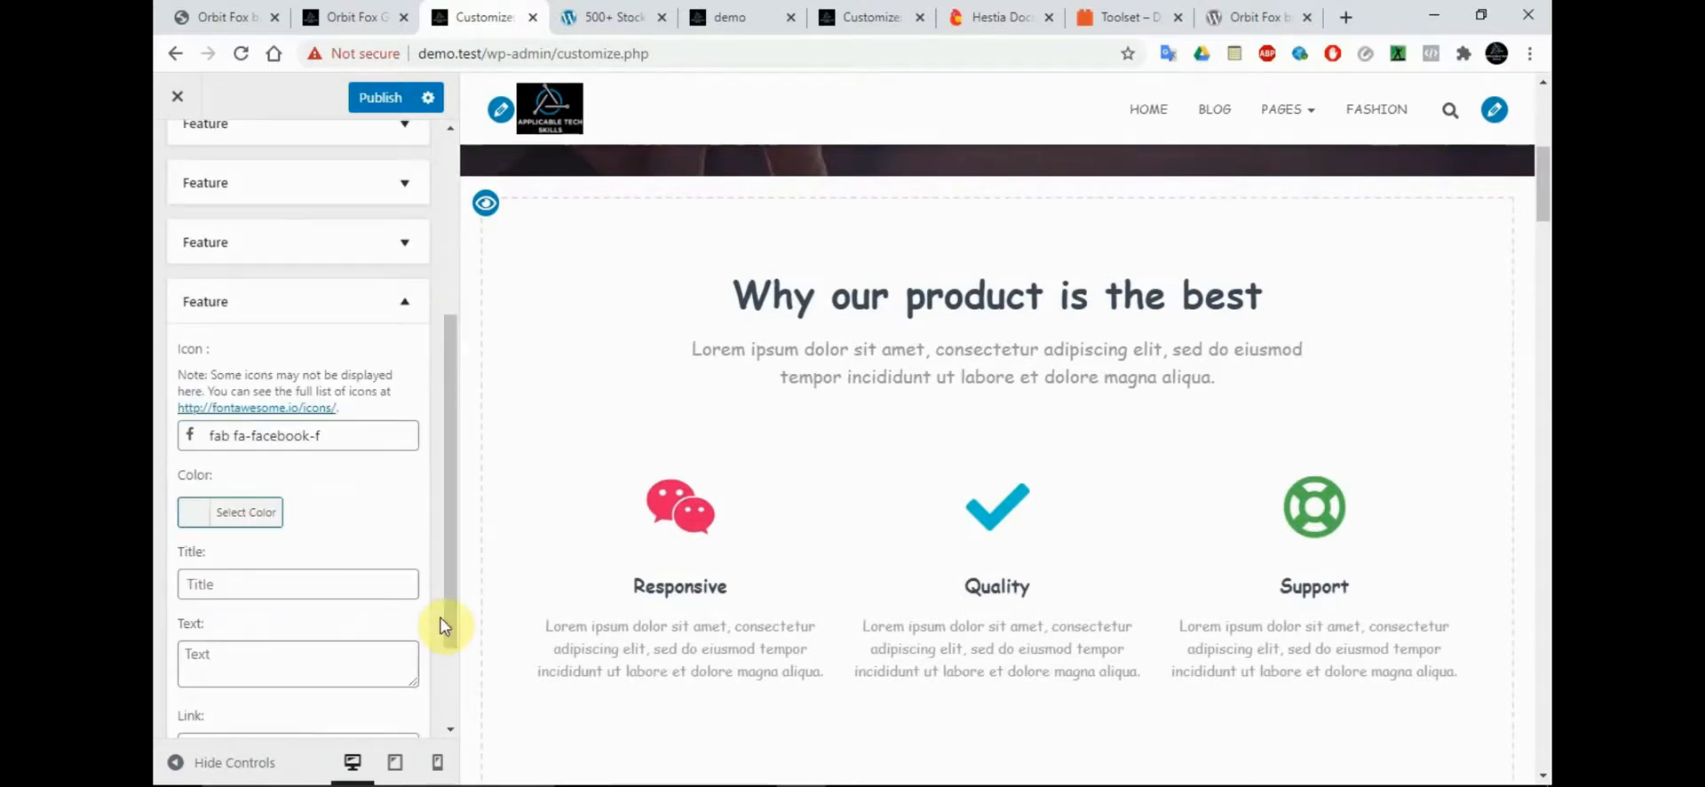
{"action": "left_click", "coordinate": [240, 524]}
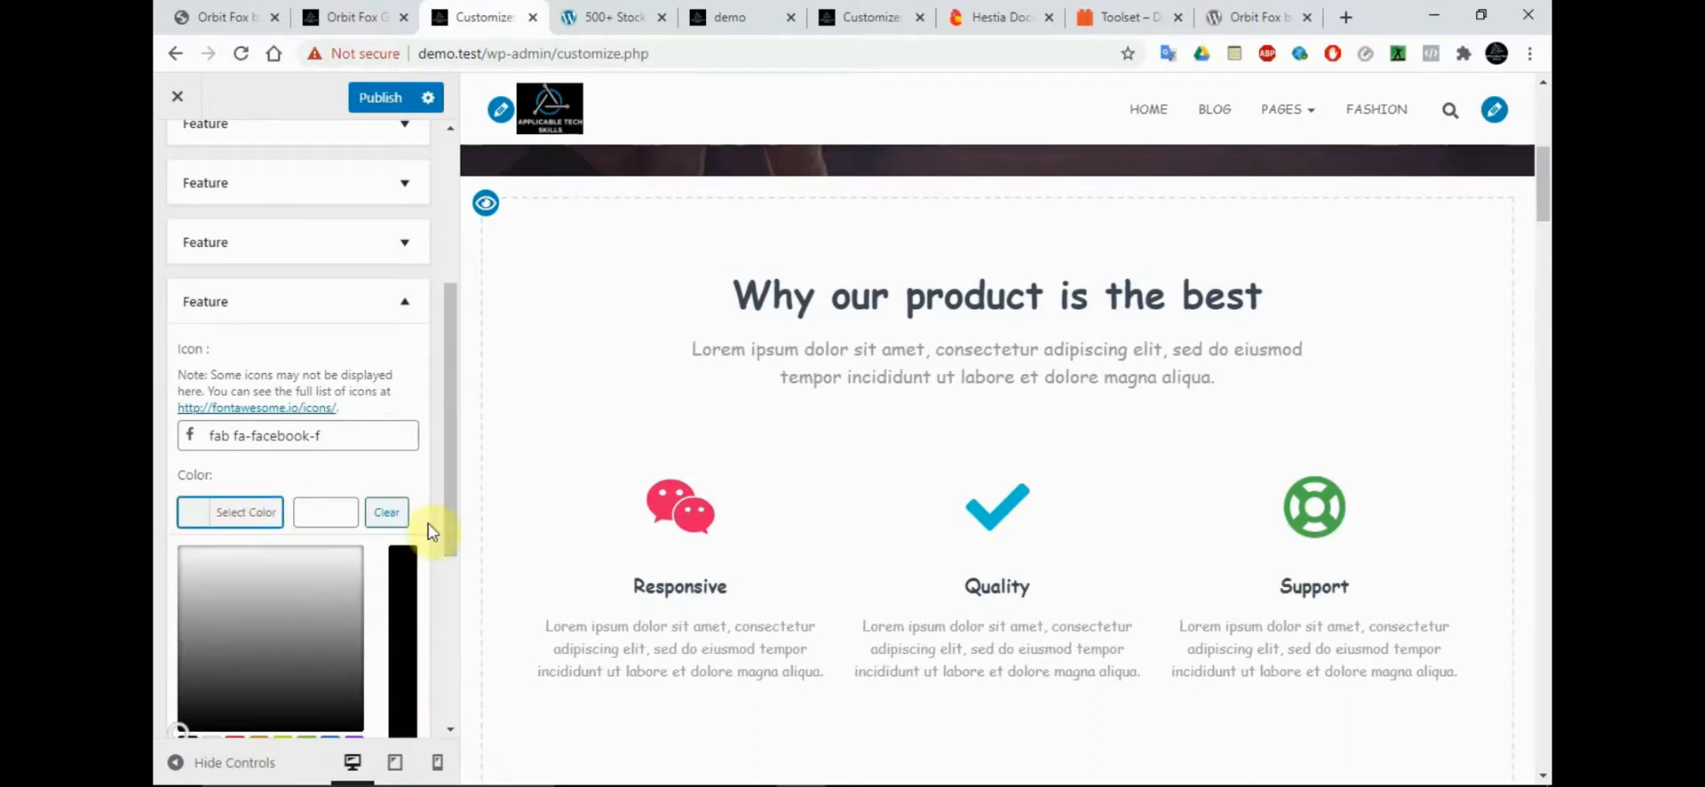
{"action": "left_click_drag", "start_coordinate": [450, 487], "coordinate": [450, 538]}
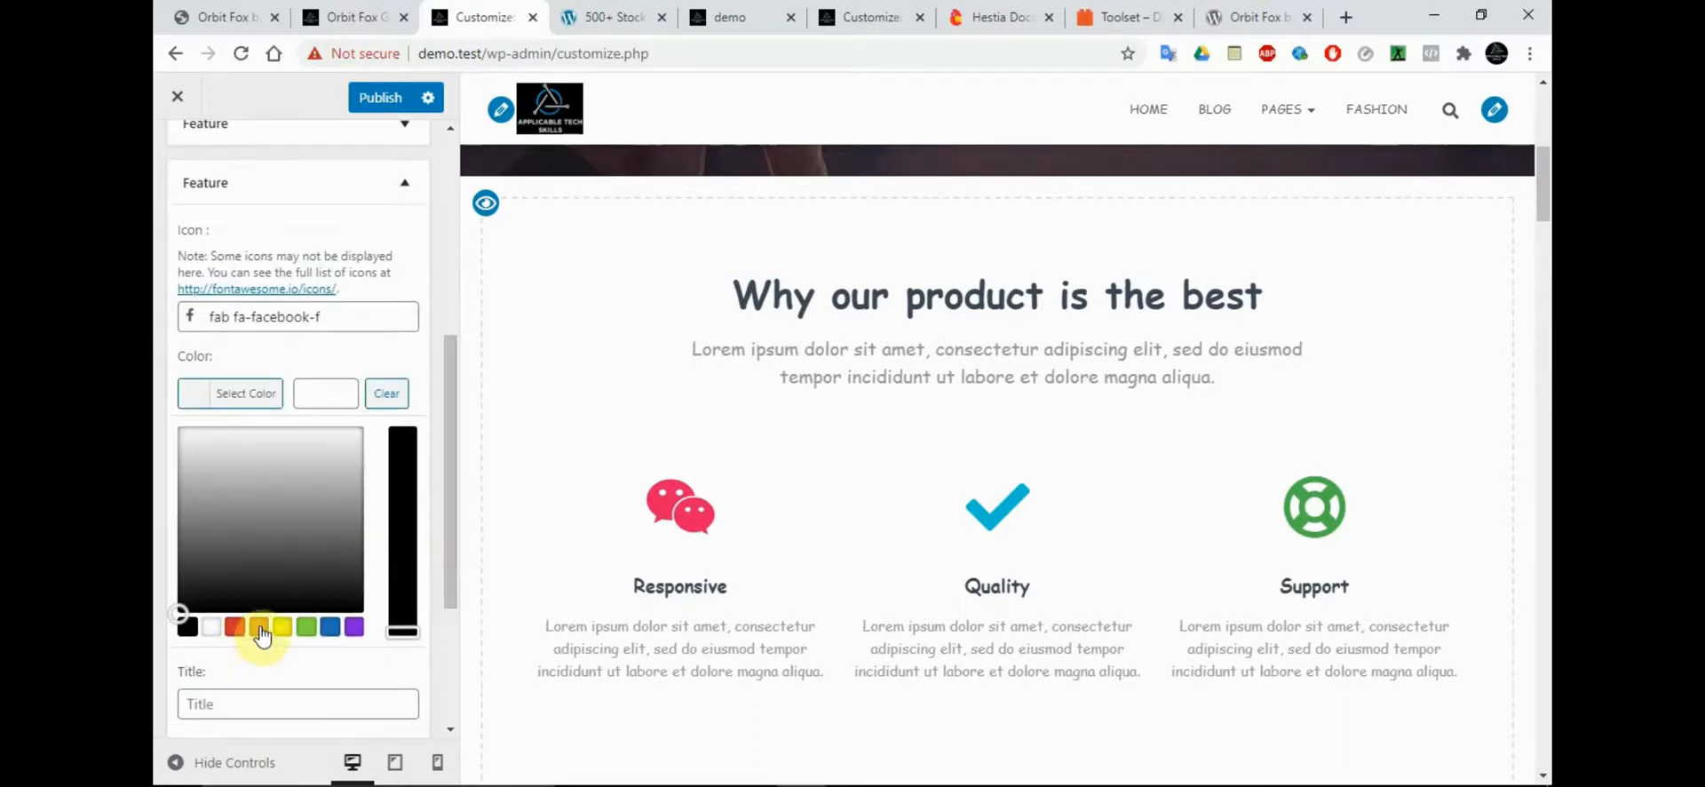
{"action": "left_click", "coordinate": [259, 628]}
{"action": "left_click", "coordinate": [416, 367]}
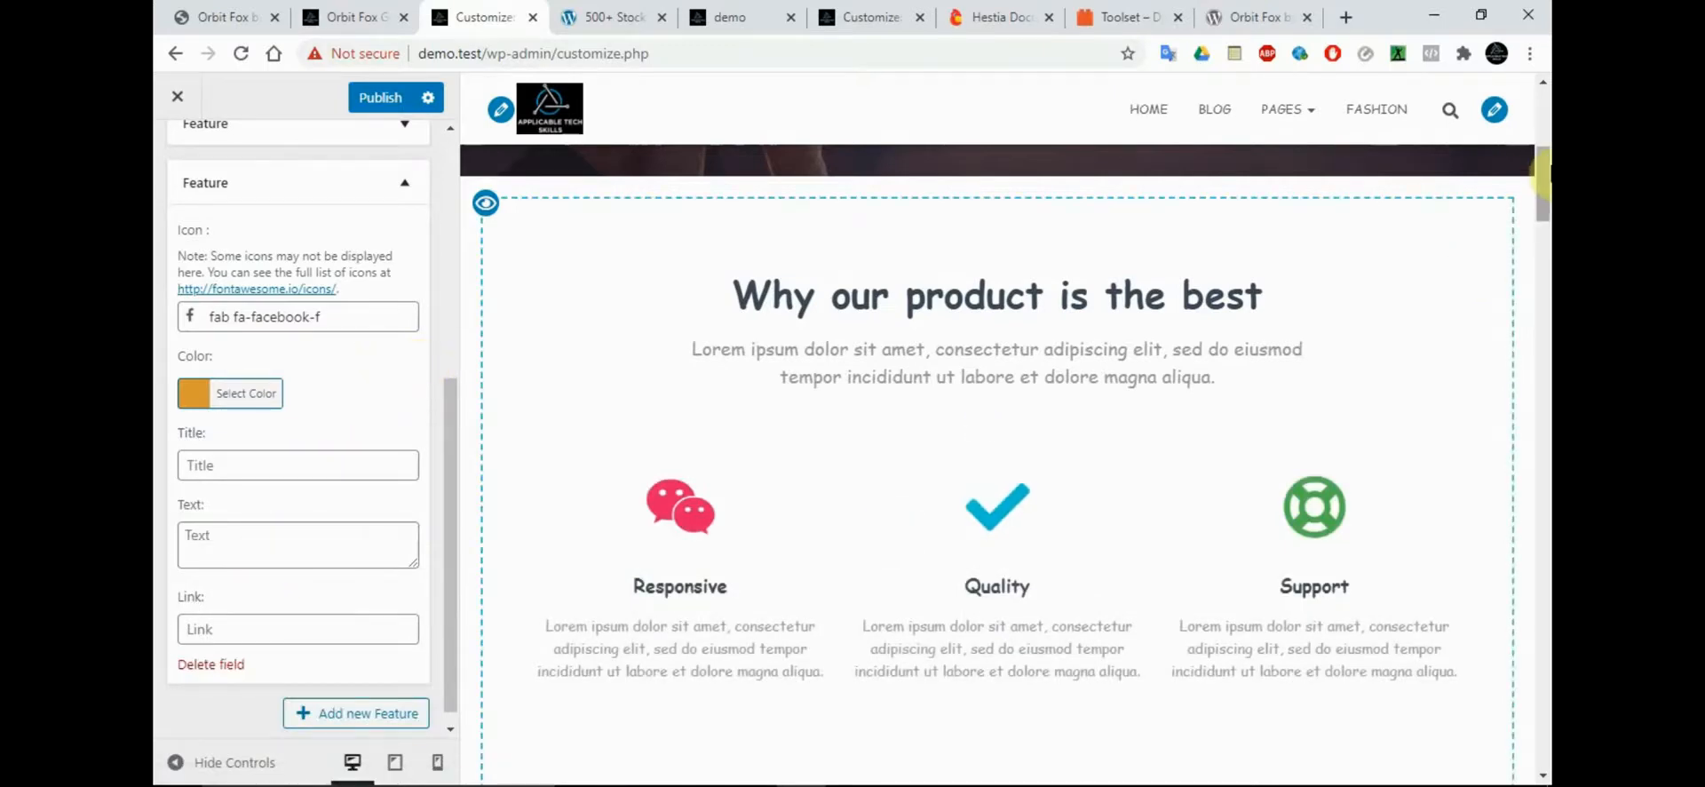
{"action": "scroll", "coordinate": [1542, 203], "scroll_direction": "down", "scroll_amount": 2}
{"action": "scroll", "coordinate": [1543, 202], "scroll_direction": "down", "scroll_amount": 1}
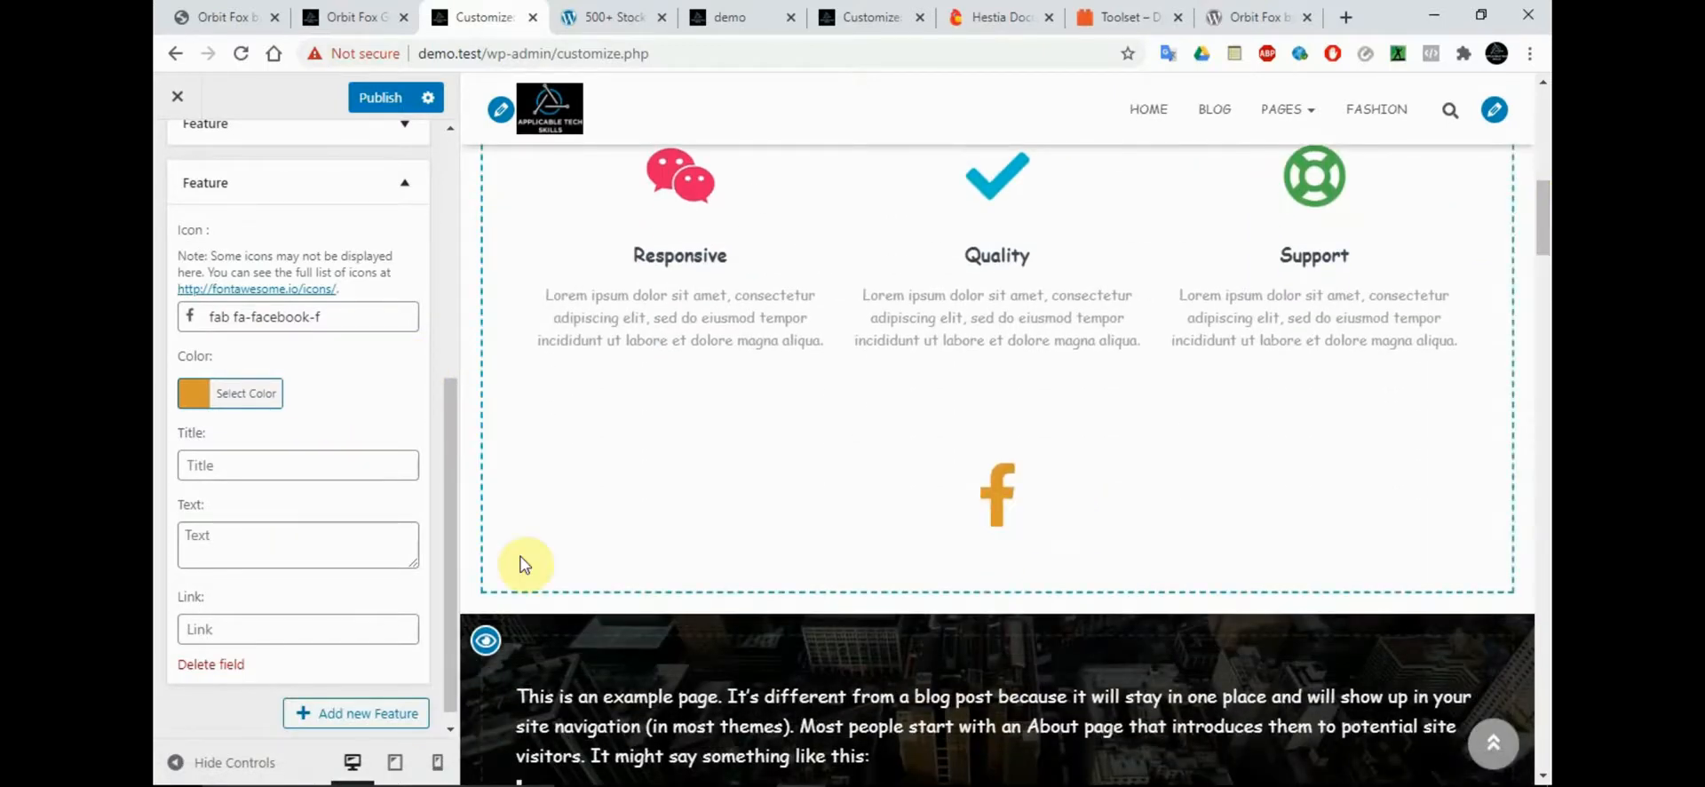
Give the new feature the title Facebook, the text "The social media platform" and the link #
{"action": "left_click", "coordinate": [228, 477]}
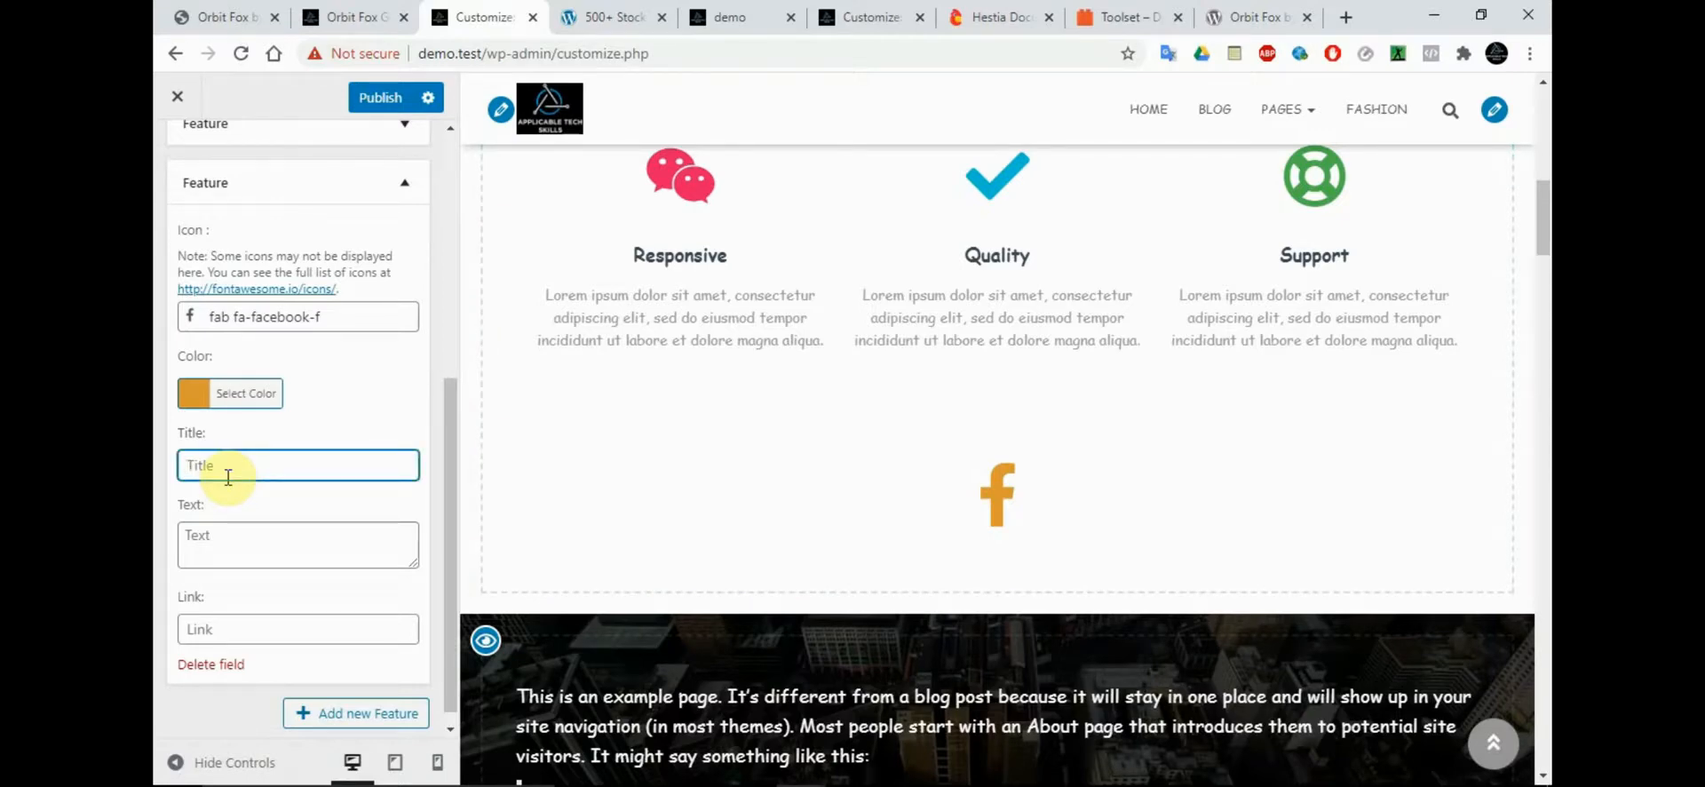
{"action": "type", "text": "FAC"}
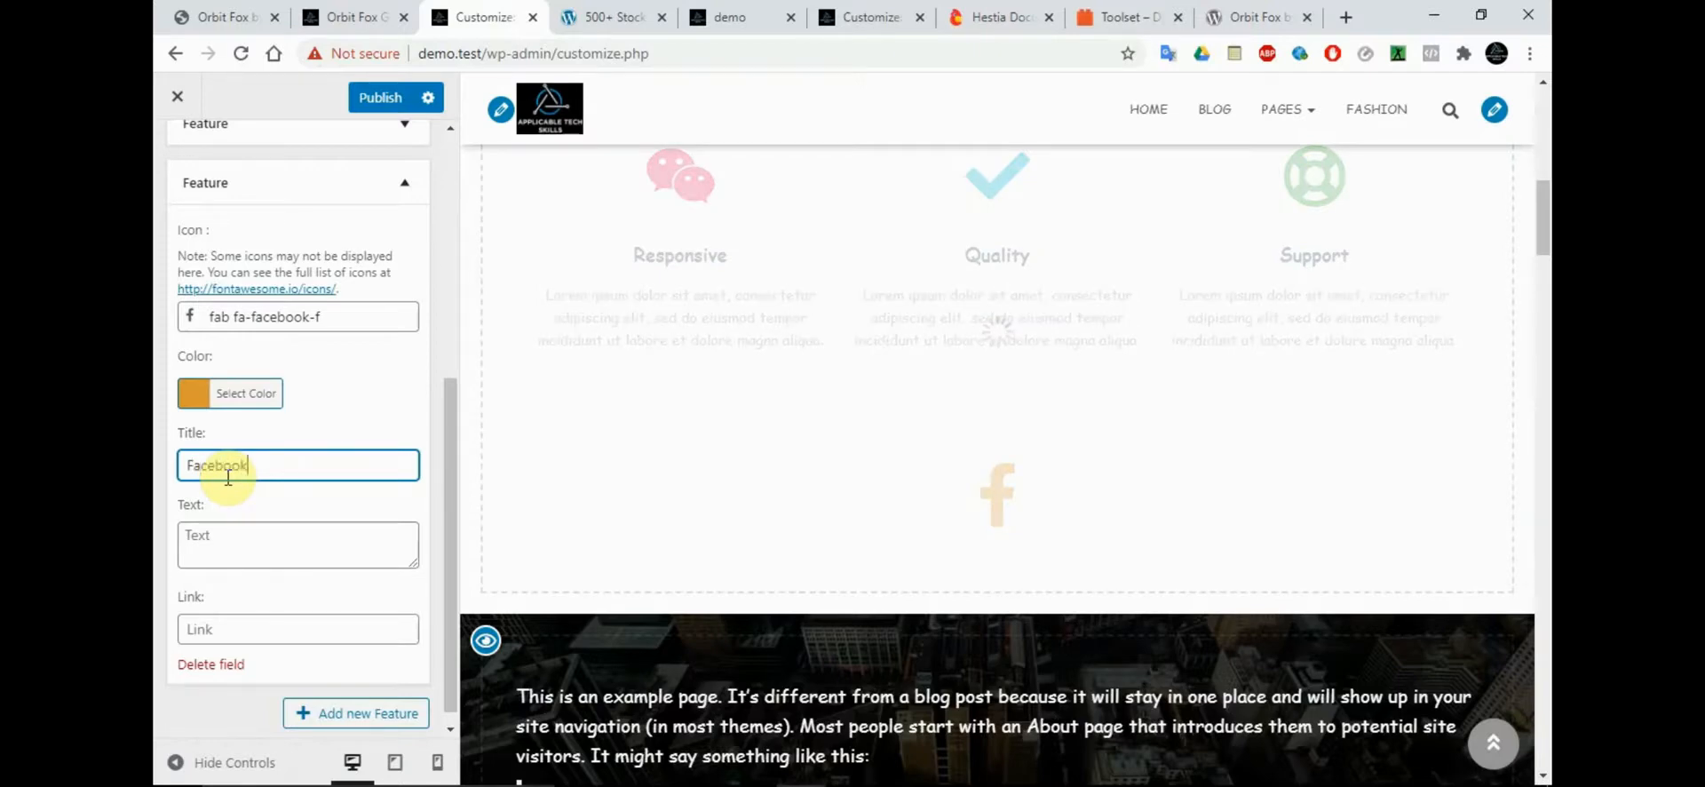
{"action": "left_click", "coordinate": [238, 555]}
{"action": "type", "text": "The social media platform"}
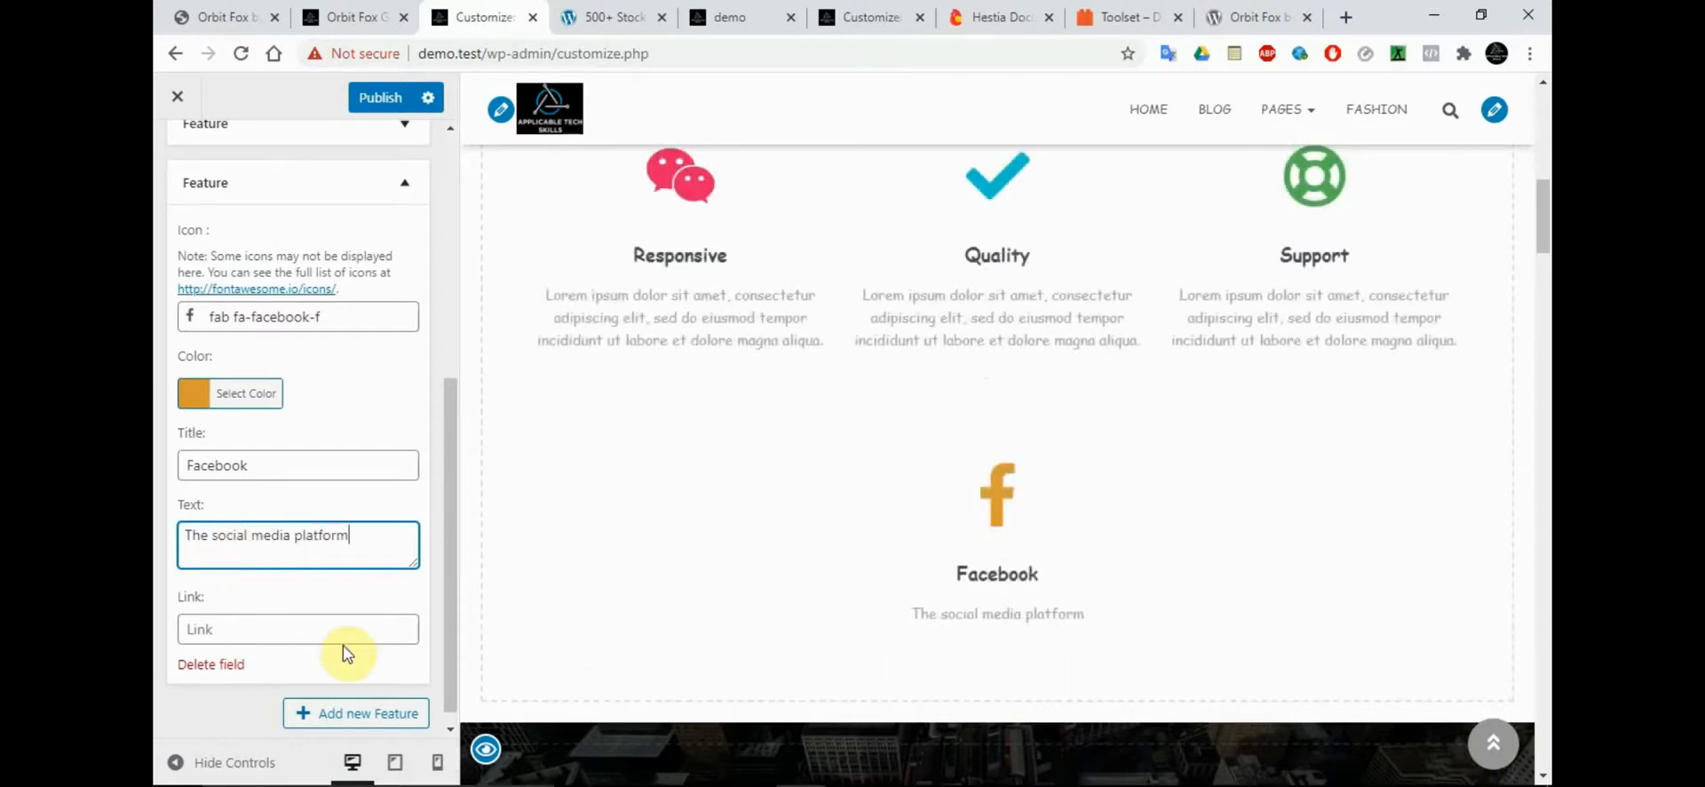
{"action": "left_click", "coordinate": [302, 628]}
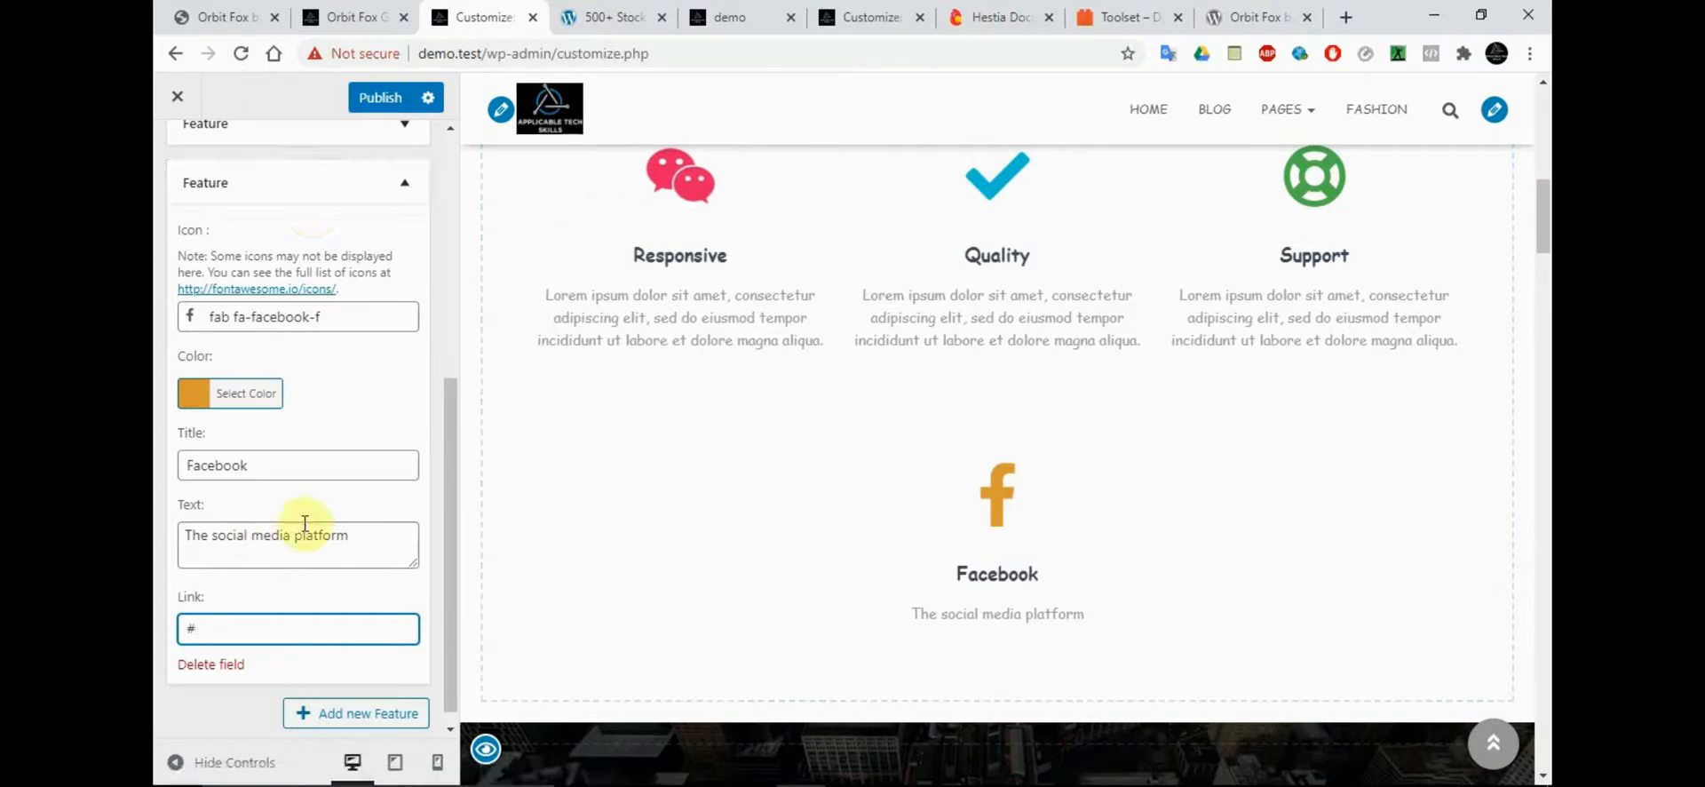
Delete the Facebook feature, and disable the Features section briefly before enabling it again
{"action": "left_click", "coordinate": [220, 666]}
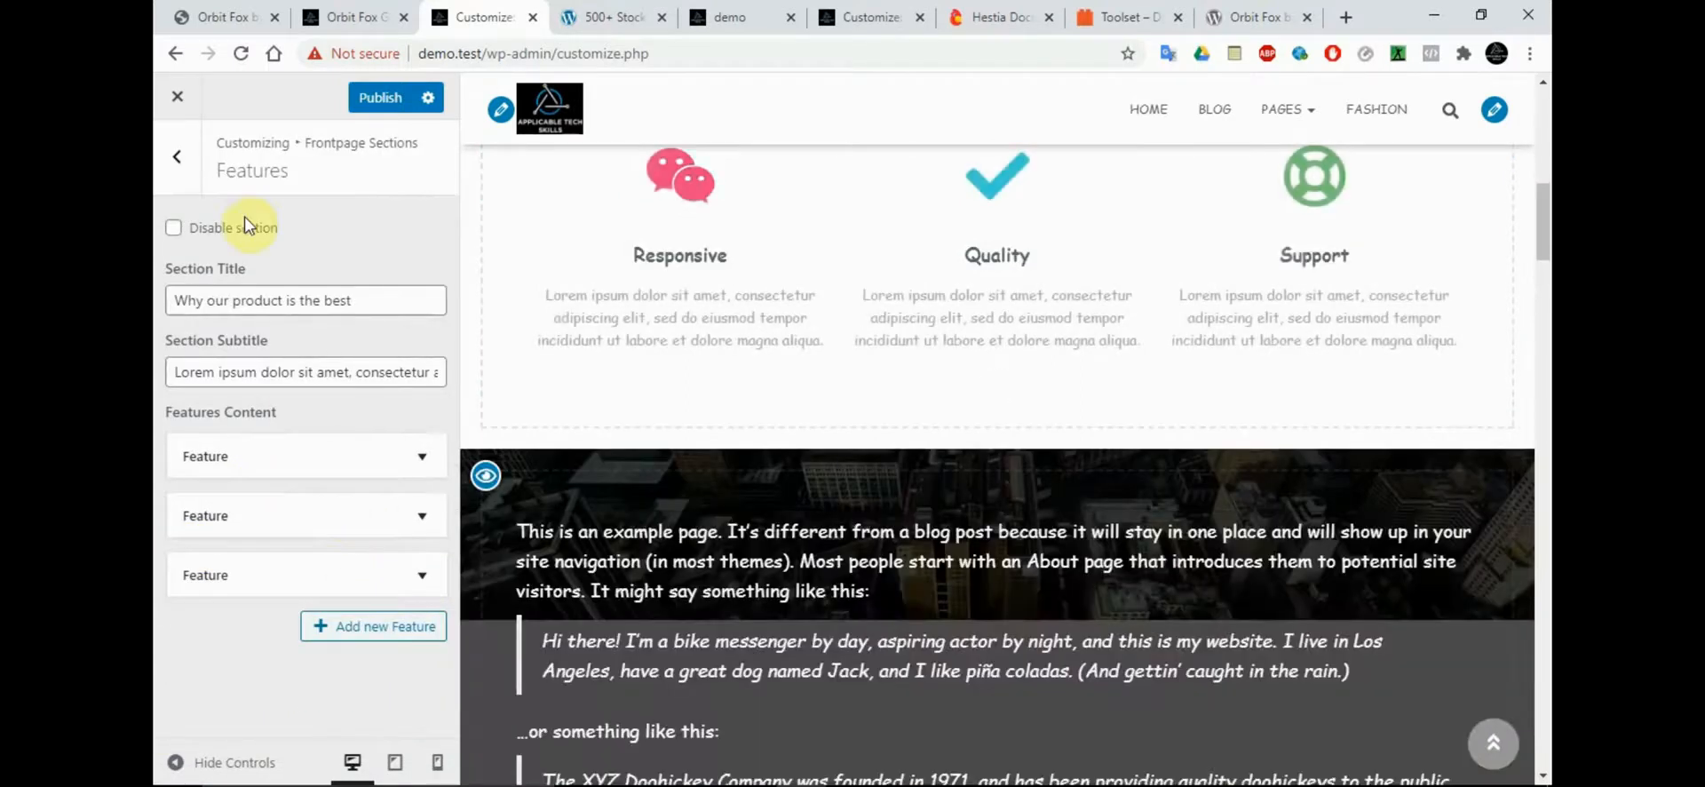
{"action": "left_click", "coordinate": [175, 231]}
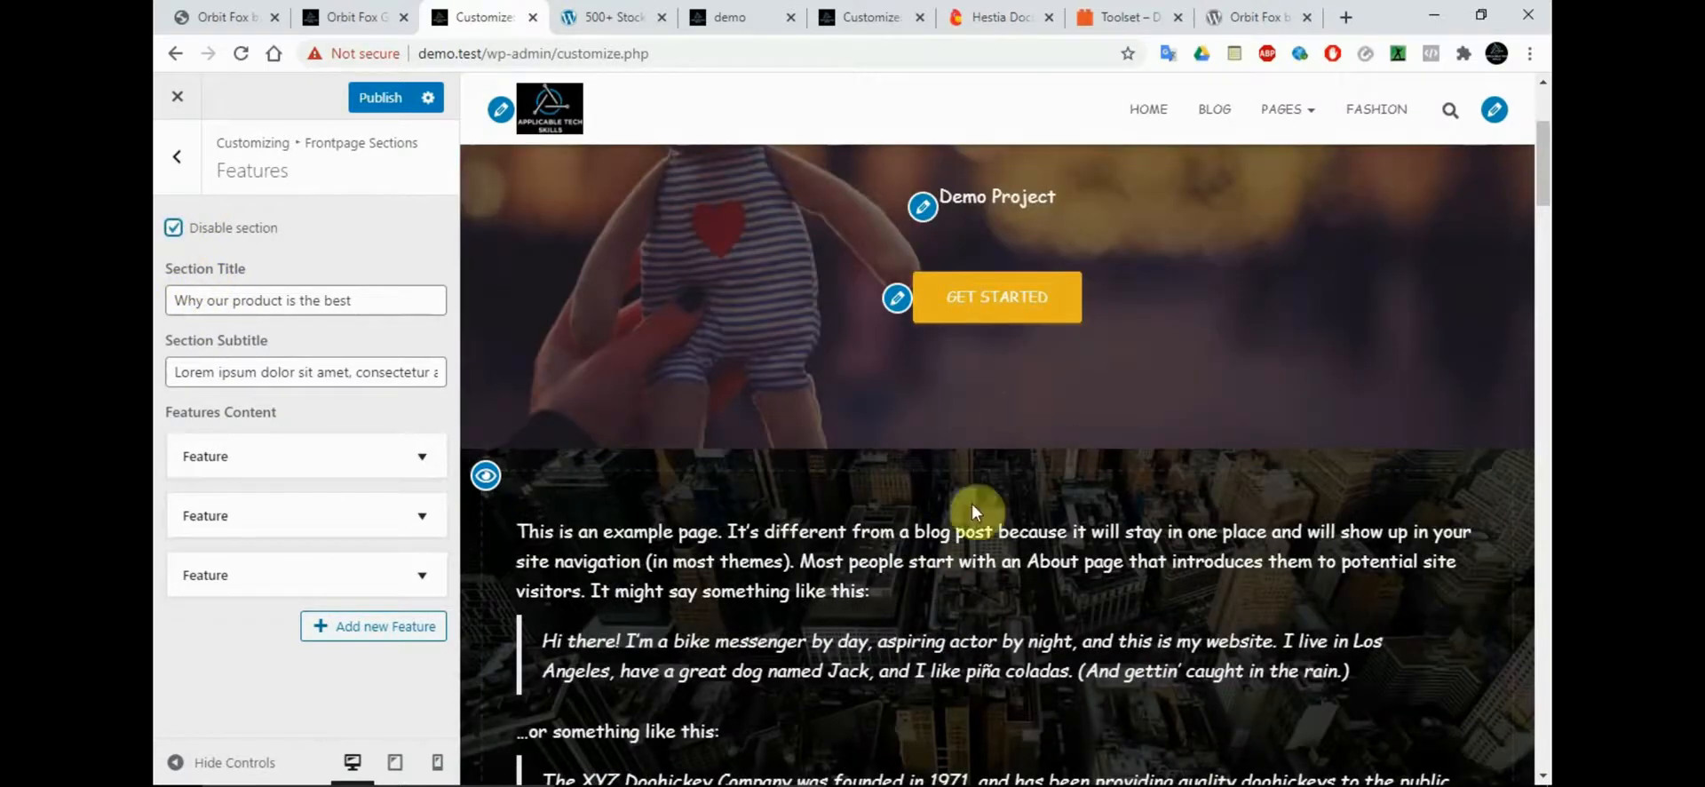
{"action": "left_click", "coordinate": [175, 233]}
Disable the About section of the front page, check the preview, and return to the Frontpage Sections list
{"action": "left_click", "coordinate": [176, 158]}
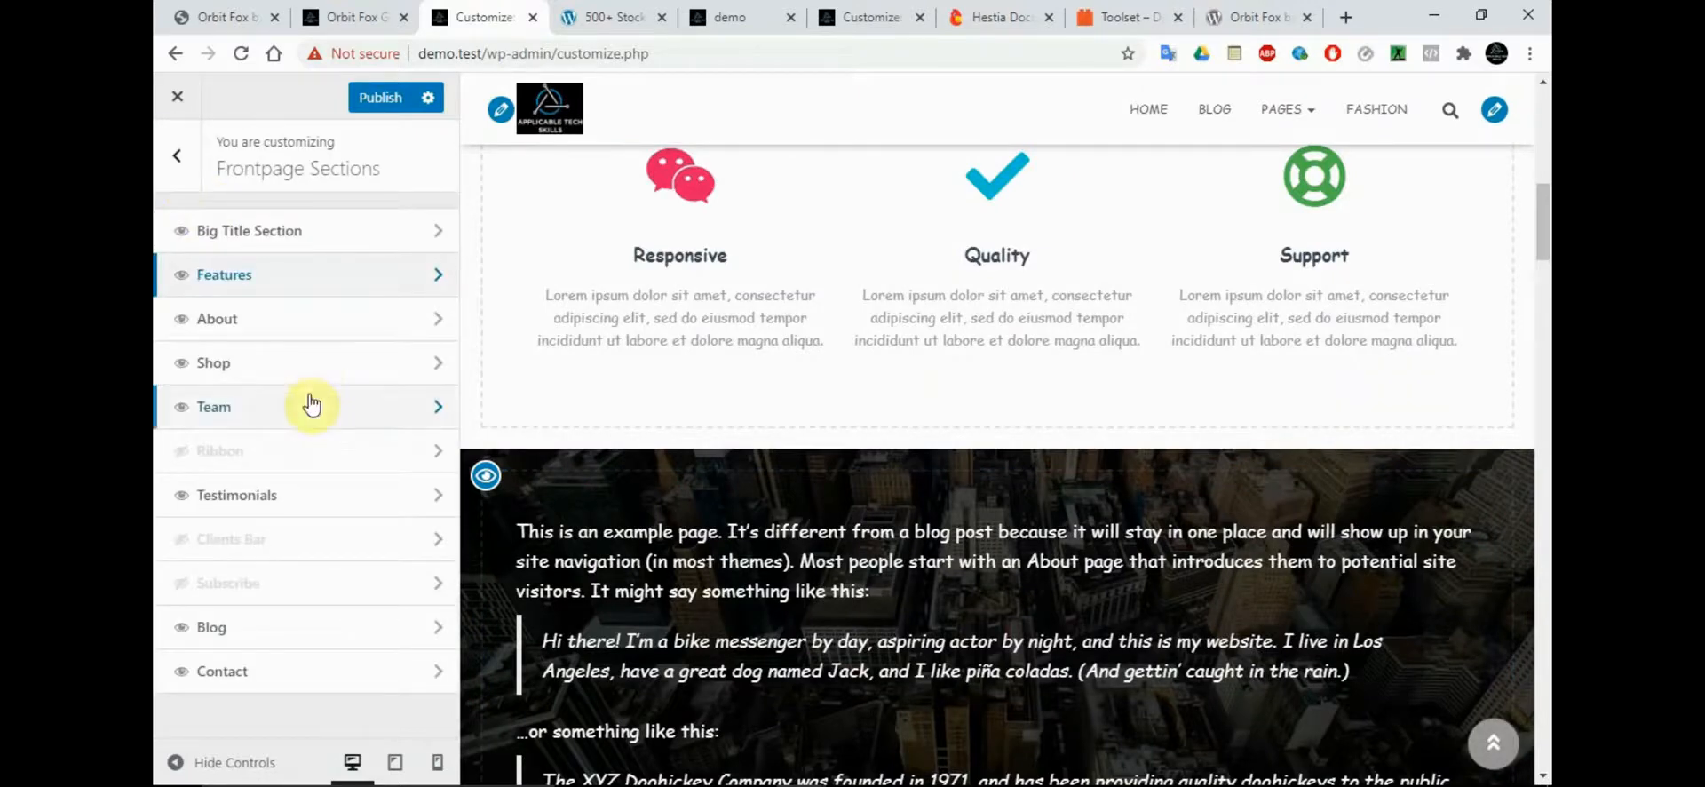
{"action": "left_click", "coordinate": [348, 327]}
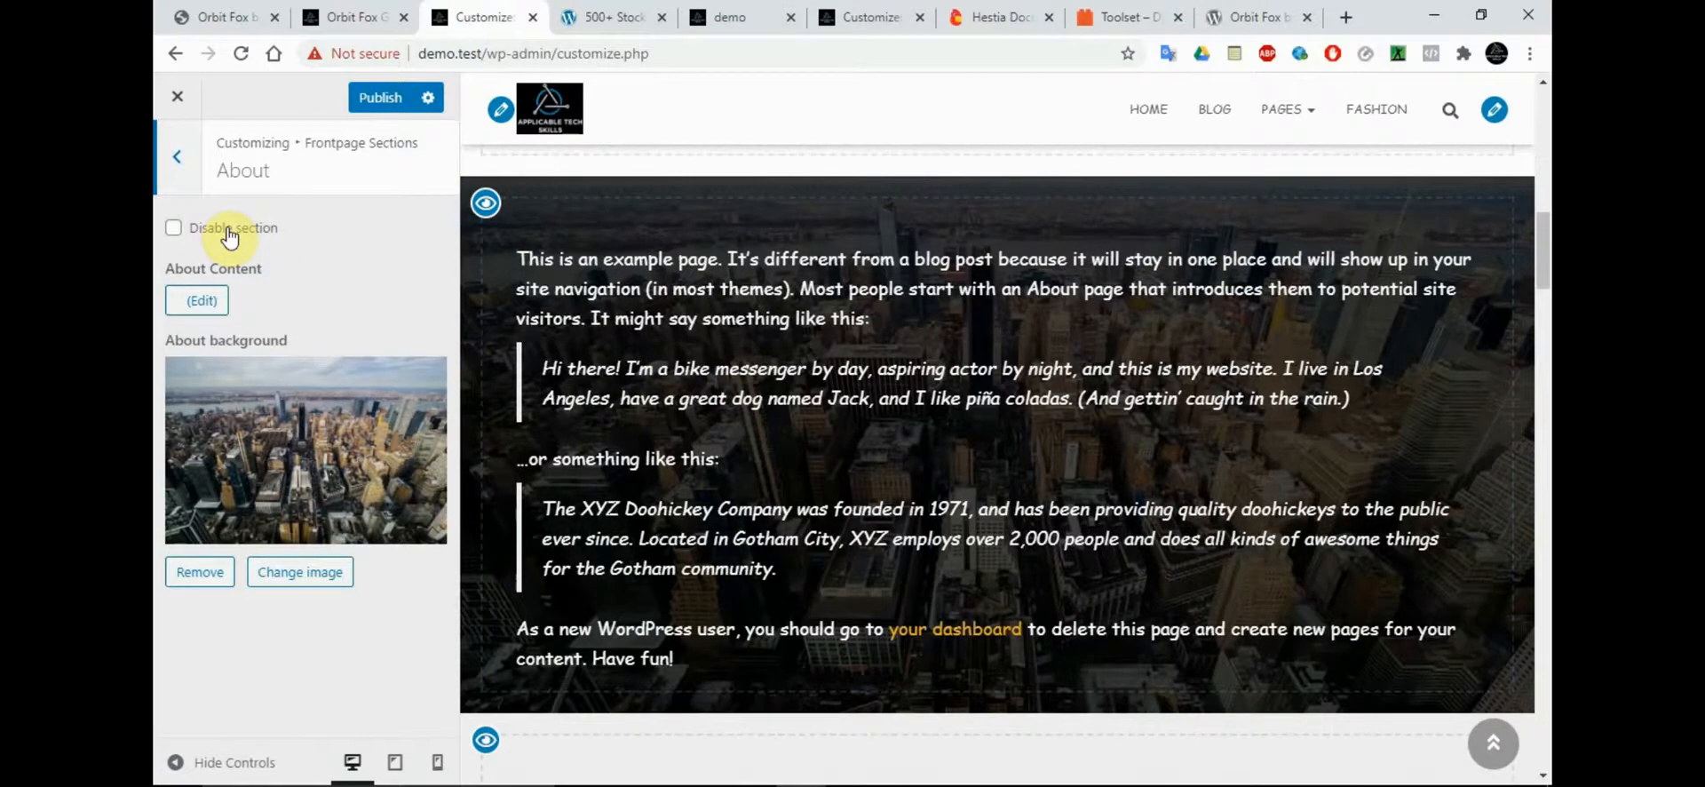
{"action": "left_click", "coordinate": [229, 237]}
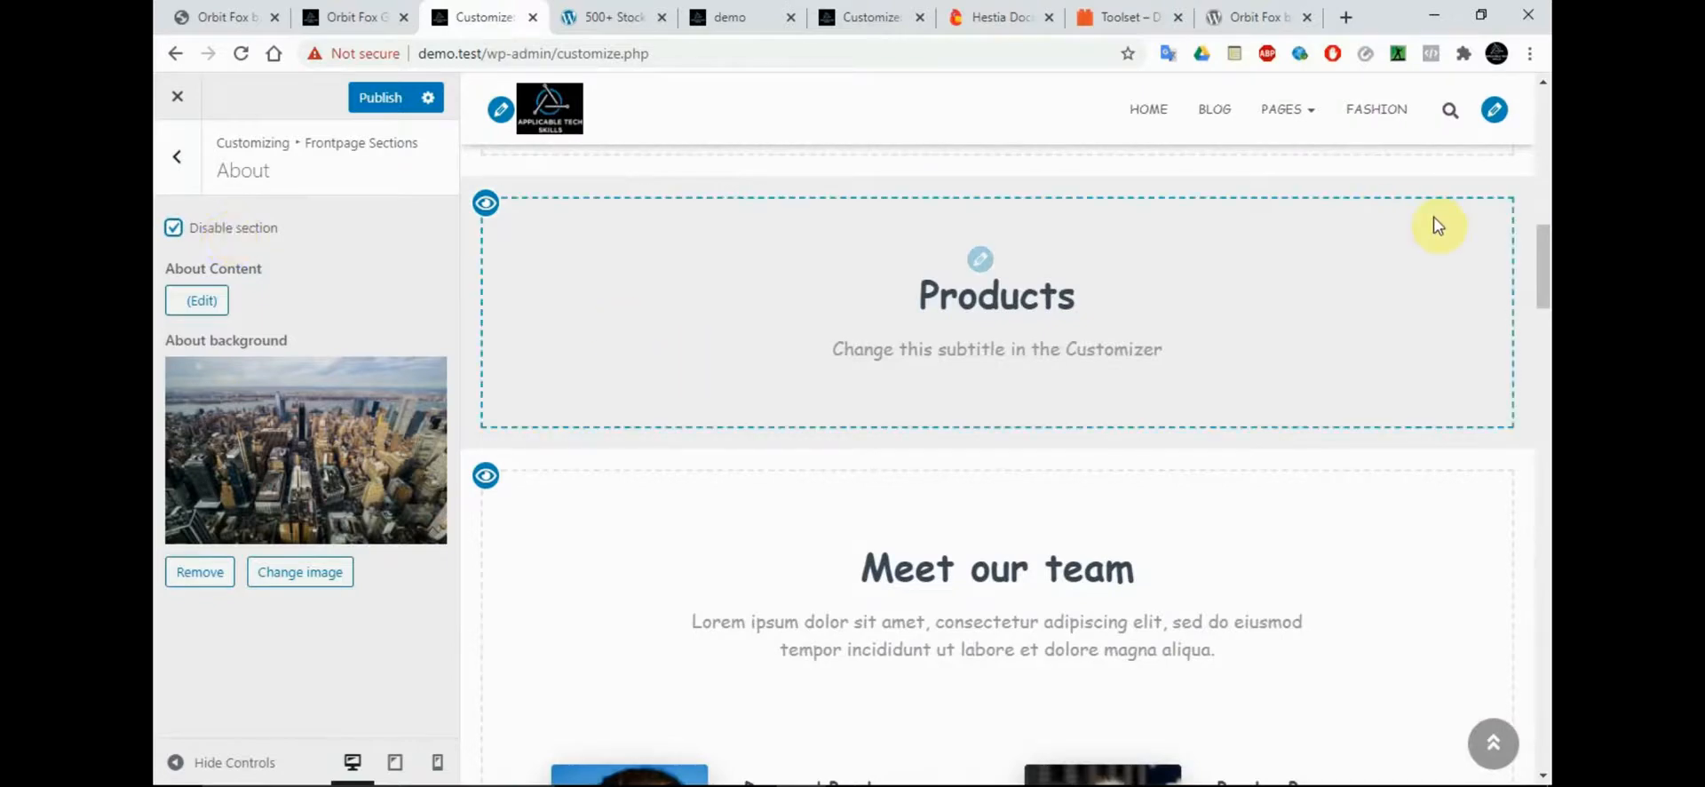
{"action": "left_click_drag", "start_coordinate": [1544, 262], "coordinate": [1543, 214]}
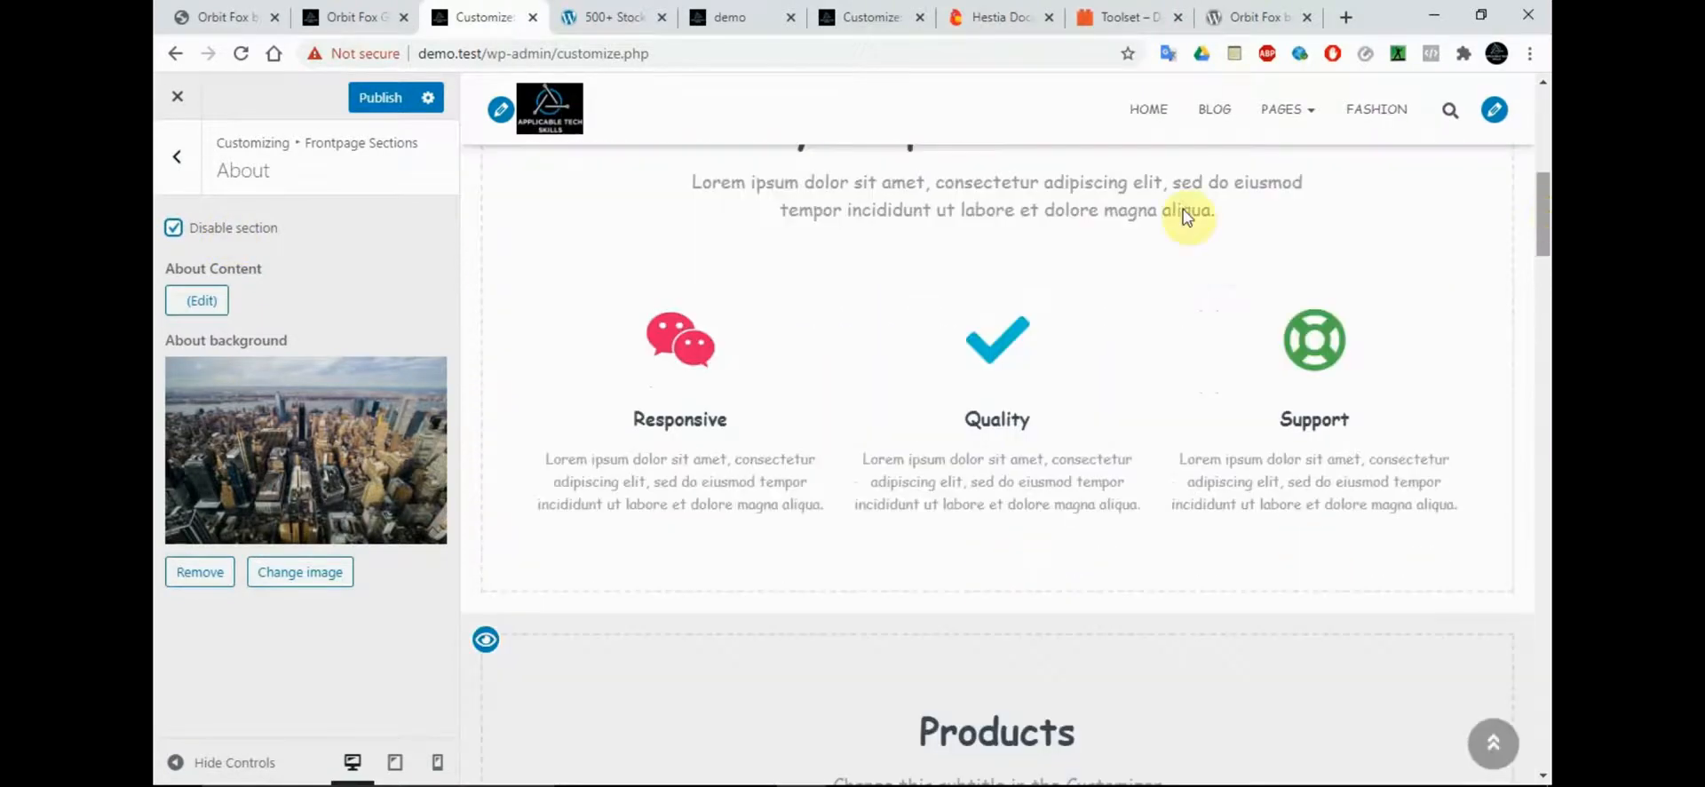
{"action": "left_click", "coordinate": [178, 169]}
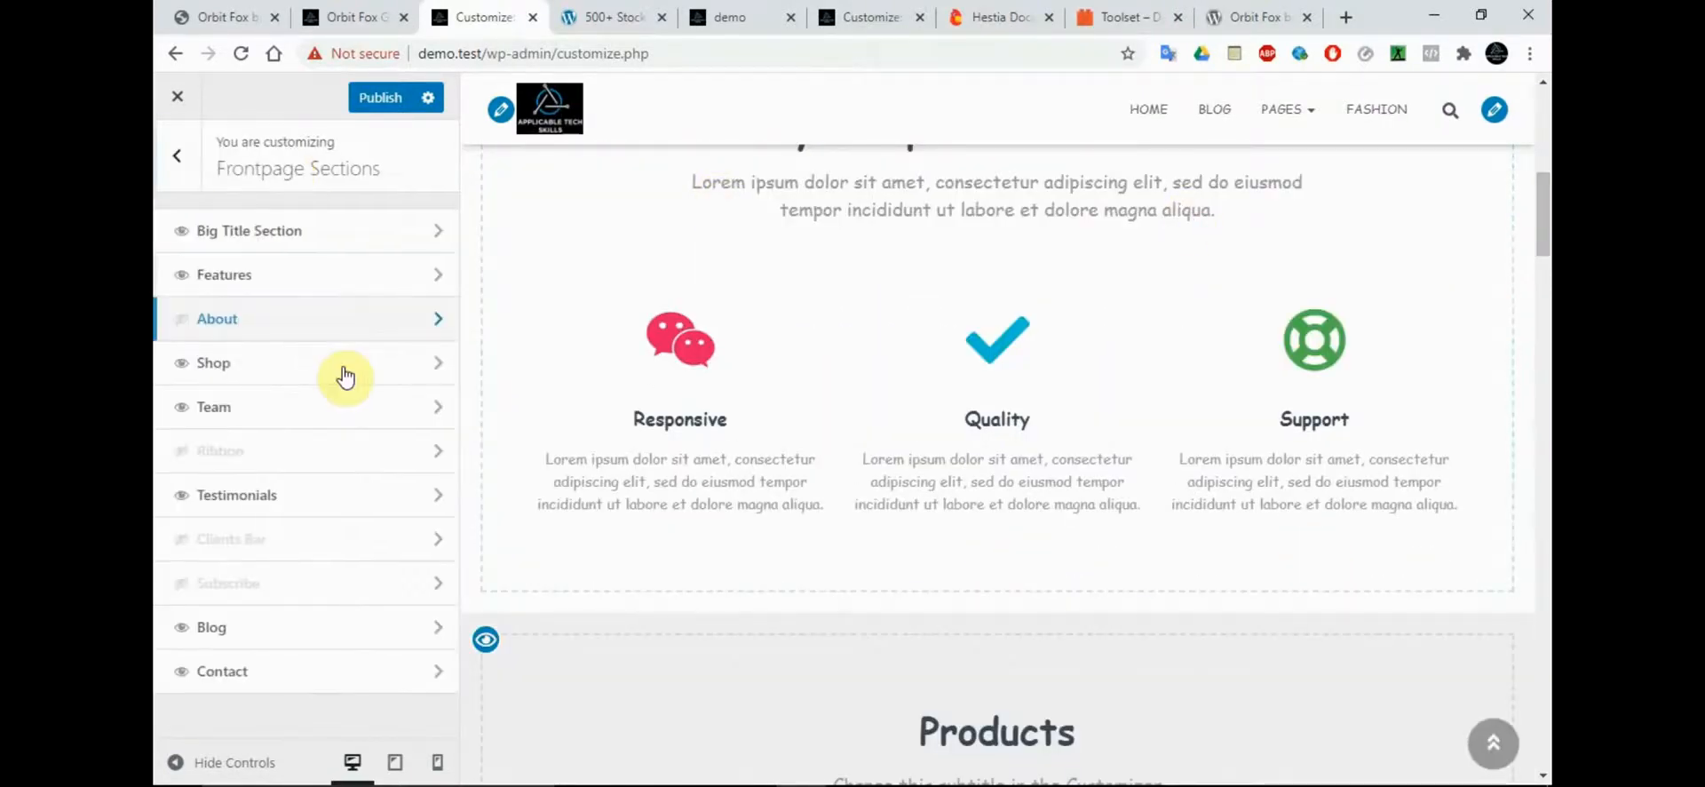
Open the Team section and compare the first team member's settings with the team cards in the page preview
{"action": "left_click", "coordinate": [316, 416]}
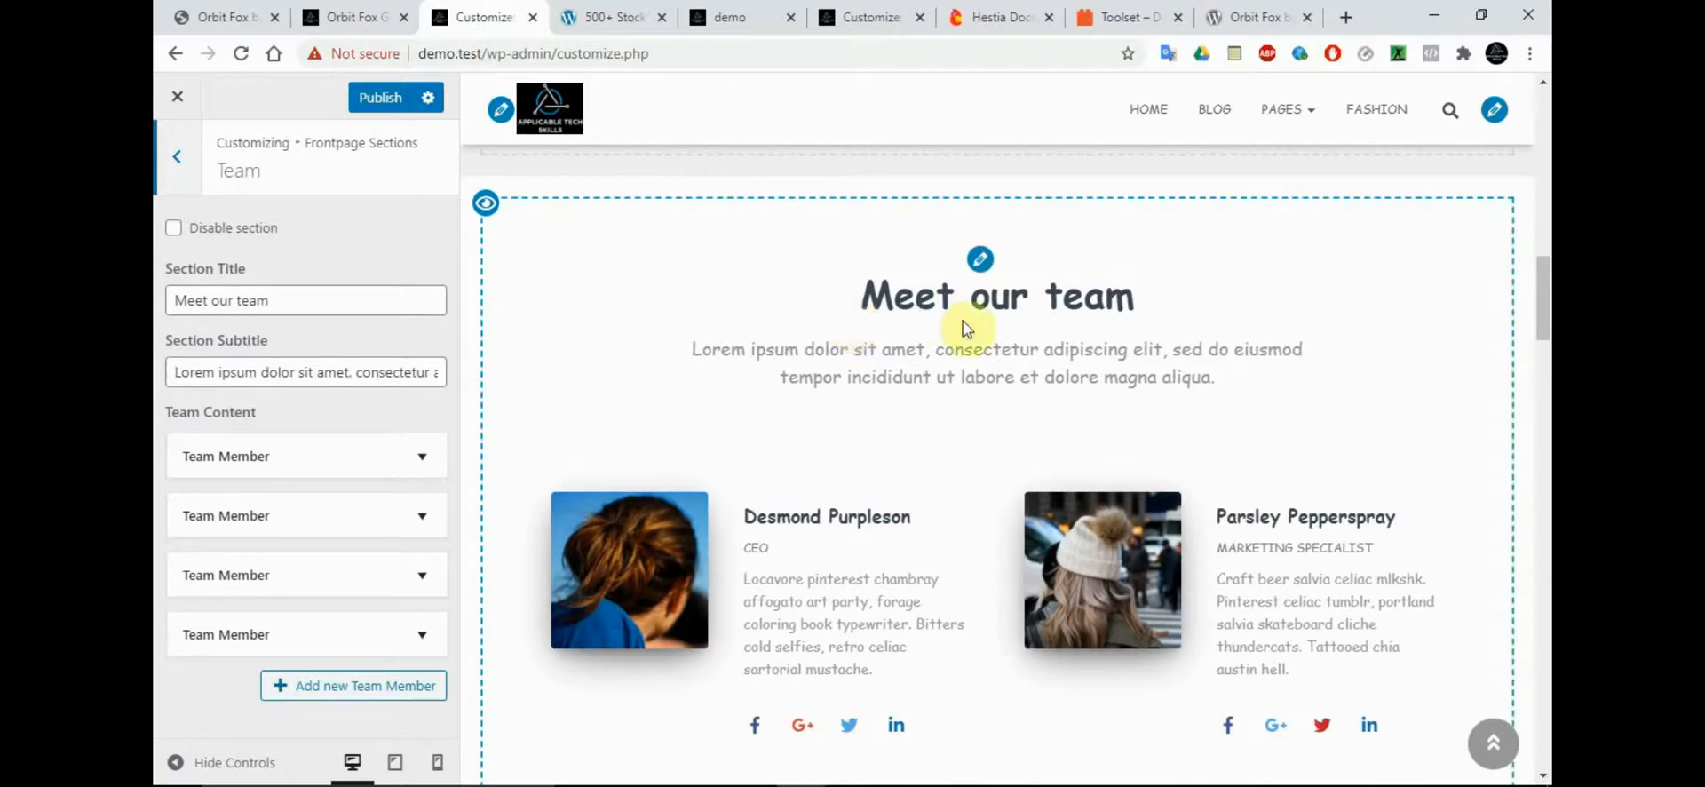
{"action": "scroll", "coordinate": [1542, 285], "scroll_direction": "down", "scroll_amount": 3}
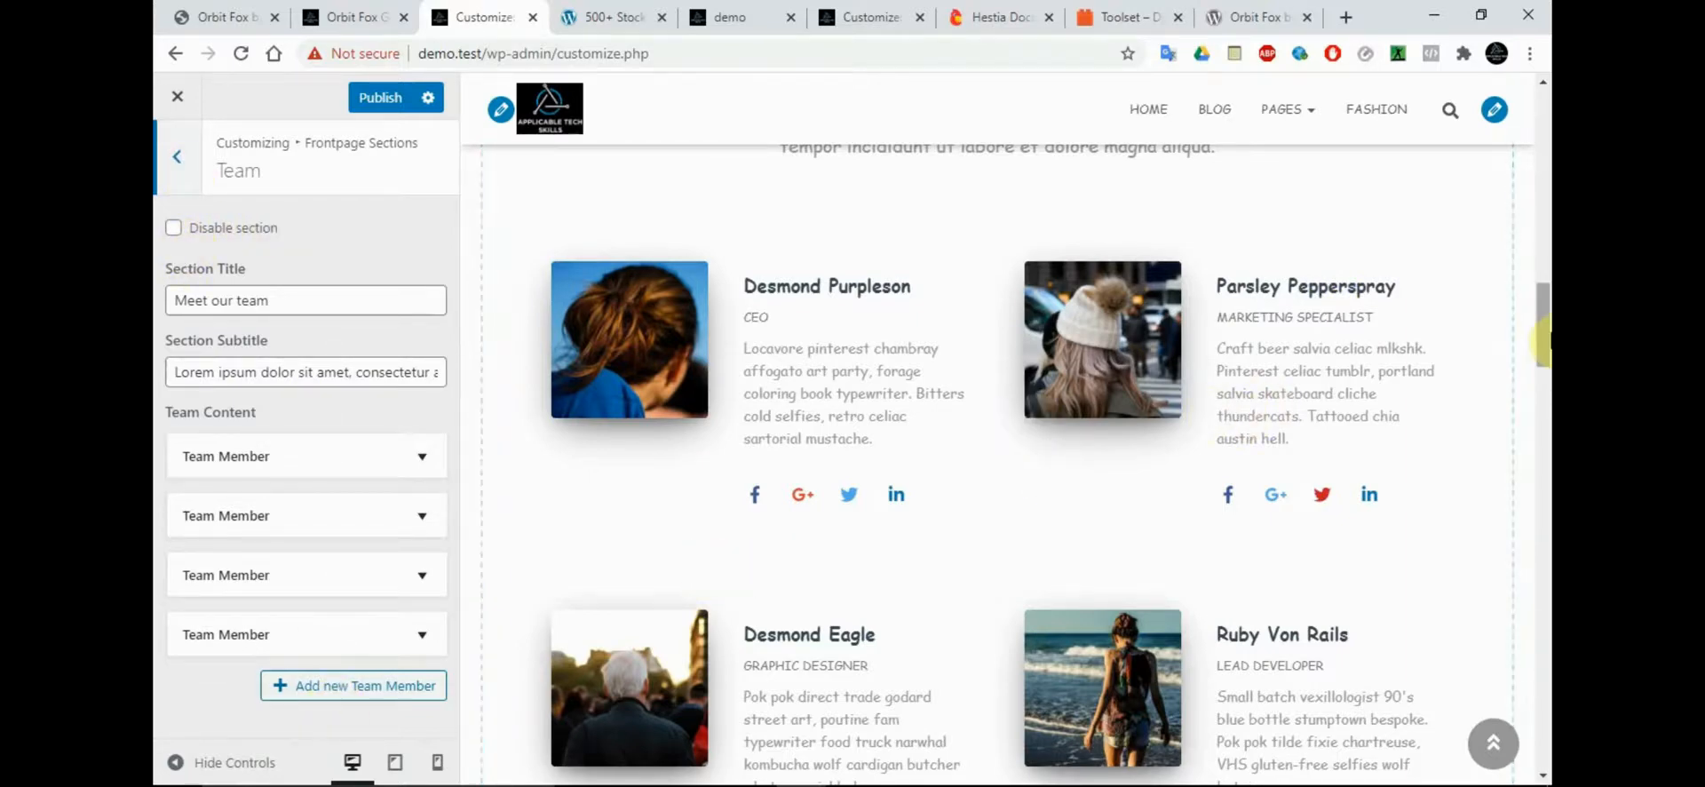
{"action": "left_click_drag", "start_coordinate": [1543, 351], "coordinate": [1547, 388]}
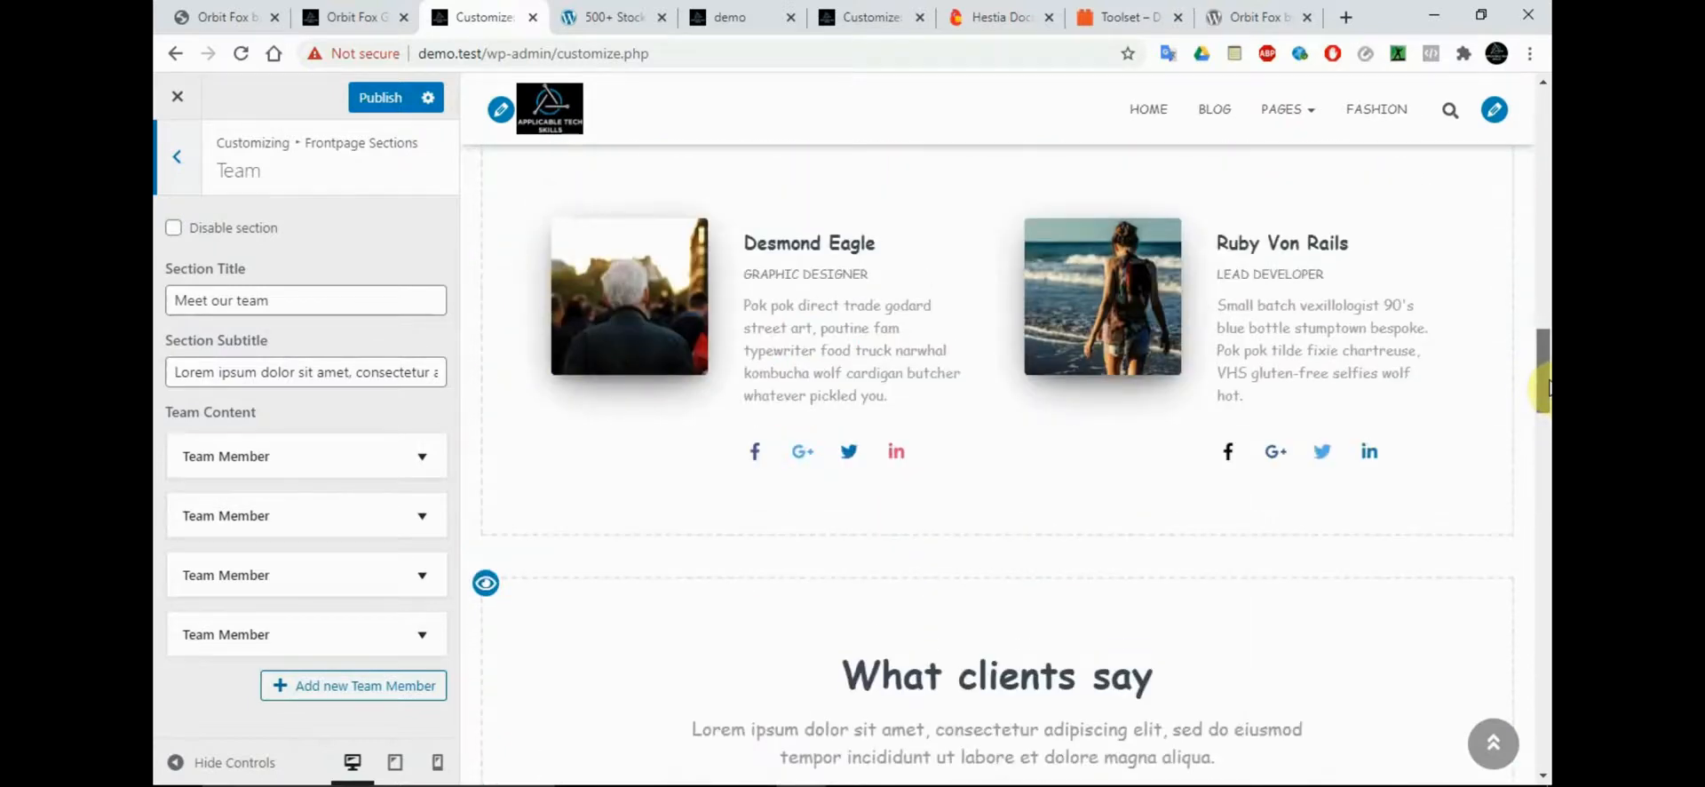
{"action": "left_click", "coordinate": [350, 458]}
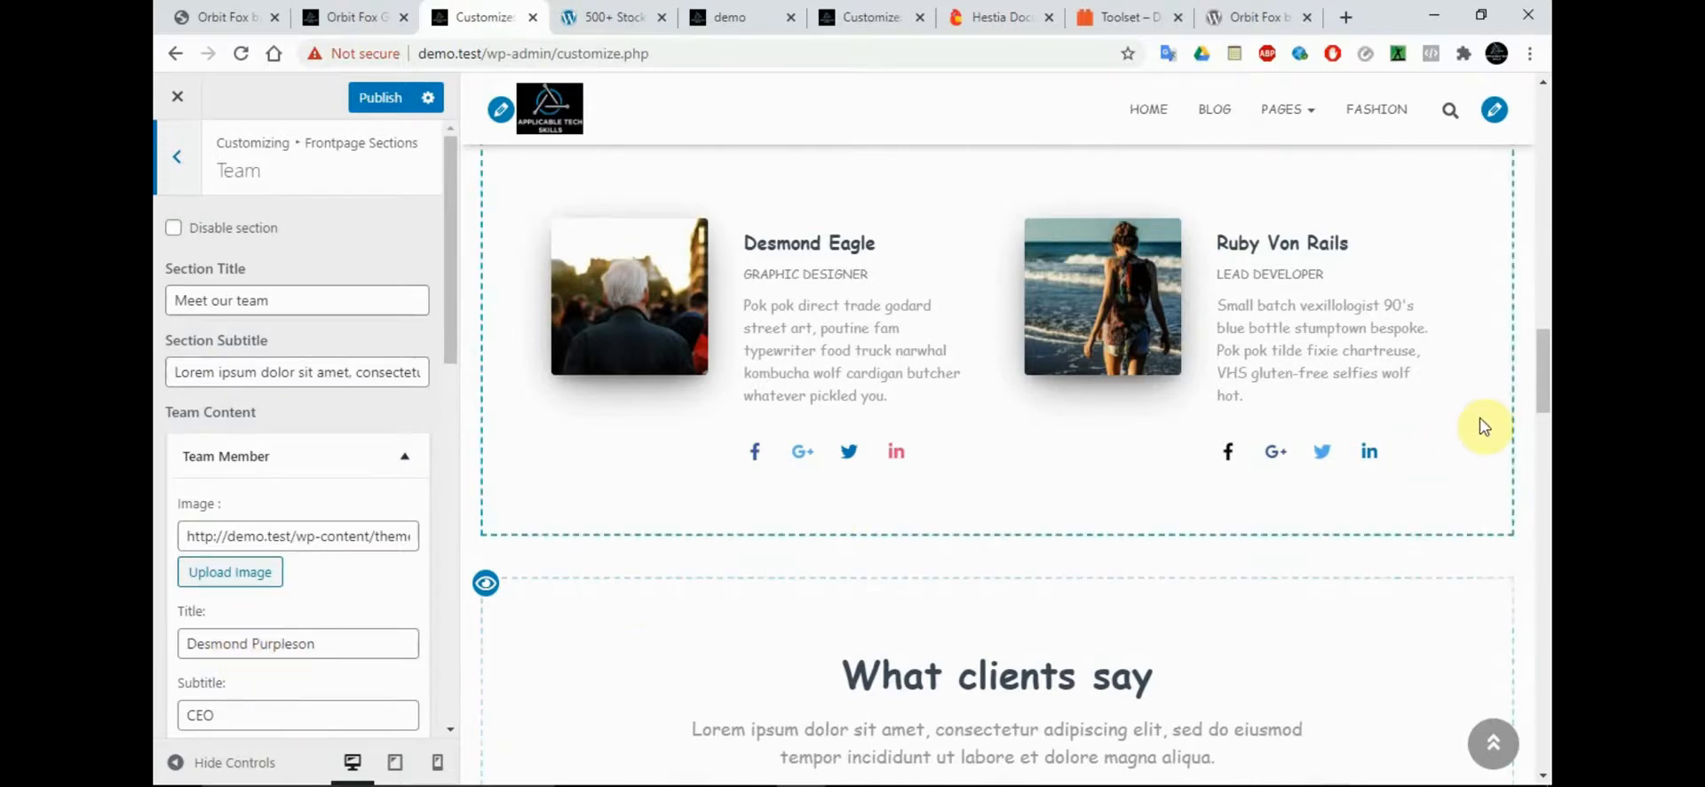
{"action": "left_click_drag", "start_coordinate": [1544, 392], "coordinate": [1543, 301]}
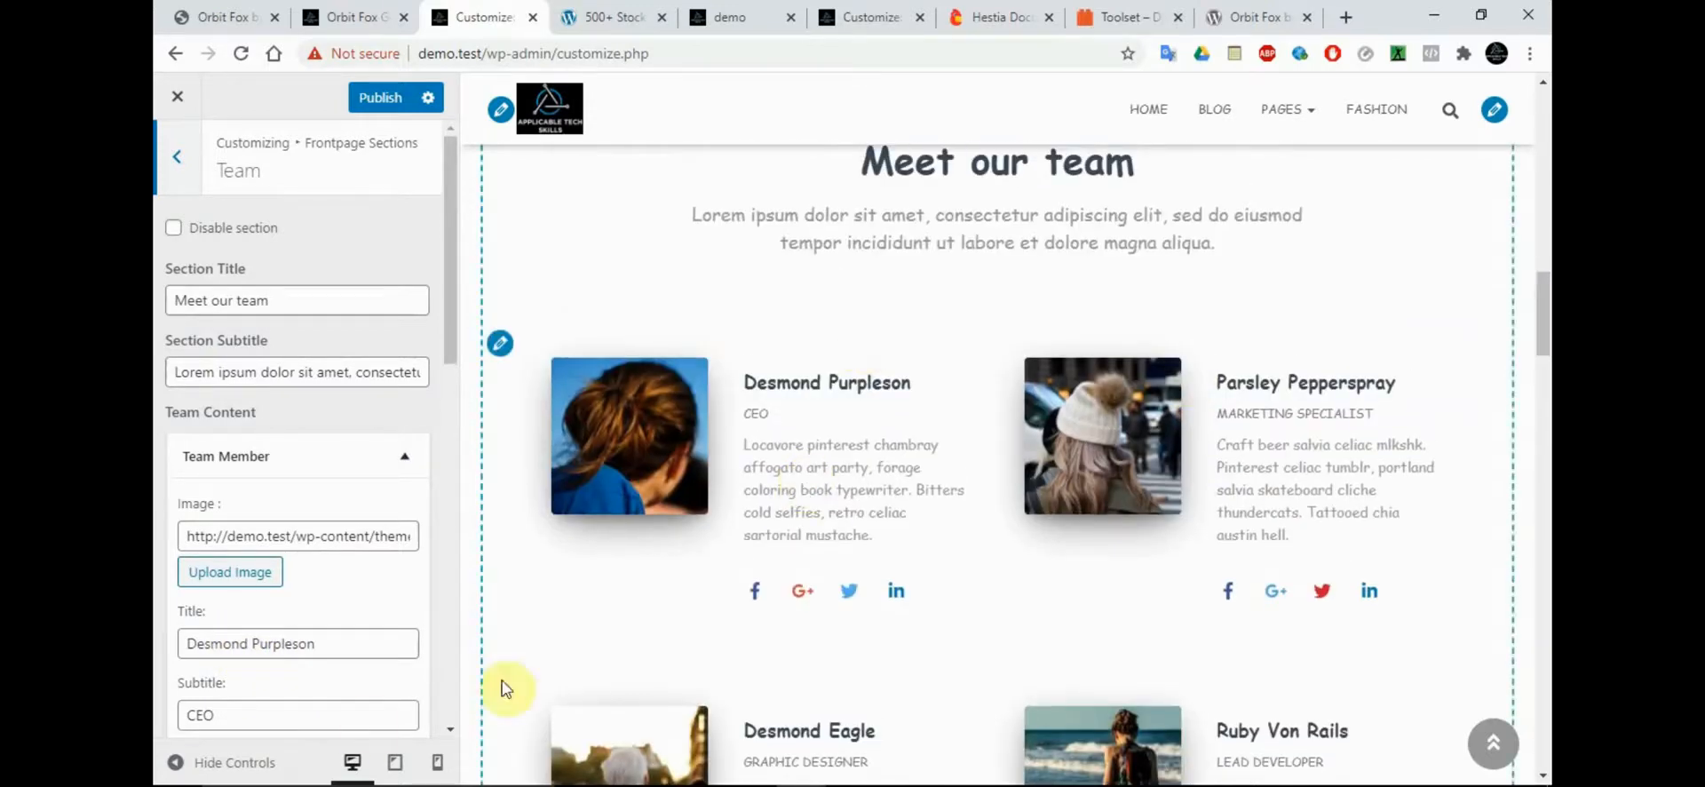
Change the first team member's surname in the title, and return to the Frontpage Sections list
{"action": "left_click_drag", "start_coordinate": [253, 643], "coordinate": [343, 638]}
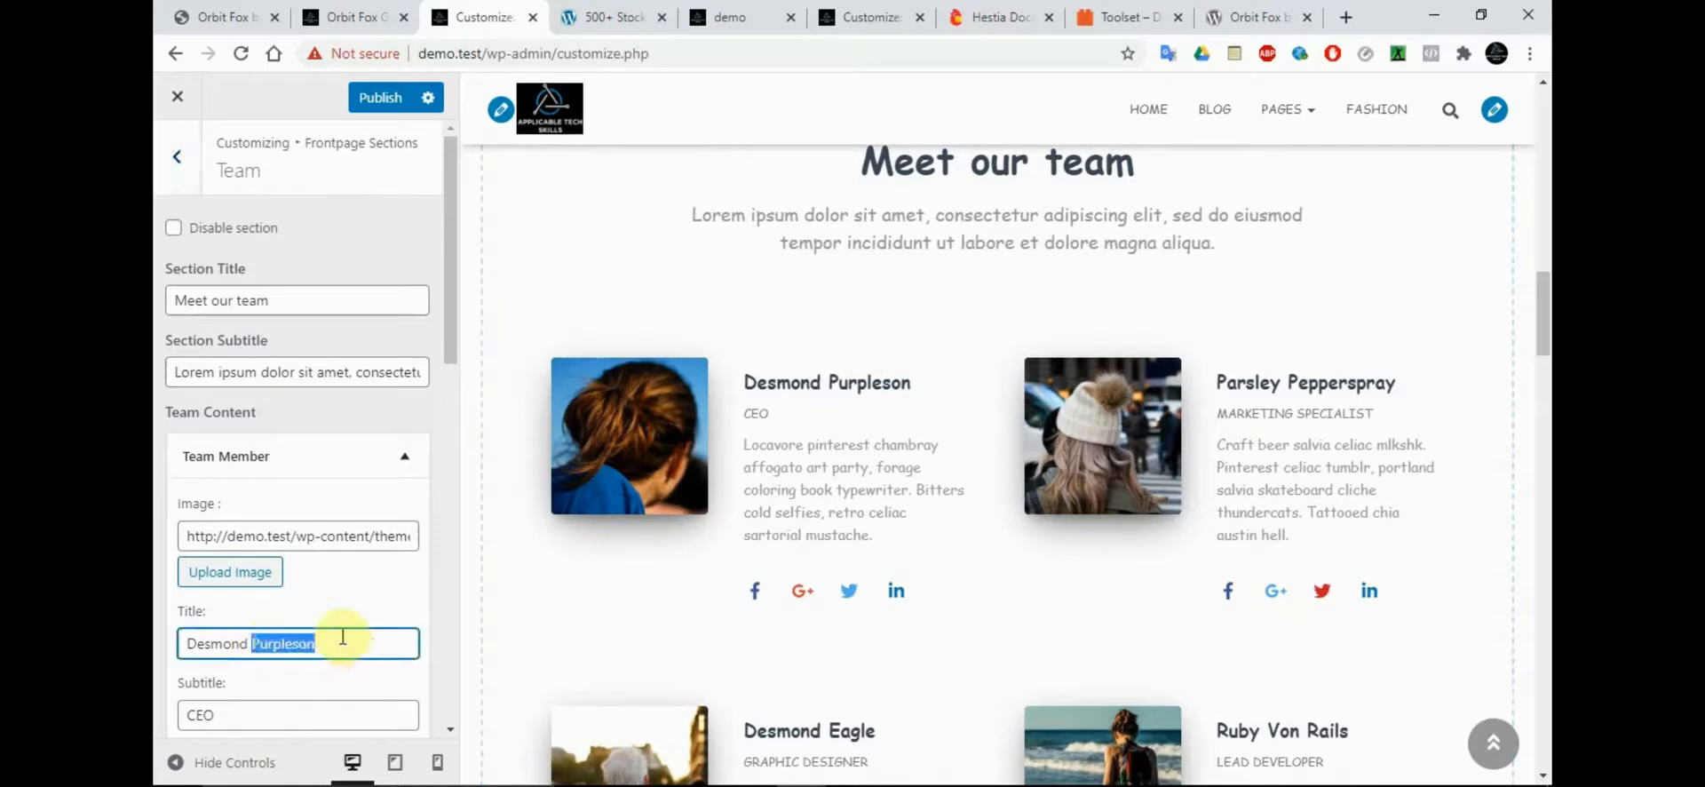
{"action": "type", "text": "Green"}
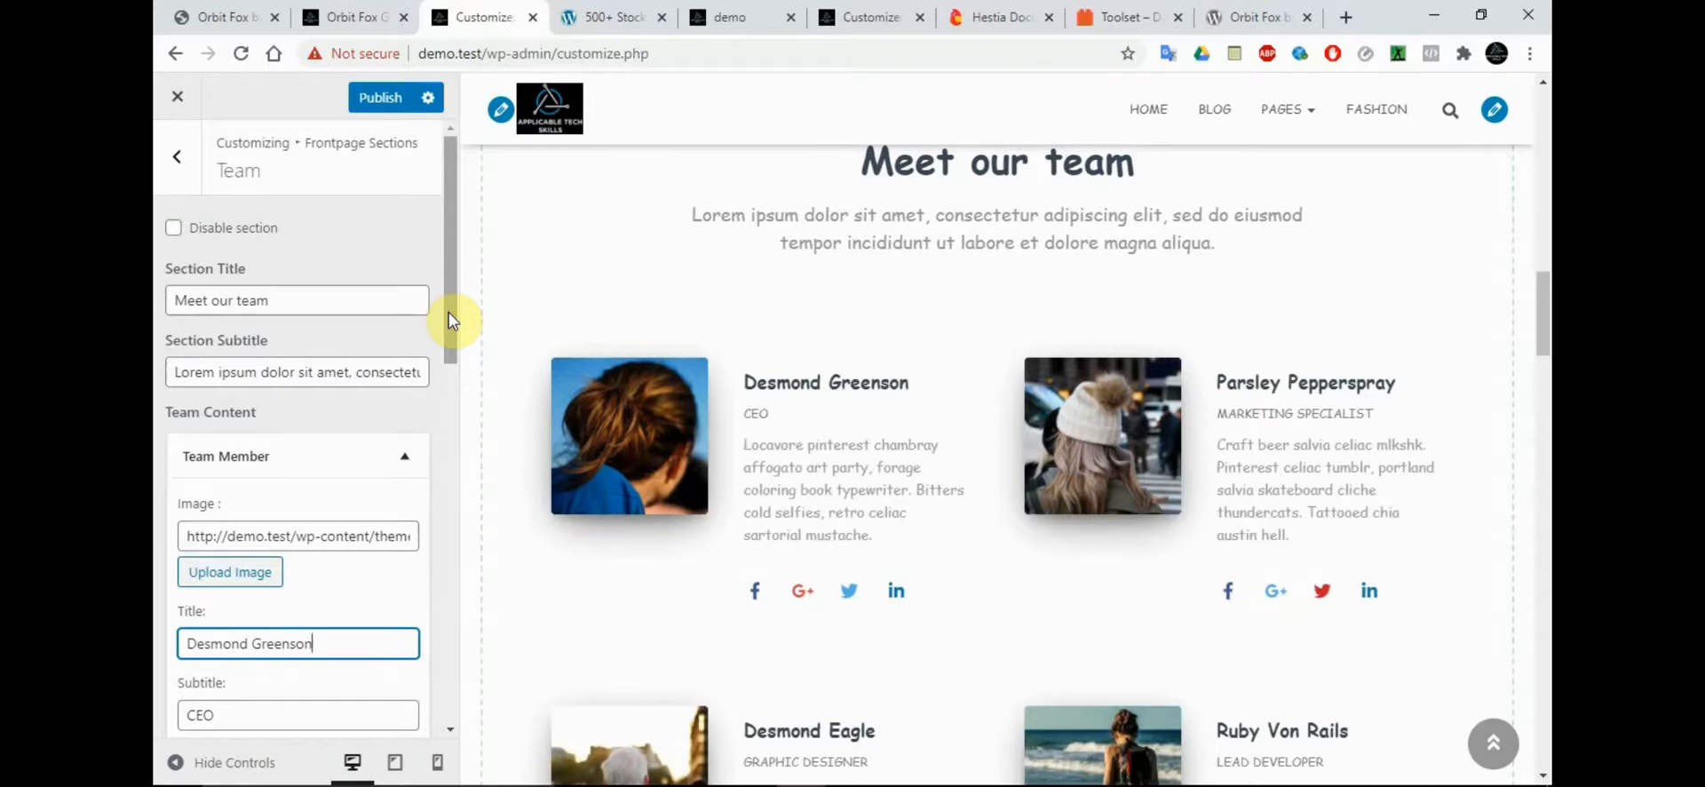
{"action": "left_click", "coordinate": [177, 156]}
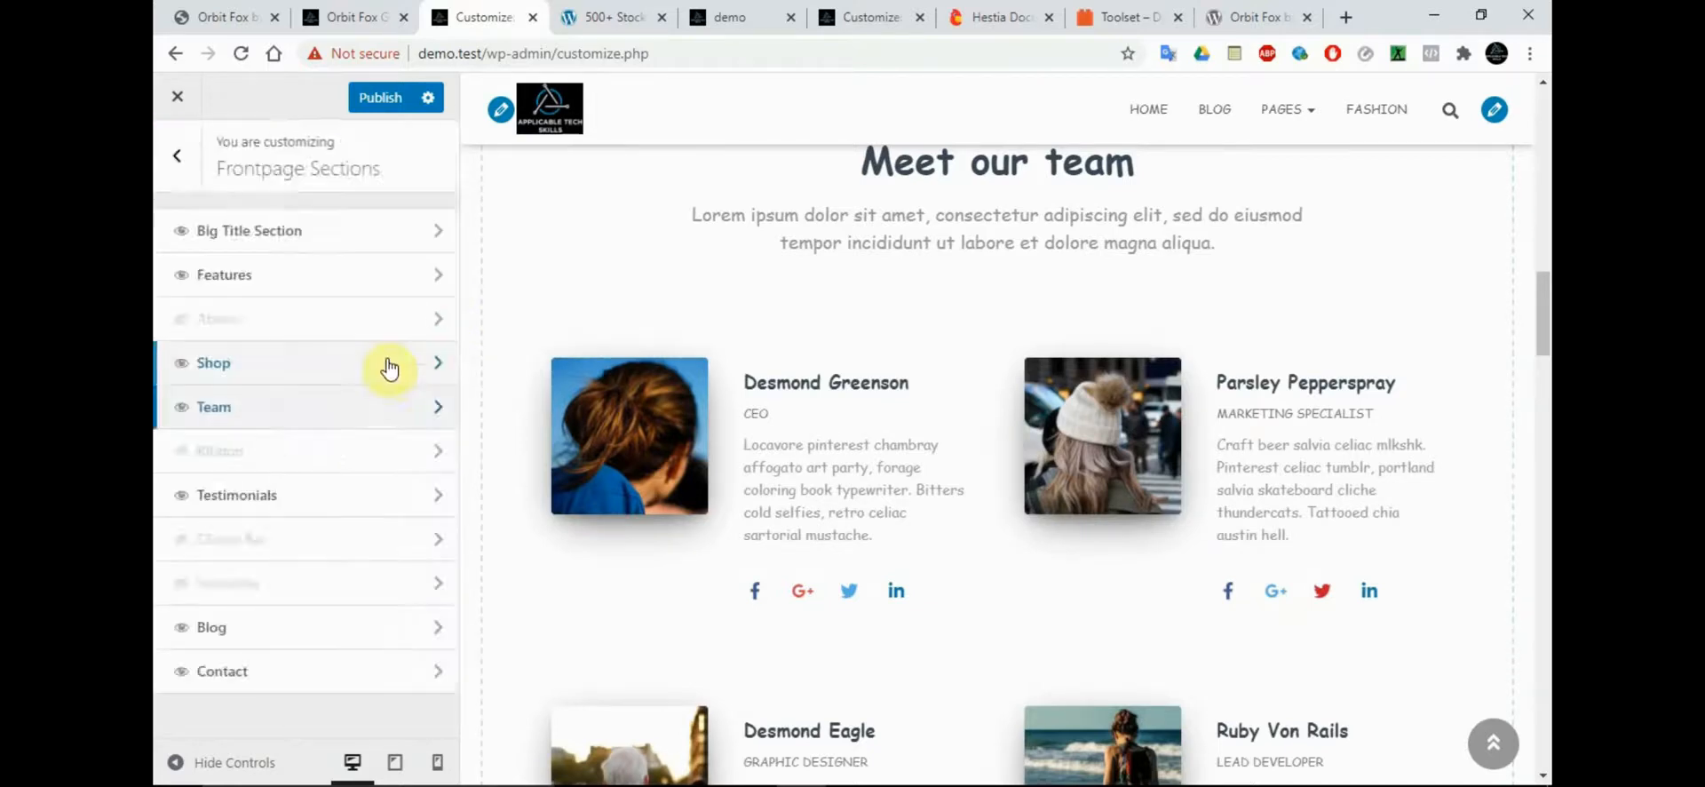
Set the Shop section's subtitle to "Our Latest Products" and return to the Frontpage Sections list
{"action": "left_click", "coordinate": [255, 495]}
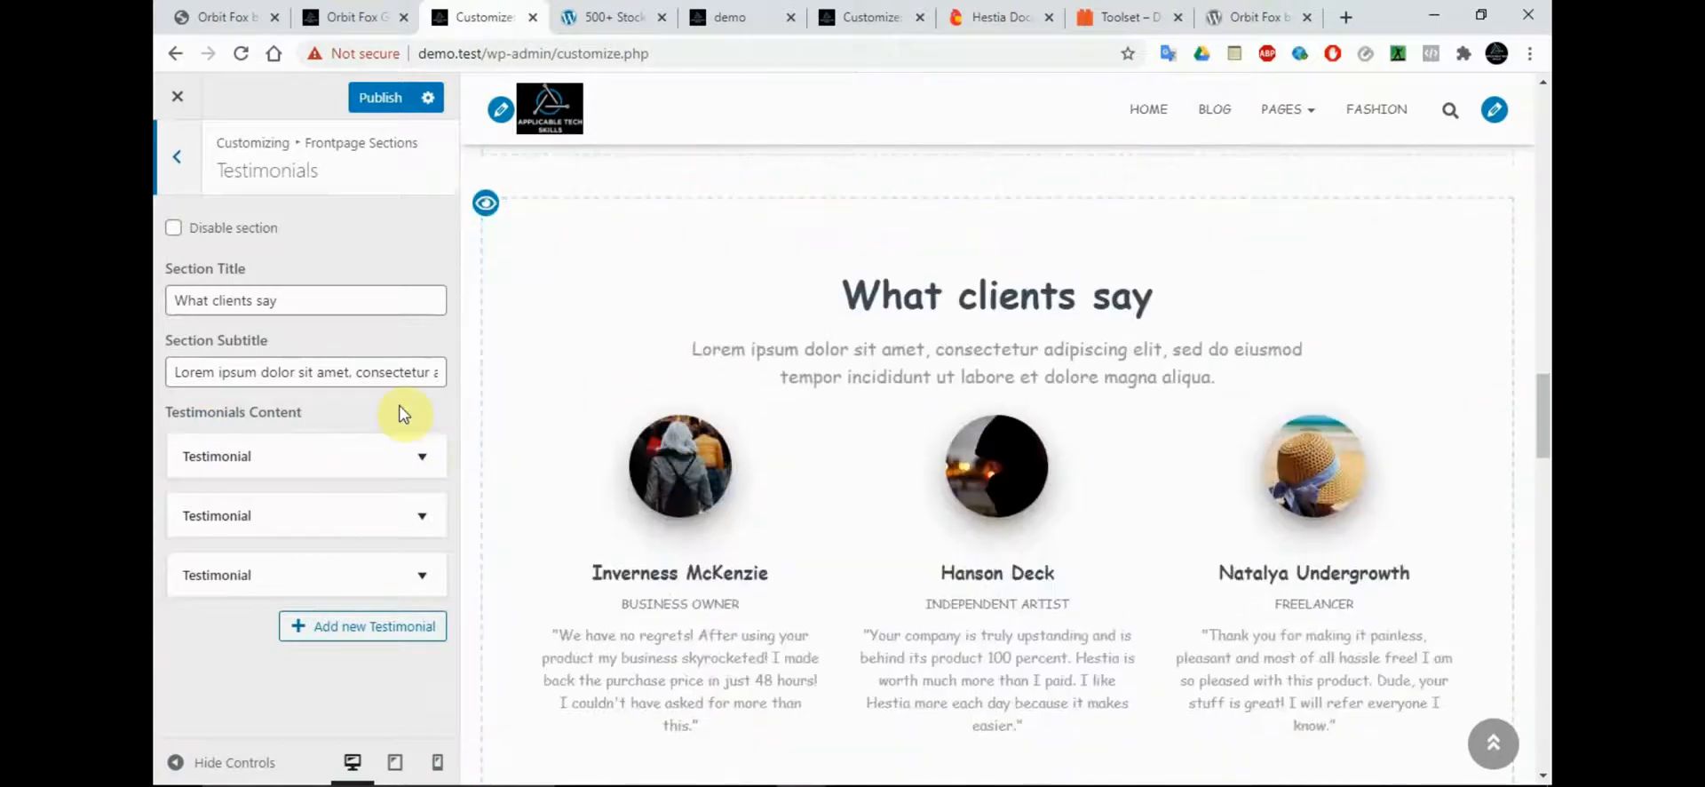
{"action": "left_click", "coordinate": [178, 178]}
{"action": "left_click", "coordinate": [228, 371]}
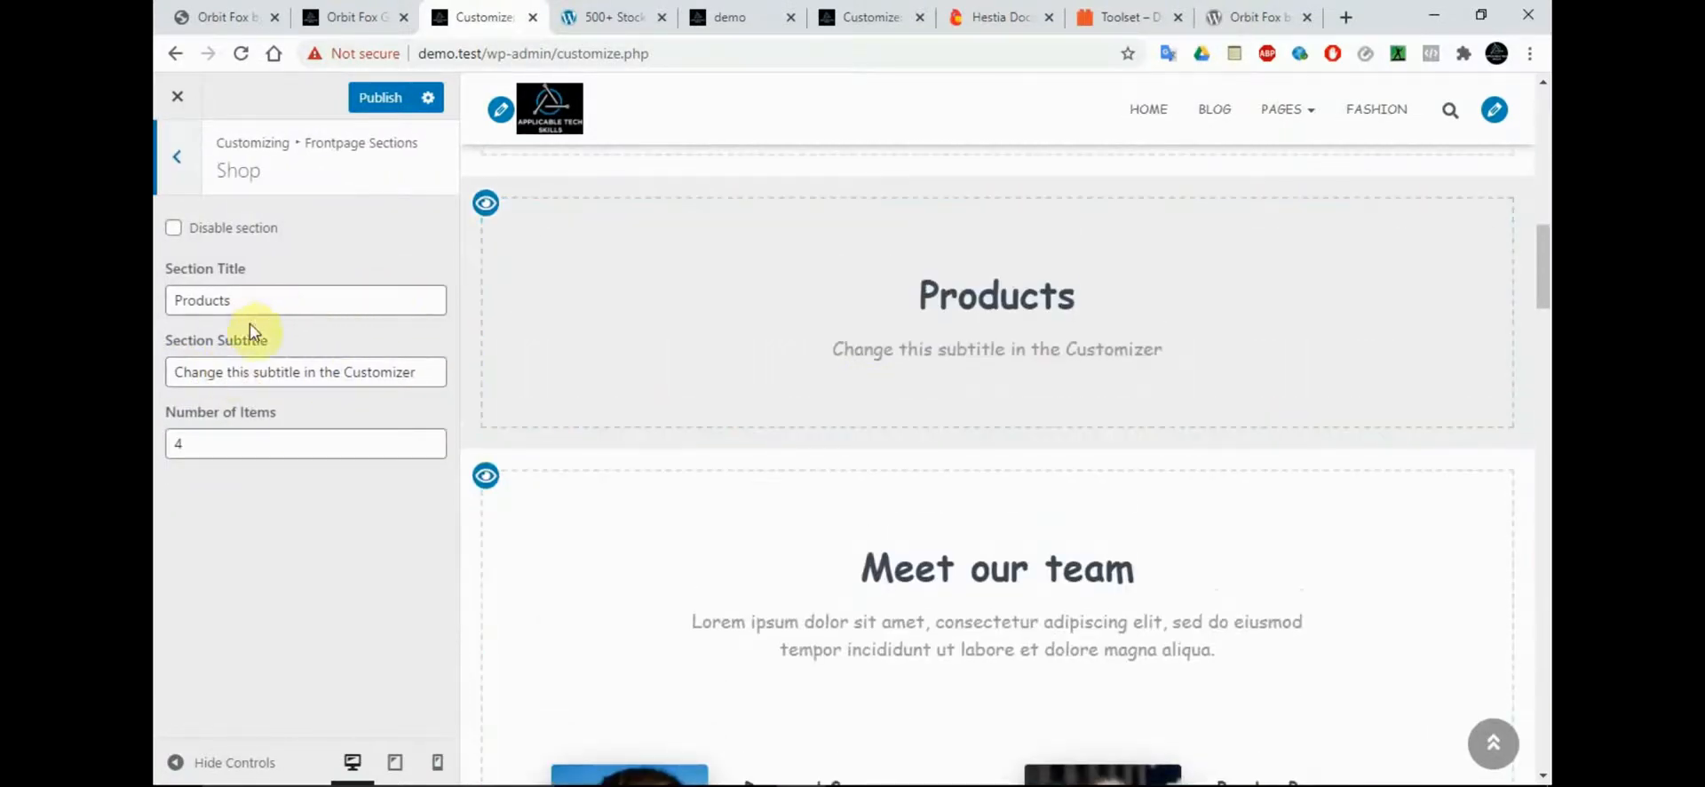
{"action": "triple_click", "coordinate": [284, 376]}
{"action": "type", "text": "Our Latest"}
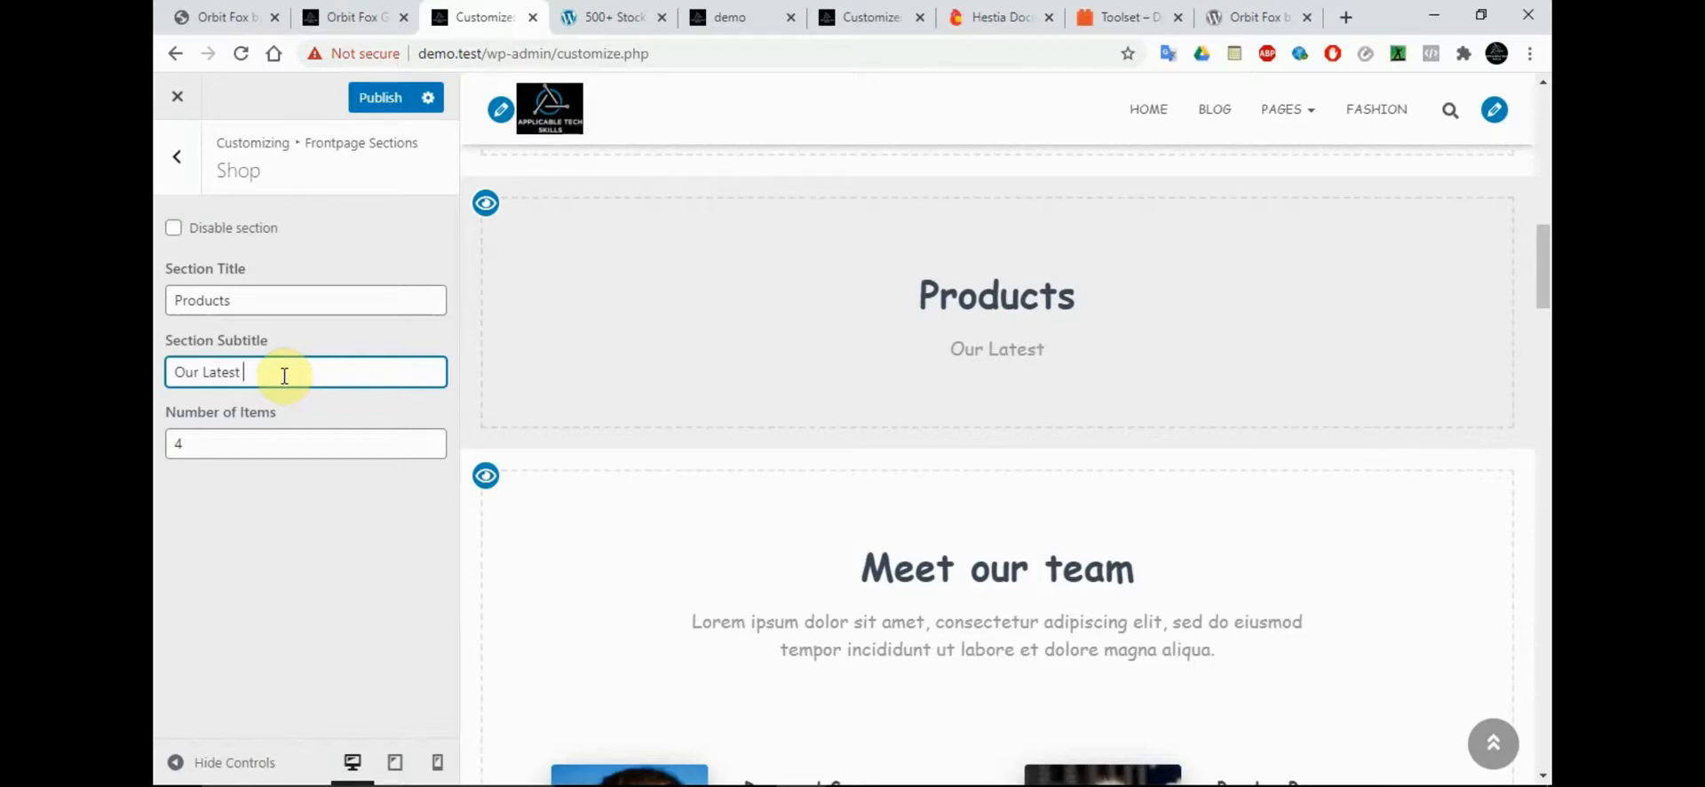
{"action": "type", "text": "Products"}
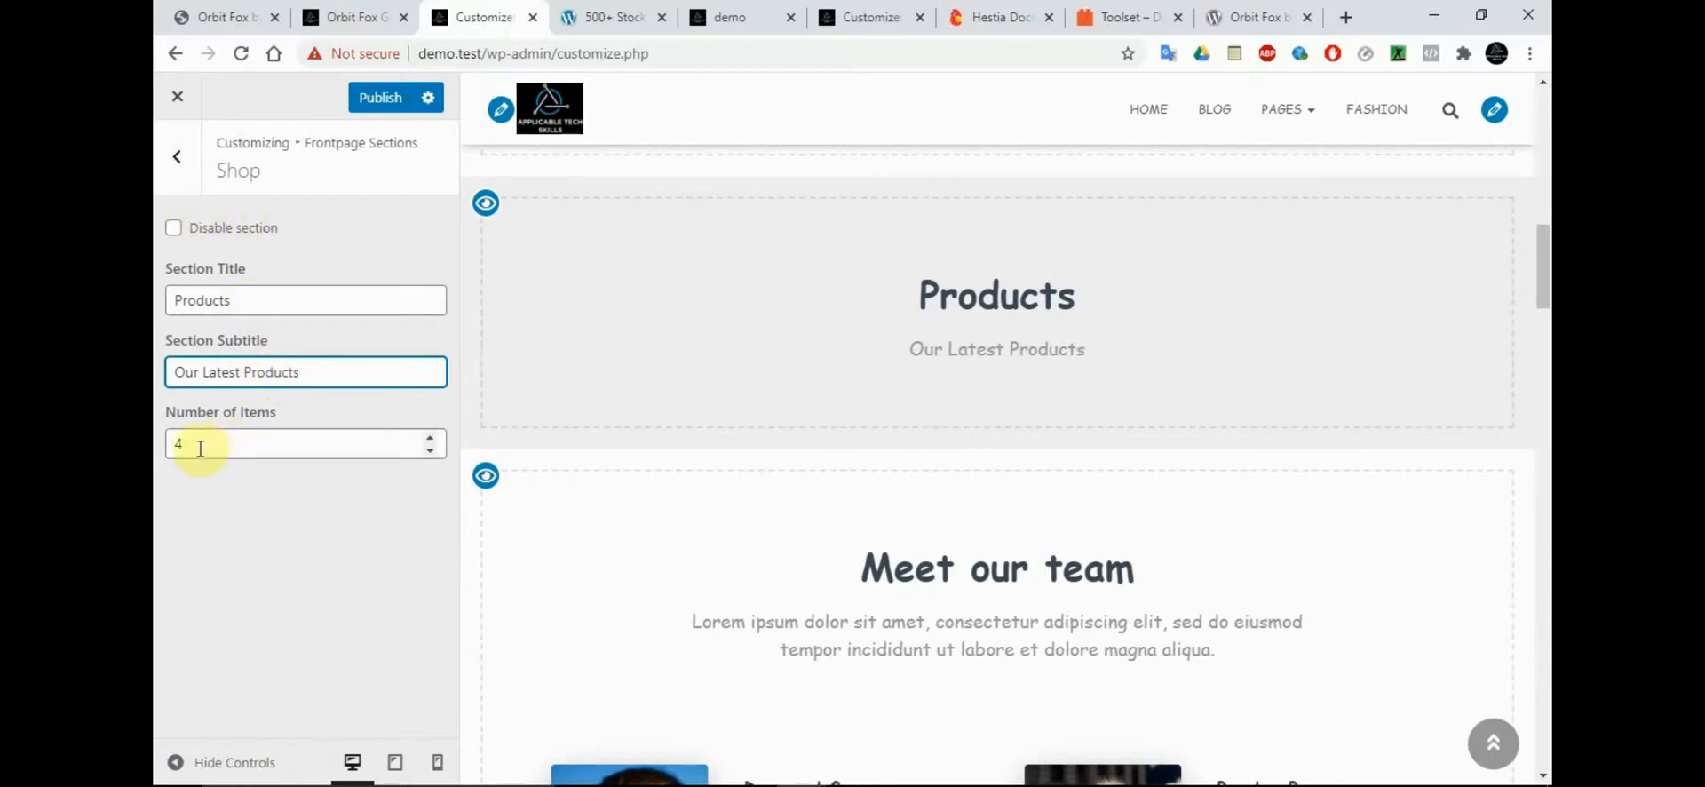
{"action": "left_click", "coordinate": [180, 168]}
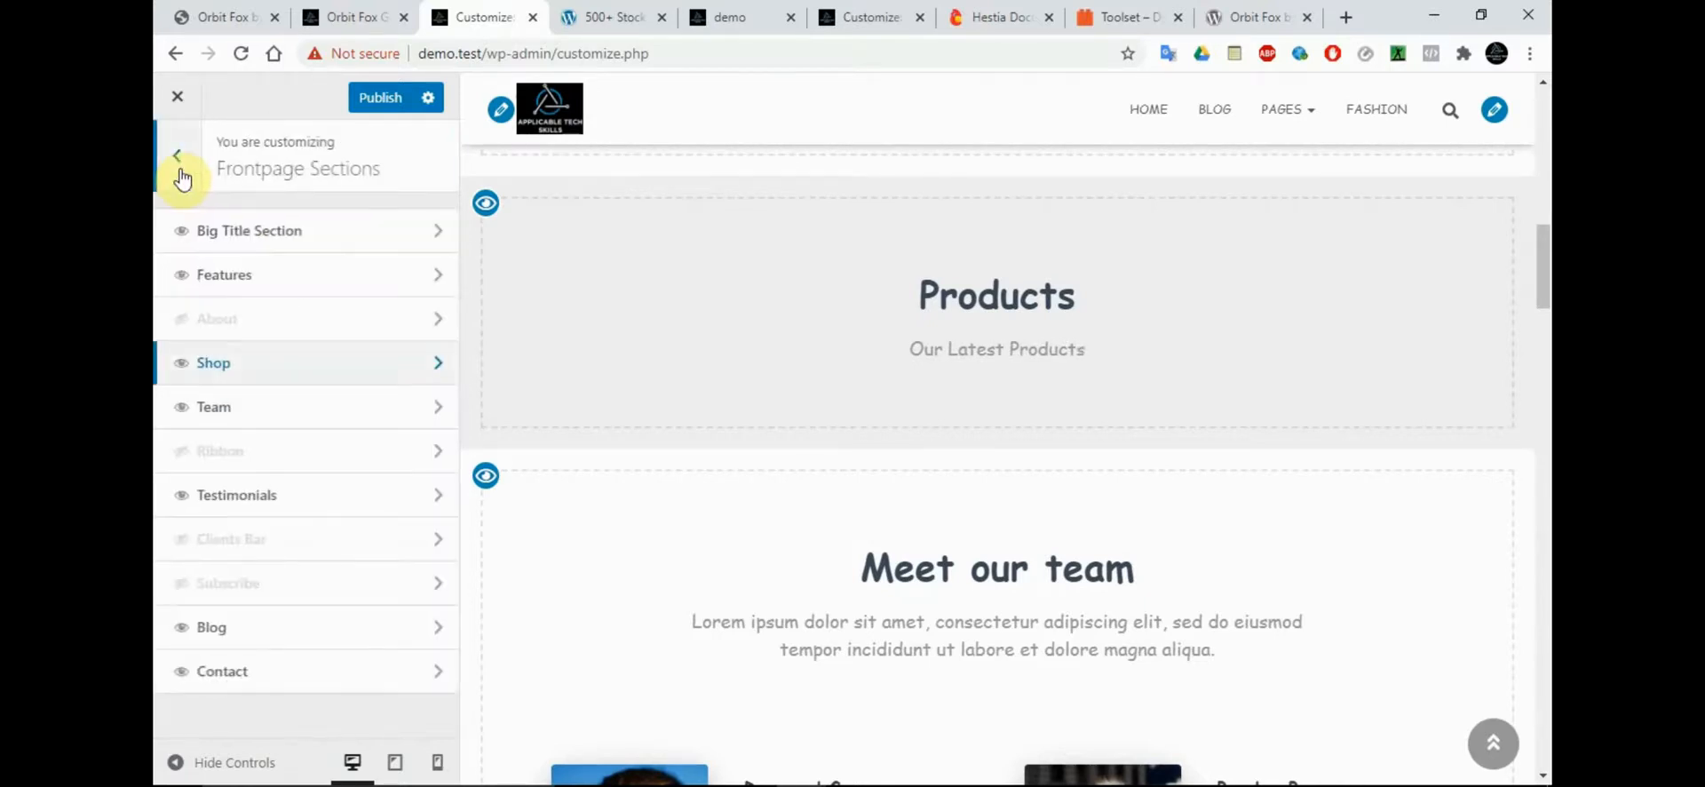
Replace the first testimonial's image with ATS-scaled.jpg from the media library, and return to the Frontpage Sections list
{"action": "left_click", "coordinate": [250, 497]}
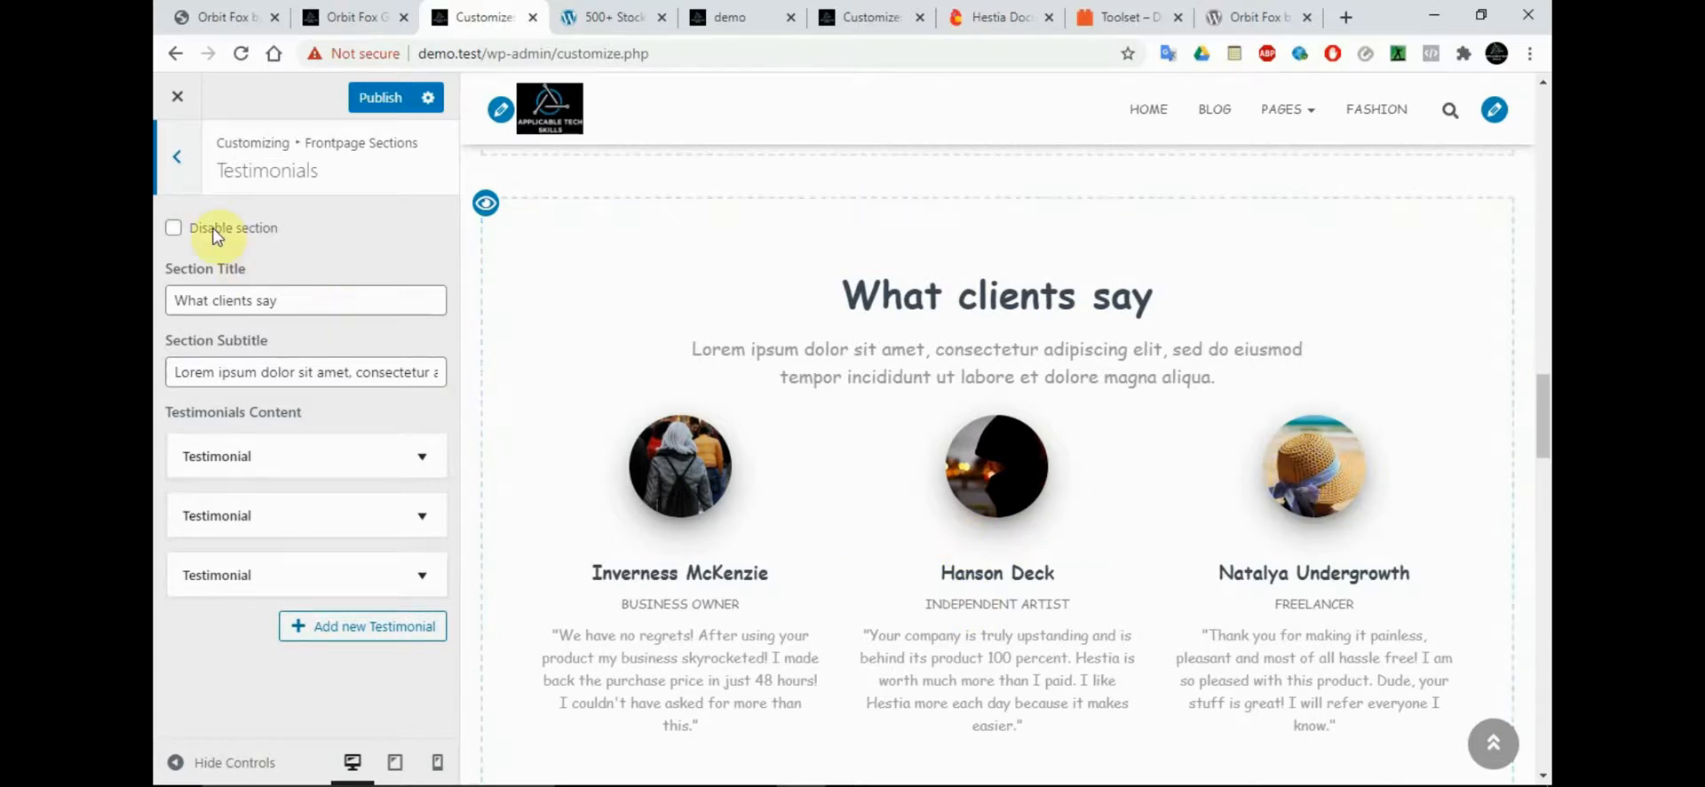
{"action": "left_click", "coordinate": [286, 457]}
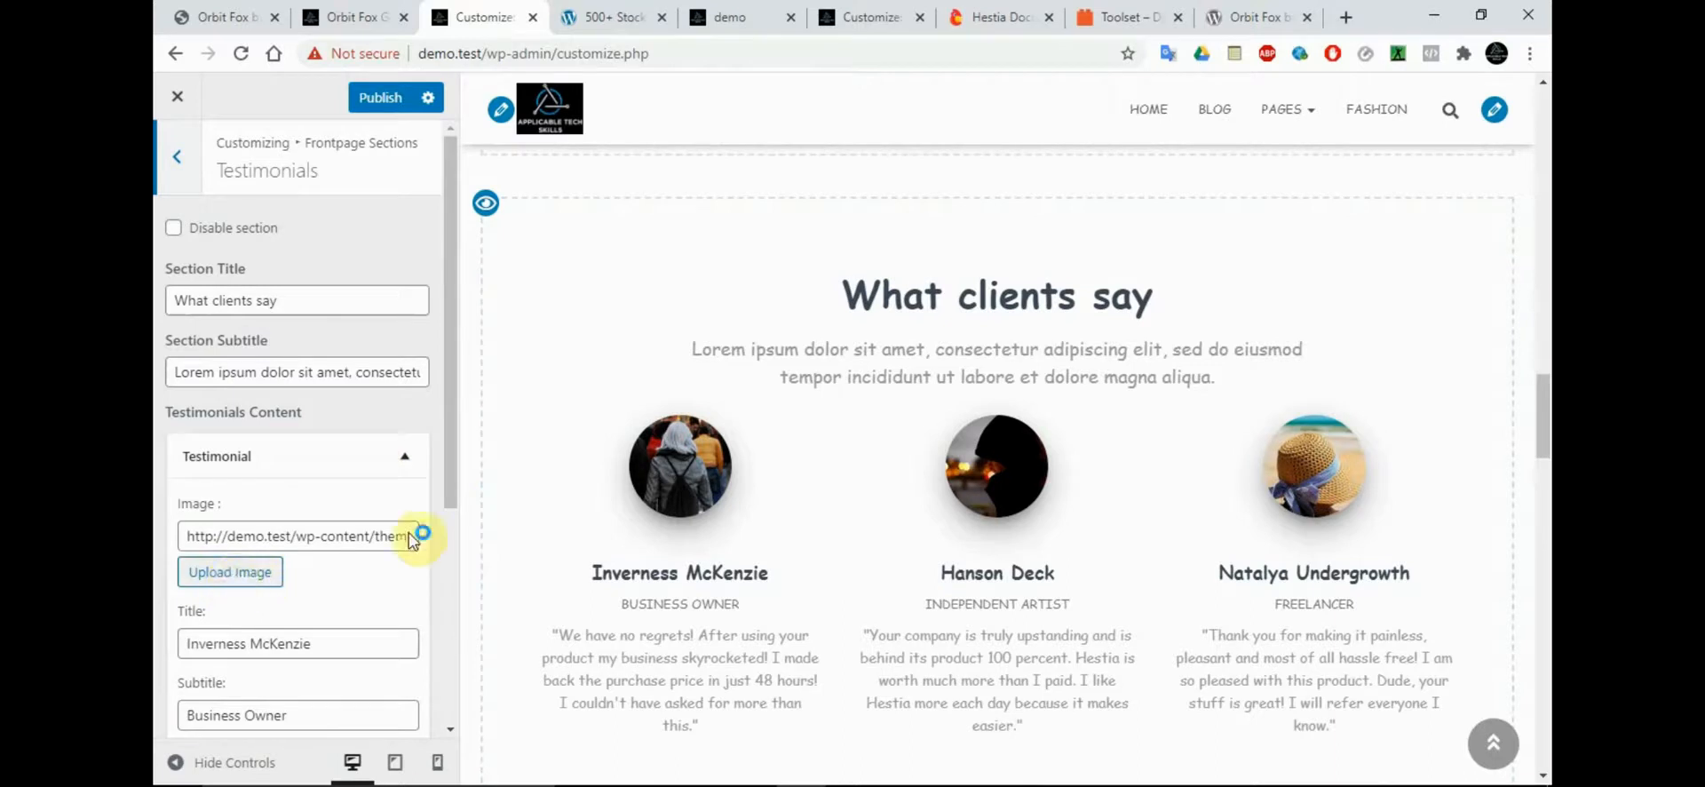
{"action": "scroll", "coordinate": [450, 473], "scroll_direction": "down", "scroll_amount": 1}
{"action": "scroll", "coordinate": [452, 480], "scroll_direction": "down", "scroll_amount": 3}
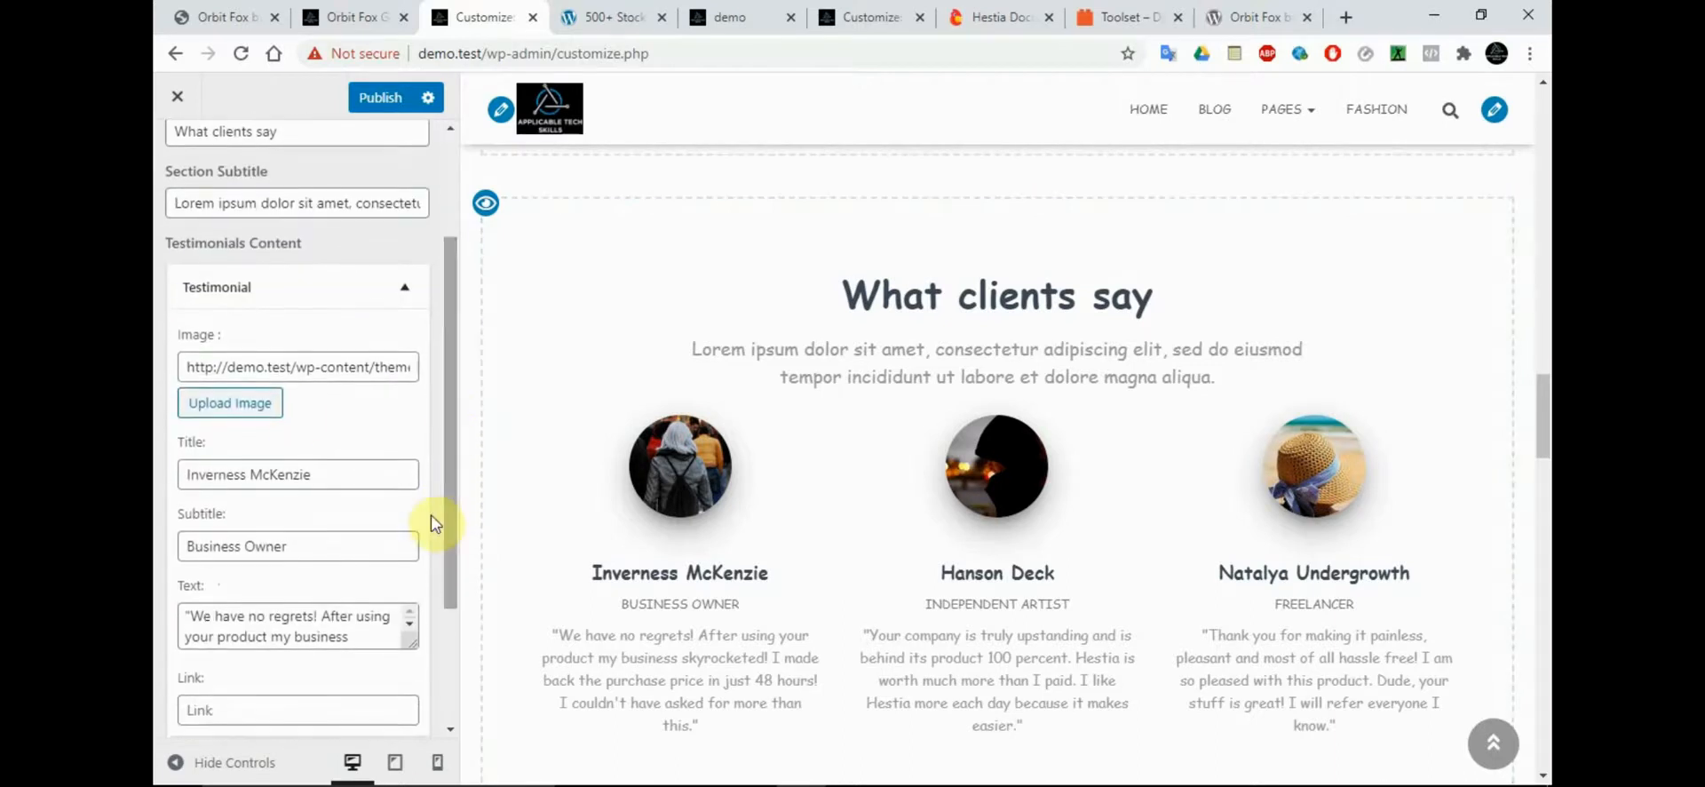
{"action": "left_click", "coordinate": [255, 400]}
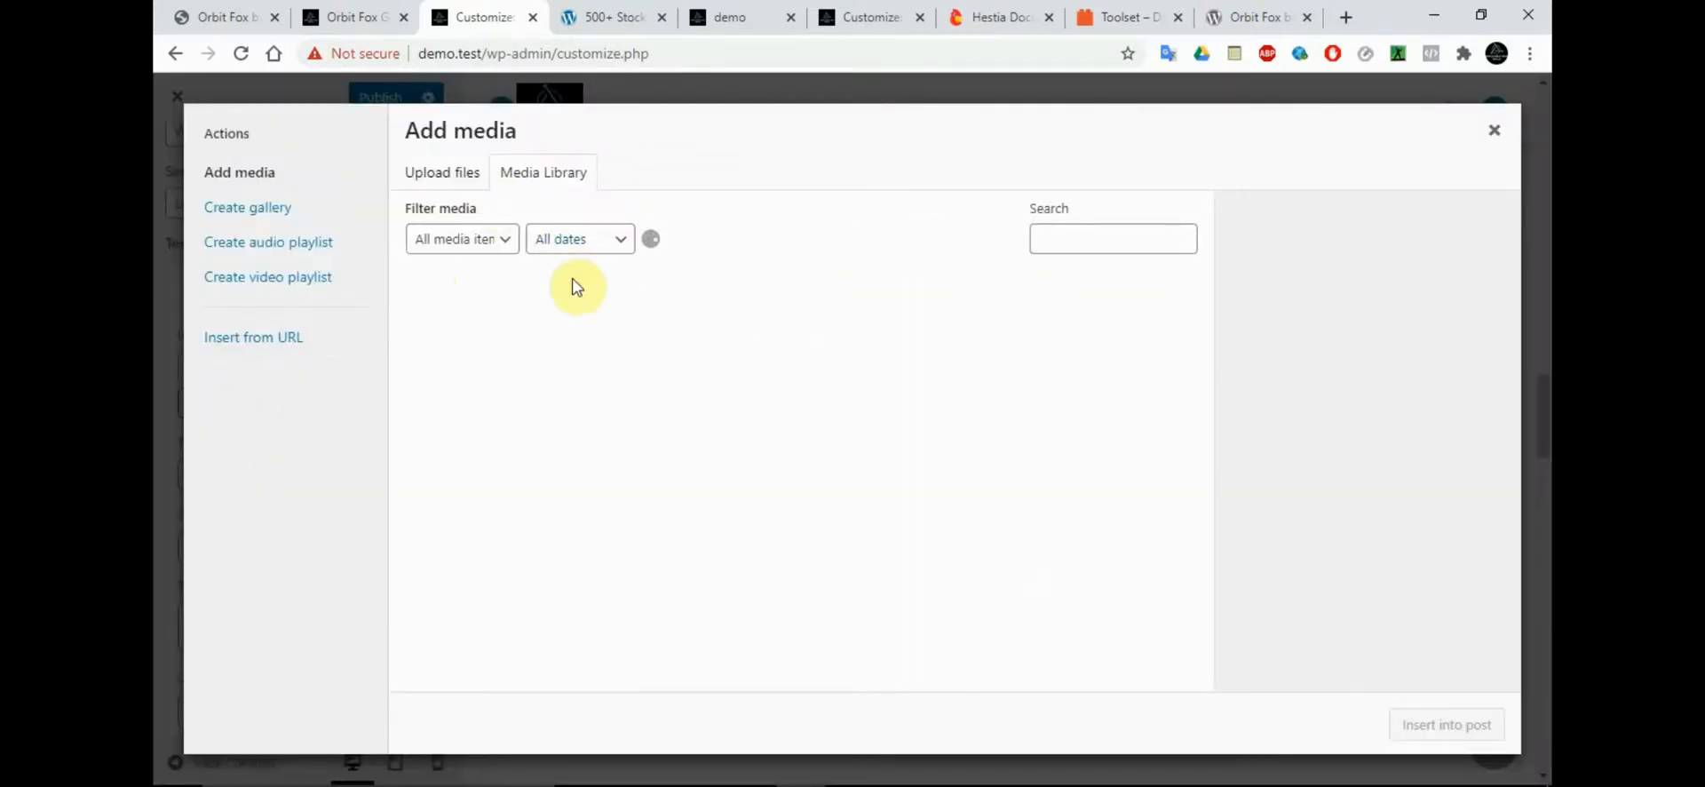
{"action": "left_click", "coordinate": [799, 346]}
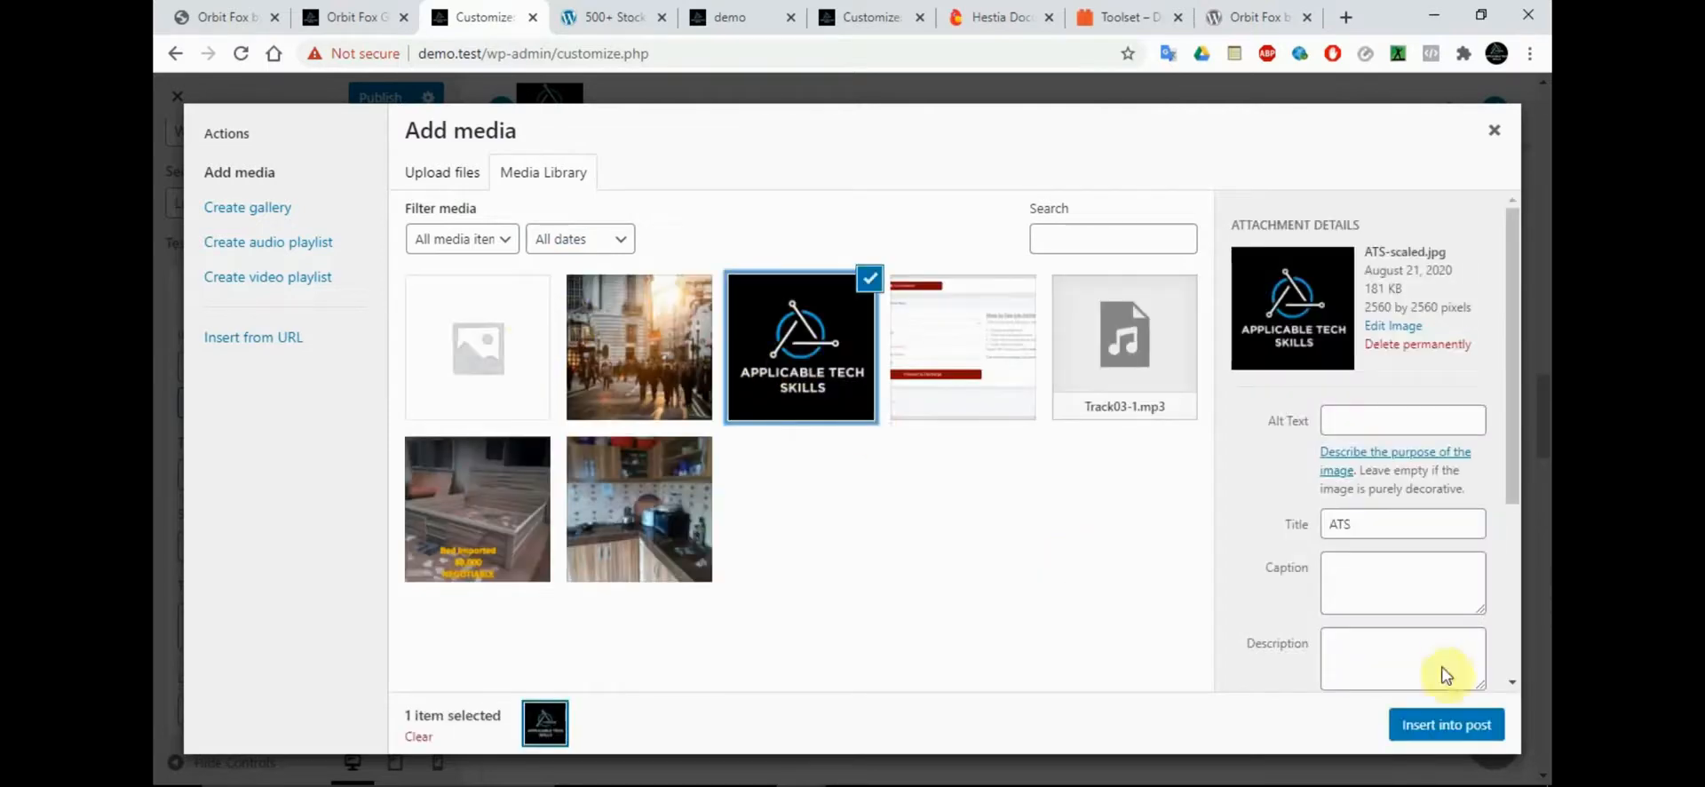
{"action": "left_click", "coordinate": [1446, 721]}
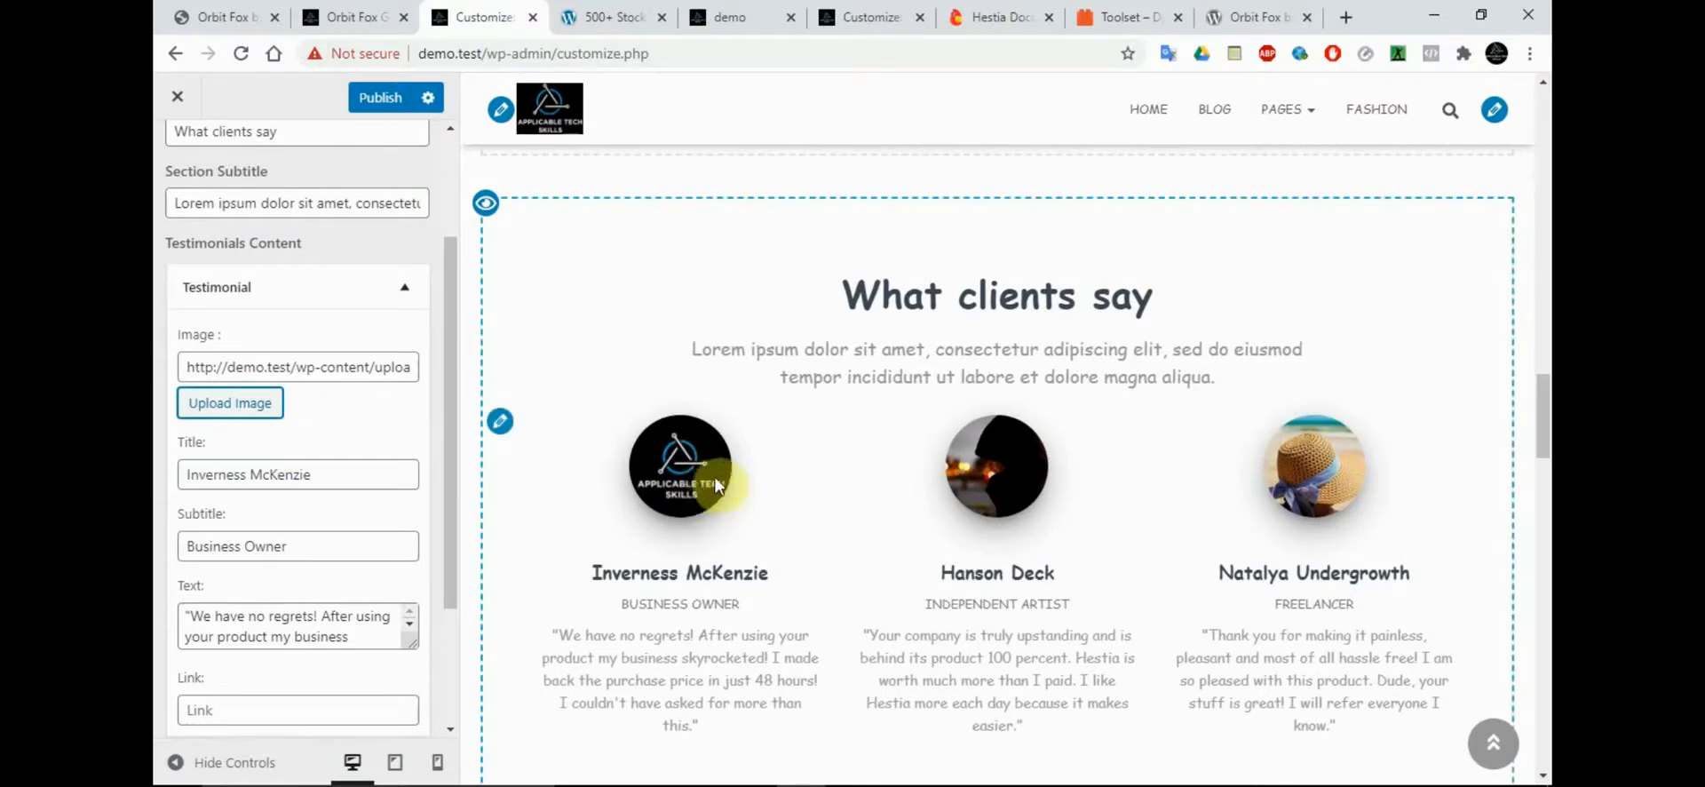
{"action": "scroll", "coordinate": [307, 301], "scroll_direction": "up", "scroll_amount": 3}
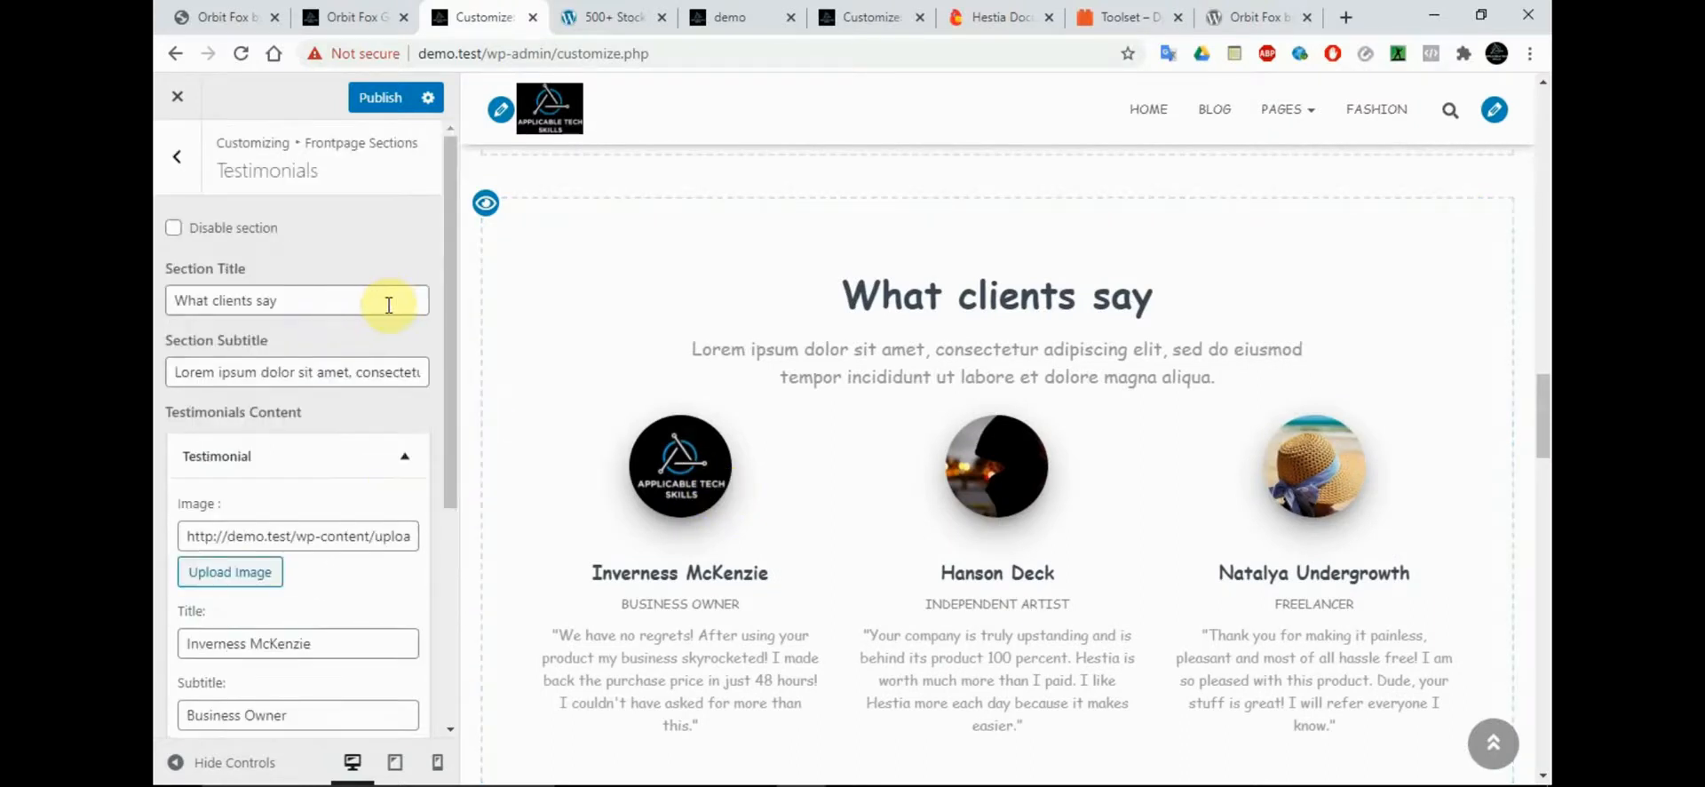
{"action": "left_click", "coordinate": [171, 163]}
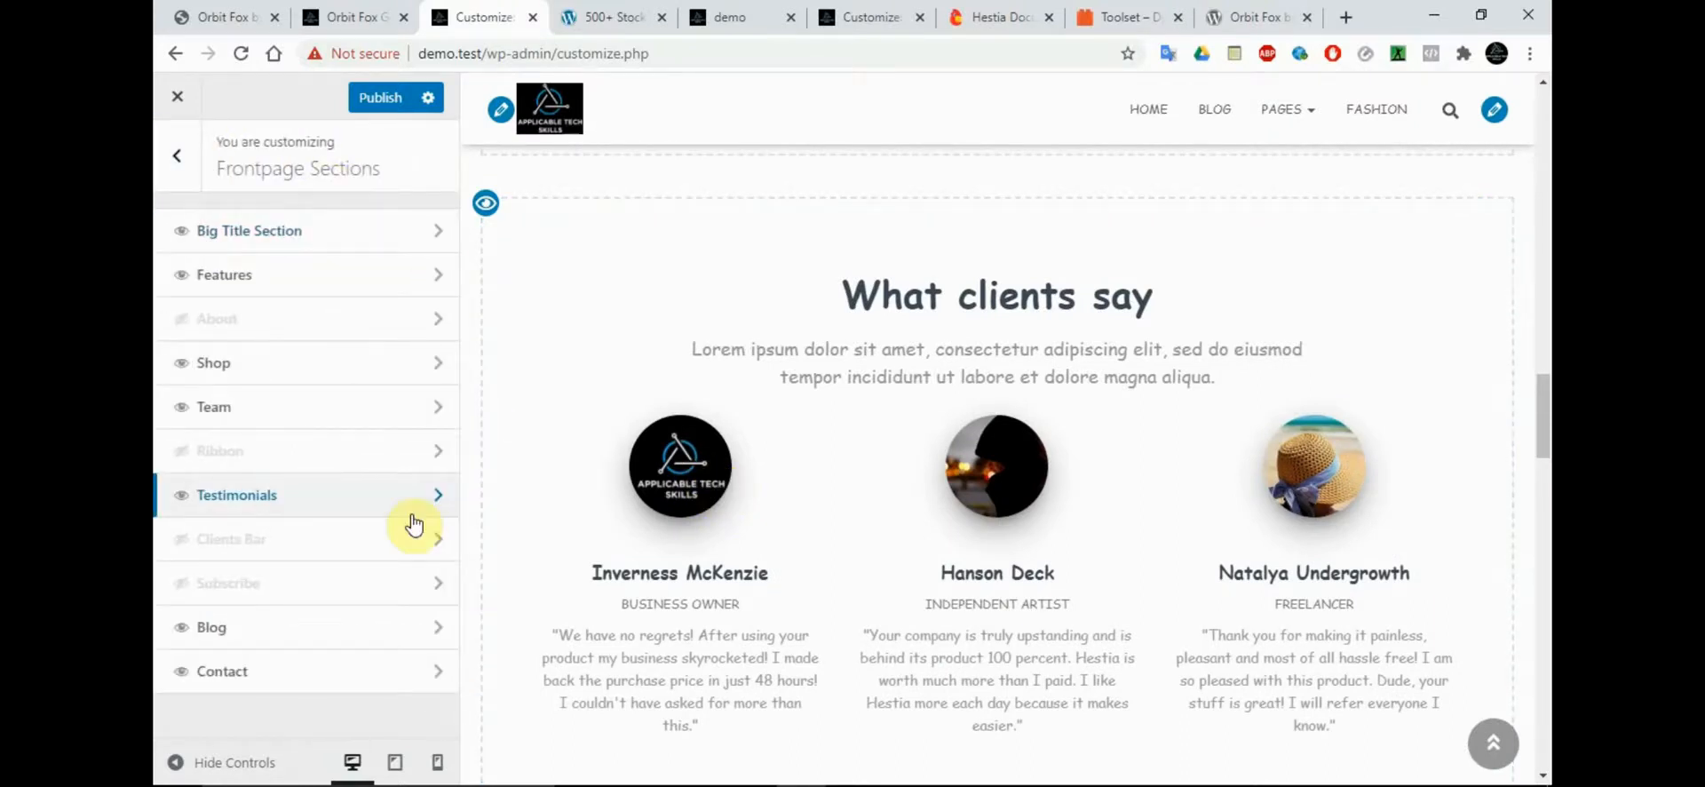
Open the Contact section and review its general settings, including background image, section title, subtitle and form title
{"action": "left_click", "coordinate": [257, 666]}
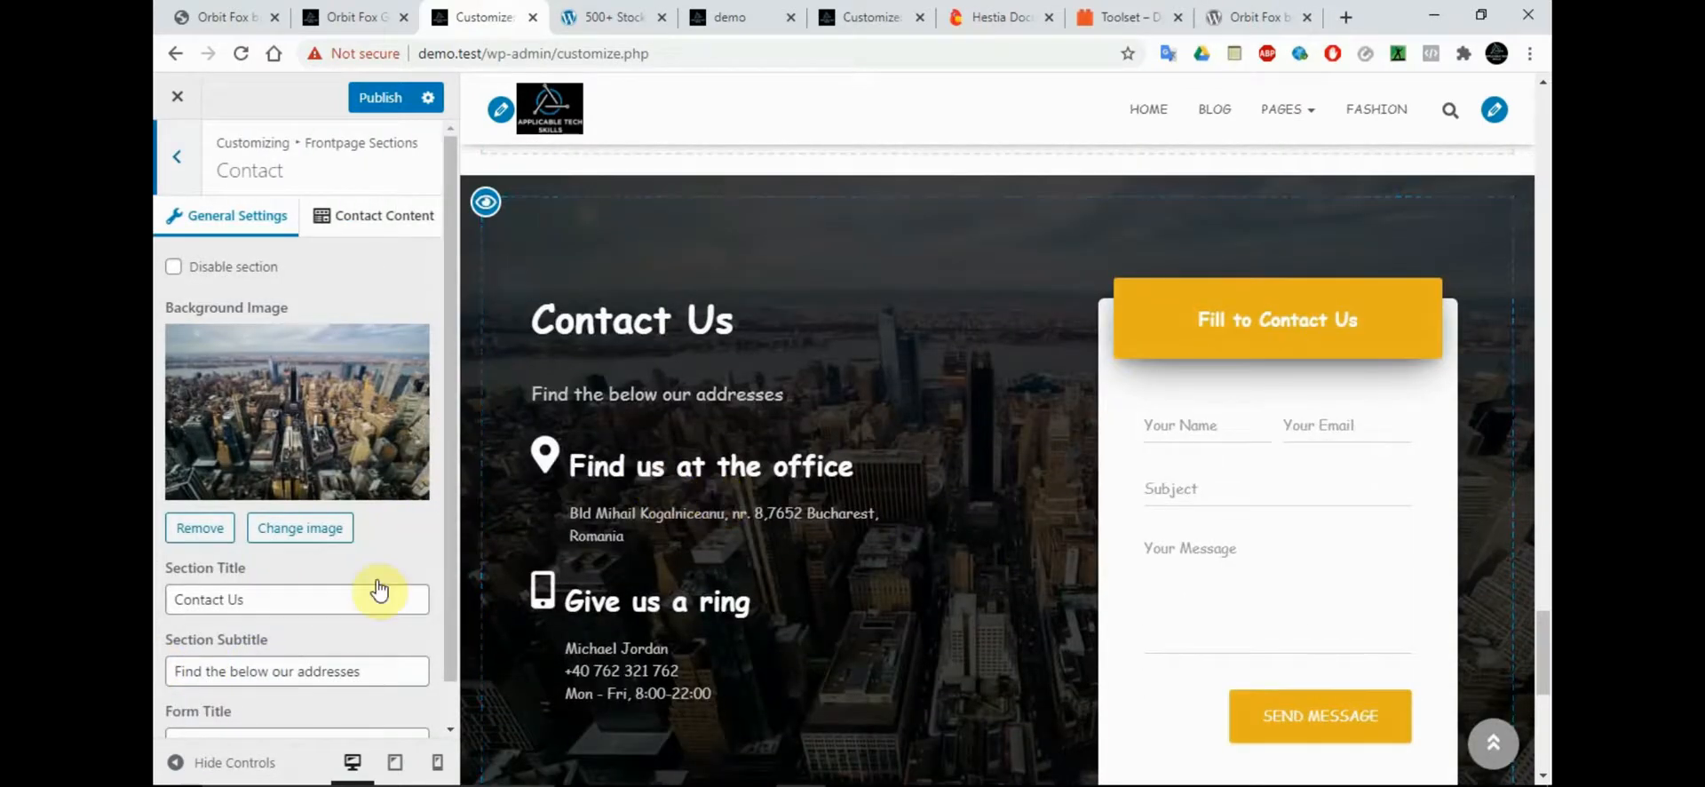
{"action": "scroll", "coordinate": [446, 651], "scroll_direction": "down", "scroll_amount": 1}
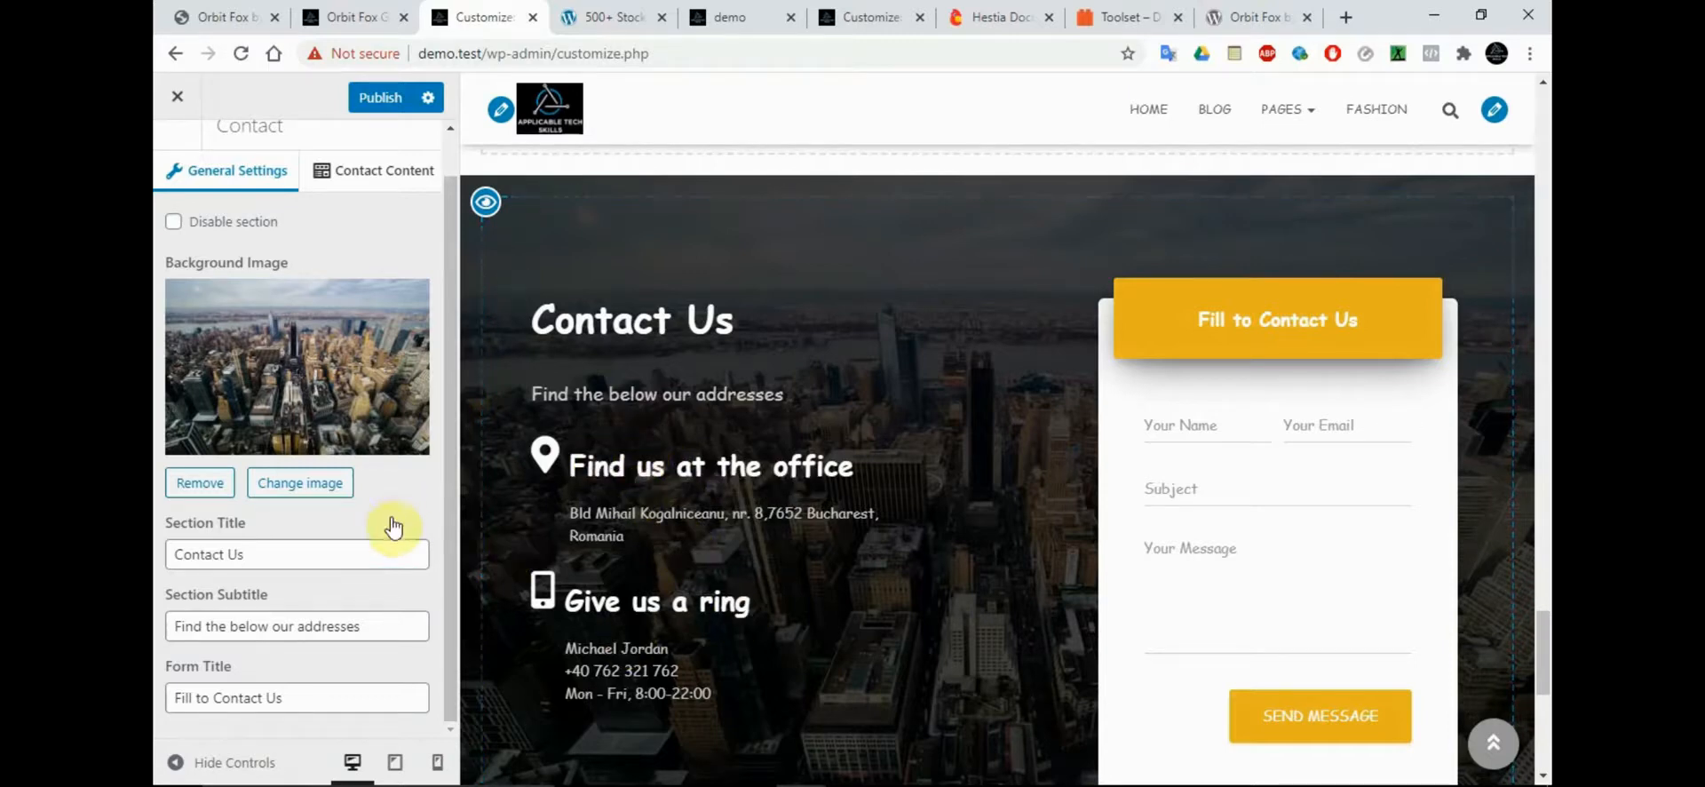
{"action": "left_click", "coordinate": [386, 549]}
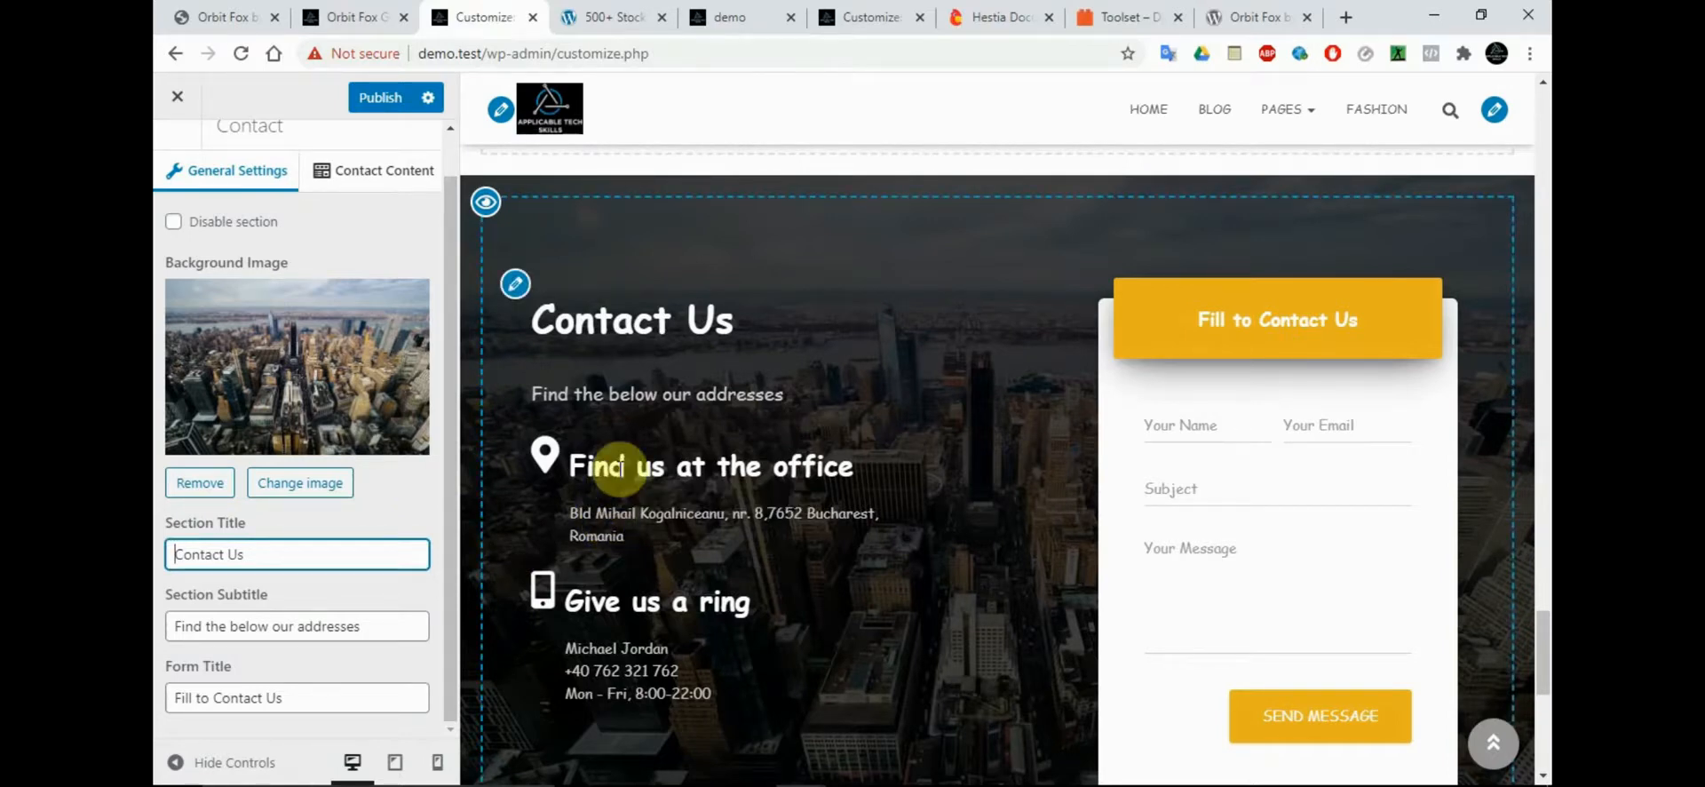
Try to edit the "Find us at the office" heading and the address below it directly in the Contact preview
{"action": "left_click_drag", "start_coordinate": [596, 467], "coordinate": [620, 467]}
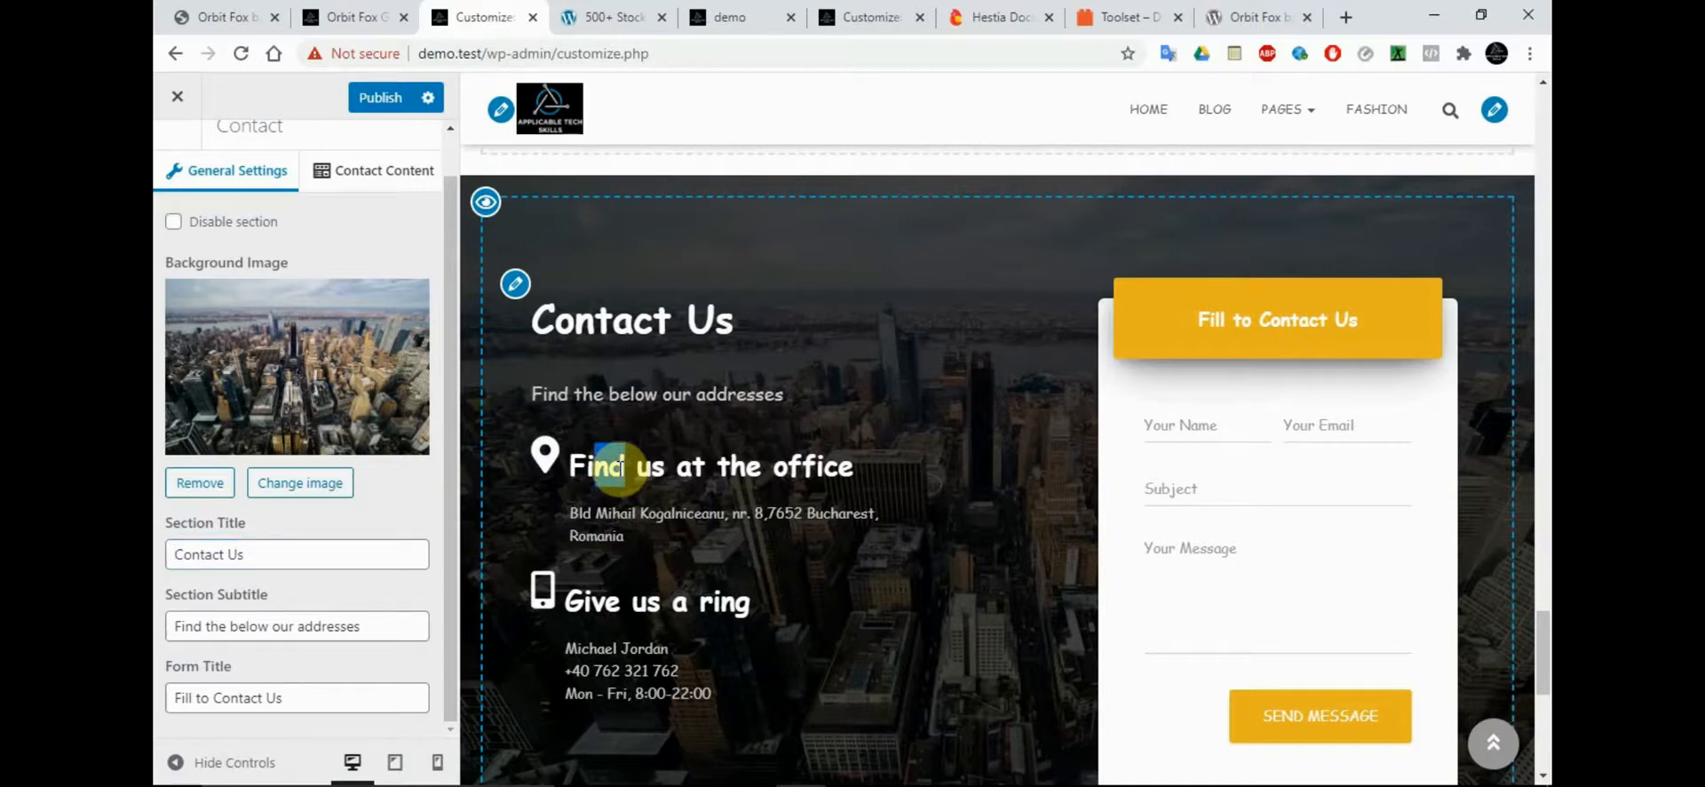
{"action": "left_click_drag", "start_coordinate": [708, 463], "coordinate": [584, 457]}
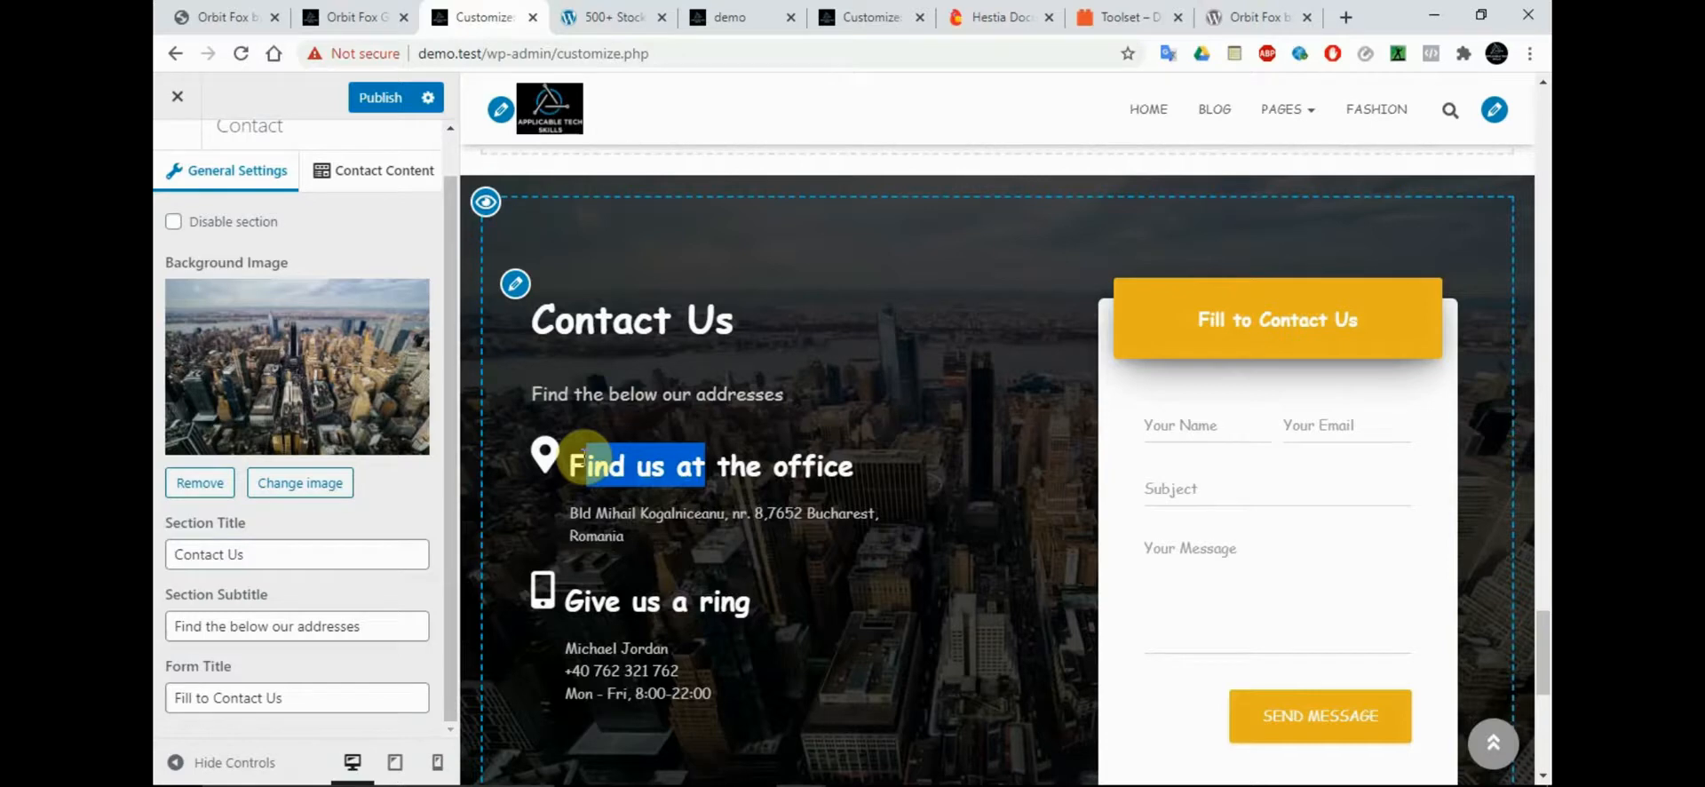
{"action": "left_click", "coordinate": [584, 458]}
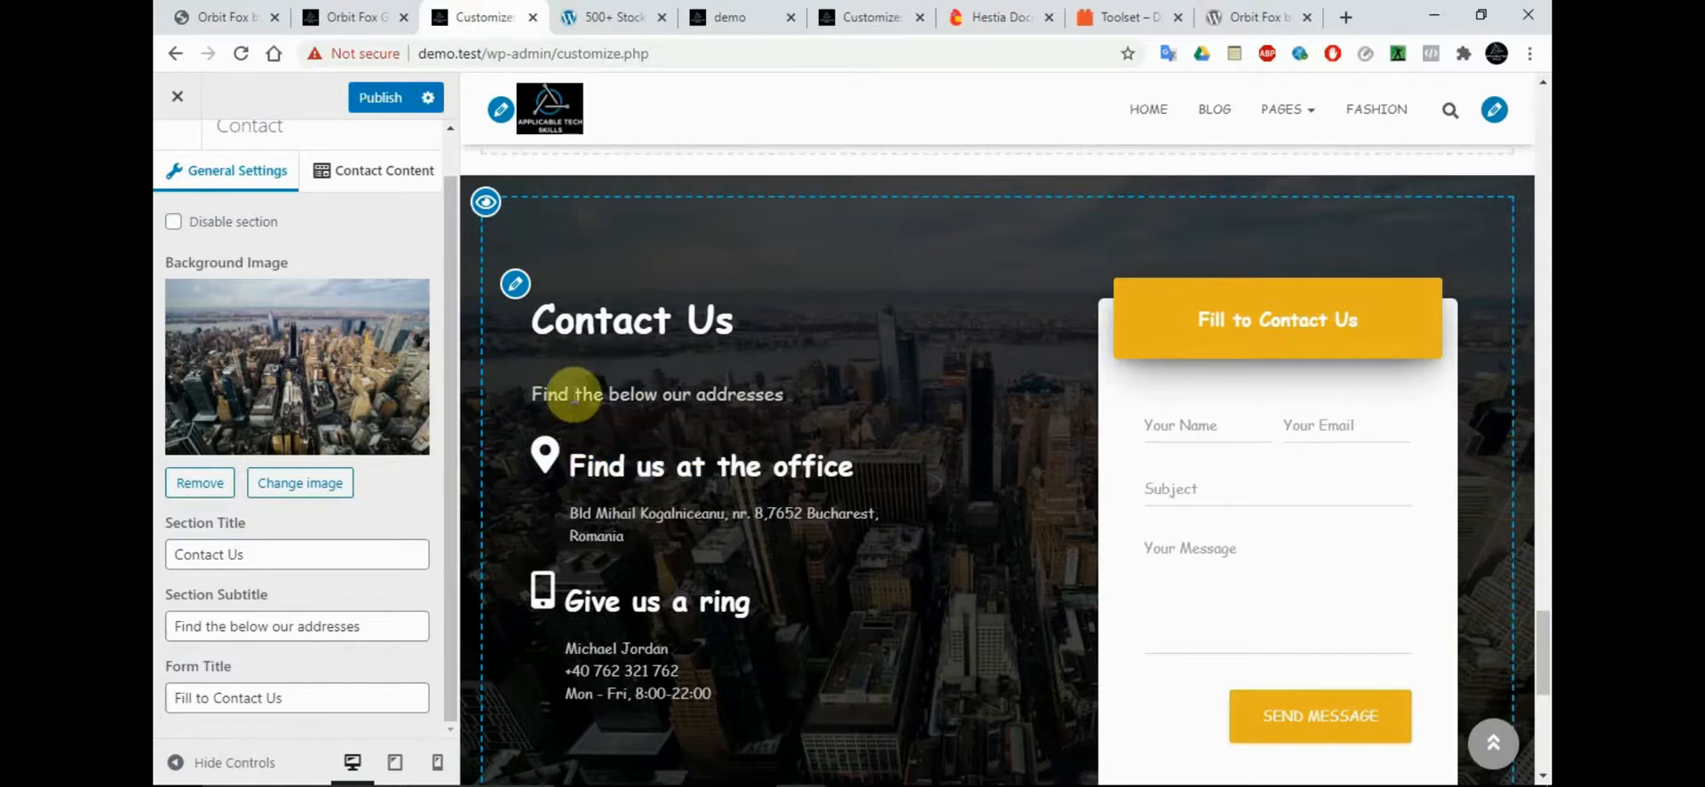
{"action": "left_click", "coordinate": [653, 468], "text": "shift"}
{"action": "double_click", "coordinate": [653, 468]}
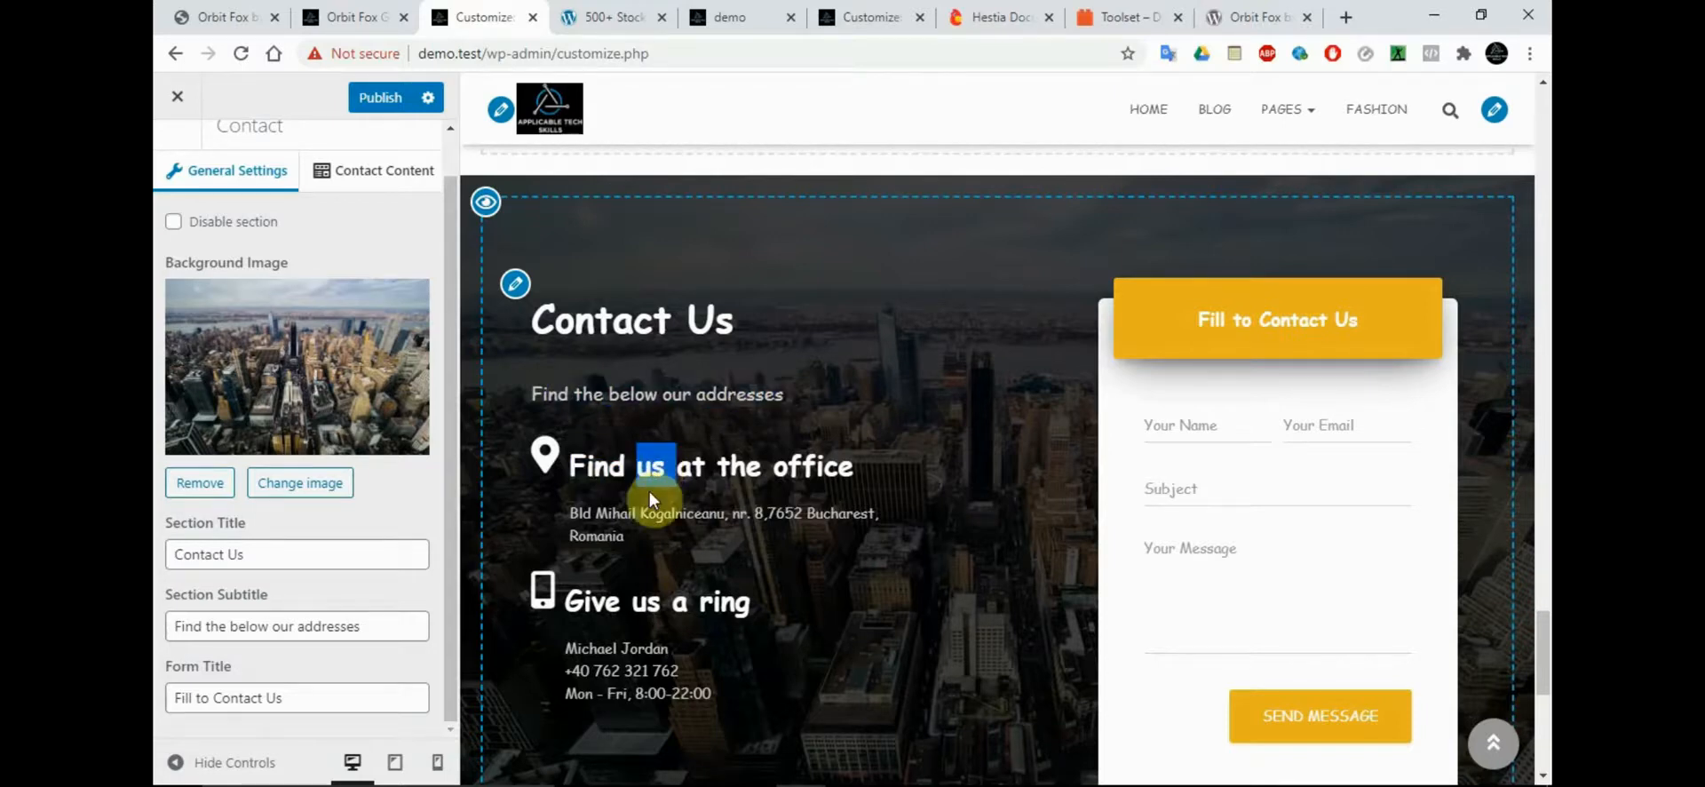
{"action": "triple_click", "coordinate": [609, 524]}
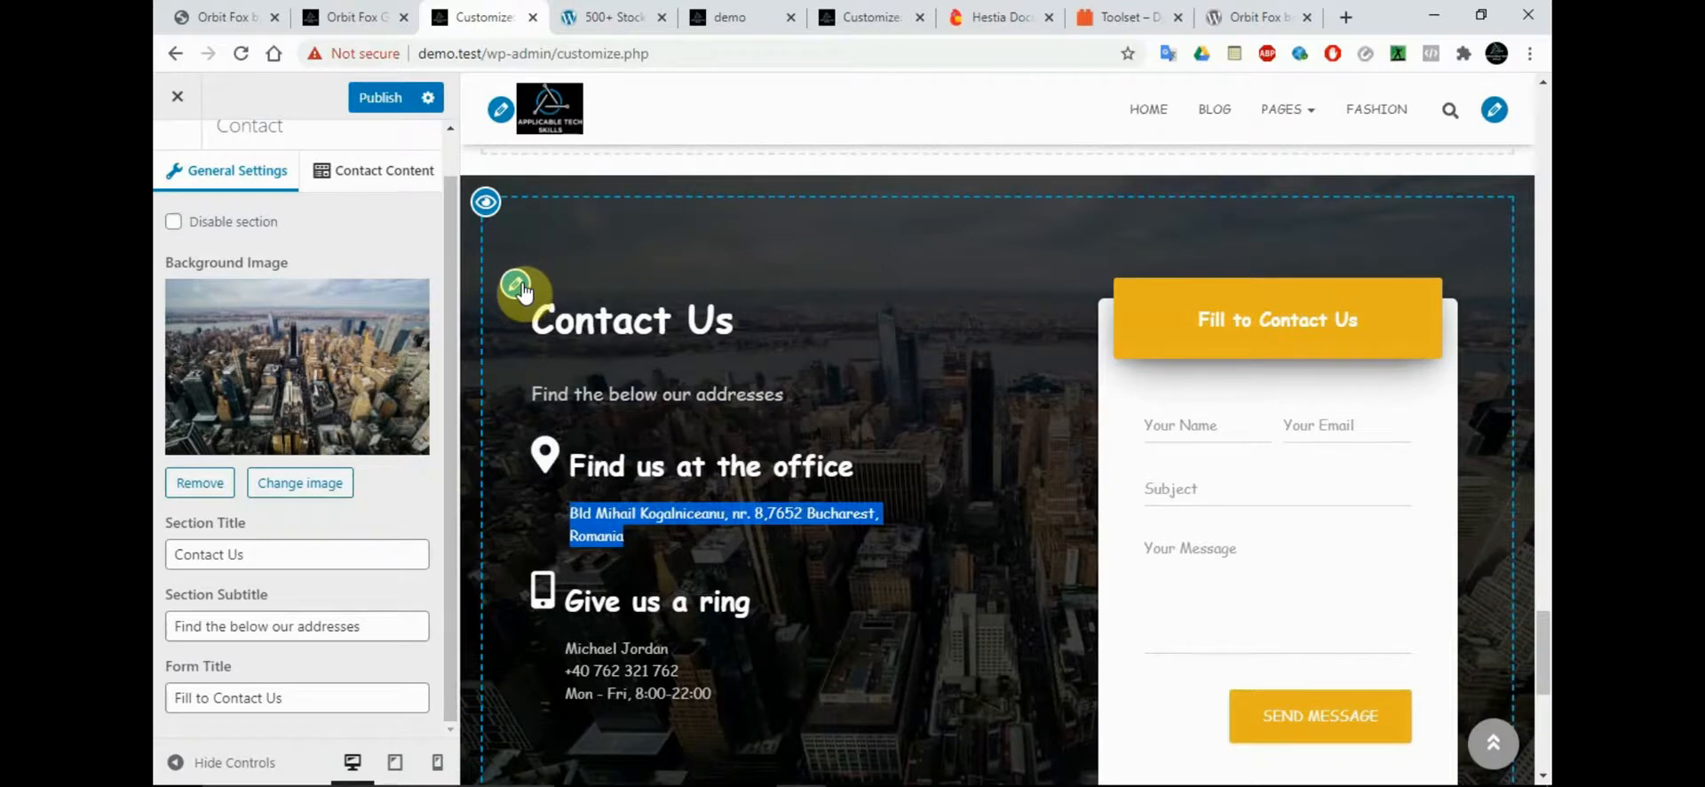
{"action": "right_click", "coordinate": [525, 291]}
{"action": "left_click", "coordinate": [516, 286]}
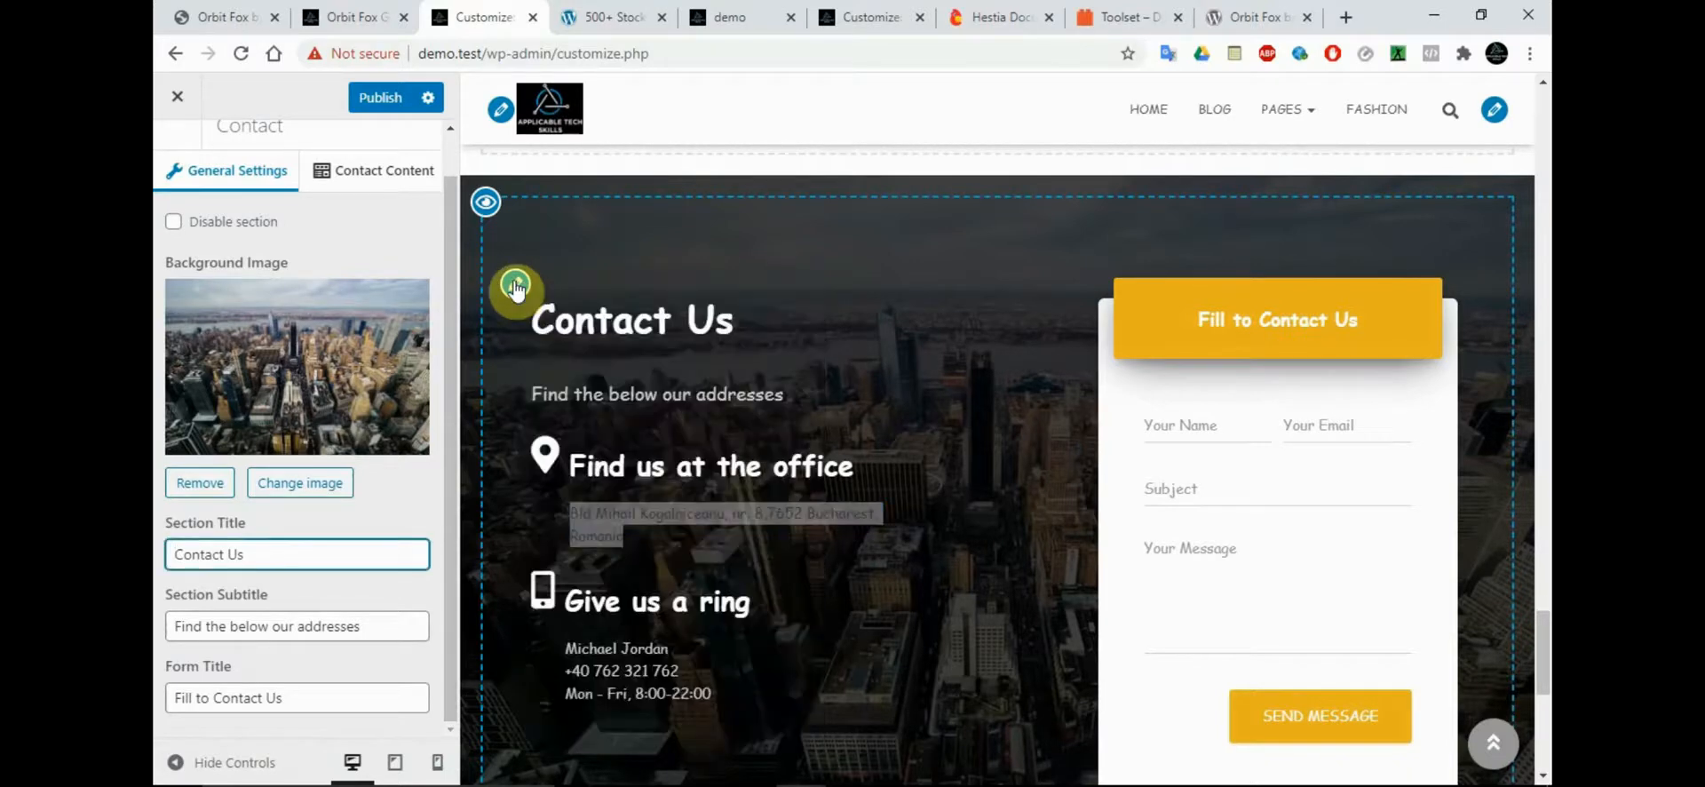
{"action": "left_click", "coordinate": [584, 533]}
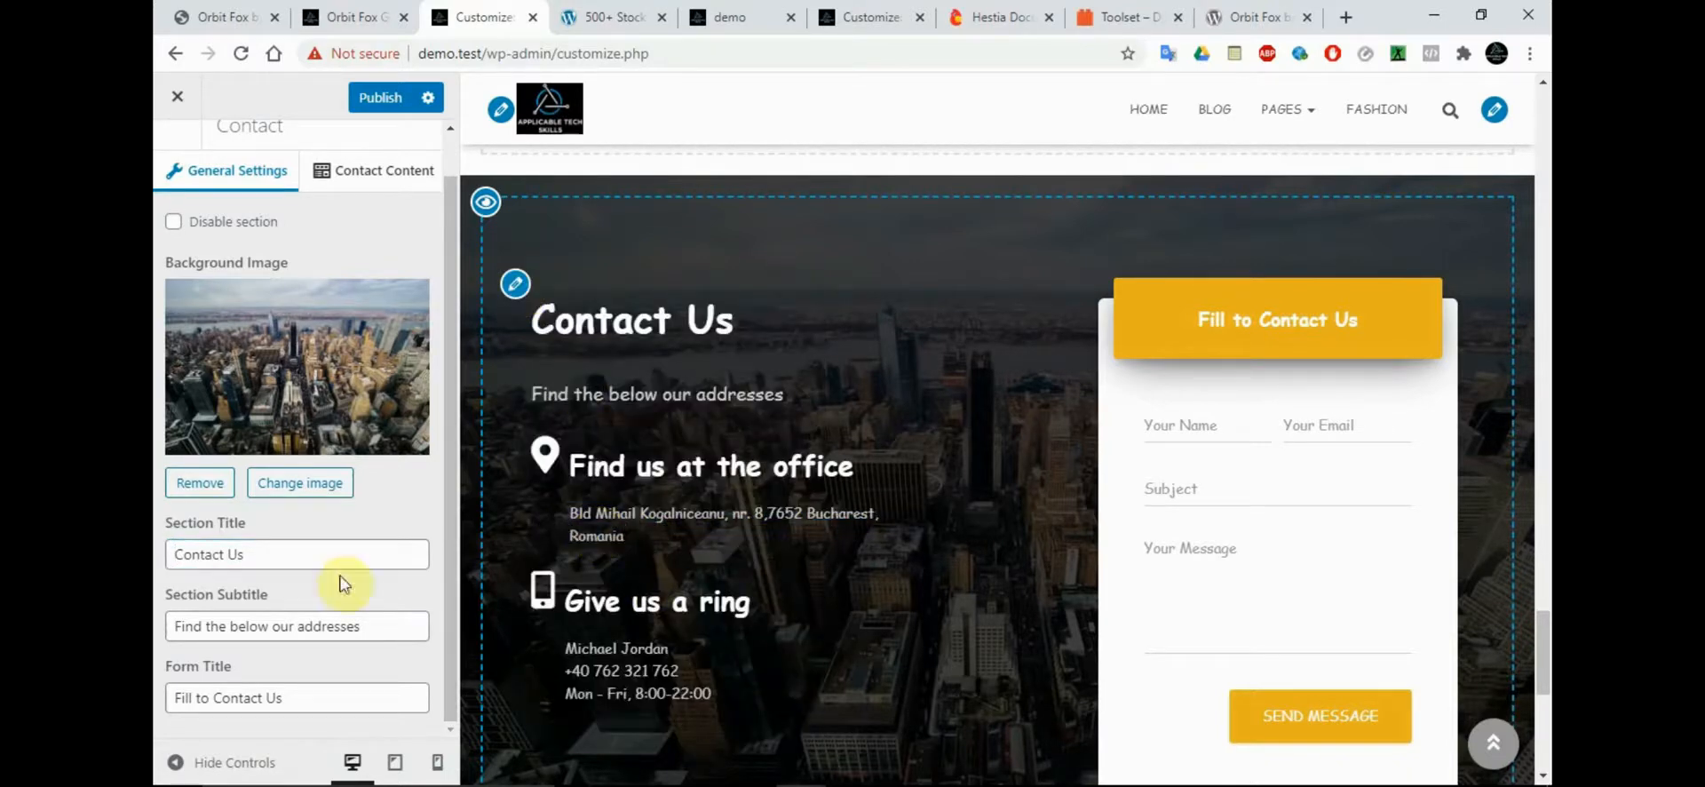
{"action": "left_click", "coordinate": [513, 284]}
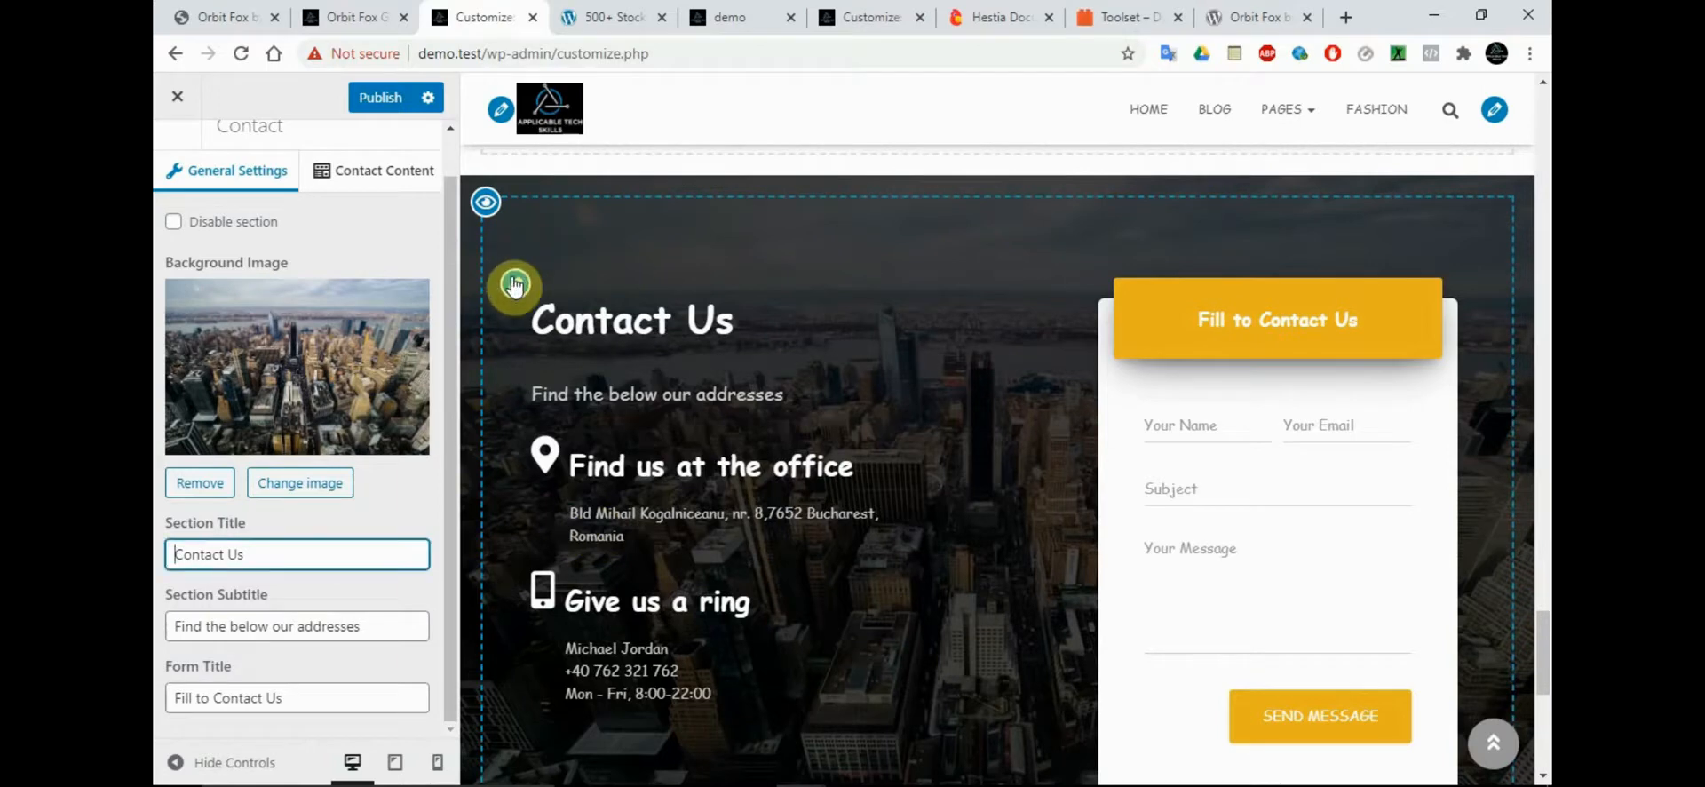
{"action": "left_click", "coordinate": [451, 400]}
Clear the contact form shortcode to check its effect on the preview, and restore it as [wpforms id="81"]
{"action": "left_click", "coordinate": [388, 182]}
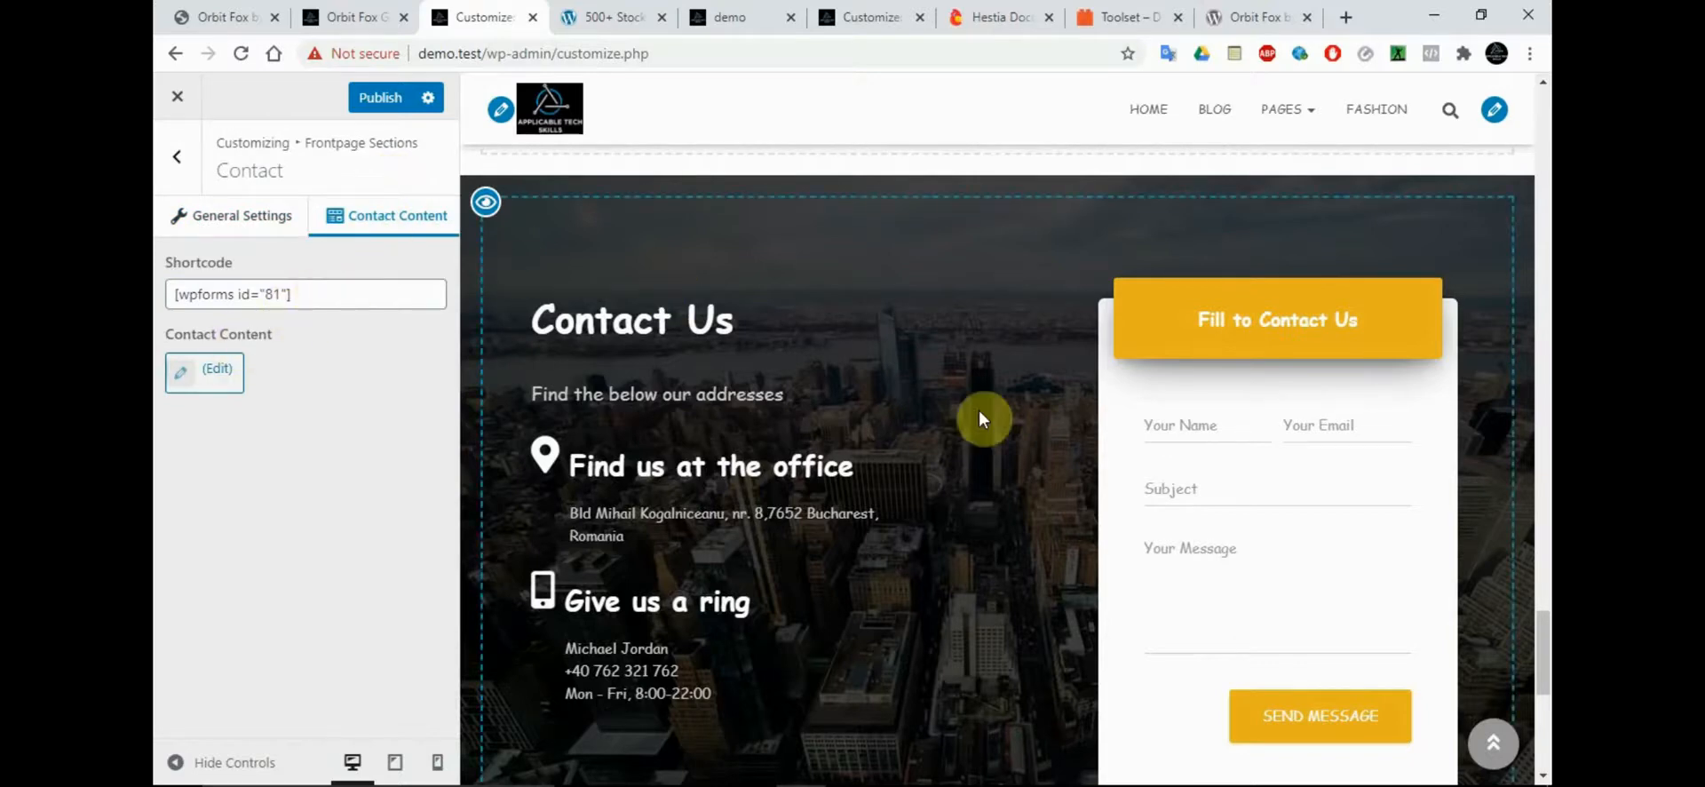
{"action": "left_click", "coordinate": [367, 302]}
{"action": "key", "text": "ctrl+a"}
{"action": "key", "text": "BackSpace"}
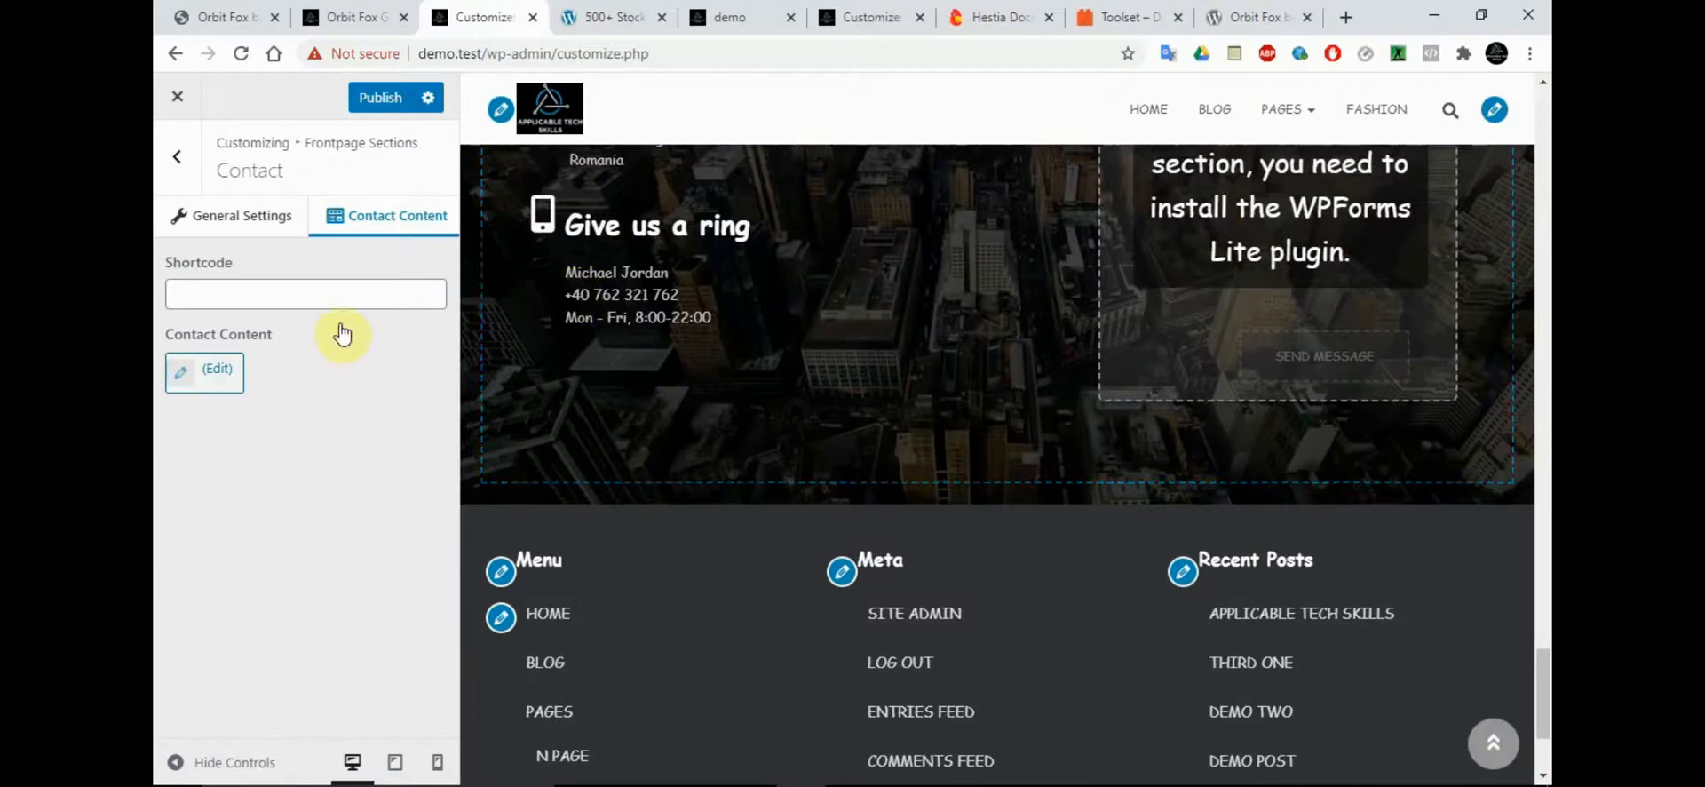
{"action": "left_click", "coordinate": [332, 296]}
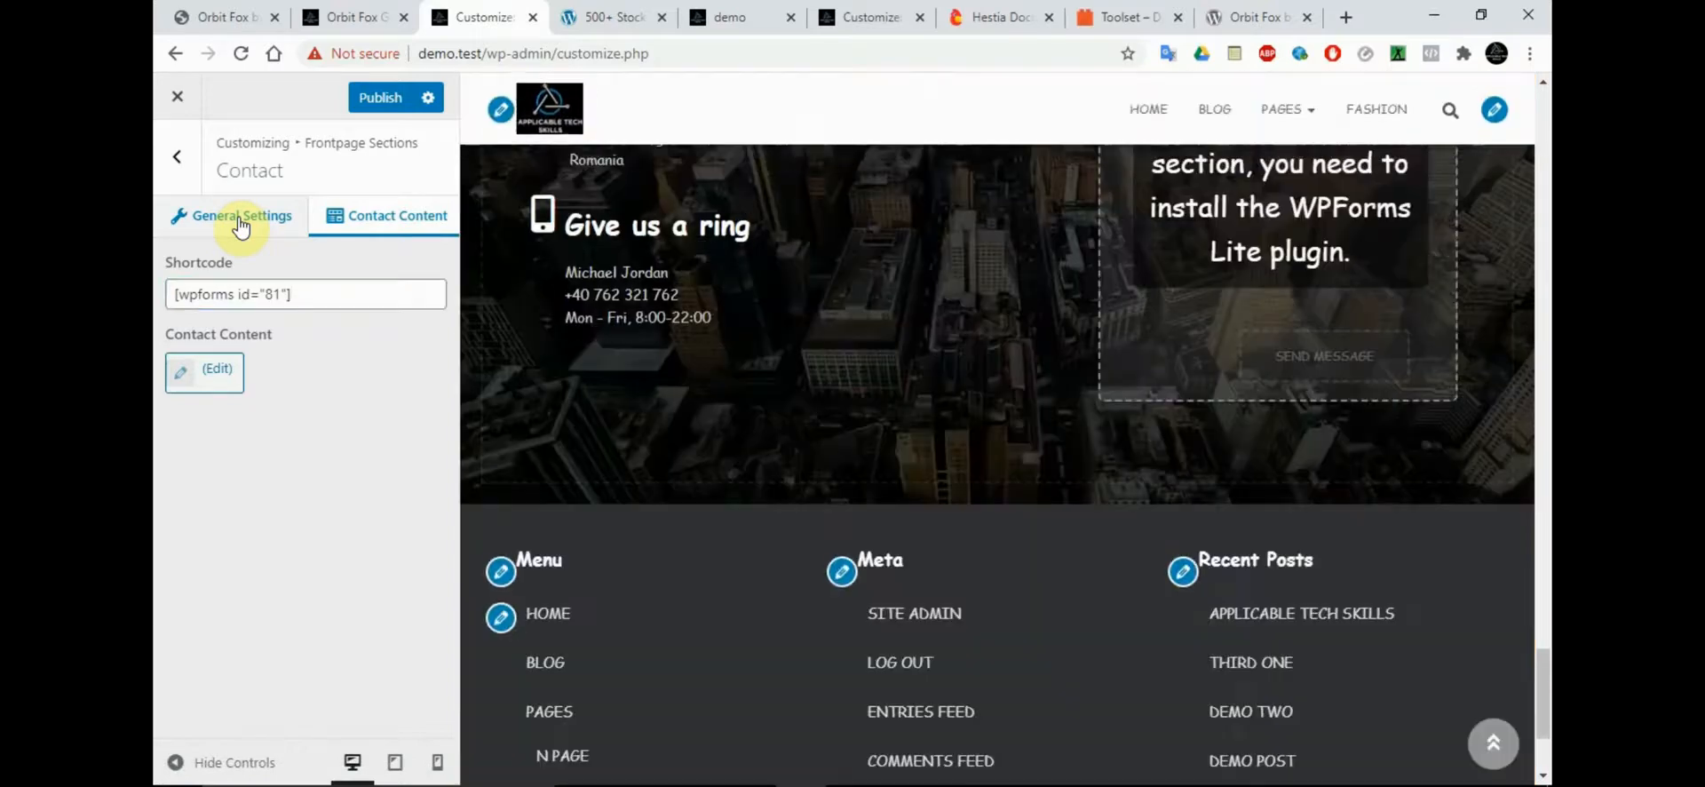
Compare the Contact section's general settings and contact content options with the address and form areas in the preview
{"action": "left_click", "coordinate": [240, 224]}
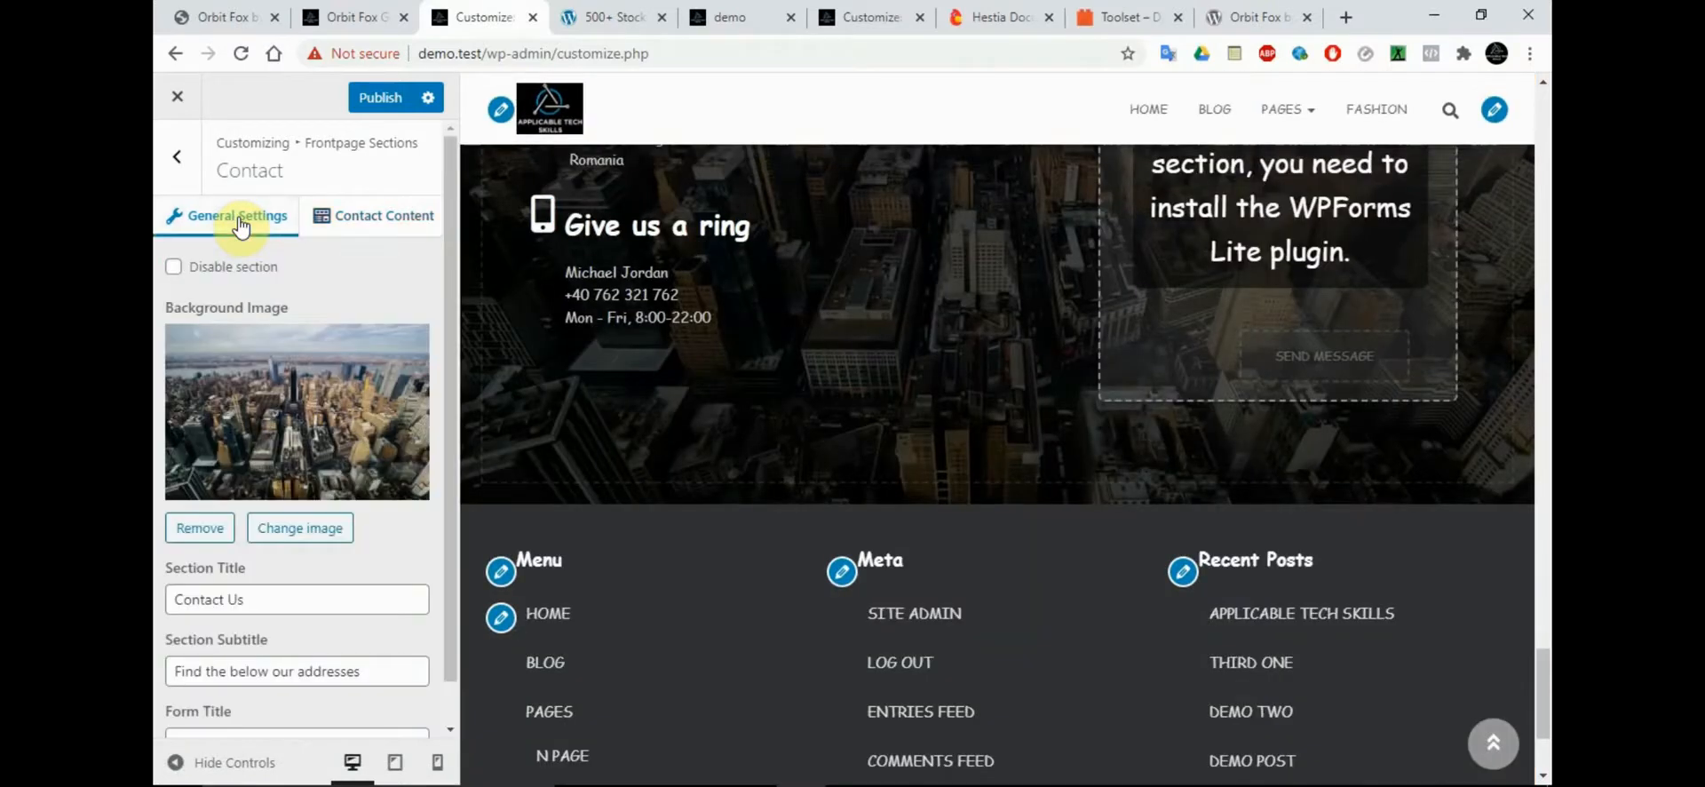
{"action": "scroll", "coordinate": [455, 480], "scroll_direction": "down", "scroll_amount": 2}
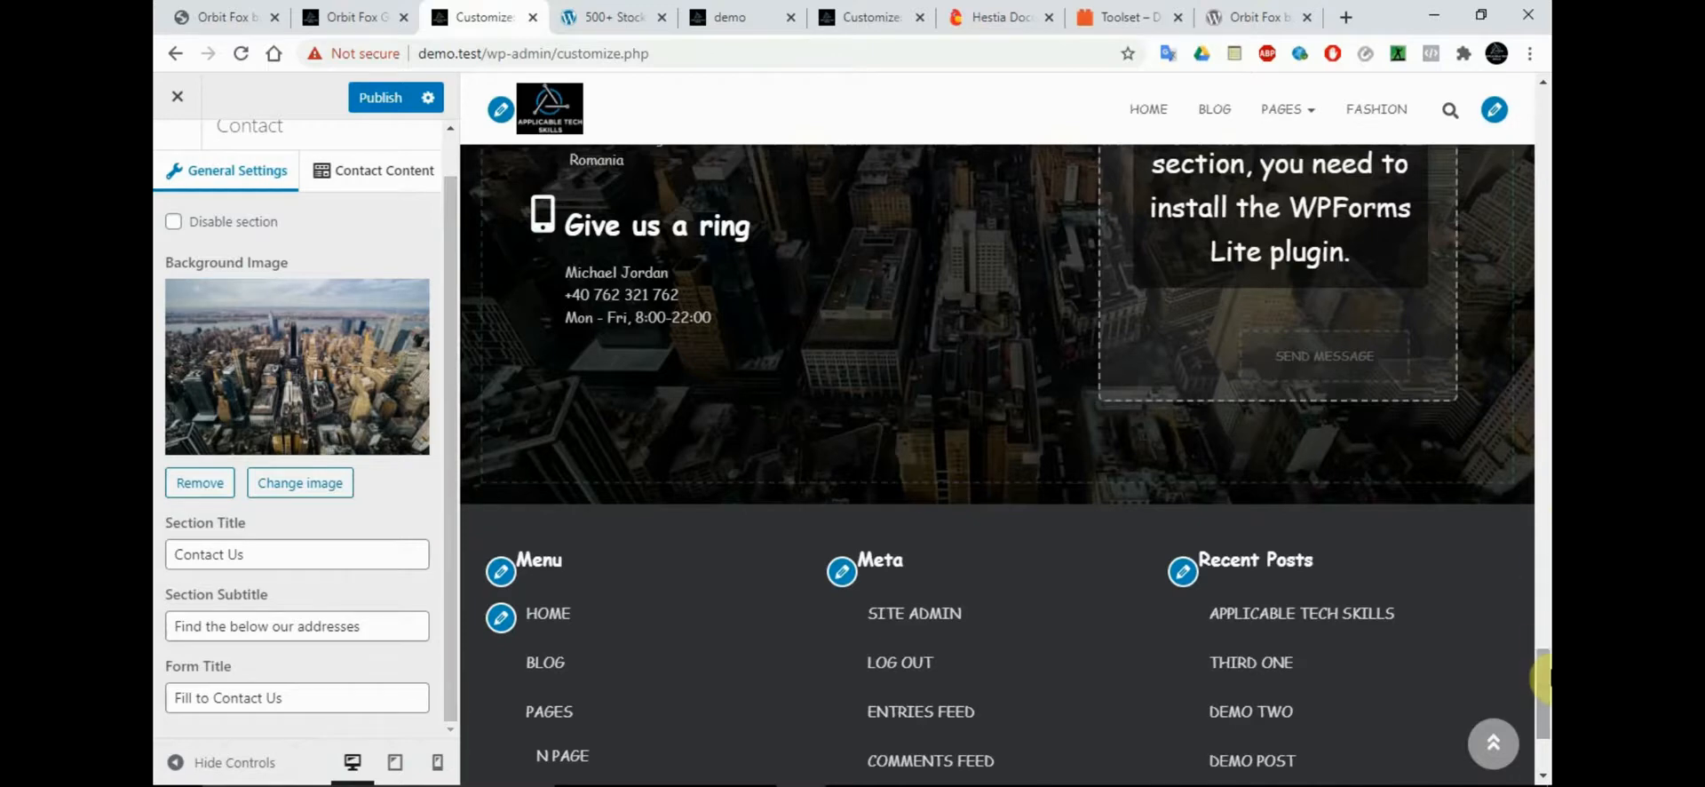
{"action": "scroll", "coordinate": [1544, 676], "scroll_direction": "up", "scroll_amount": 3}
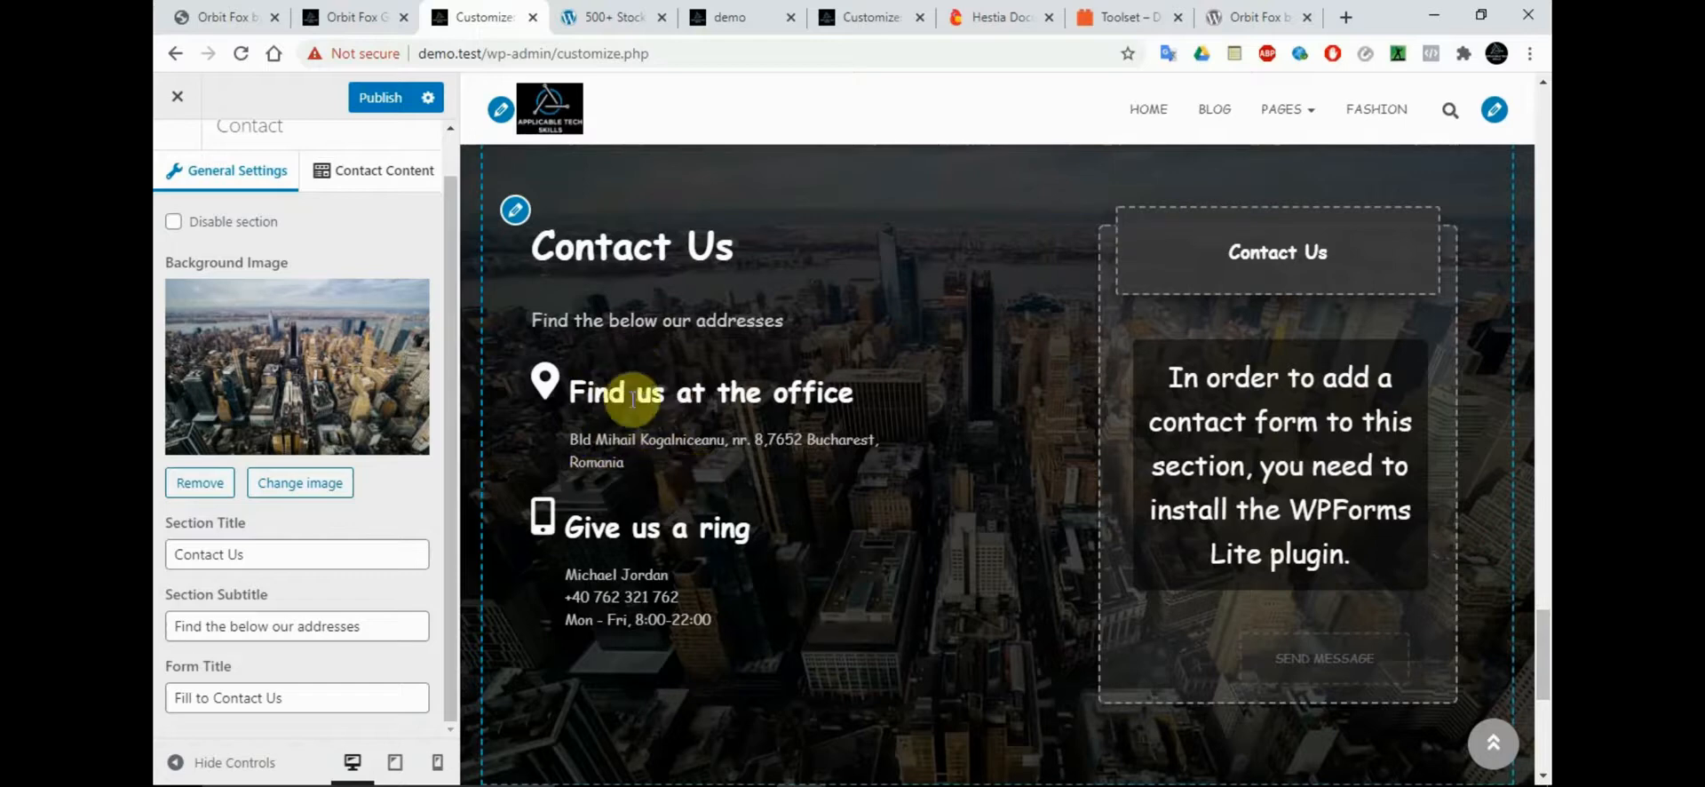
{"action": "left_click", "coordinate": [391, 172]}
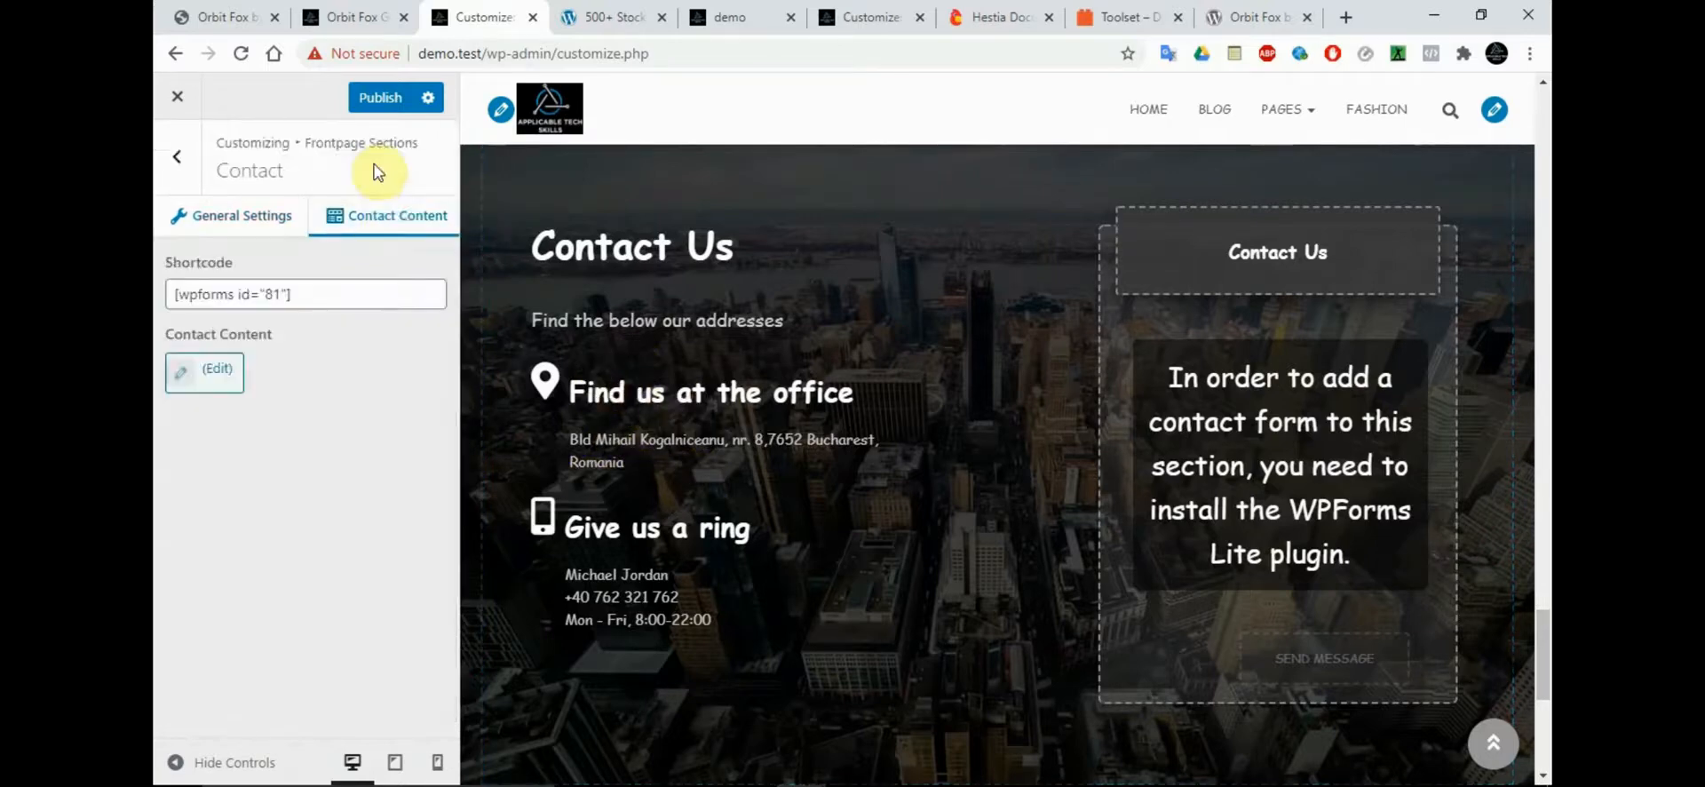
{"action": "left_click", "coordinate": [208, 211]}
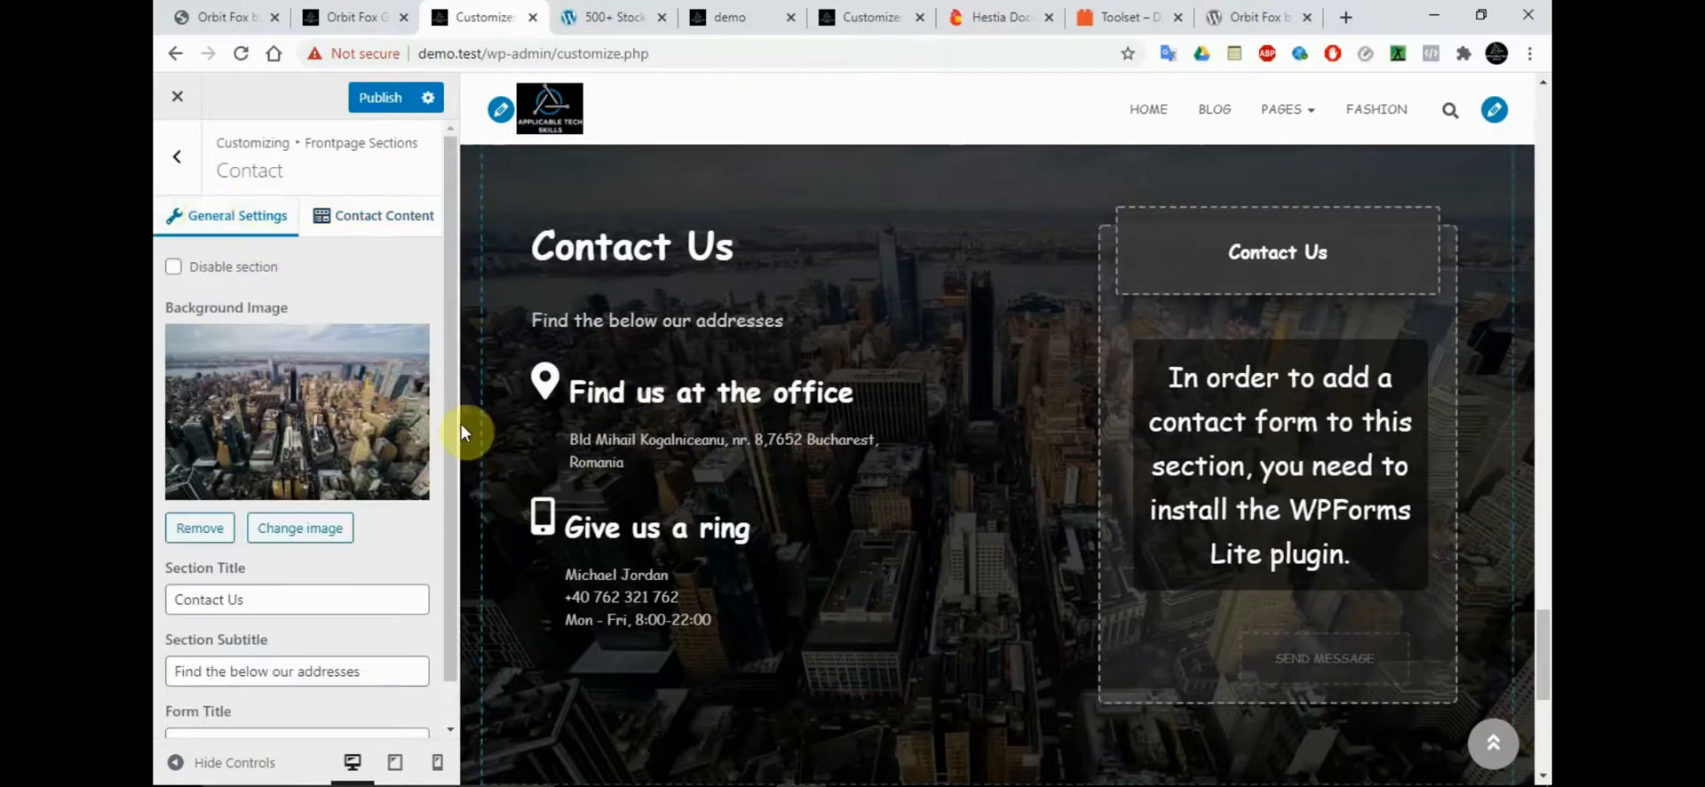
Publish the Contact section changes and return to the main Customizer options
{"action": "scroll", "coordinate": [453, 426], "scroll_direction": "down", "scroll_amount": 2}
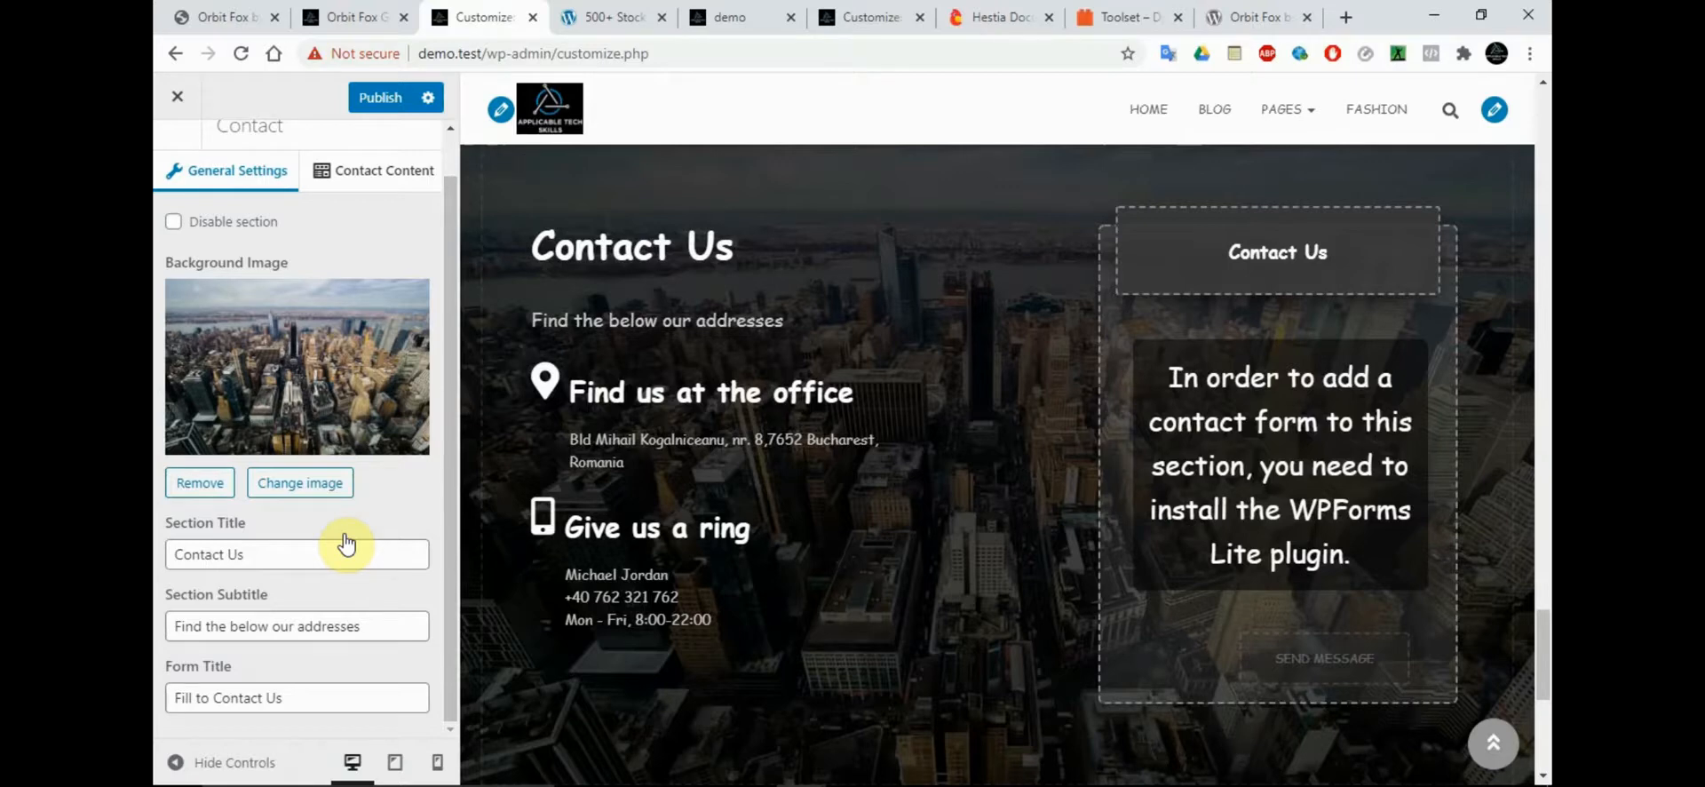
{"action": "left_click", "coordinate": [378, 108]}
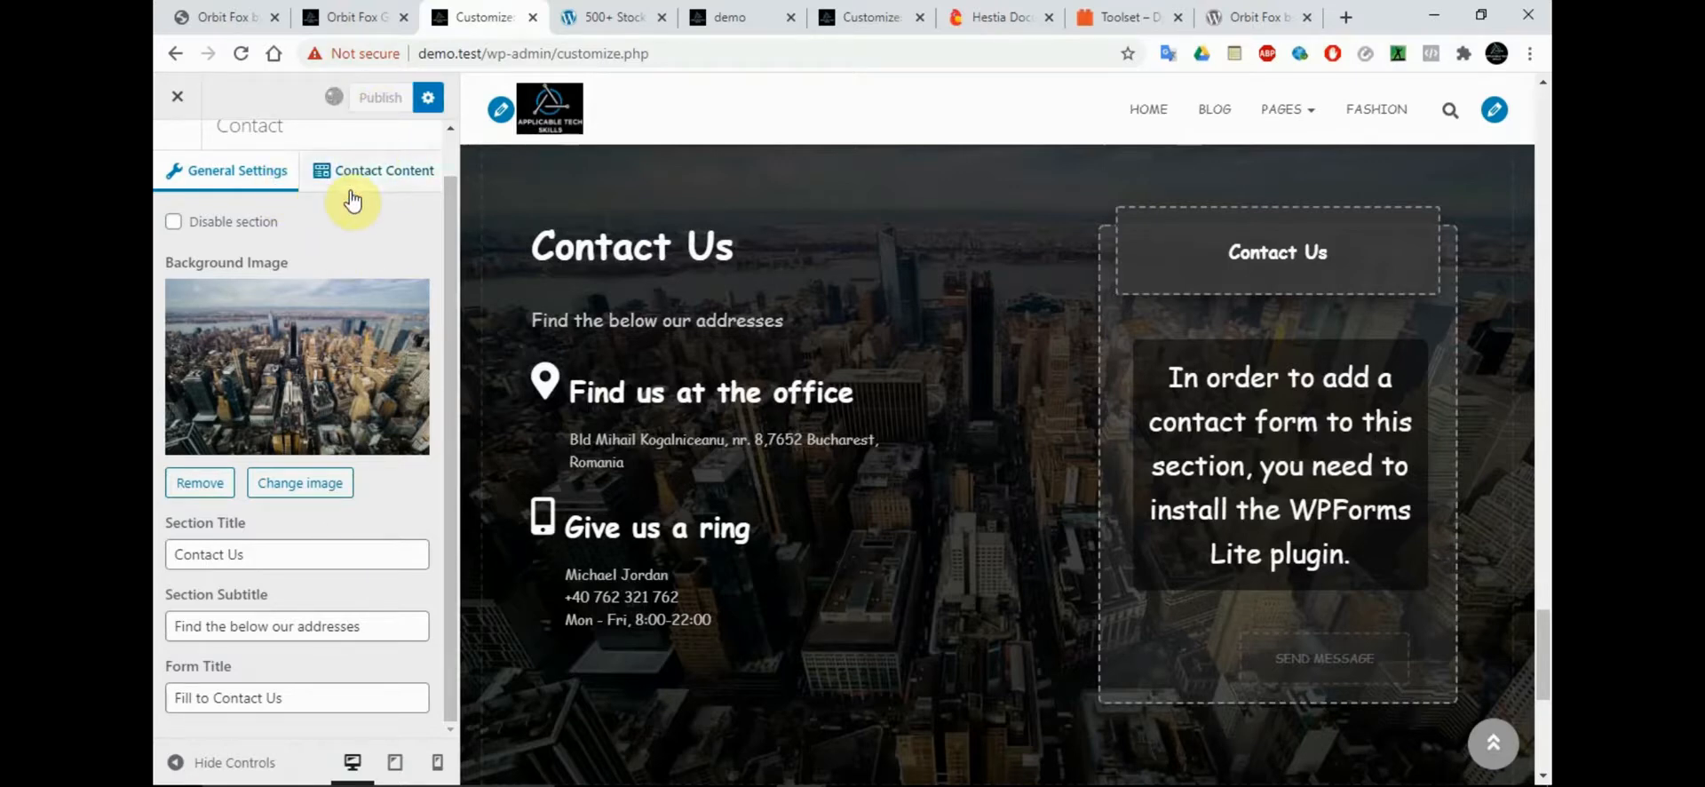
{"action": "scroll", "coordinate": [422, 232], "scroll_direction": "up", "scroll_amount": 2}
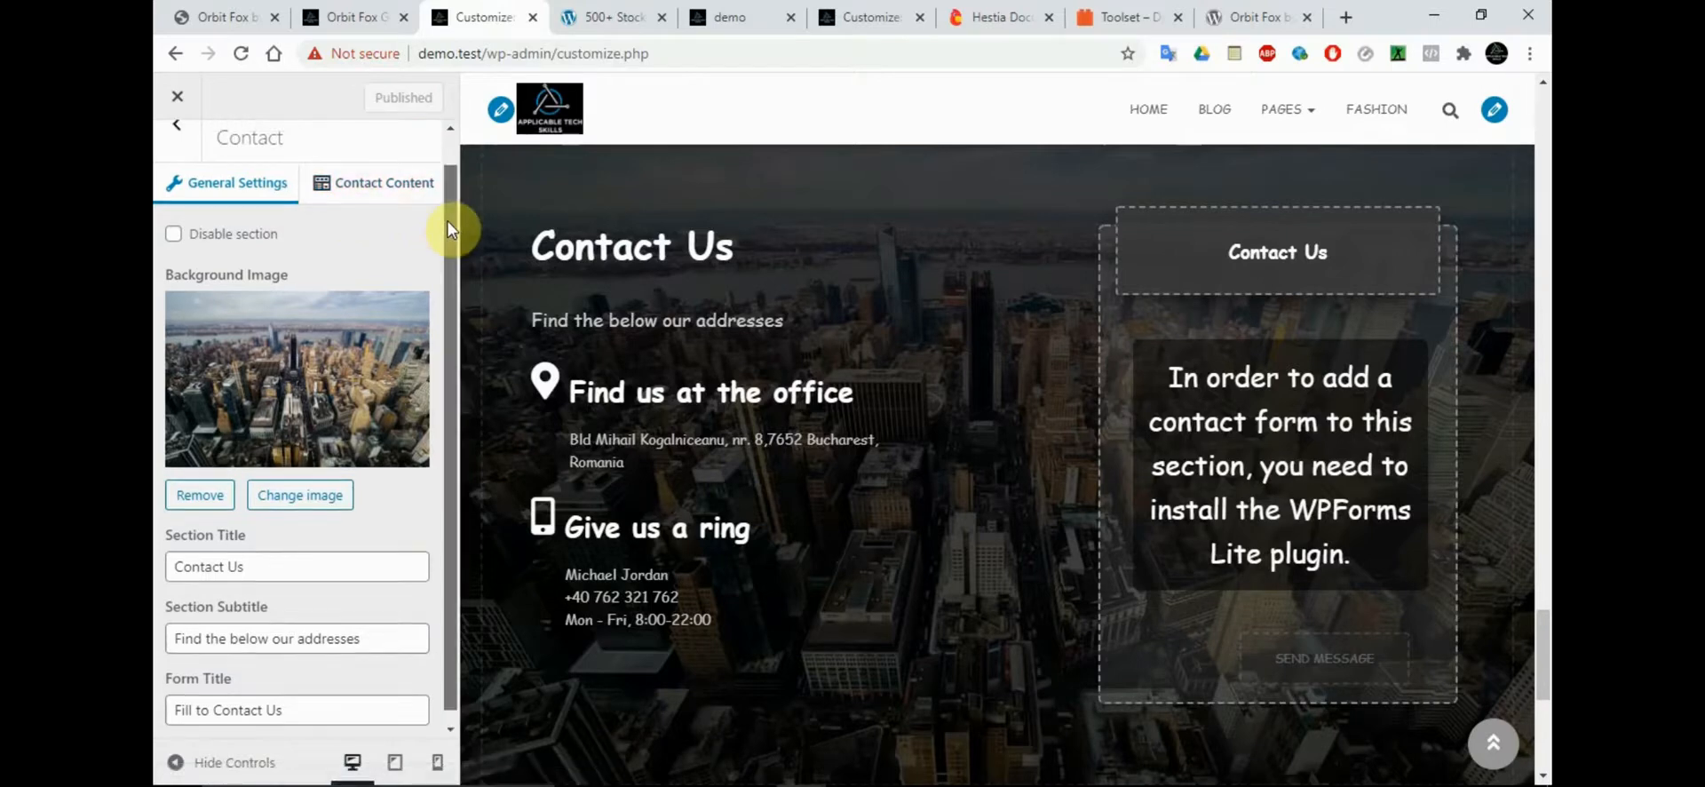
{"action": "left_click", "coordinate": [180, 162]}
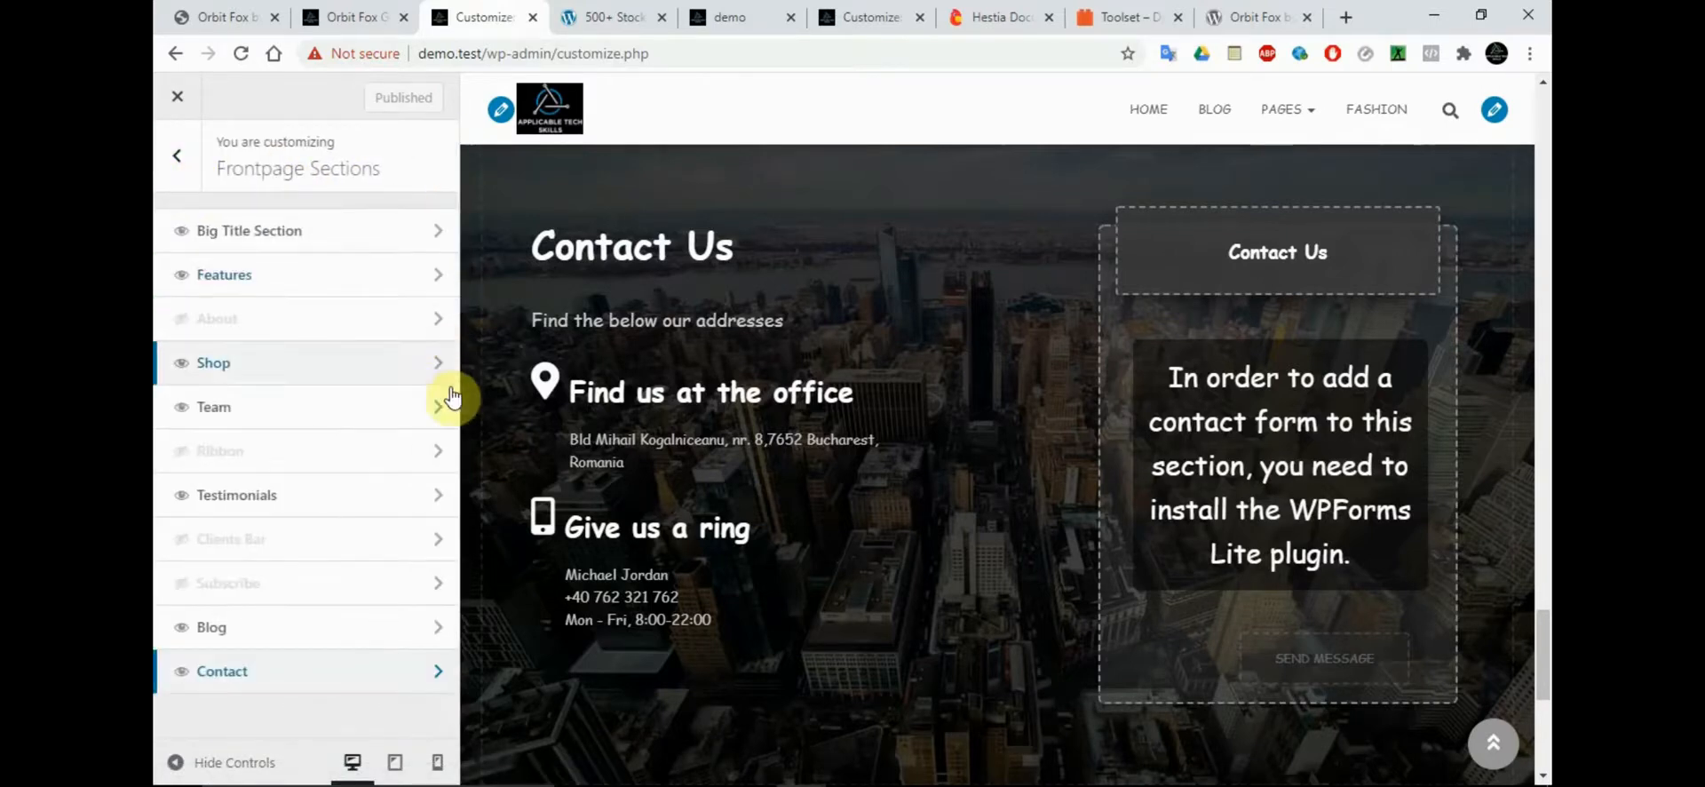
{"action": "left_click", "coordinate": [178, 157]}
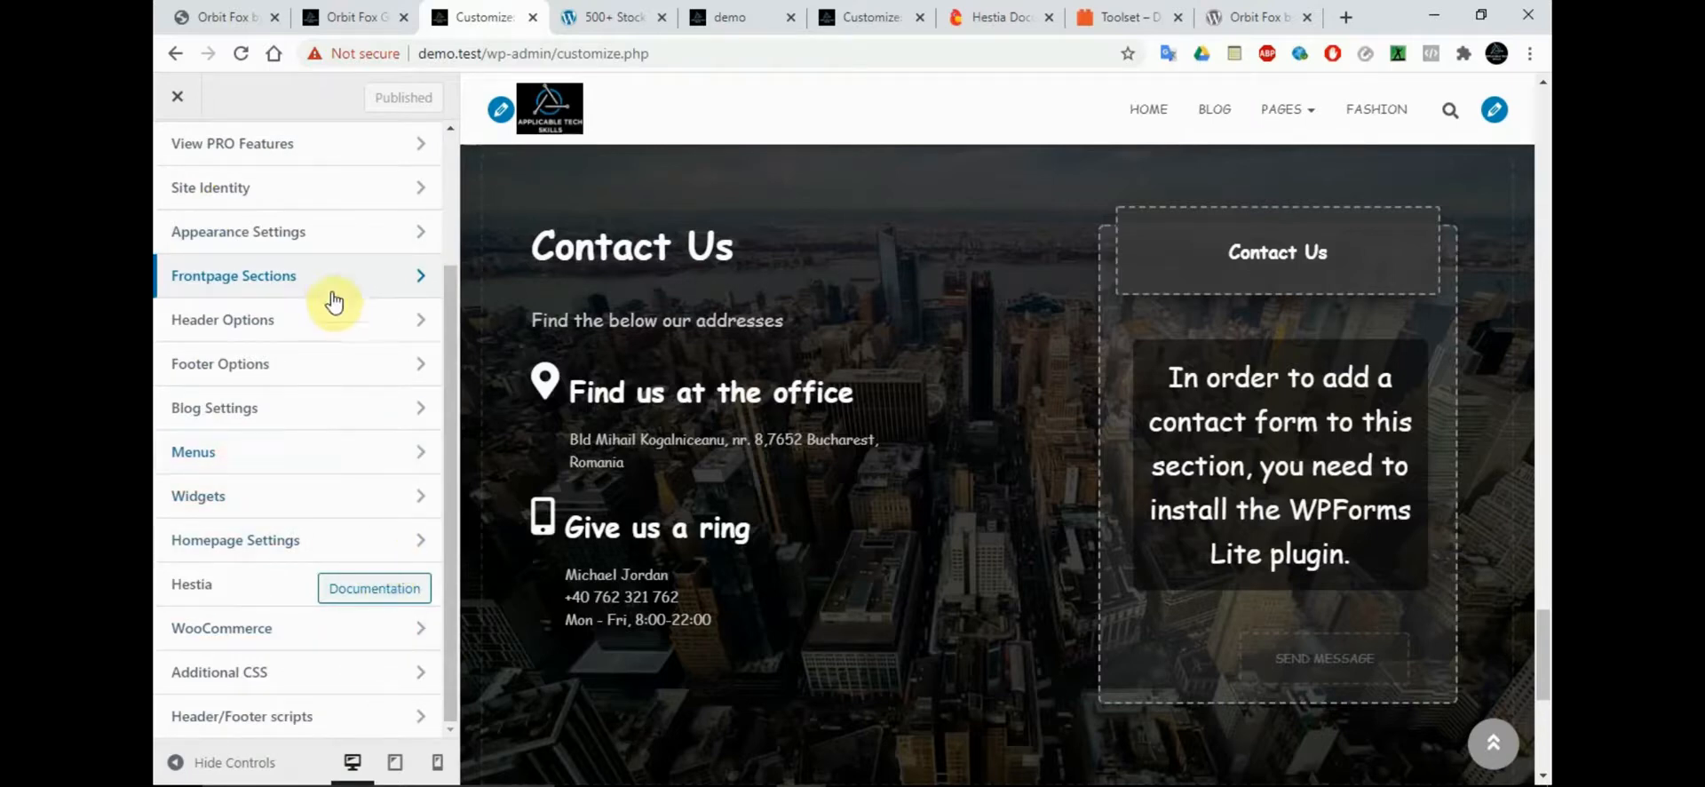
Look through the Site Identity and Appearance Settings options of the Hestia theme
{"action": "left_click", "coordinate": [281, 202]}
{"action": "left_click", "coordinate": [177, 157]}
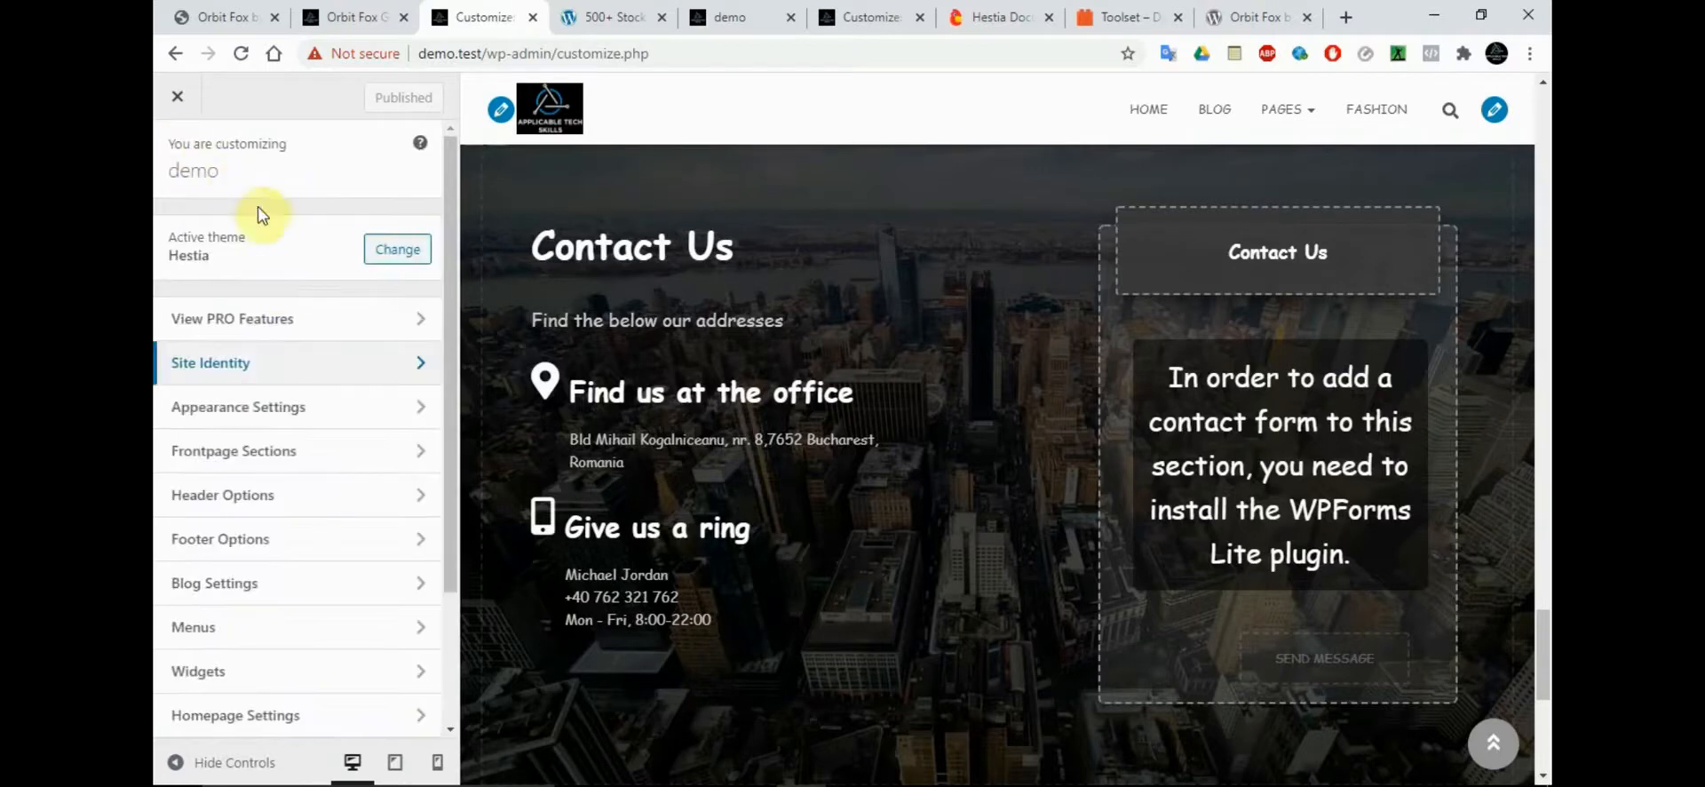
{"action": "left_click", "coordinate": [237, 408]}
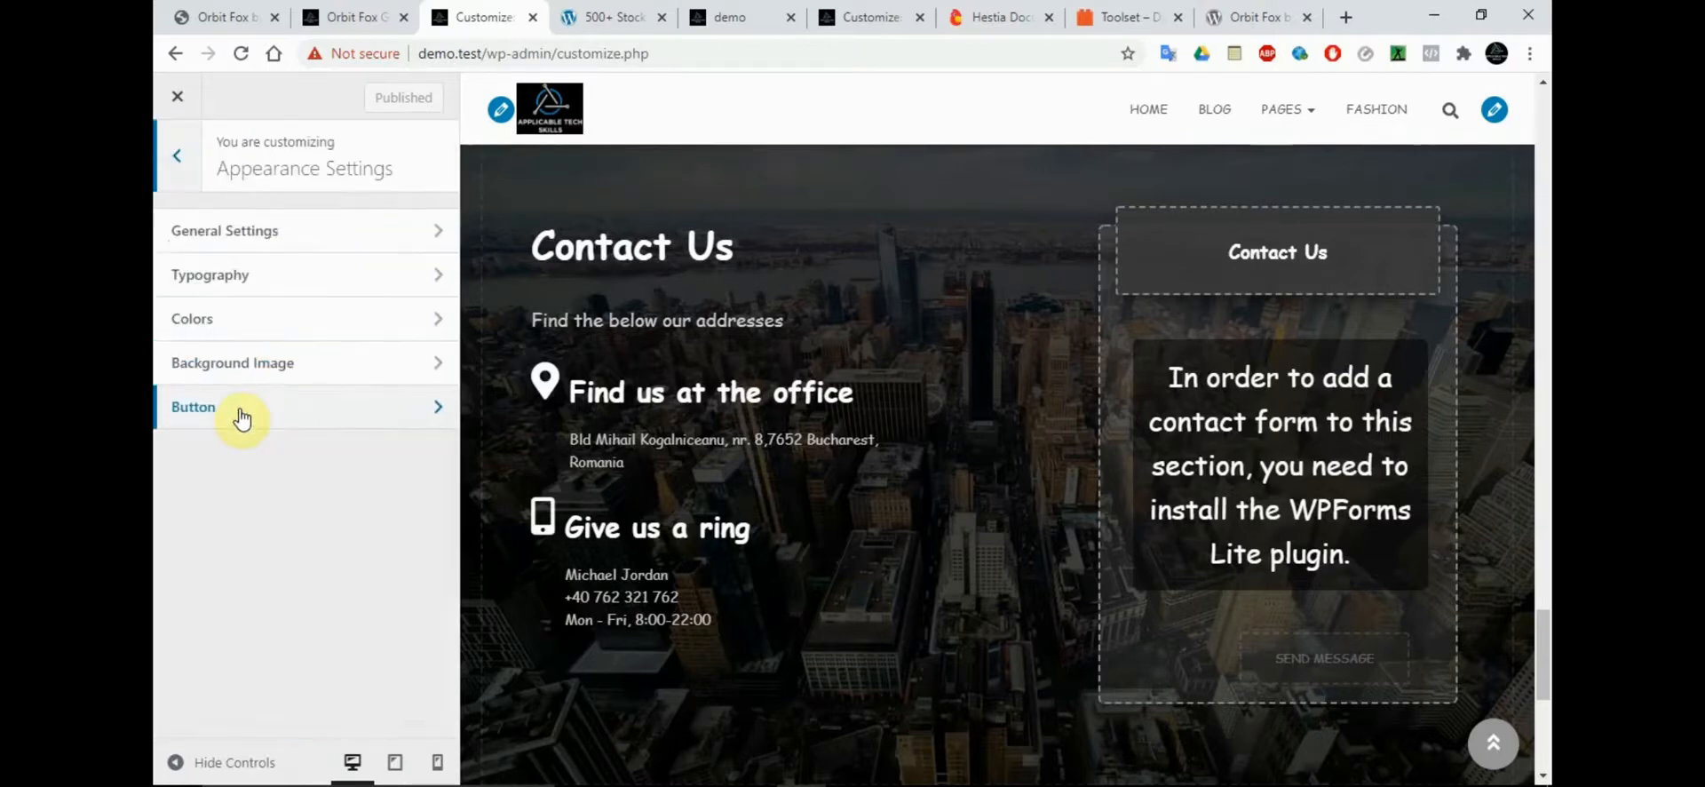
{"action": "left_click", "coordinate": [178, 160]}
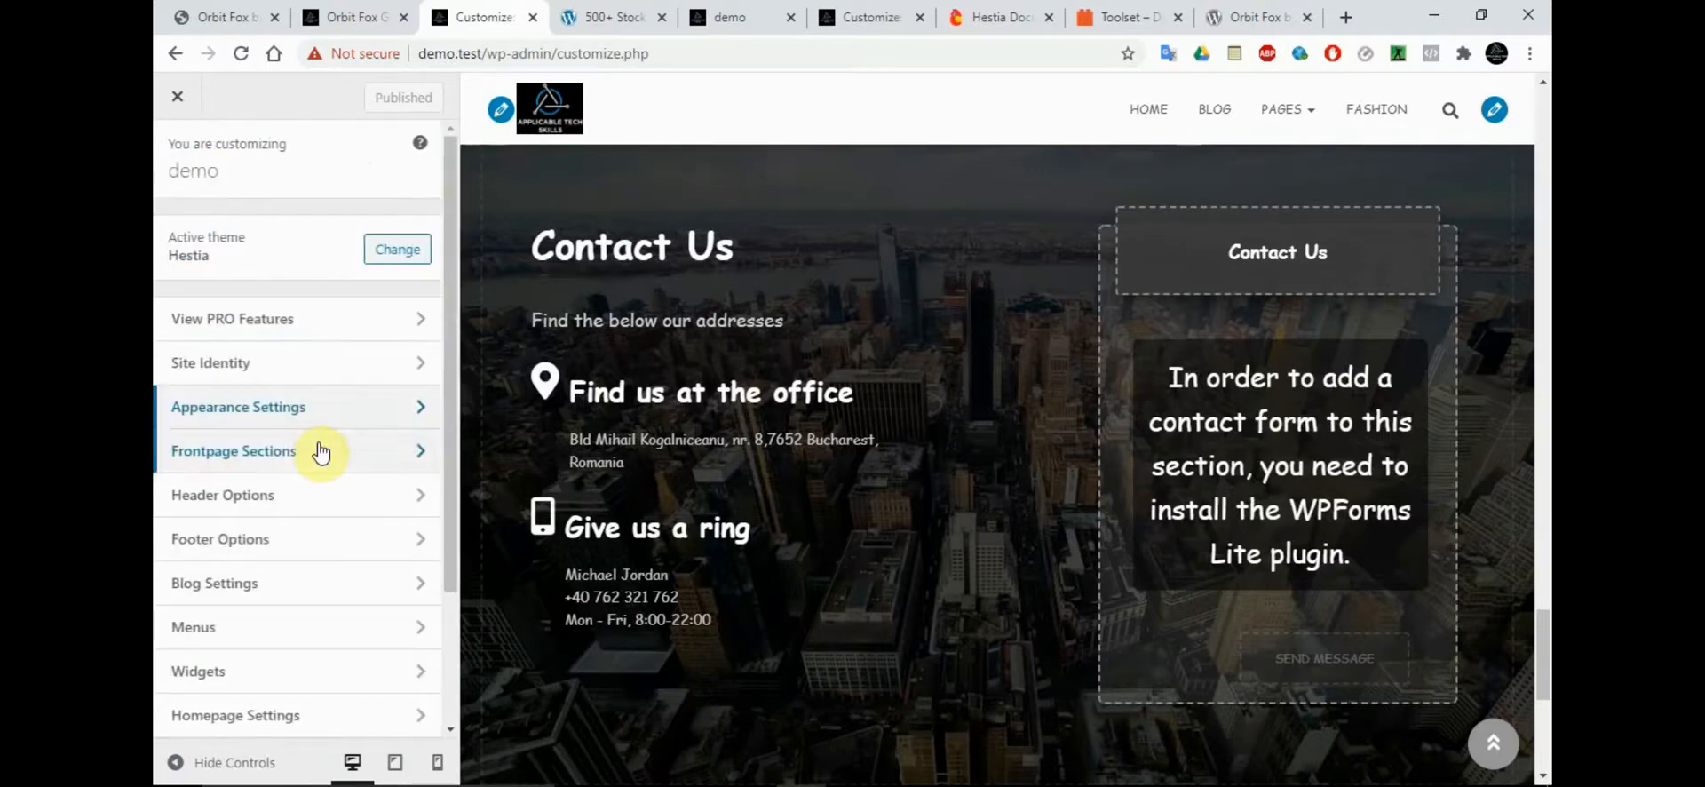
Review the Header Options, including the Very Top Bar settings
{"action": "left_click_drag", "start_coordinate": [453, 427], "coordinate": [453, 506]}
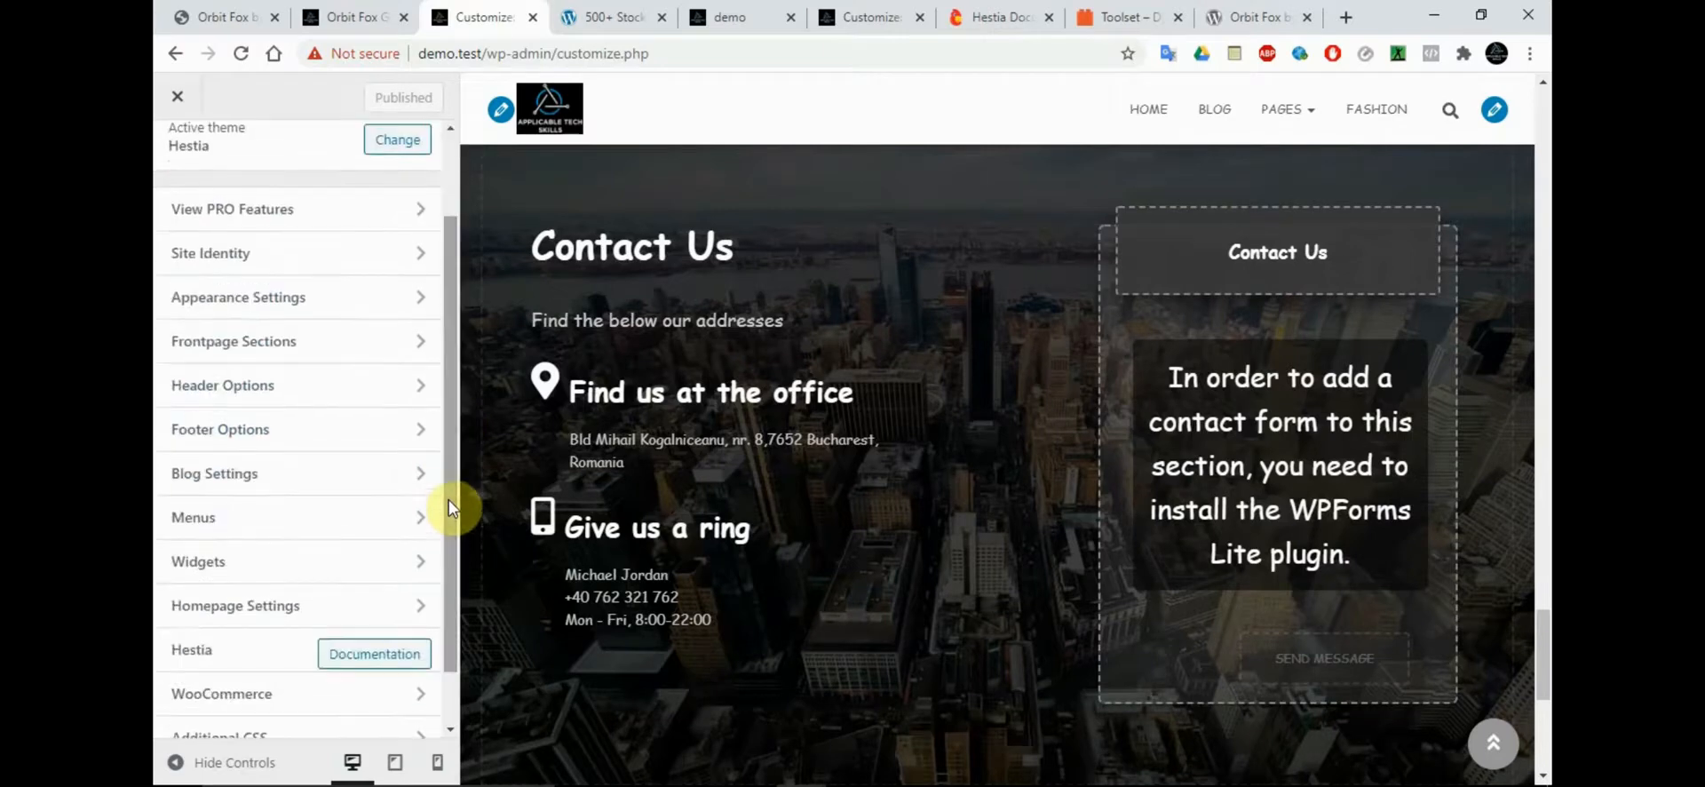
{"action": "left_click", "coordinate": [316, 388]}
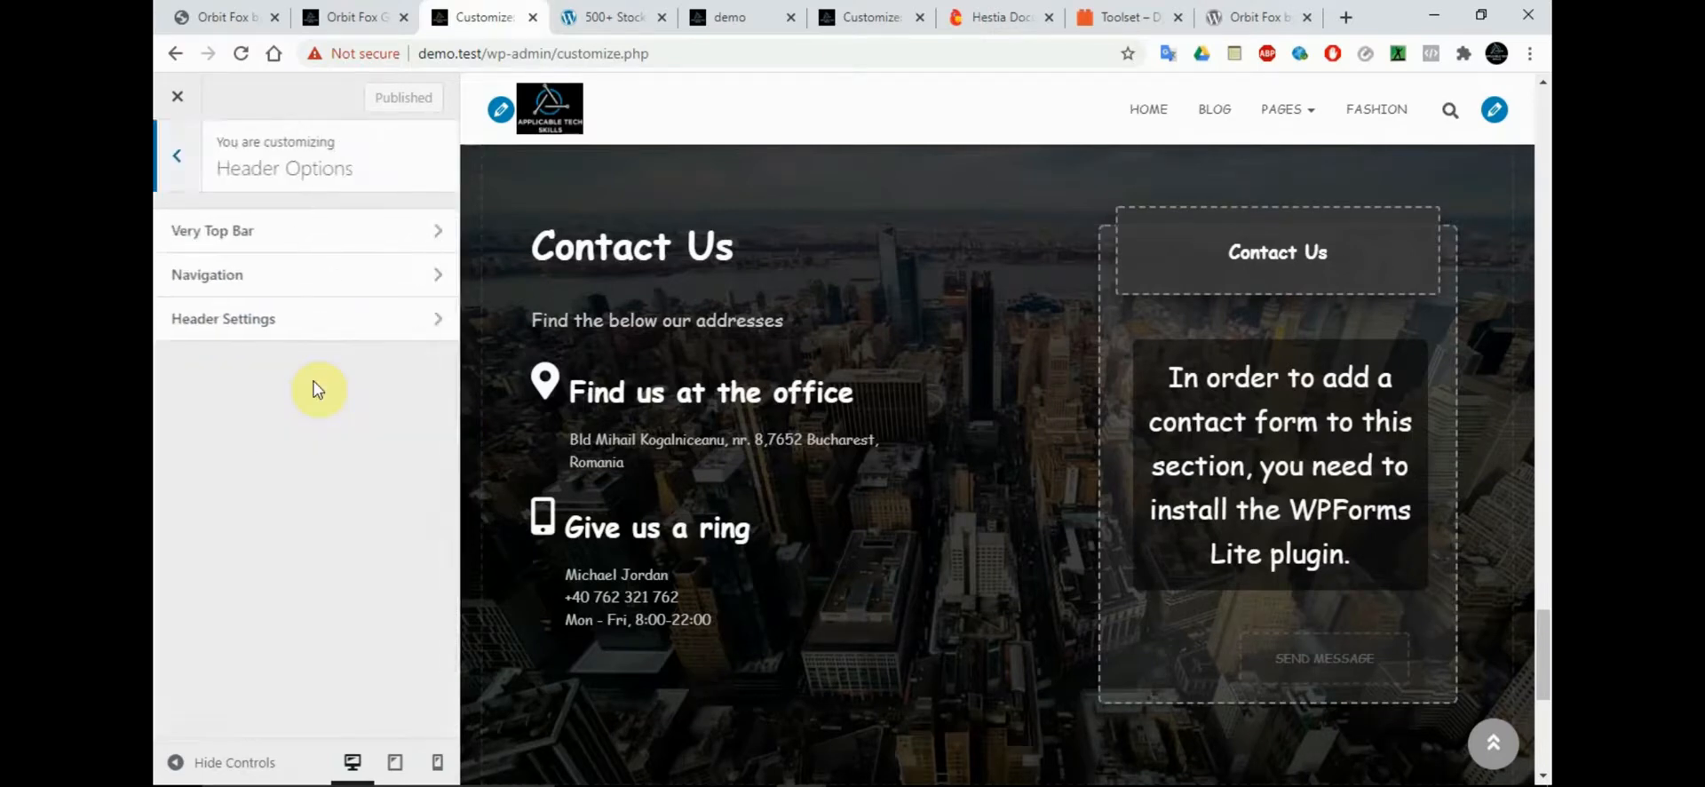
{"action": "left_click", "coordinate": [256, 245]}
{"action": "left_click", "coordinate": [176, 155]}
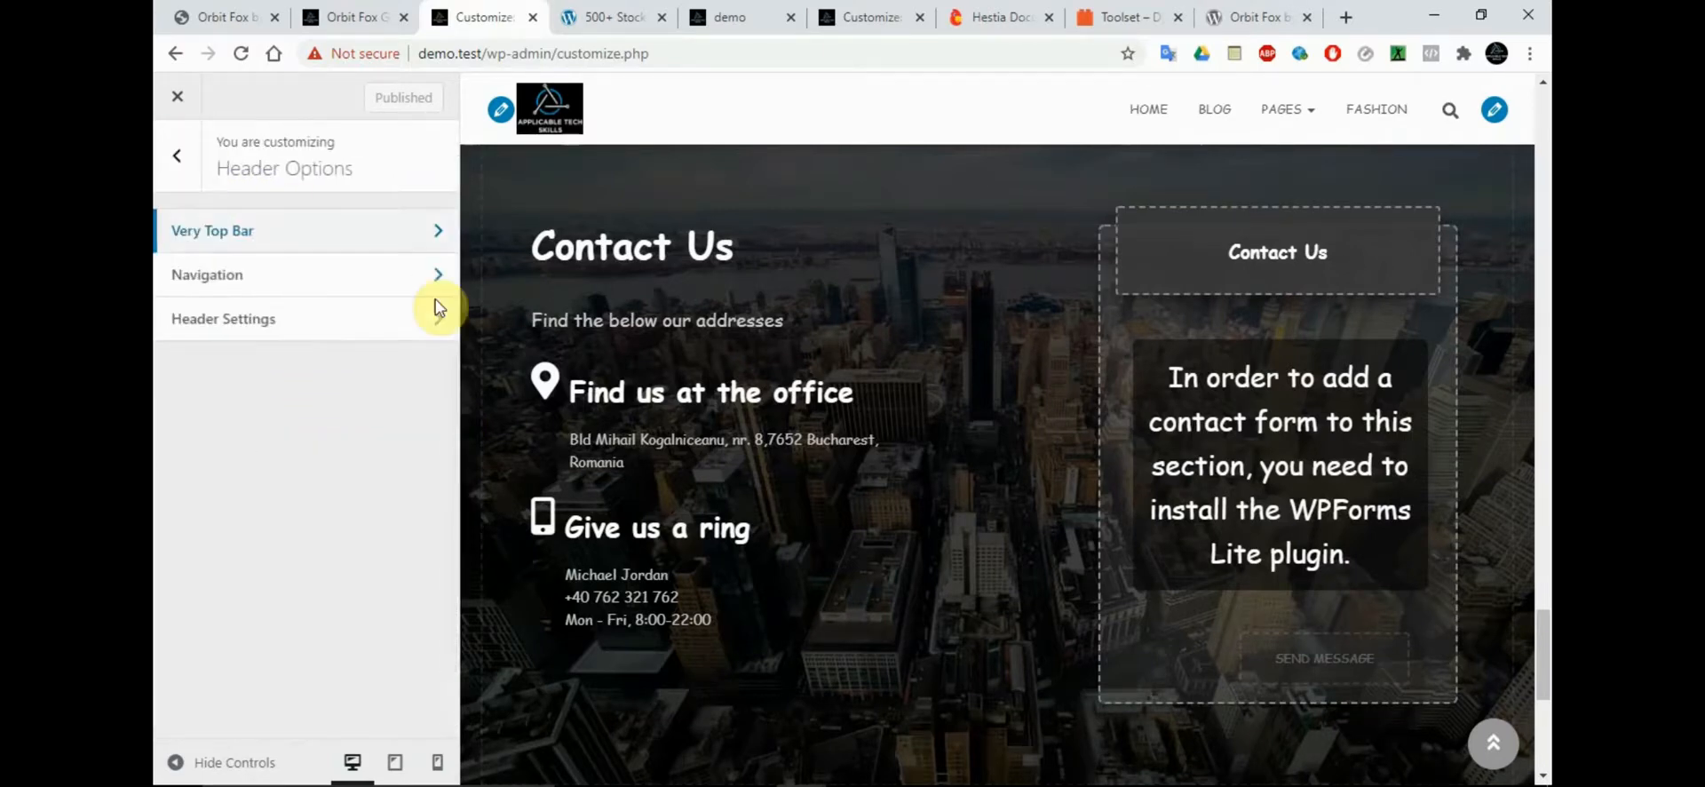
{"action": "left_click", "coordinate": [188, 165]}
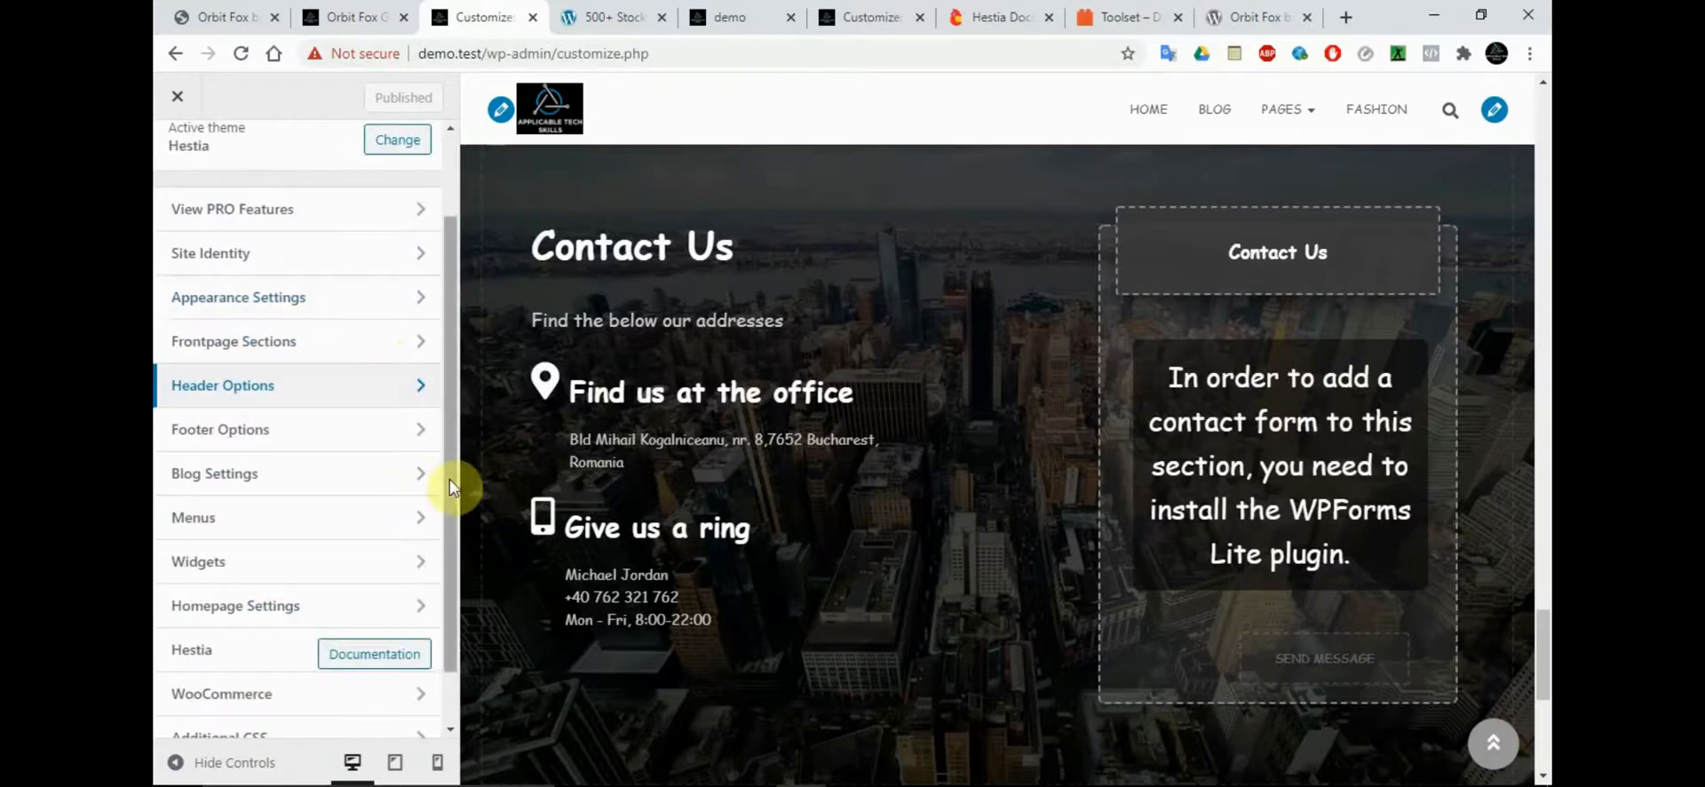
Check the Footer Options and the Homepage Settings for the static homepage and posts page
{"action": "scroll", "coordinate": [450, 423], "scroll_direction": "down", "scroll_amount": 1}
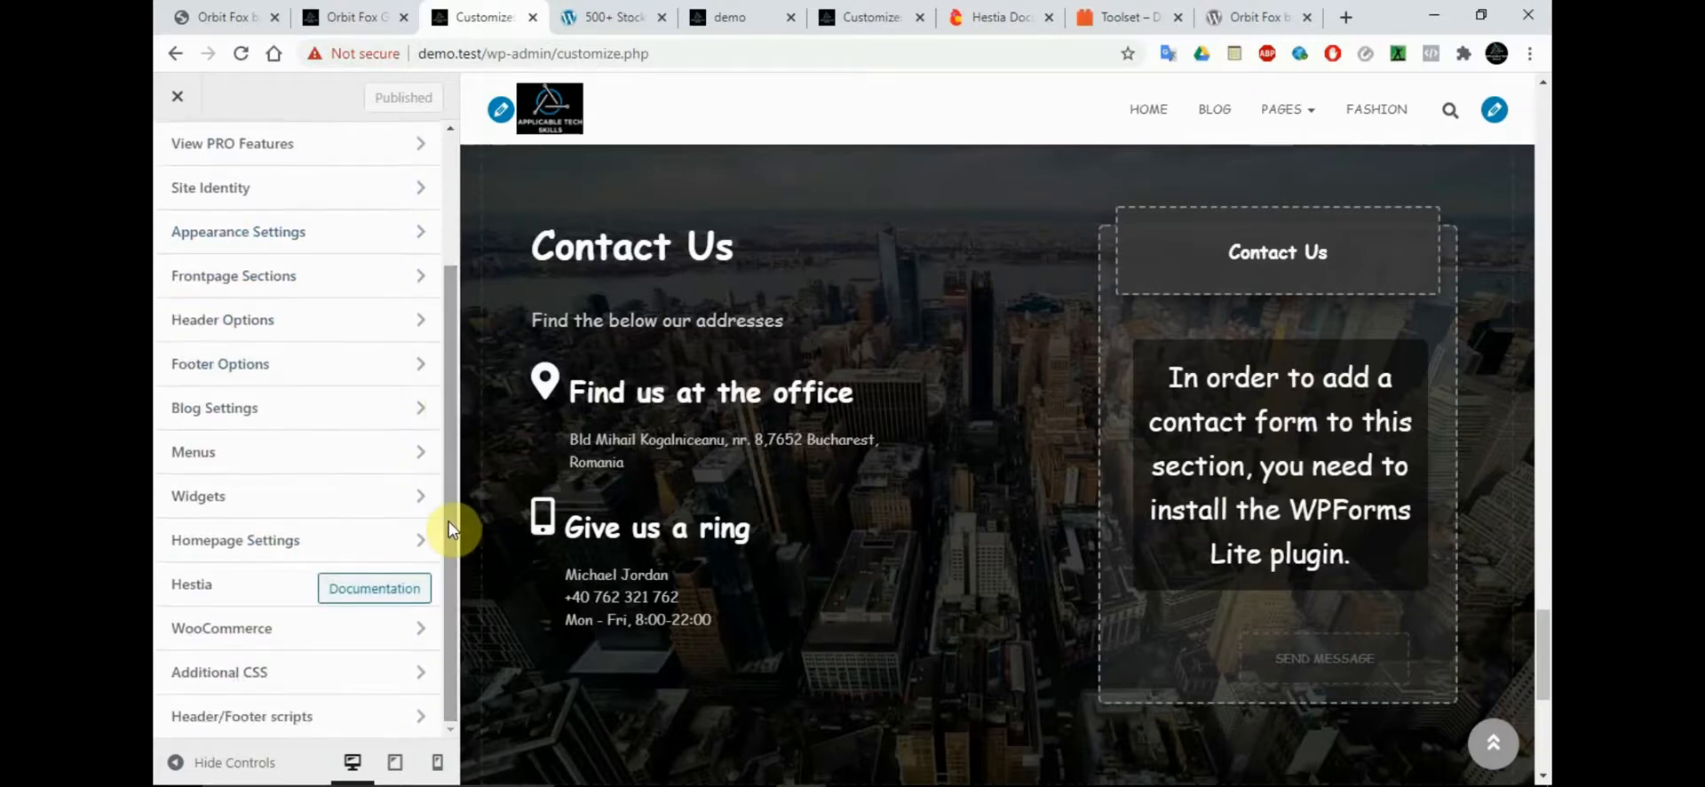
{"action": "left_click", "coordinate": [354, 372]}
{"action": "left_click", "coordinate": [179, 157]}
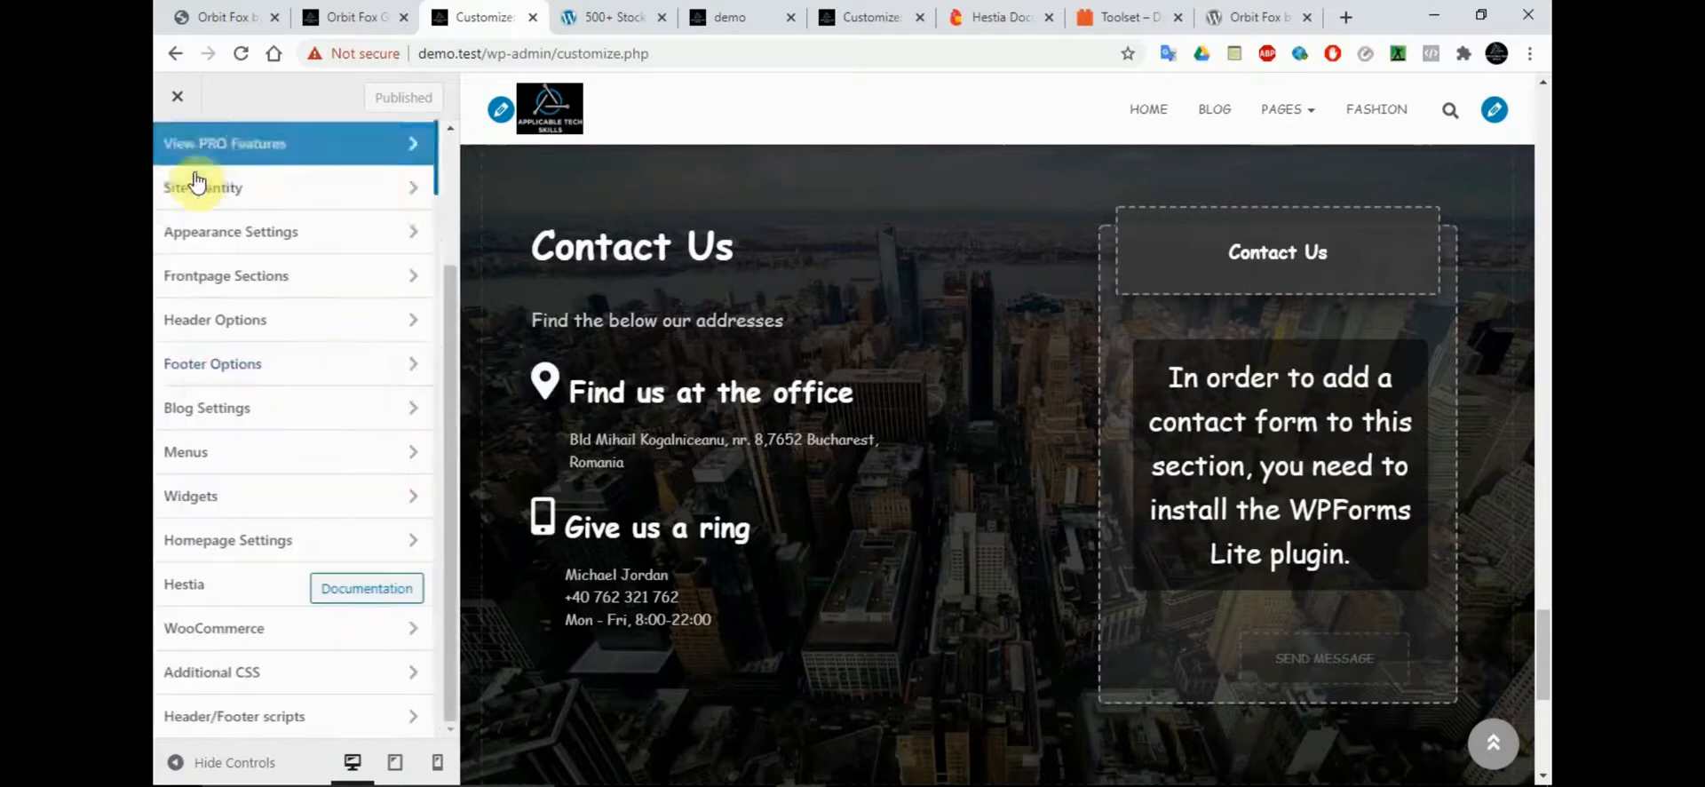
{"action": "left_click", "coordinate": [411, 538]}
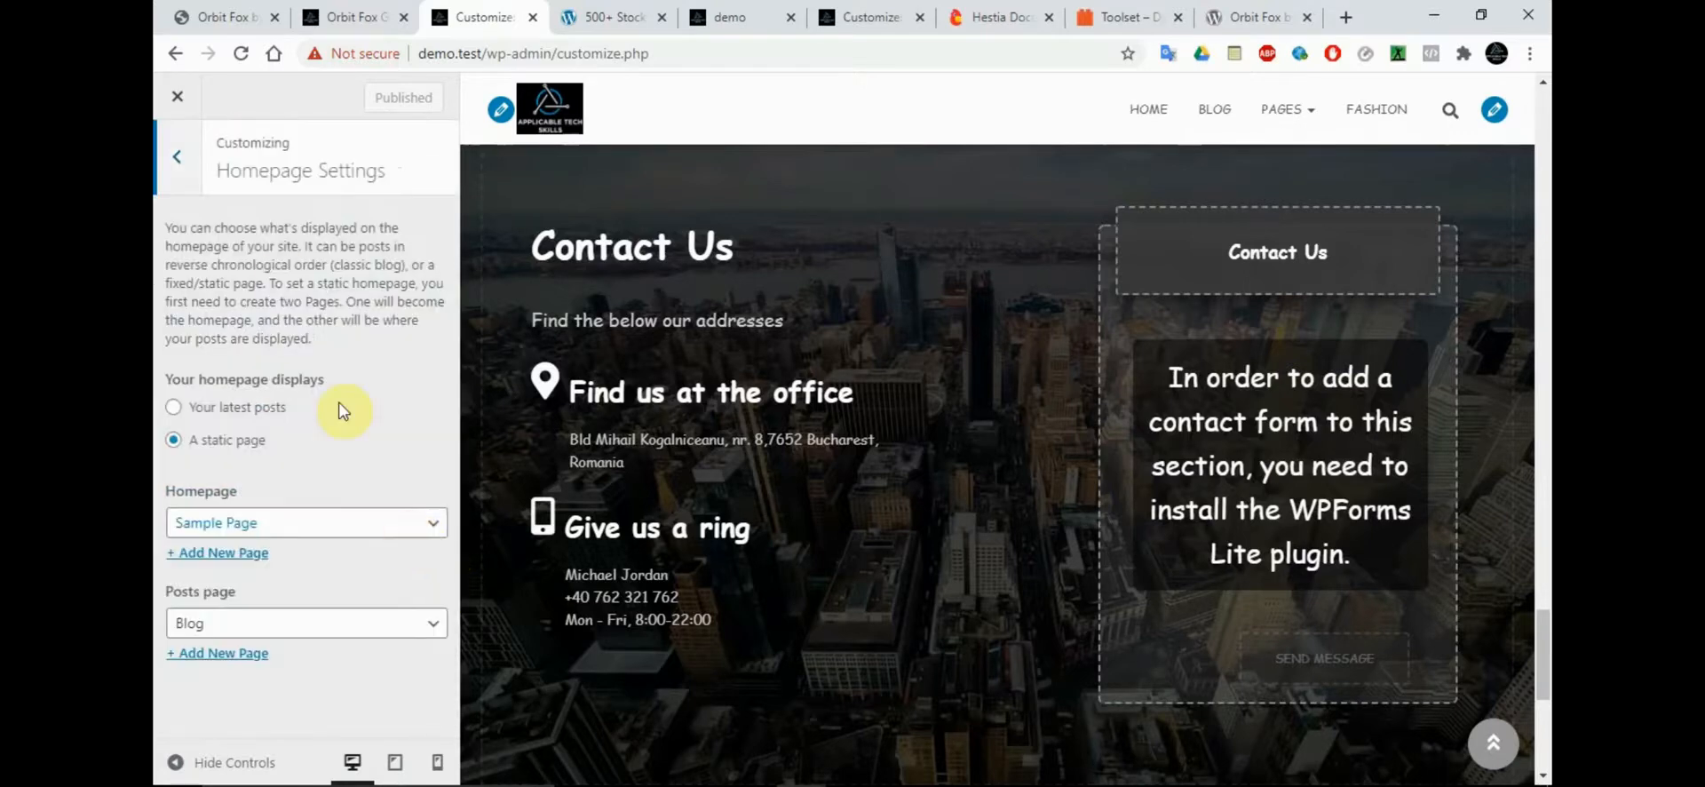
{"action": "left_click", "coordinate": [174, 167]}
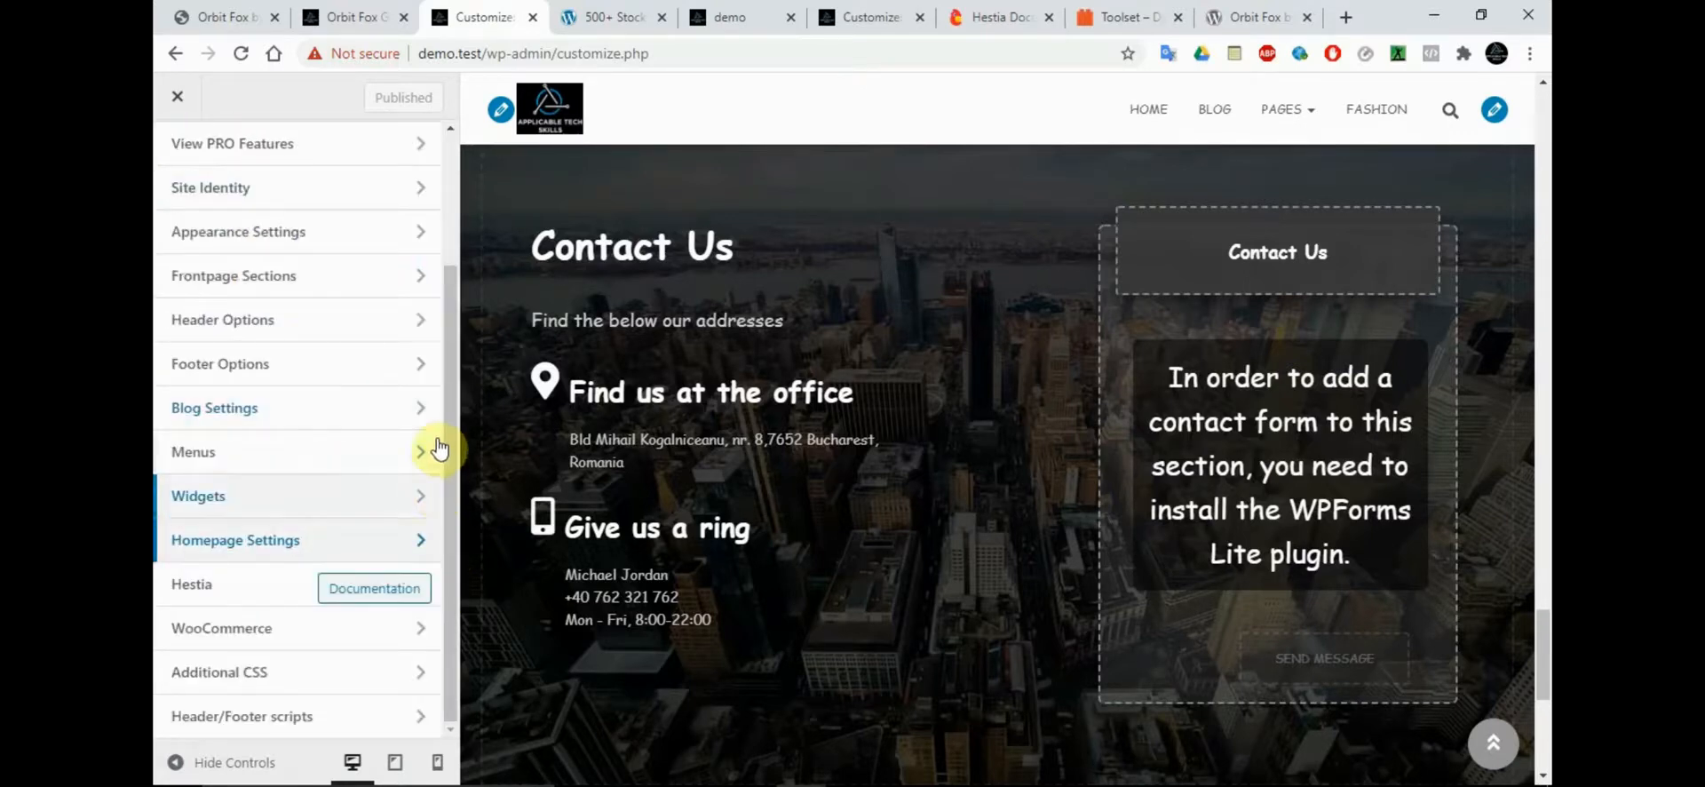
Review the WooCommerce Store Notice and Product Images settings
{"action": "left_click", "coordinate": [249, 635]}
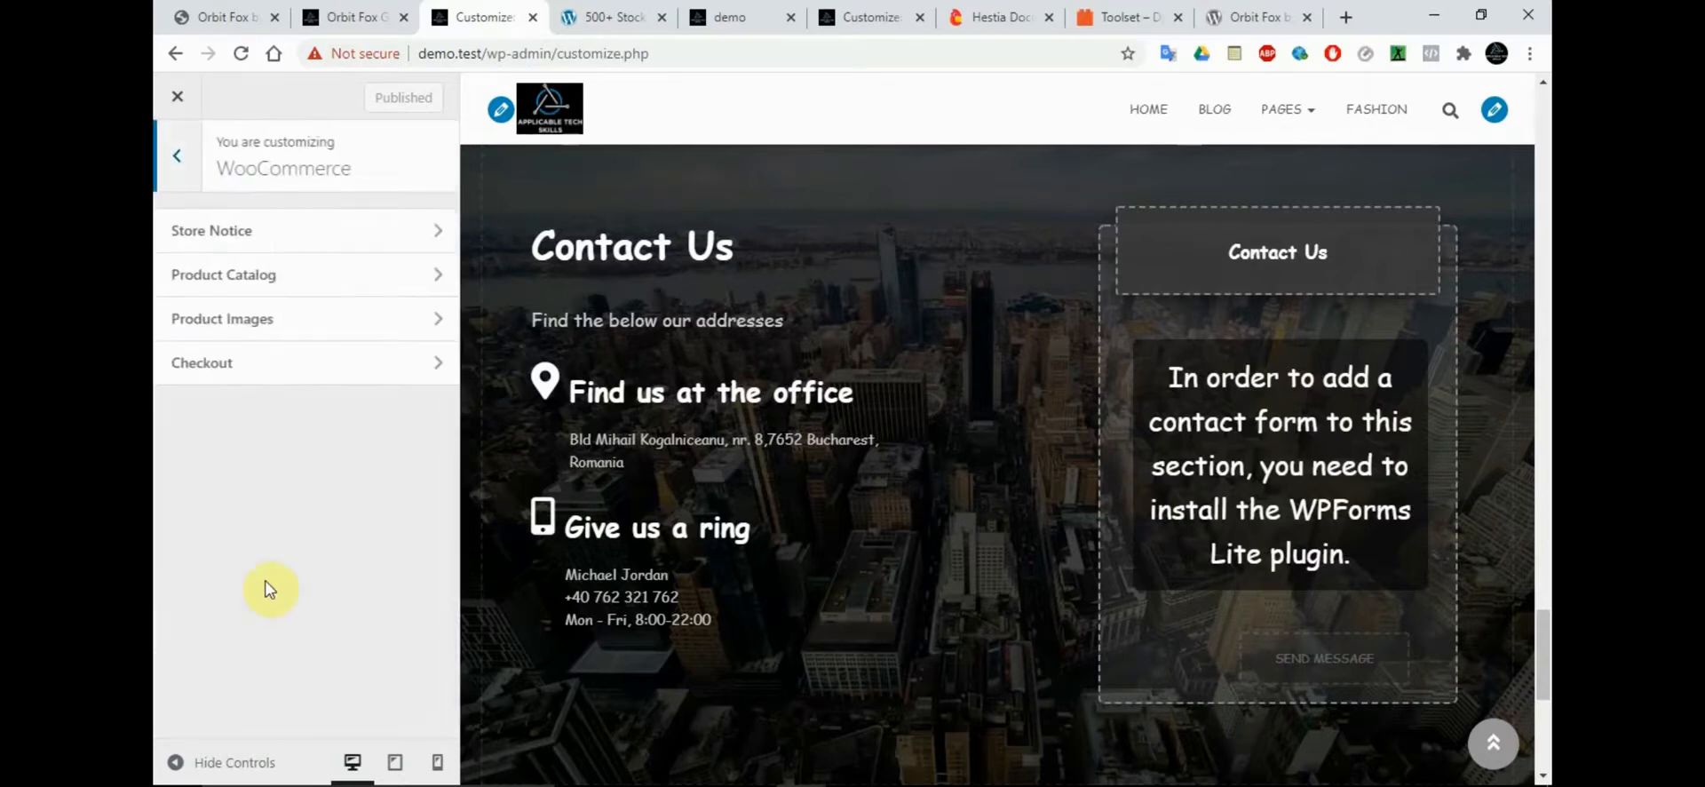
{"action": "left_click", "coordinate": [251, 234]}
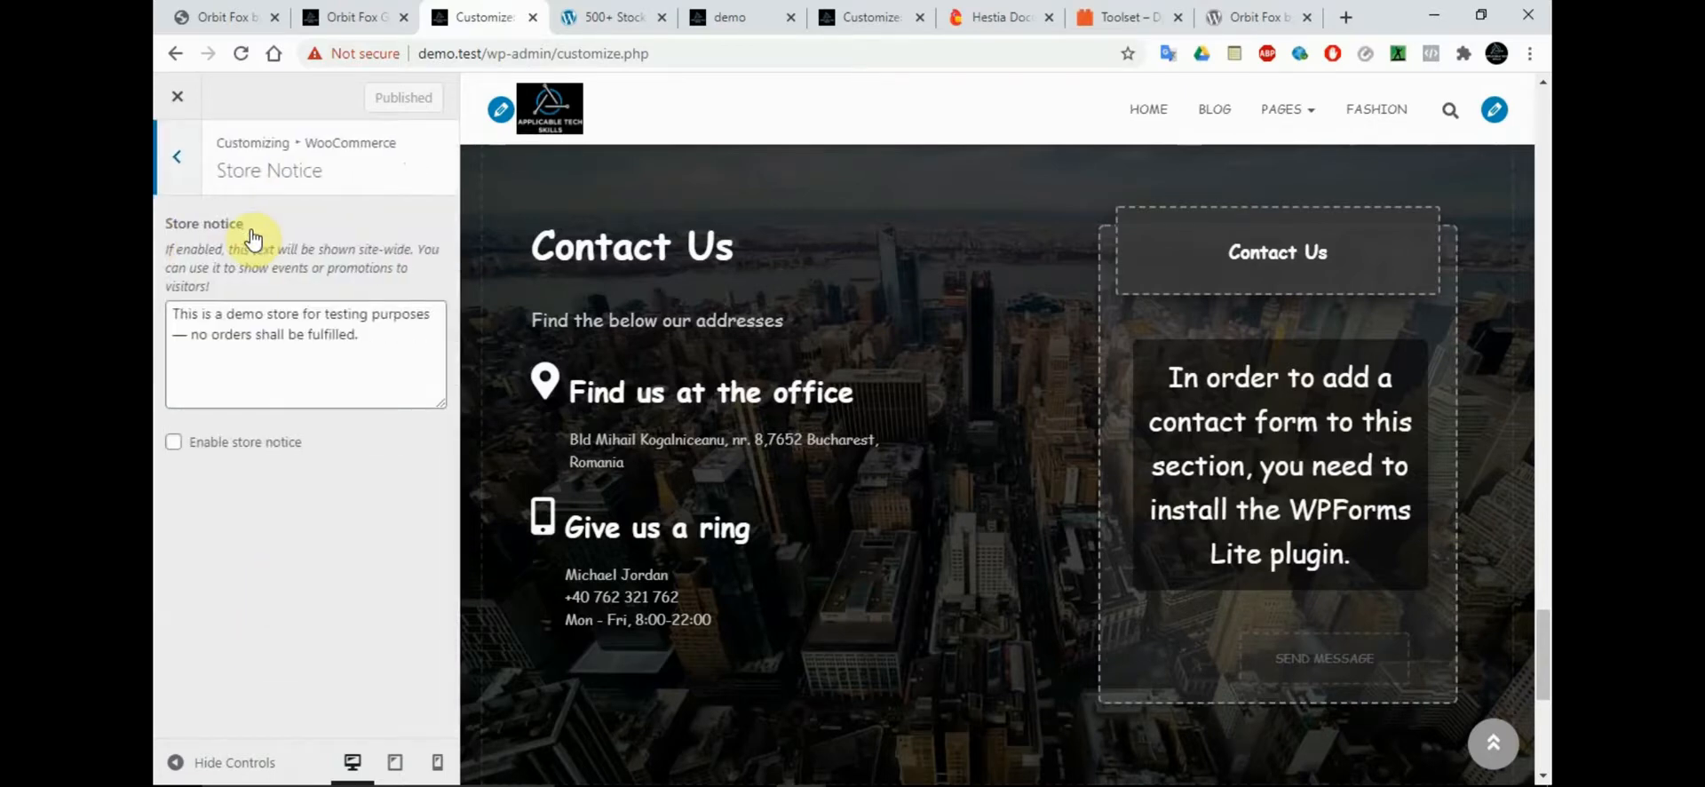
{"action": "left_click", "coordinate": [188, 185]}
{"action": "left_click", "coordinate": [260, 311]}
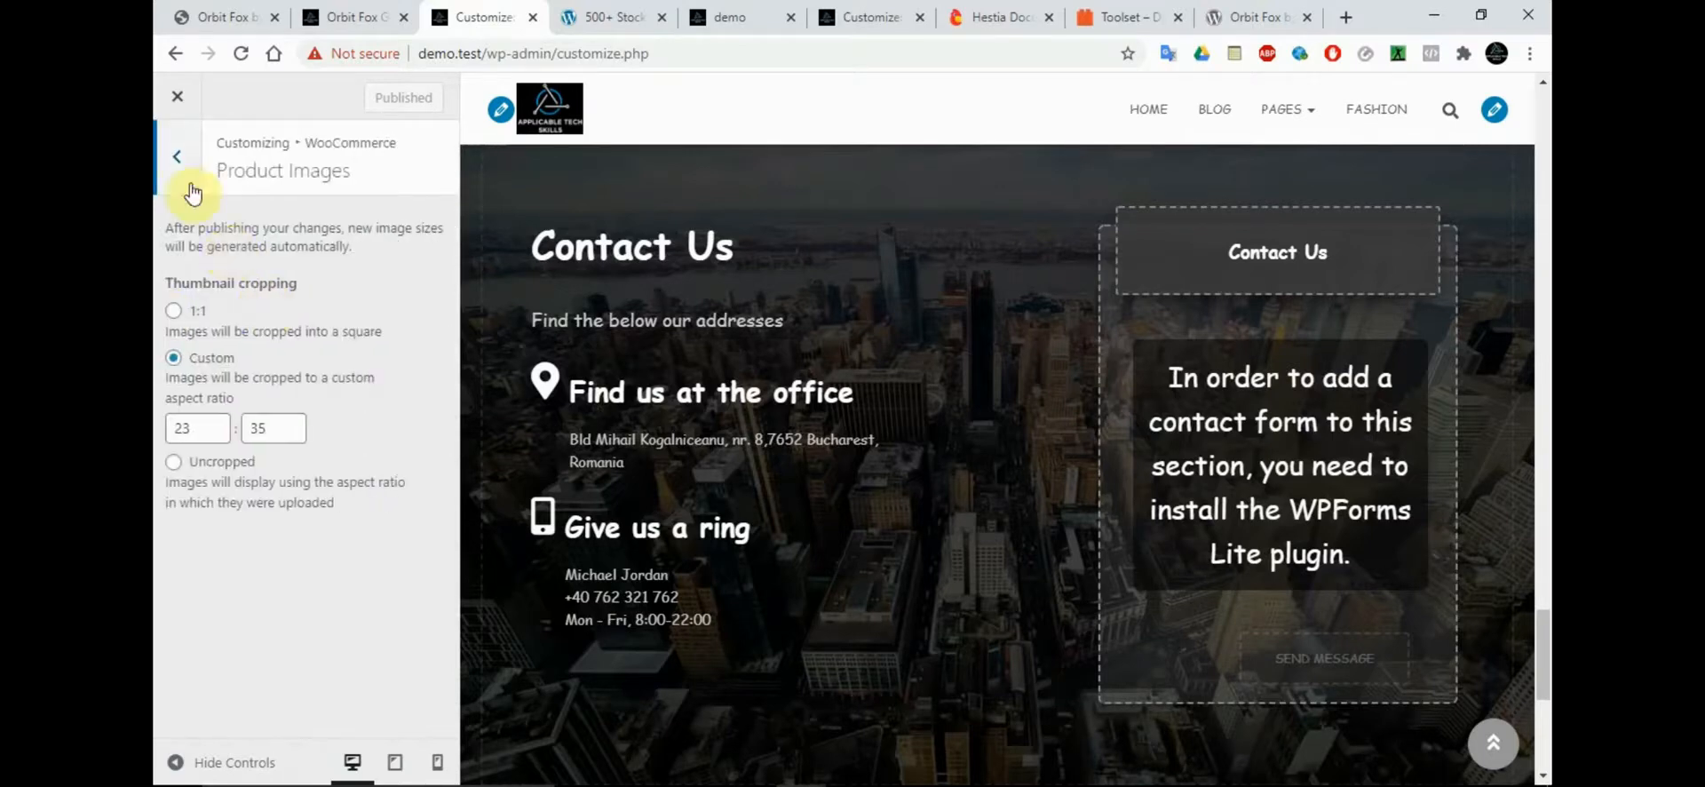
{"action": "left_click", "coordinate": [176, 156]}
Review the WooCommerce Product Catalog and Checkout settings, and return to the main Customizer options
{"action": "left_click", "coordinate": [246, 285]}
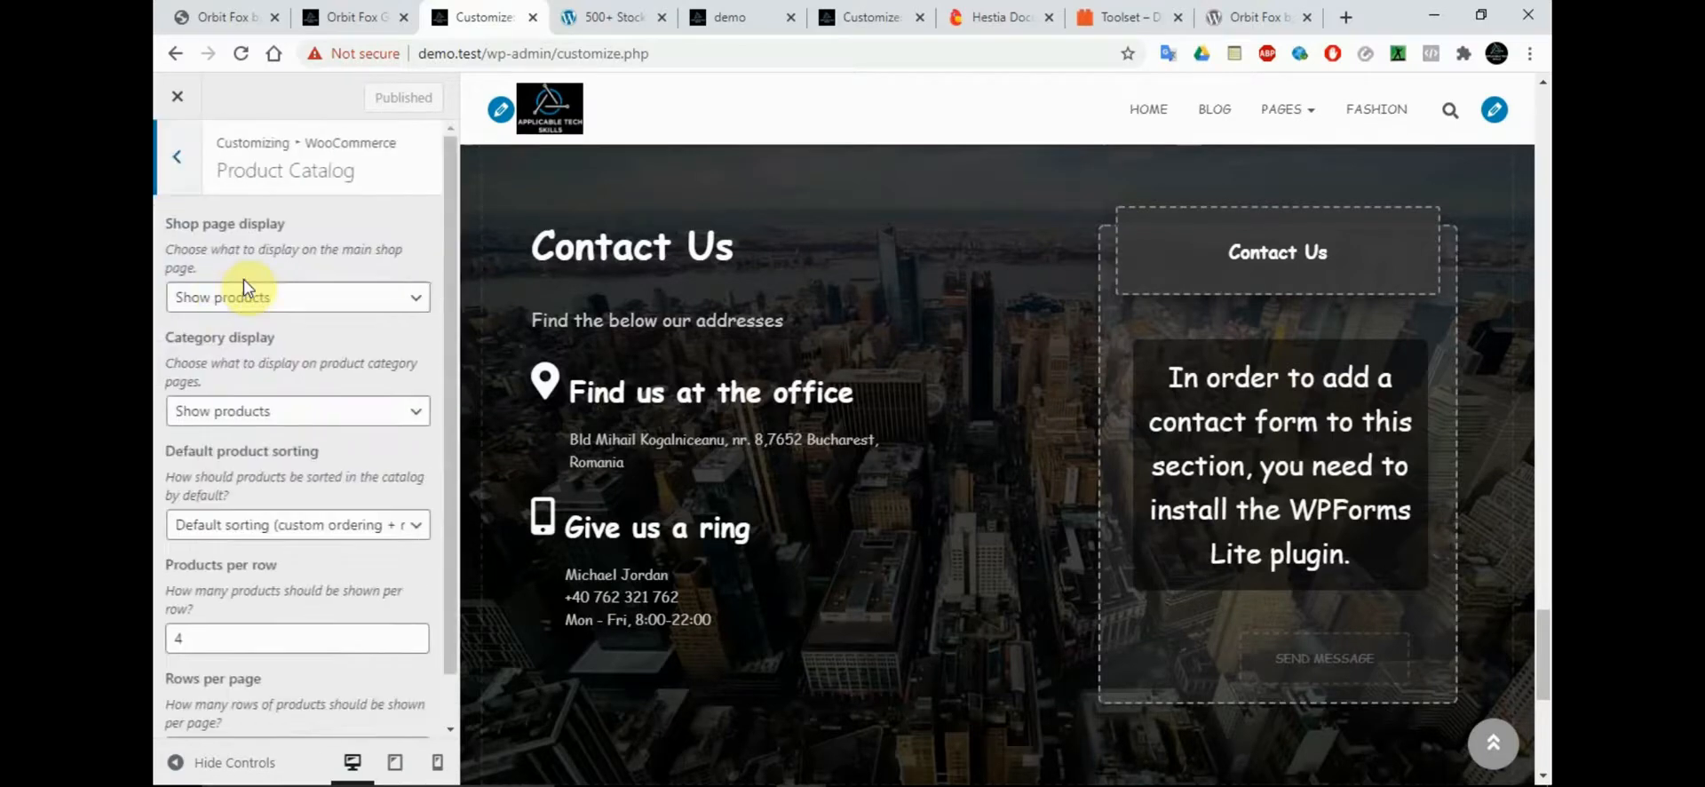
{"action": "left_click", "coordinate": [176, 157]}
{"action": "left_click", "coordinate": [231, 364]}
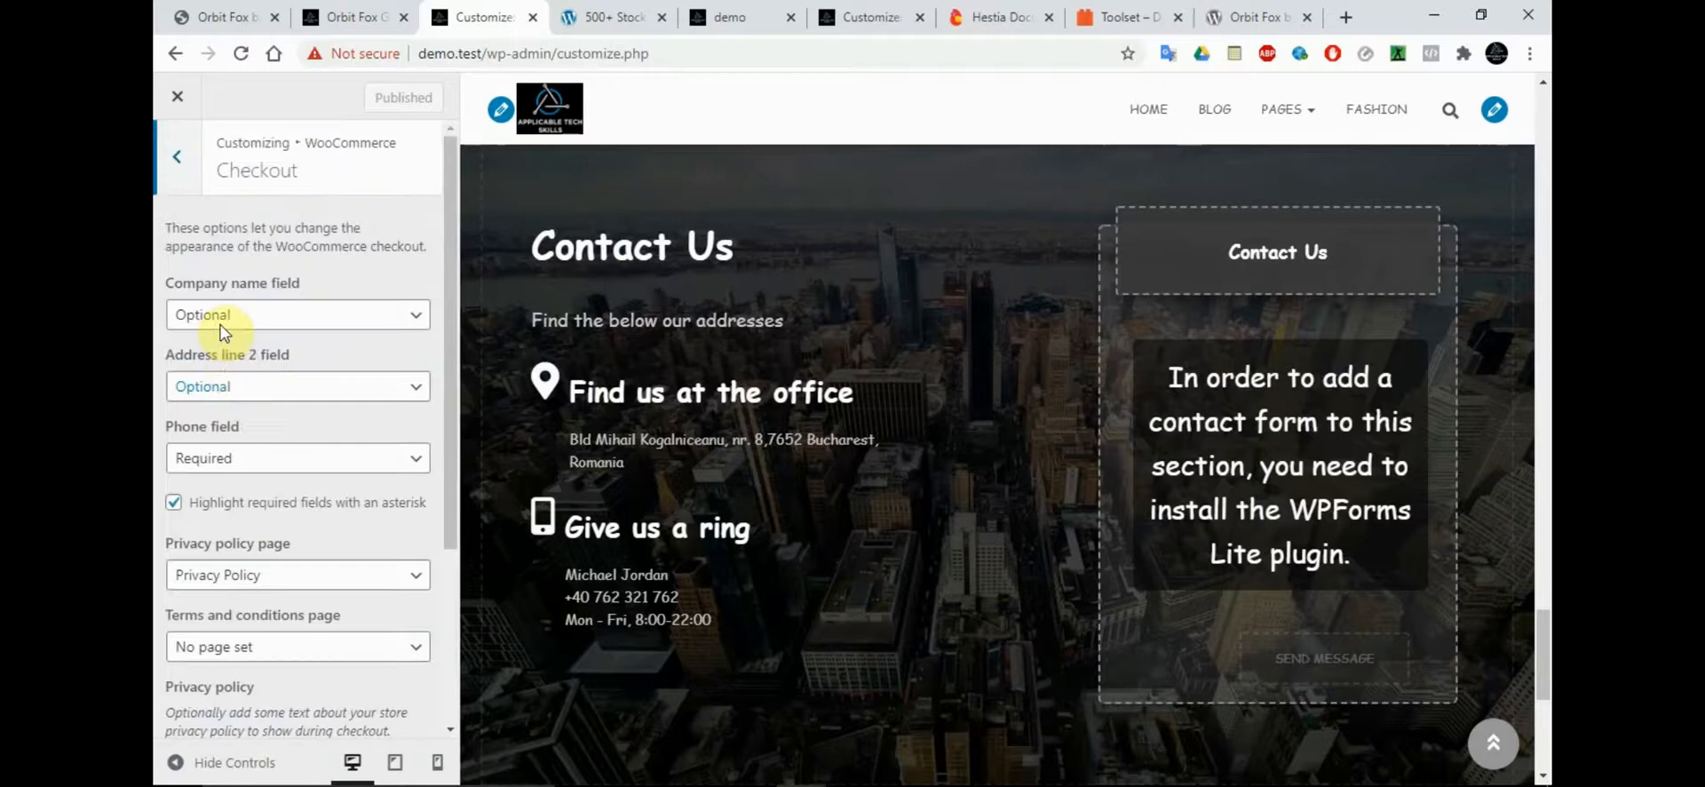
{"action": "left_click", "coordinate": [179, 157]}
{"action": "left_click", "coordinate": [181, 158]}
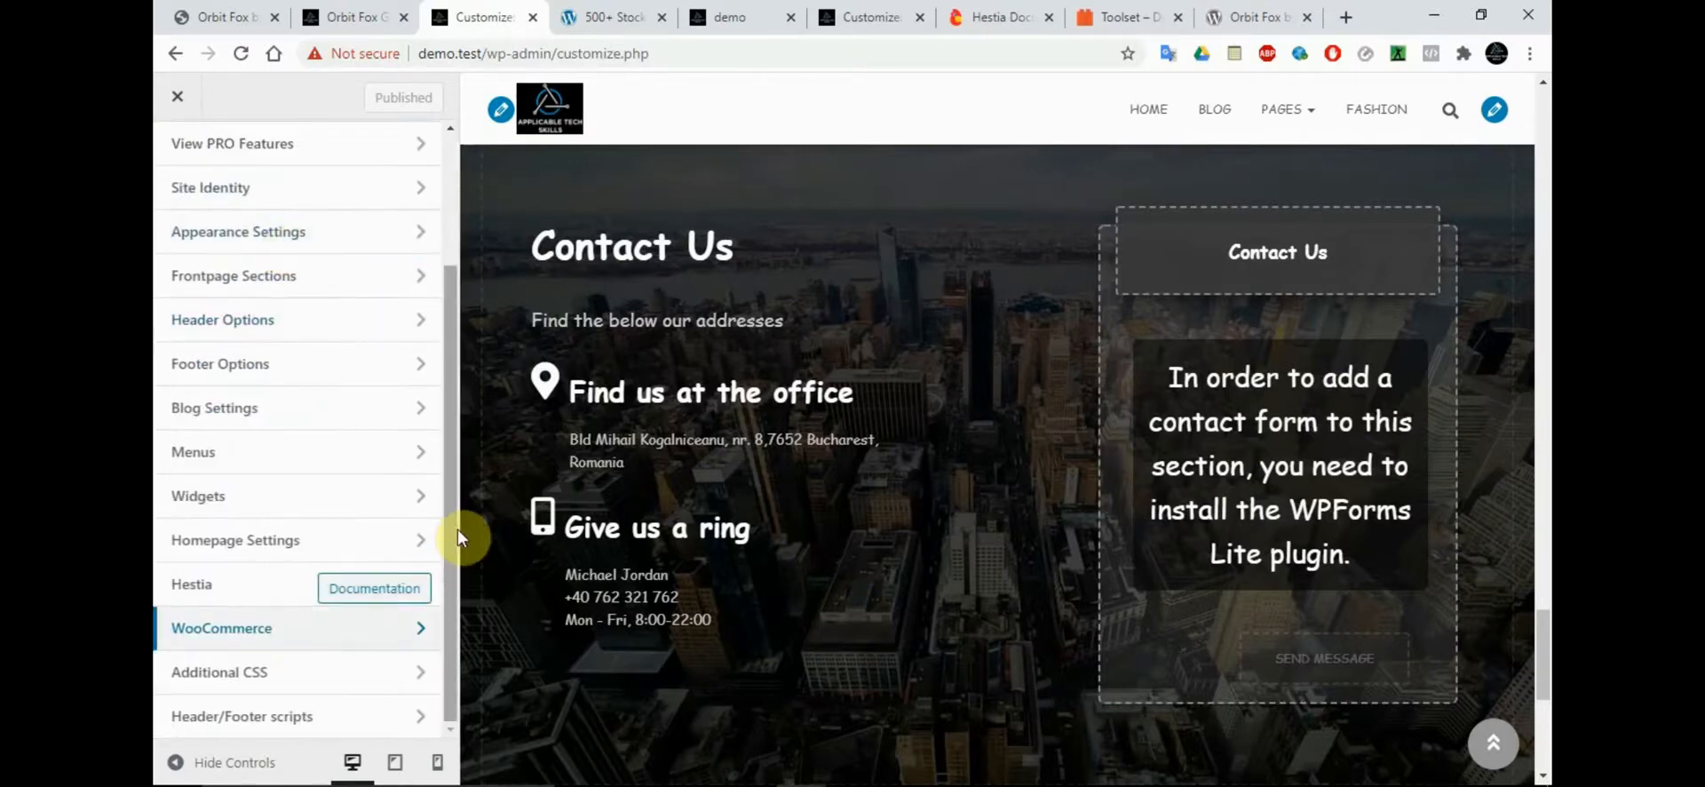
{"action": "scroll", "coordinate": [448, 400], "scroll_direction": "up", "scroll_amount": 2}
{"action": "left_click_drag", "start_coordinate": [444, 354], "coordinate": [437, 293]}
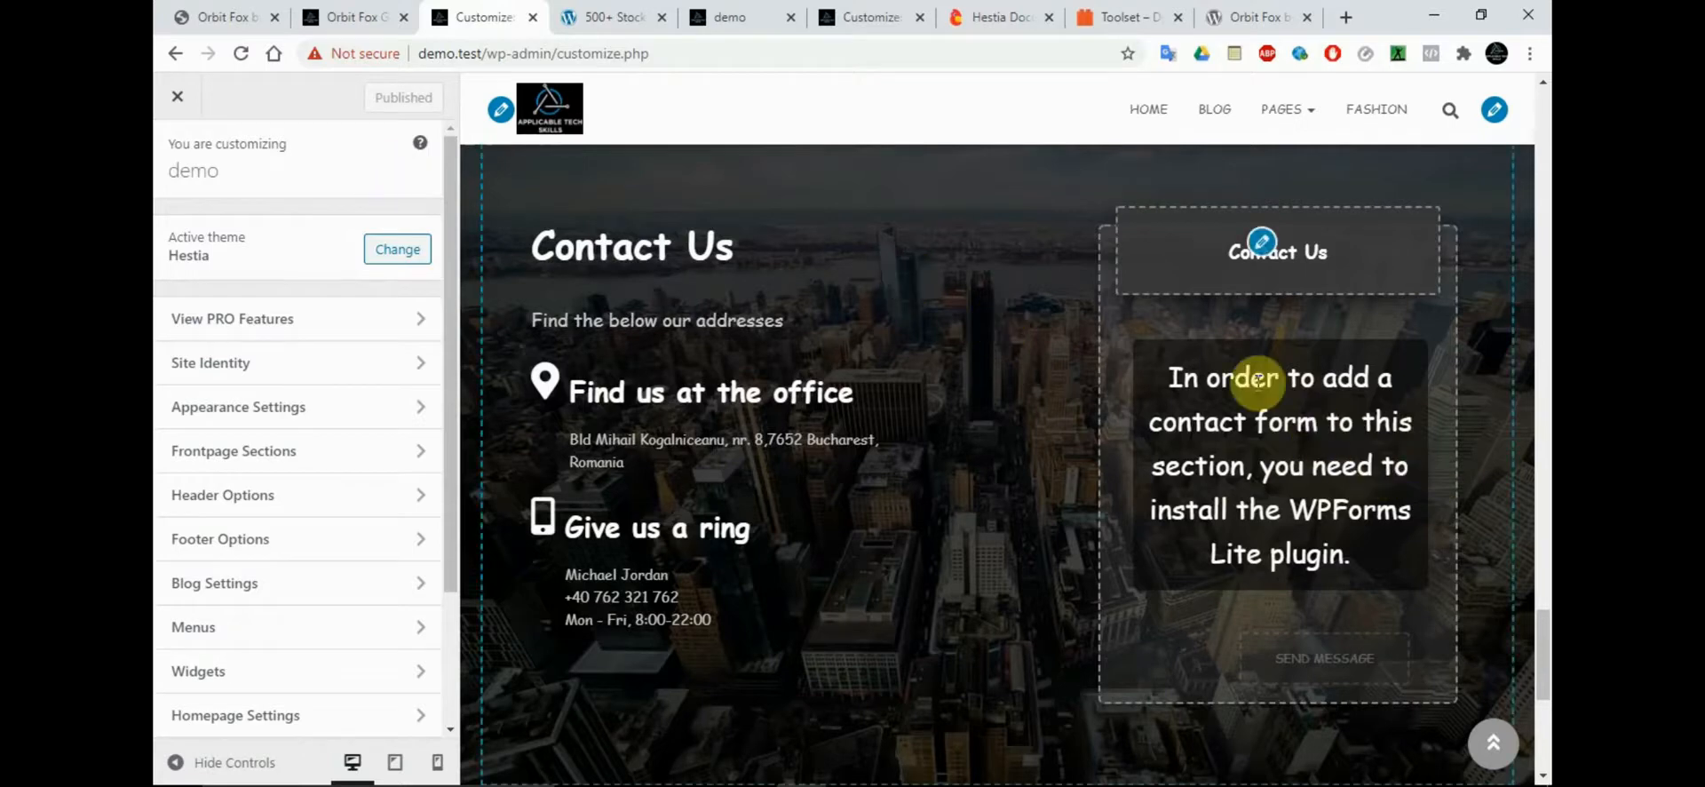
Reload the live demo site and inspect its Contact section while logged in
{"action": "left_click", "coordinate": [724, 17]}
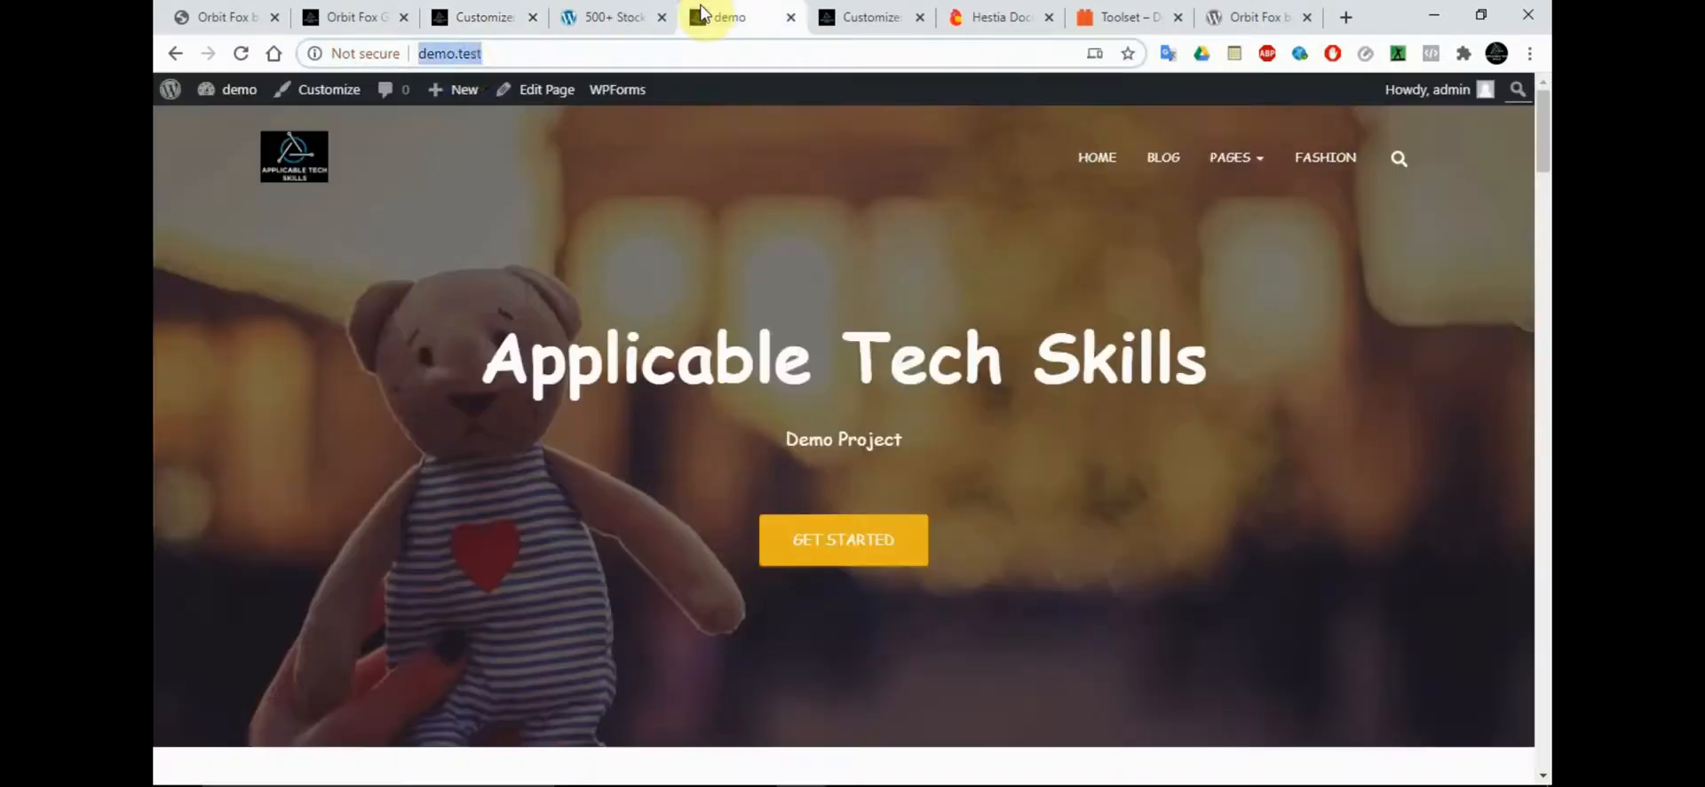
{"action": "left_click", "coordinate": [236, 57]}
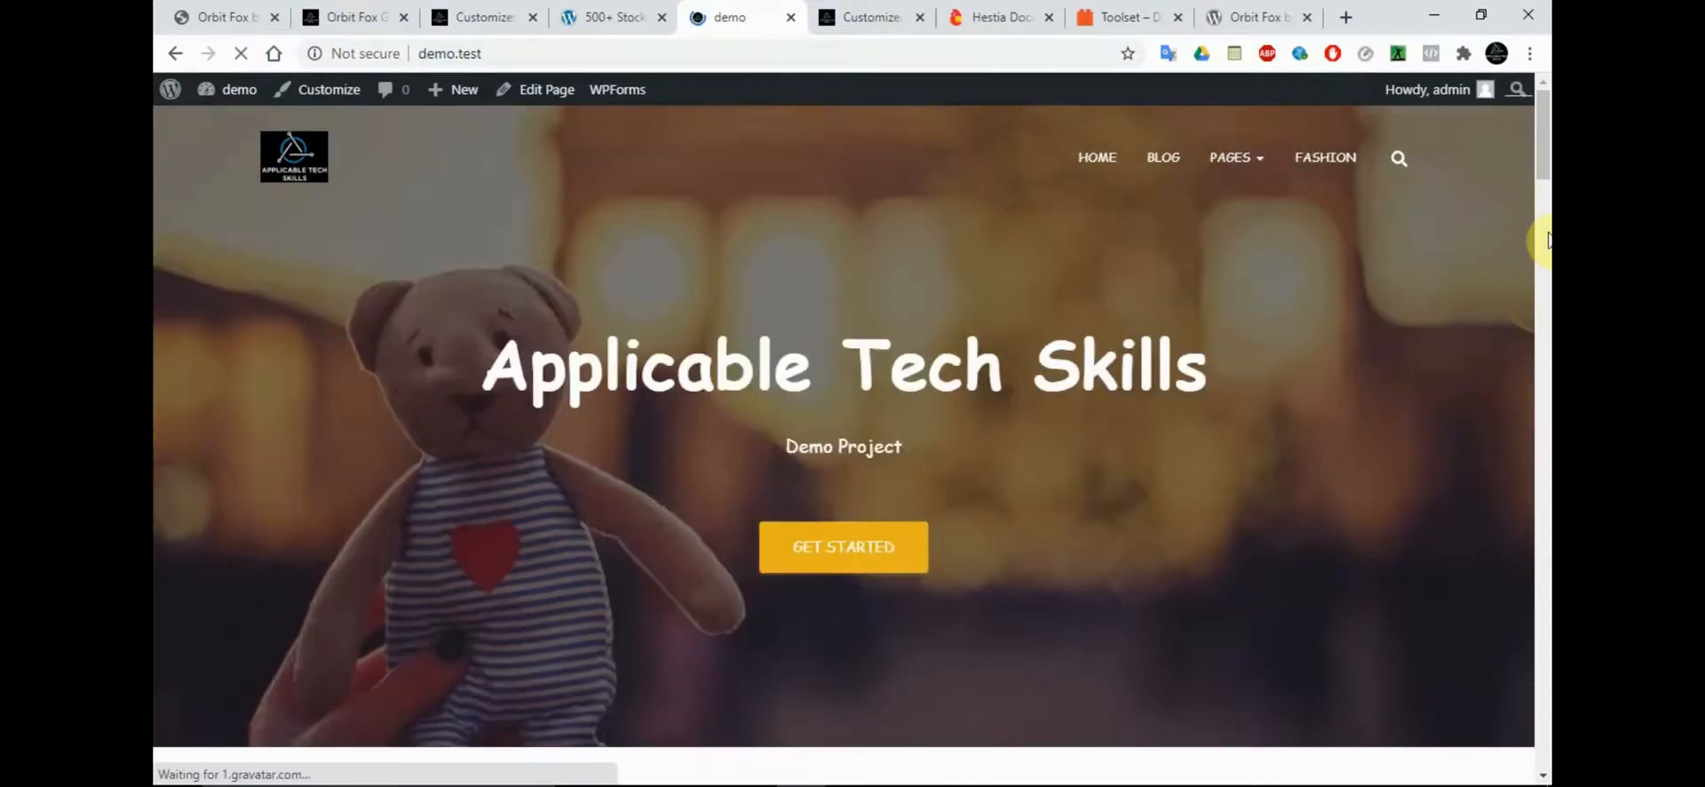
{"action": "left_click_drag", "start_coordinate": [1543, 159], "coordinate": [1543, 715]}
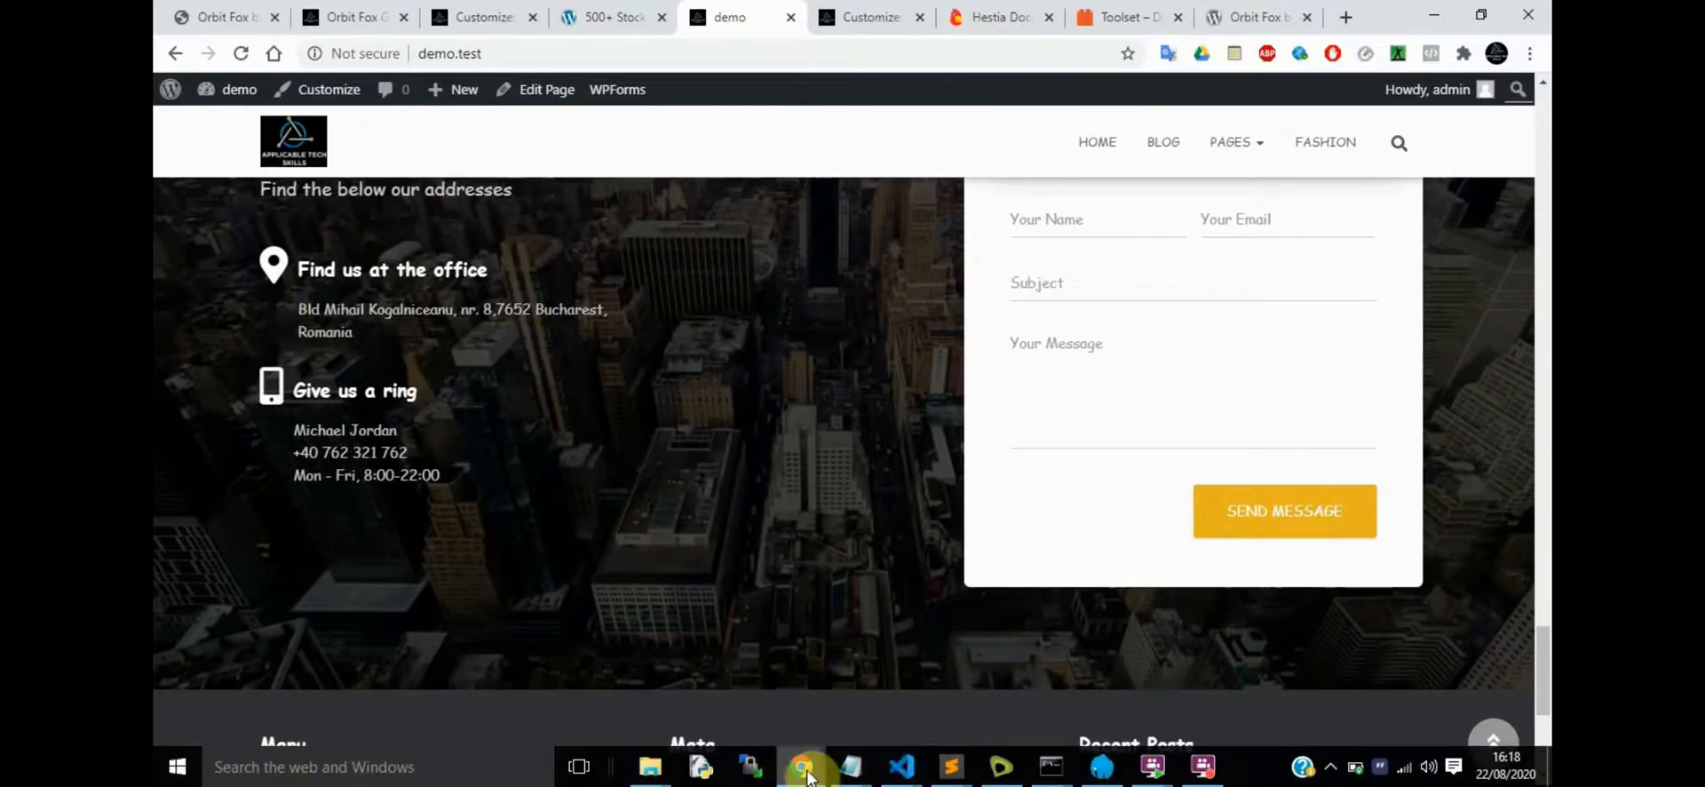
Reload the demo site in the incognito window, examine the area below the Contact subtitle as a visitor, and minimize that window
{"action": "mouse_move", "coordinate": [801, 765]}
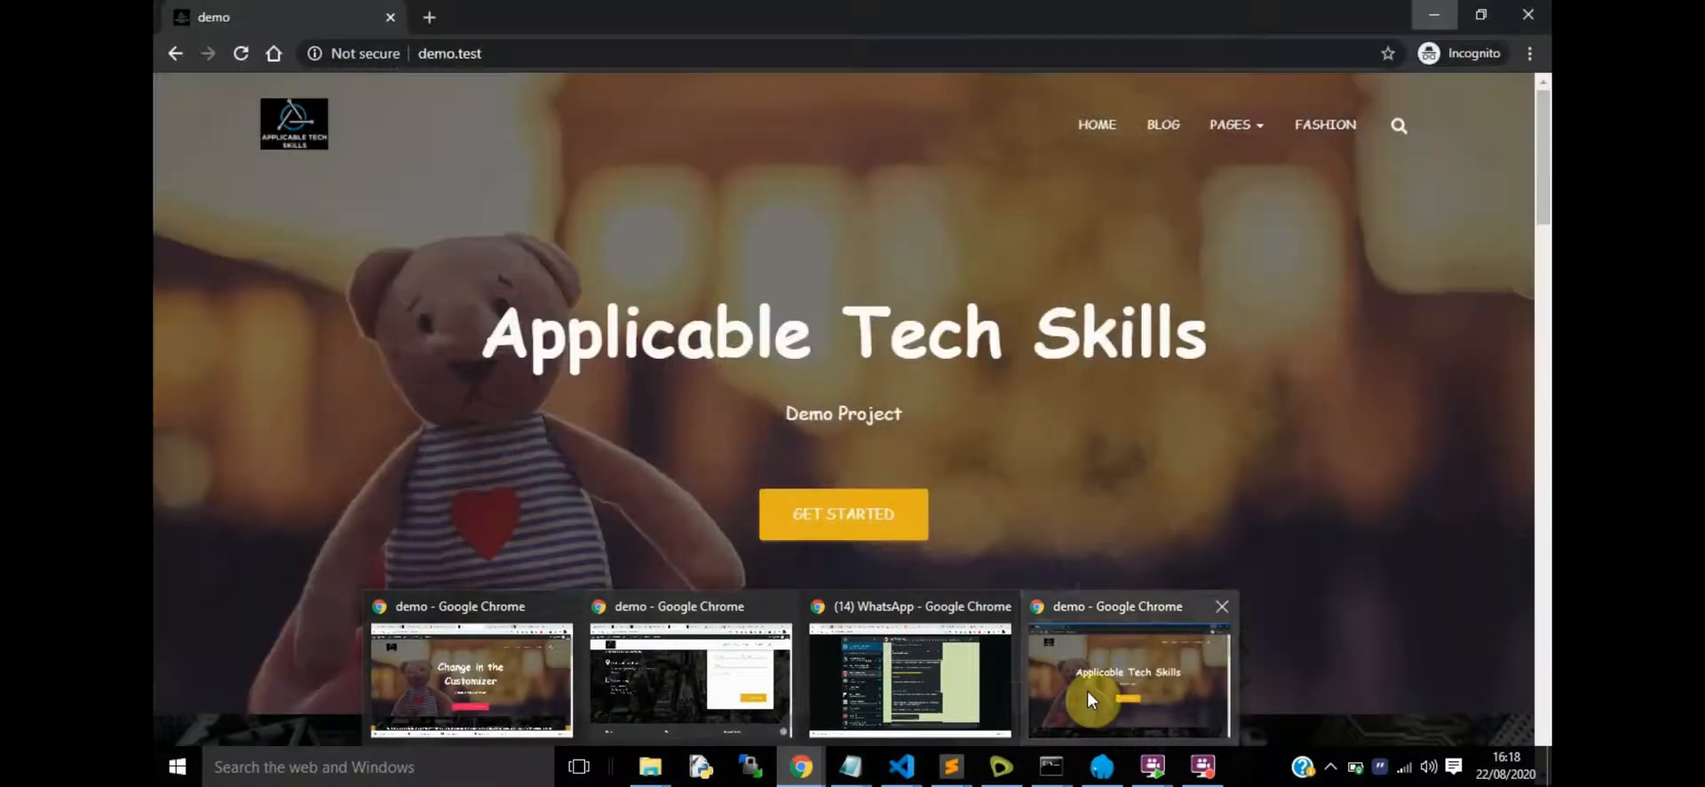
{"action": "left_click", "coordinate": [1093, 693]}
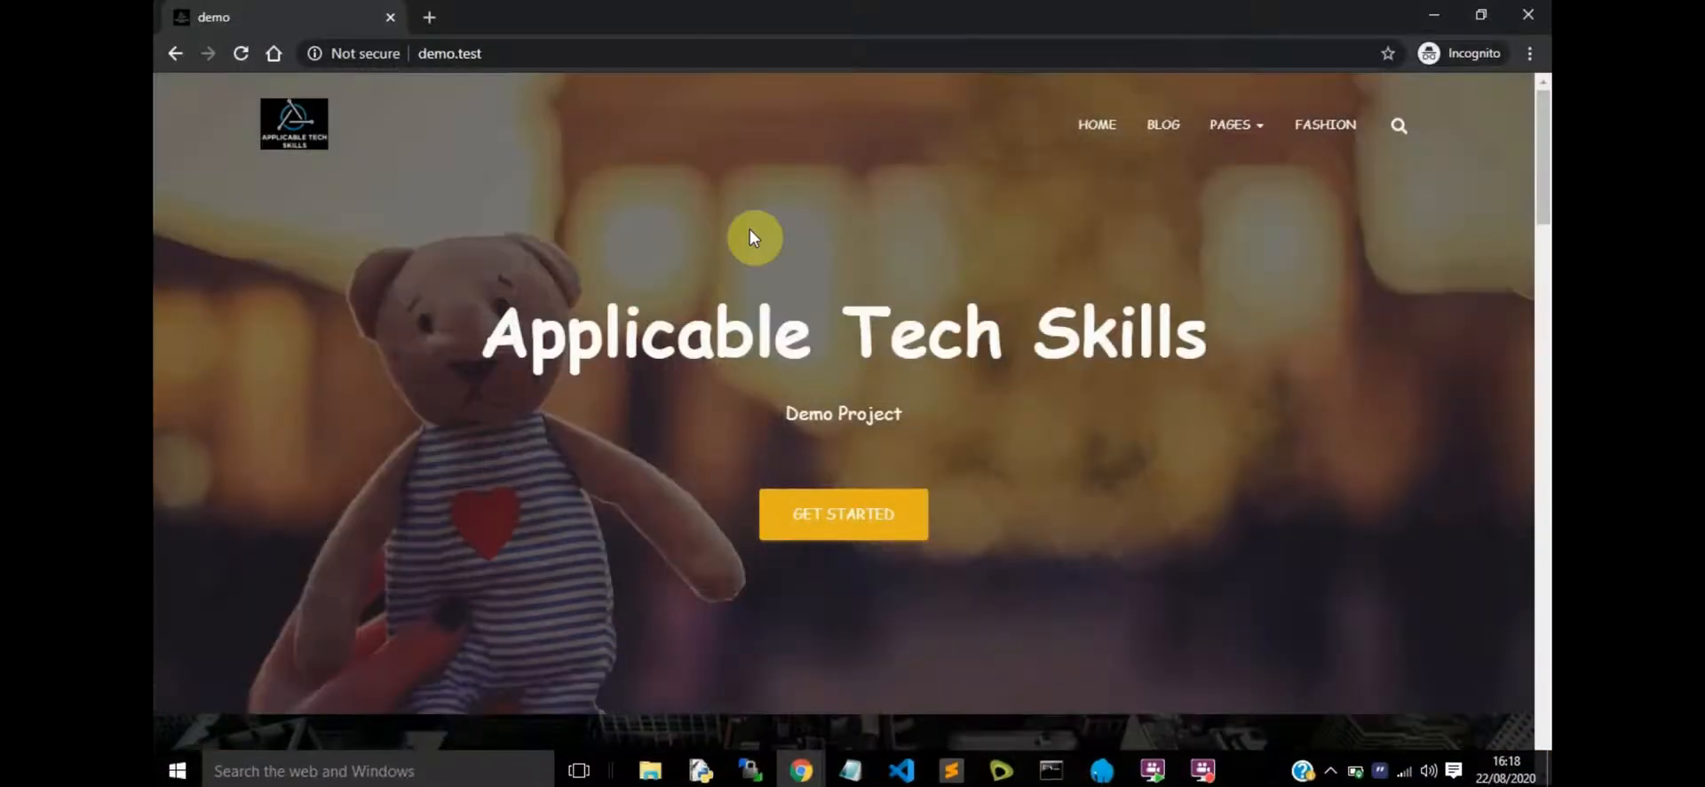
{"action": "left_click", "coordinate": [238, 55]}
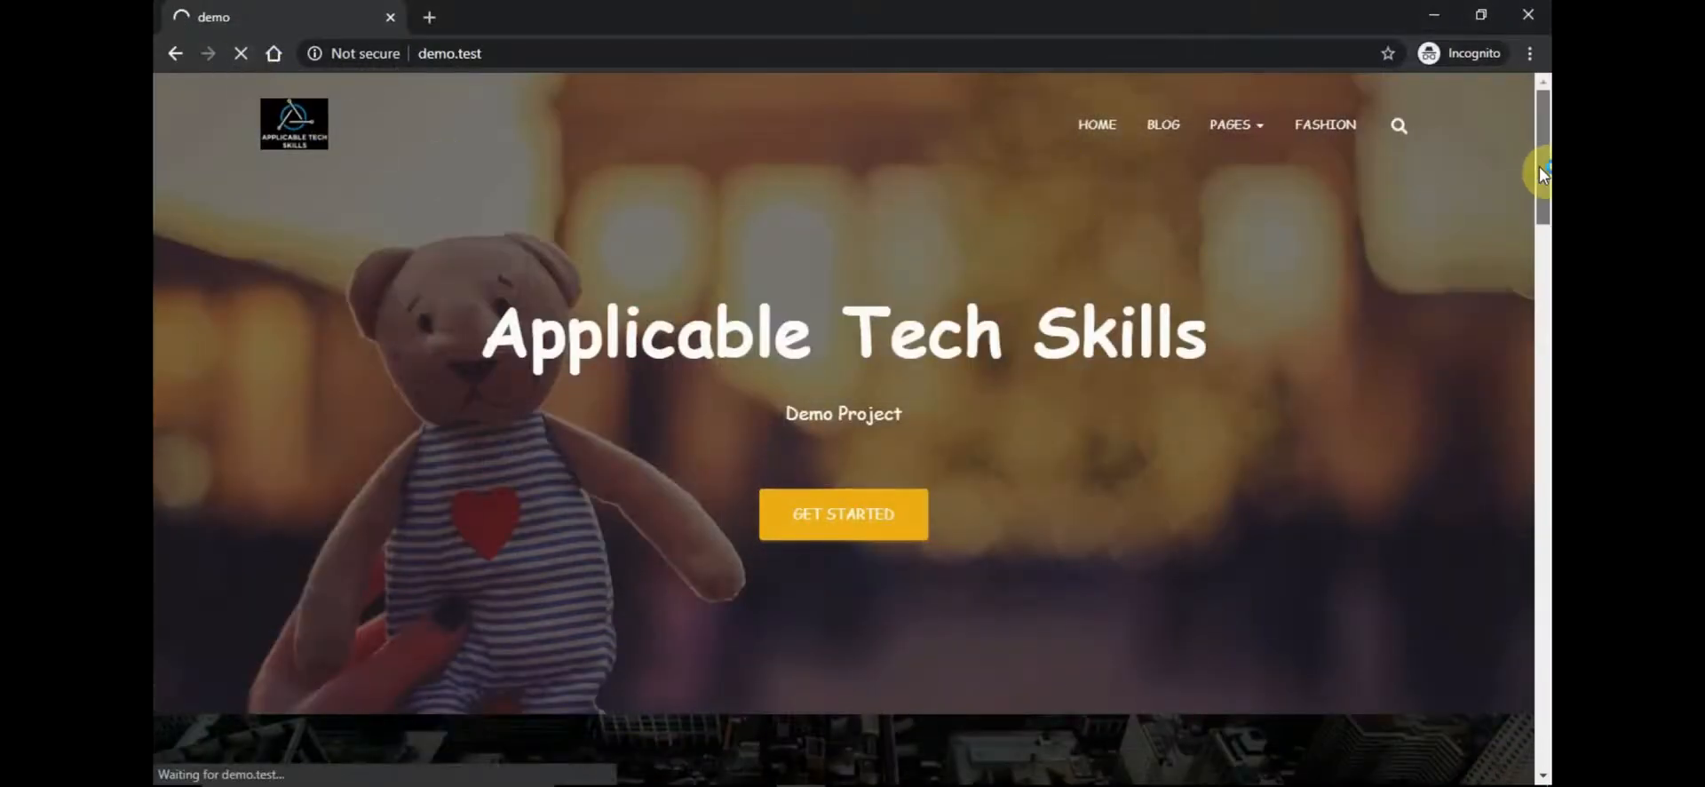
{"action": "left_click_drag", "start_coordinate": [1542, 167], "coordinate": [1543, 525]}
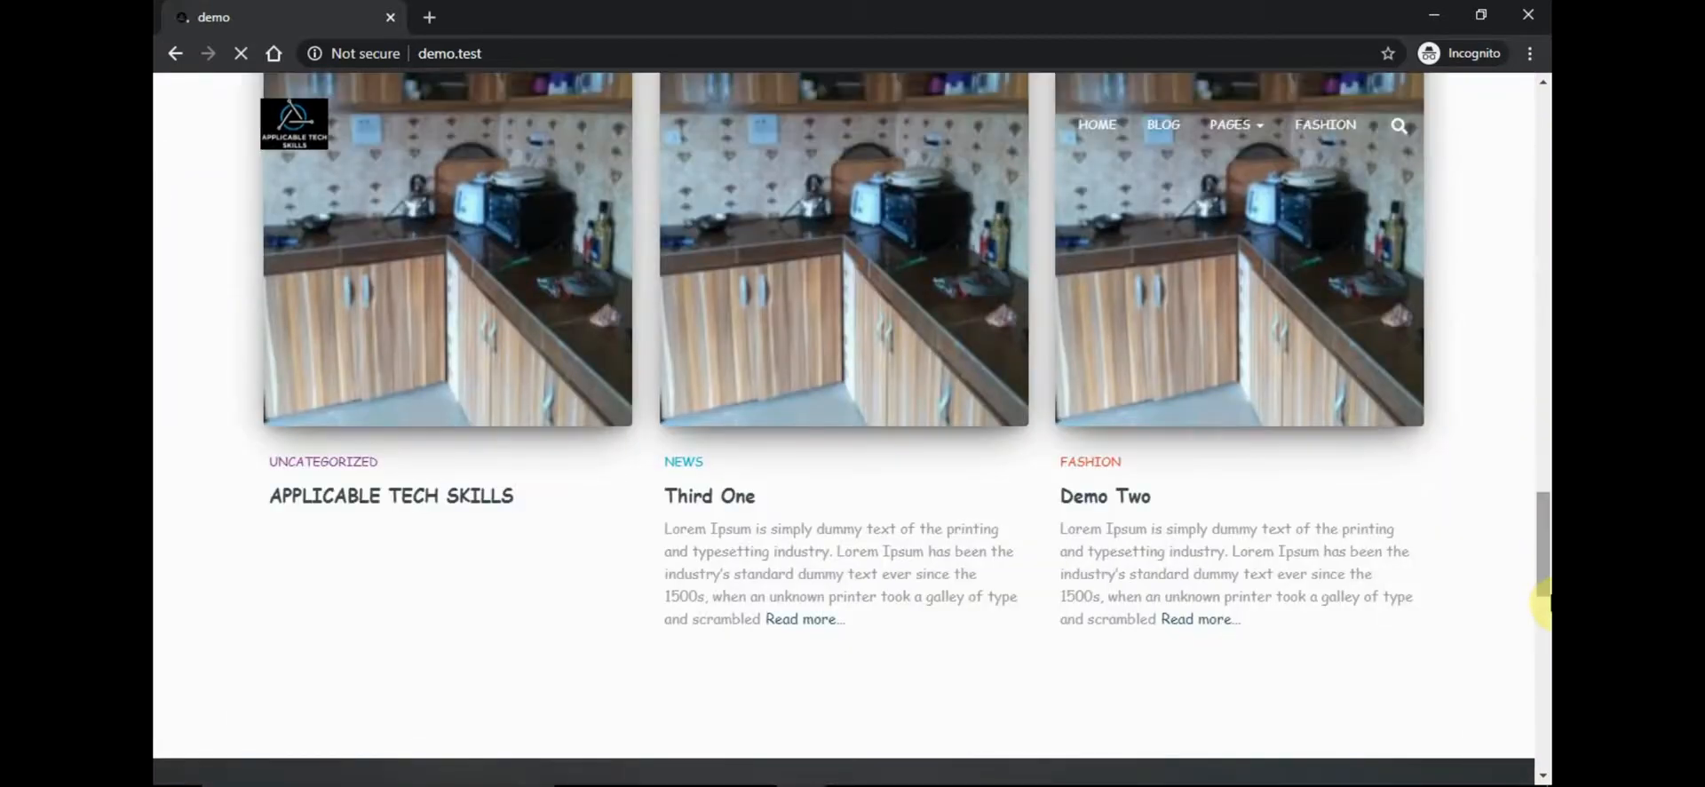
{"action": "left_click_drag", "start_coordinate": [1543, 604], "coordinate": [1545, 693]}
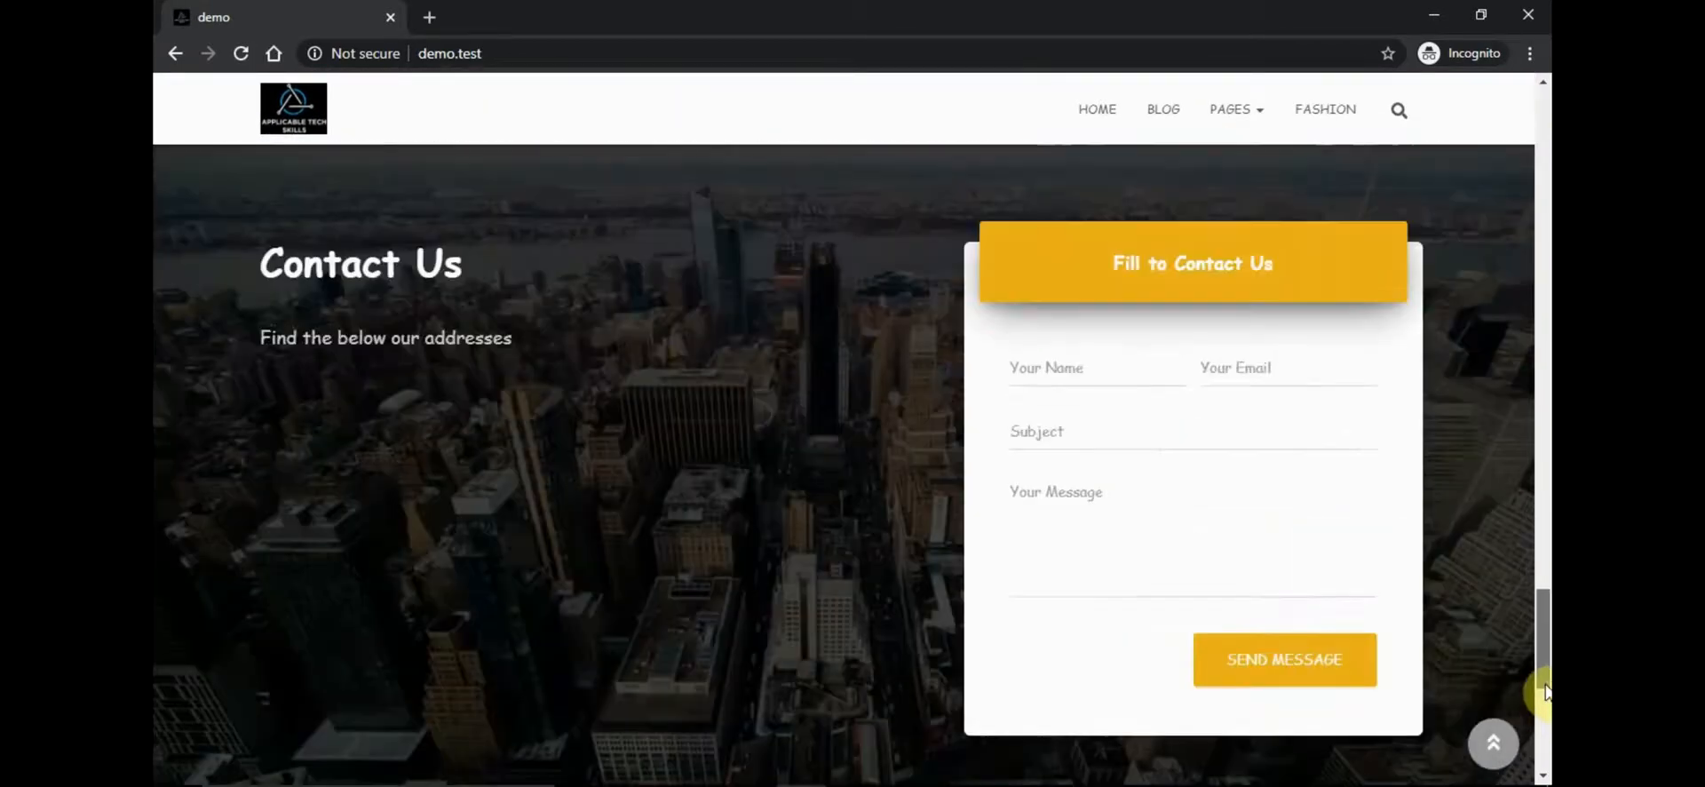
{"action": "triple_click", "coordinate": [351, 480]}
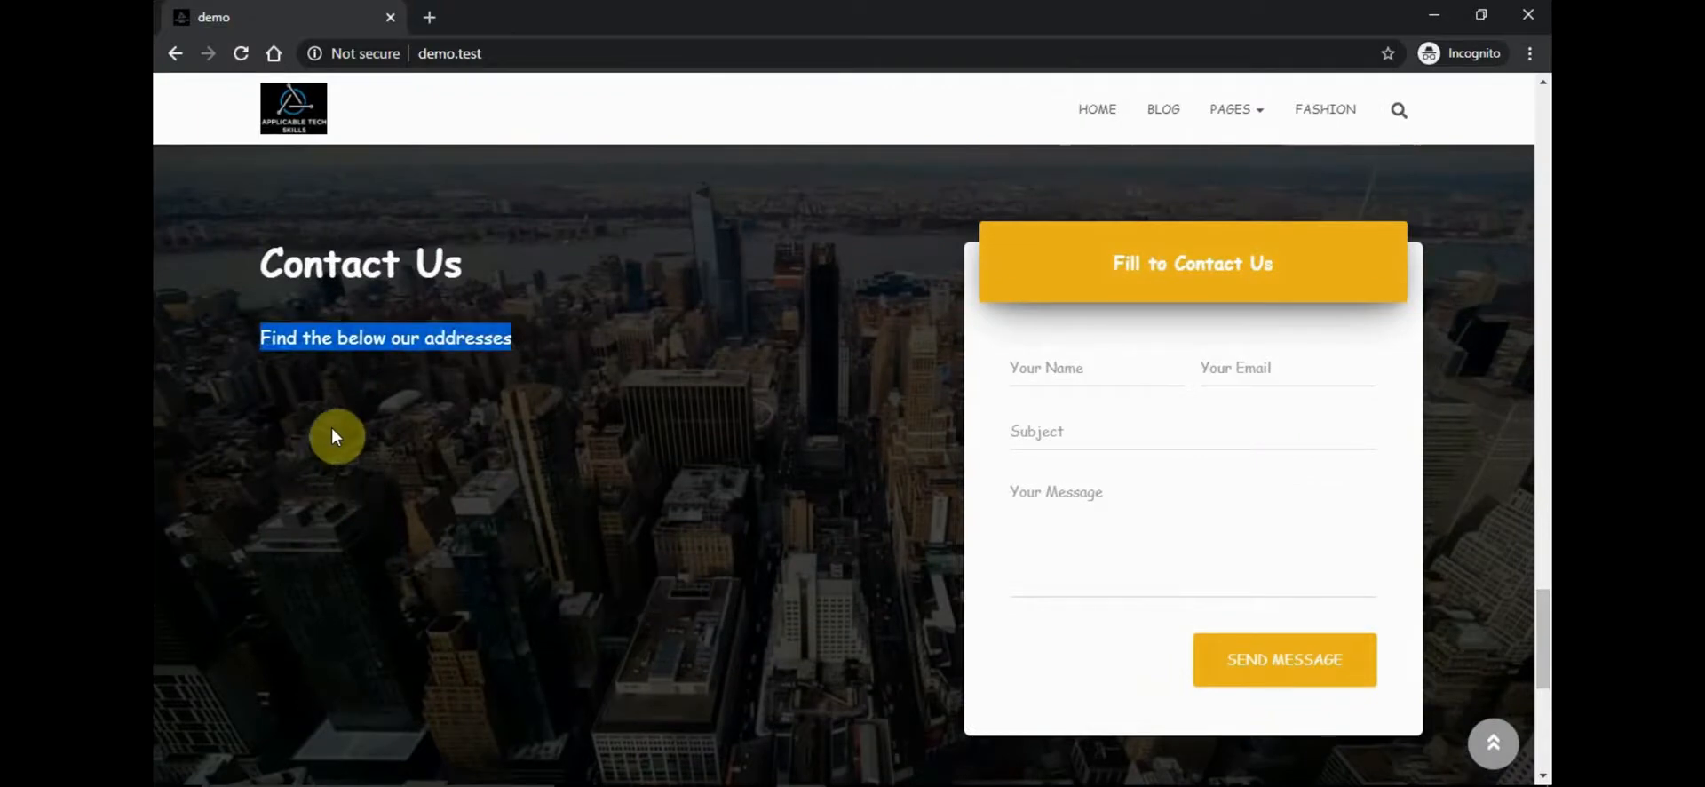
{"action": "left_click", "coordinate": [546, 454]}
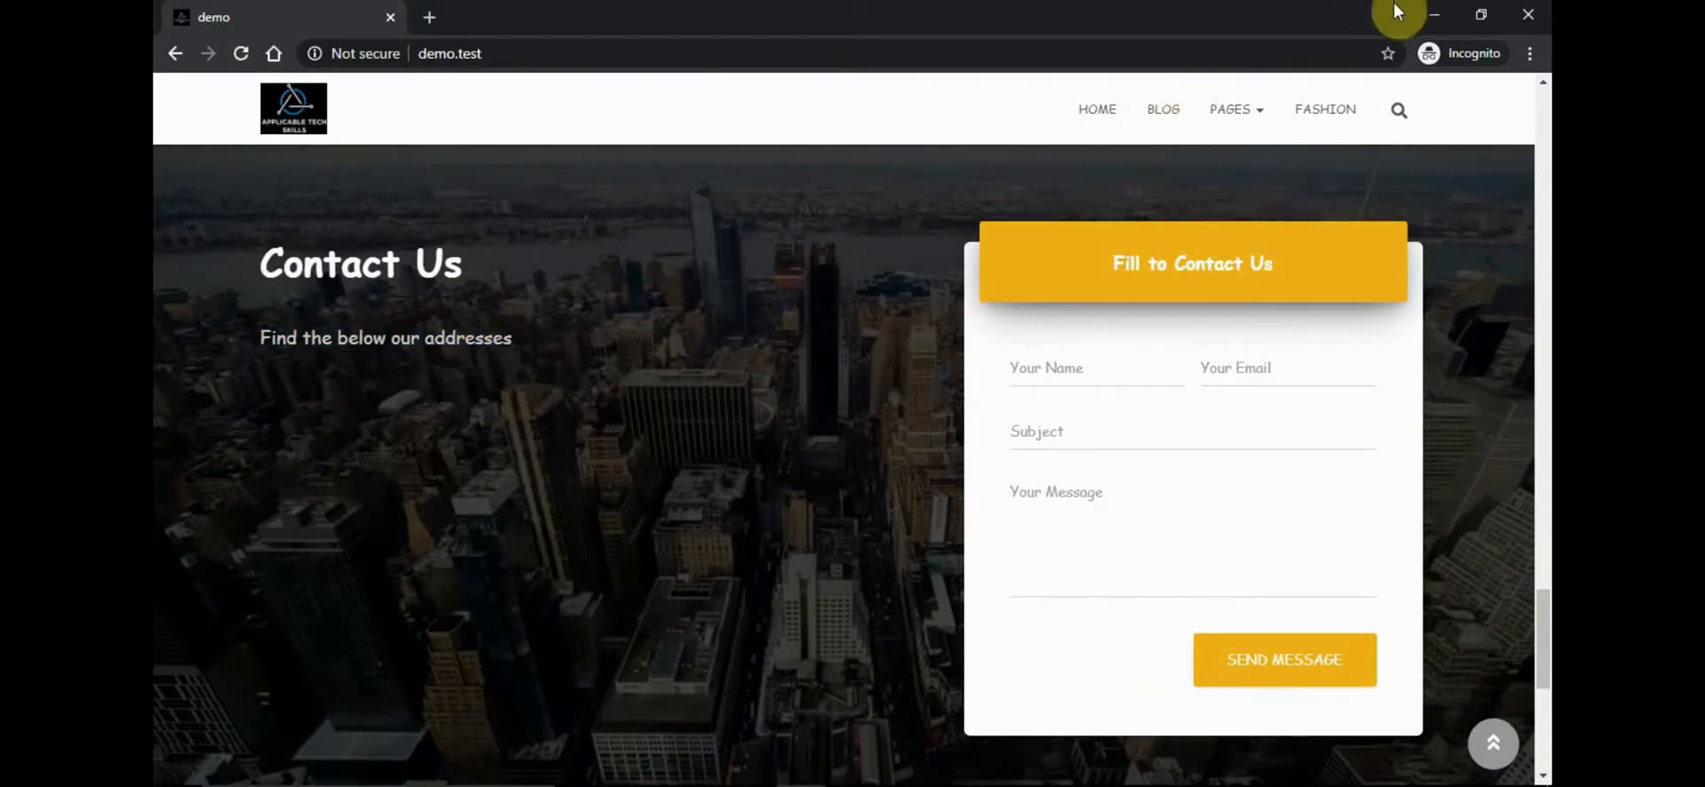
{"action": "left_click", "coordinate": [1435, 15]}
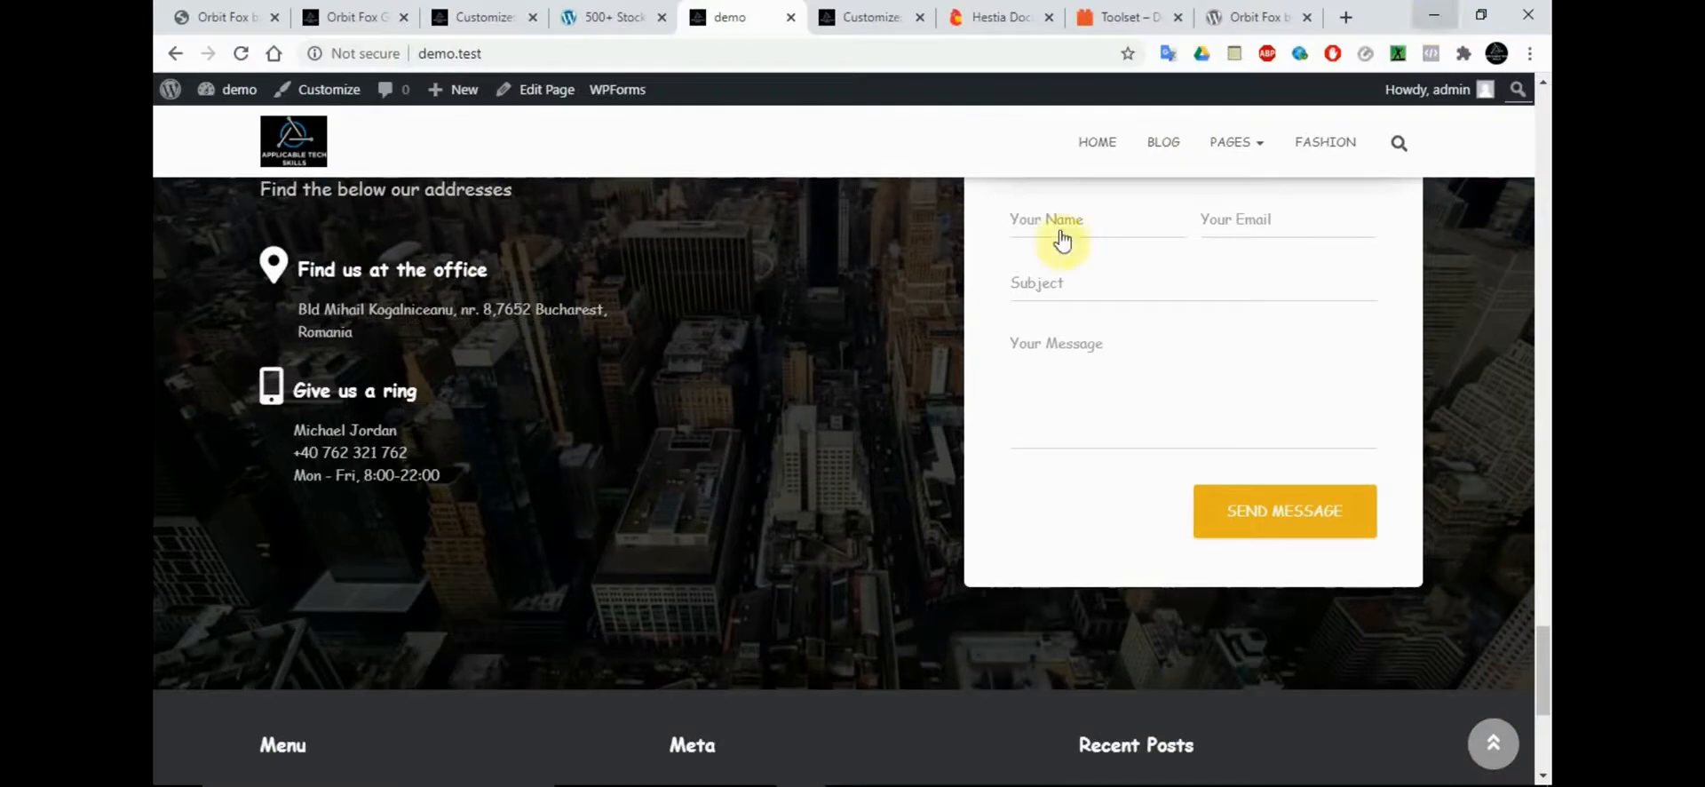
Examine the office address in the logged-in page's Contact section and return to the start of the page
{"action": "triple_click", "coordinate": [441, 314]}
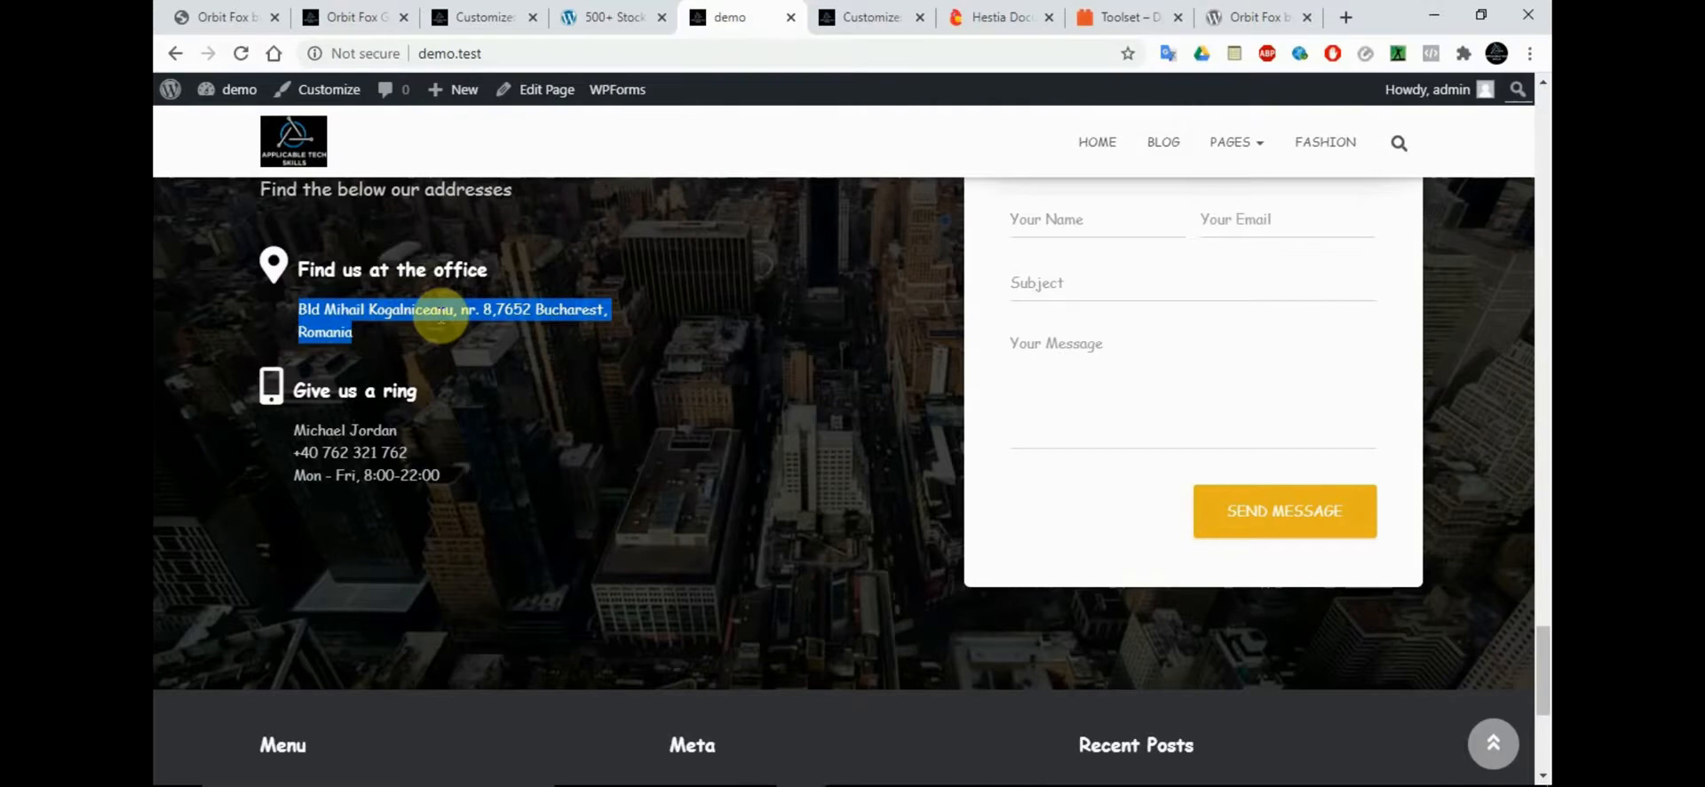
{"action": "left_click", "coordinate": [1542, 275]}
{"action": "left_click_drag", "start_coordinate": [1547, 293], "coordinate": [1544, 117]}
{"action": "mouse_move", "coordinate": [1463, 96]}
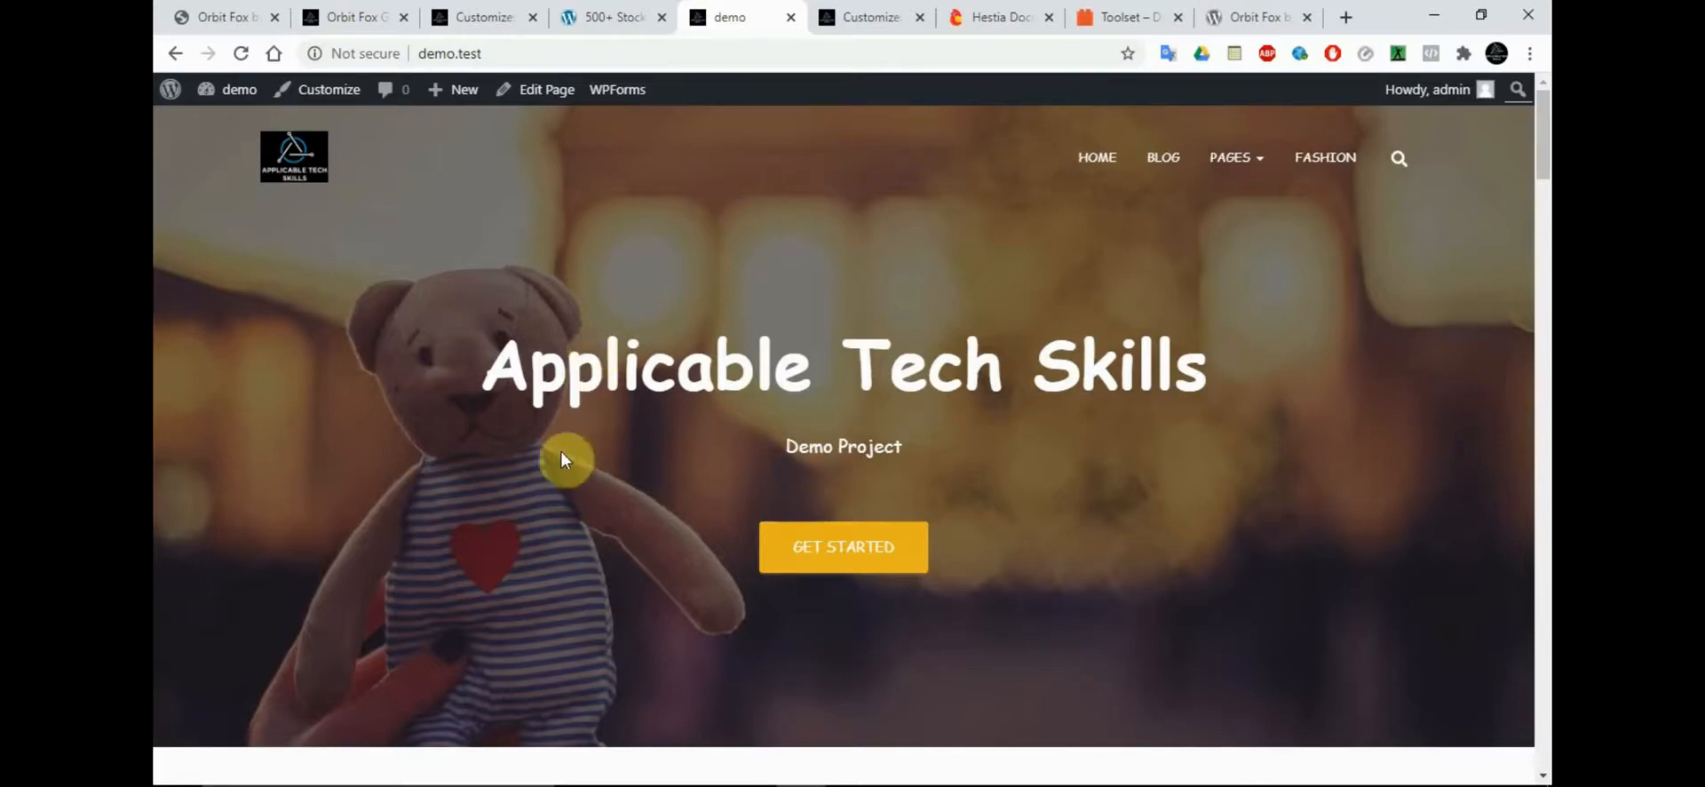
Examine the office address and the area around the phone details in the Contact Us section, and return to the page's hero banner
{"action": "left_click_drag", "start_coordinate": [1543, 138], "coordinate": [1543, 694]}
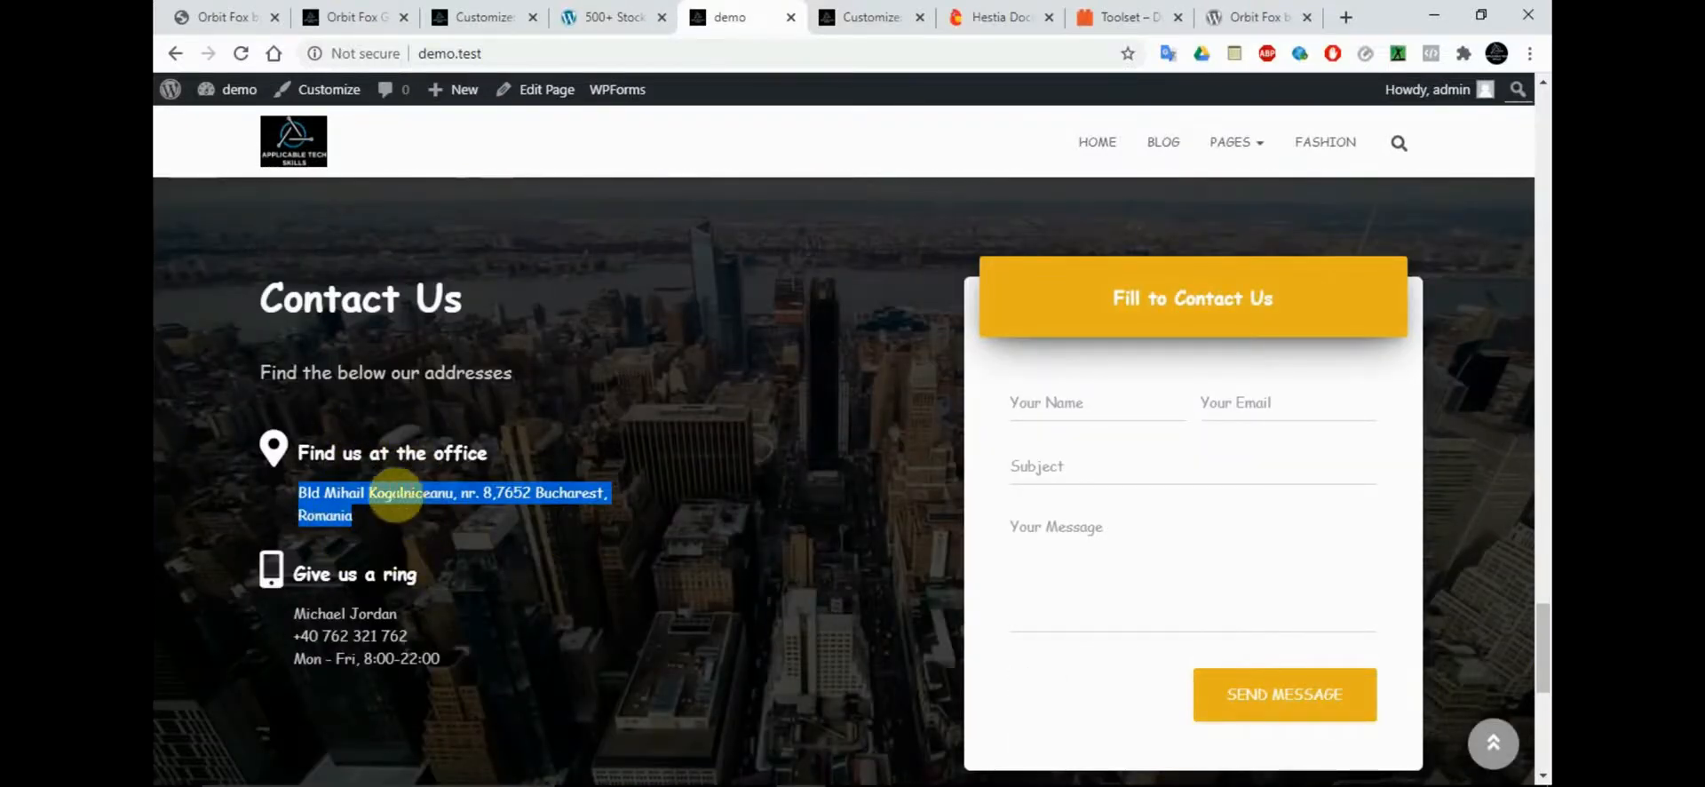
{"action": "double_click", "coordinate": [396, 639]}
{"action": "left_click", "coordinate": [510, 611]}
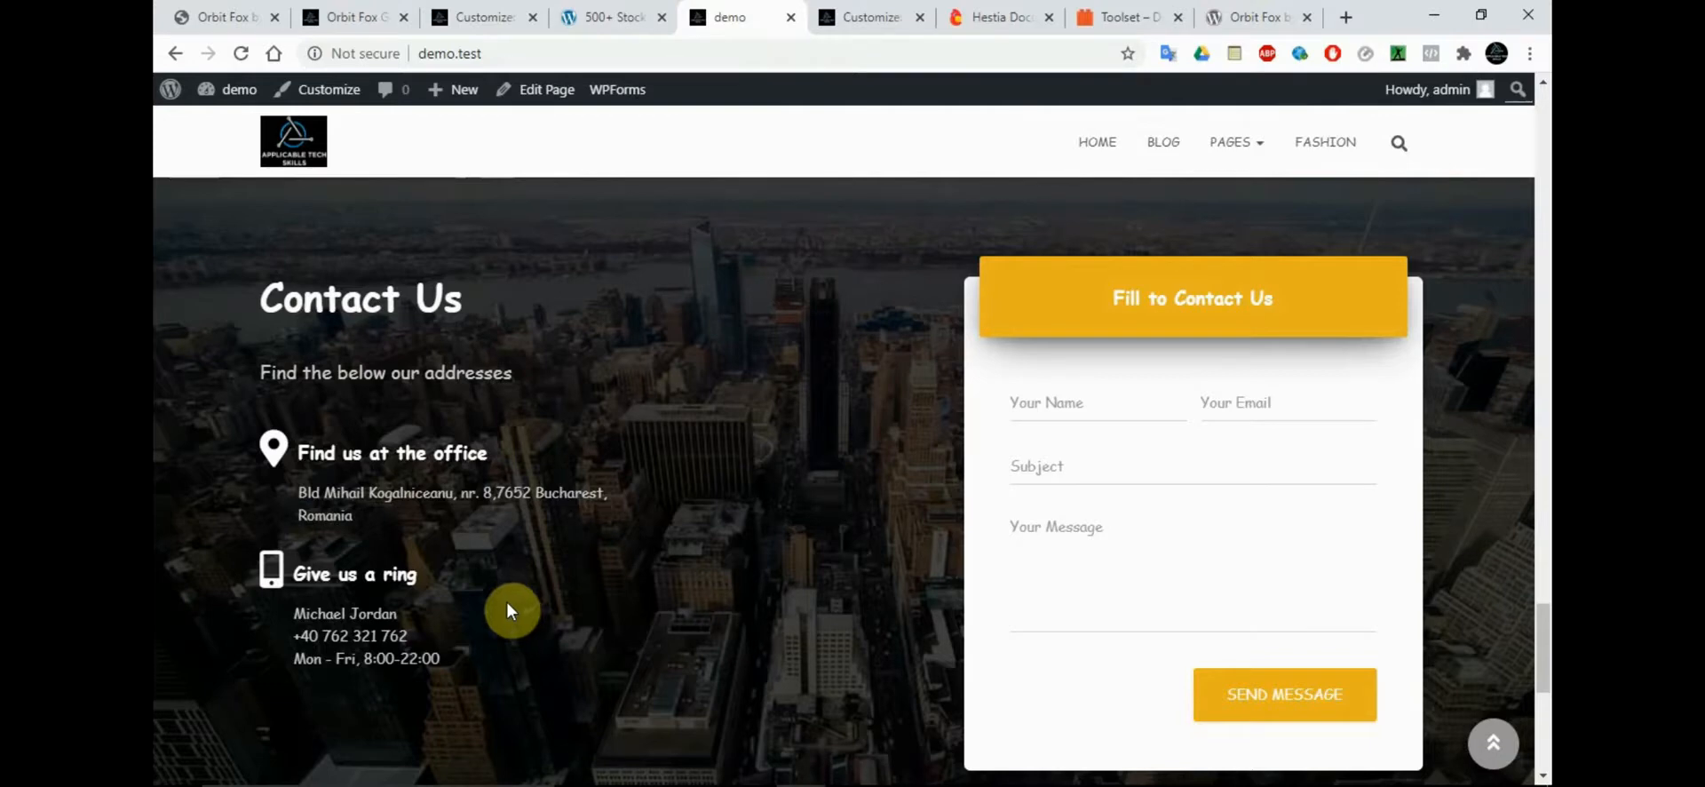
{"action": "triple_click", "coordinate": [404, 494]}
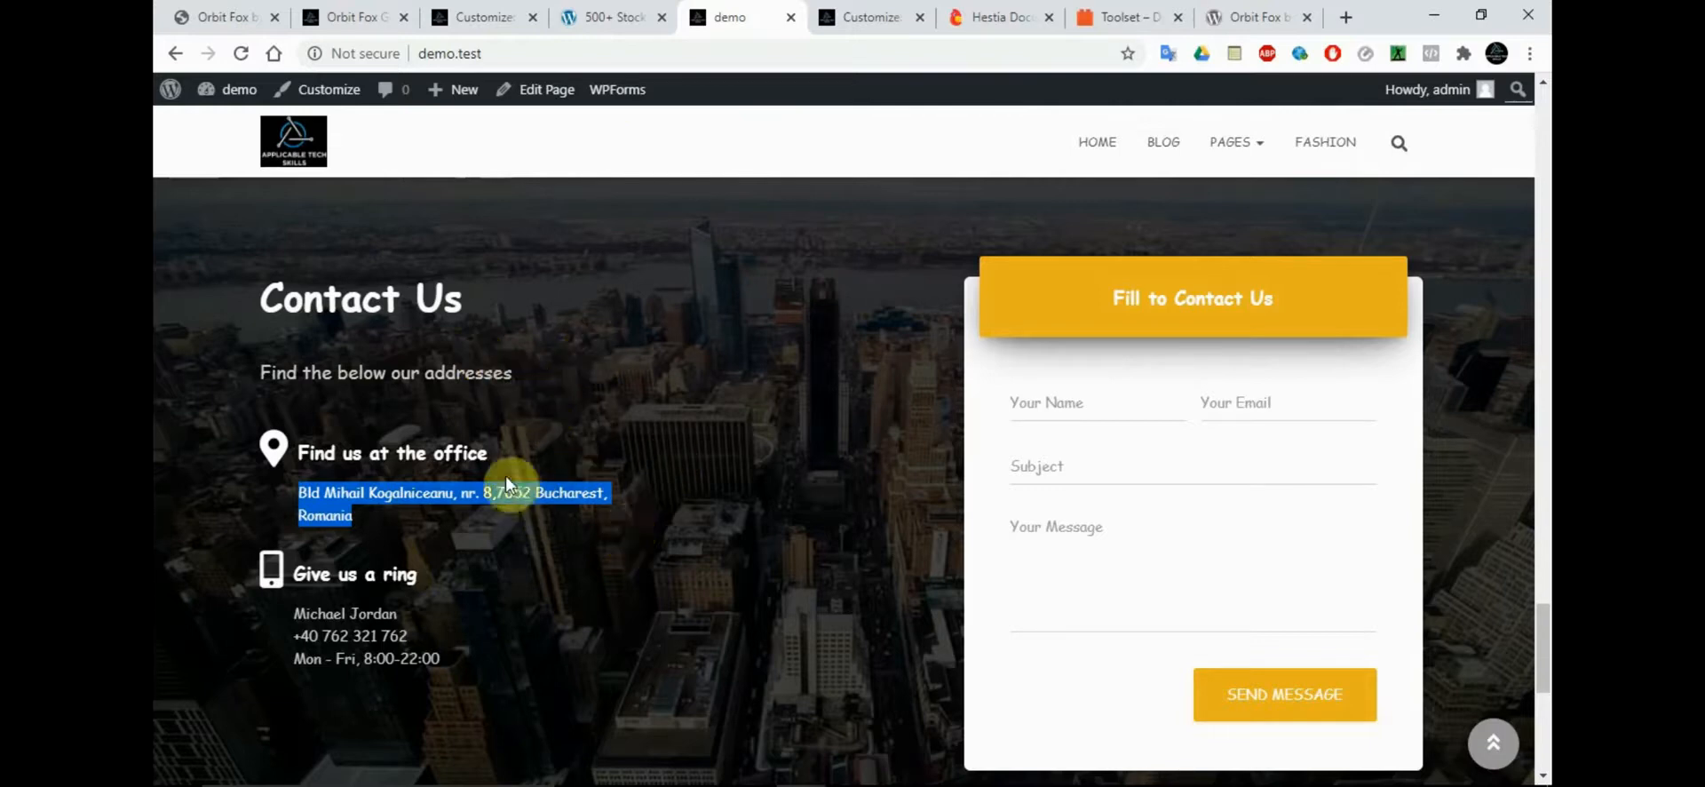
{"action": "mouse_move", "coordinate": [1543, 676]}
{"action": "left_mouse_down"}
{"action": "mouse_move", "coordinate": [1541, 621]}
{"action": "mouse_move", "coordinate": [1542, 664]}
{"action": "left_mouse_up"}
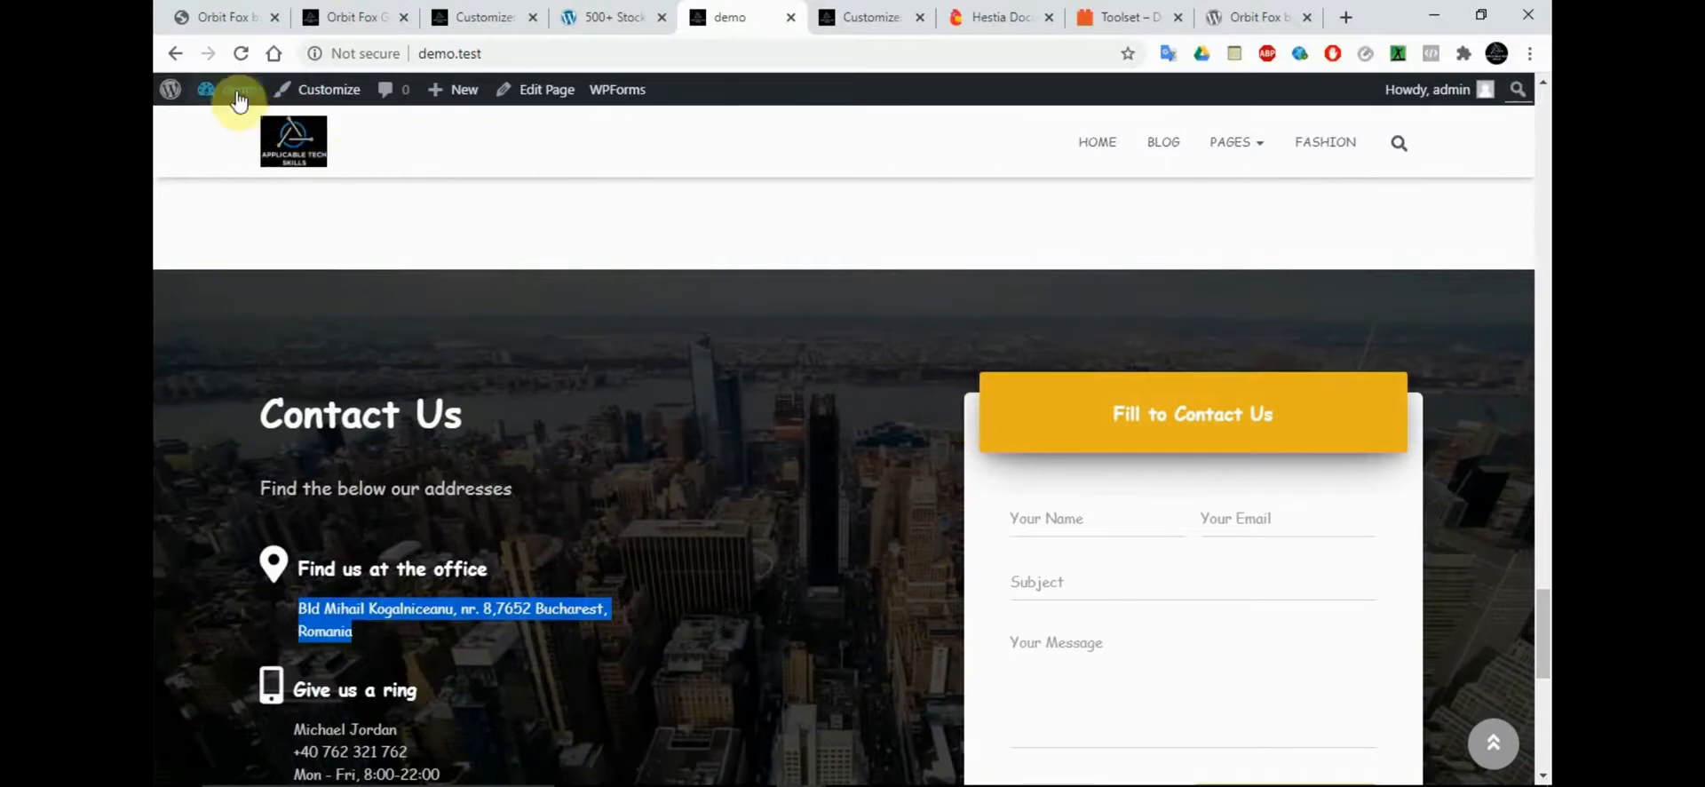
{"action": "left_click", "coordinate": [657, 413]}
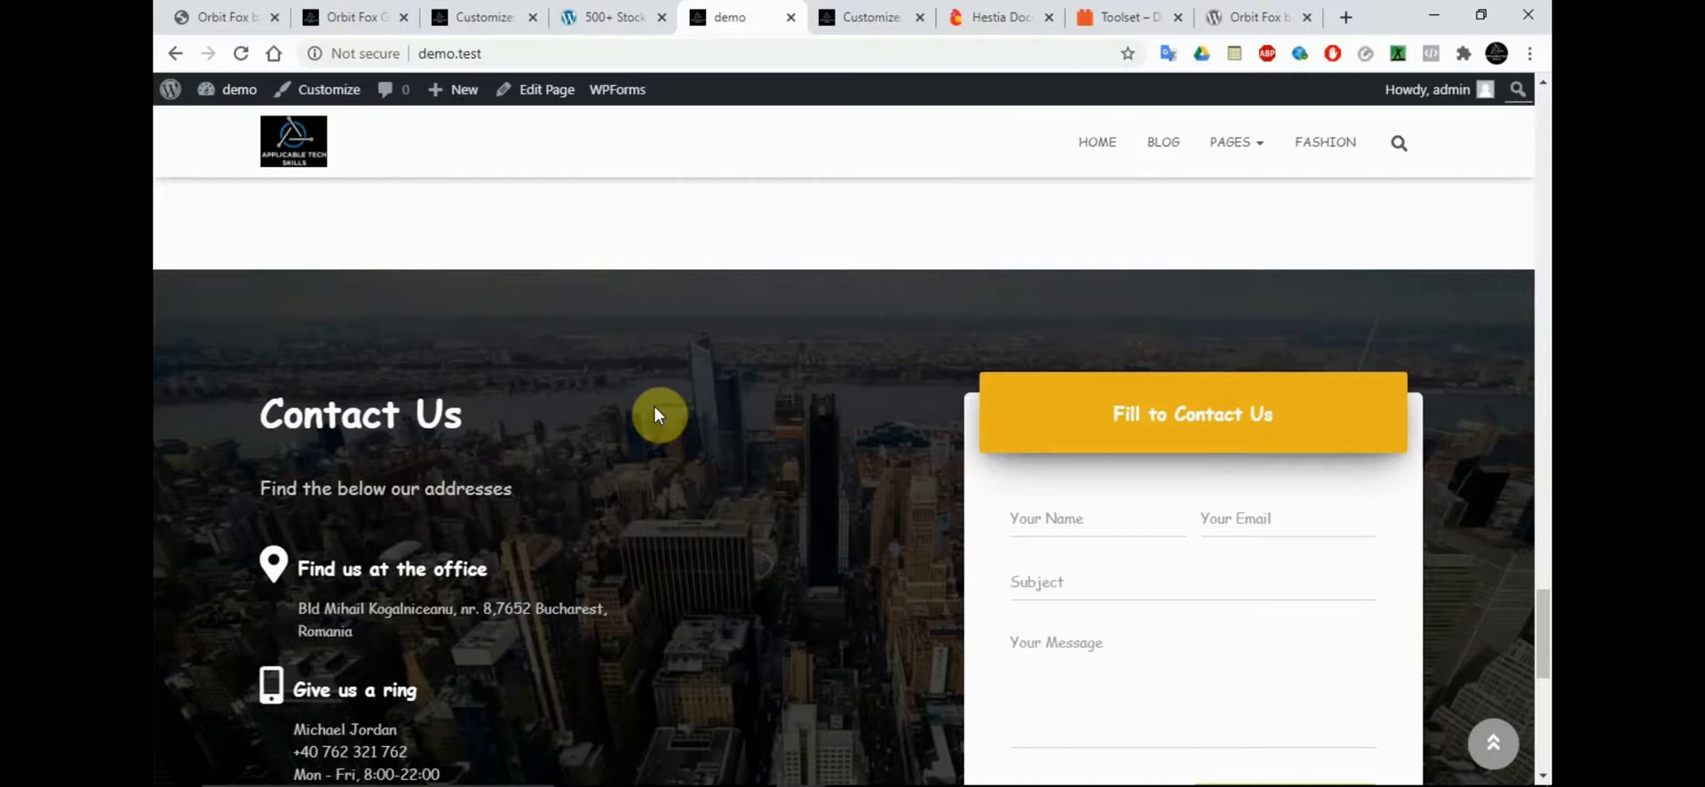
{"action": "left_click_drag", "start_coordinate": [1543, 555], "coordinate": [1544, 102]}
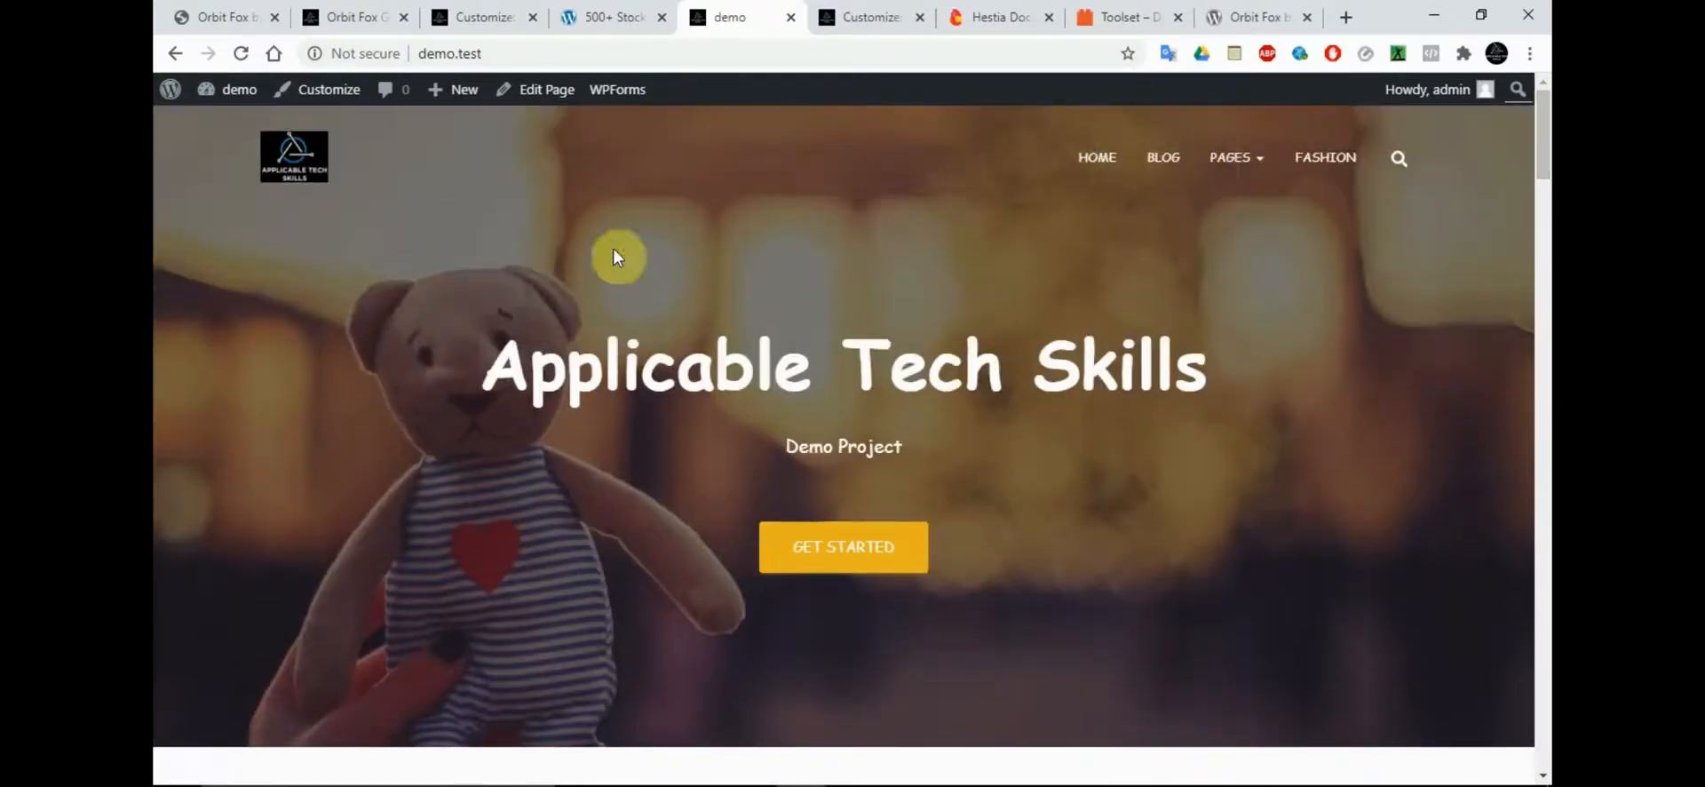
Review the heading, subtitle and feature descriptions under "Why our product is the best", and go on to the "Meet our team" section
{"action": "left_click_drag", "start_coordinate": [1544, 155], "coordinate": [1544, 250]}
{"action": "triple_click", "coordinate": [826, 326]}
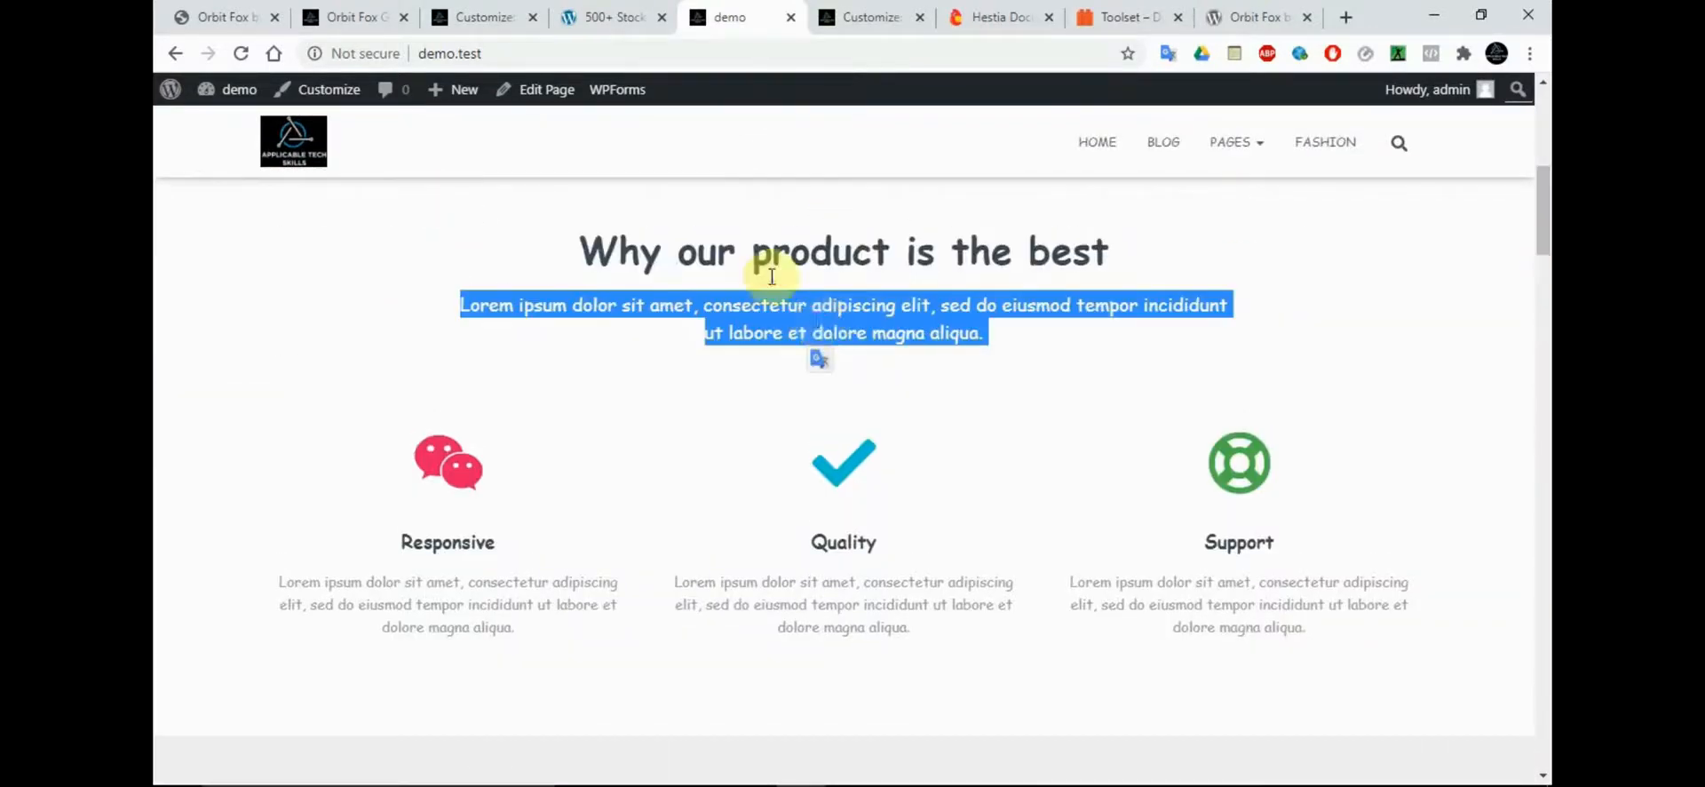
{"action": "double_click", "coordinate": [755, 252]}
{"action": "triple_click", "coordinate": [792, 597]}
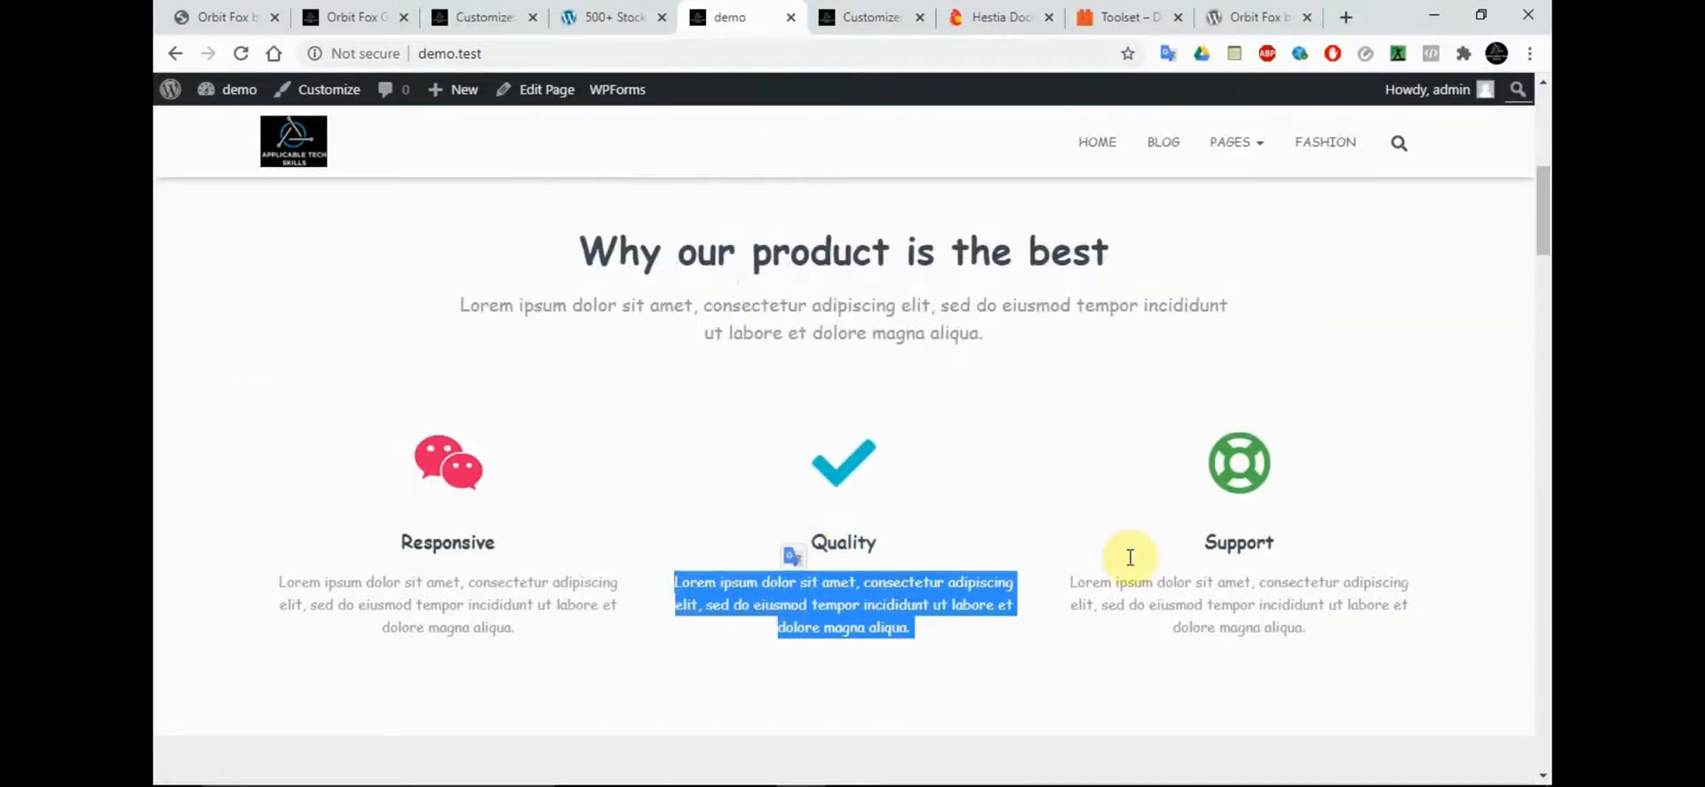
{"action": "double_click", "coordinate": [1279, 579]}
{"action": "double_click", "coordinate": [486, 629]}
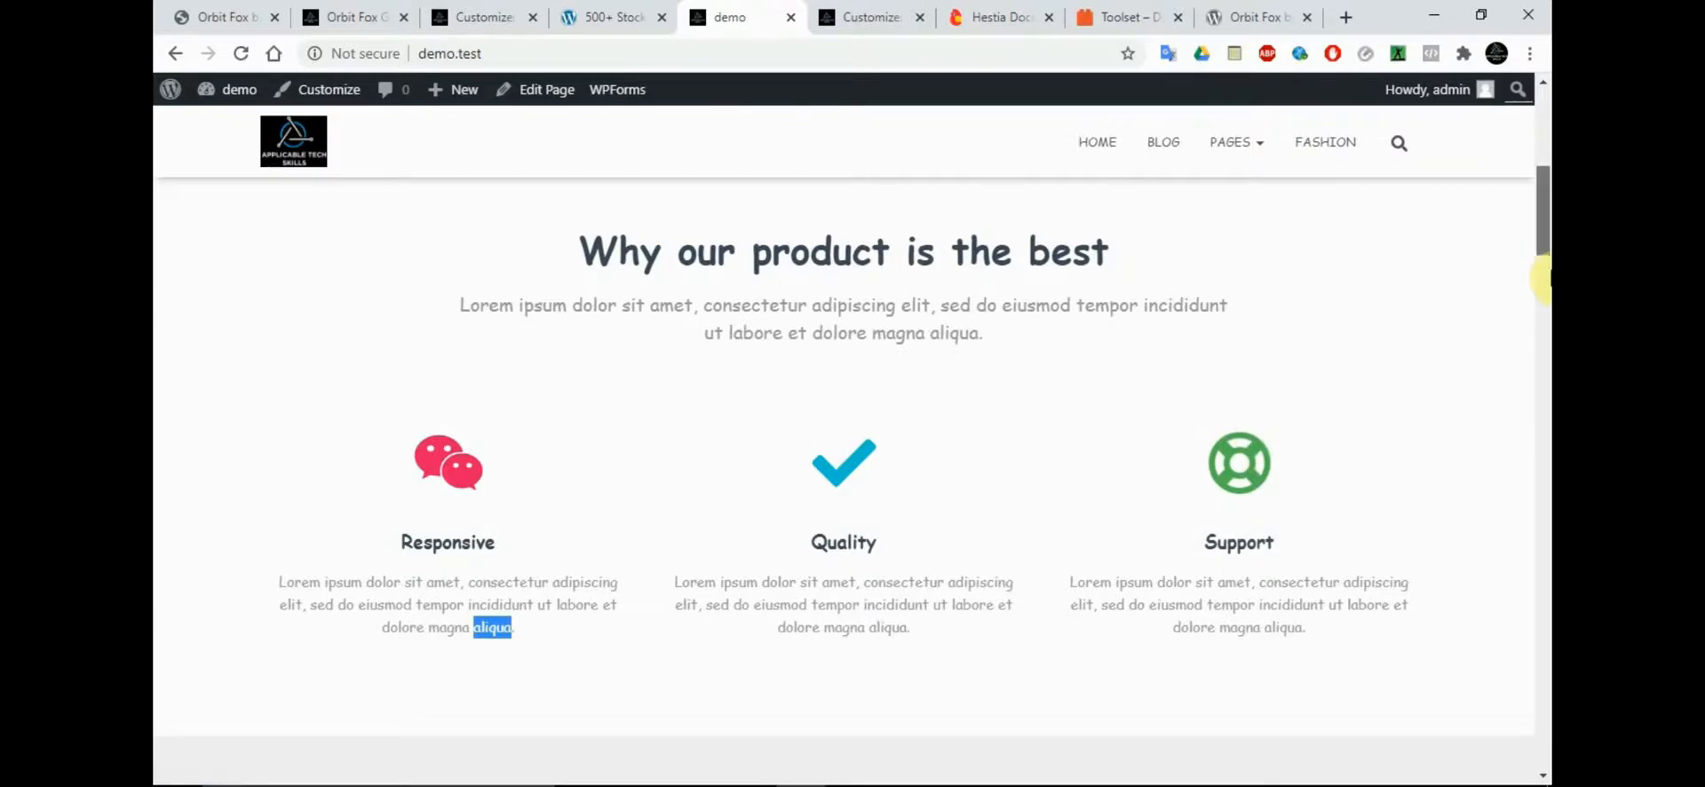
{"action": "left_click_drag", "start_coordinate": [1542, 271], "coordinate": [1542, 370]}
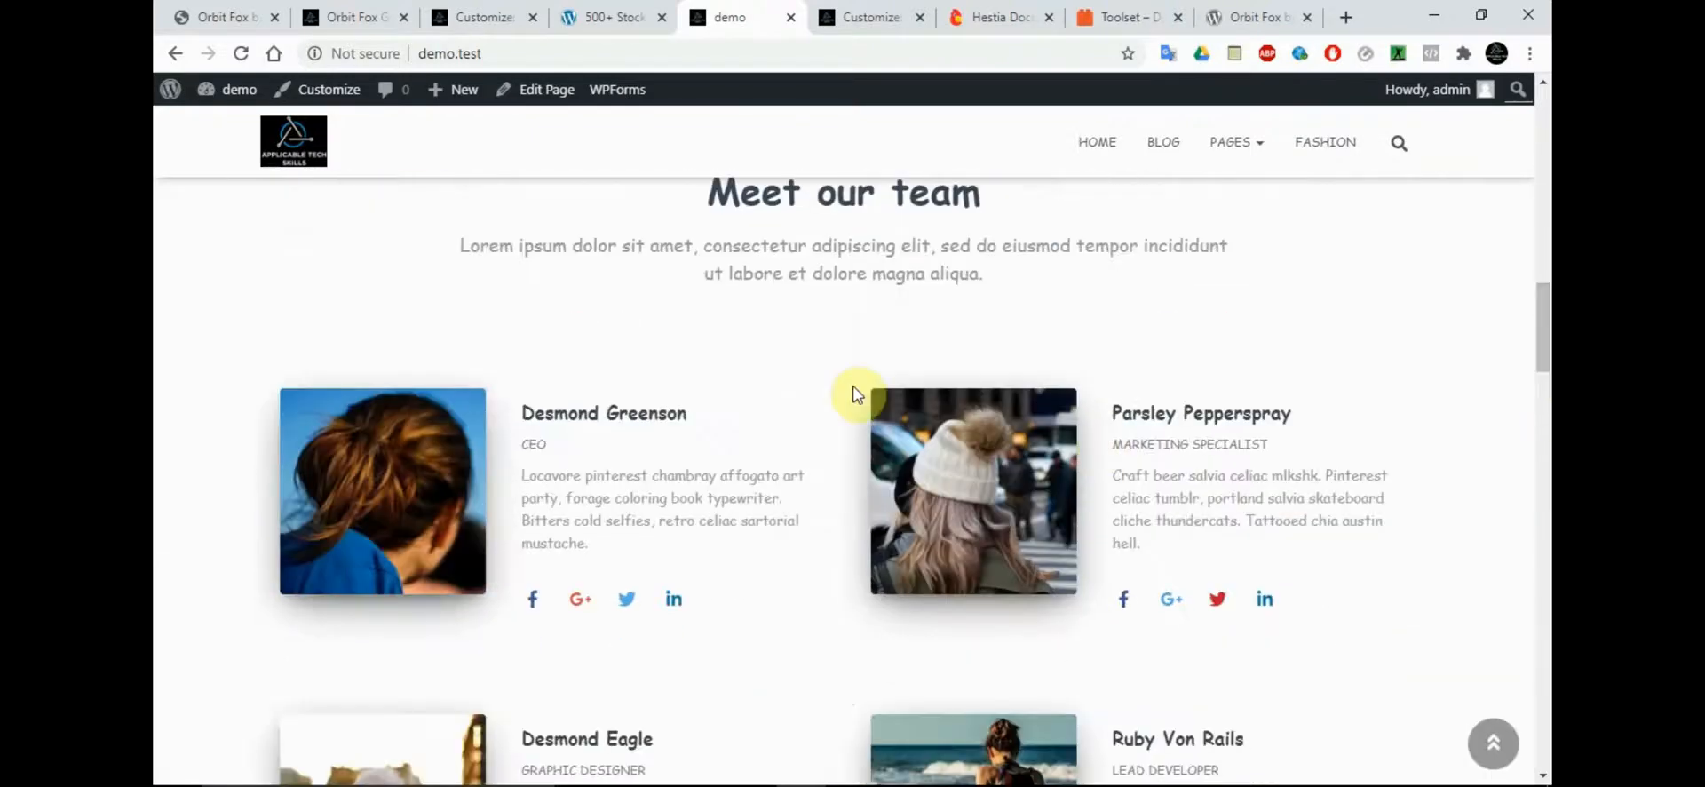